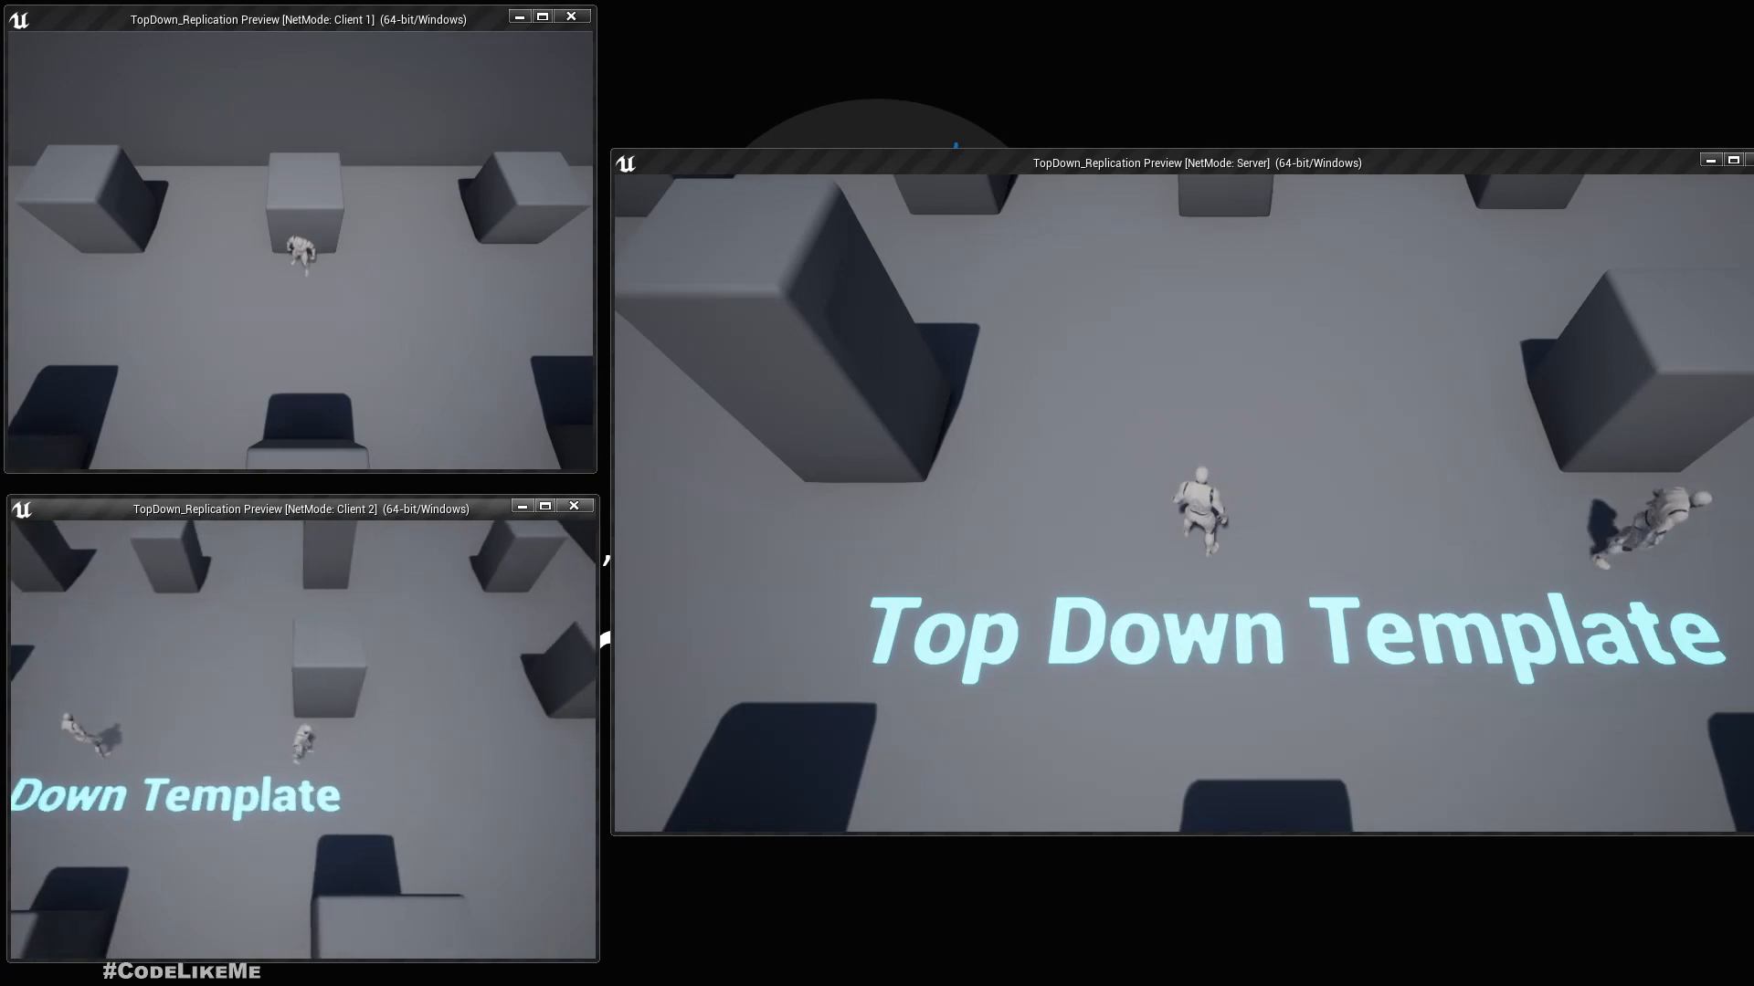
- Move the characters around in the server, Client 1 and Client 2 preview windows to check that their movement replicates
mouse_move(984, 550)
mouse_down()
mouse_move(1010, 524)
mouse_move(1354, 442)
mouse_move(1509, 621)
mouse_move(1546, 485)
mouse_move(1211, 632)
mouse_move(1394, 407)
mouse_move(1127, 317)
mouse_move(853, 494)
mouse_move(849, 469)
mouse_move(931, 817)
mouse_move(943, 736)
mouse_move(1261, 716)
mouse_move(1507, 502)
mouse_move(1464, 726)
mouse_move(1361, 663)
mouse_up()
drag(1037, 456, 1040, 403)
click(302, 352)
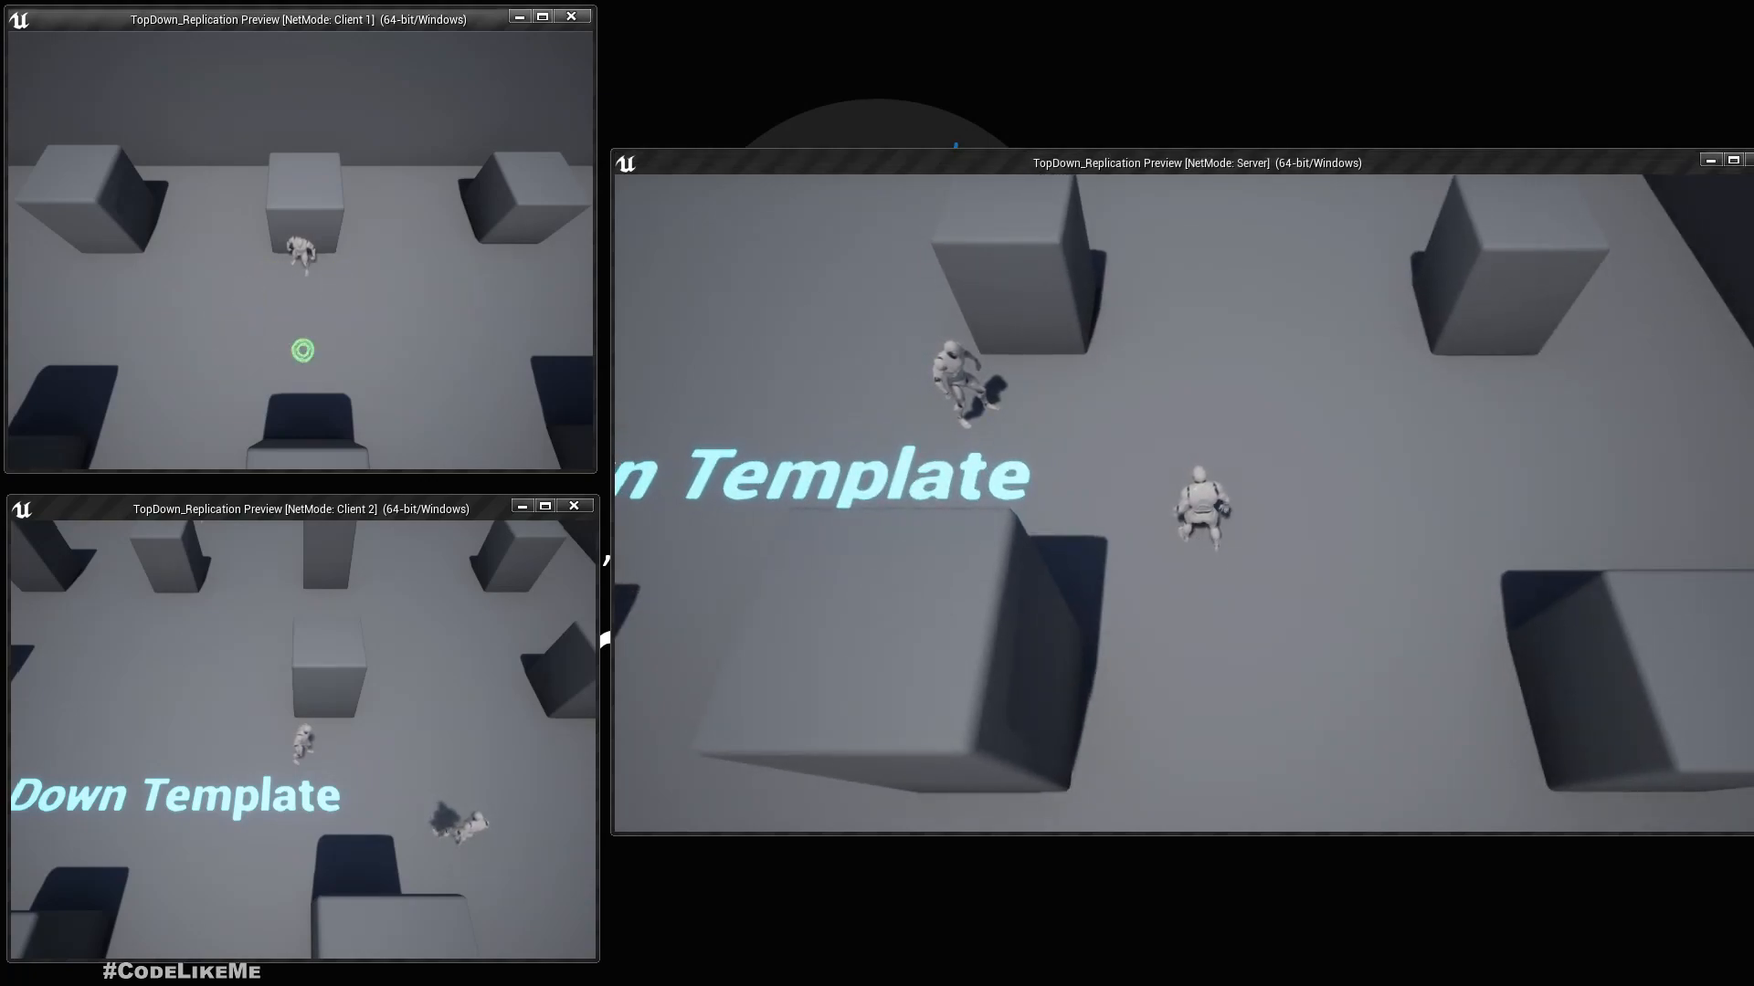
click(465, 369)
drag(326, 392, 329, 397)
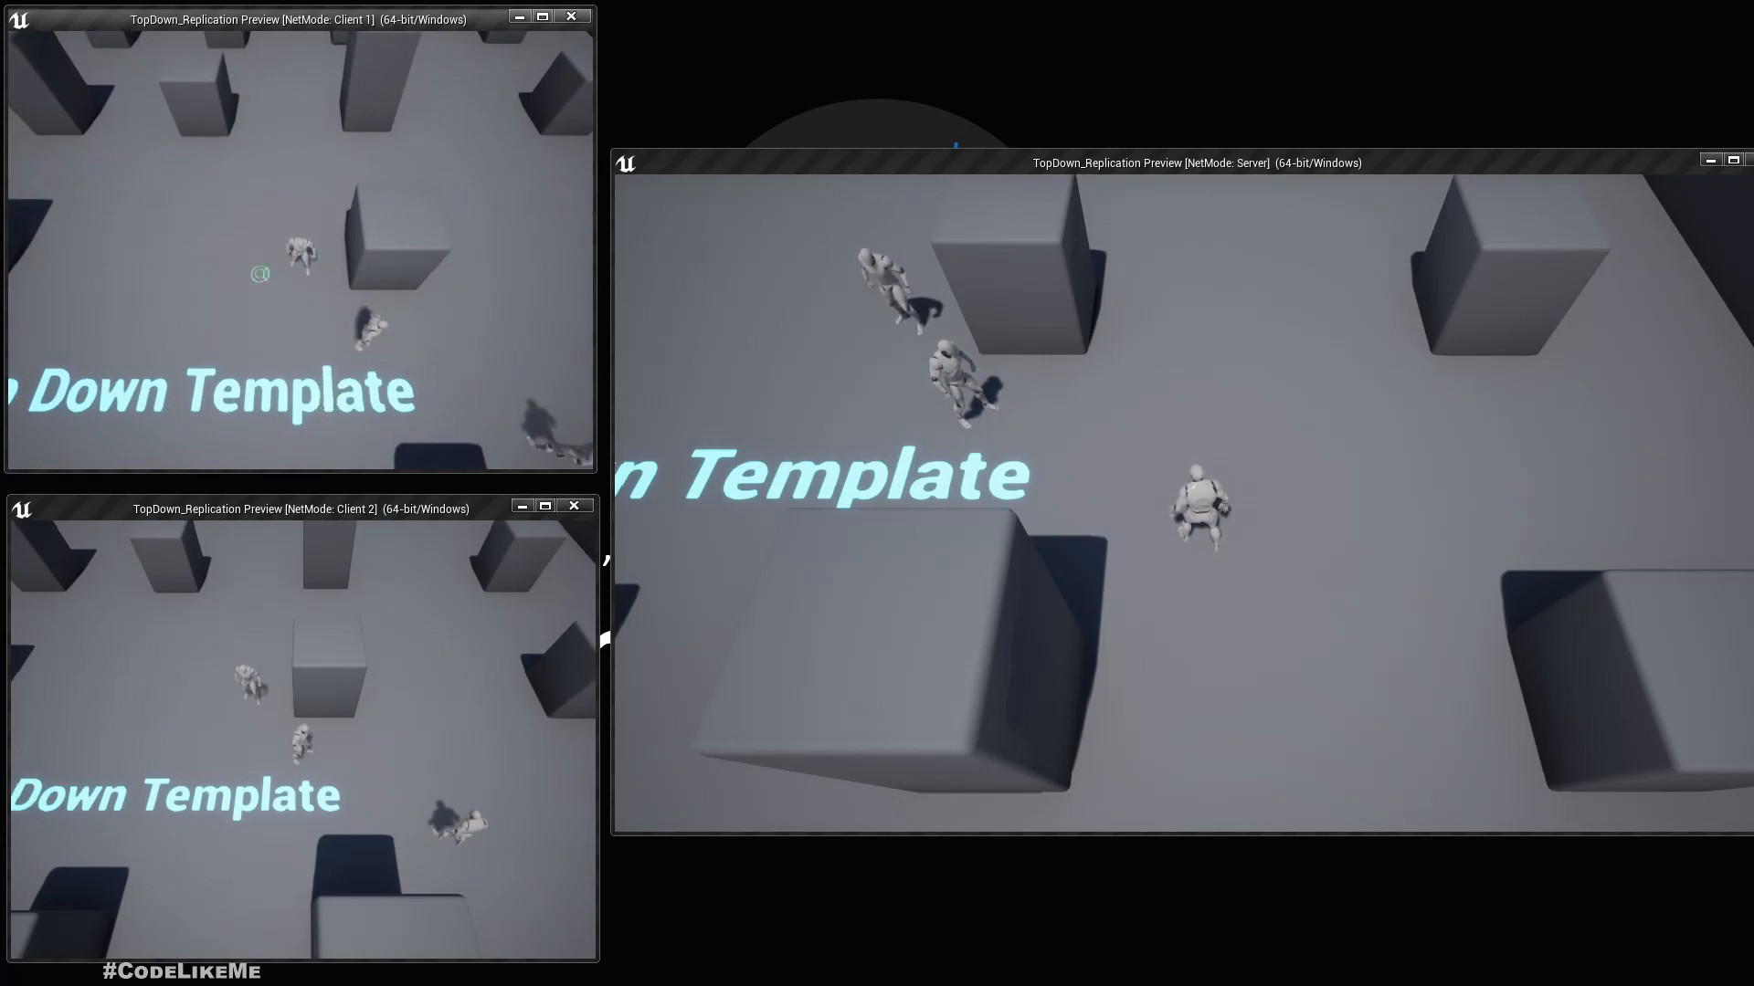
click(150, 338)
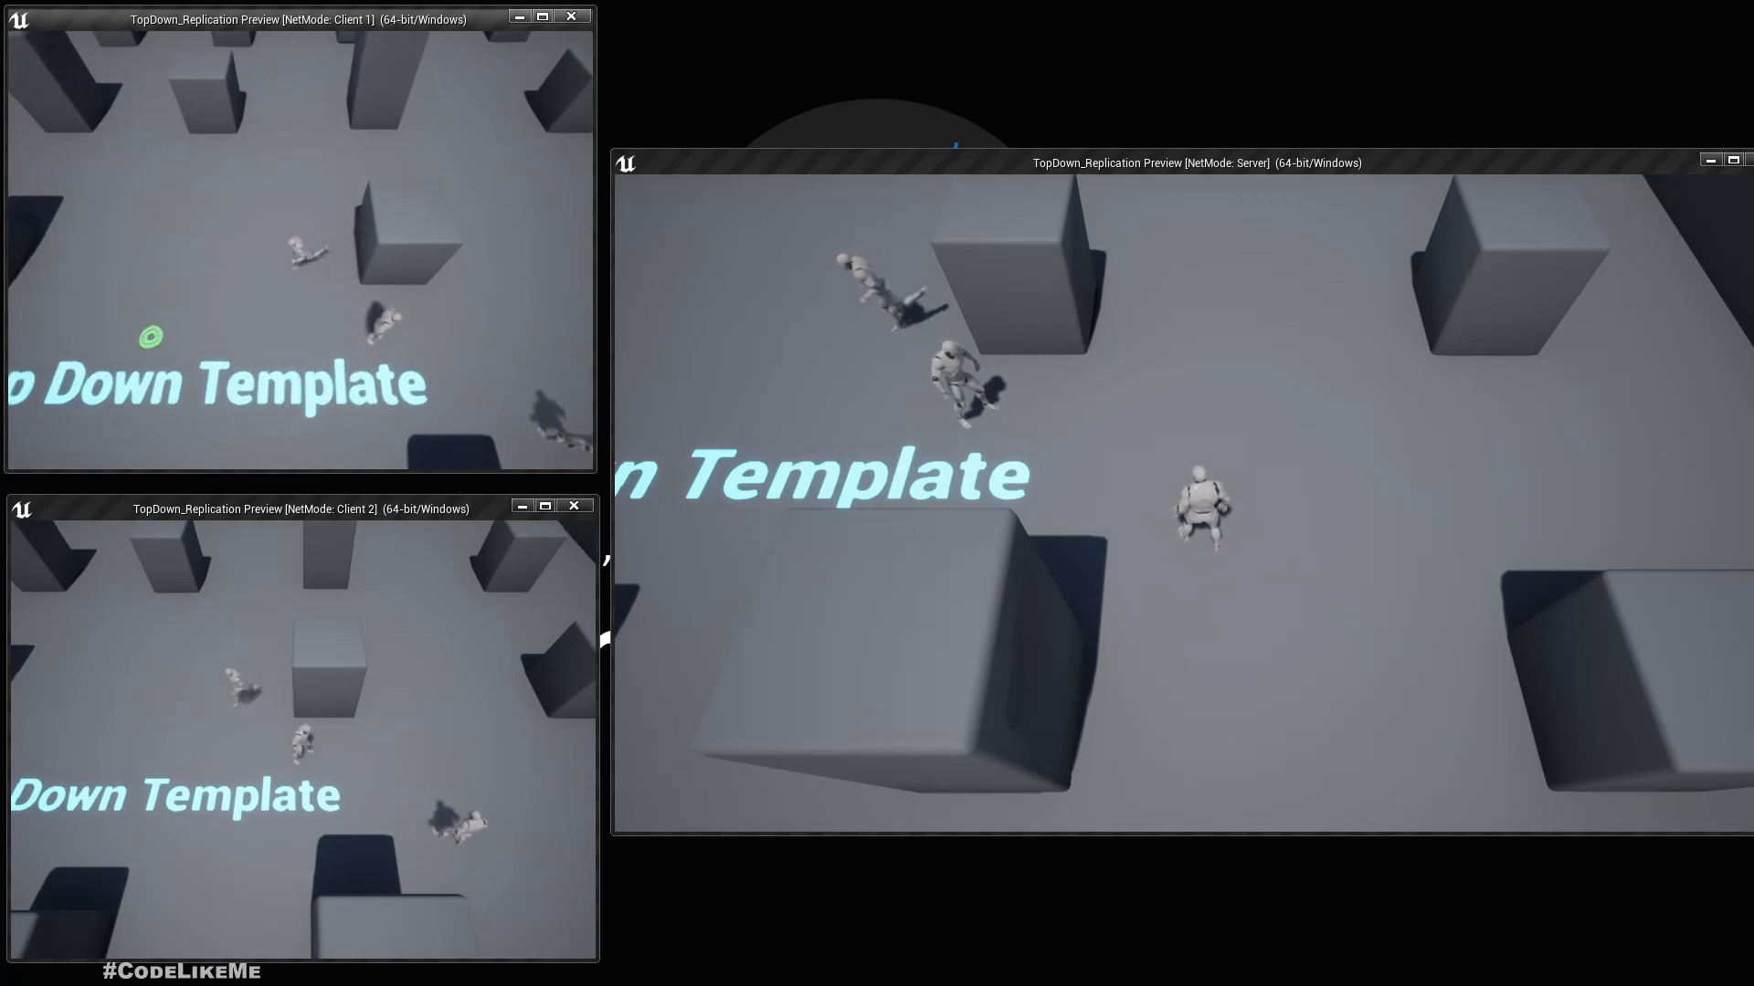
click(399, 366)
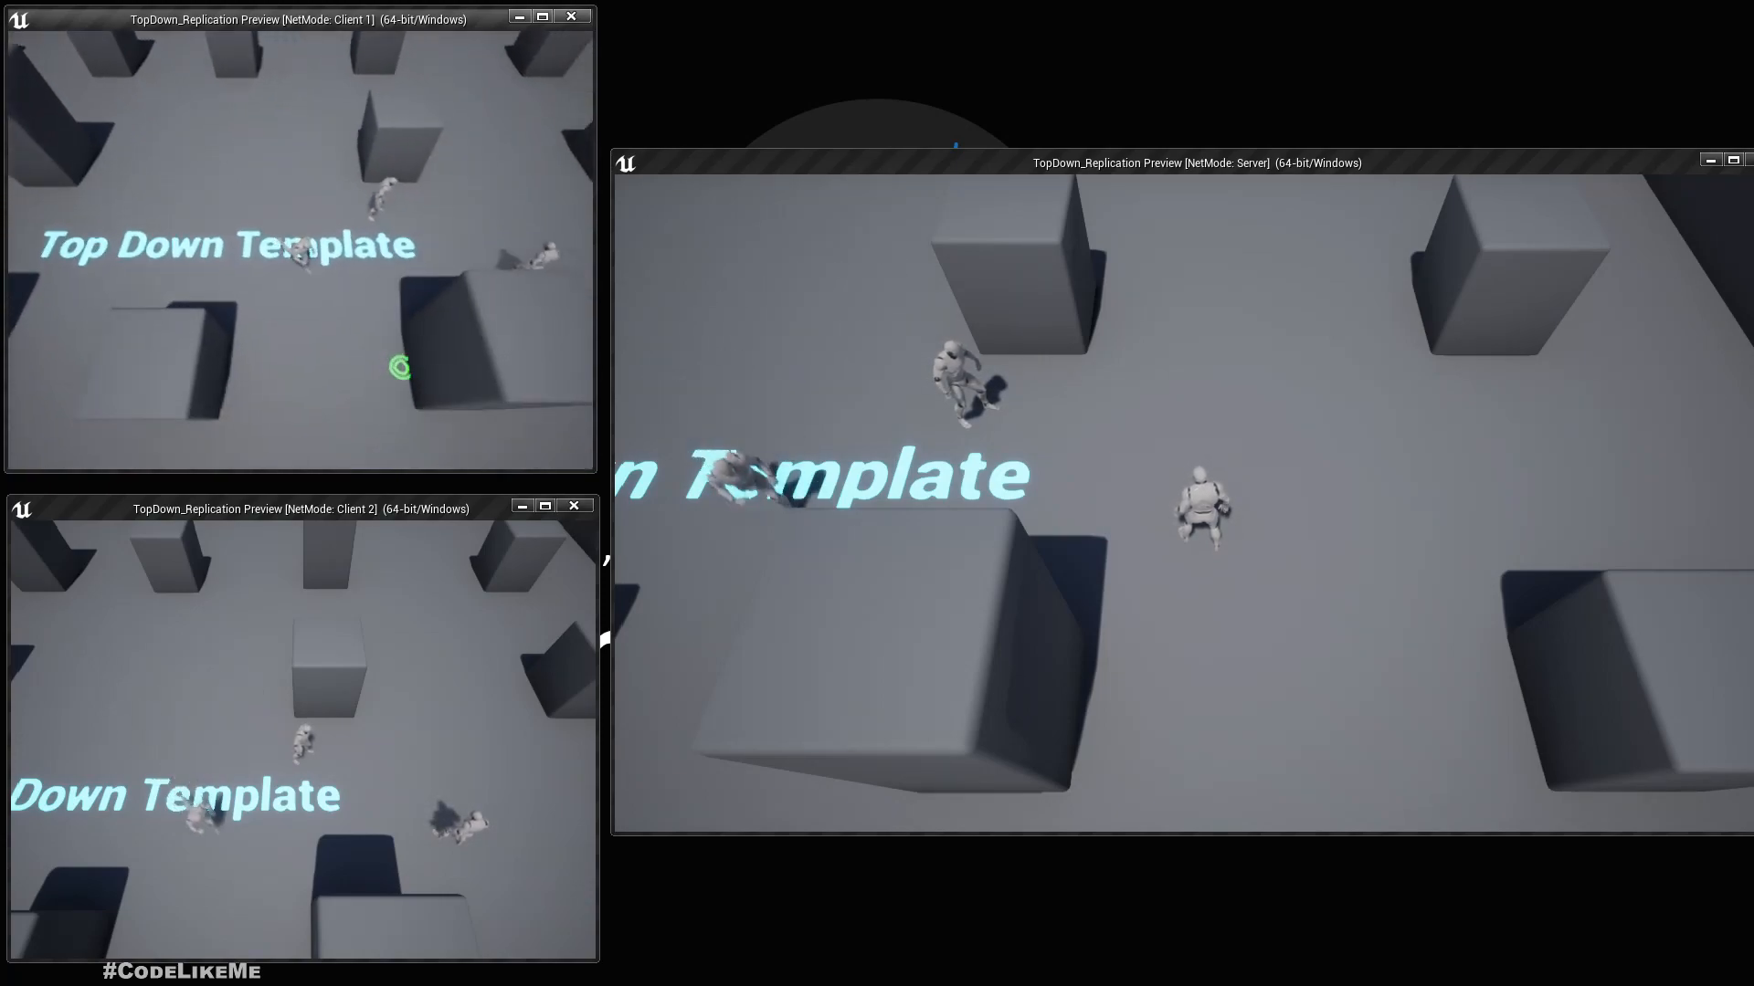
click(320, 596)
click(184, 873)
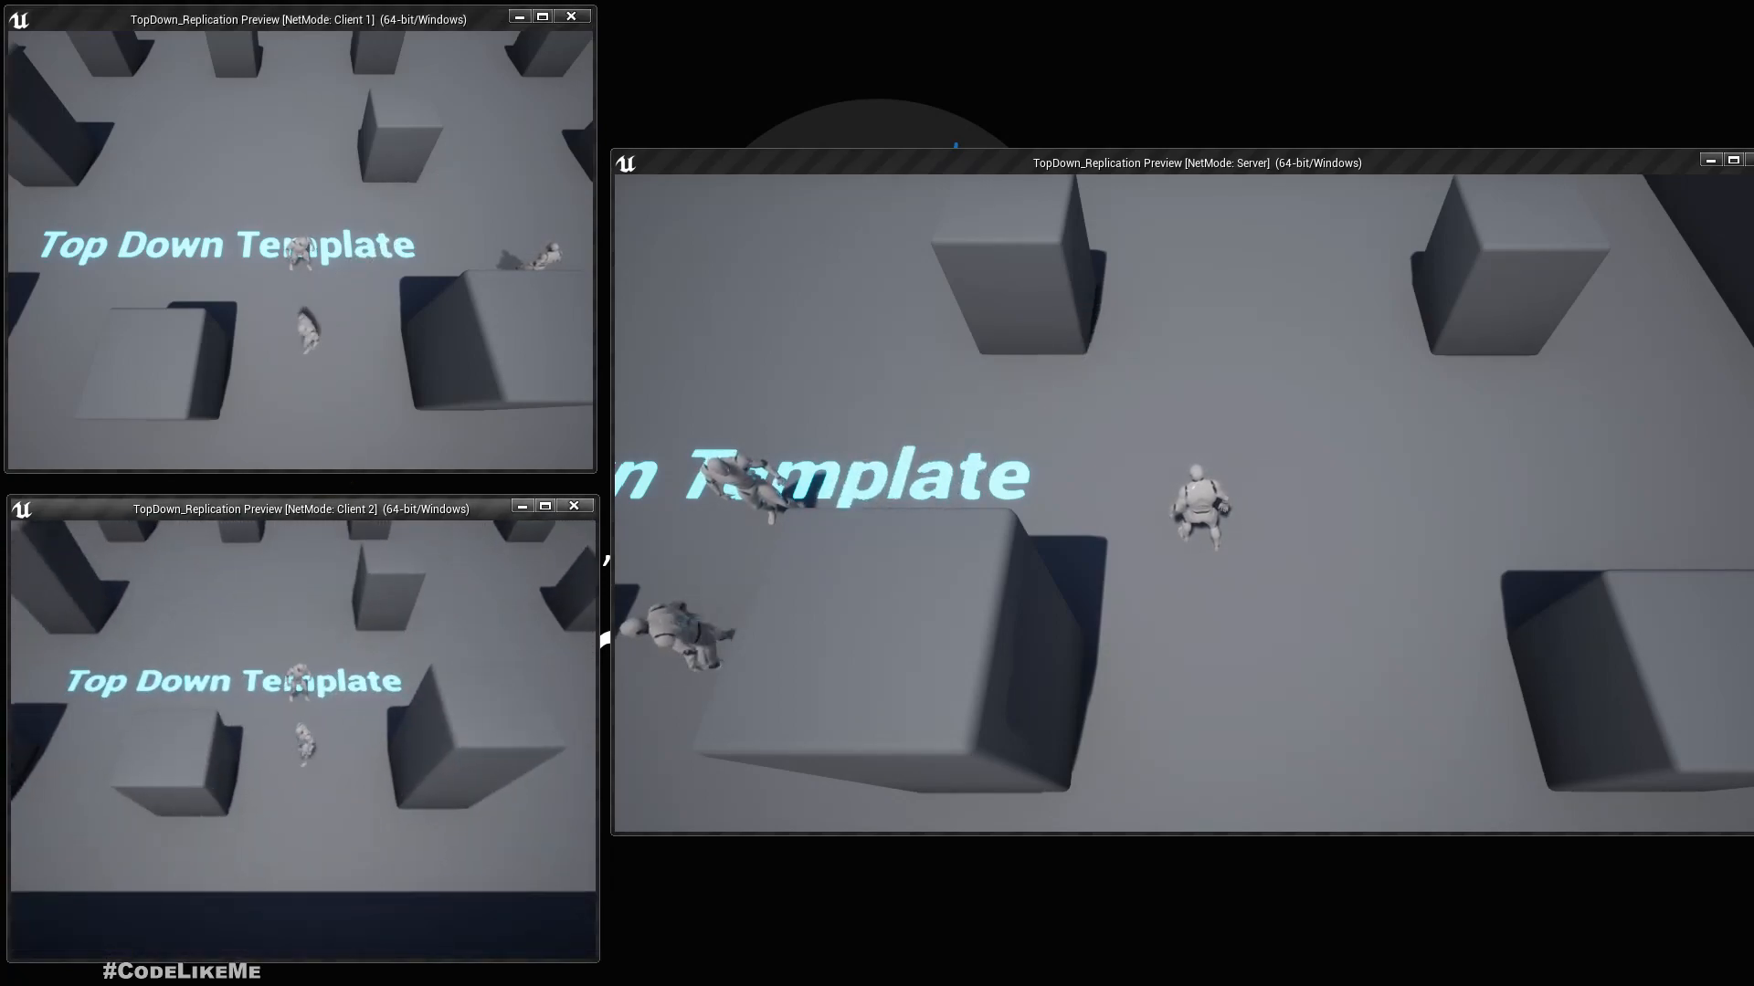
click(419, 744)
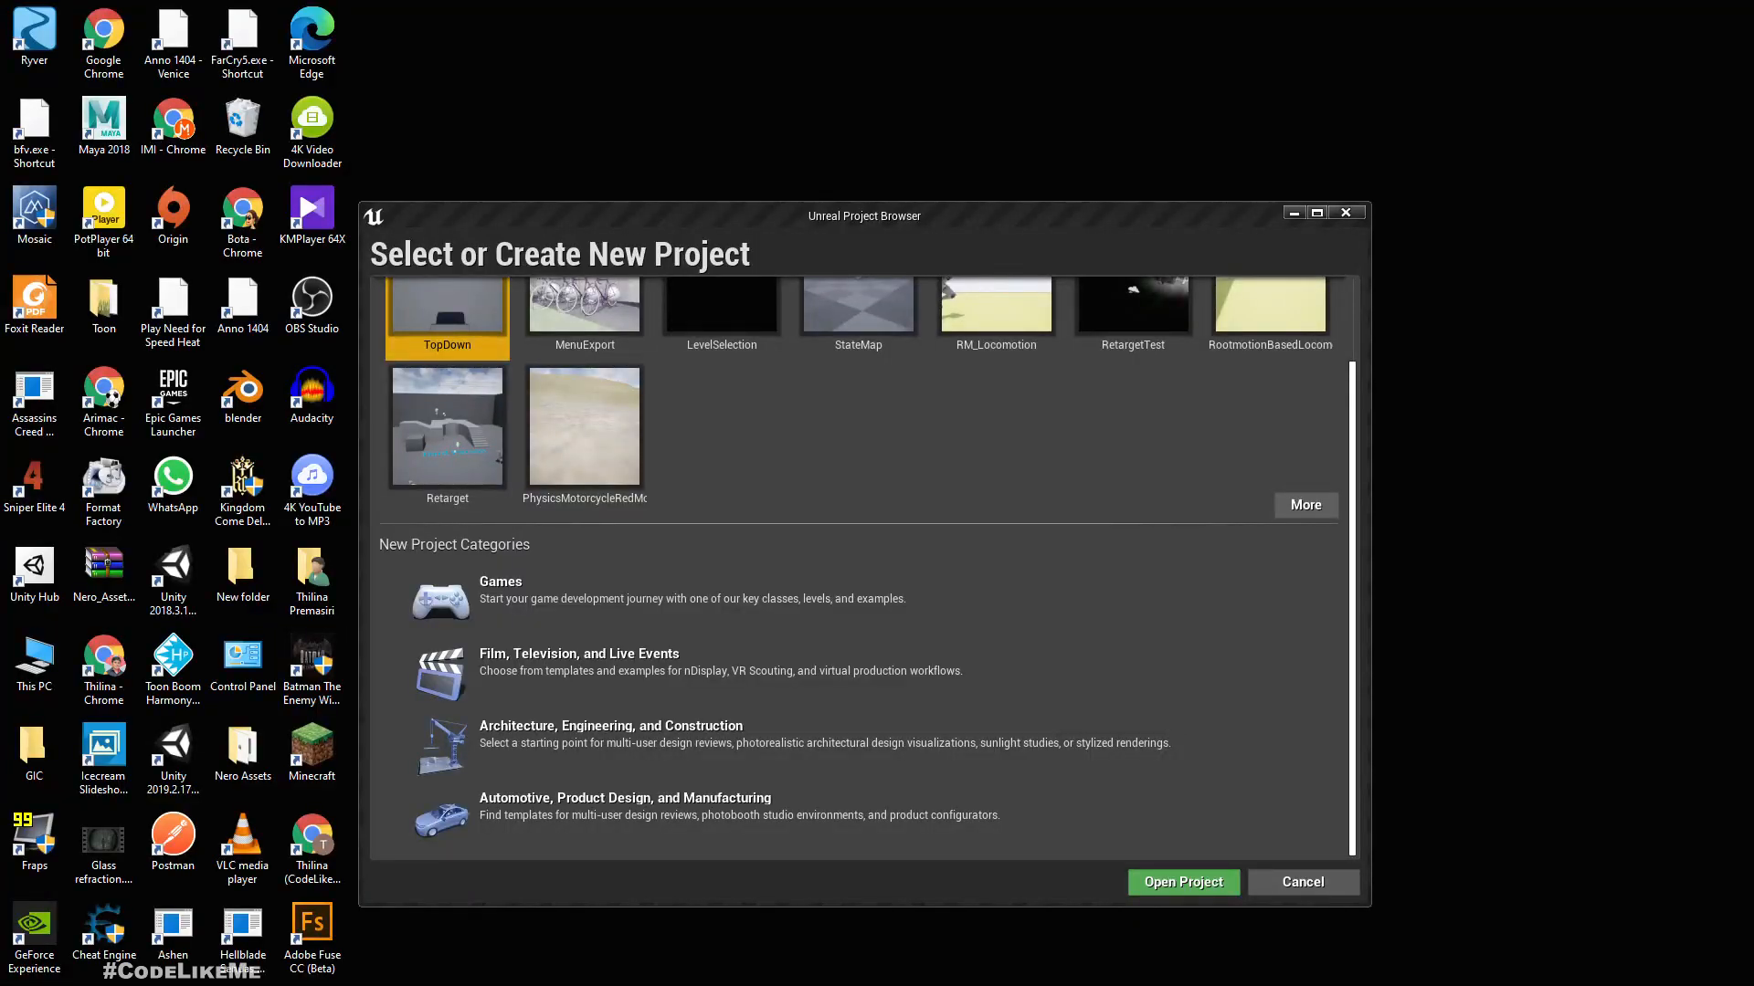
- Create a Games project from the Top Down template, stored in D:\YT\MultiPlayer and named TopDown_Replication
click(605, 599)
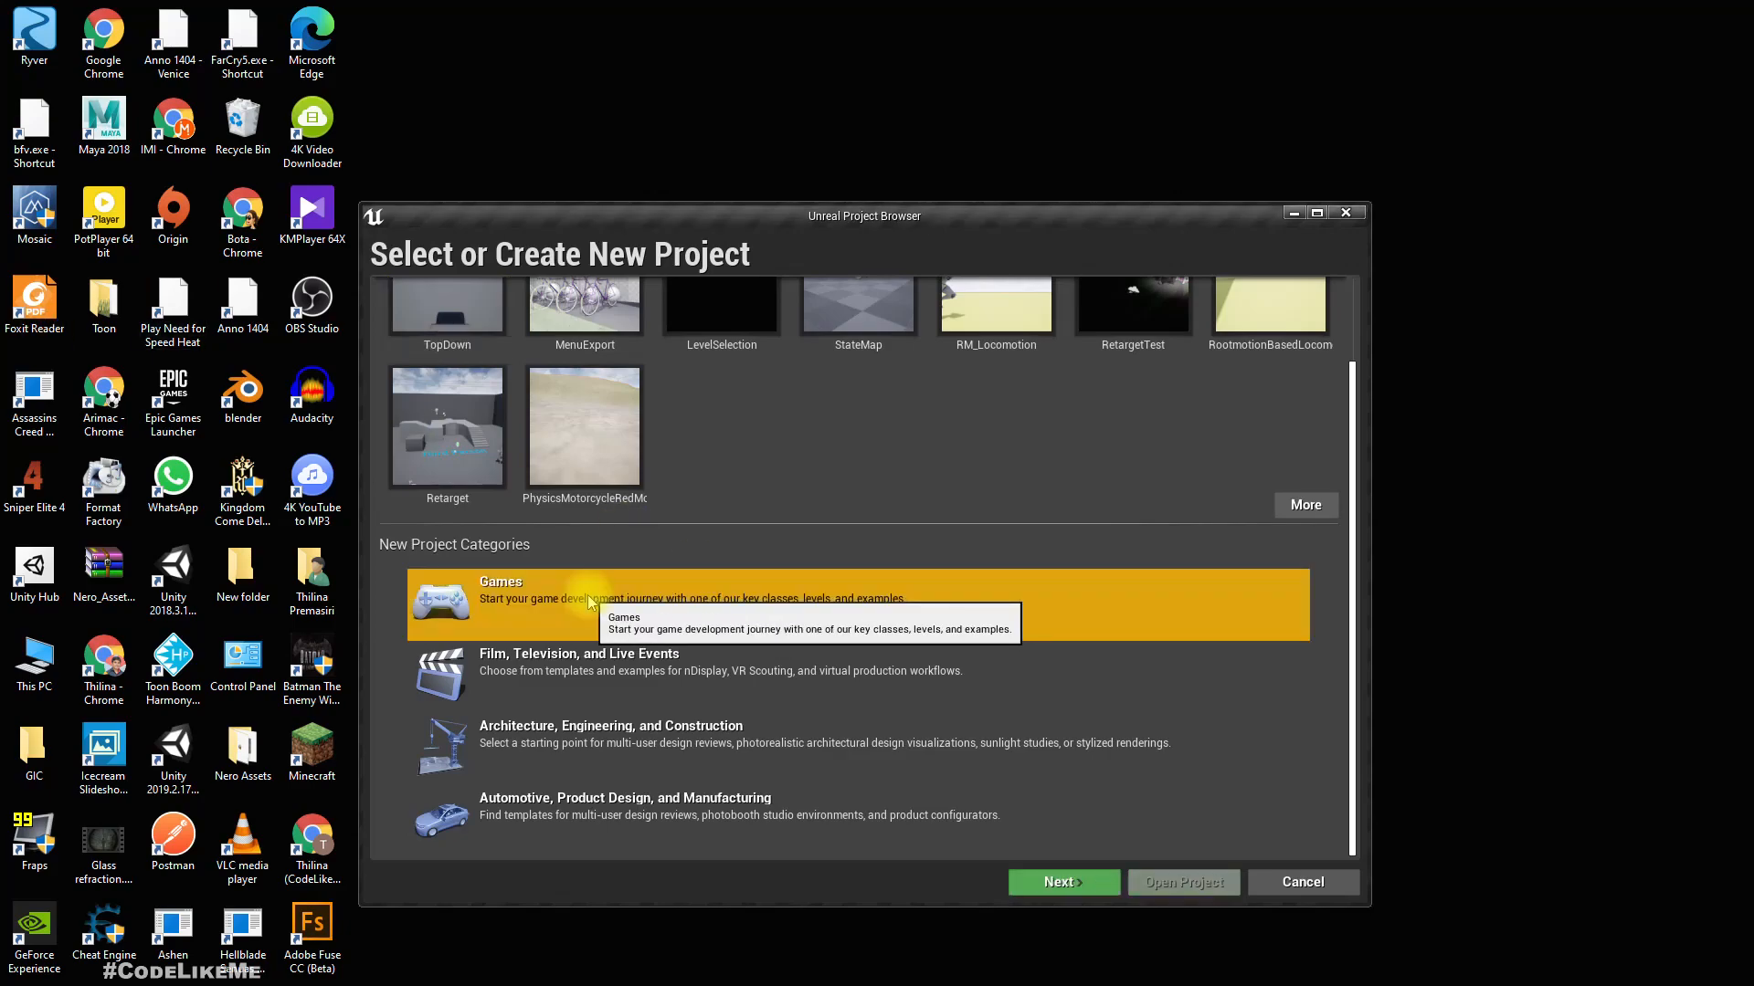
click(1050, 883)
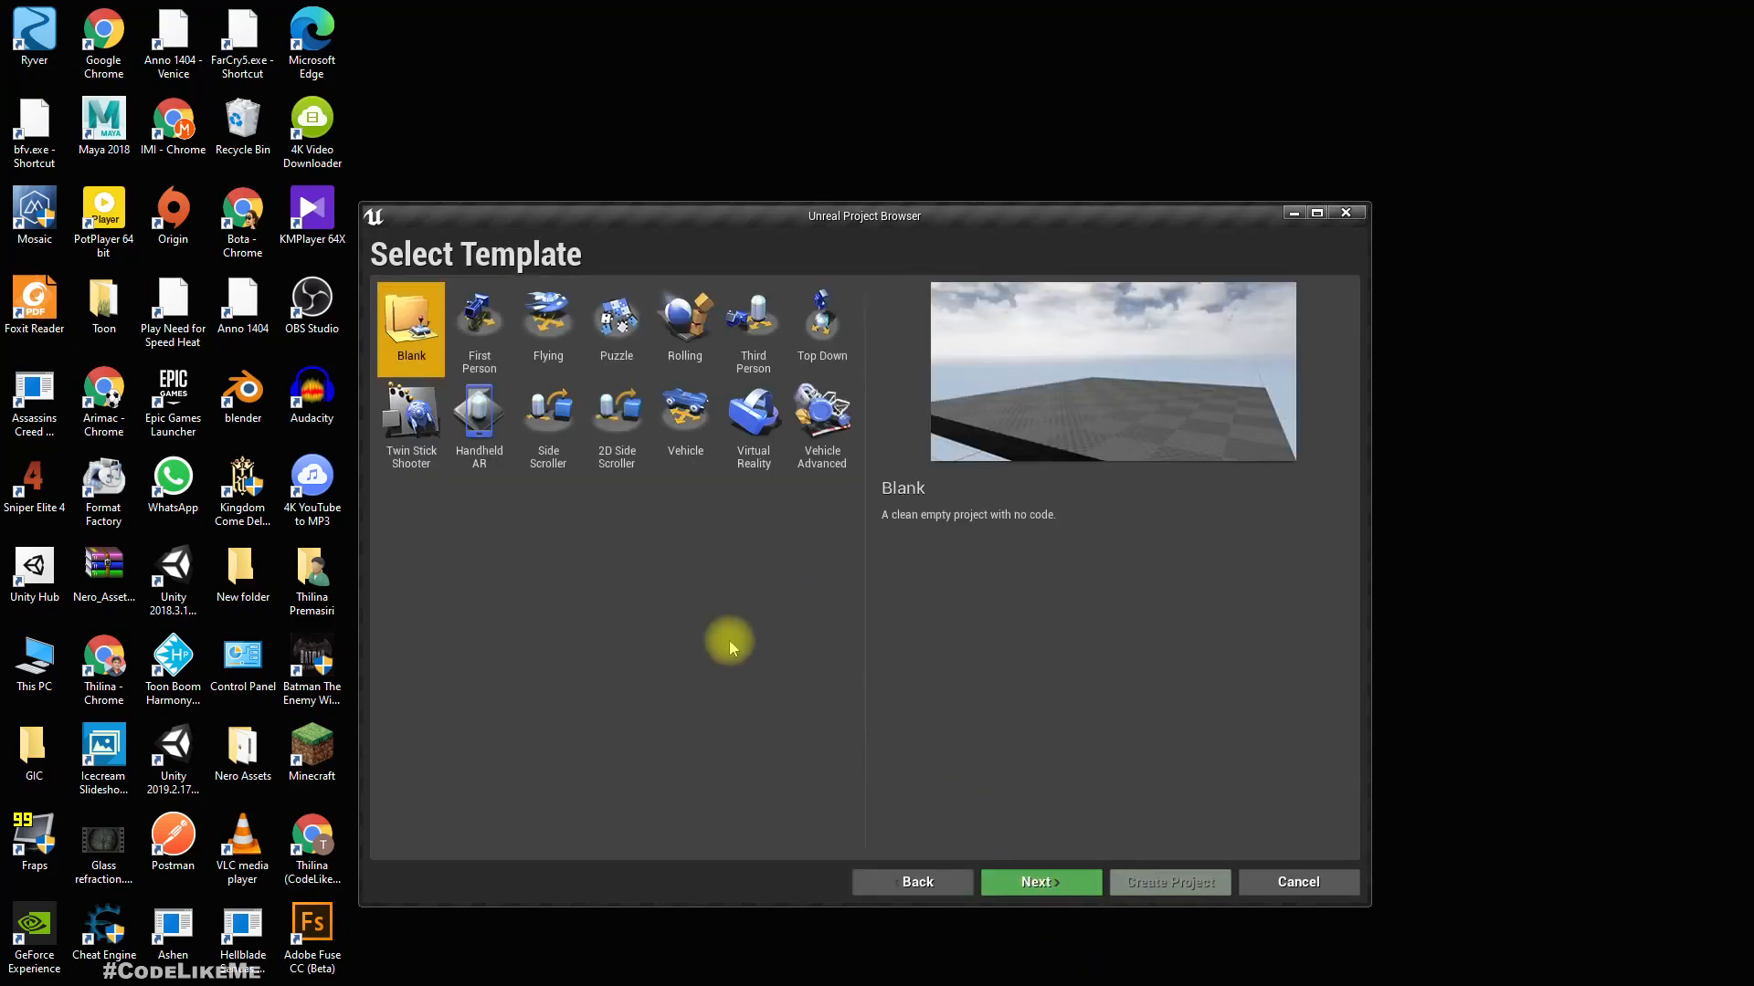
click(835, 331)
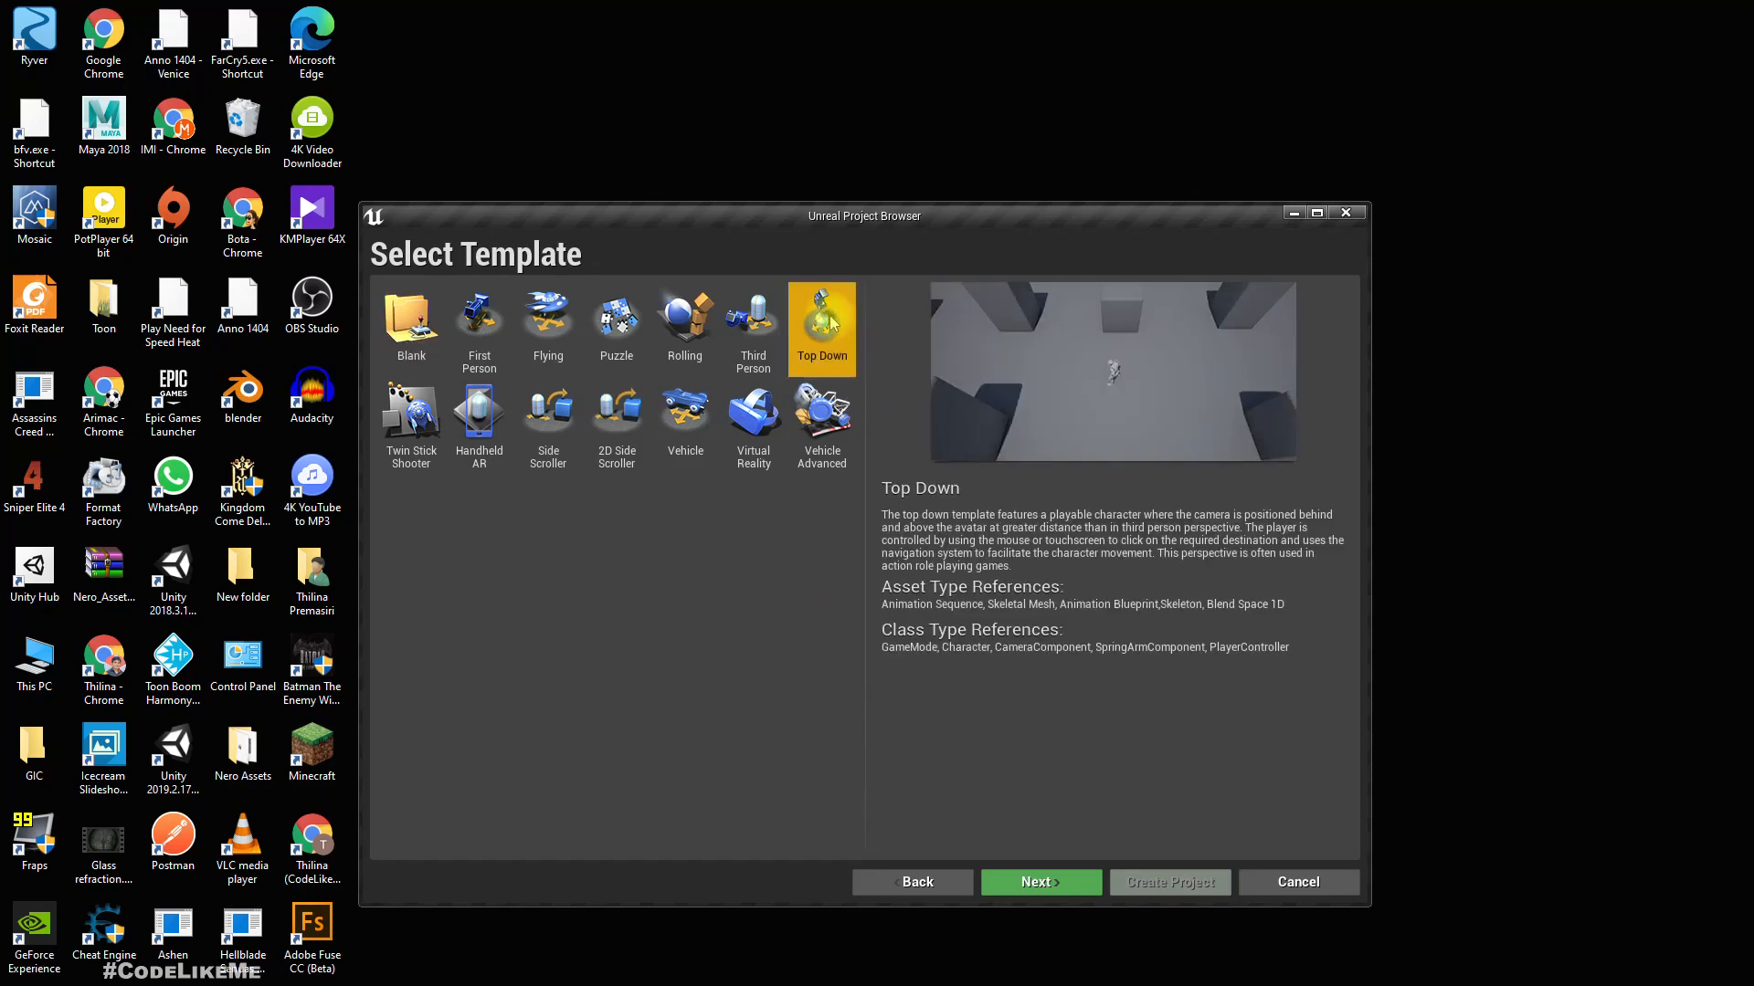
click(1036, 883)
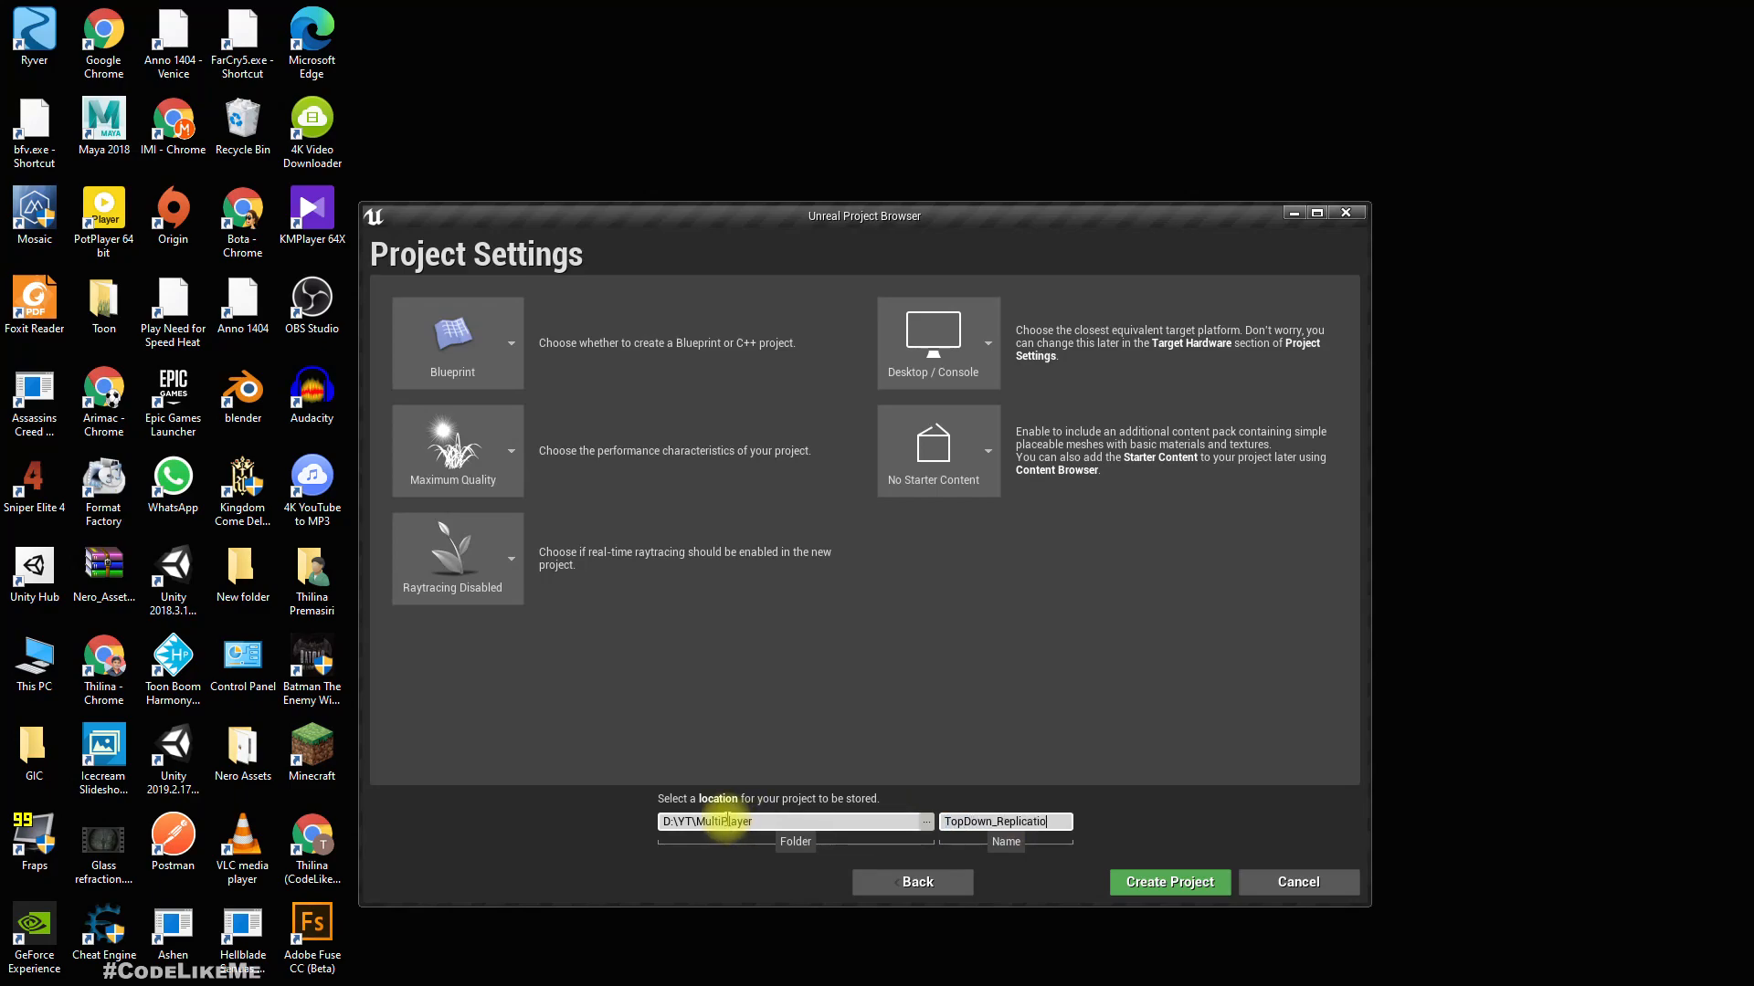
click(1140, 894)
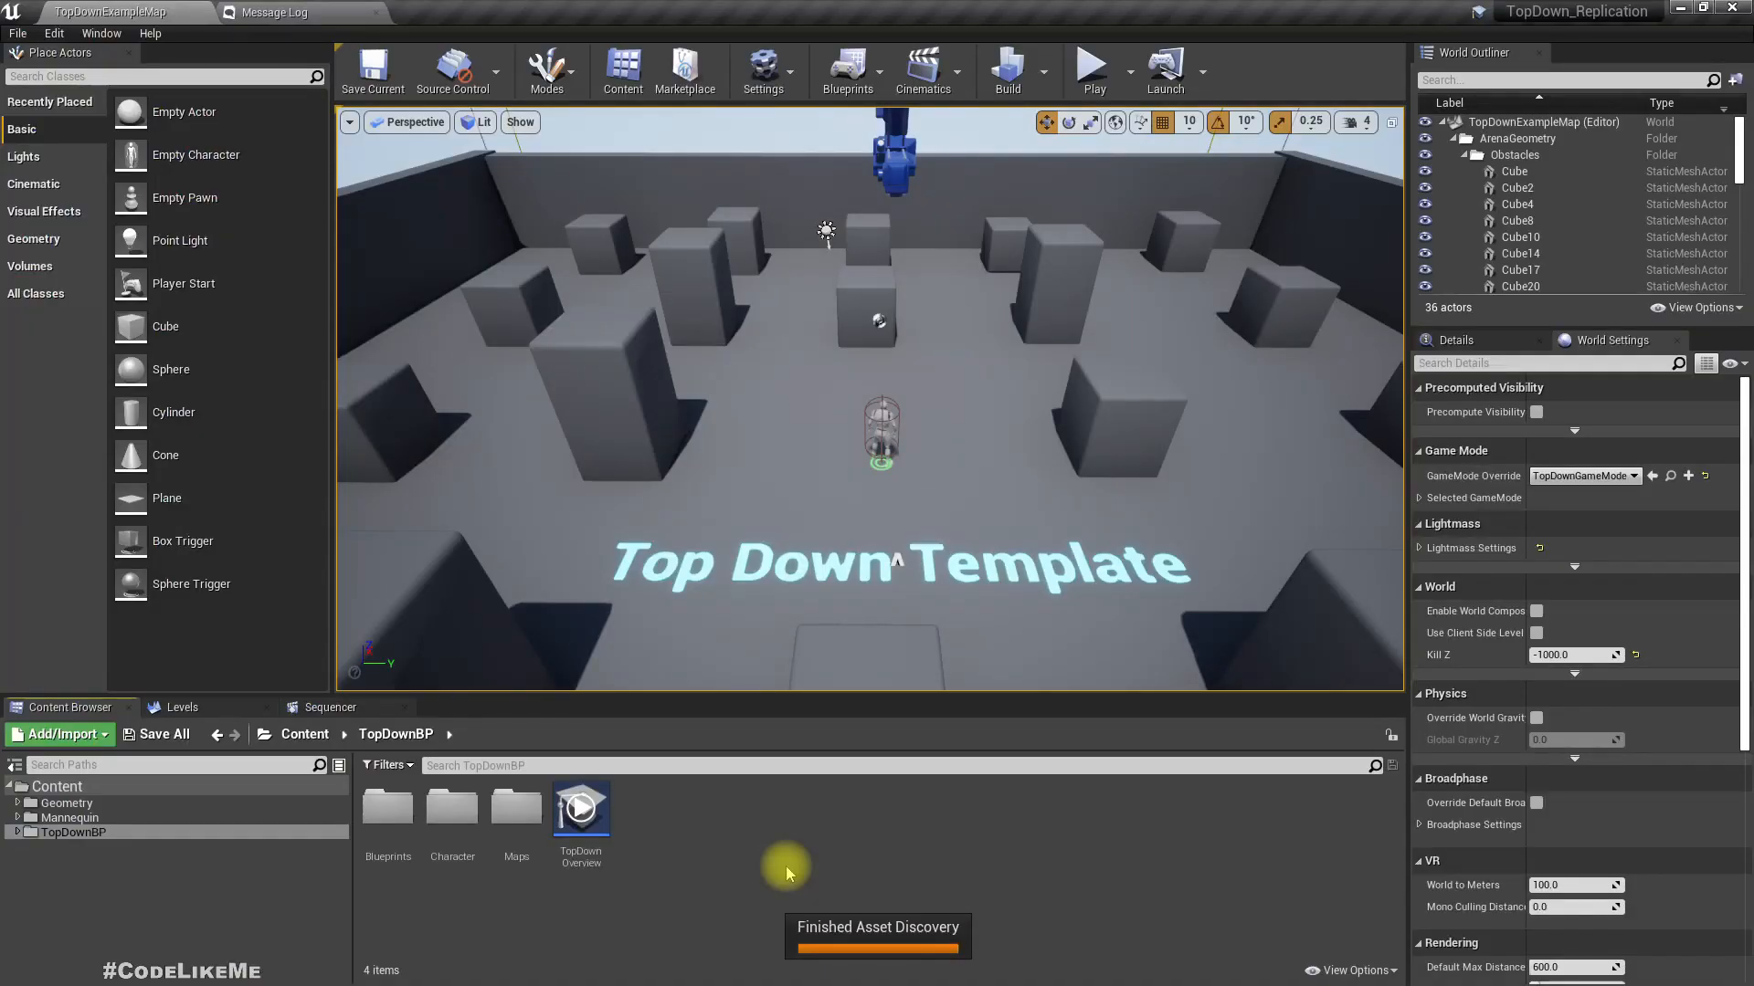
- Play the level in the viewport, send the character to several floor points, and stop the session
click(1094, 69)
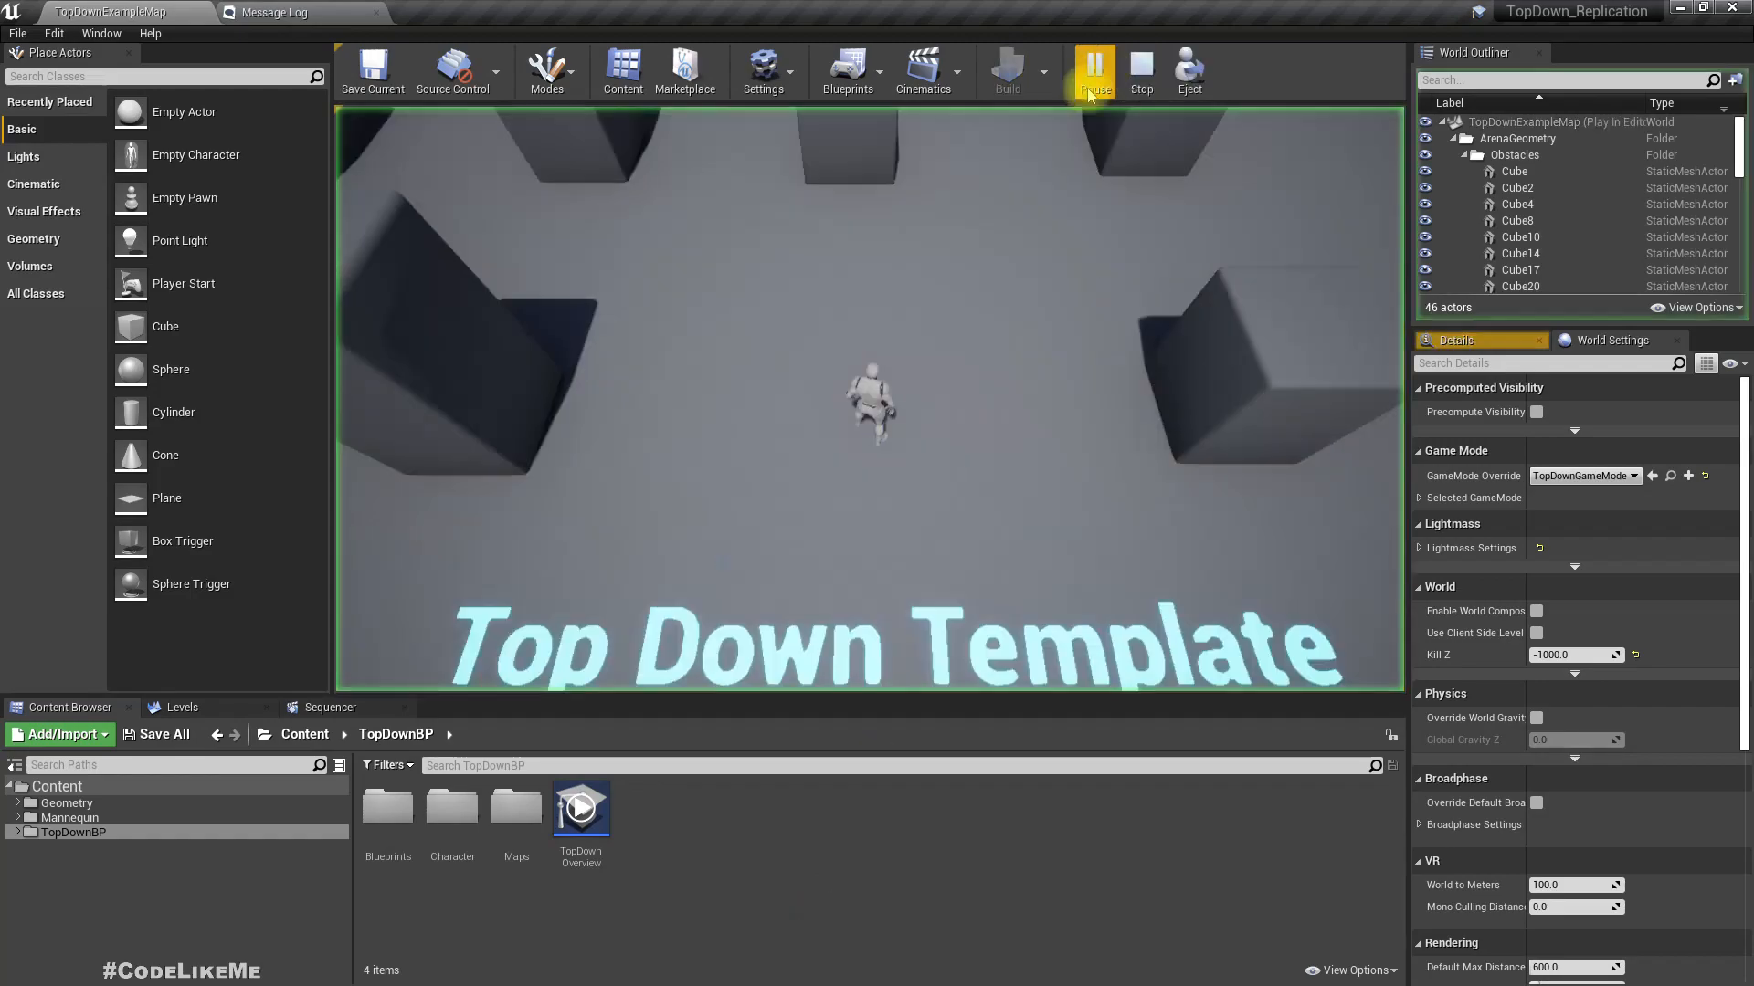
click(544, 376)
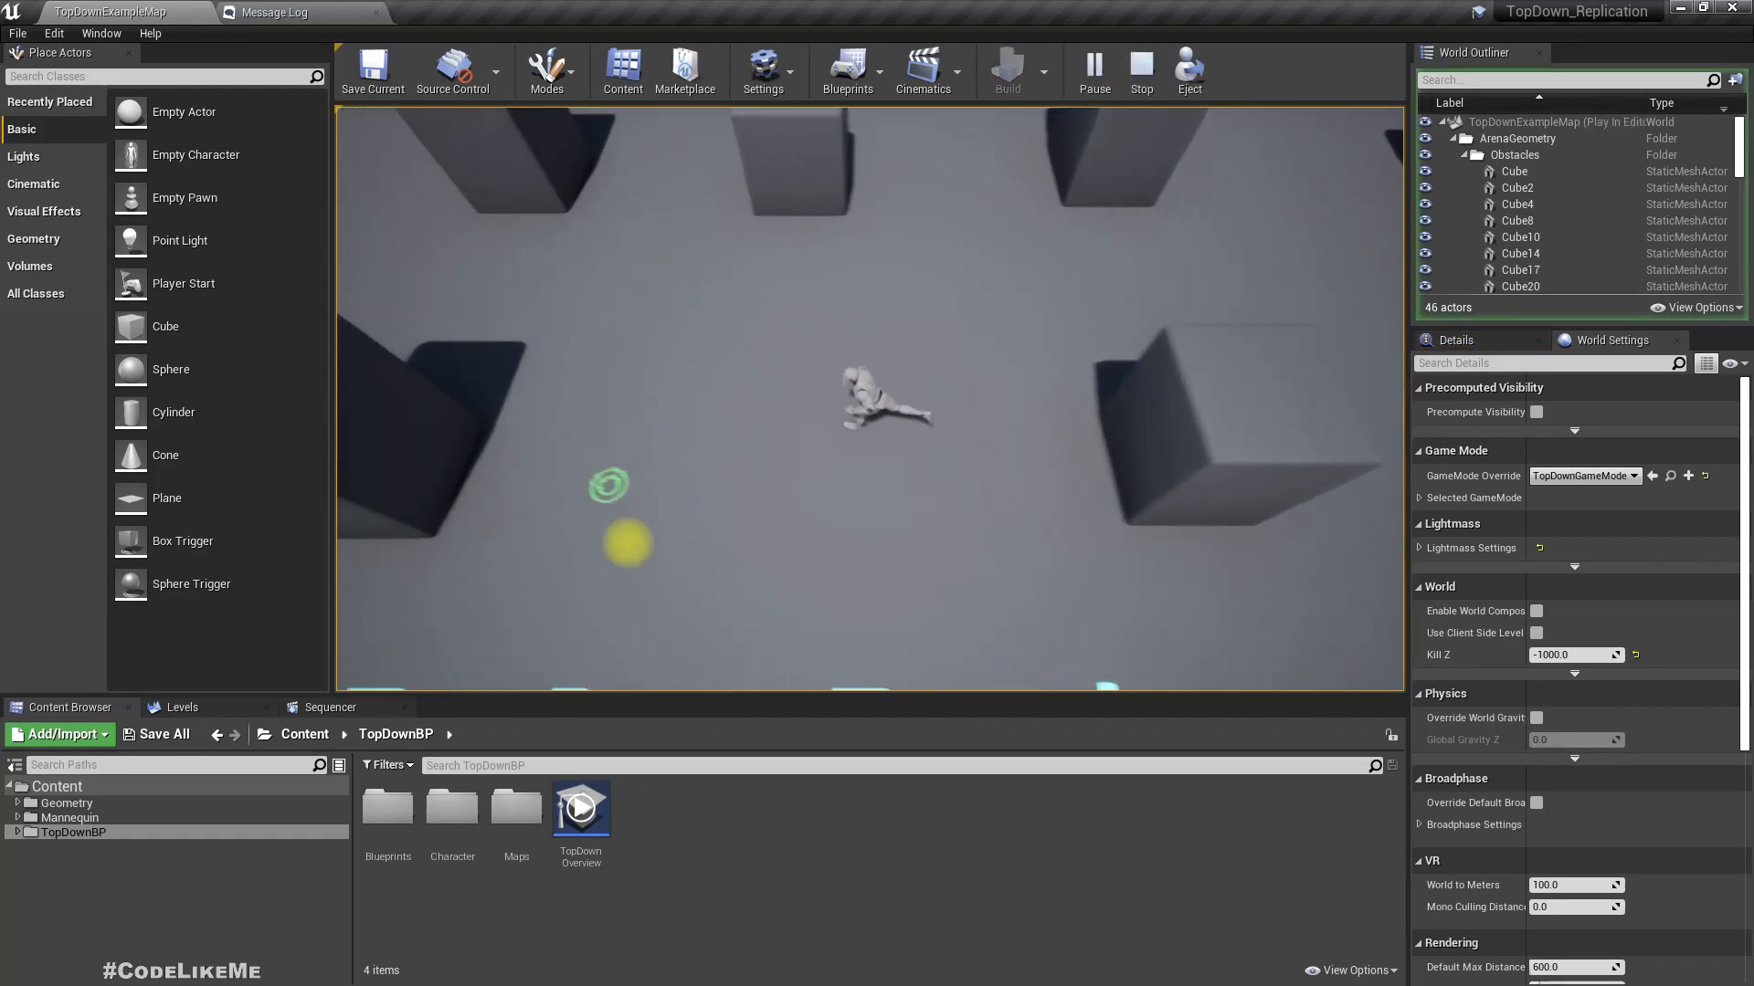
click(660, 601)
click(561, 493)
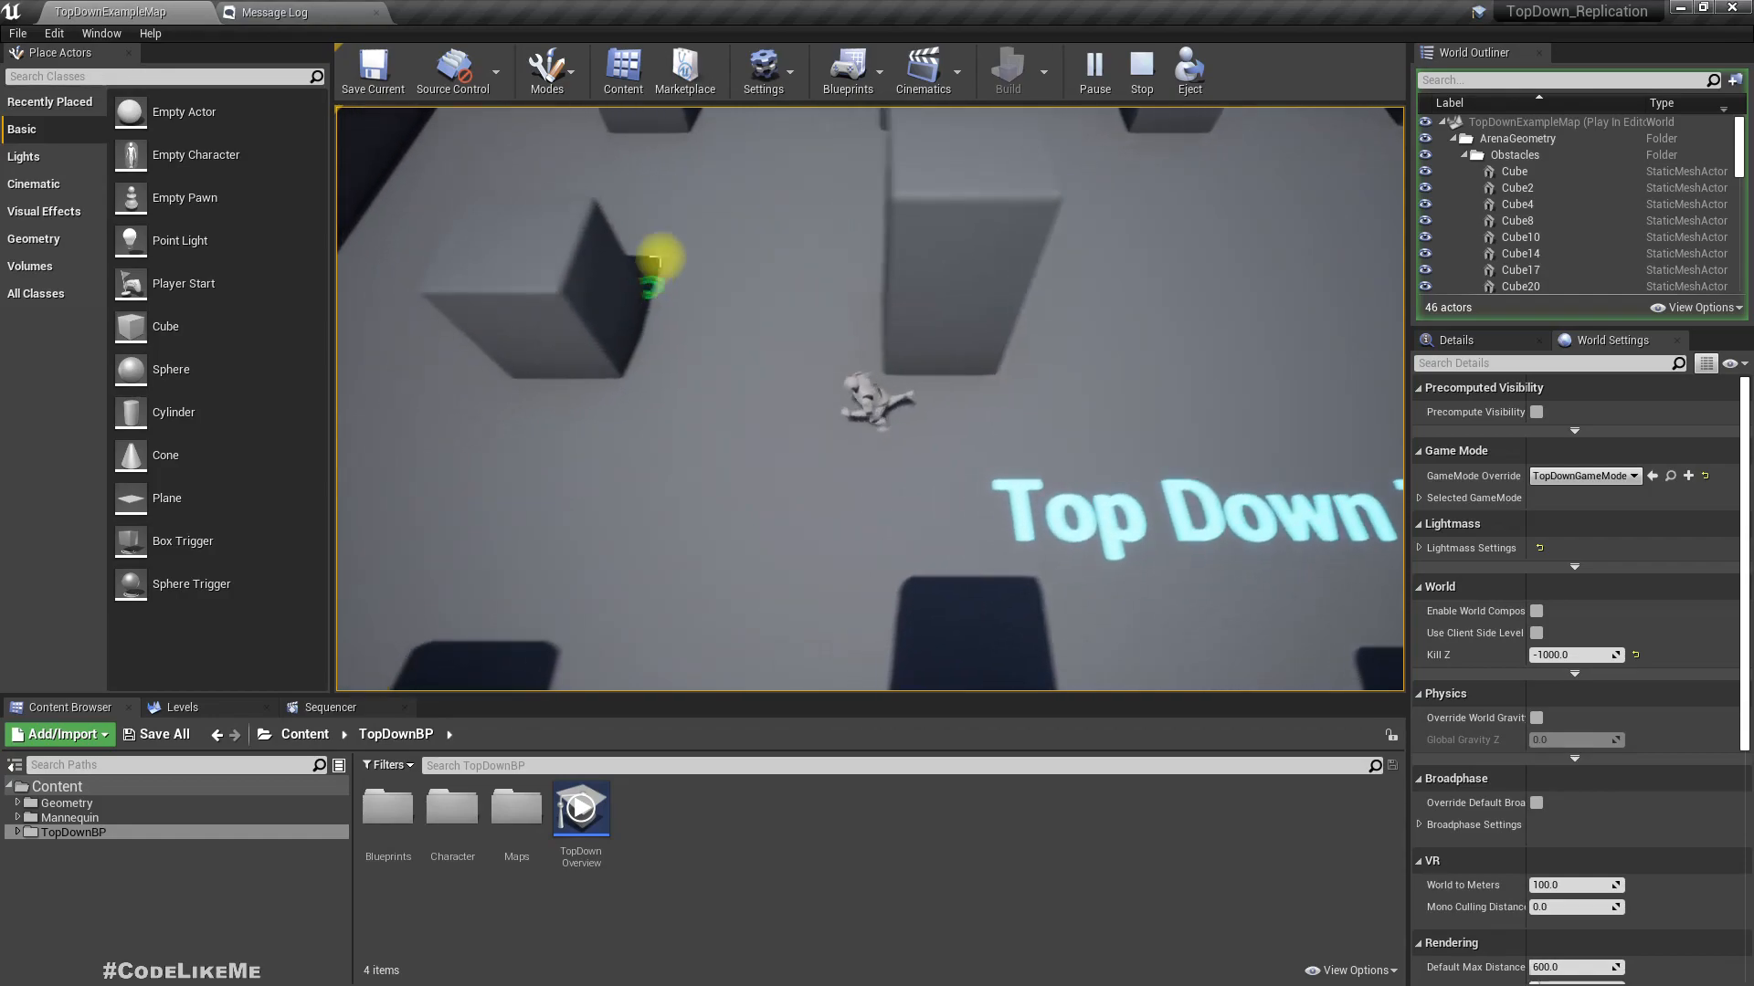
click(867, 214)
click(589, 334)
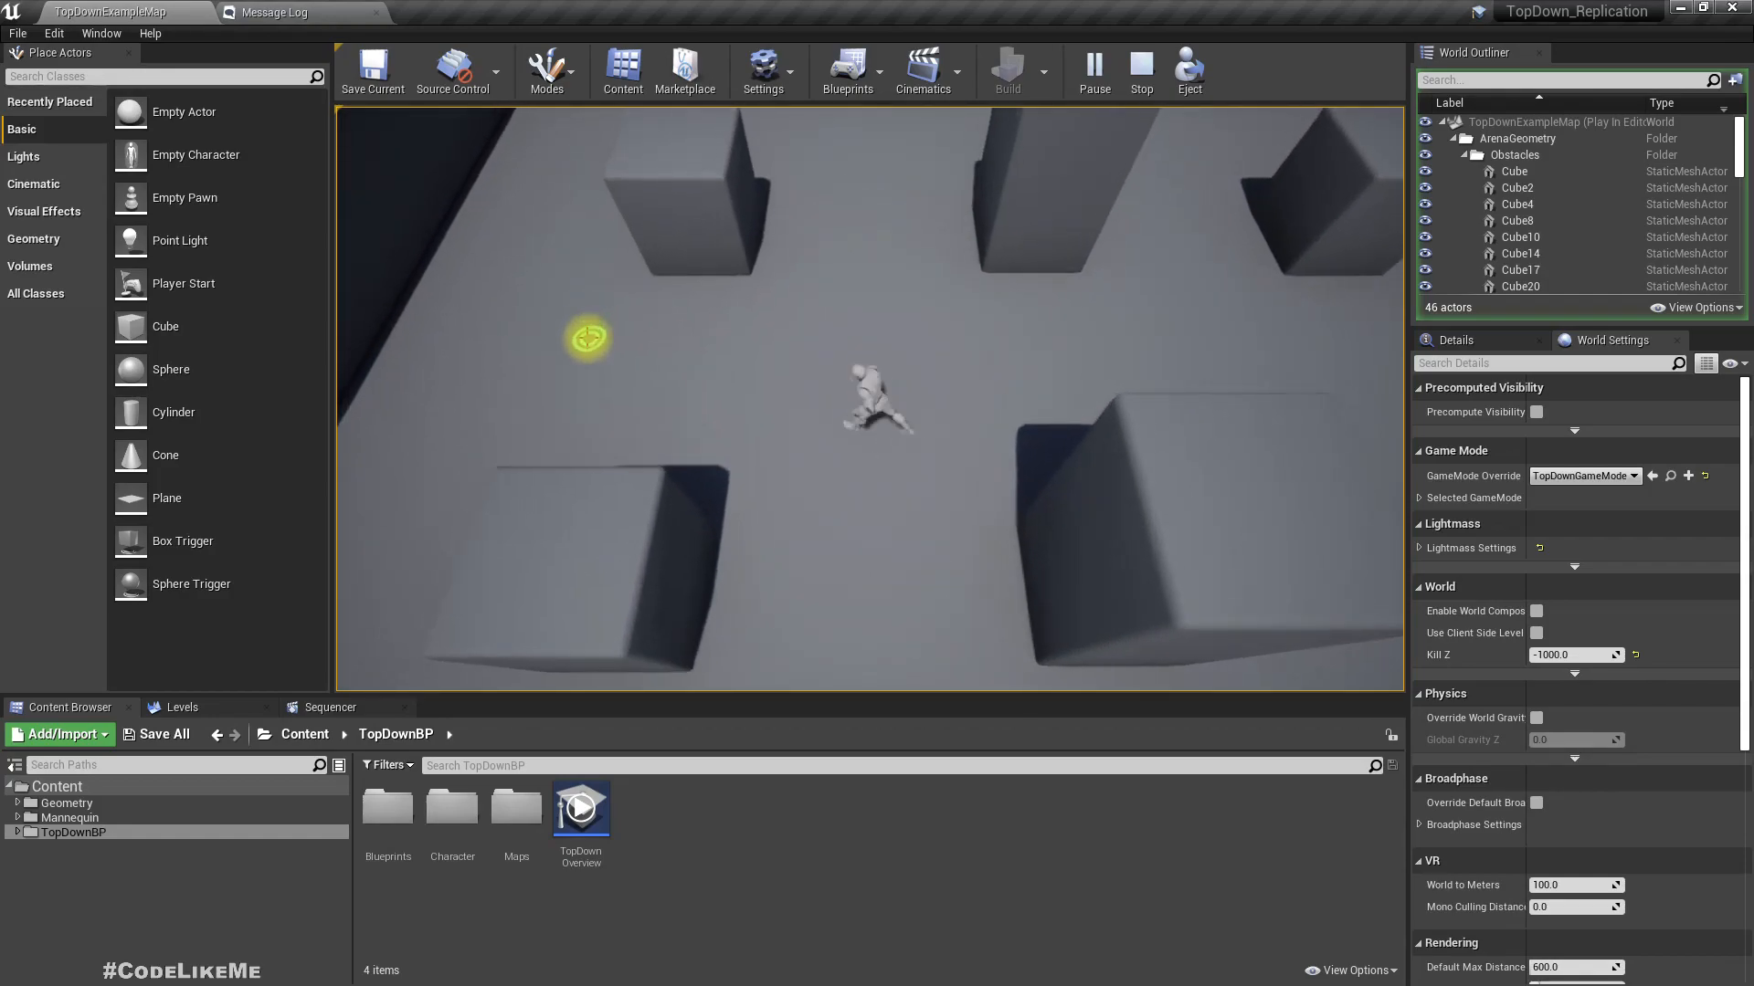
click(1142, 62)
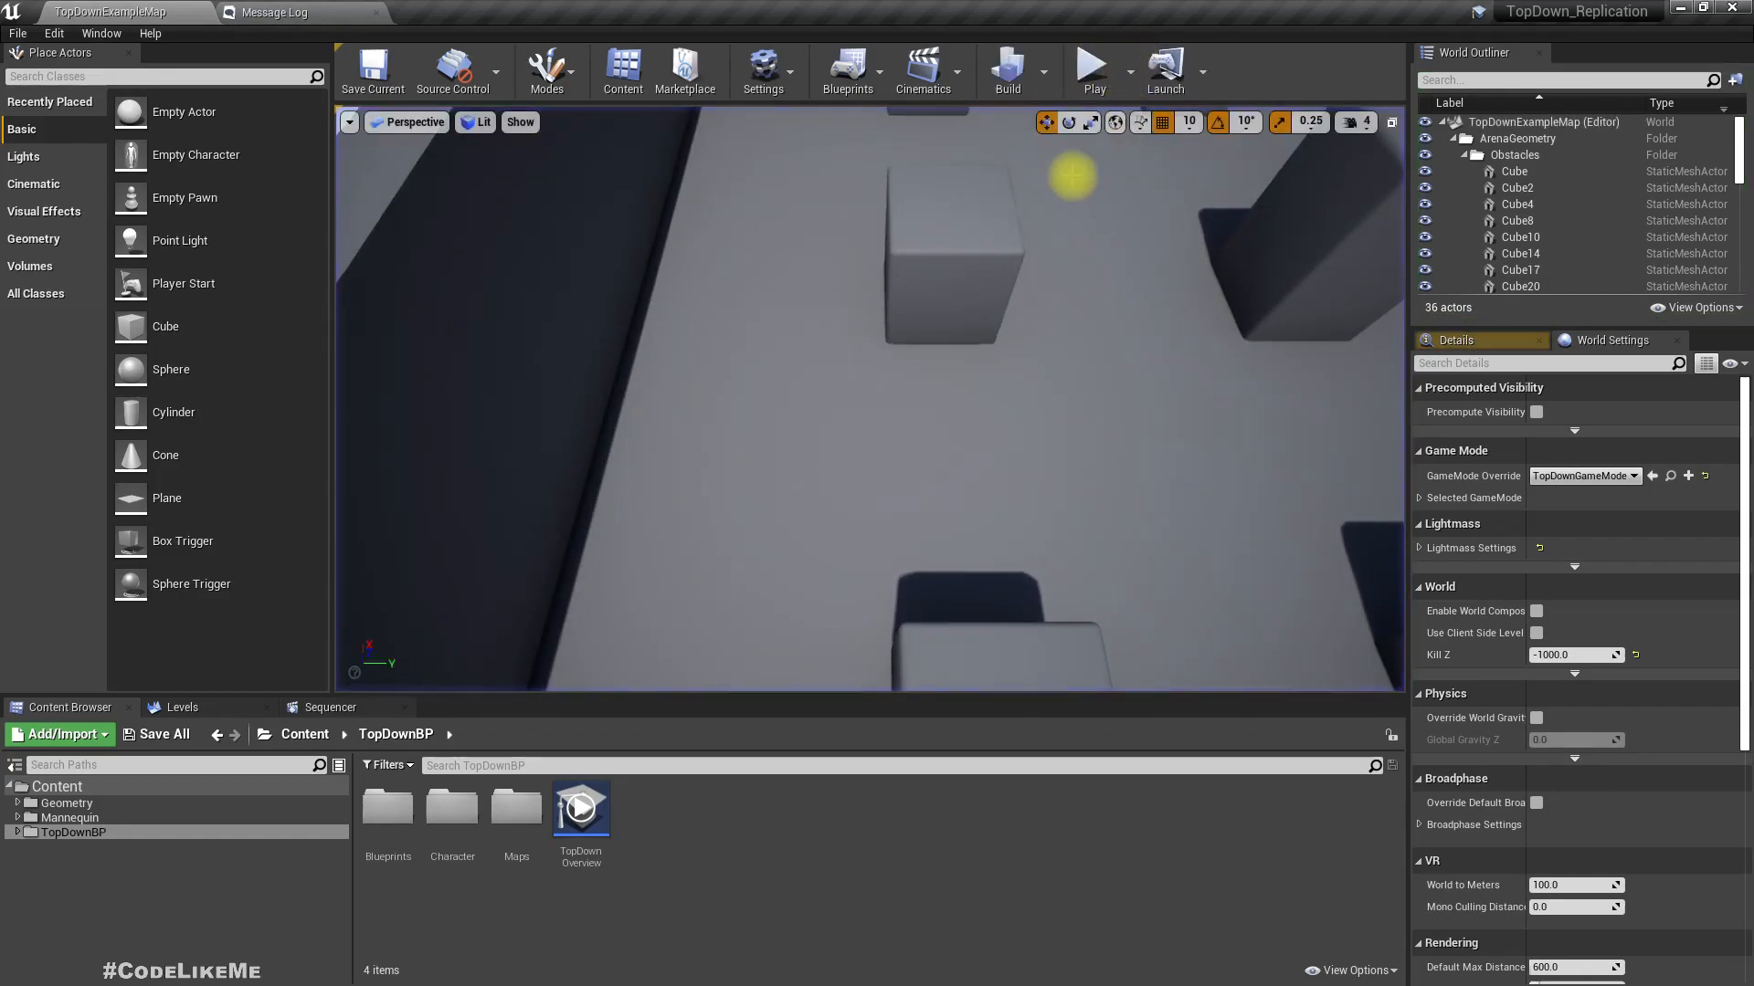
- Set the number of players to 2 and start the game in New Editor Window (PIE) mode
click(1129, 72)
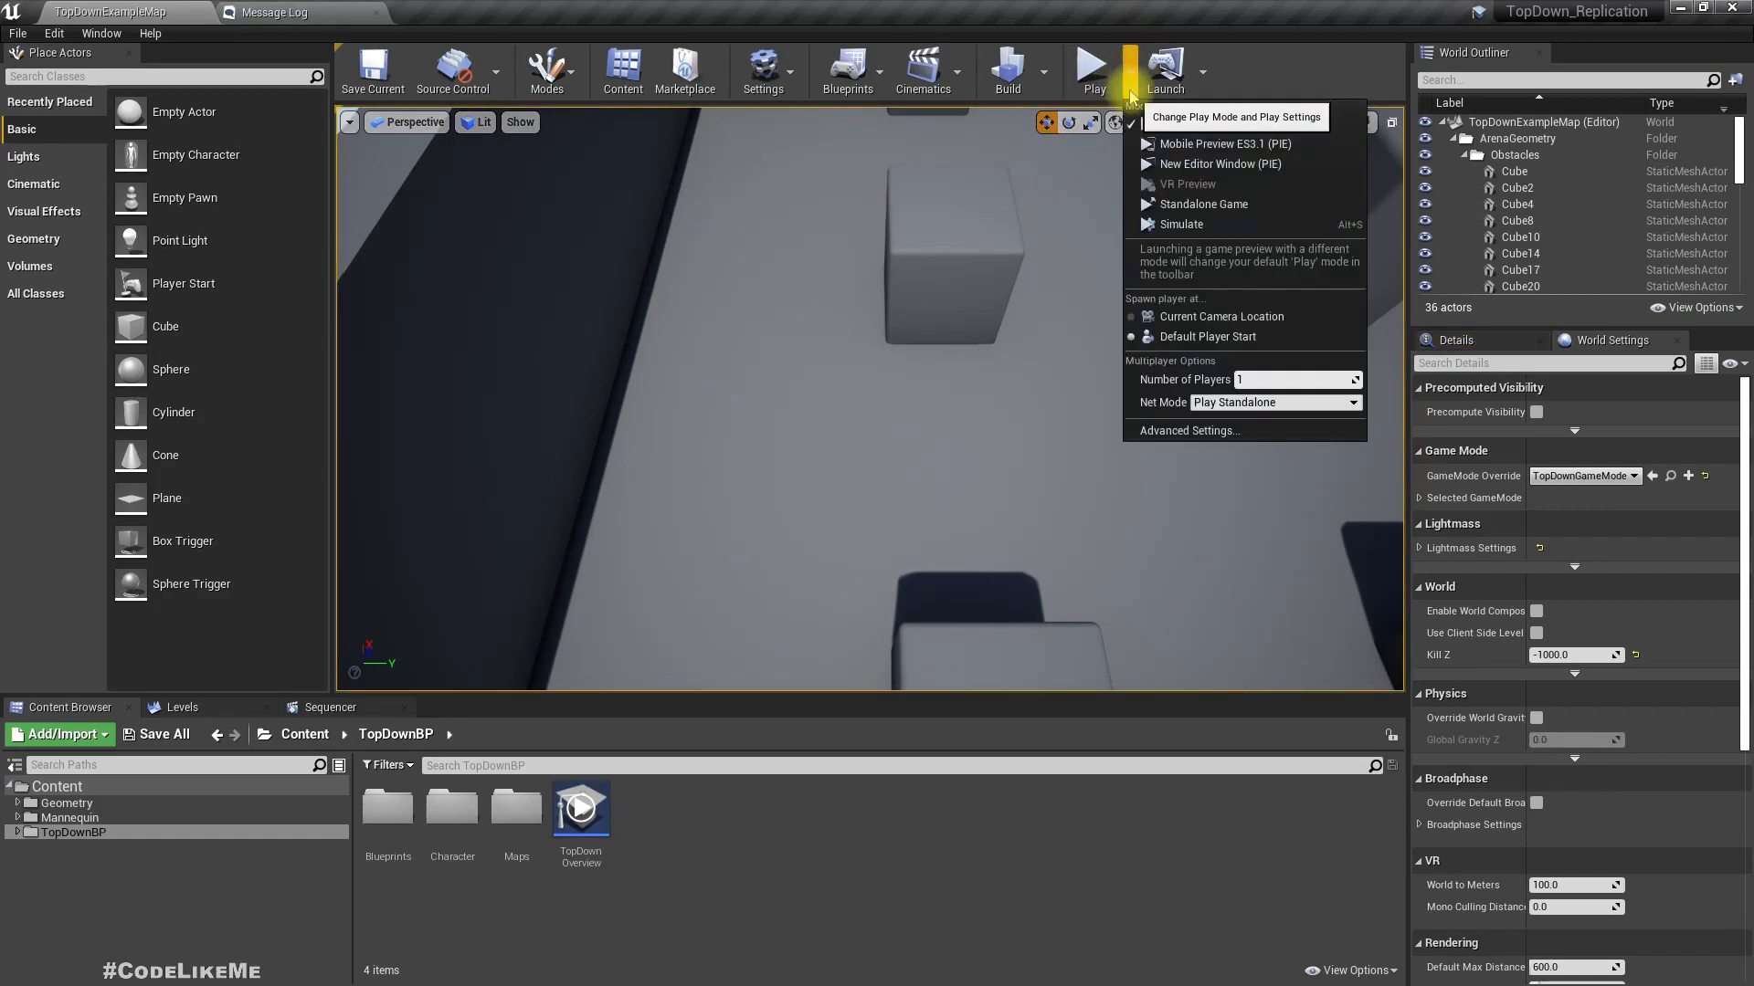
click(1272, 383)
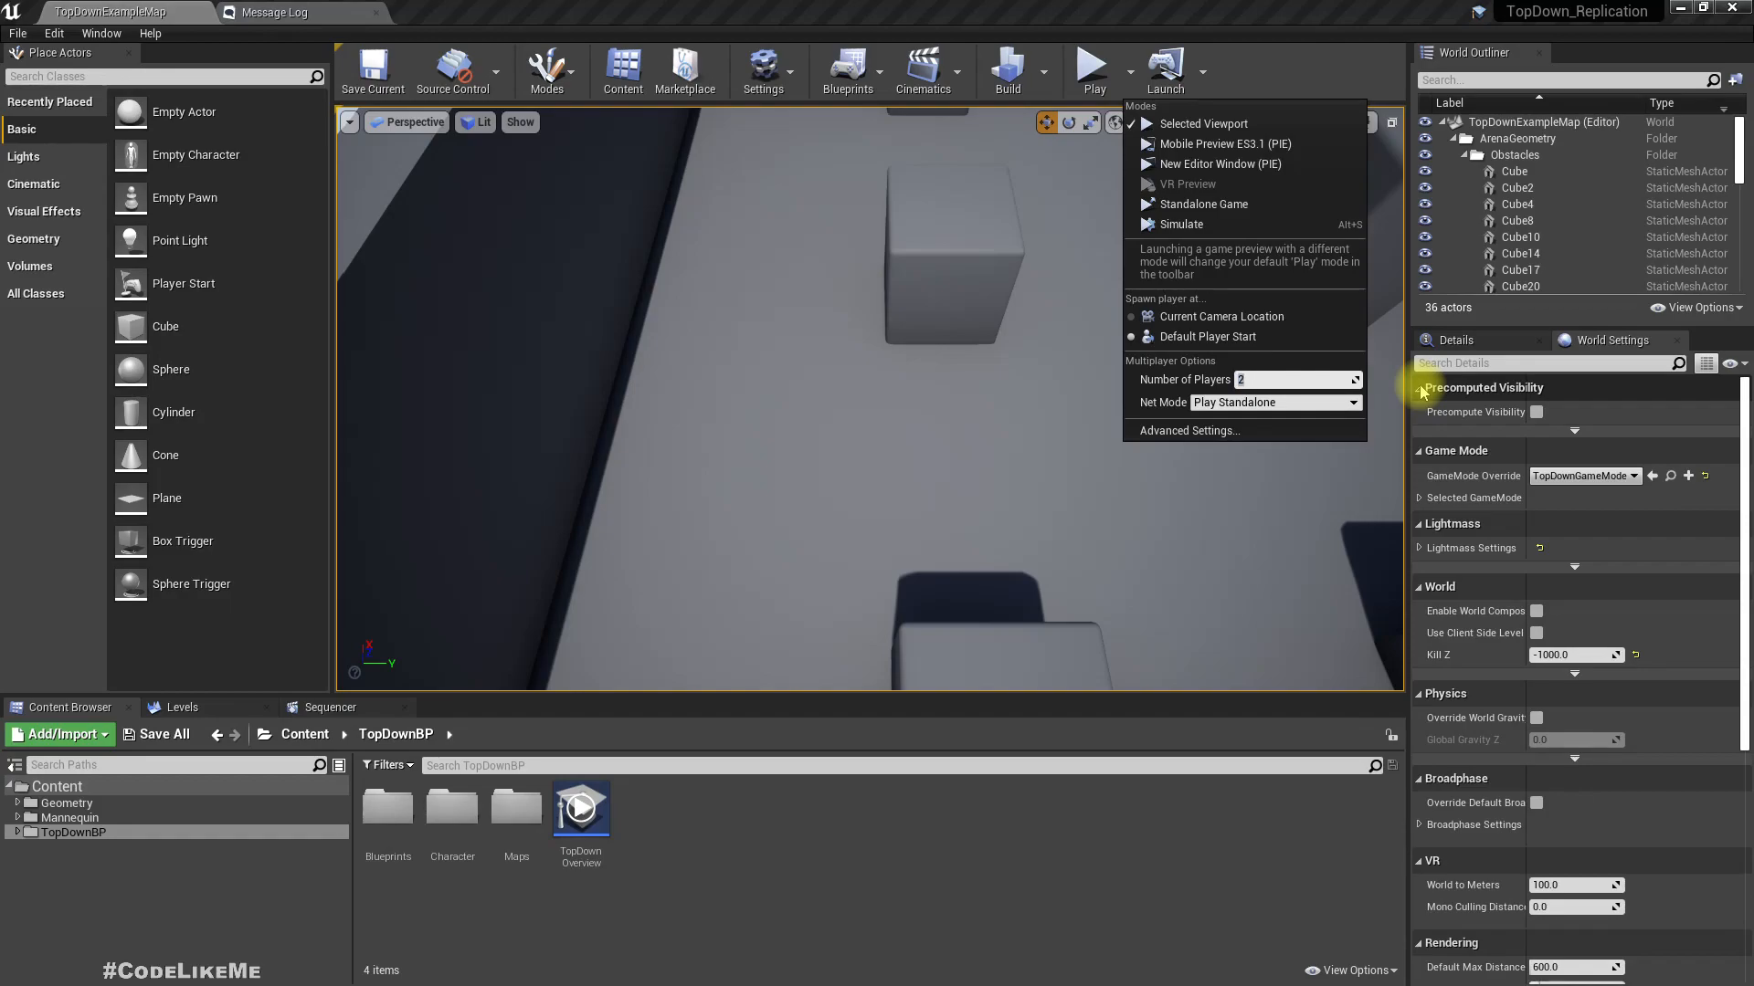
click(1130, 70)
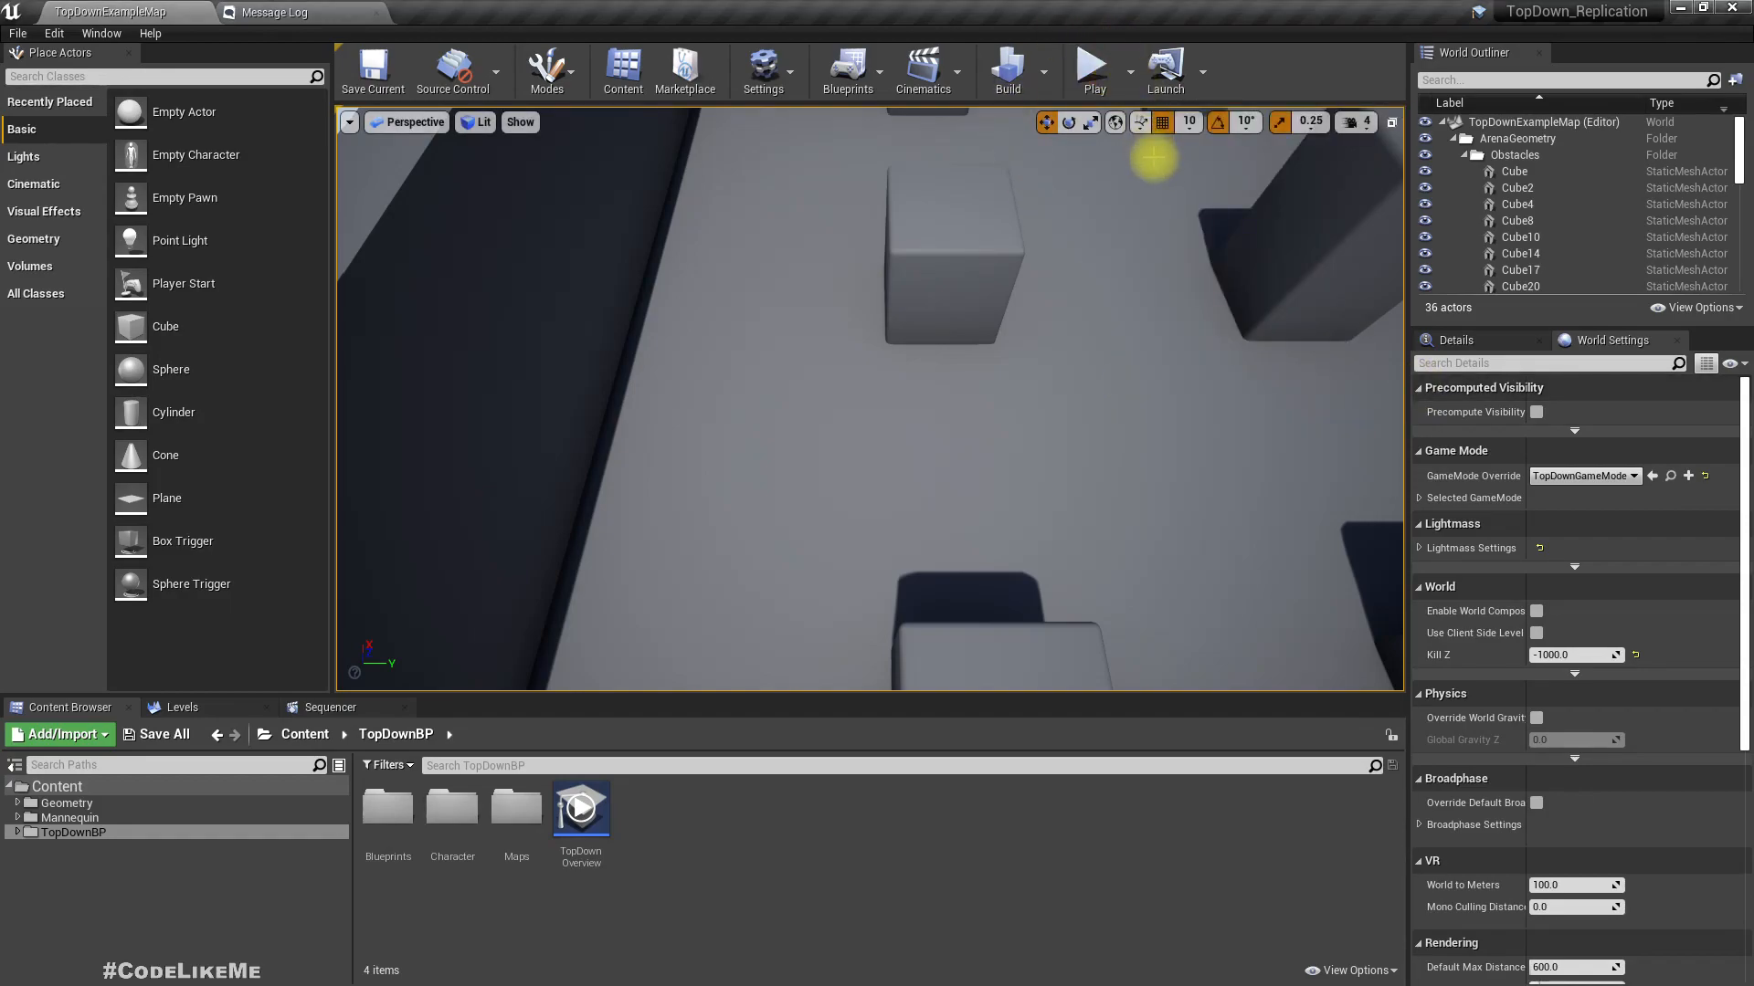
click(1133, 75)
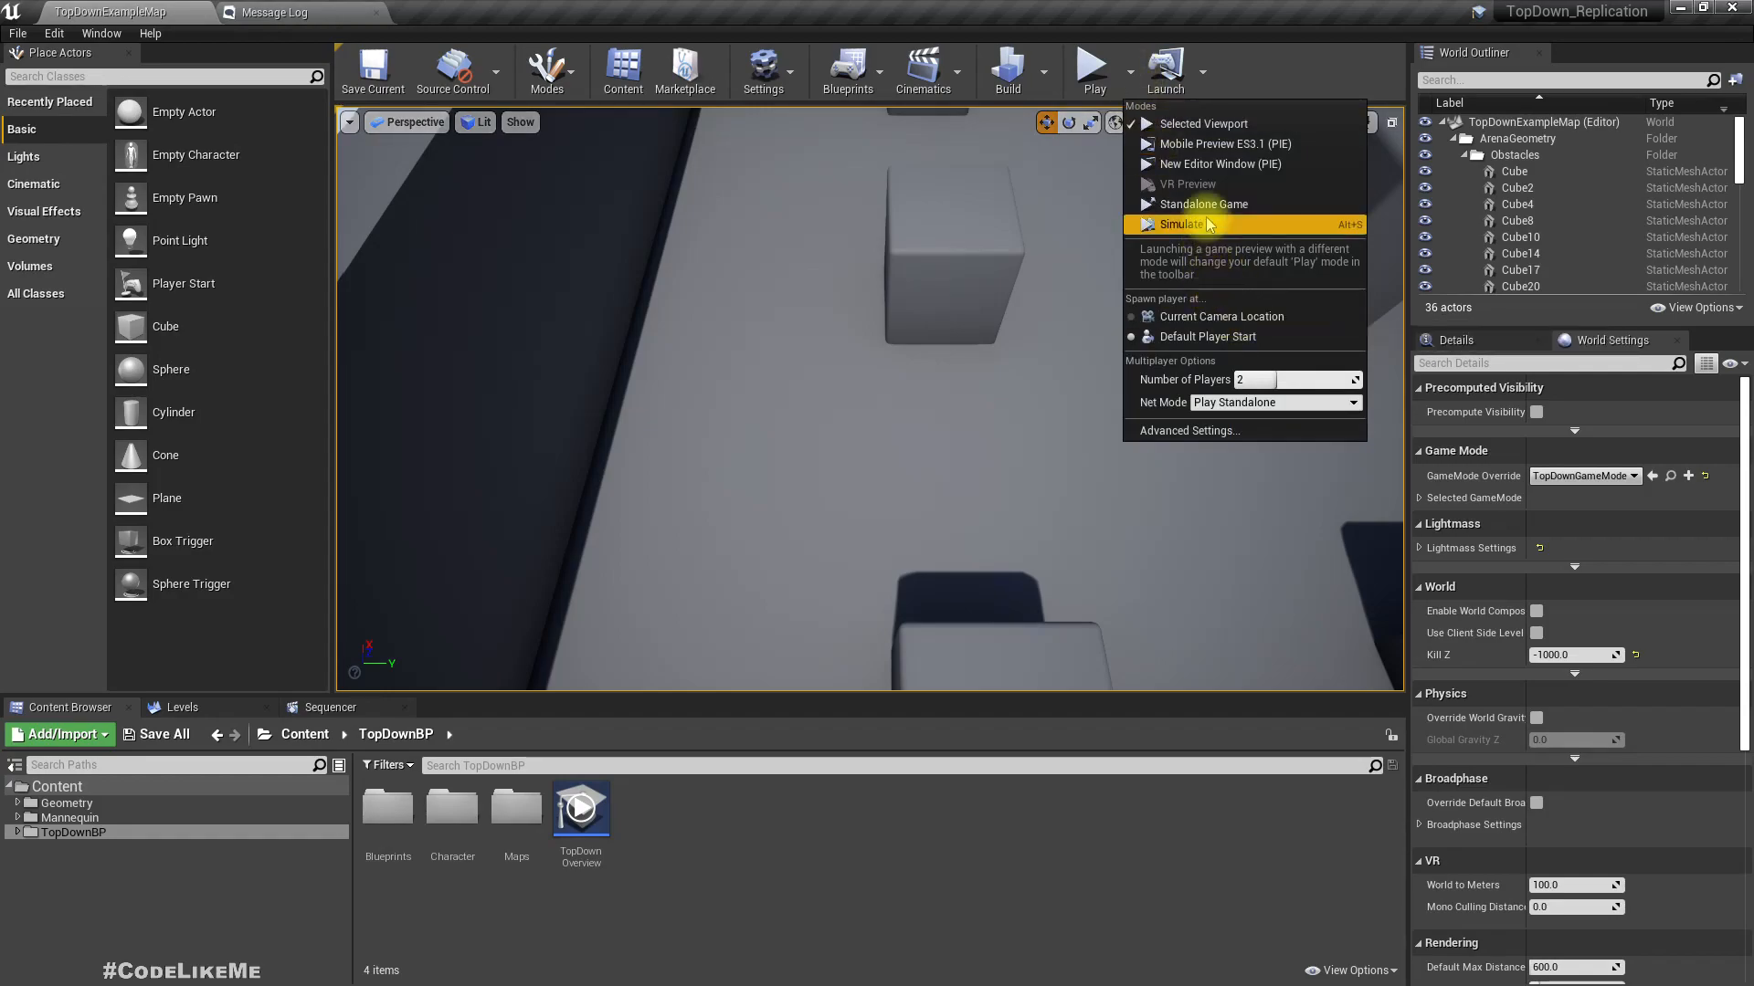
click(1220, 164)
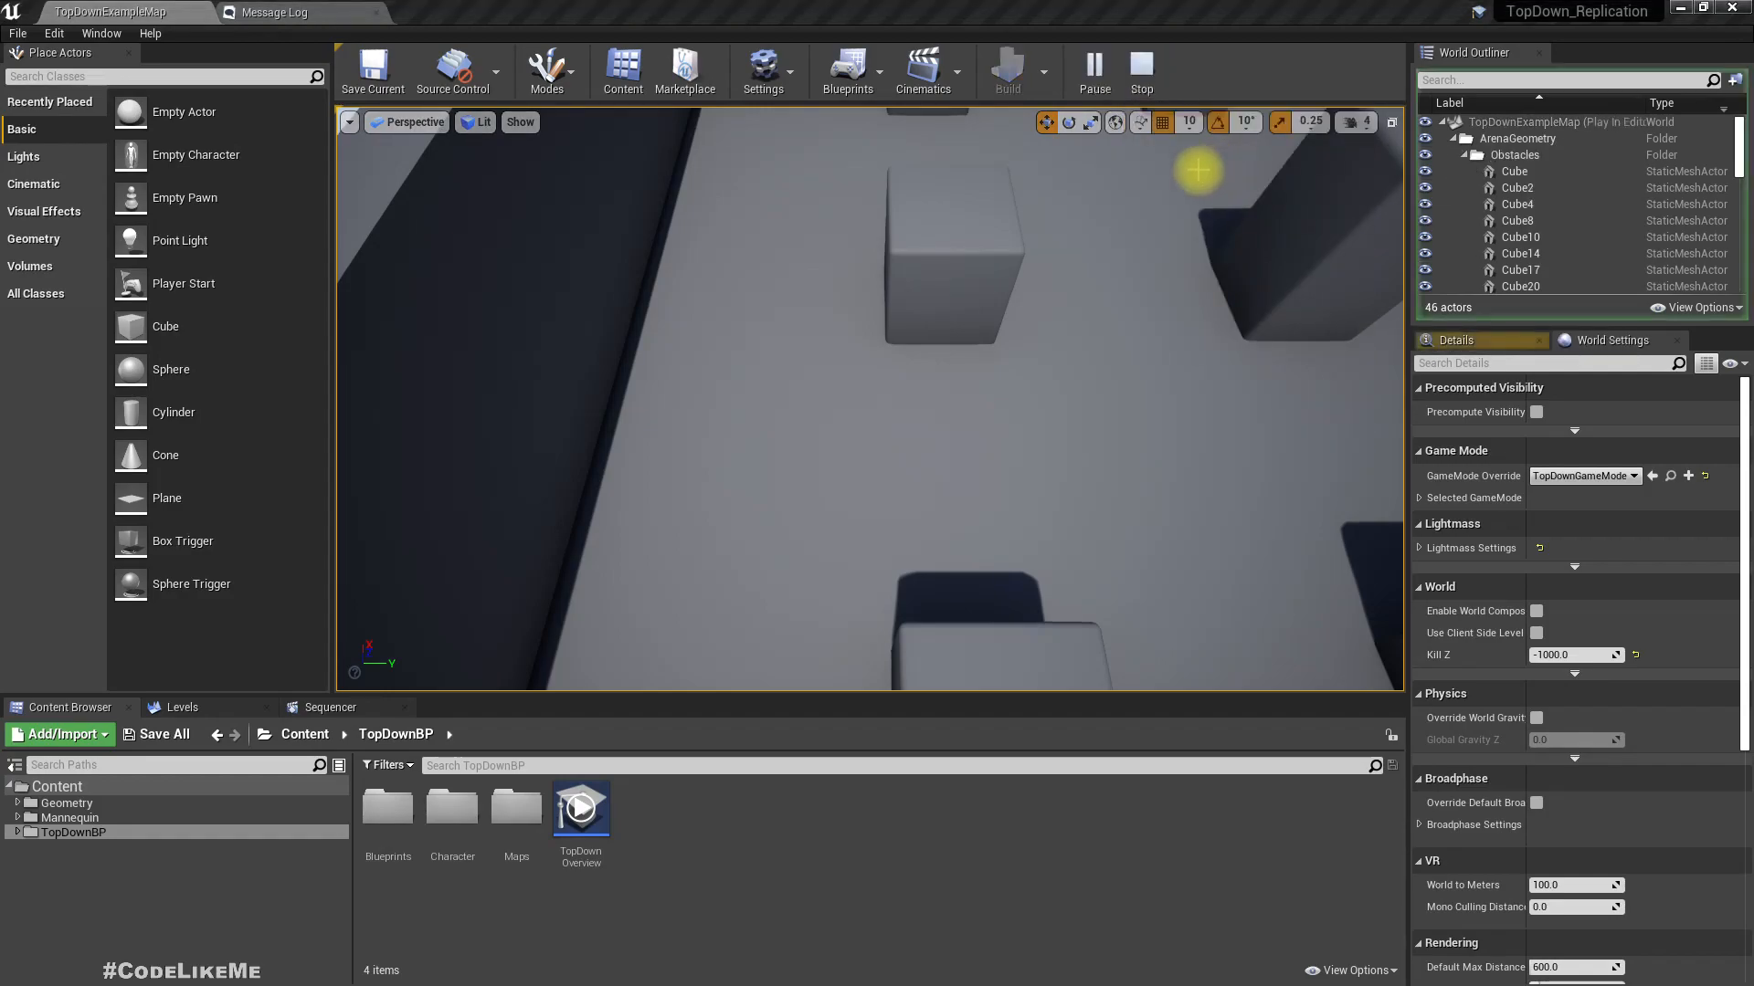
- Place the two standalone preview windows side by side and walk the character in each to compare the movement
key(super+Right)
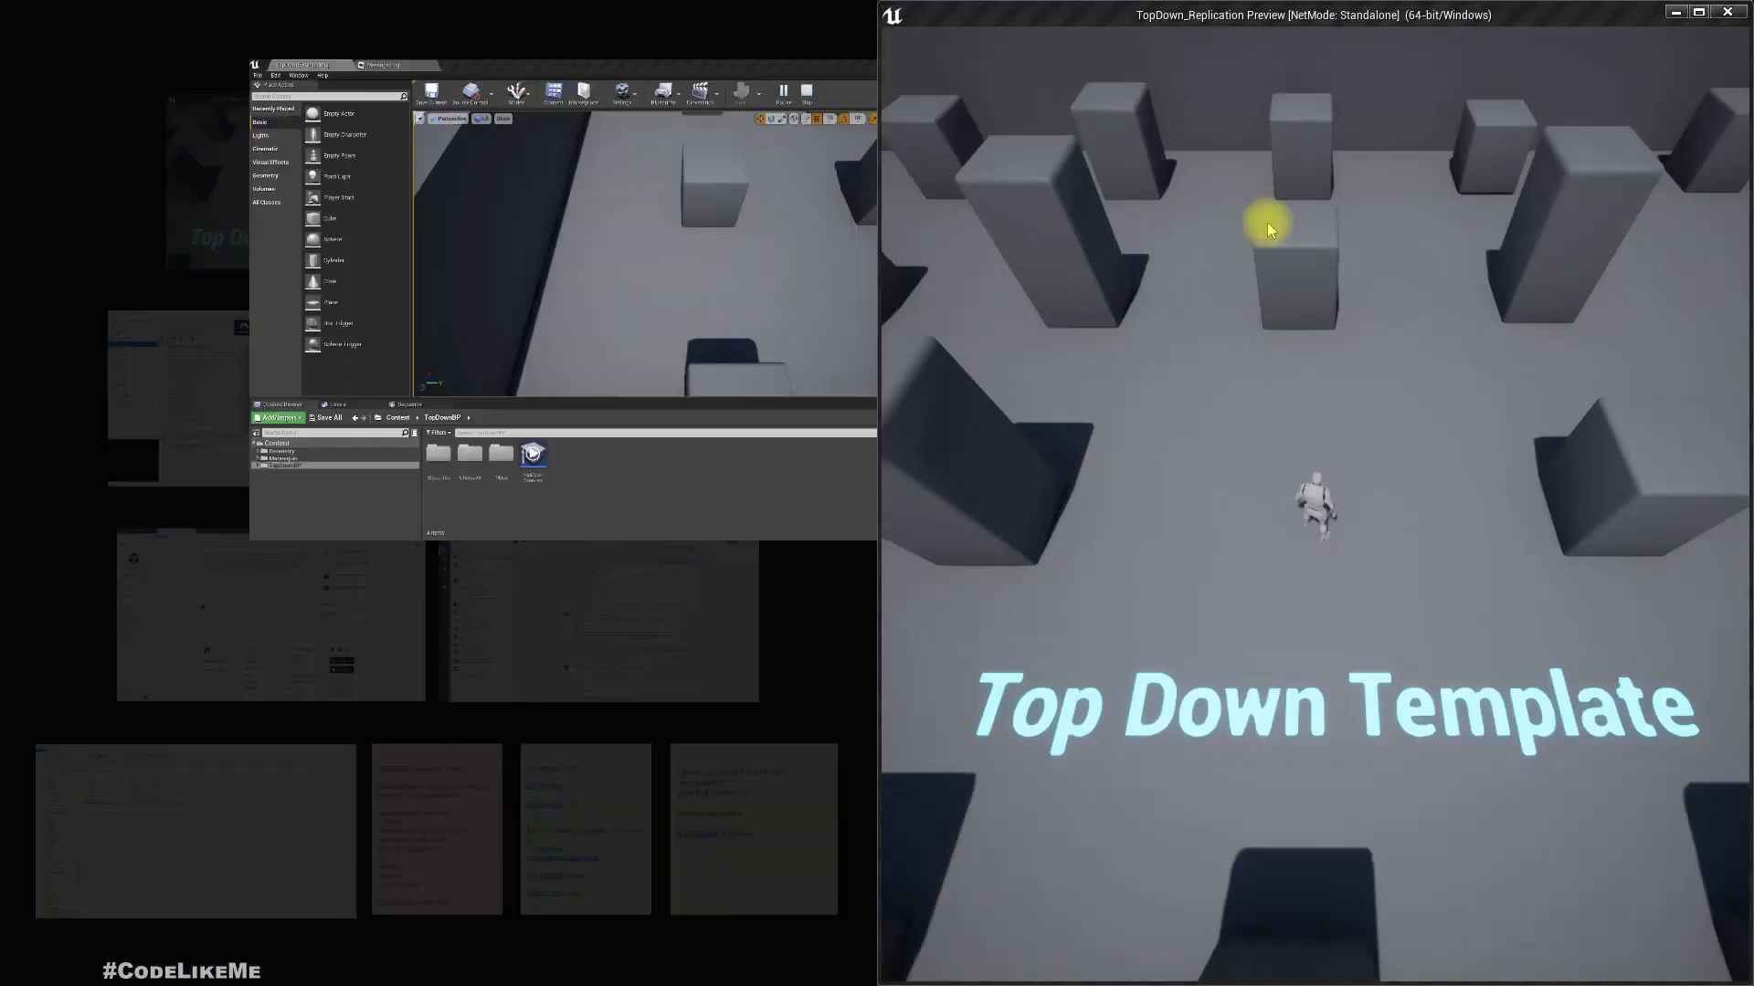
click(291, 184)
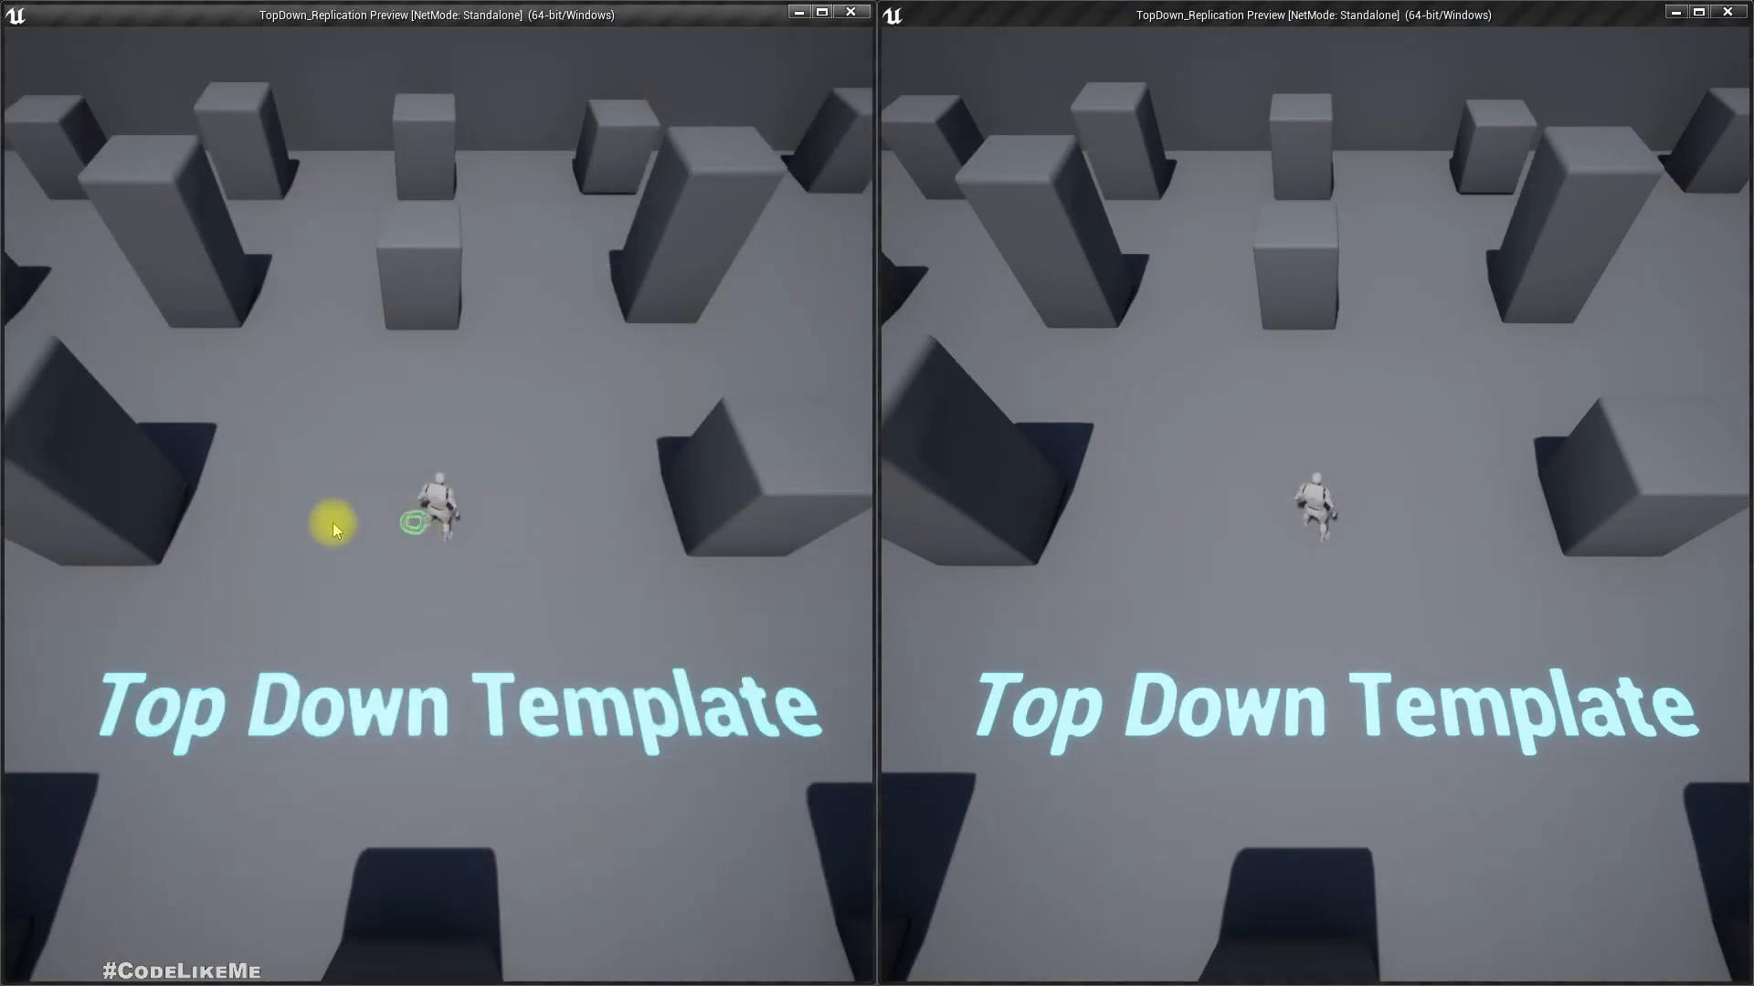
click(270, 493)
click(721, 465)
click(584, 439)
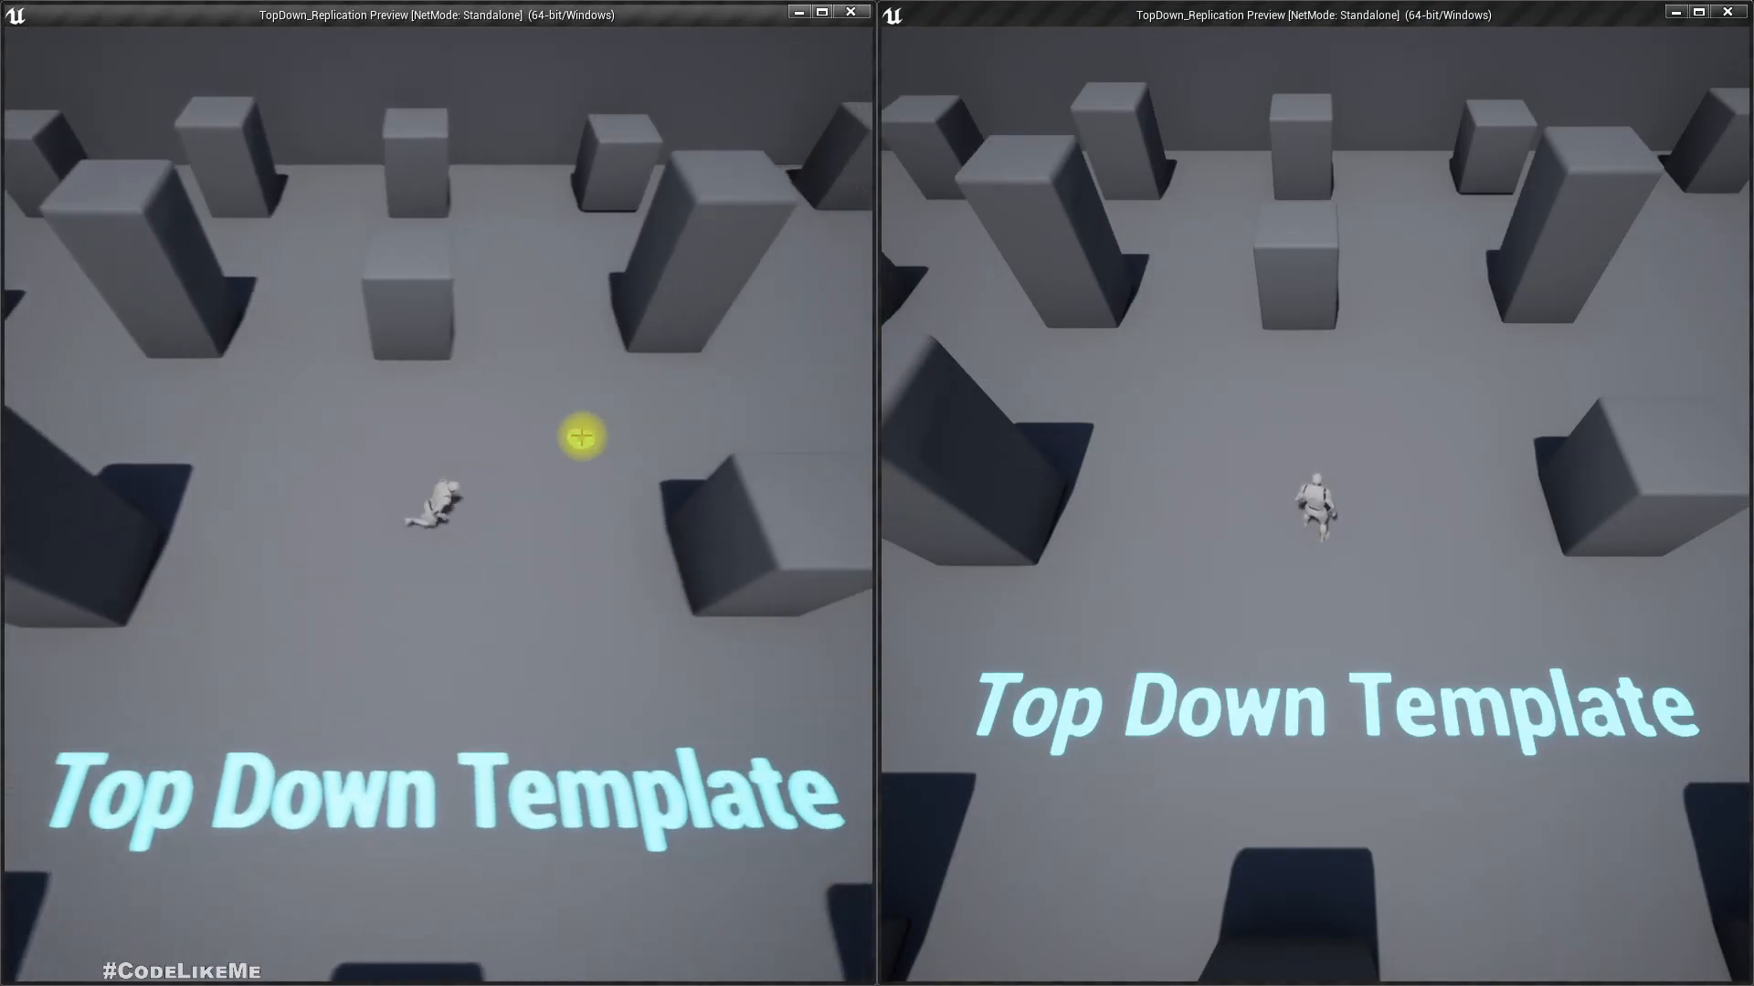
click(584, 420)
click(1419, 379)
click(1169, 532)
click(1305, 712)
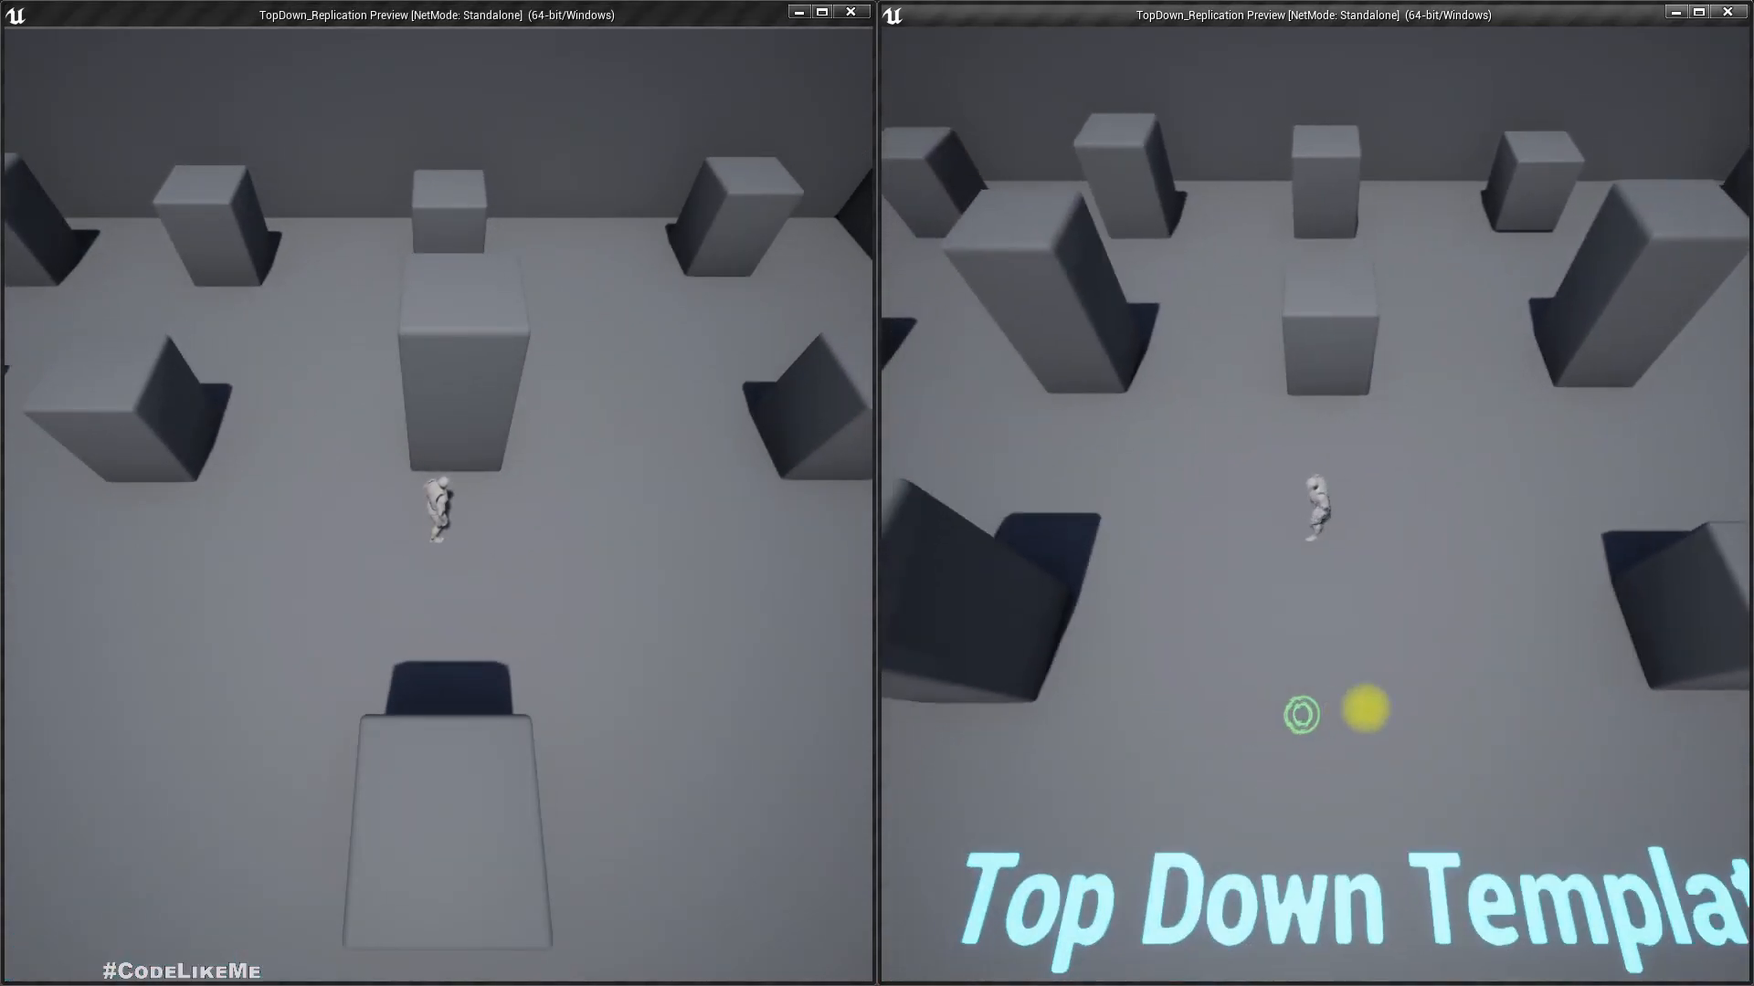
click(329, 628)
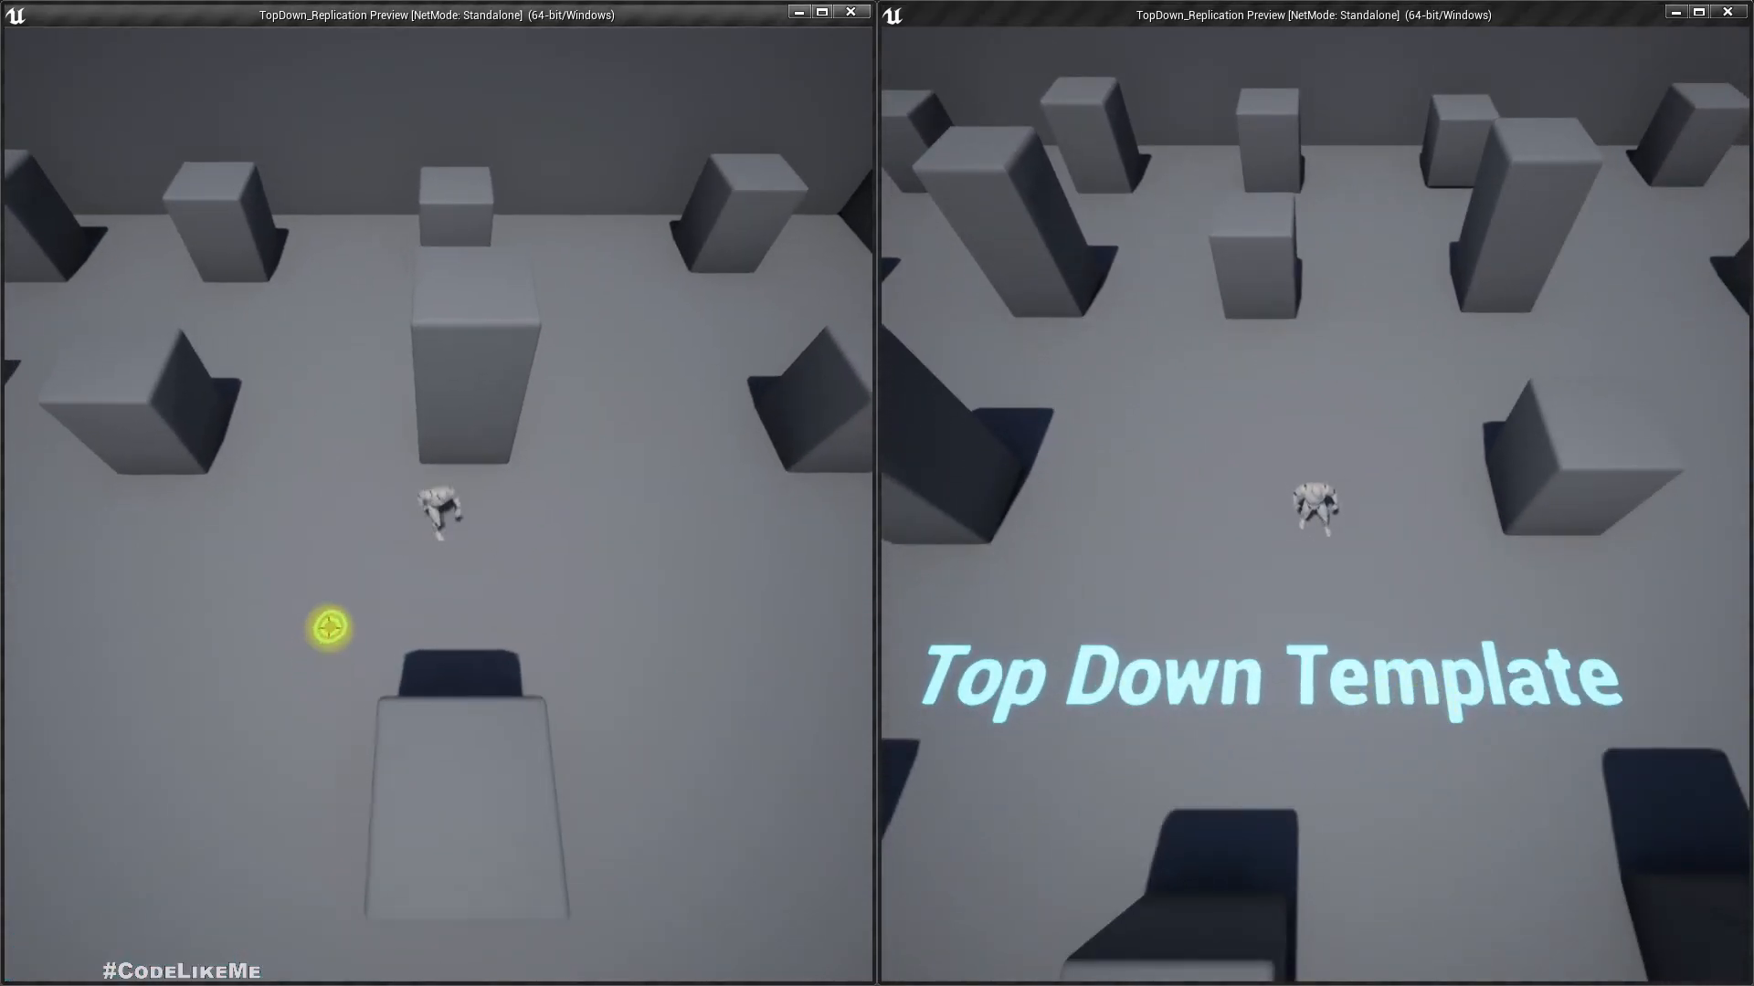
click(729, 657)
click(728, 647)
click(655, 417)
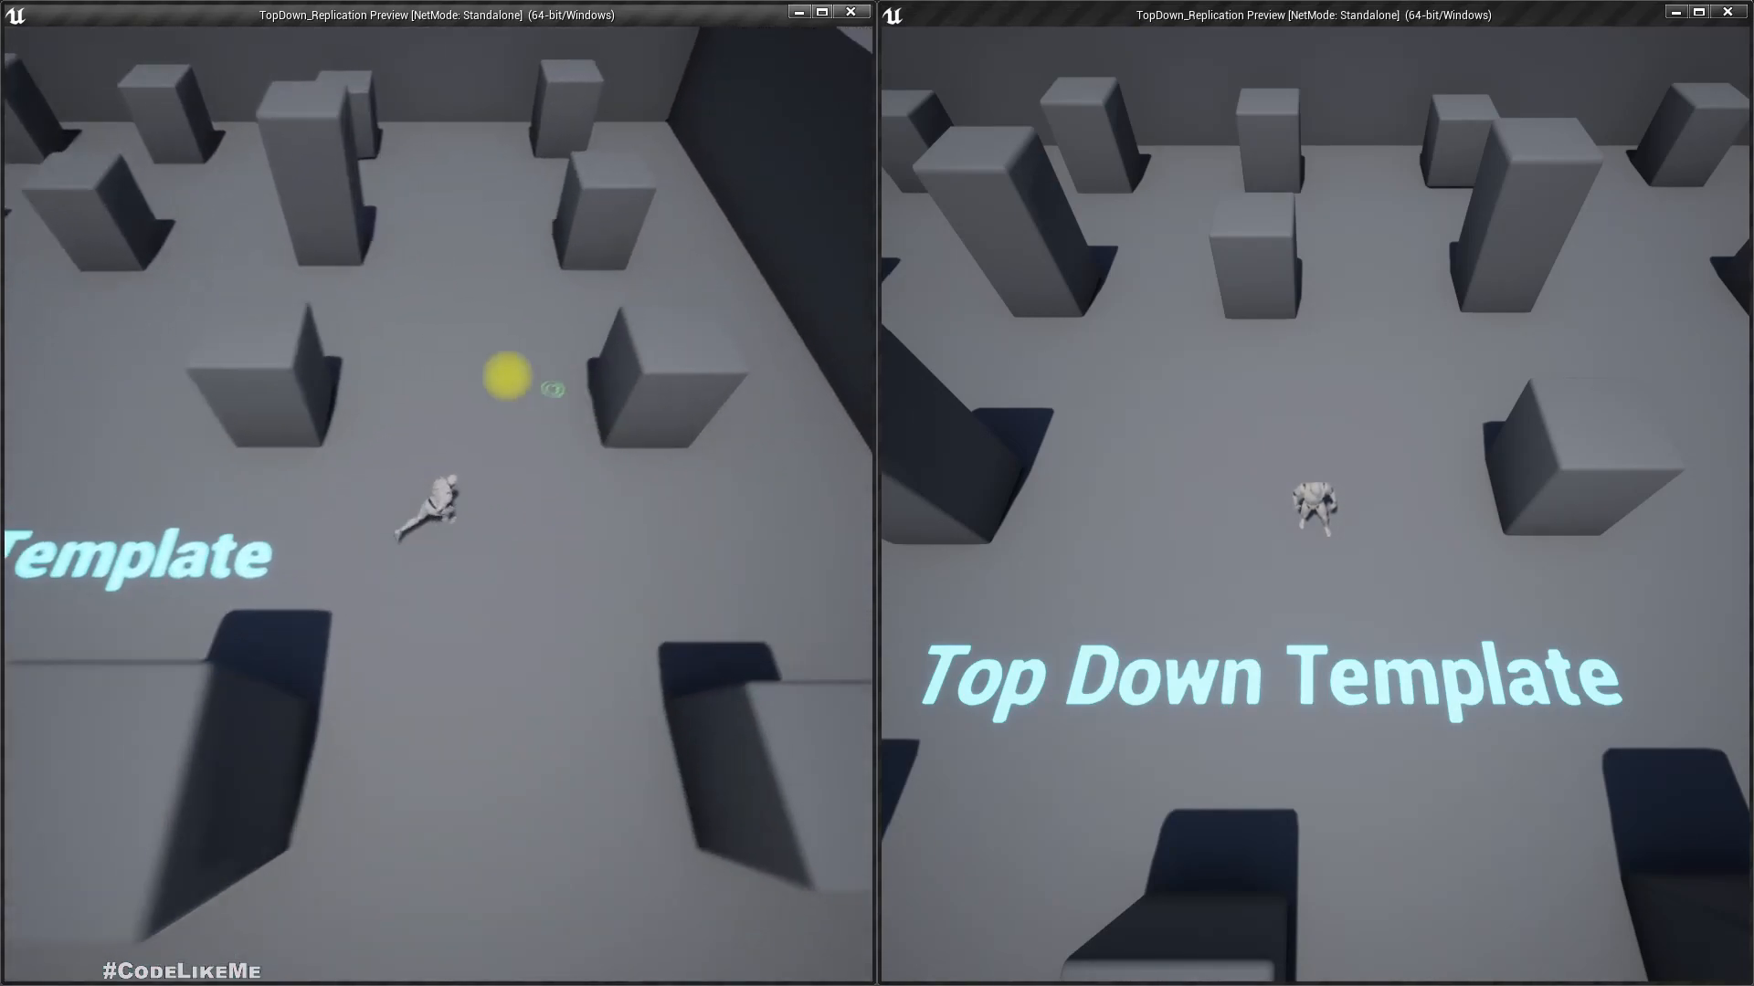
click(408, 366)
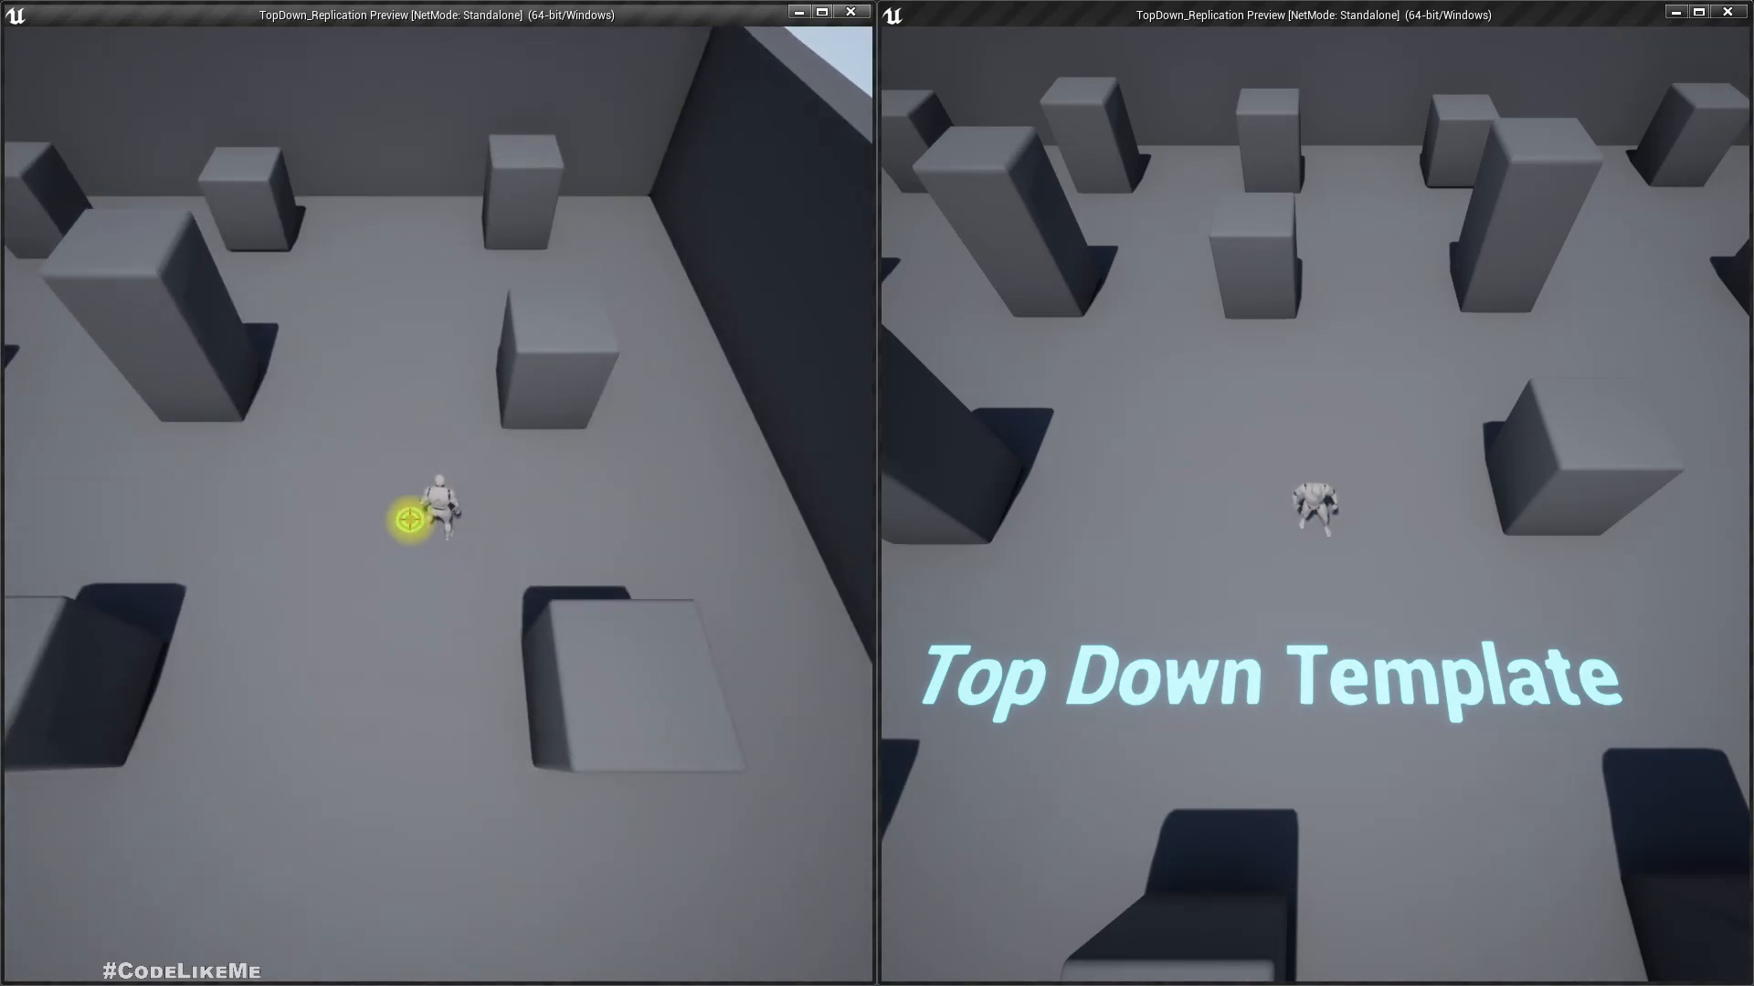
click(370, 676)
- Pull both preview windows out of their side-by-side layout, walk each character again, and end the play session
drag(659, 18, 425, 264)
drag(1140, 16, 1131, 223)
click(1048, 647)
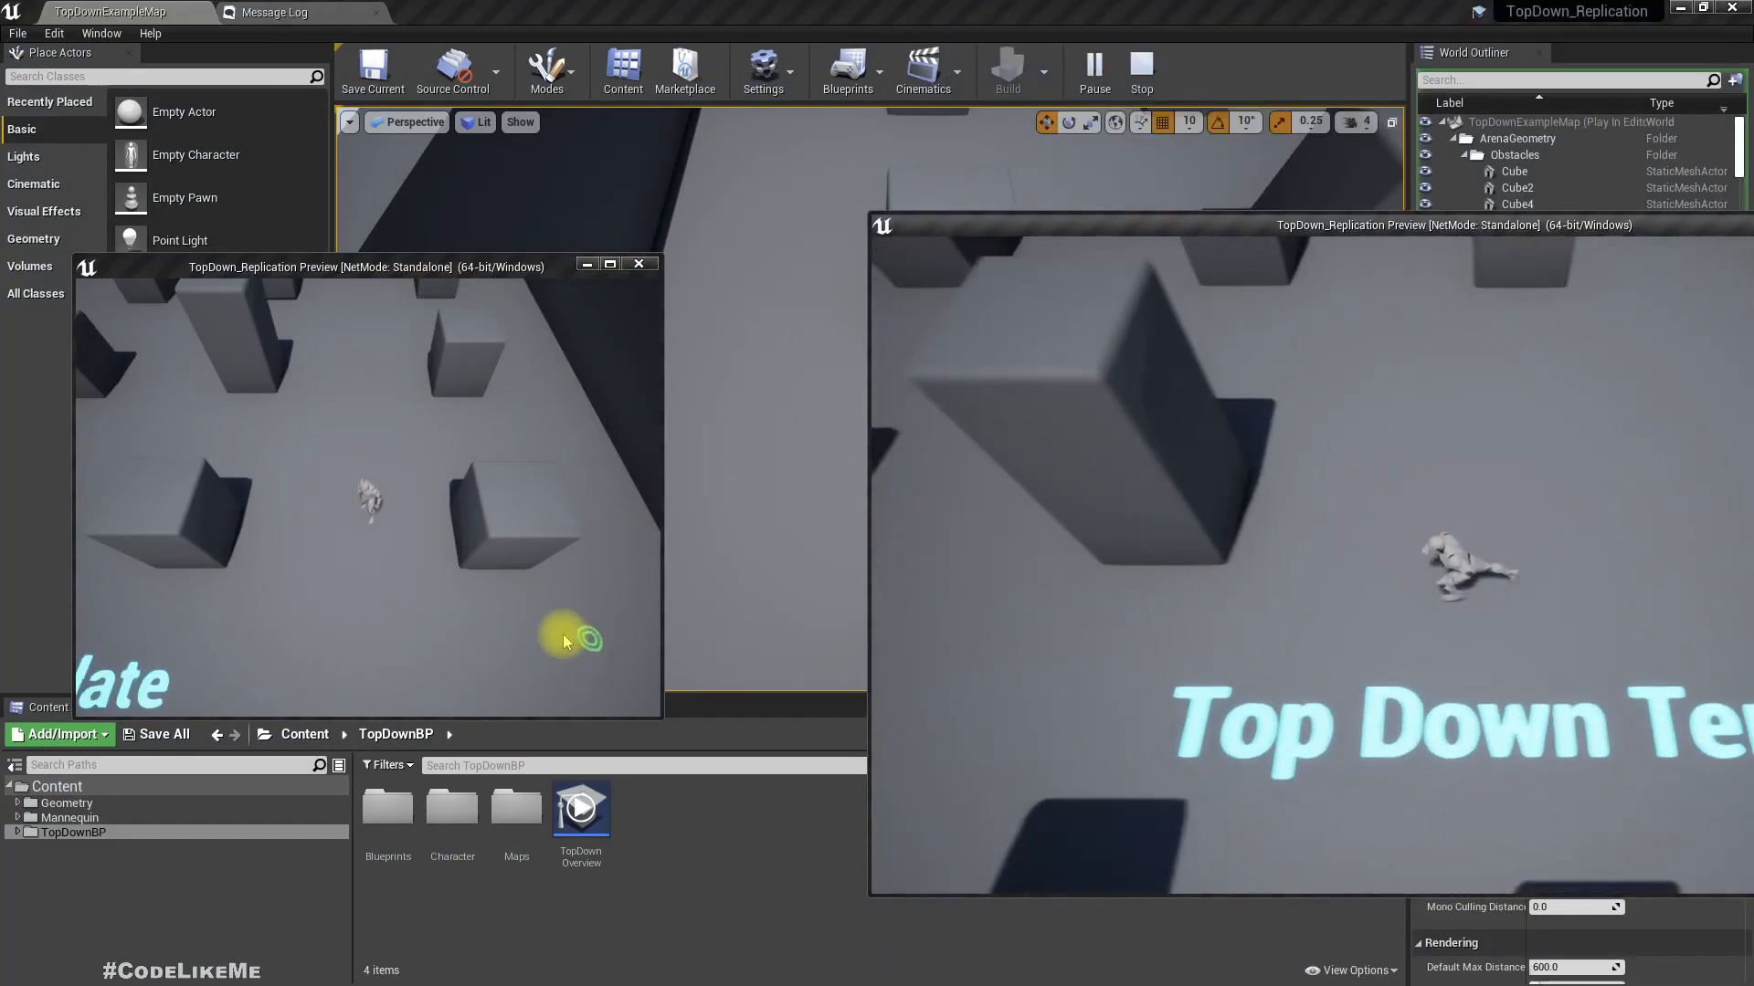
click(315, 611)
click(380, 376)
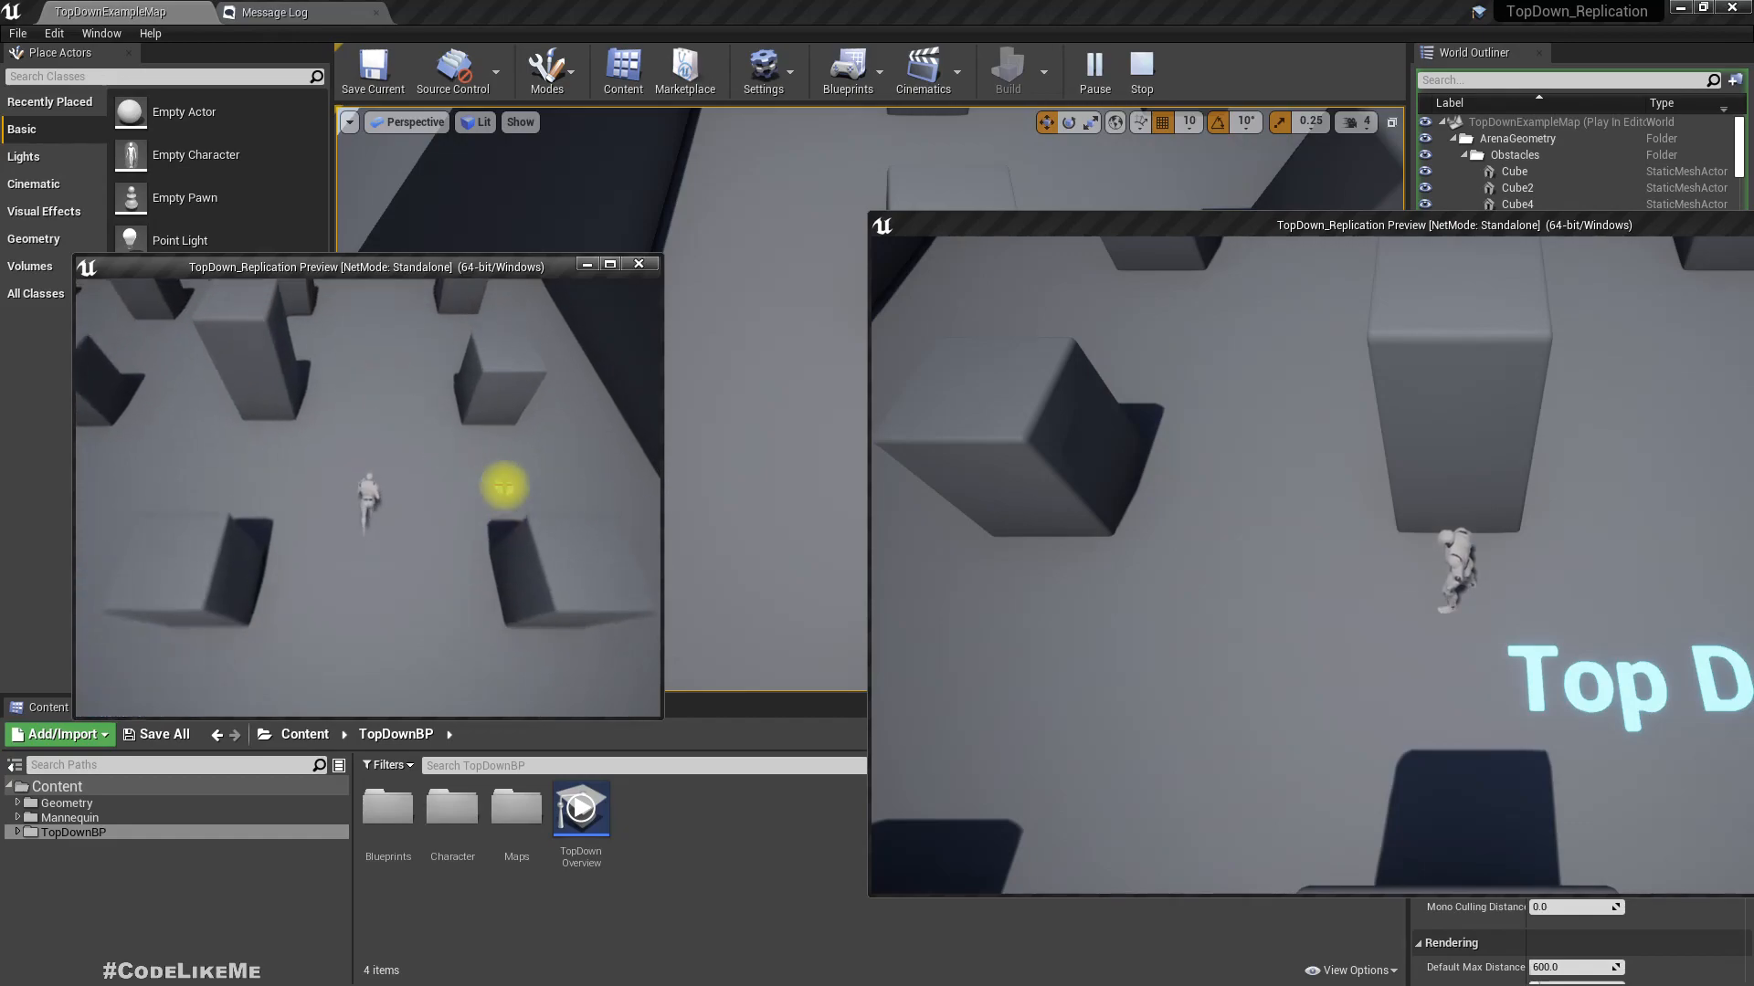
key(Escape)
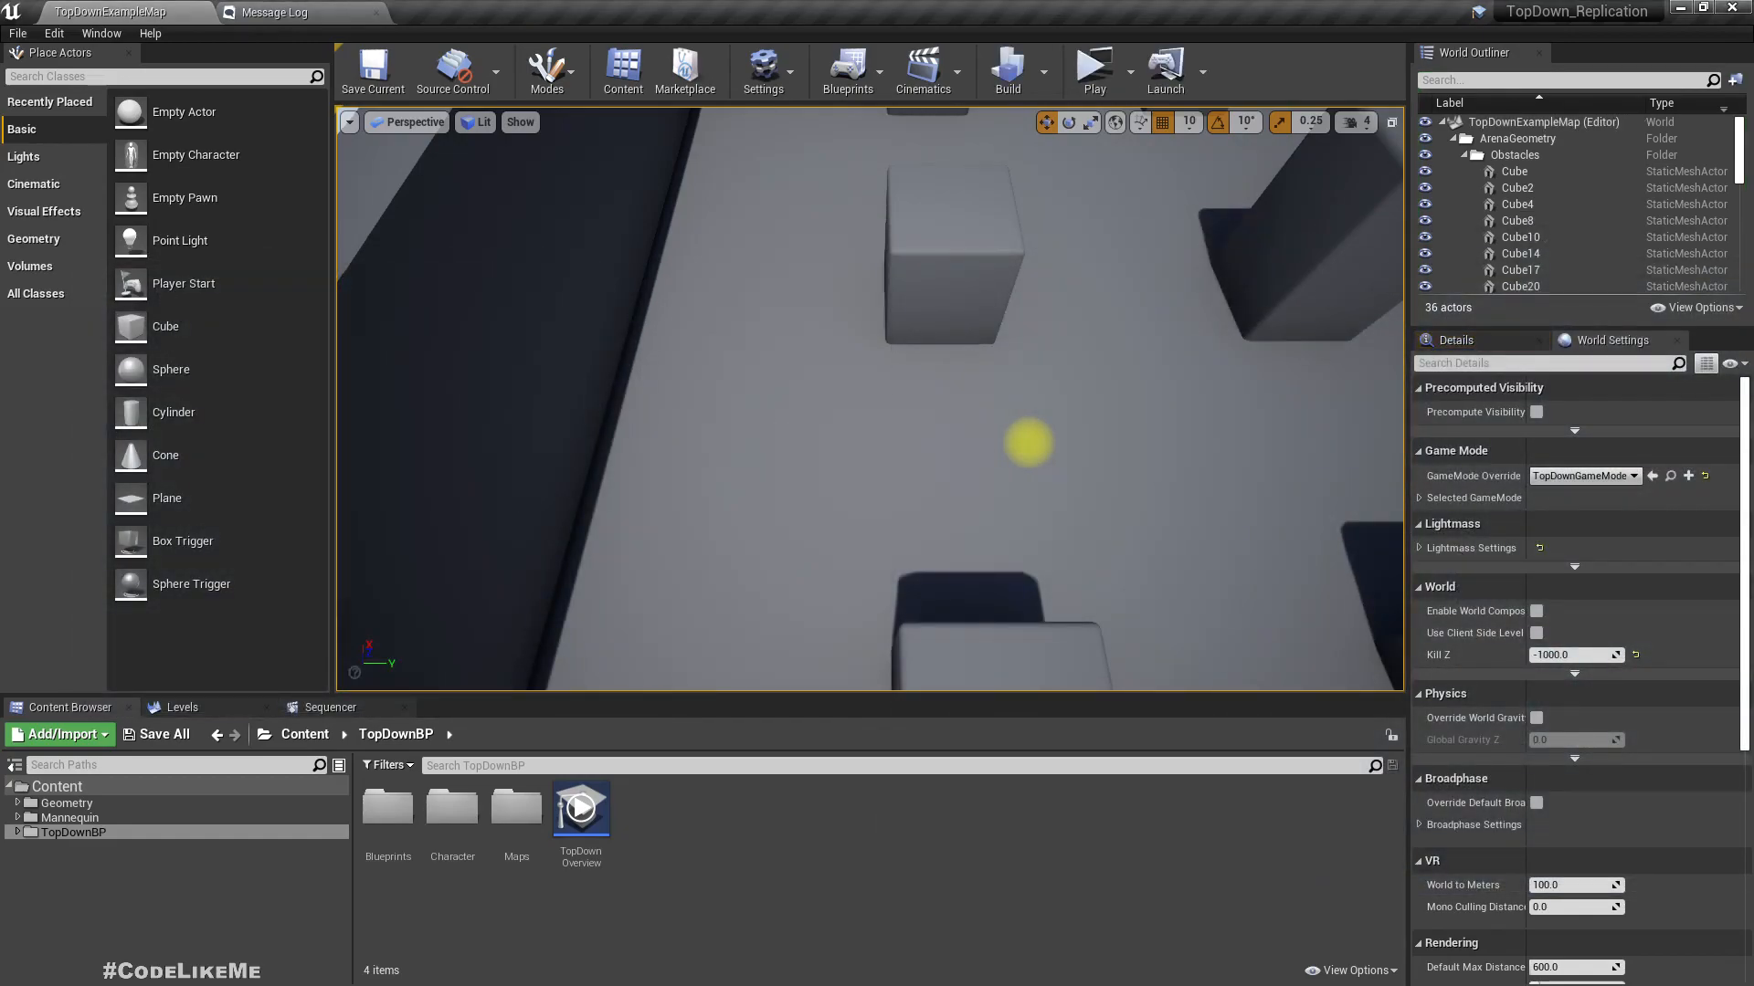
- Select the TopDownCharacter placed in the level and filter its details by "poss" to examine the auto-possess settings
right_drag(1283, 334, 1397, 237)
right_drag(882, 411, 892, 453)
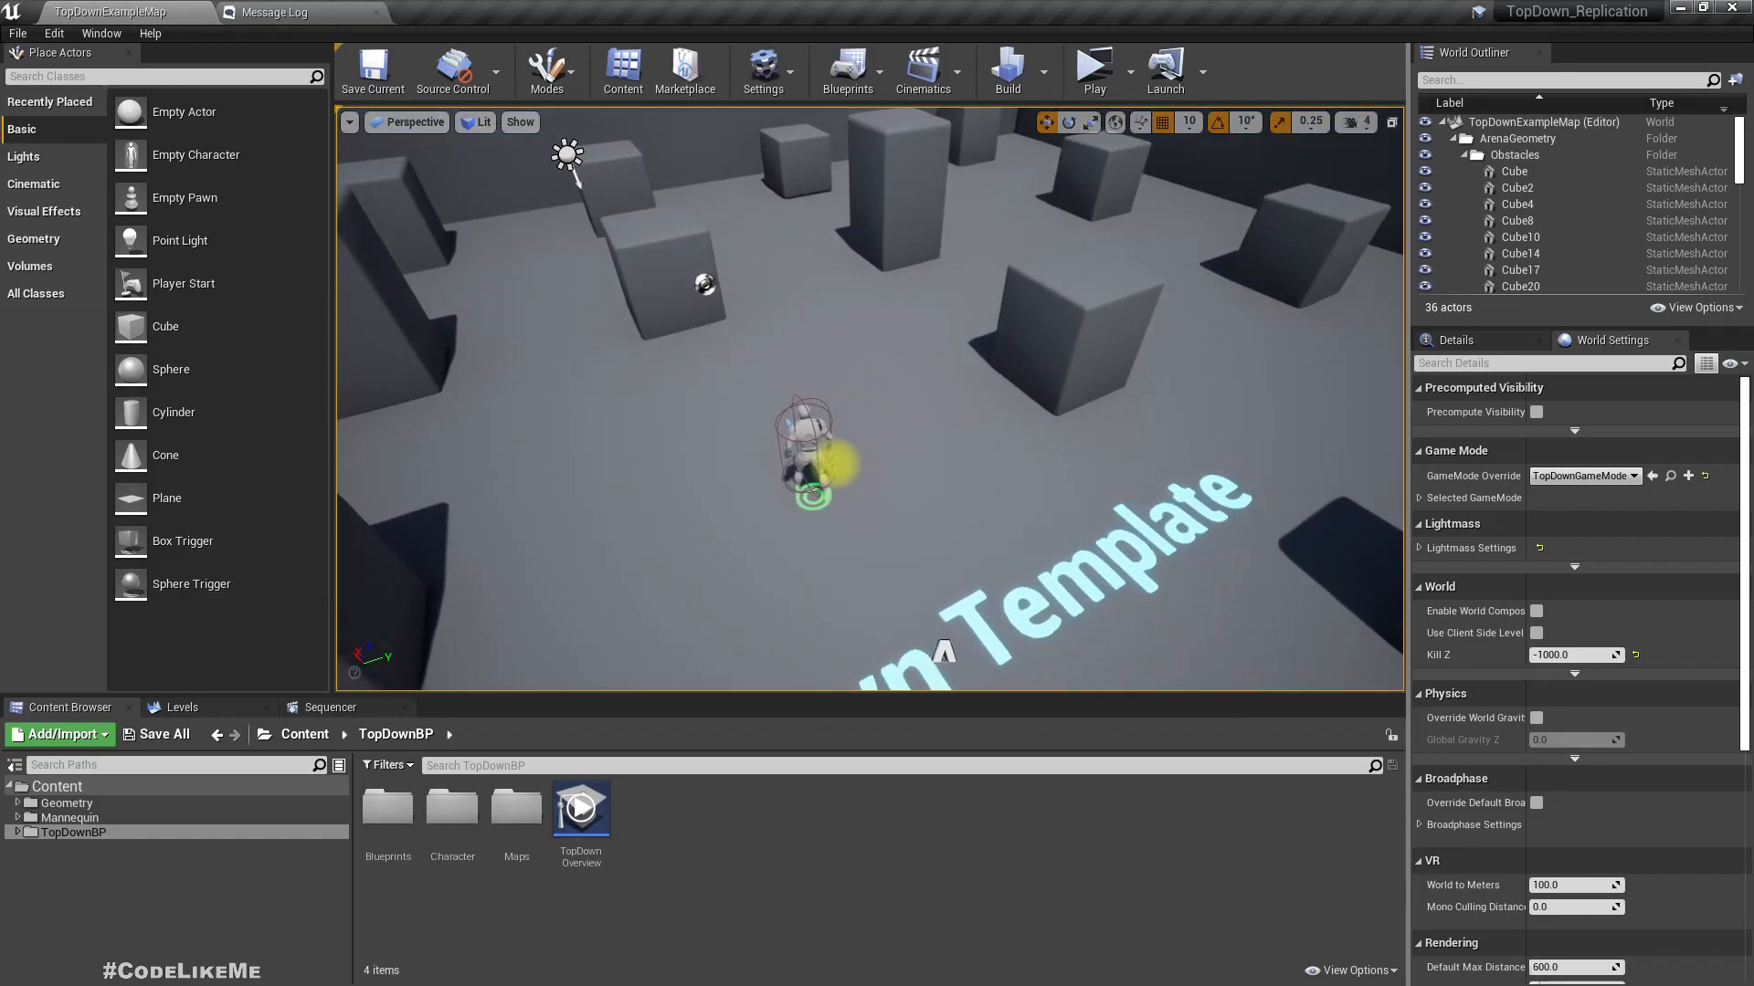
click(803, 447)
click(1462, 341)
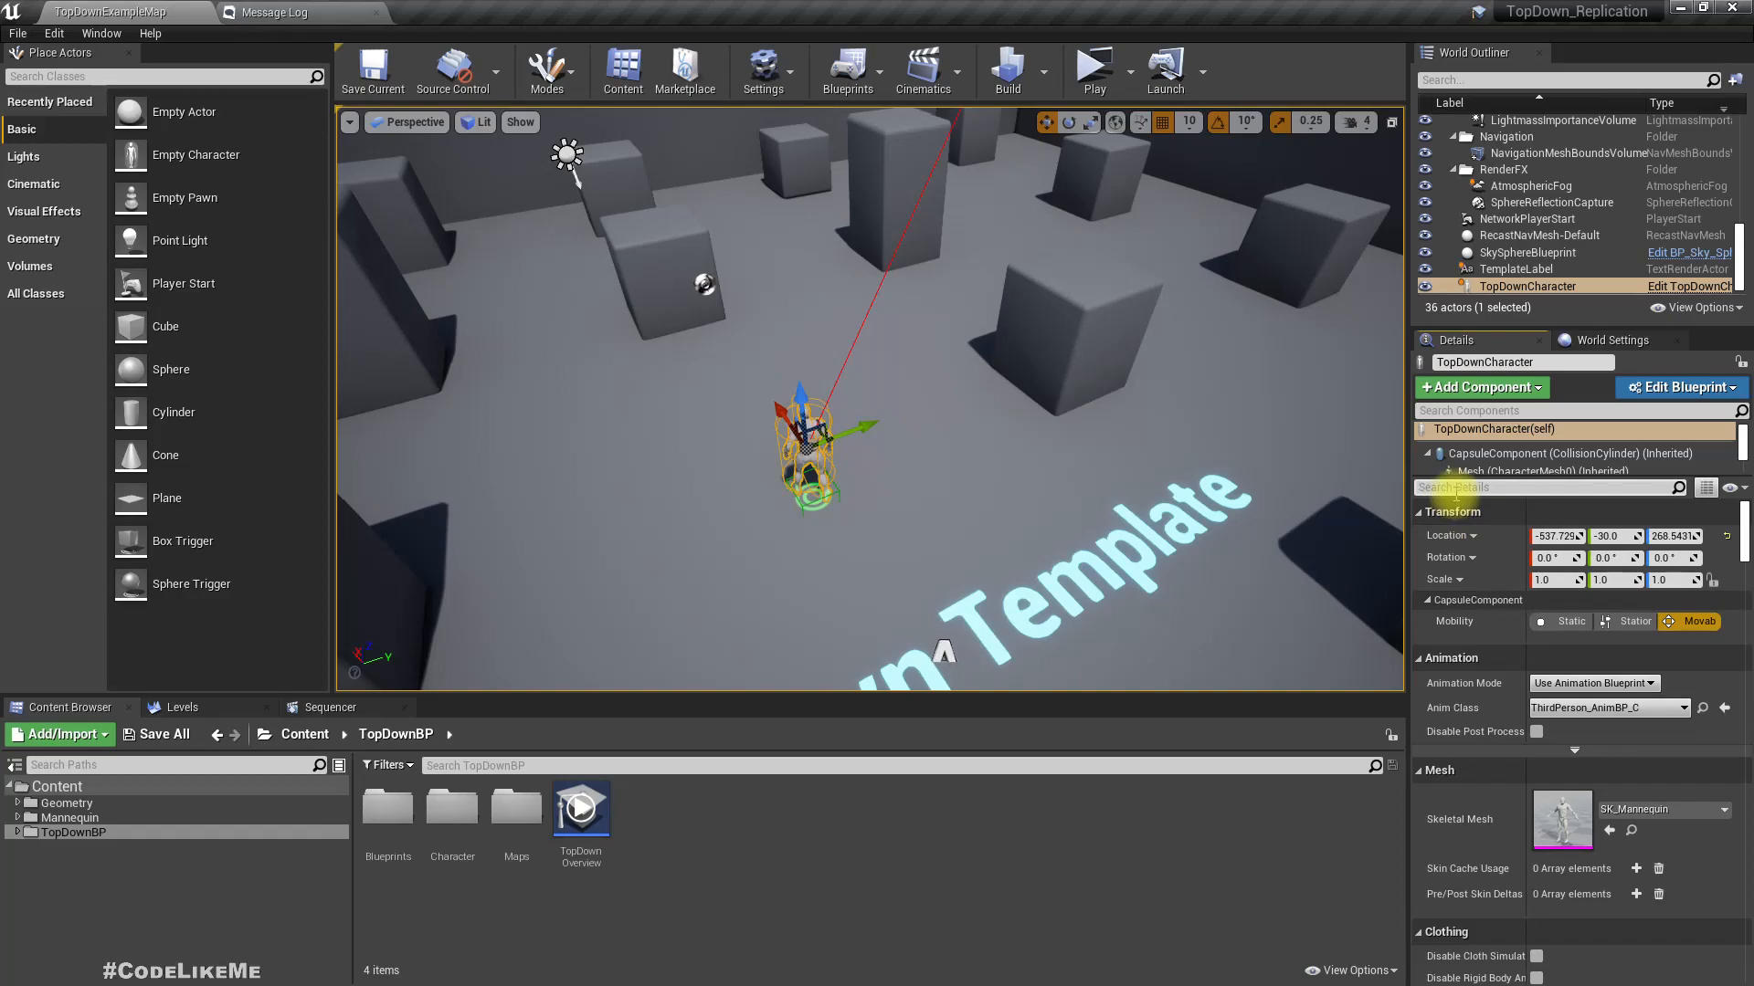
click(1455, 487)
text(poss)
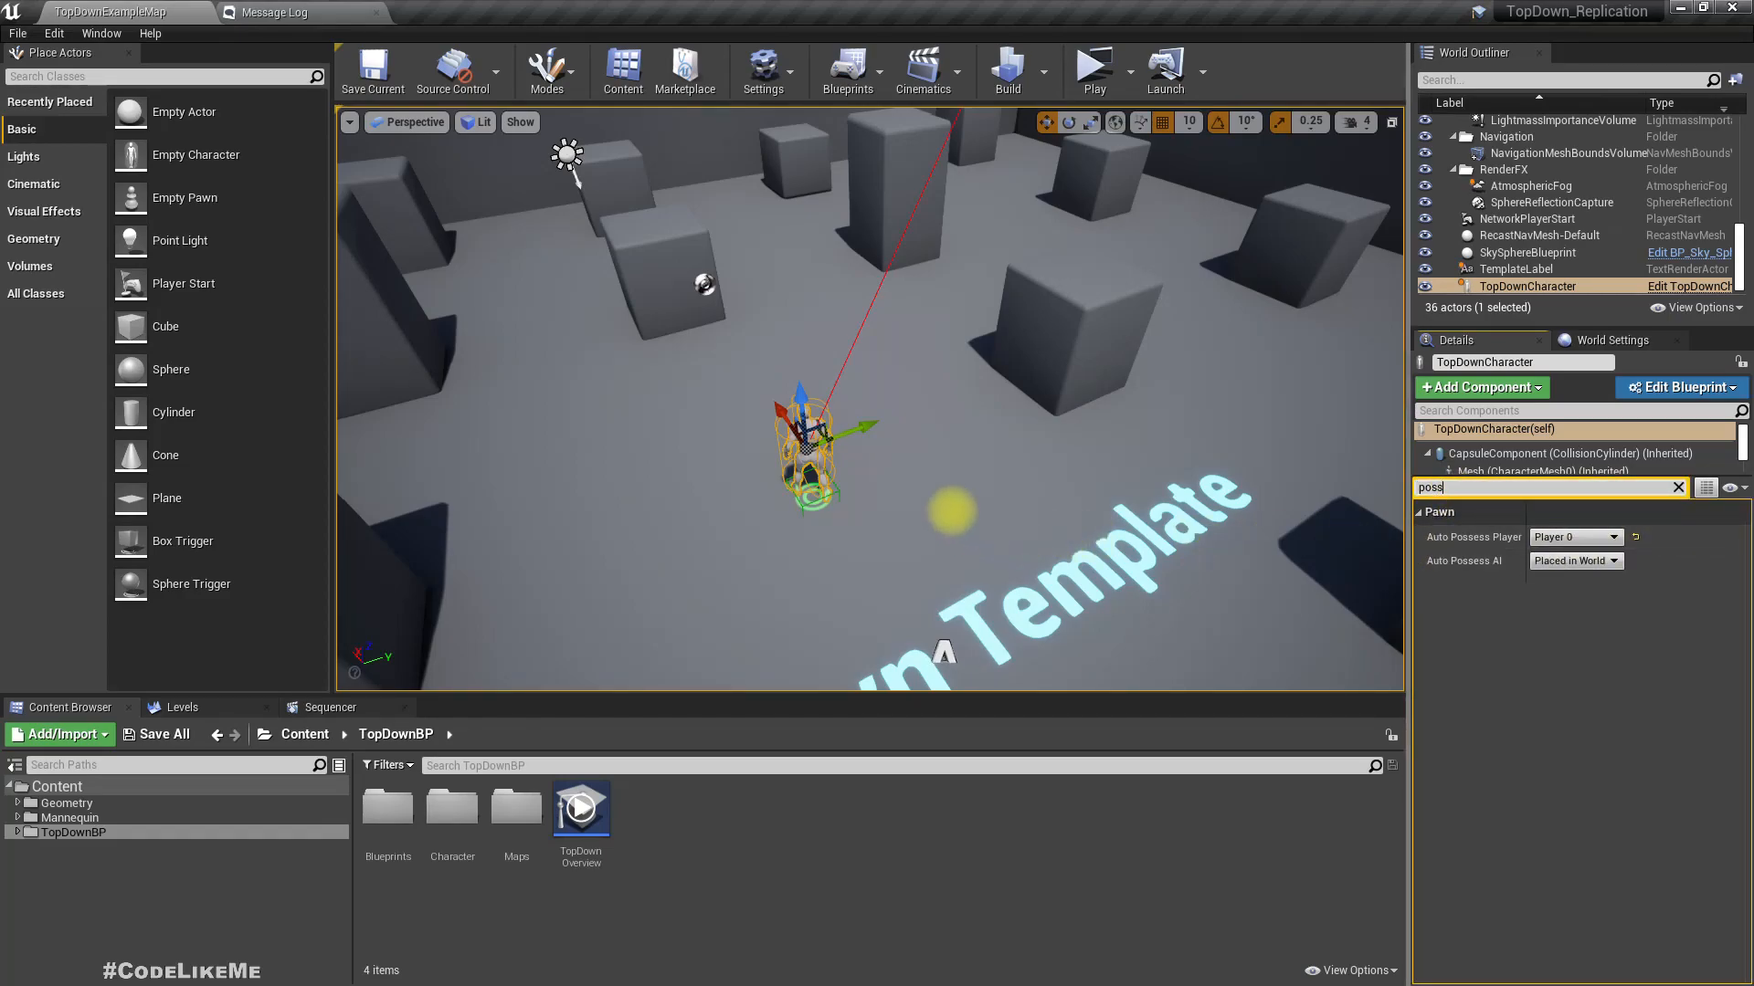
right_drag(951, 511, 966, 518)
click(787, 444)
click(787, 442)
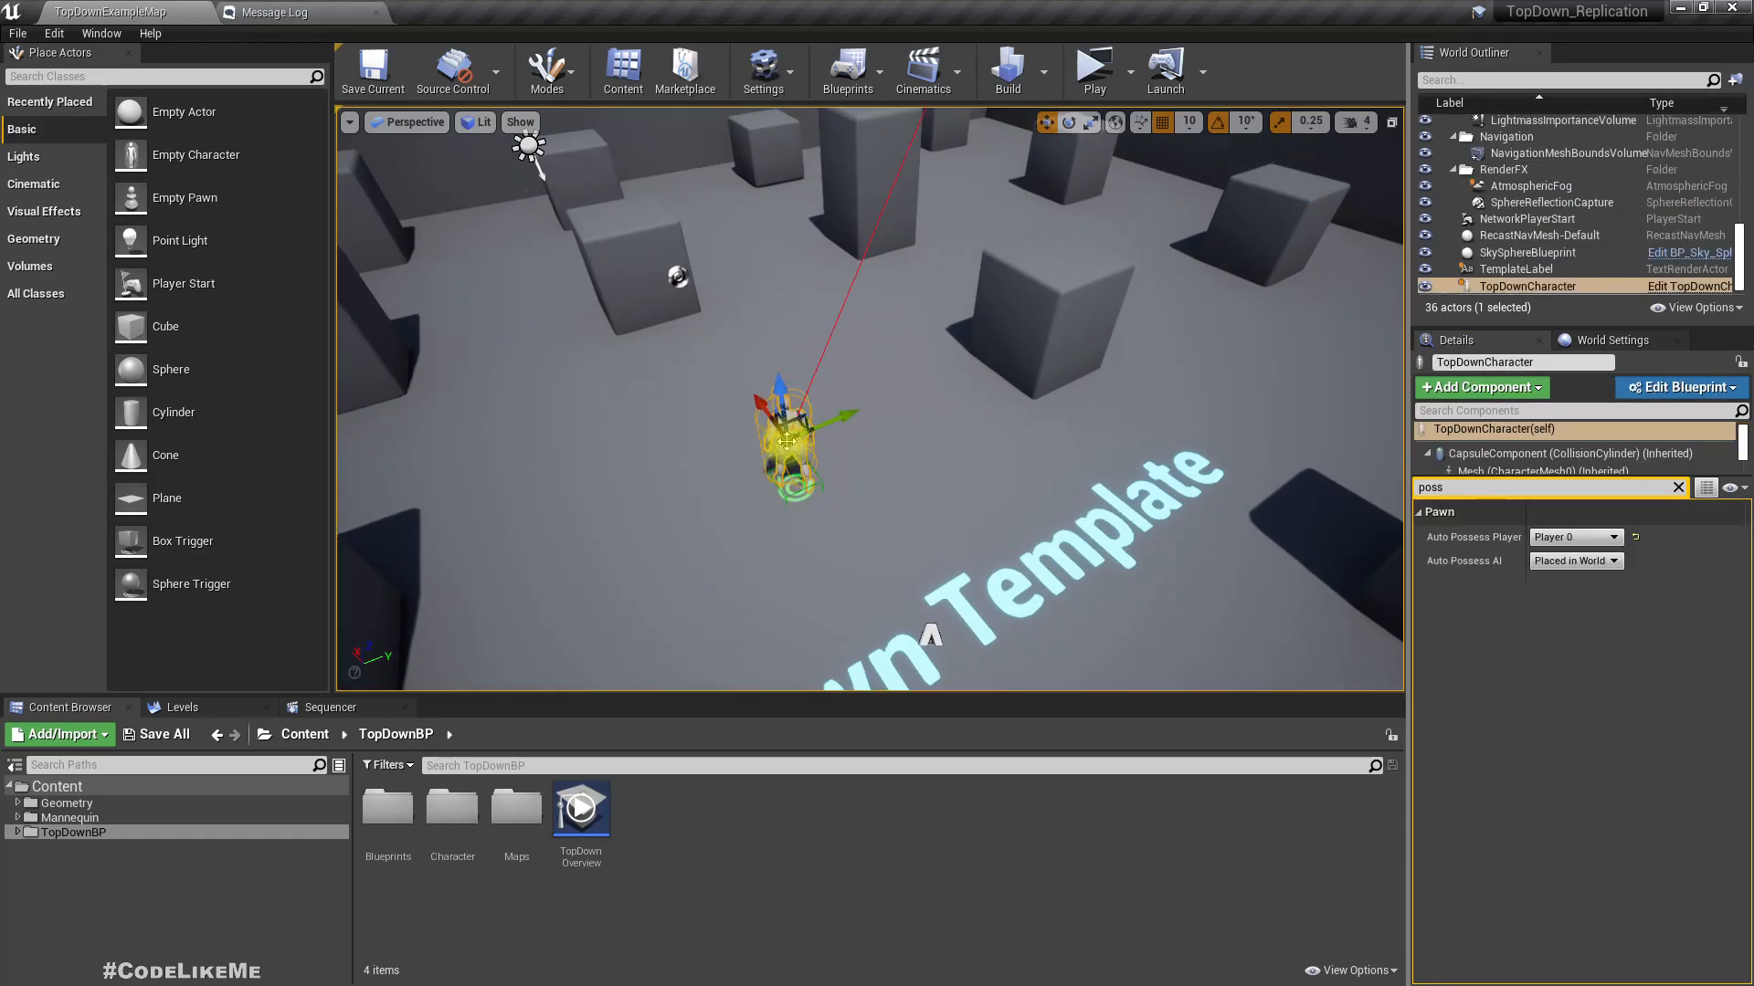
- Delete the TopDownCharacter placed in the level and expand the selected GameMode's classes in the world settings
key(Delete)
click(1599, 341)
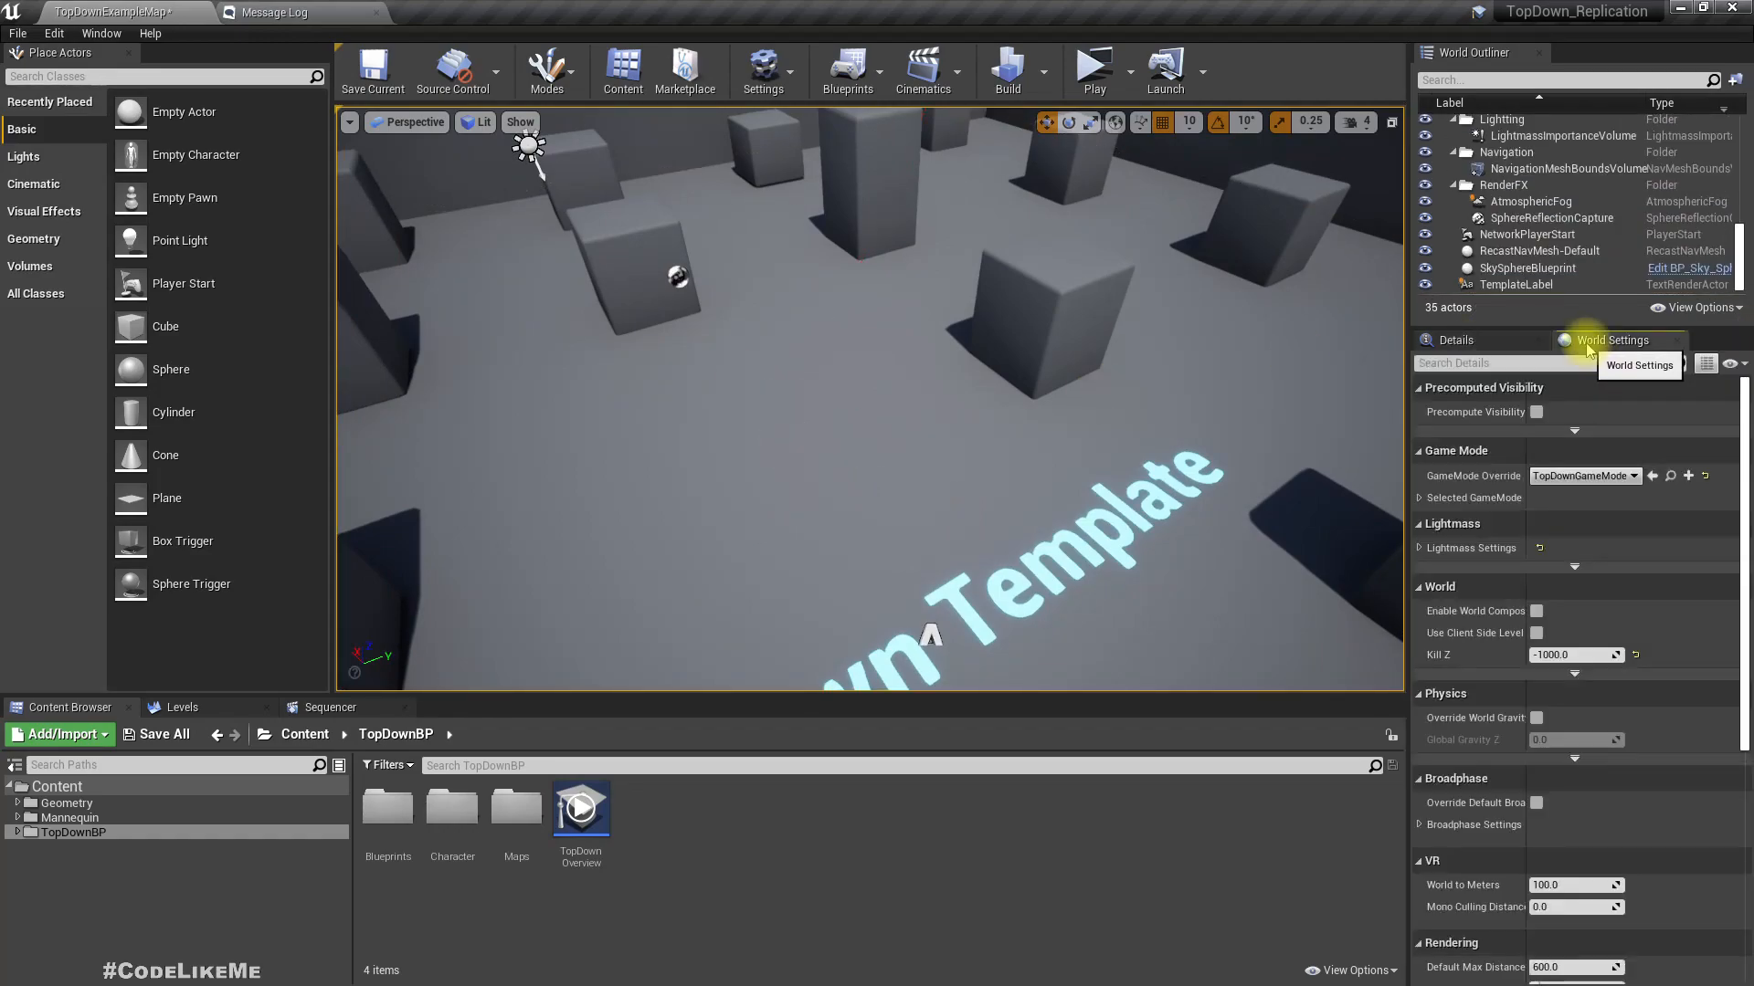
click(1428, 498)
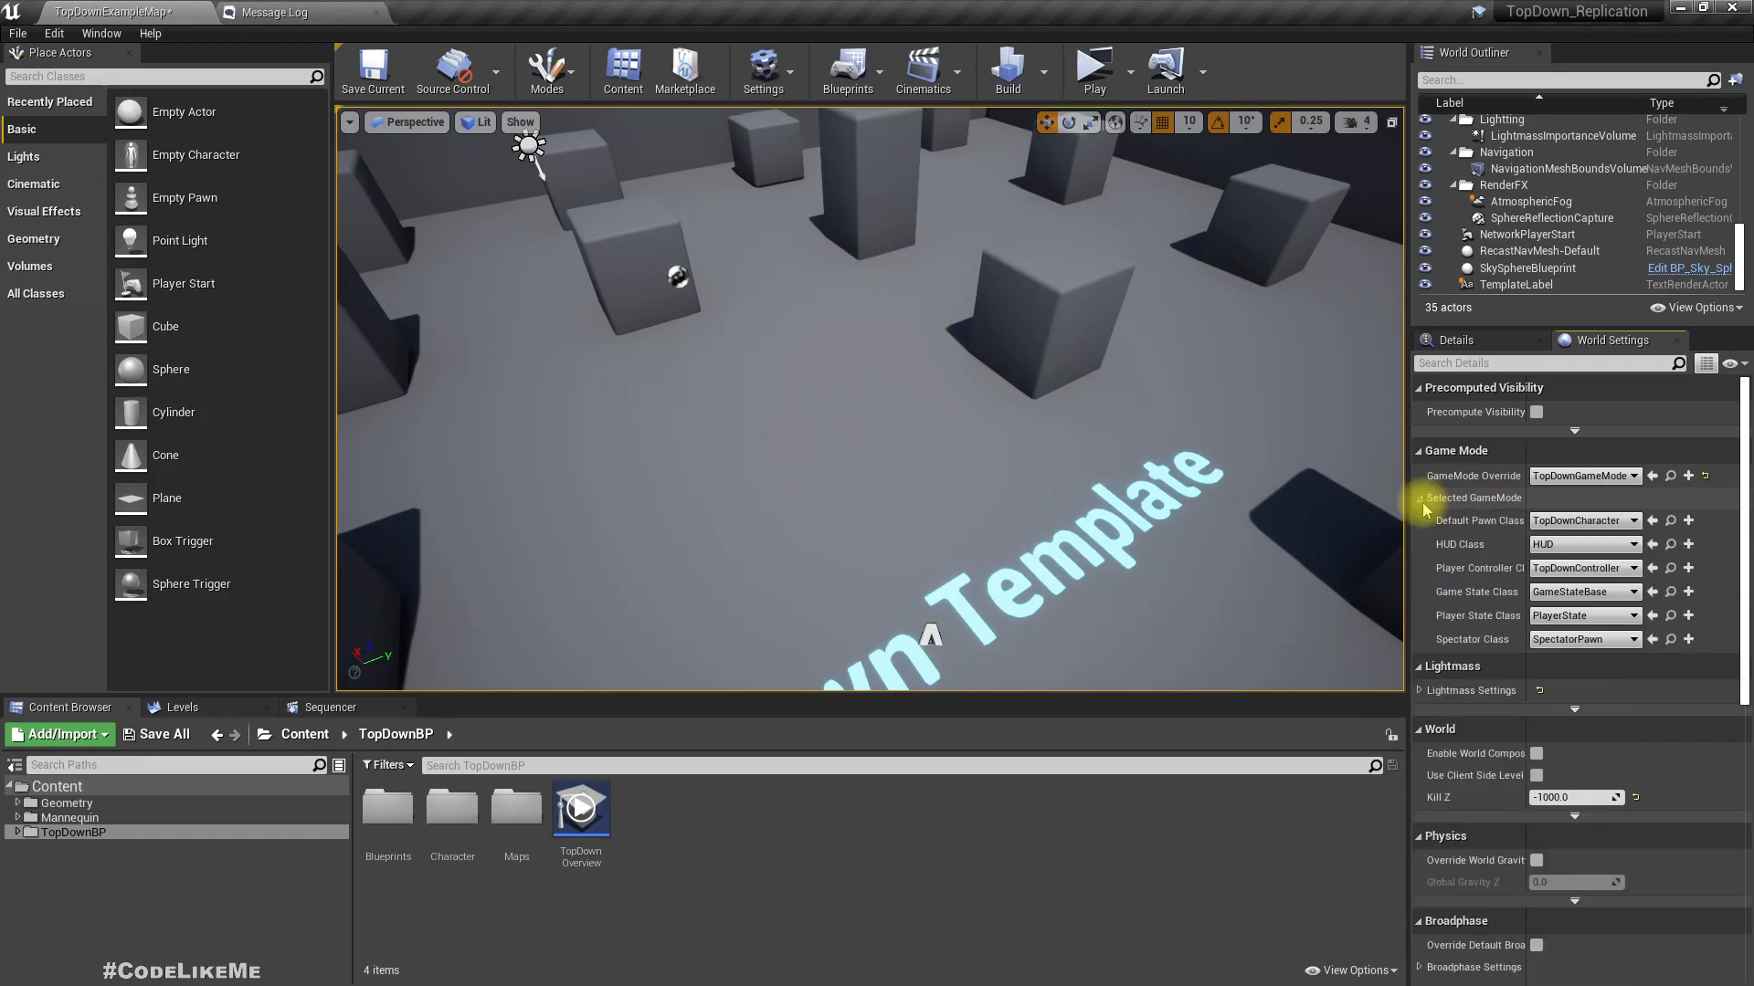
- Place a Player Start on the floor just behind the Top Down Template text and start the two-player game
right_drag(753, 401, 879, 367)
drag(274, 288, 878, 507)
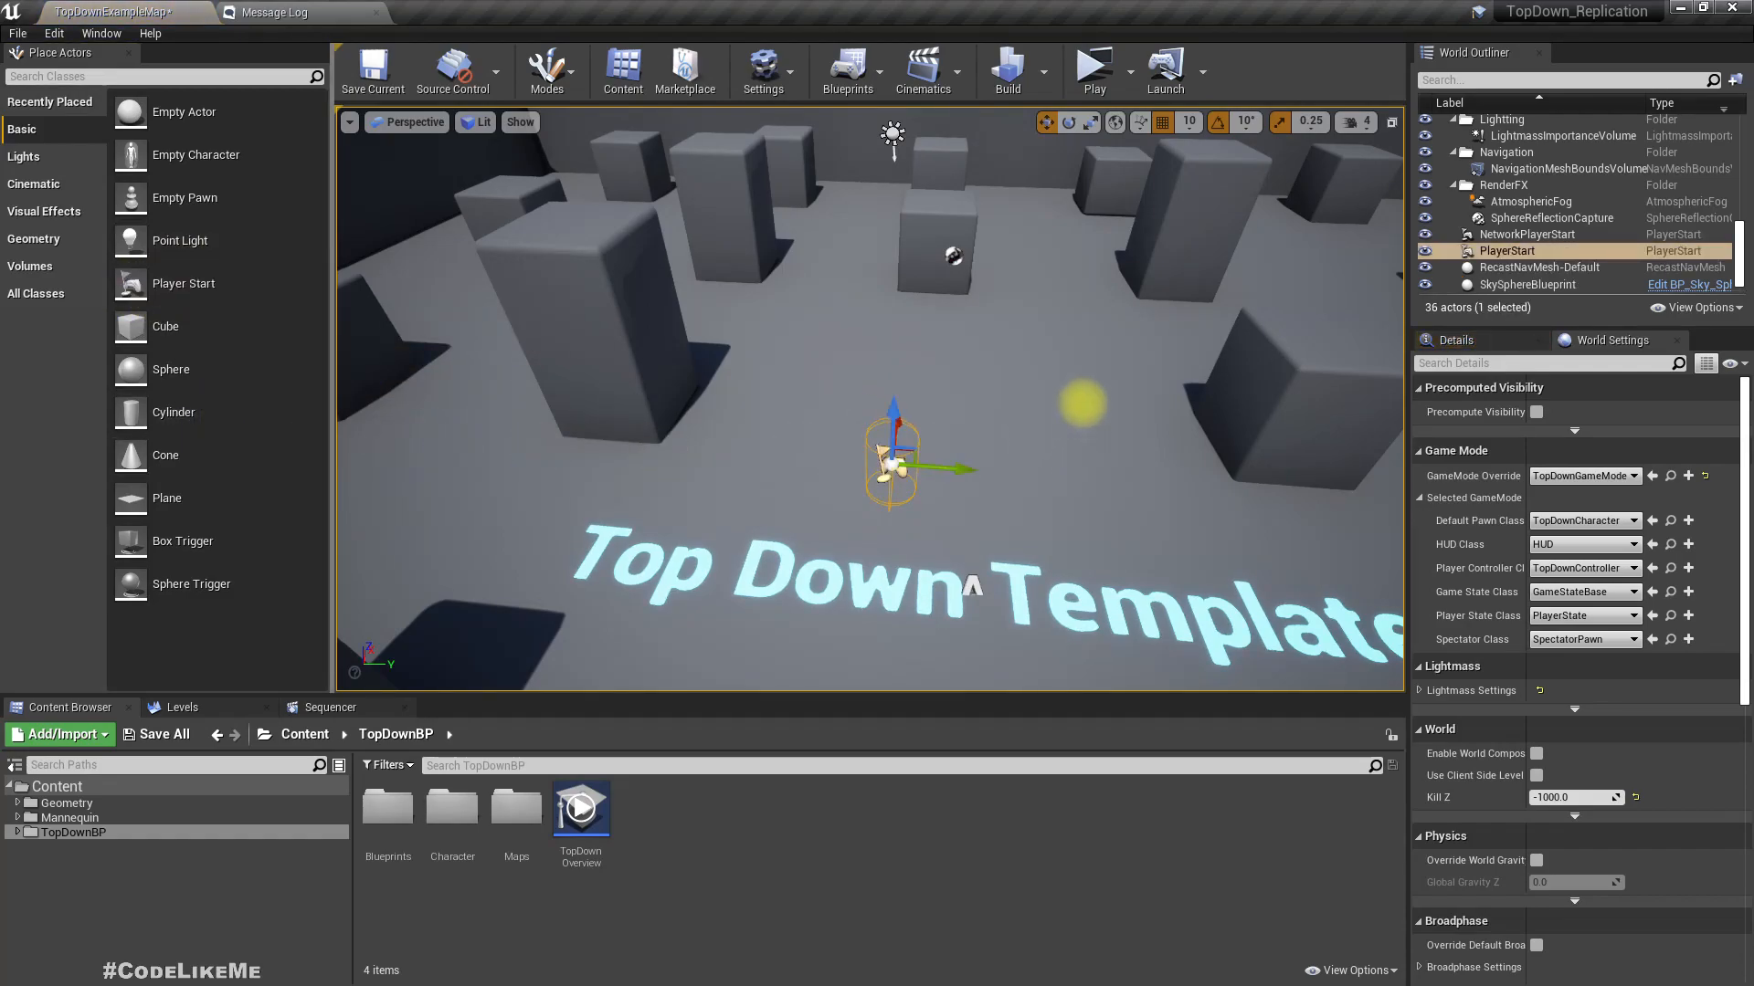
click(1095, 80)
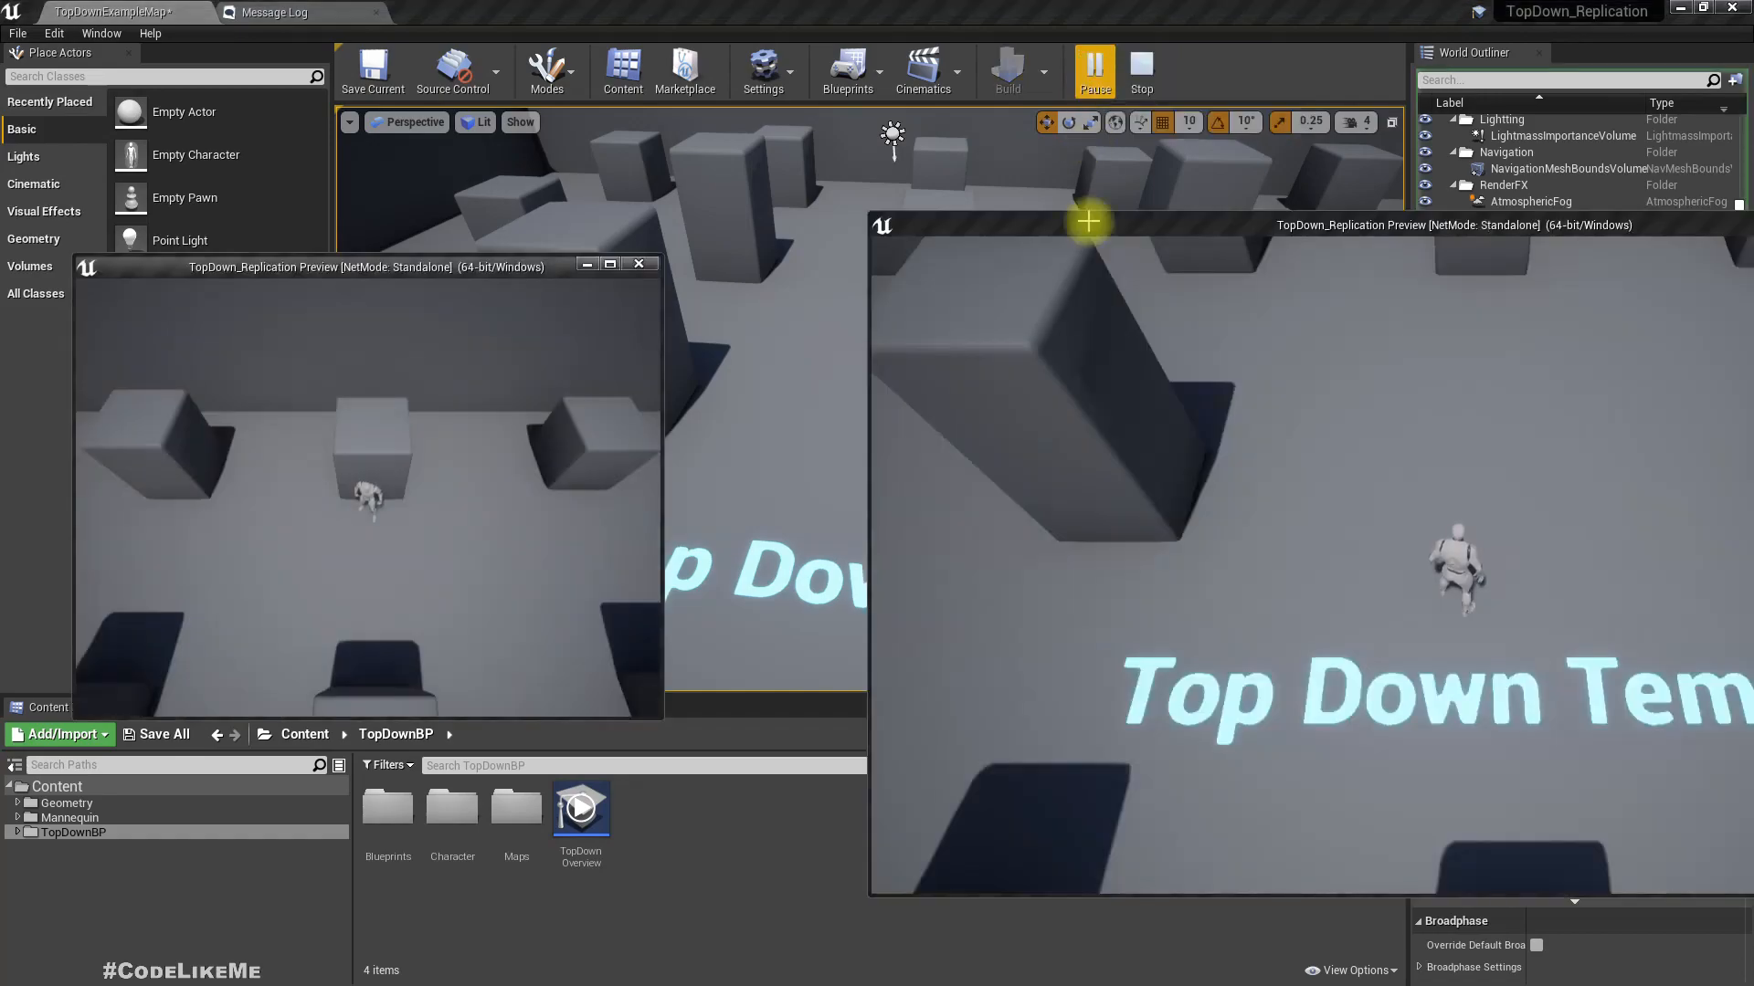
- Walk the character around in each of the two standalone preview windows to compare their movement
click(1315, 541)
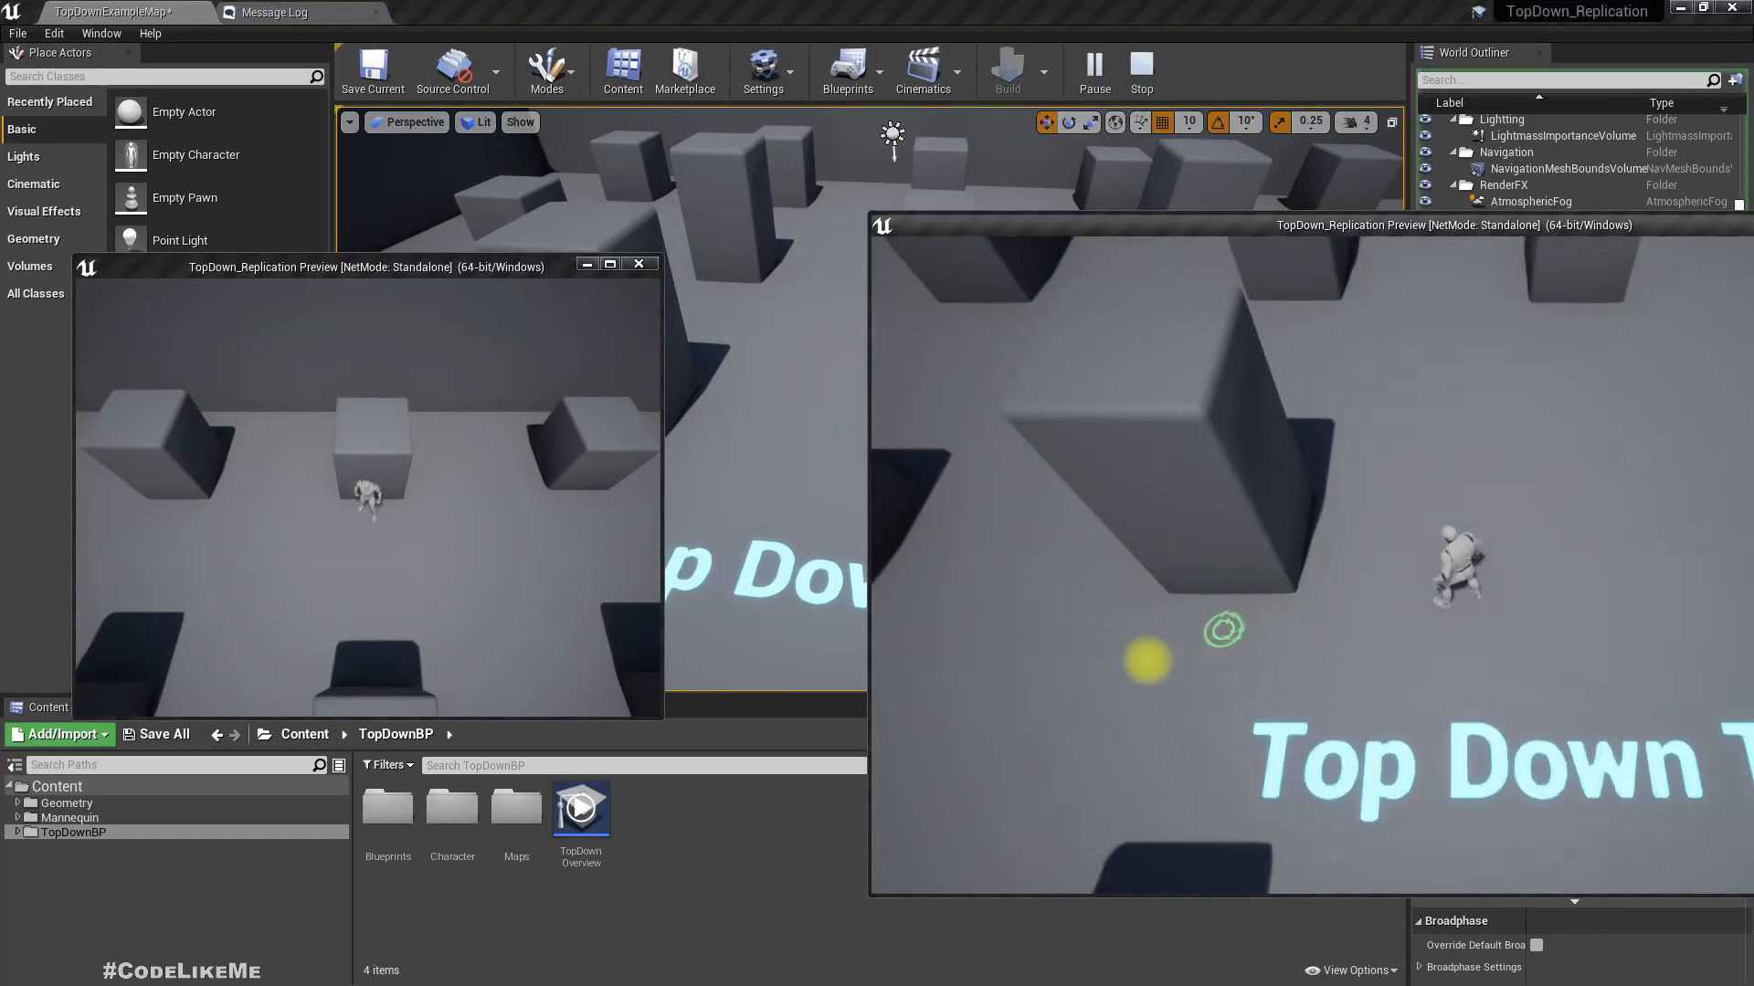
click(1124, 669)
click(454, 594)
click(454, 593)
click(454, 594)
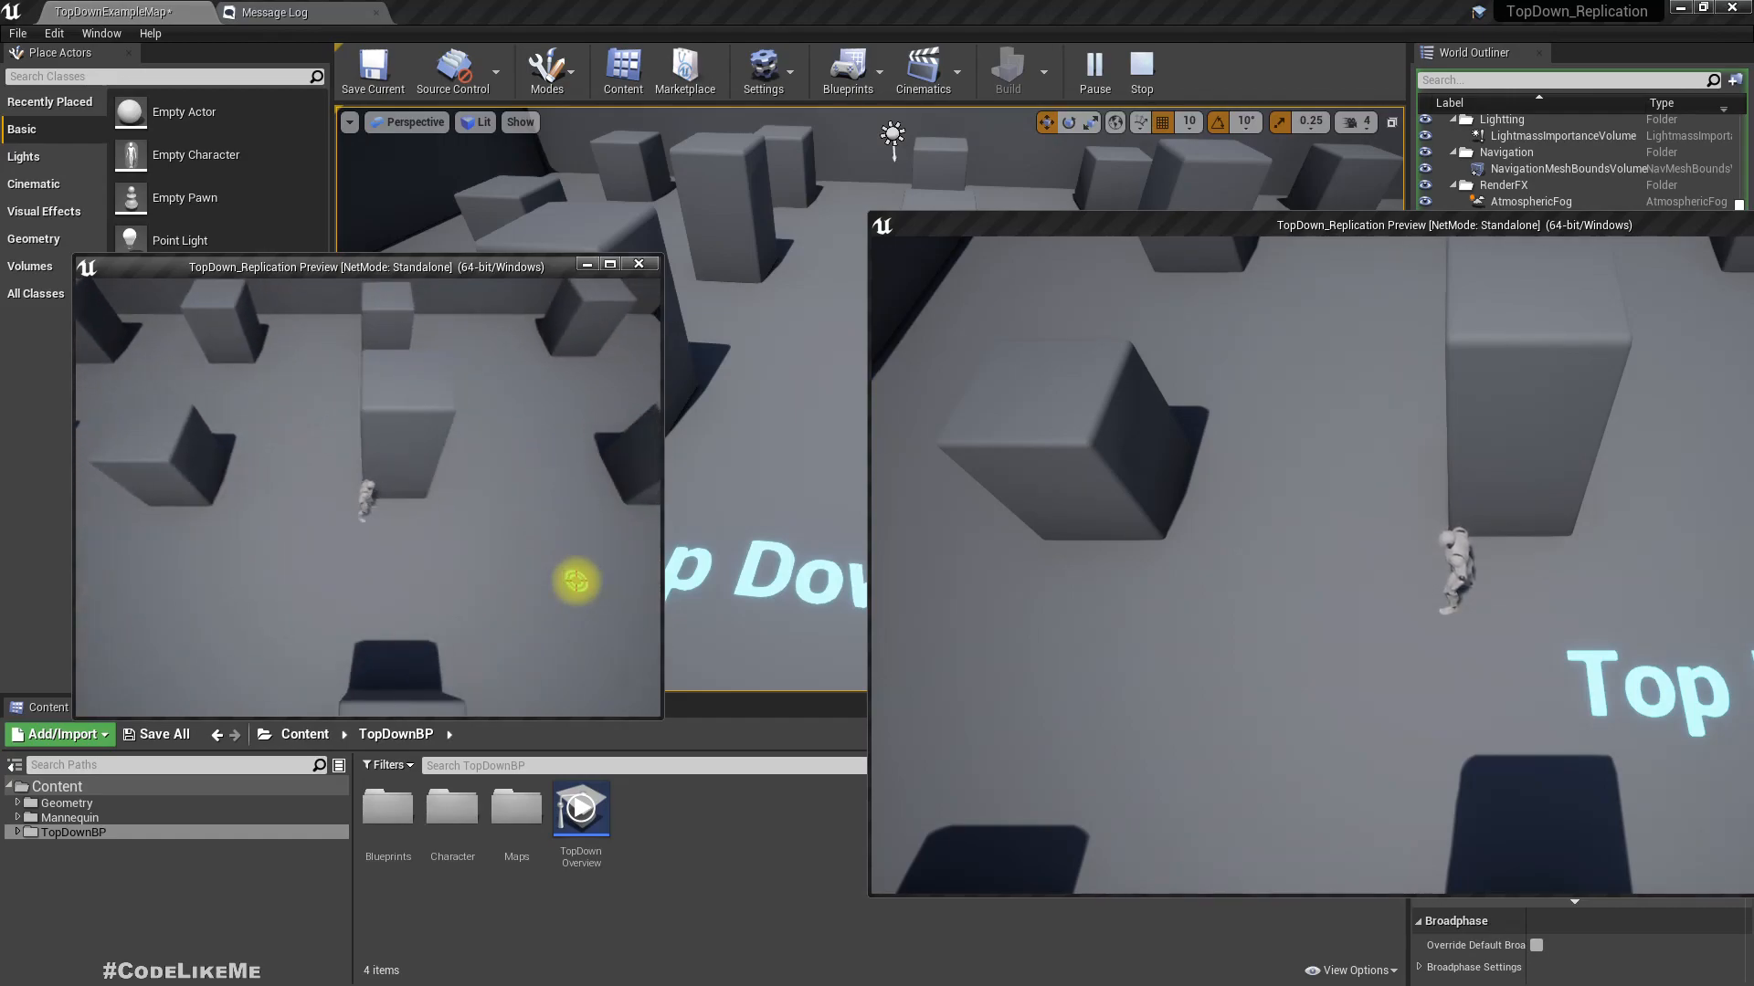
click(576, 581)
click(575, 582)
- Bring both preview windows back in front of the editor and walk the smaller window's character past the Top Down Template text
click(70, 514)
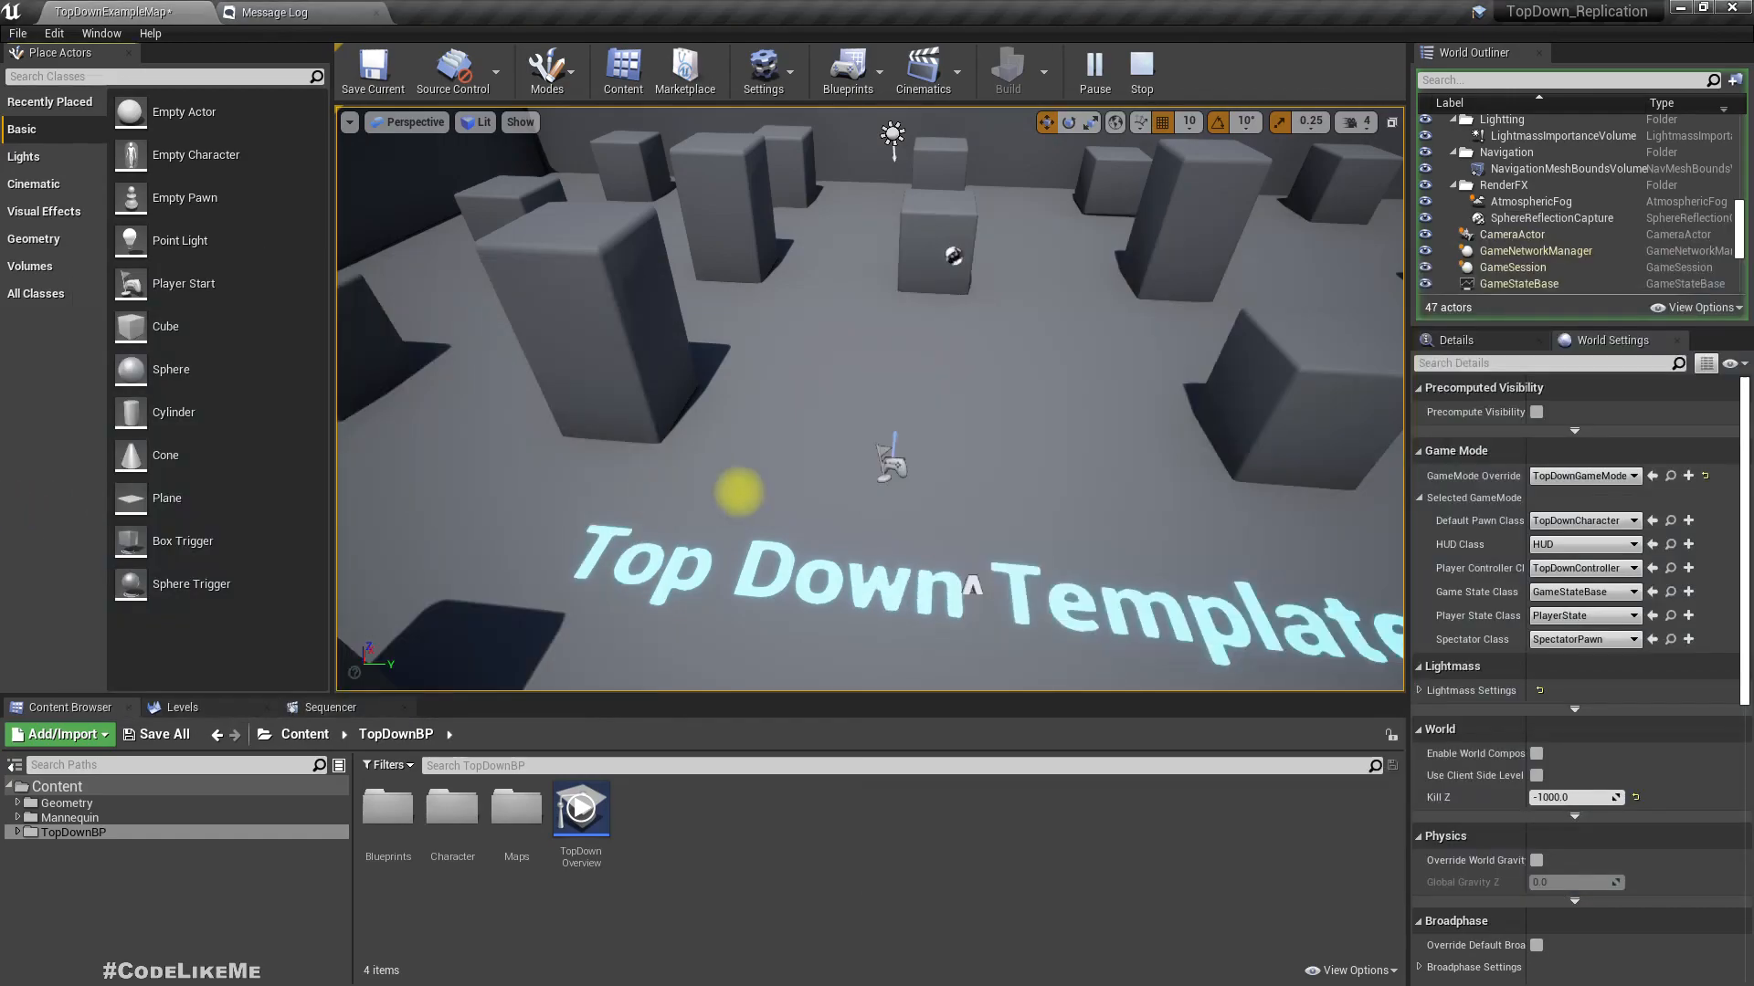
key(alt+Tab)
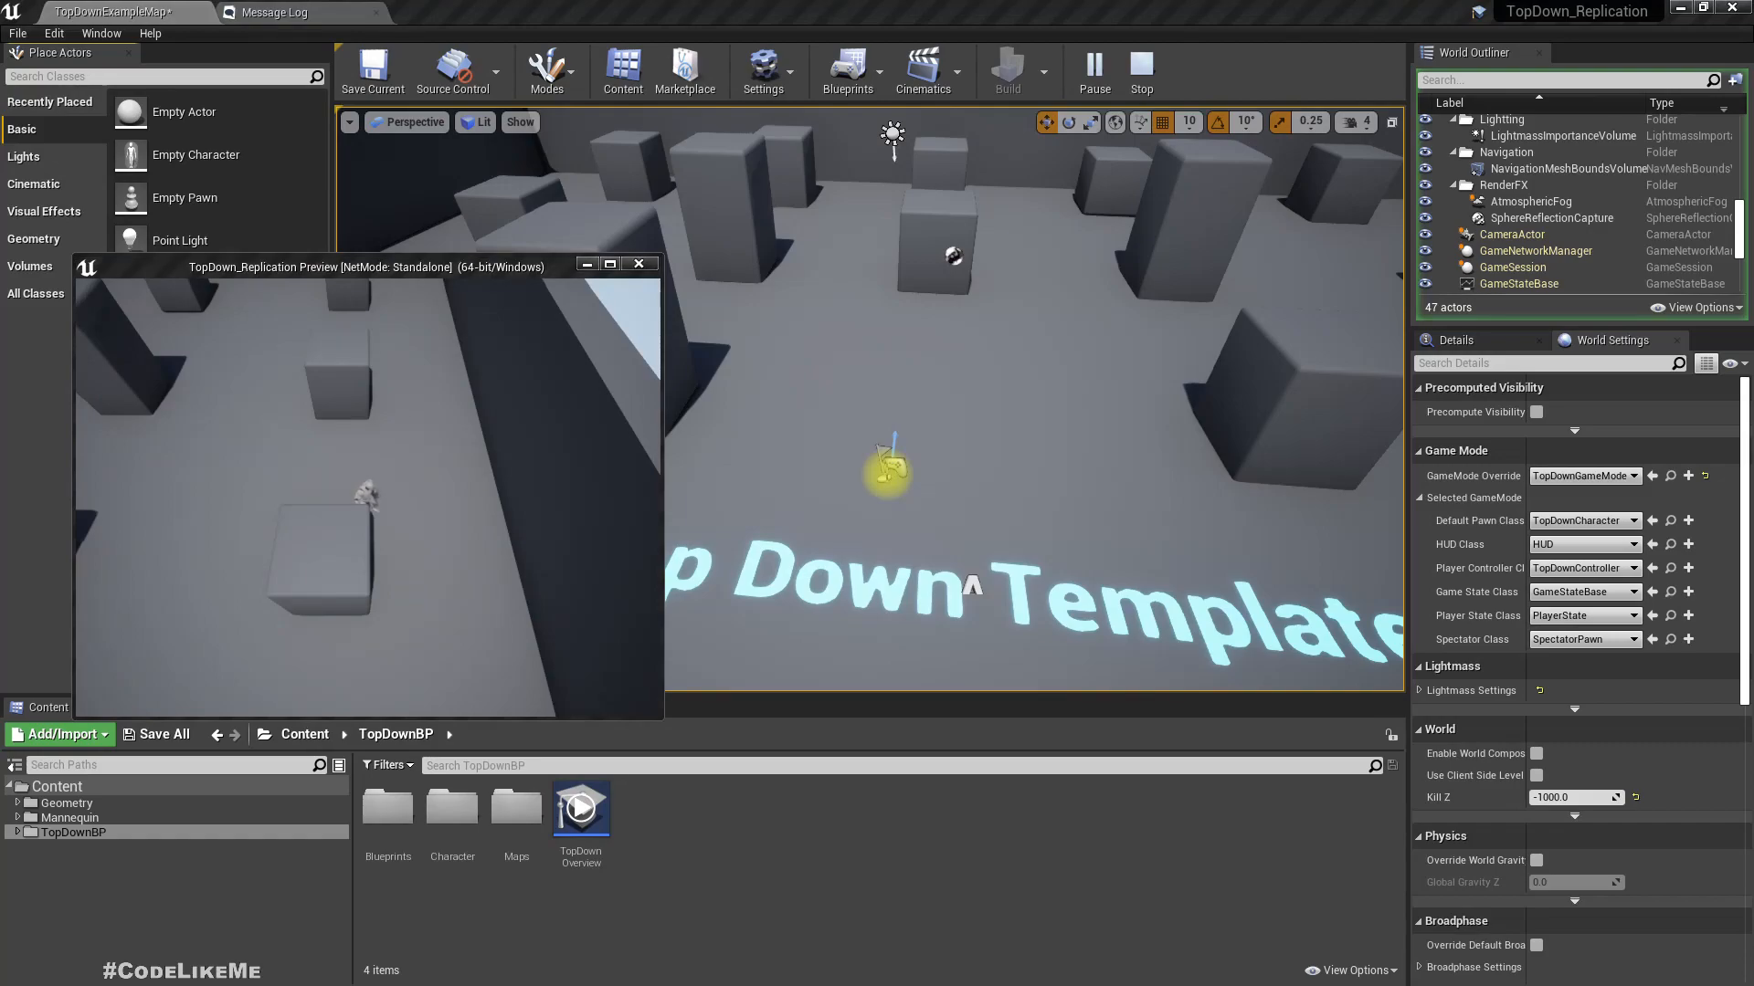
key(alt+Tab)
click(172, 508)
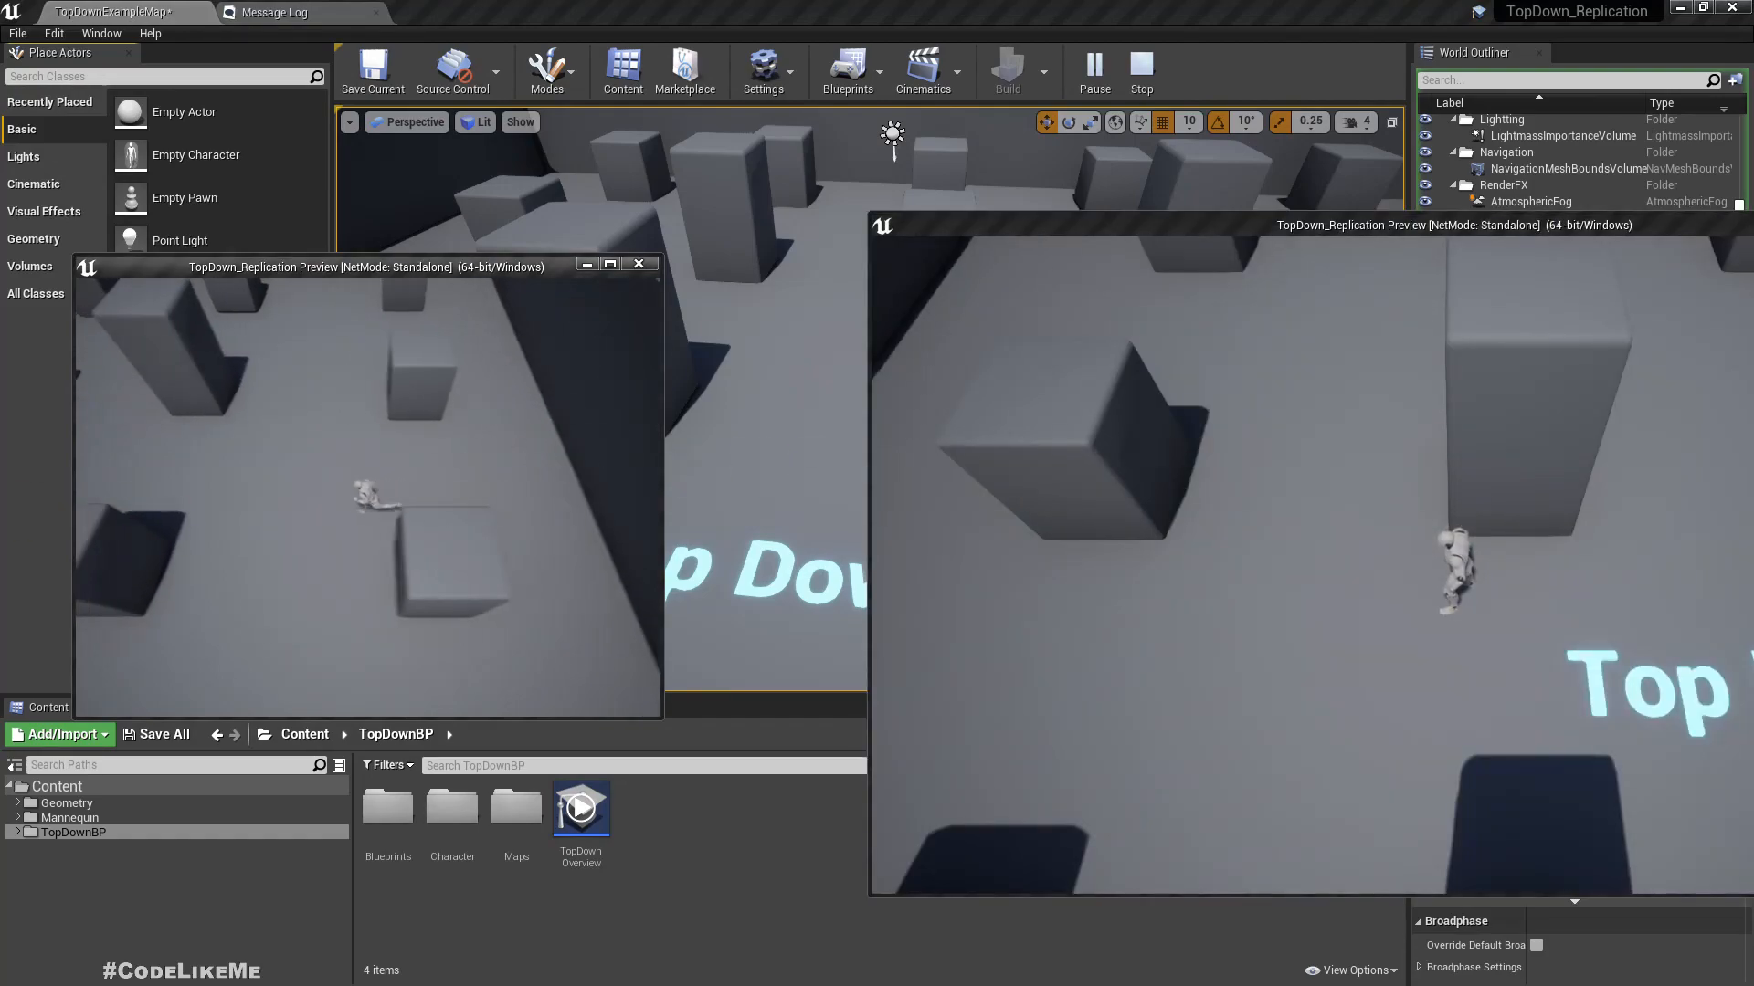
click(86, 536)
click(192, 614)
click(187, 615)
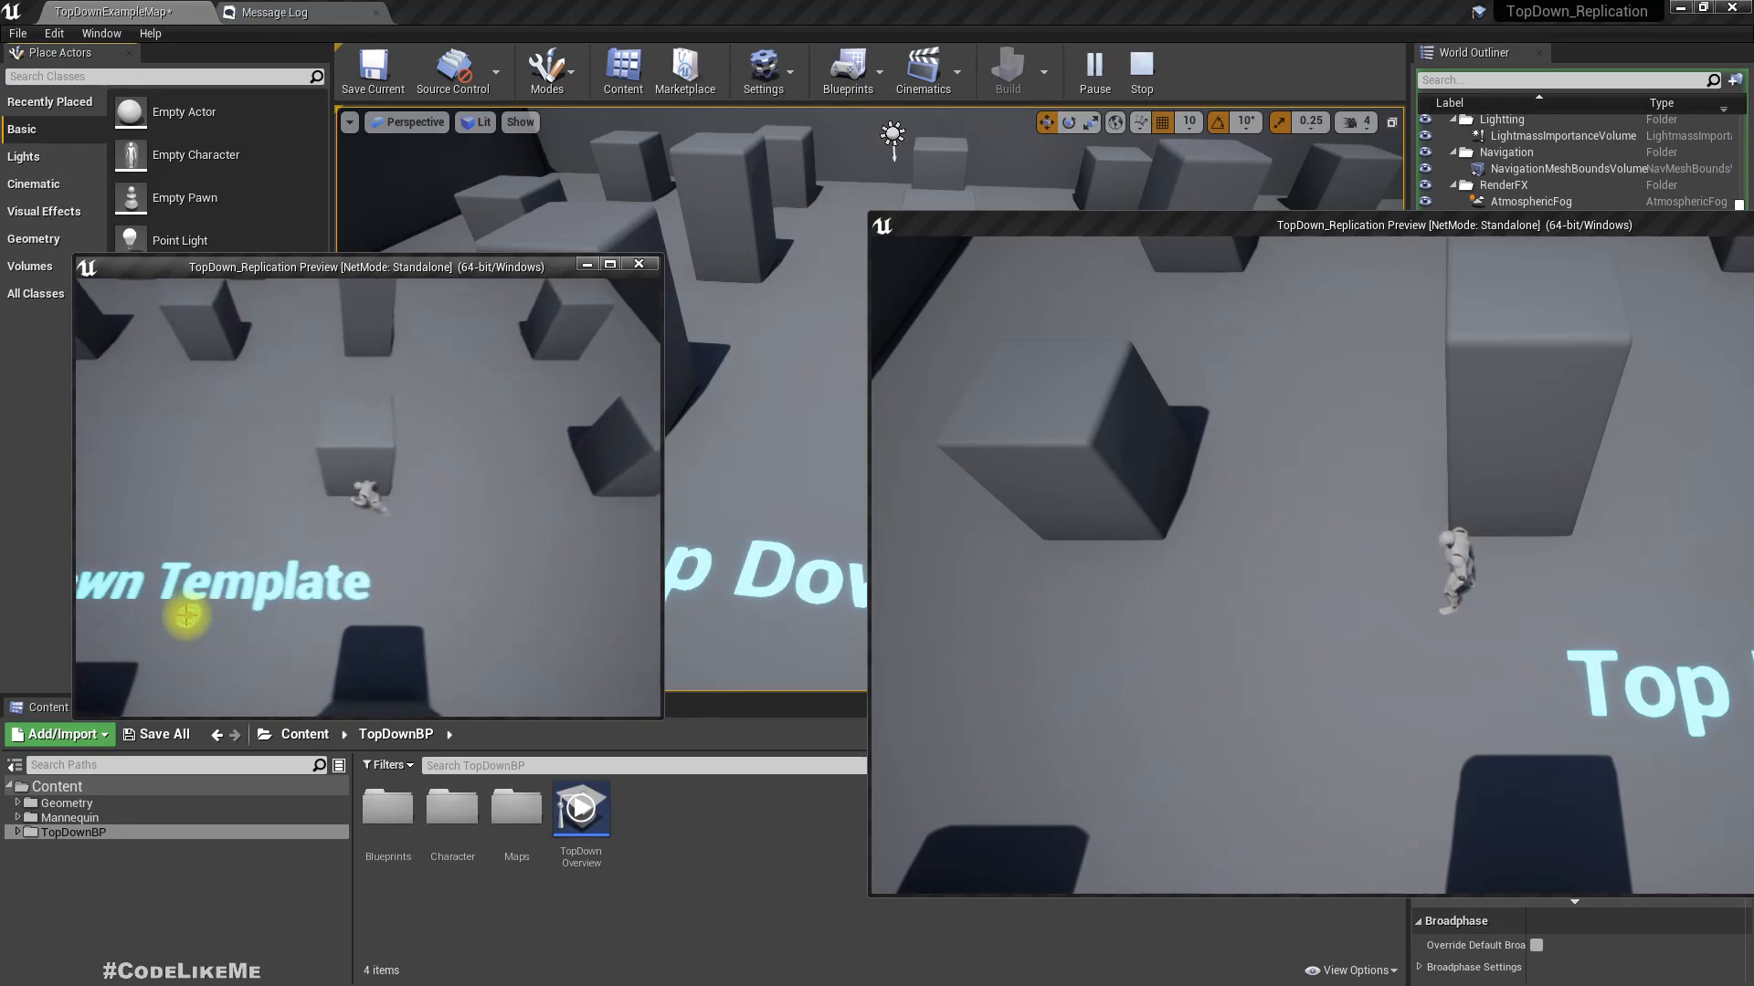
click(186, 581)
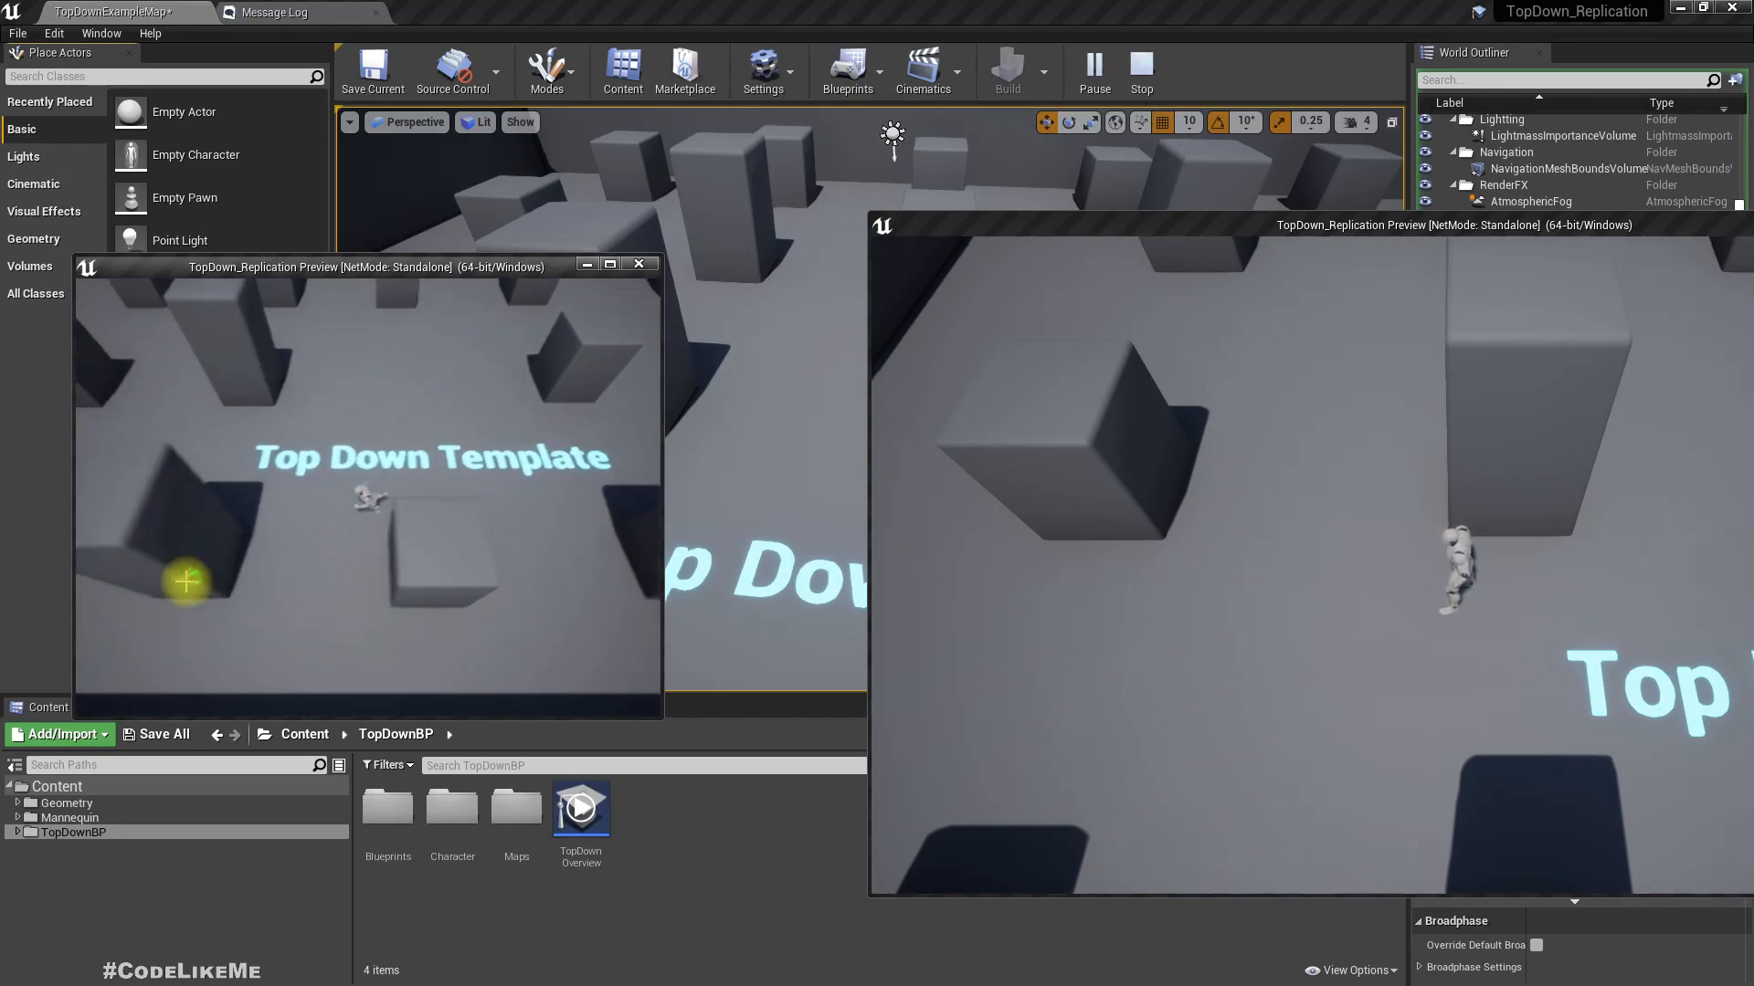
- Walk the larger preview window's character past the Top Down Template text and end the play session
click(1307, 673)
click(1670, 602)
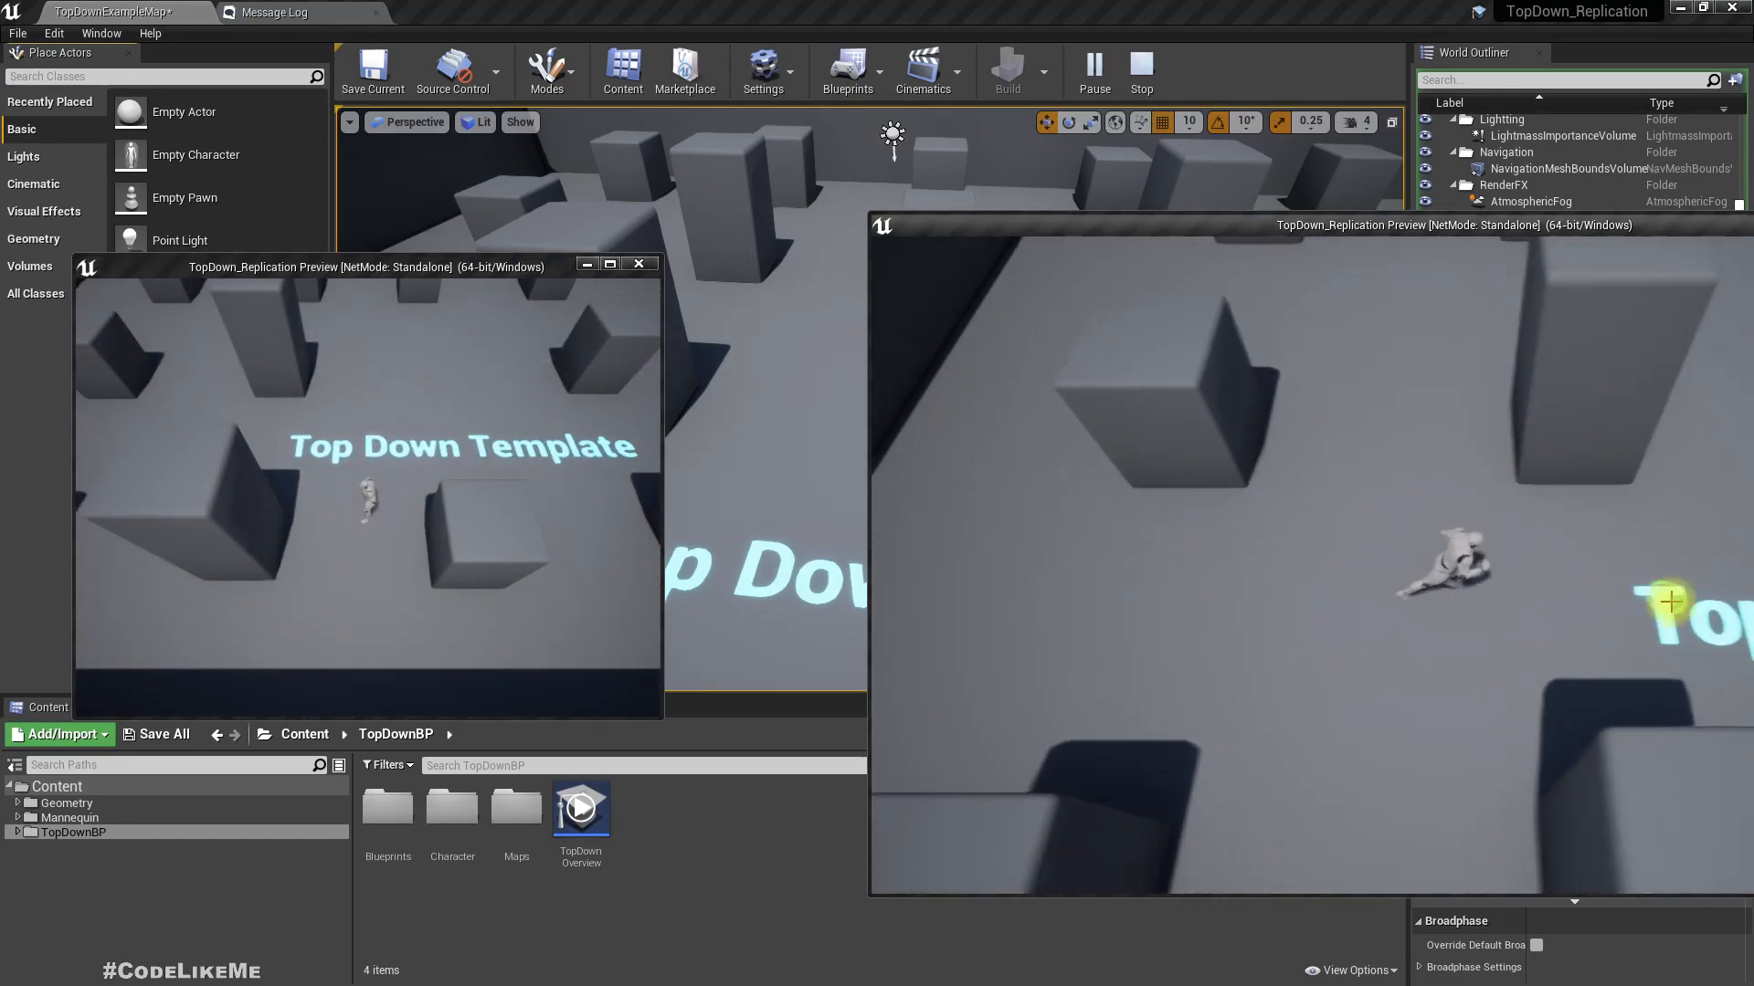
click(1649, 738)
click(1570, 698)
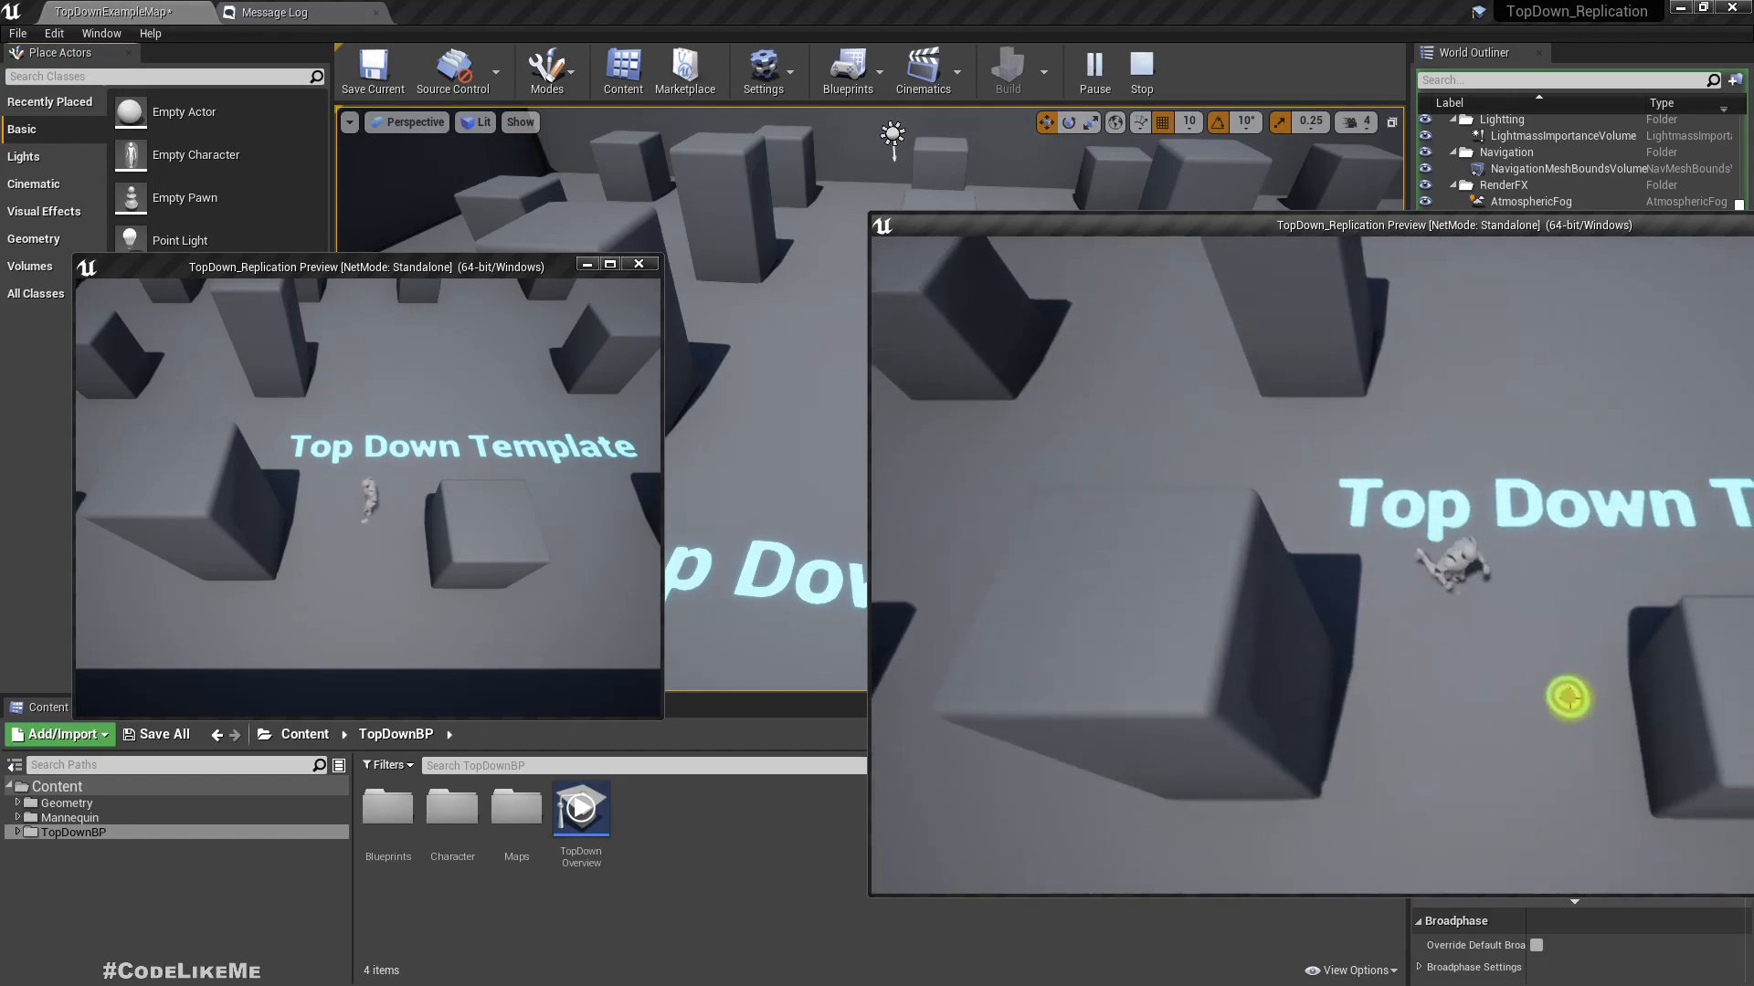
key(Escape)
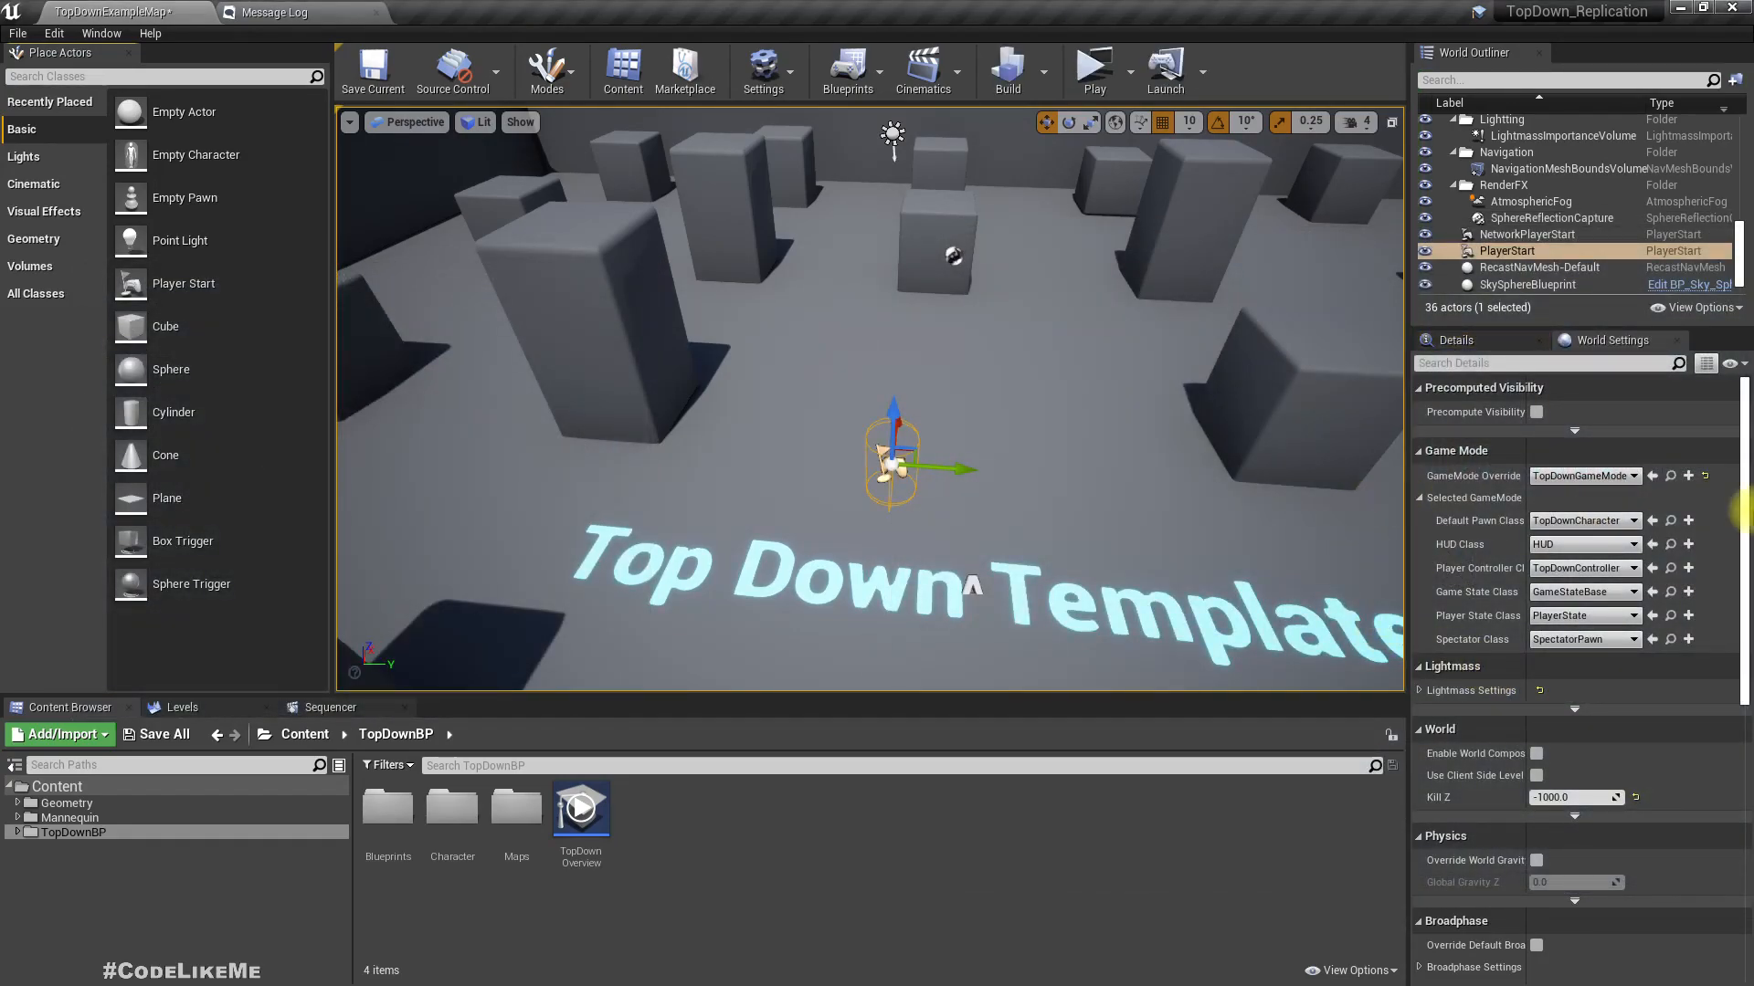
- Open the TopDownCharacter blueprint to examine its Replication settings and dock its window with the level editor's tabs
click(1668, 523)
double_click(467, 810)
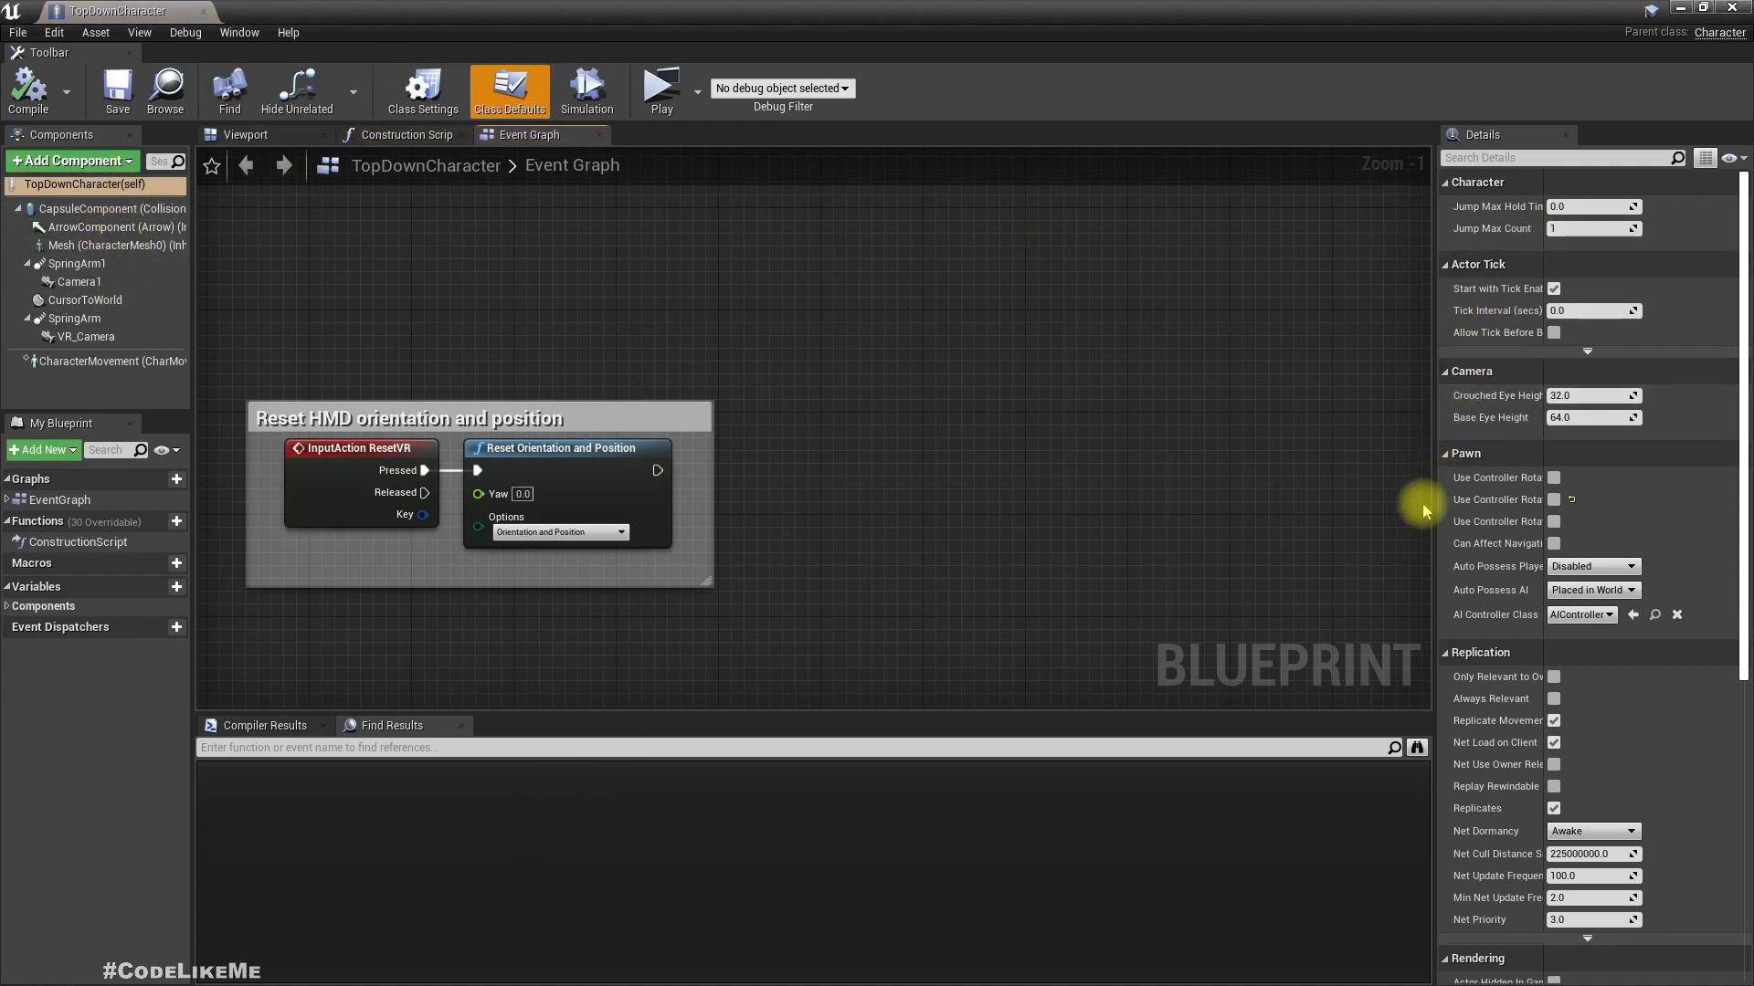
scroll(1564, 510, down, 3)
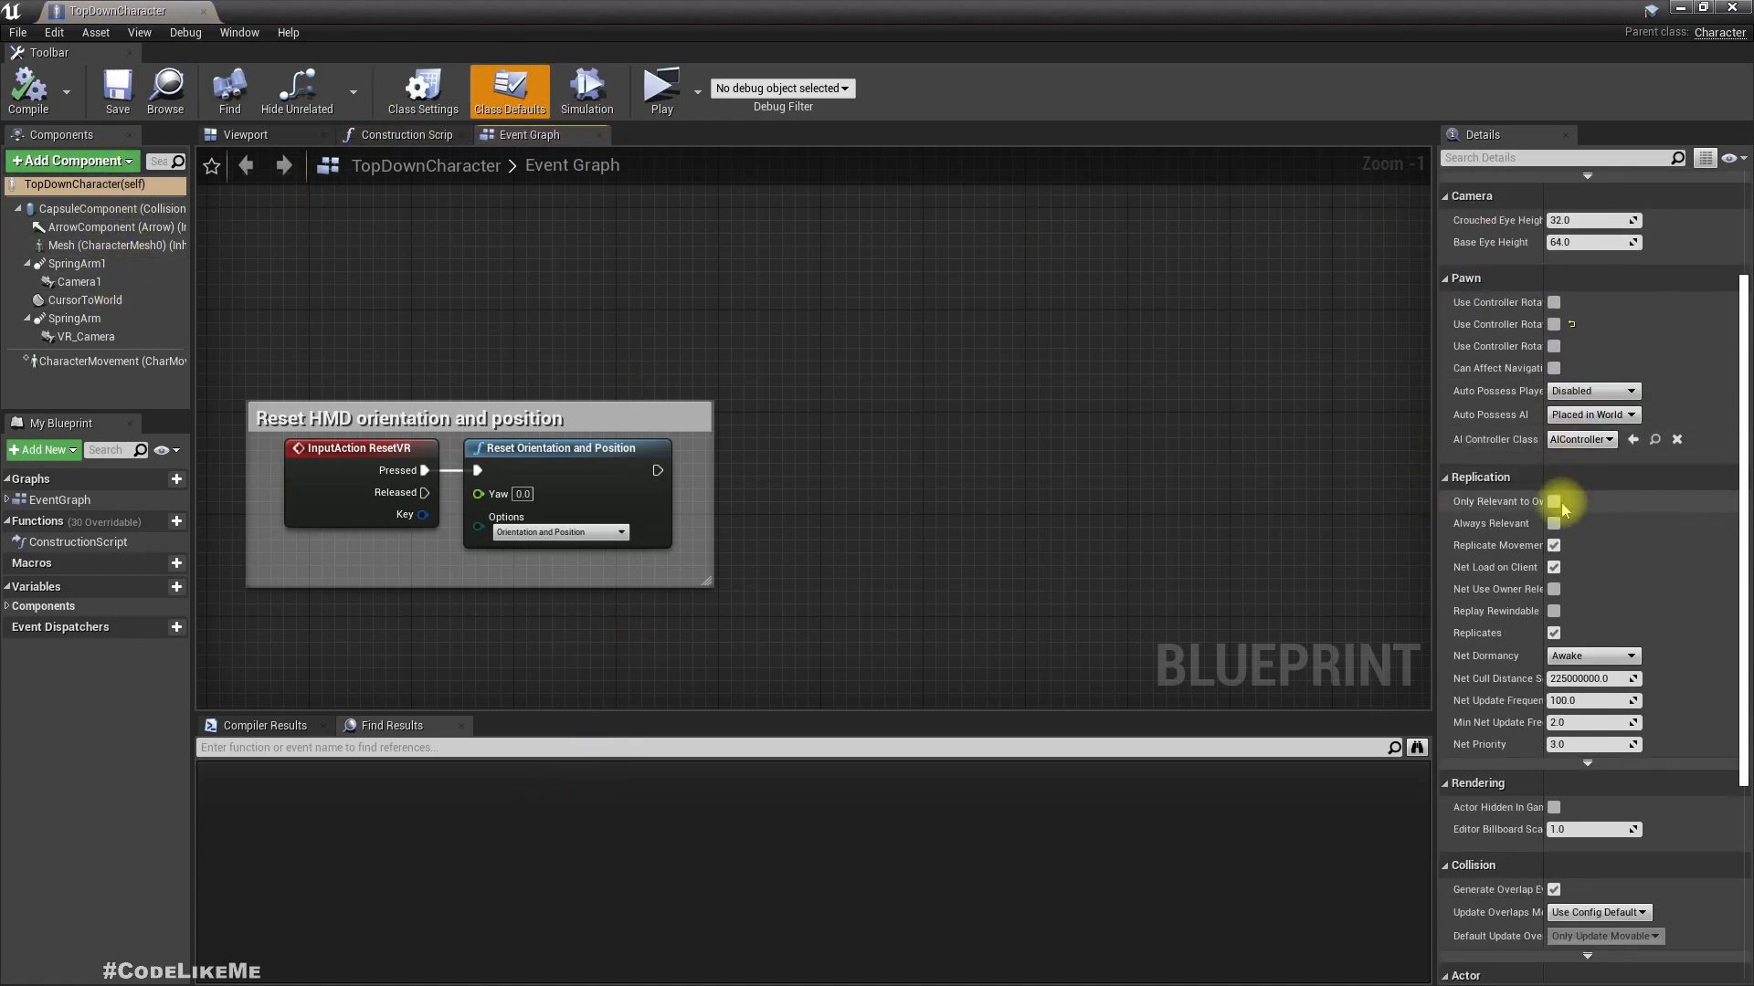
mouse_move(1468, 635)
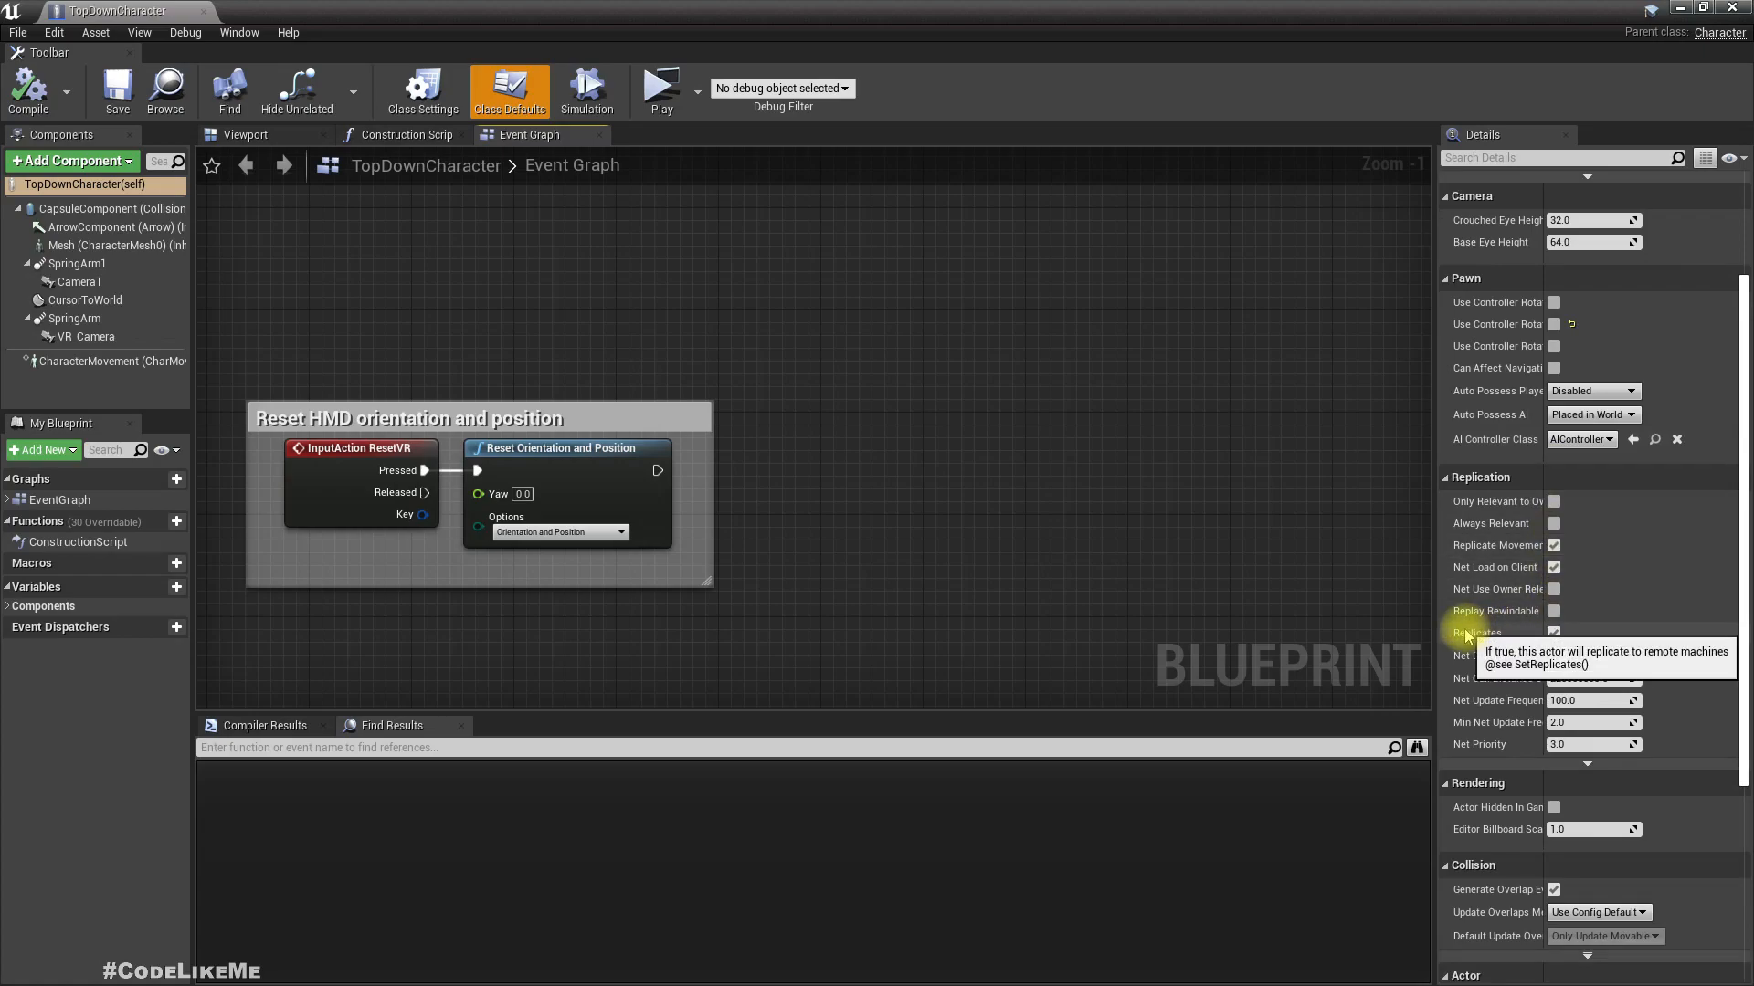
drag(153, 8, 799, 11)
- Open the TopDownController blueprint used as the level's player controller and enable Replicate Movement and Replicates
click(111, 12)
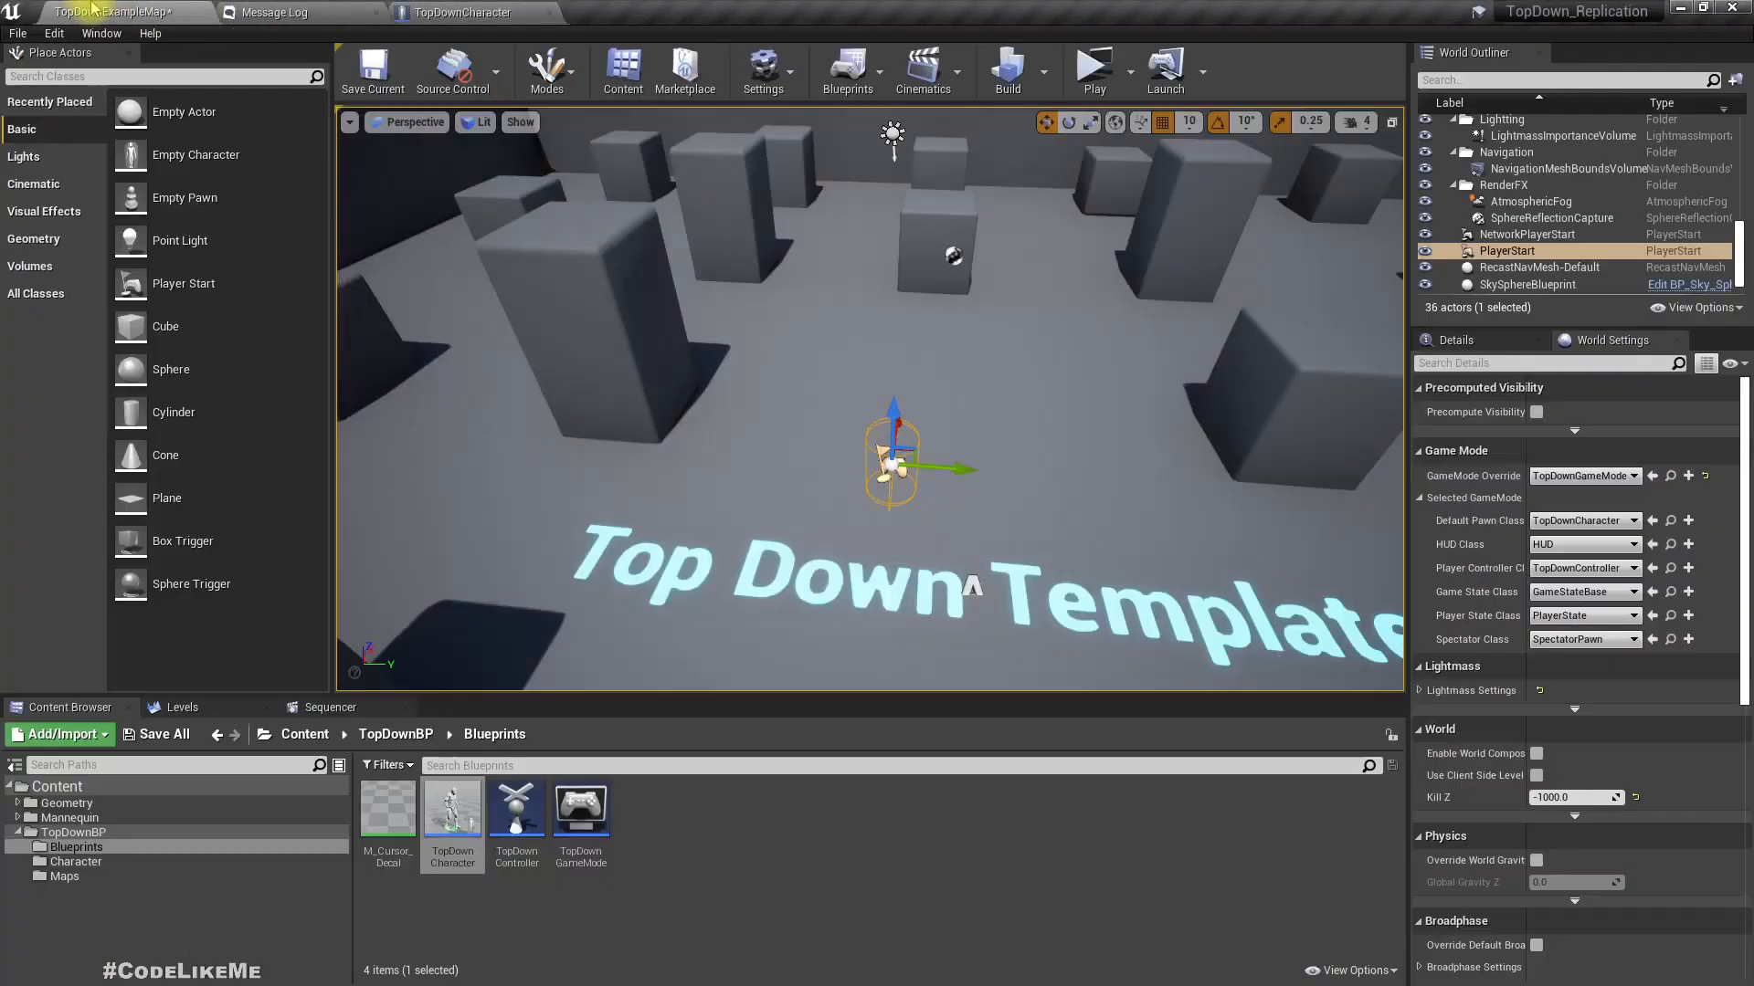
click(1670, 568)
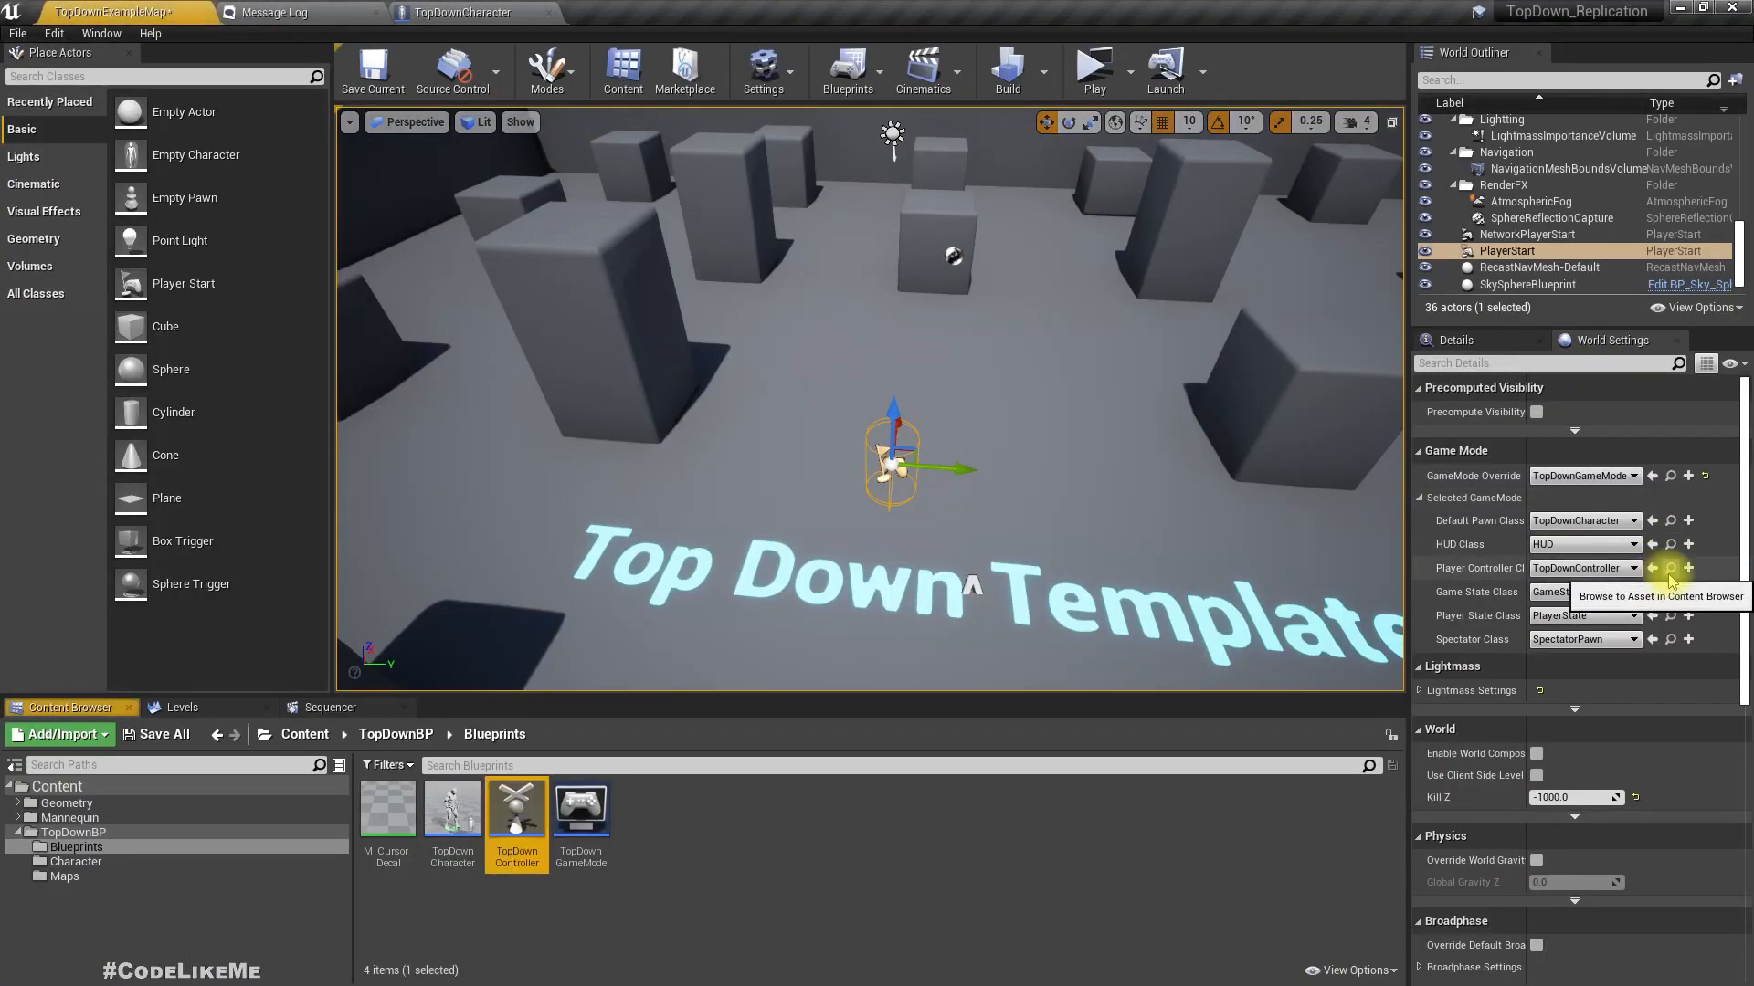
double_click(514, 811)
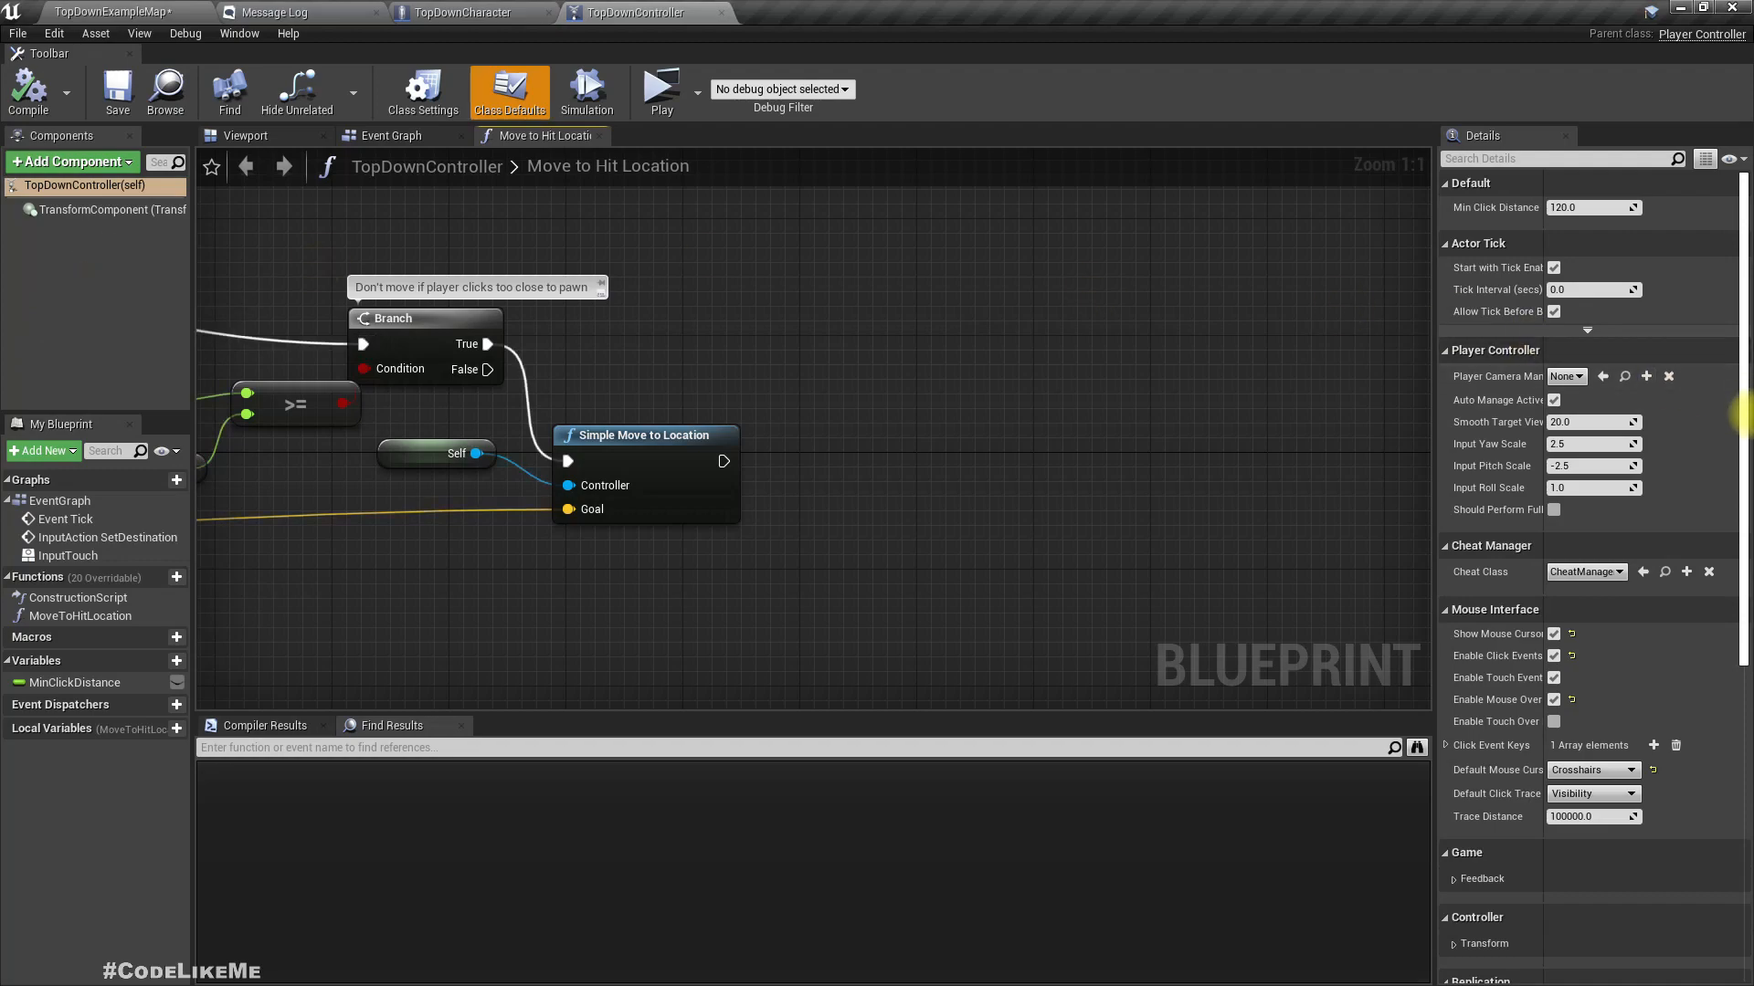
scroll(1626, 462, down, 10)
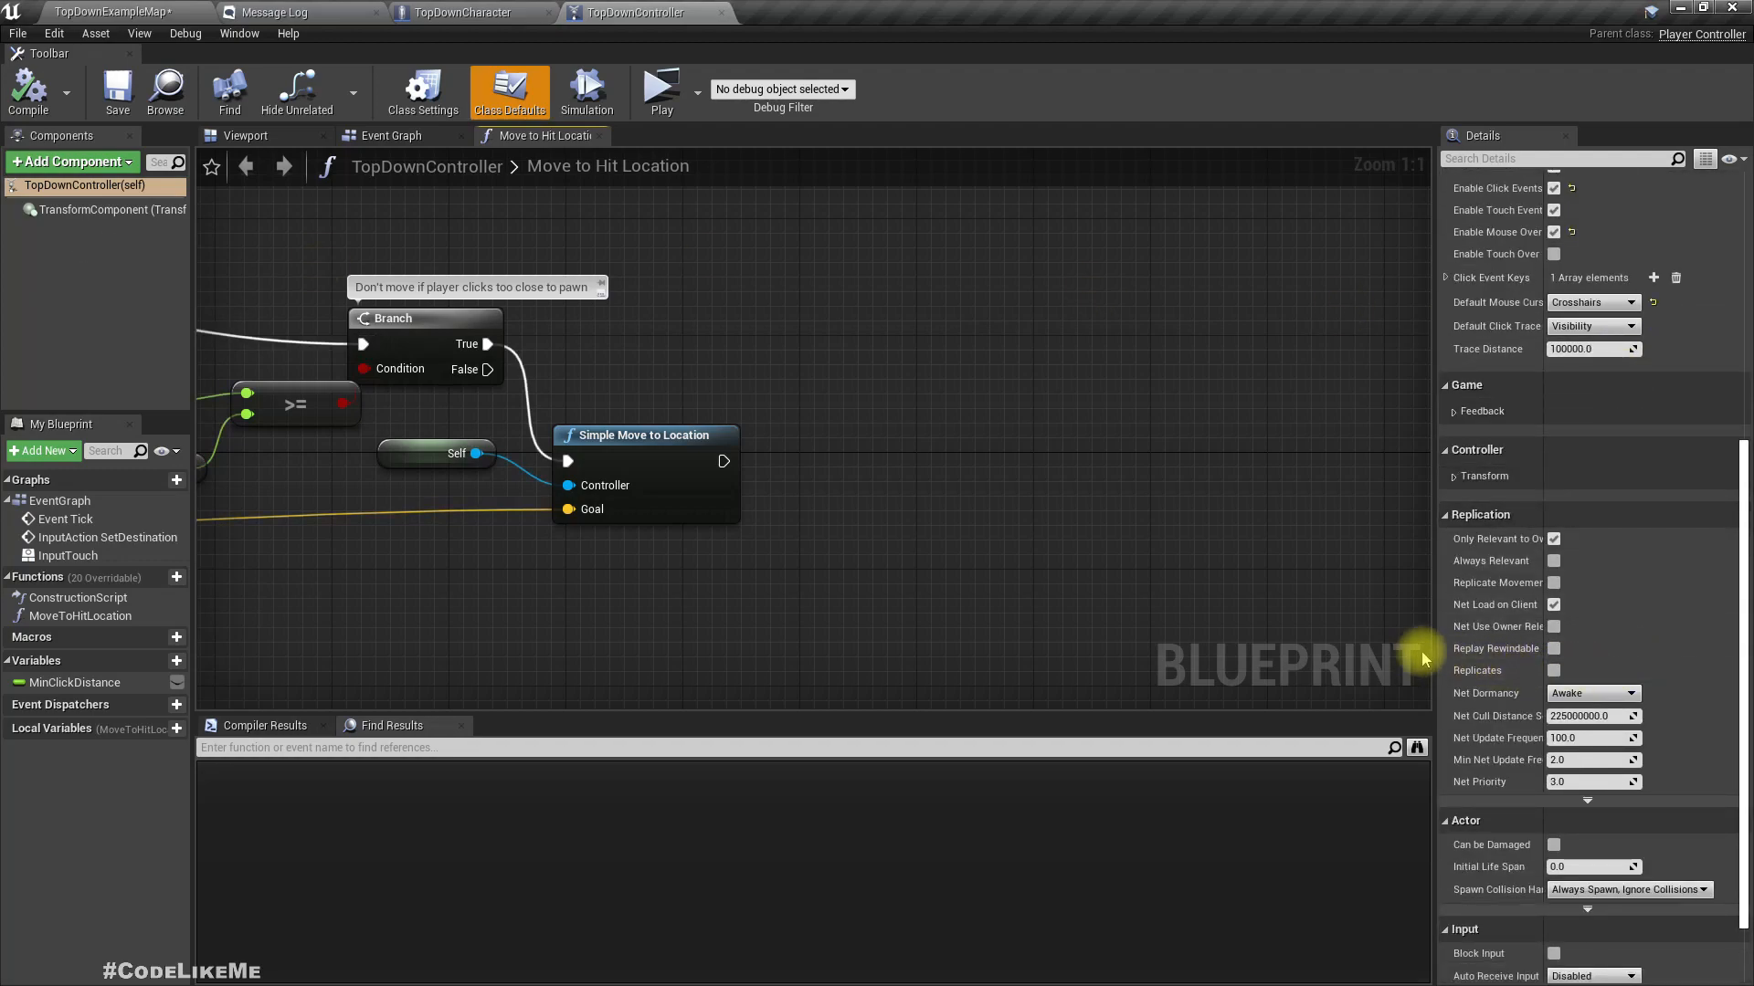
drag(1435, 573, 1175, 571)
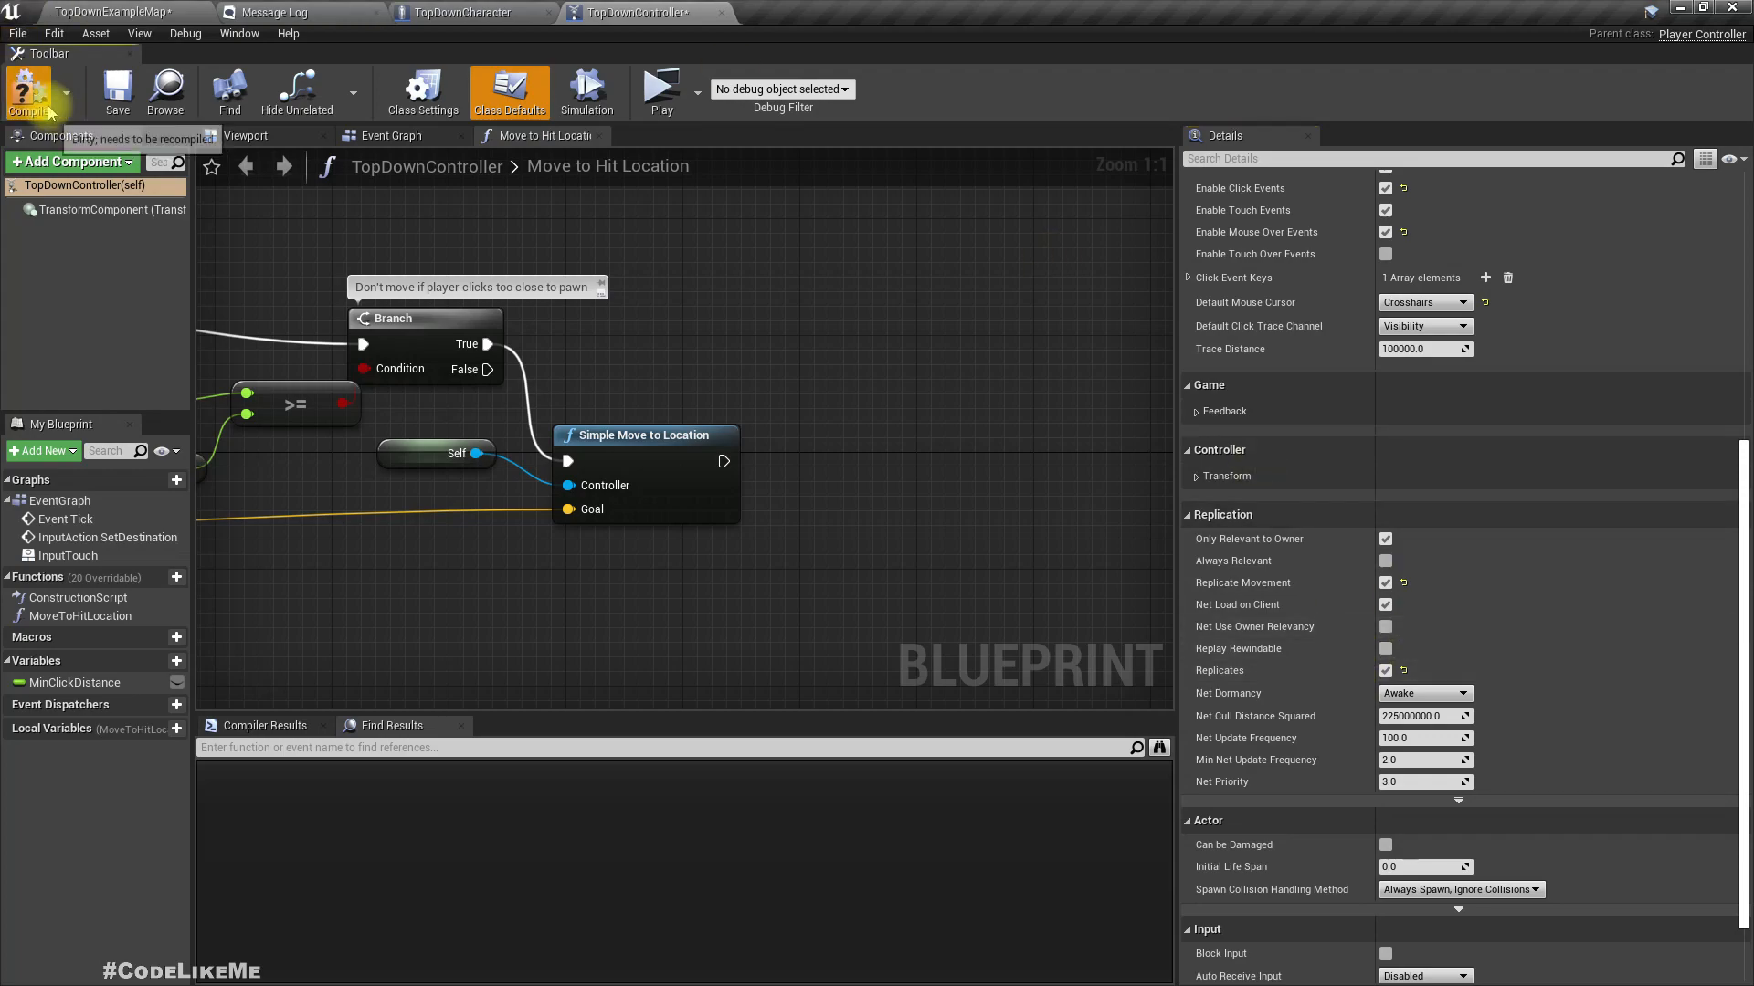
- Play the level again, test walking the character in both standalone preview windows, and end the session
click(128, 9)
click(1094, 66)
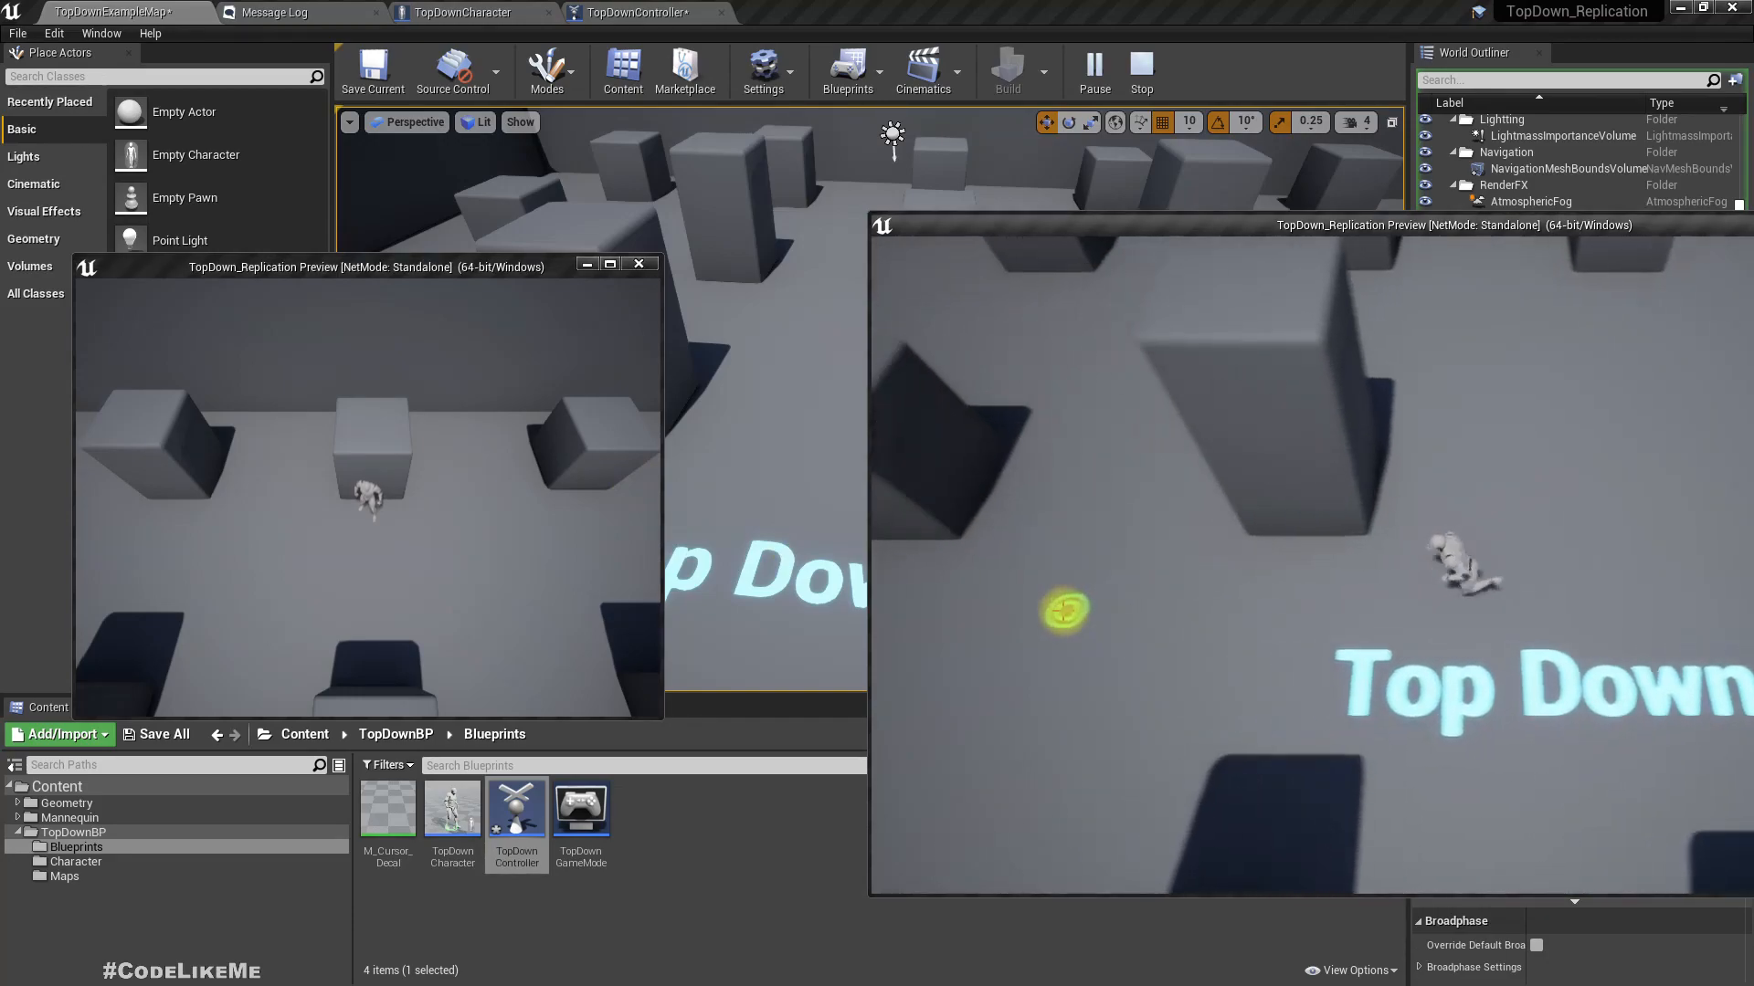
click(1572, 573)
mouse_move(1583, 573)
mouse_down()
mouse_move(1665, 588)
mouse_move(1704, 380)
mouse_move(1735, 376)
mouse_move(1628, 474)
mouse_up()
click(1594, 727)
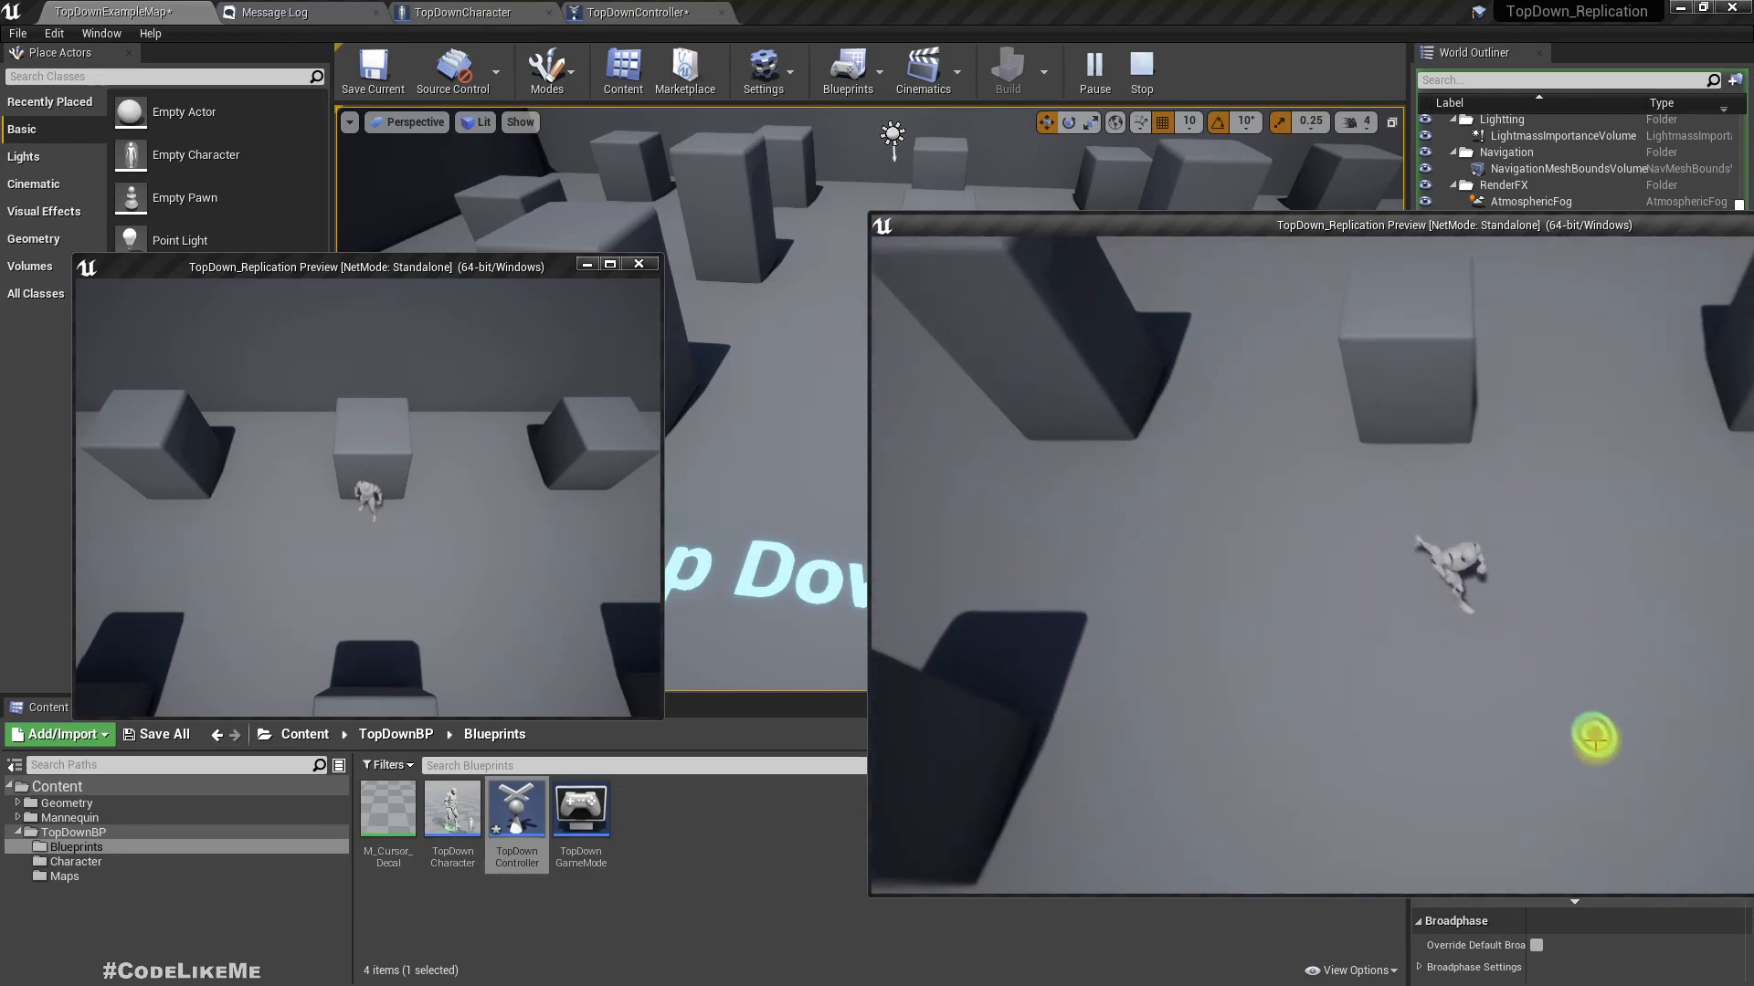
click(1518, 734)
drag(1518, 734, 1518, 736)
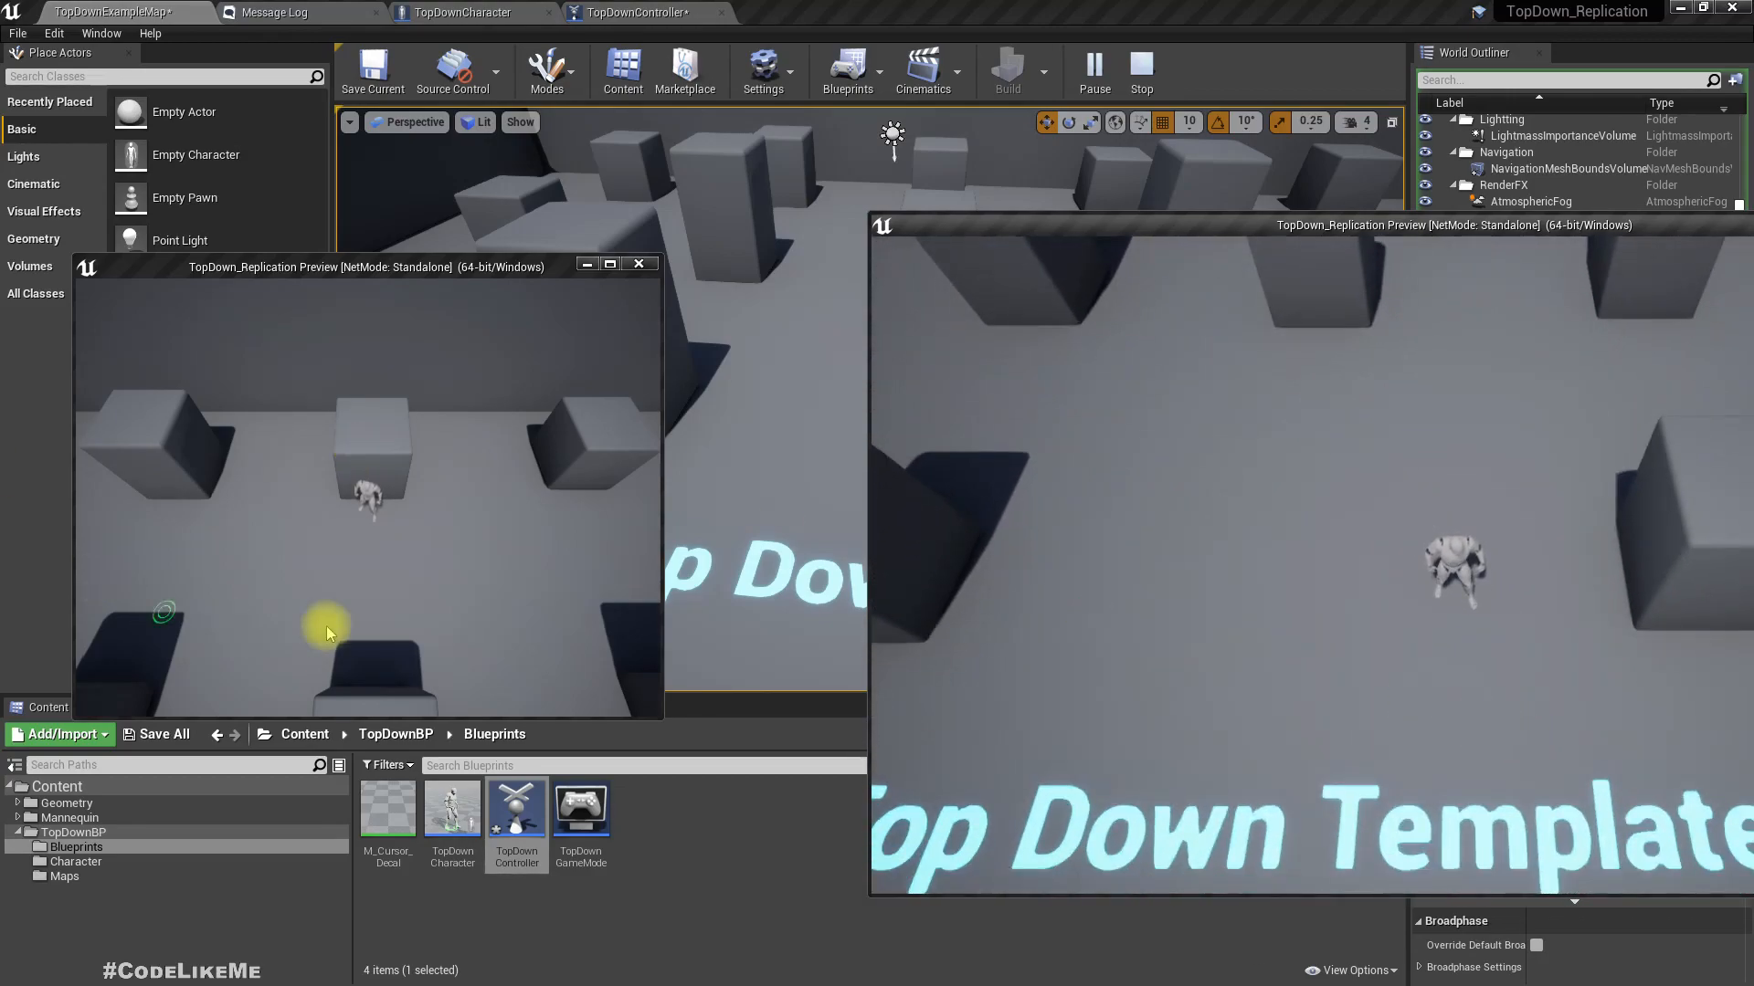
click(263, 591)
key(Escape)
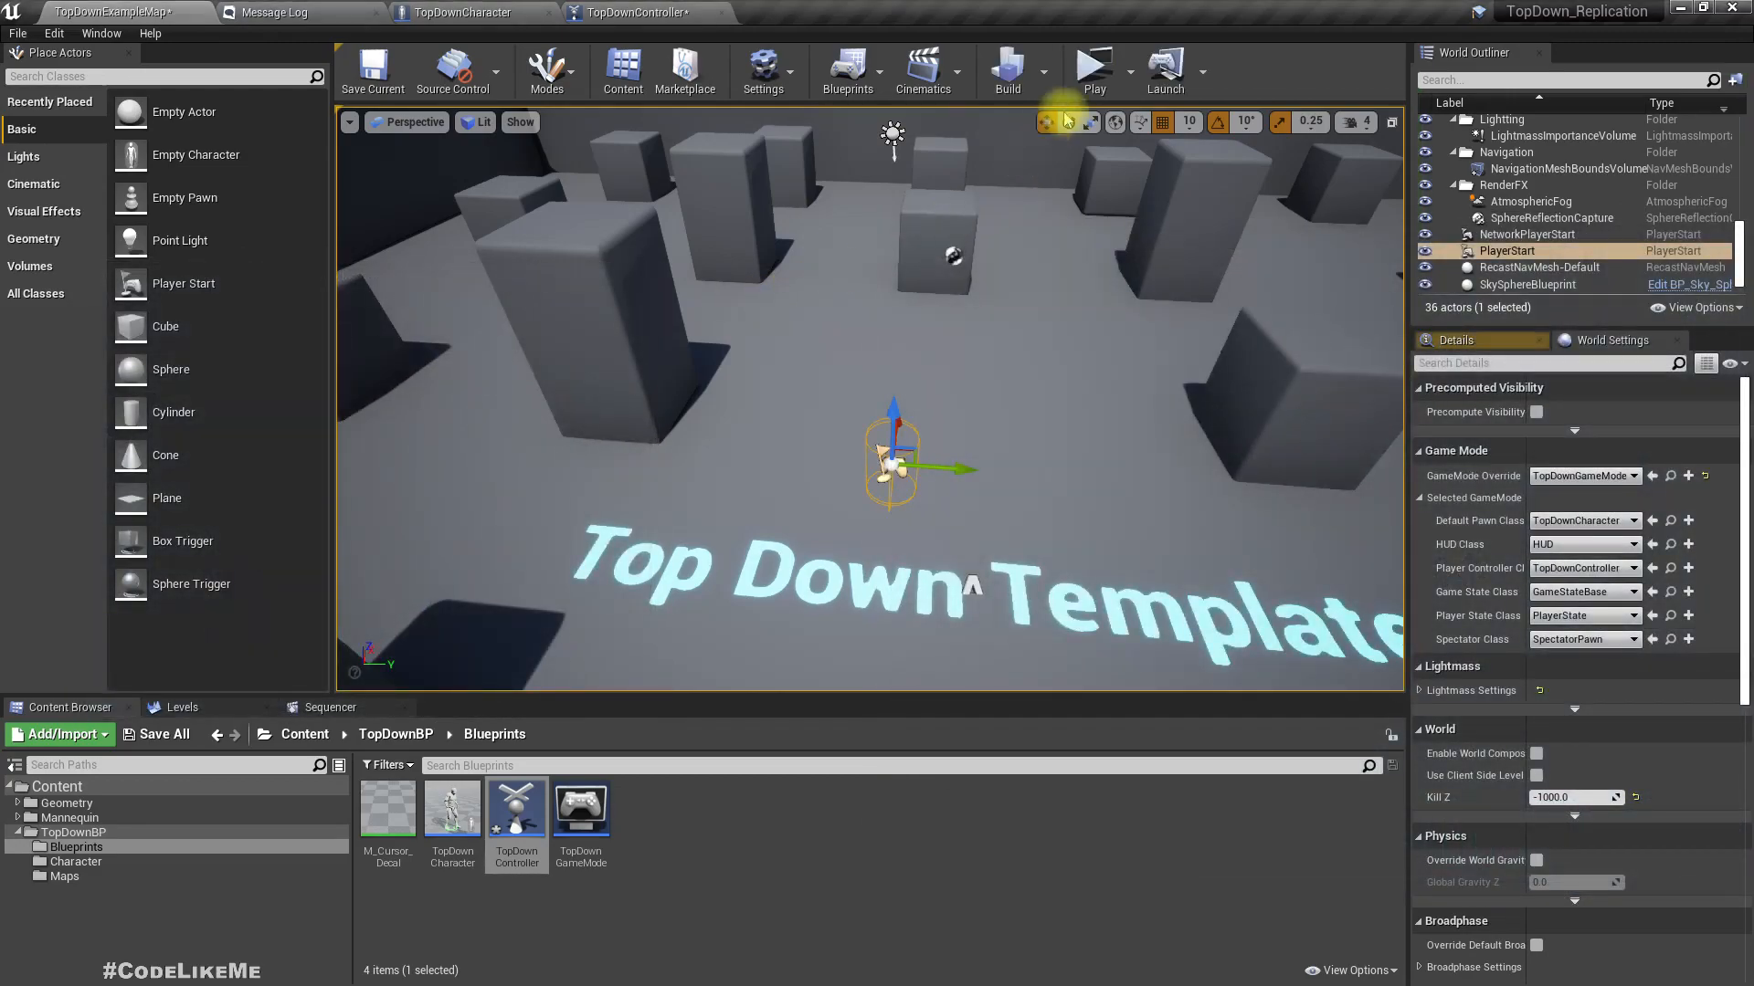
- Set the multiplayer net mode to Play As Listen Server and start the game
click(1130, 71)
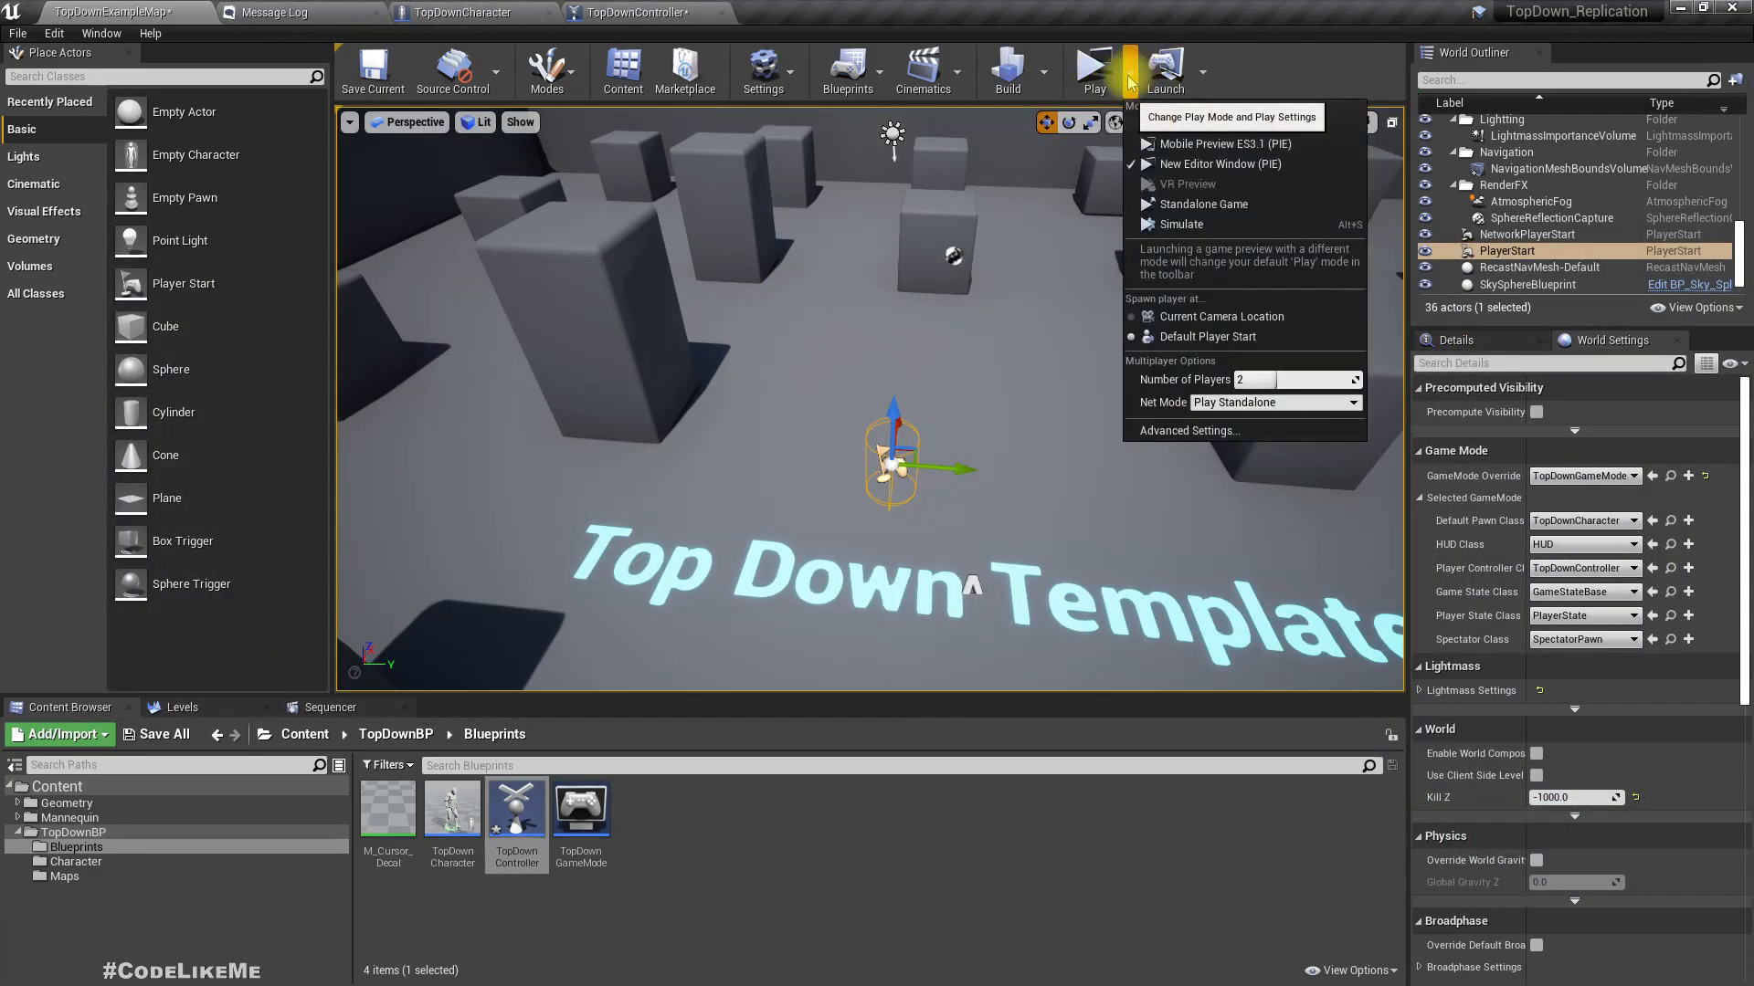
click(1226, 406)
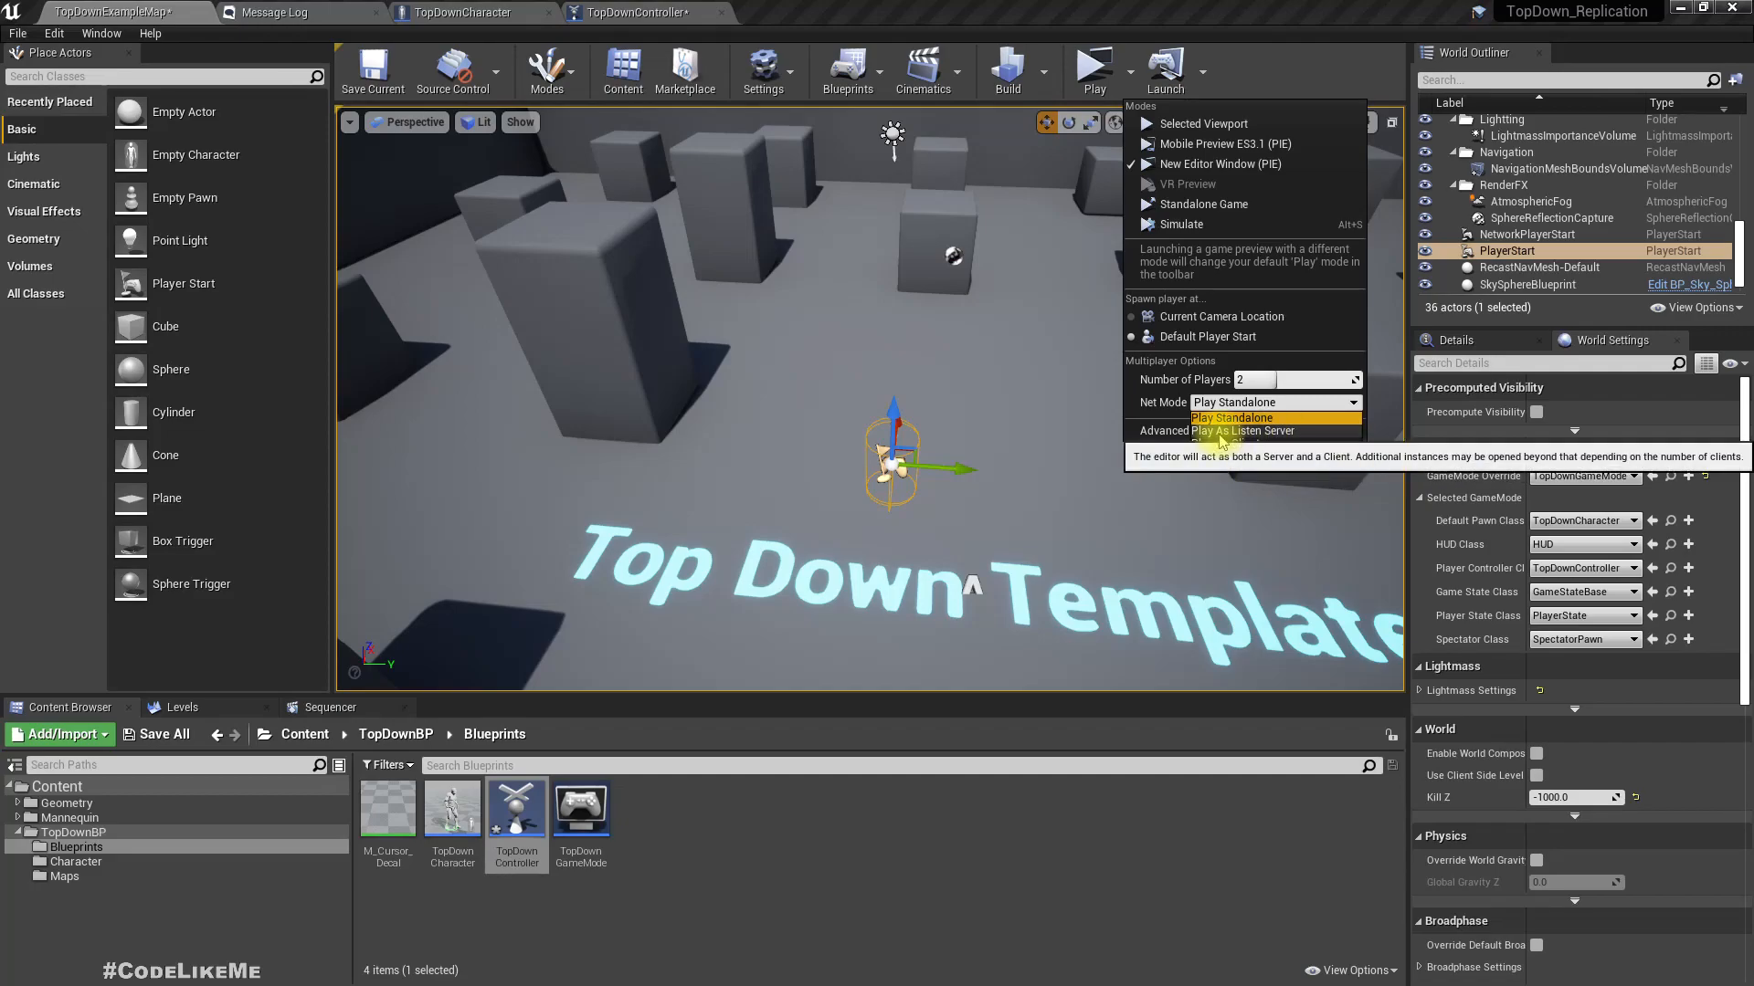
click(1220, 433)
click(1101, 84)
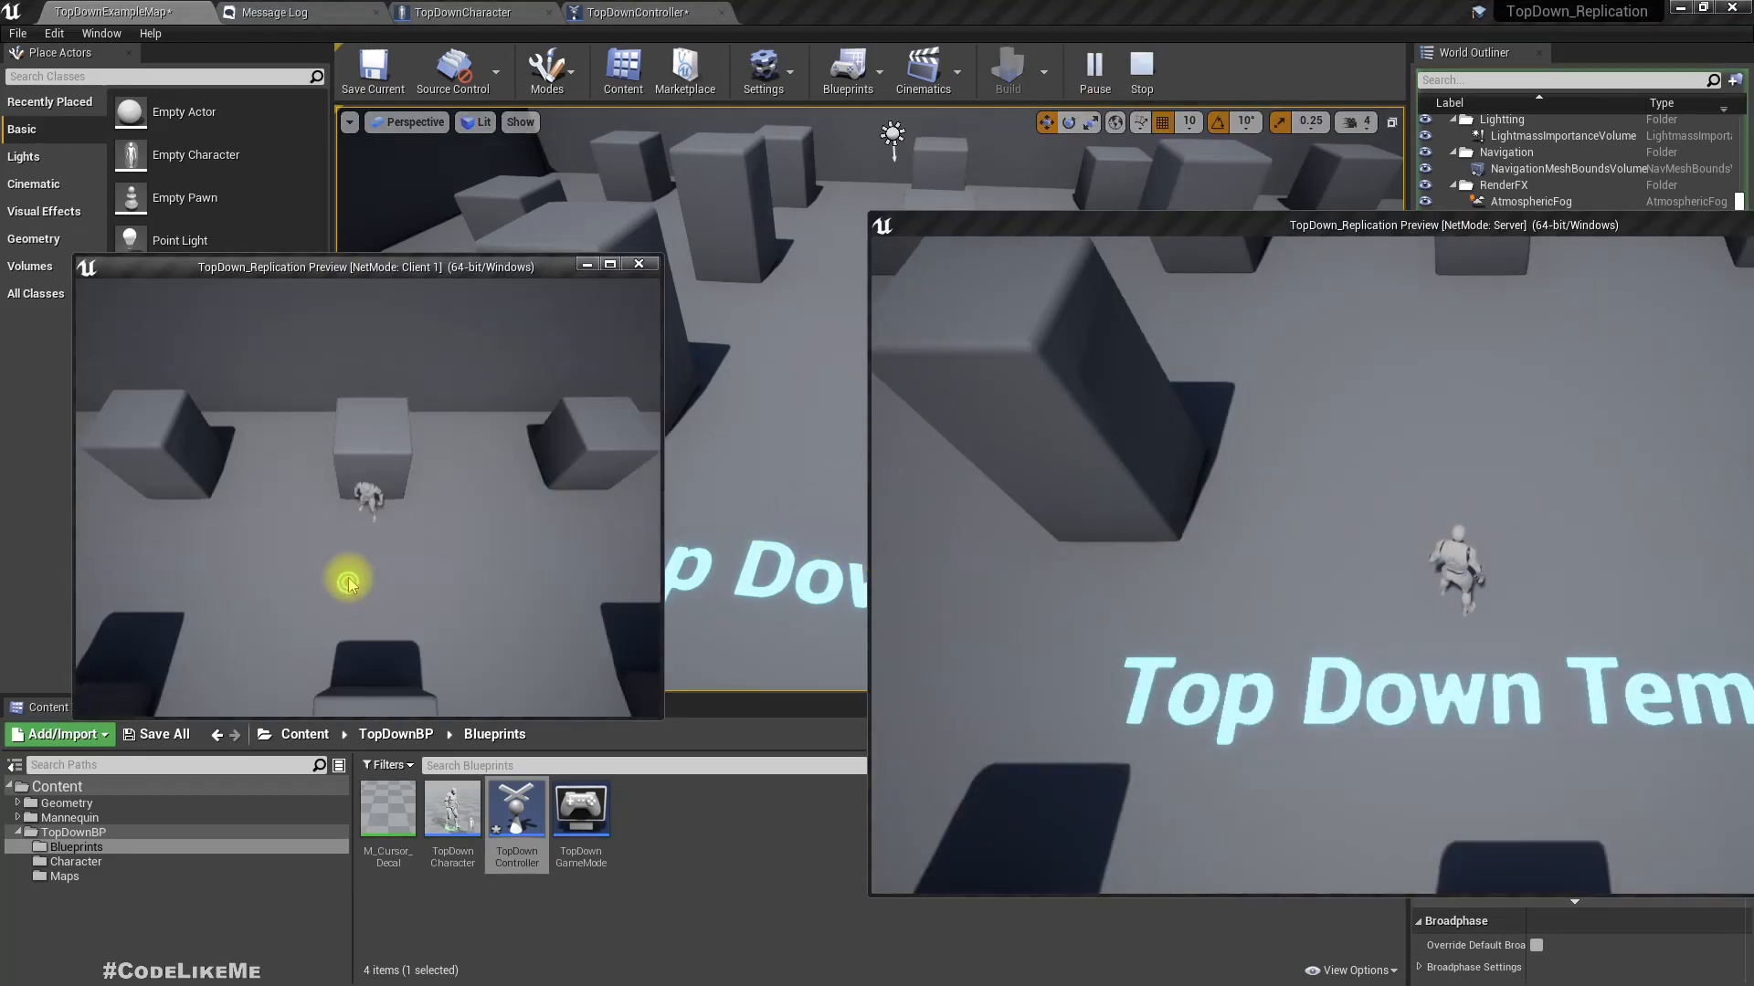
- Walk the character around in the Server preview window and move that window closer to the Client 1 preview
click(1300, 497)
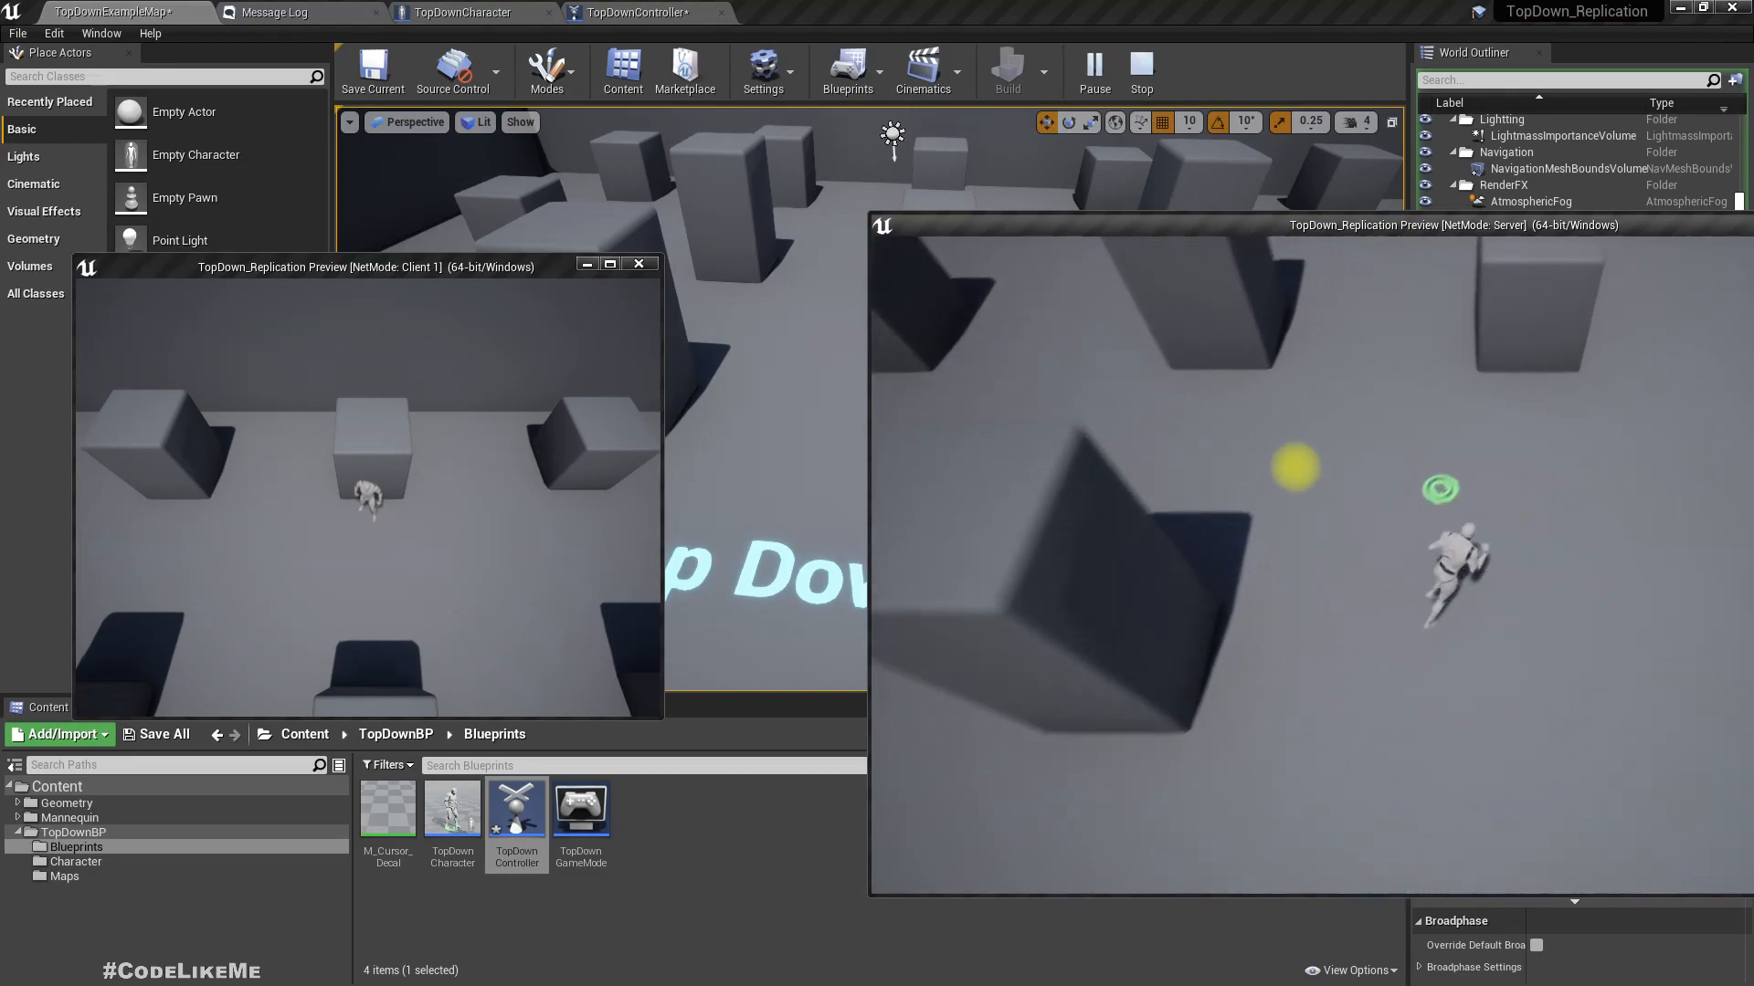
click(1049, 462)
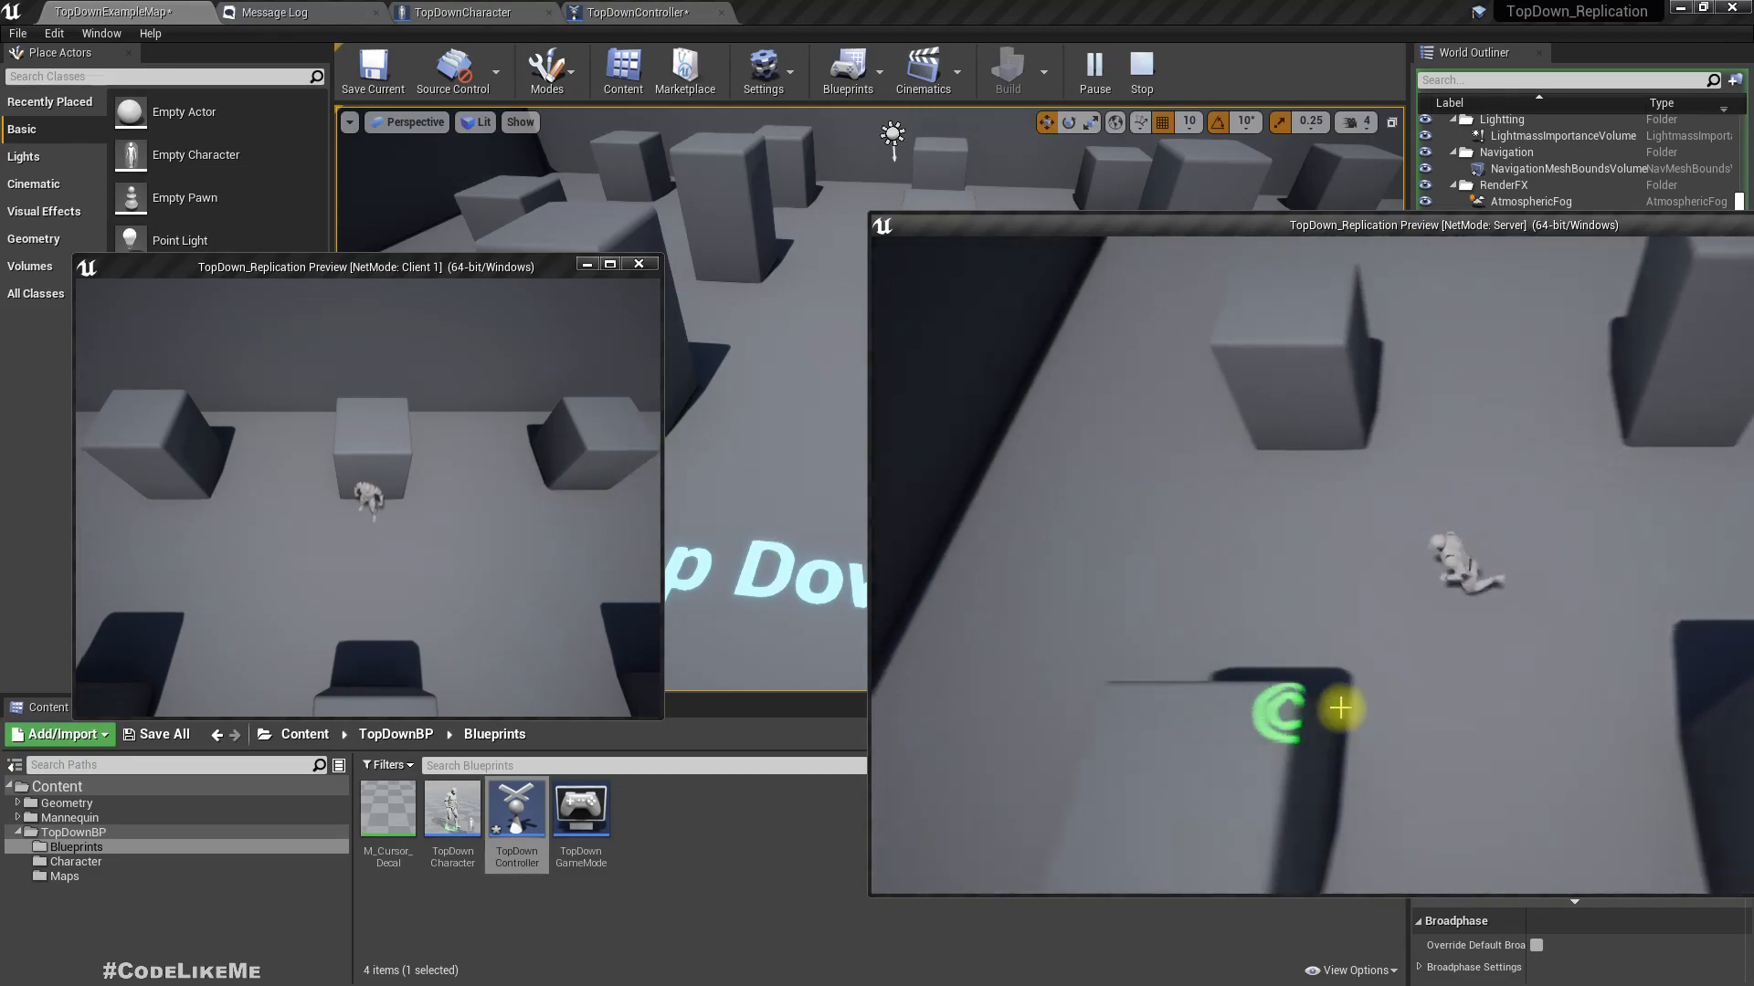
drag(1208, 239, 967, 188)
click(1594, 674)
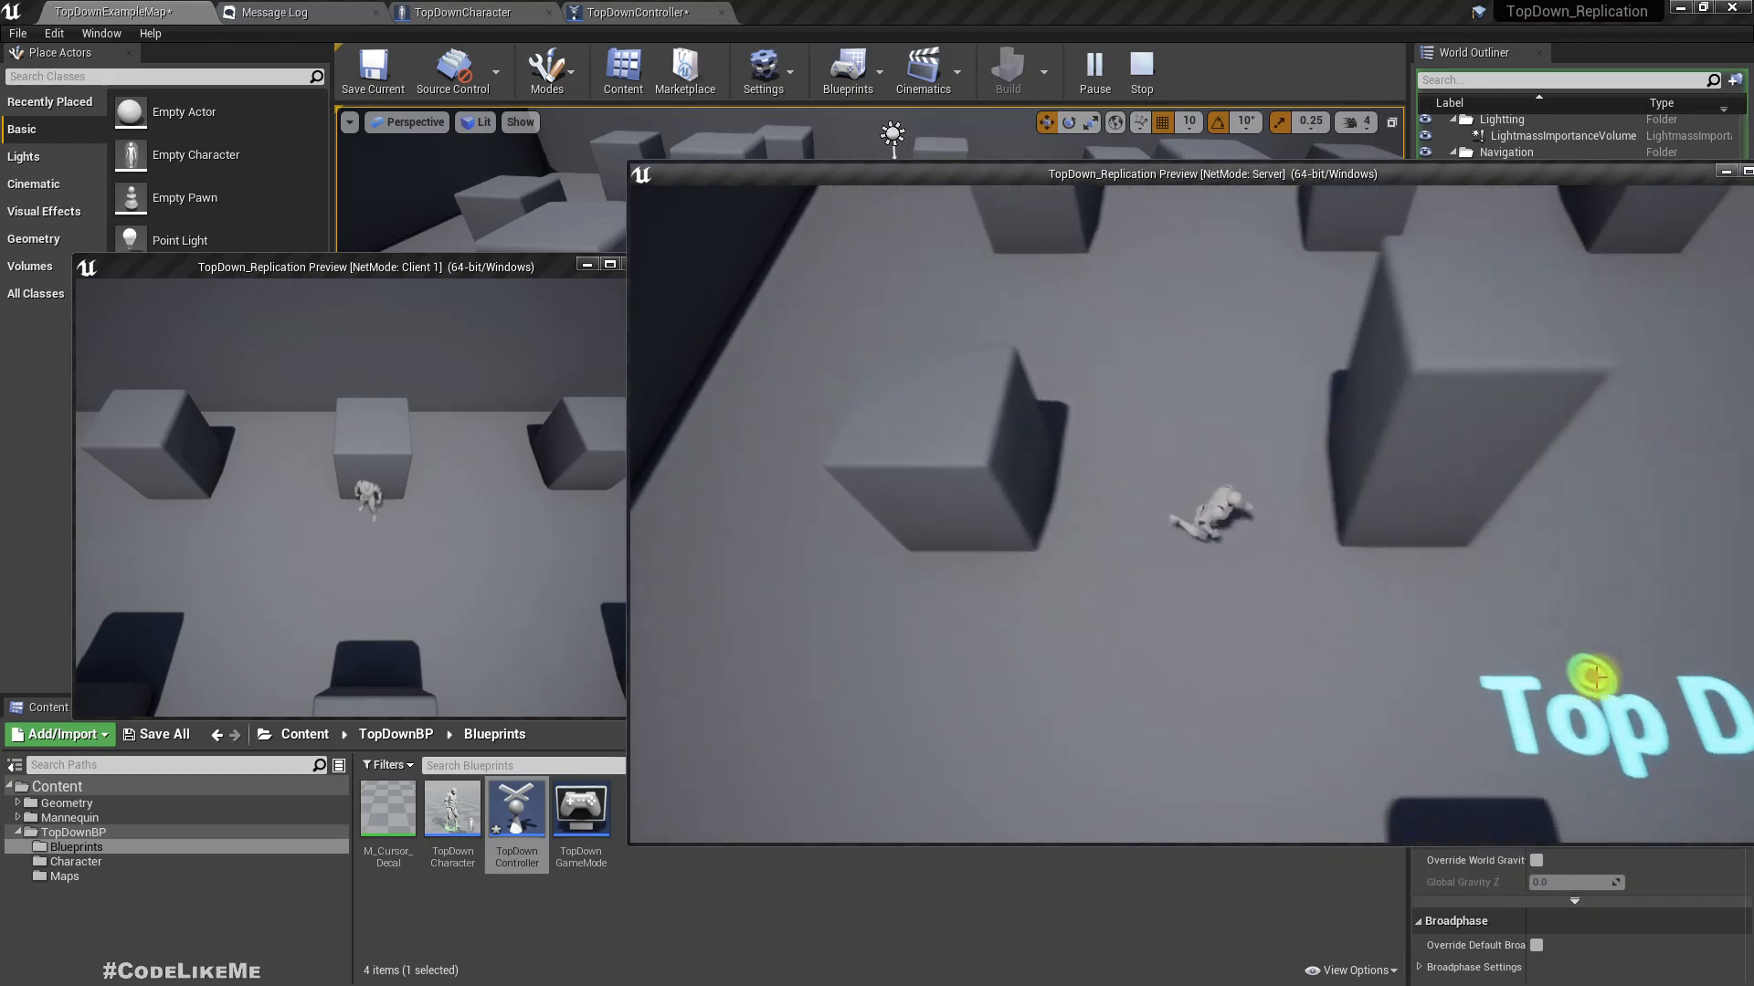
click(1595, 678)
mouse_move(1563, 648)
mouse_down()
mouse_move(1598, 408)
mouse_move(1543, 313)
mouse_move(1350, 264)
mouse_move(1136, 298)
mouse_up()
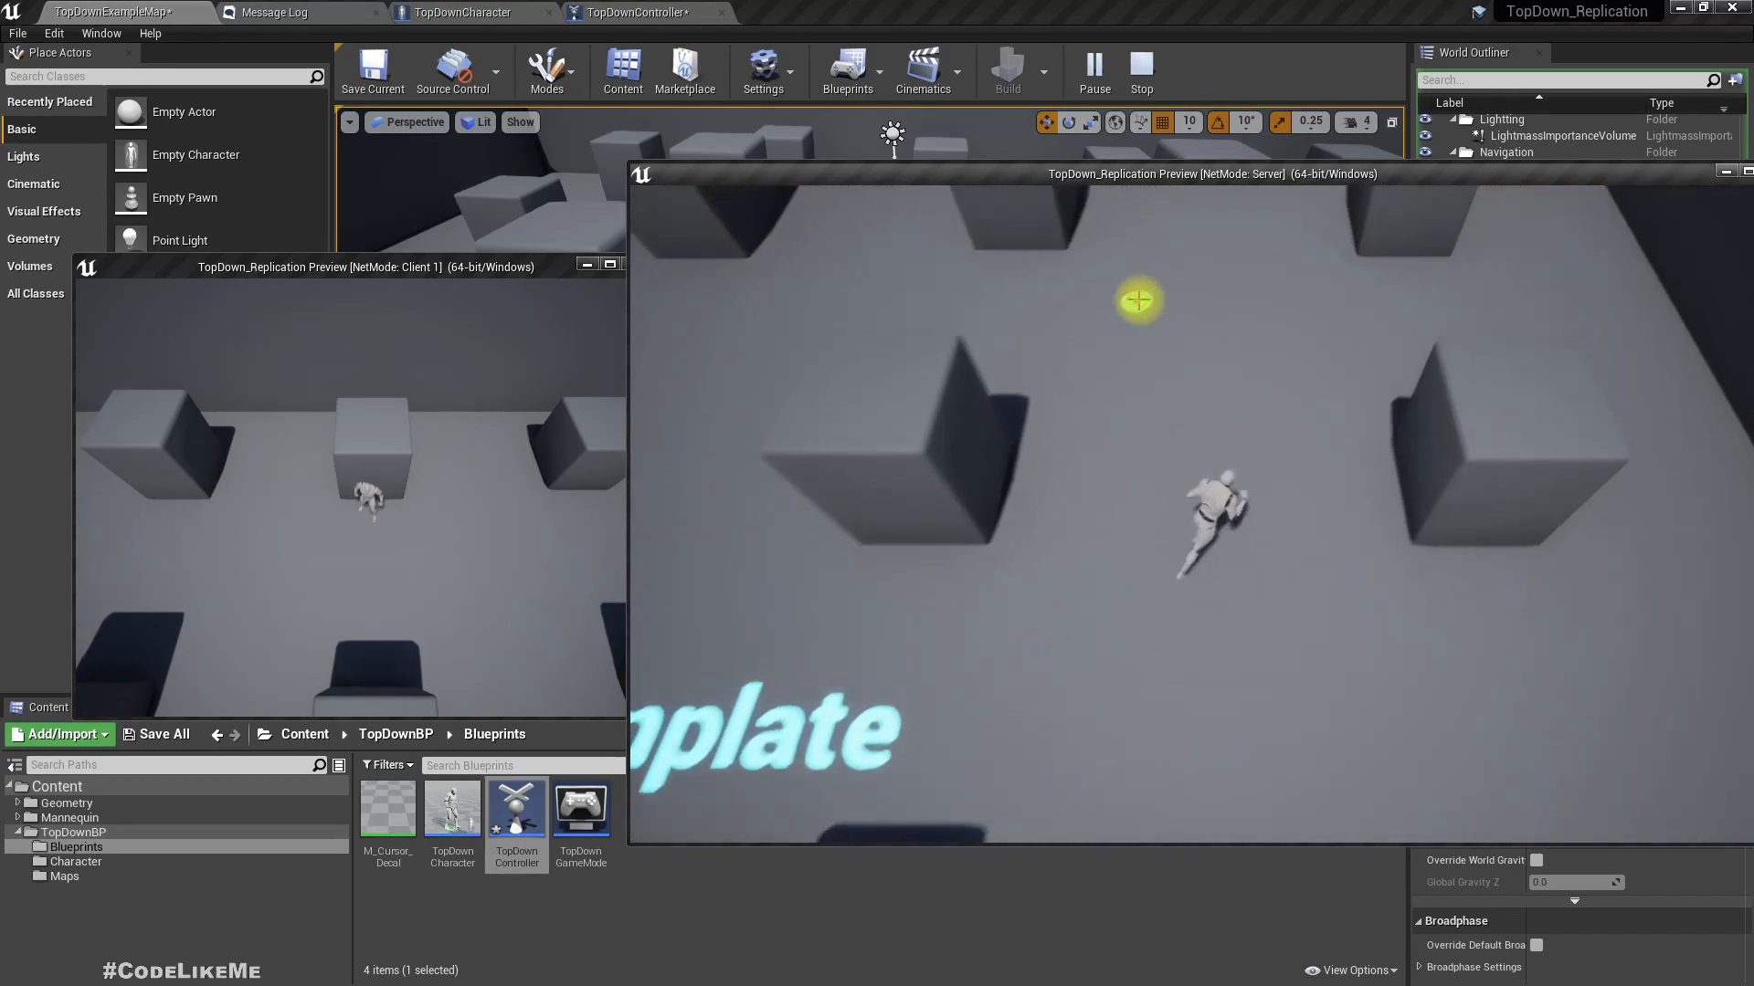
- Try to walk the character in the Client 1 window, and walk the server's character up to the client's character
click(346, 590)
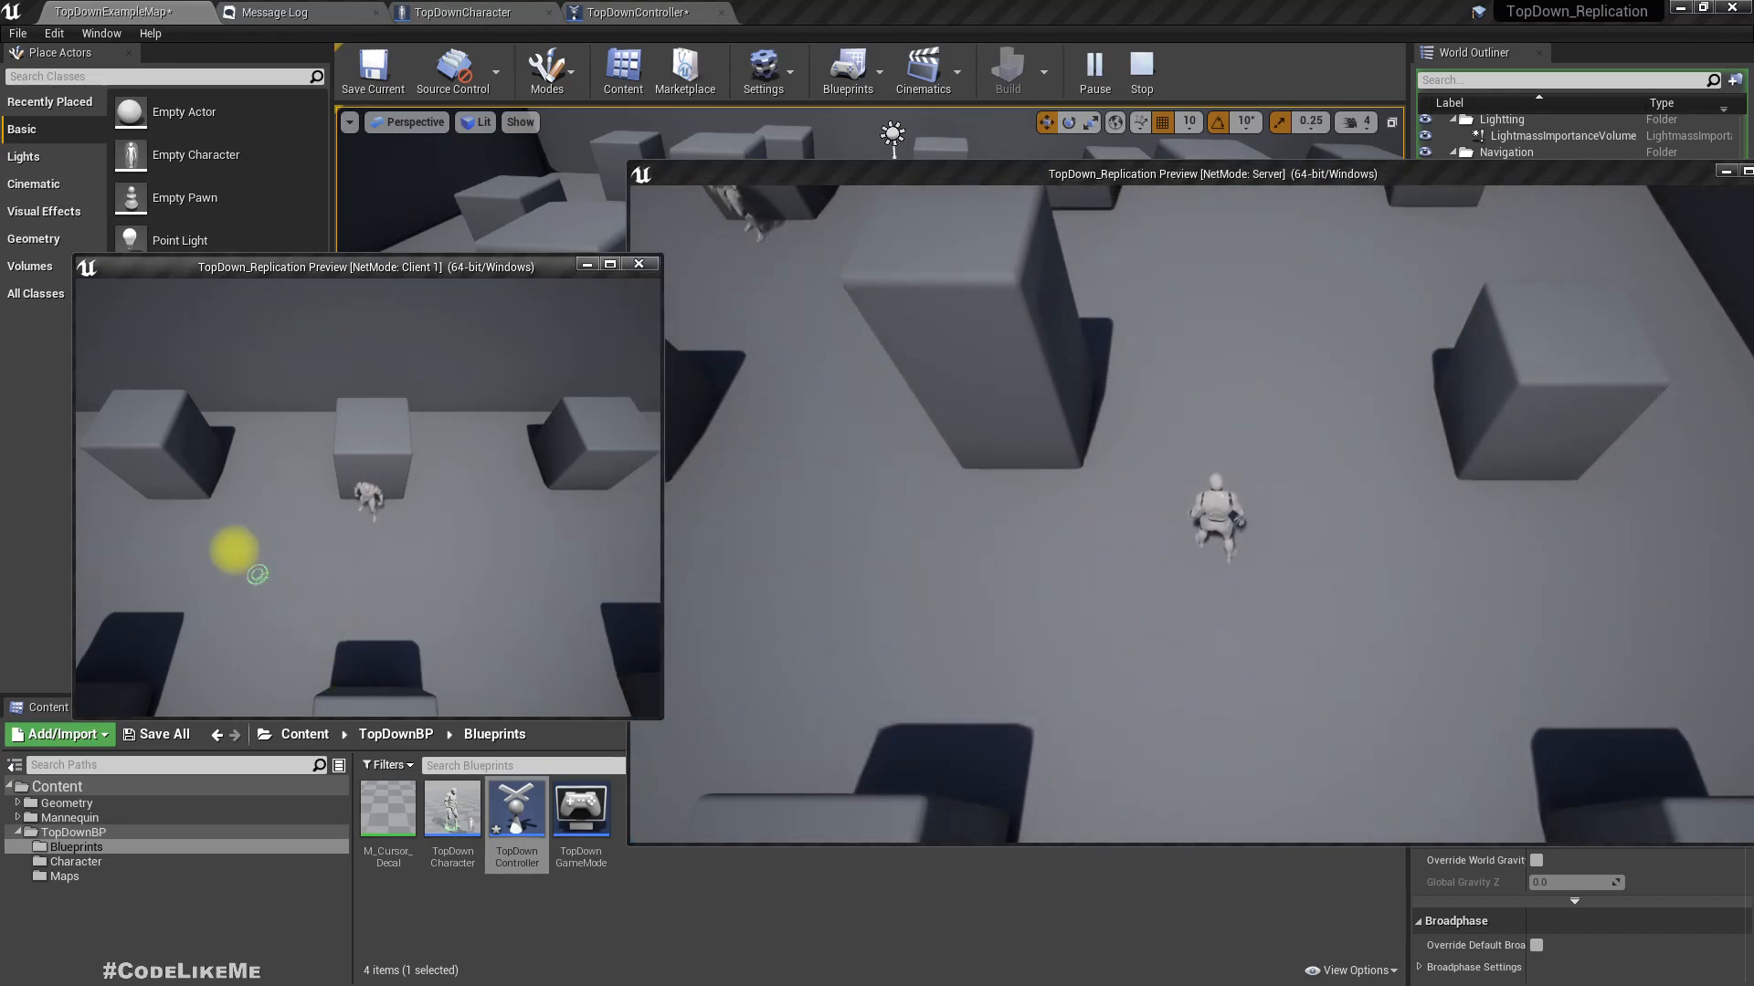
mouse_move(847, 613)
mouse_down()
mouse_move(993, 626)
mouse_move(970, 333)
mouse_move(1219, 461)
mouse_up()
click(1318, 608)
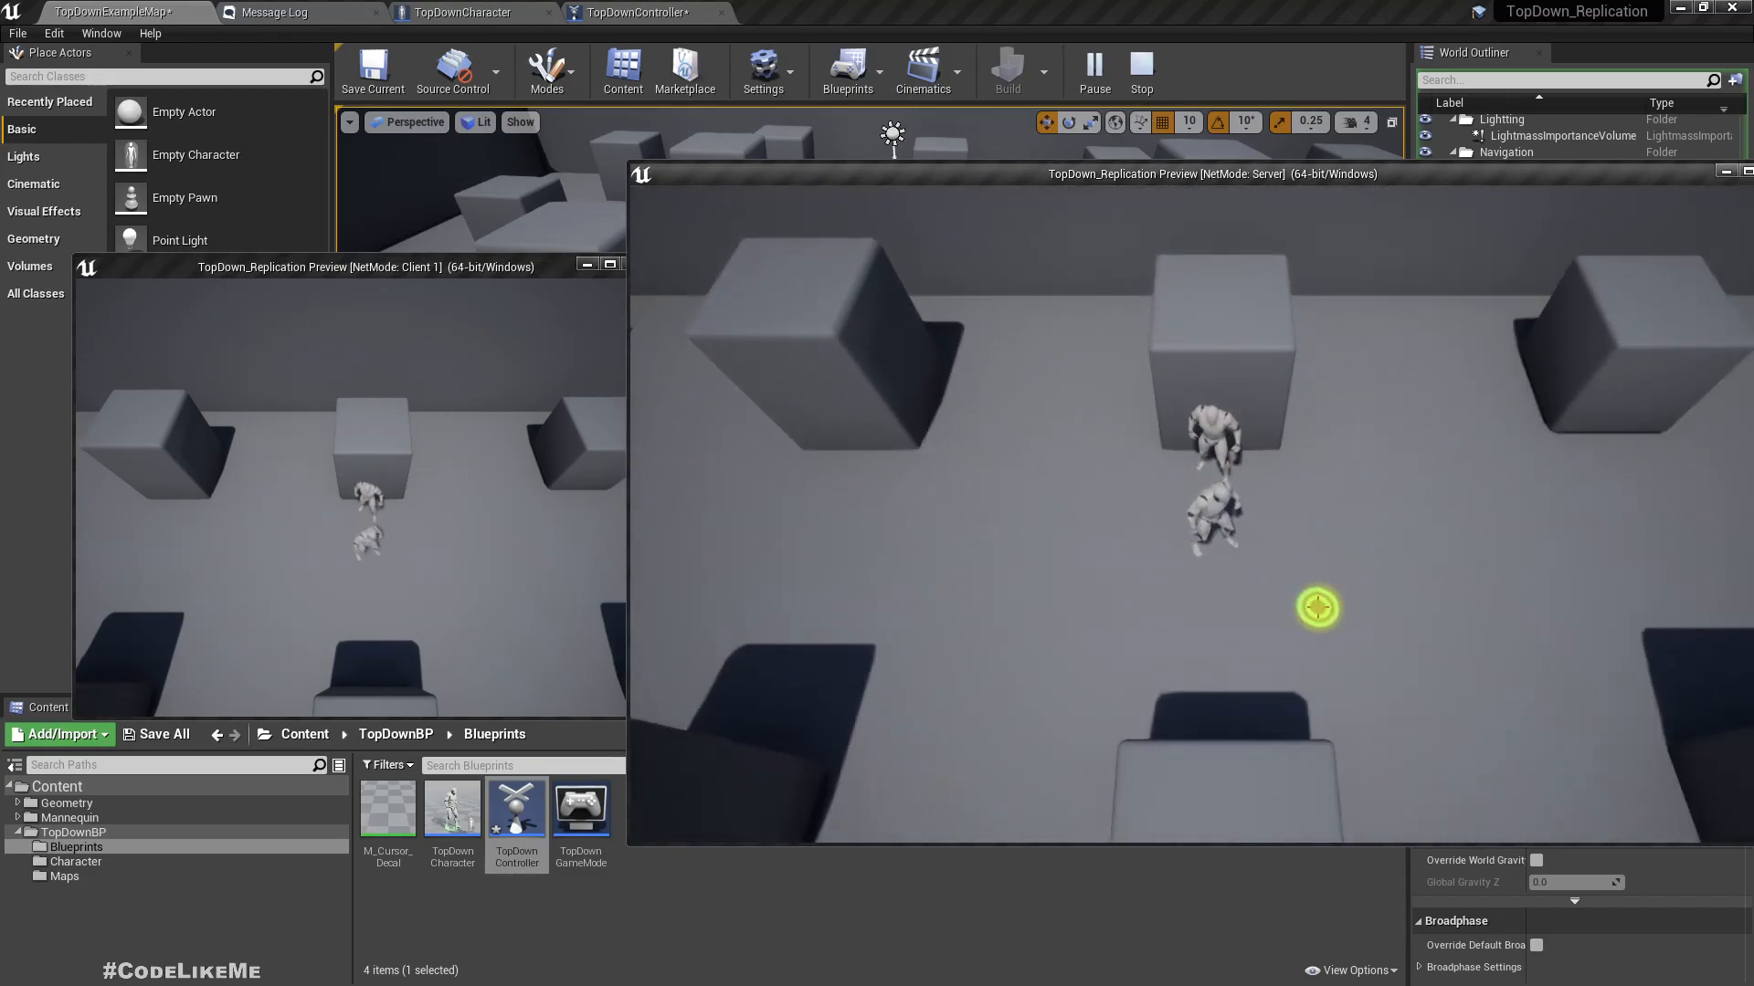
- Walk the server's character away from the client's character, try walking in the Client 1 window, and end the play session
click(1480, 676)
click(1252, 716)
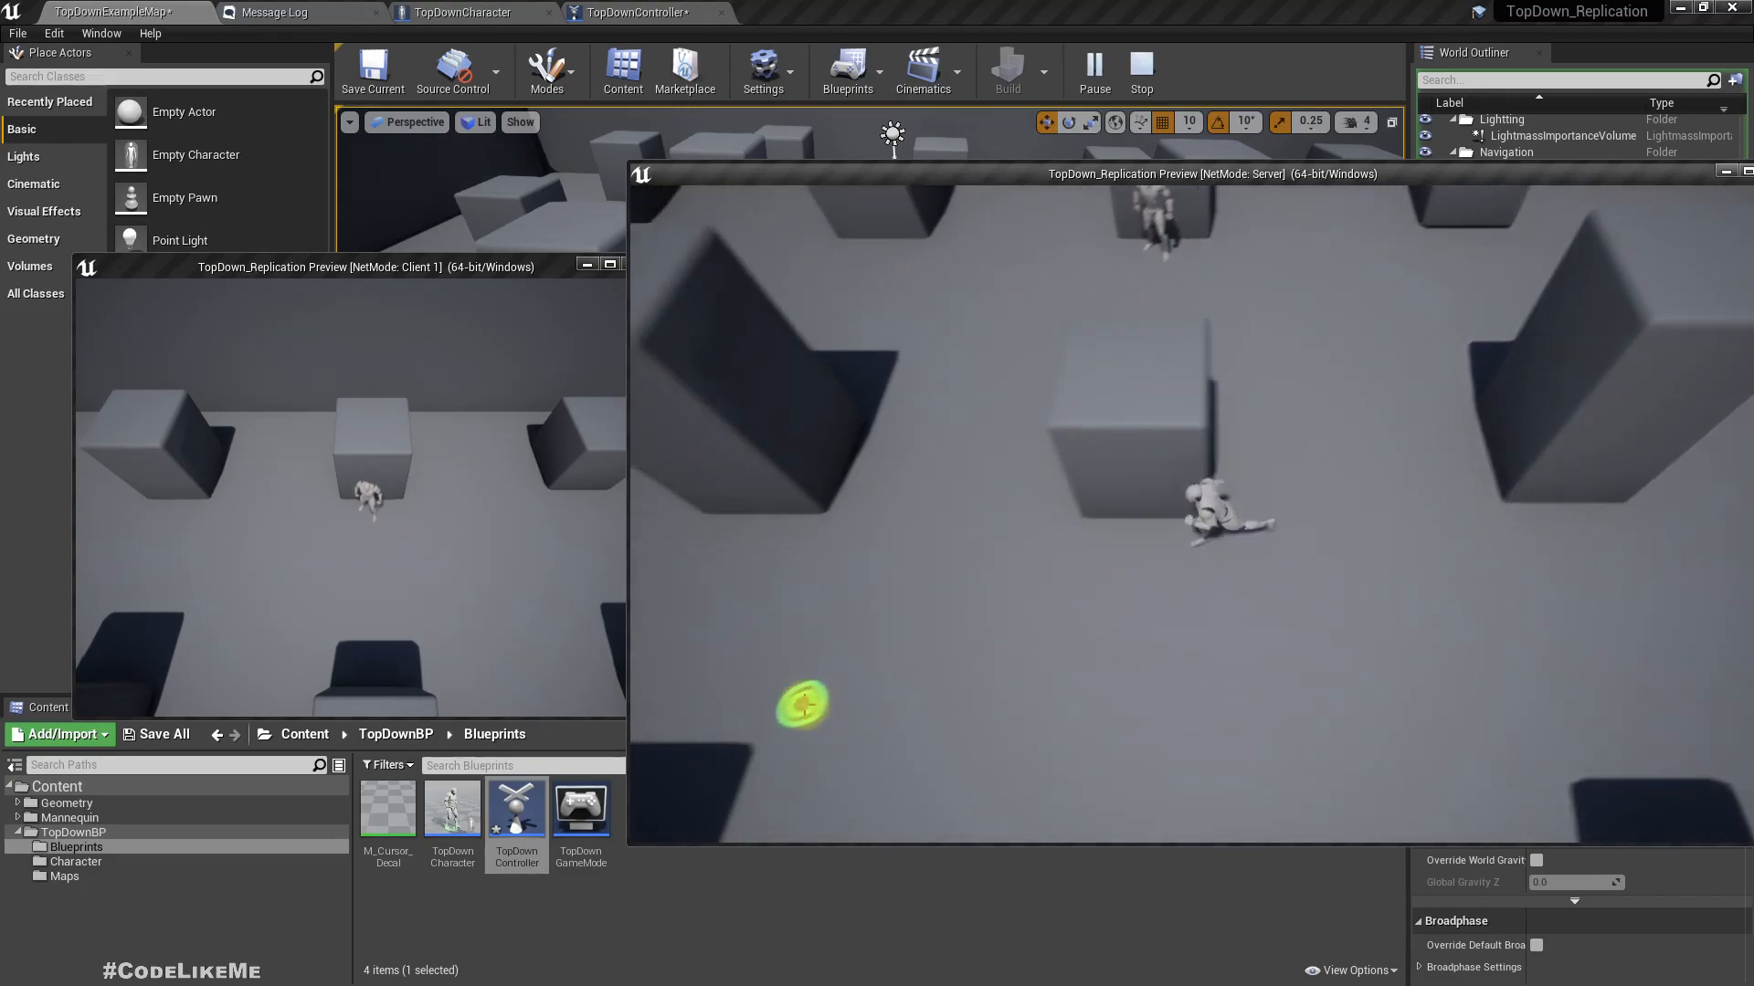
click(239, 621)
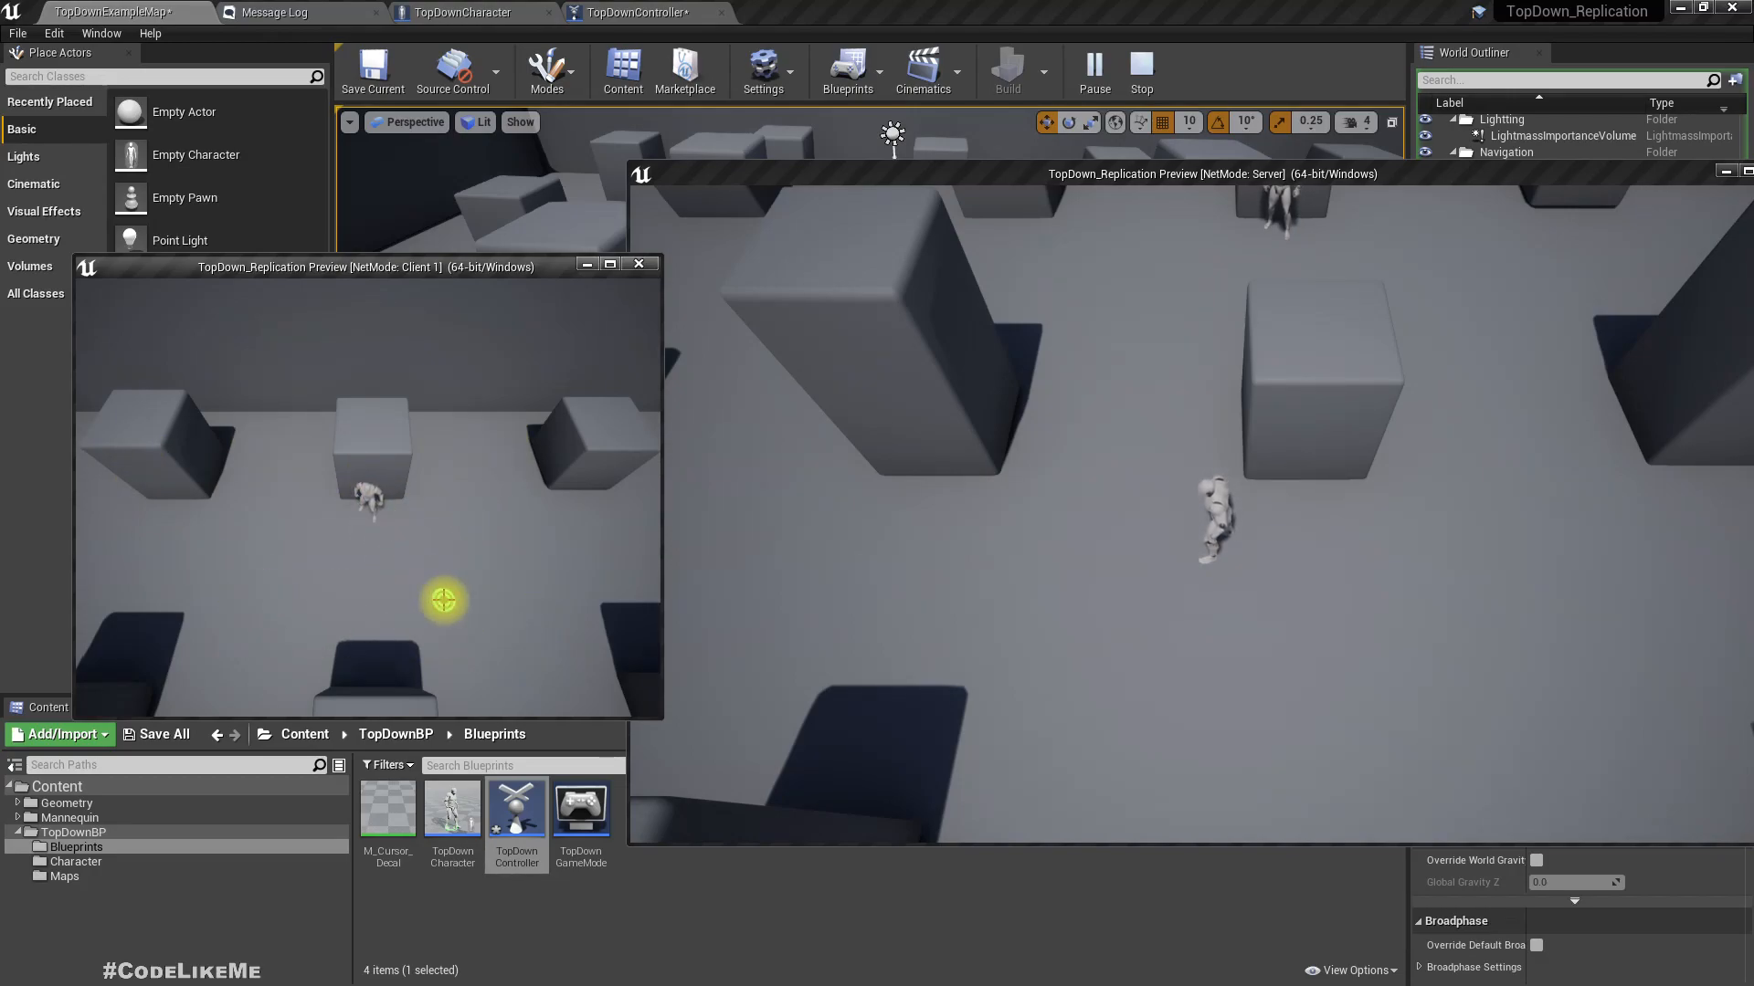
key(Escape)
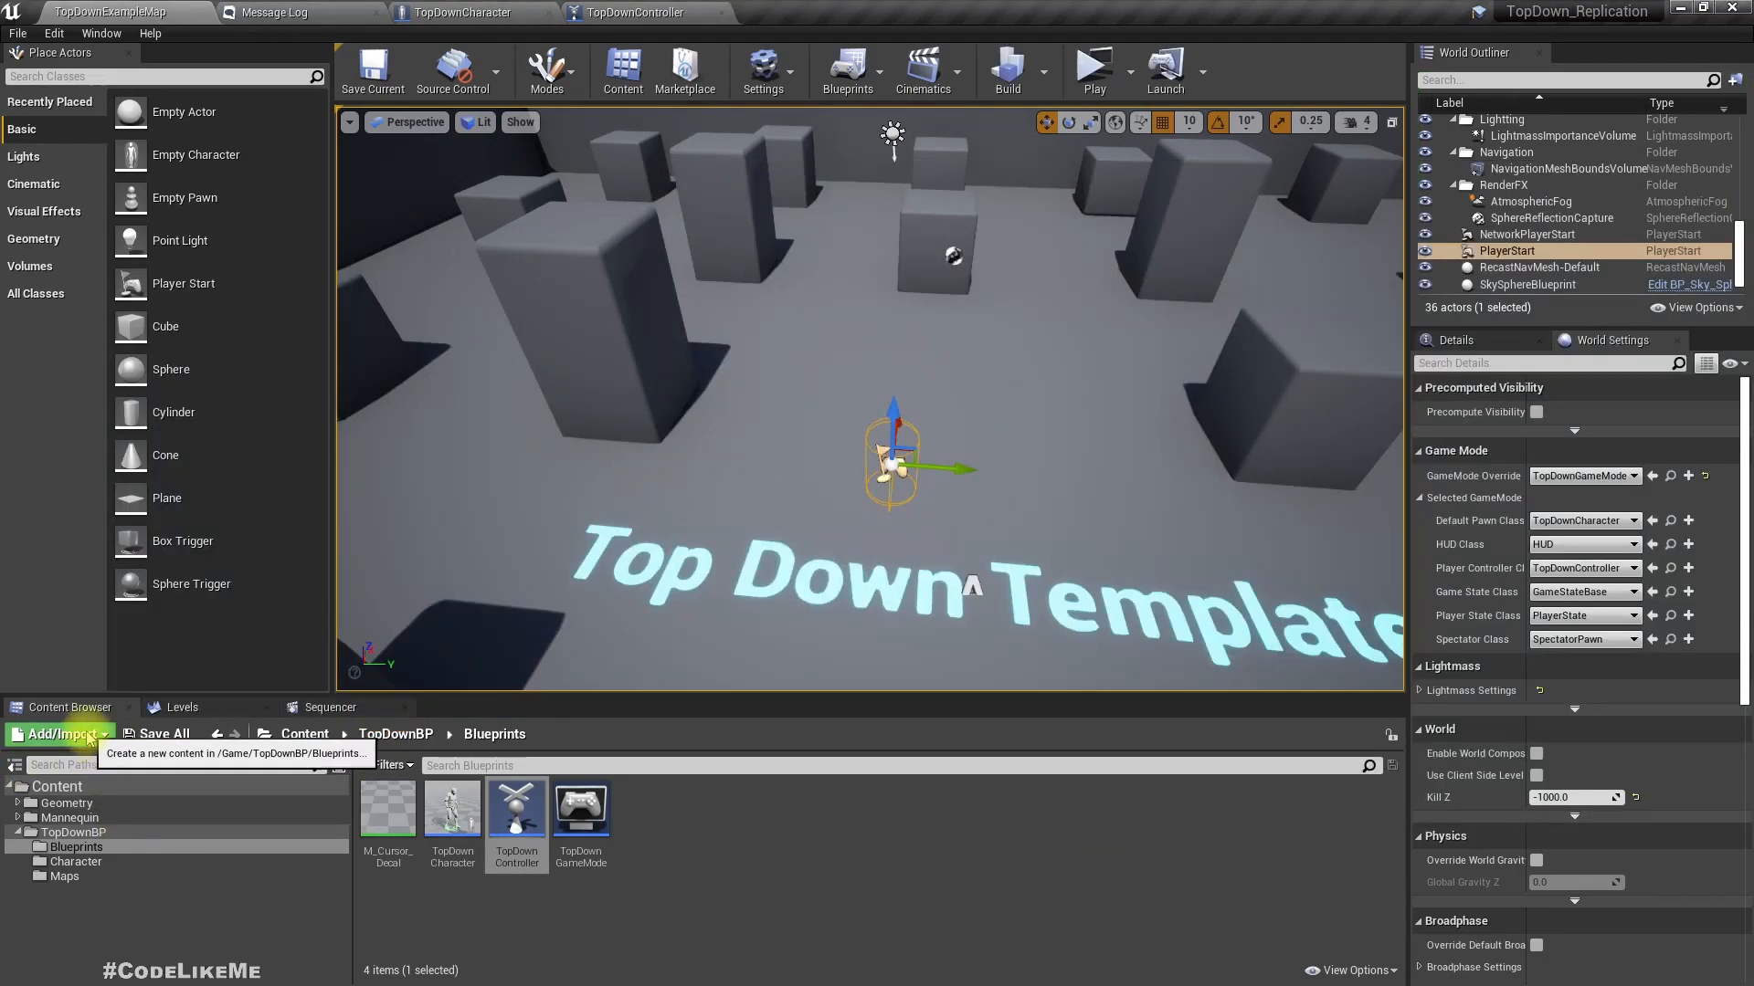
- Add the Third Person blueprint feature pack to the project
click(62, 735)
mouse_move(88, 660)
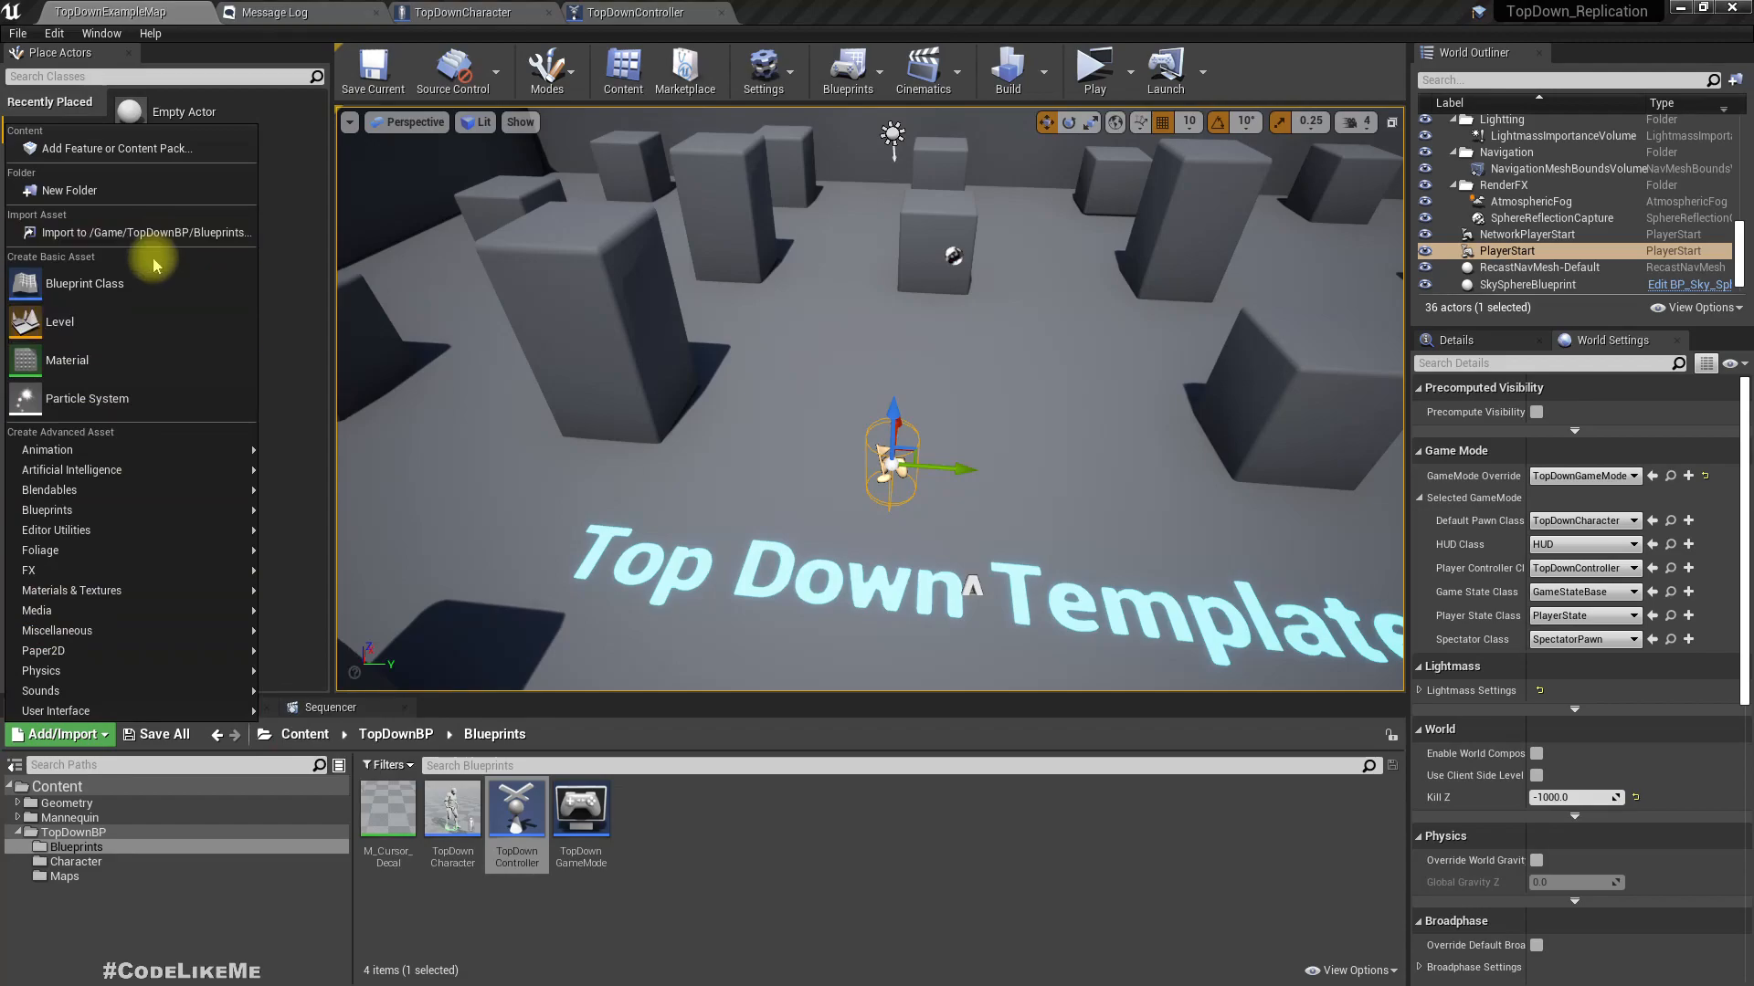
click(96, 150)
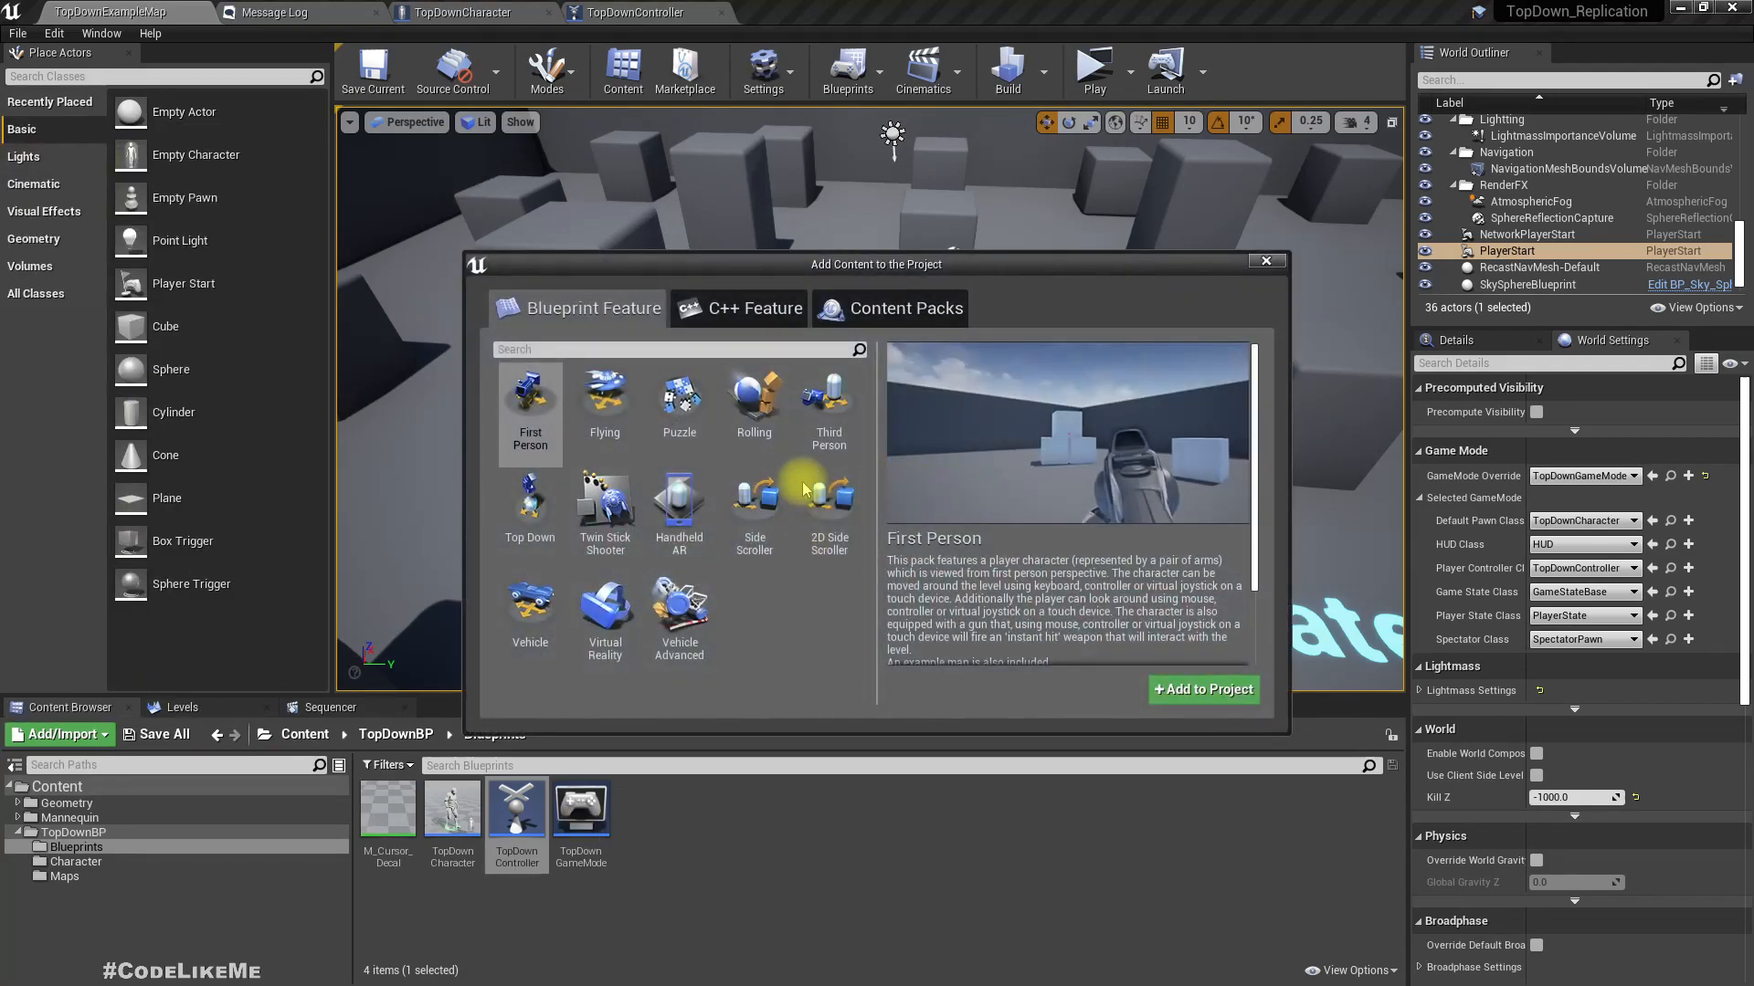
click(828, 411)
click(1173, 689)
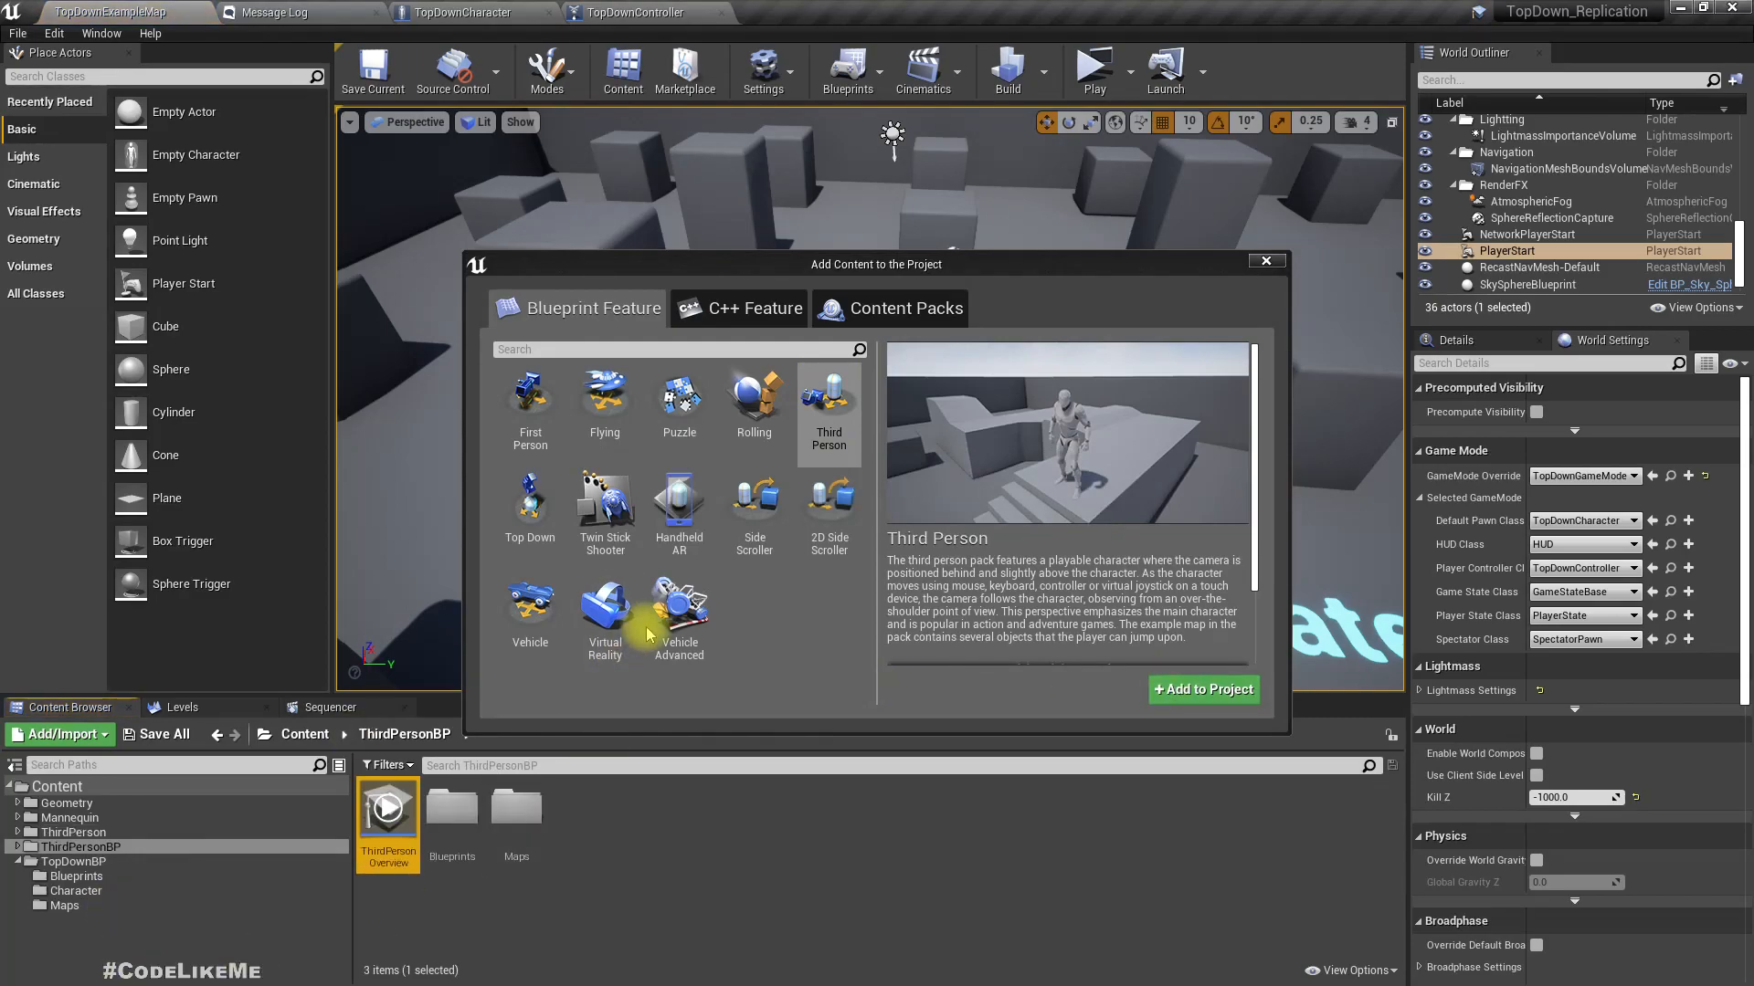
click(1266, 265)
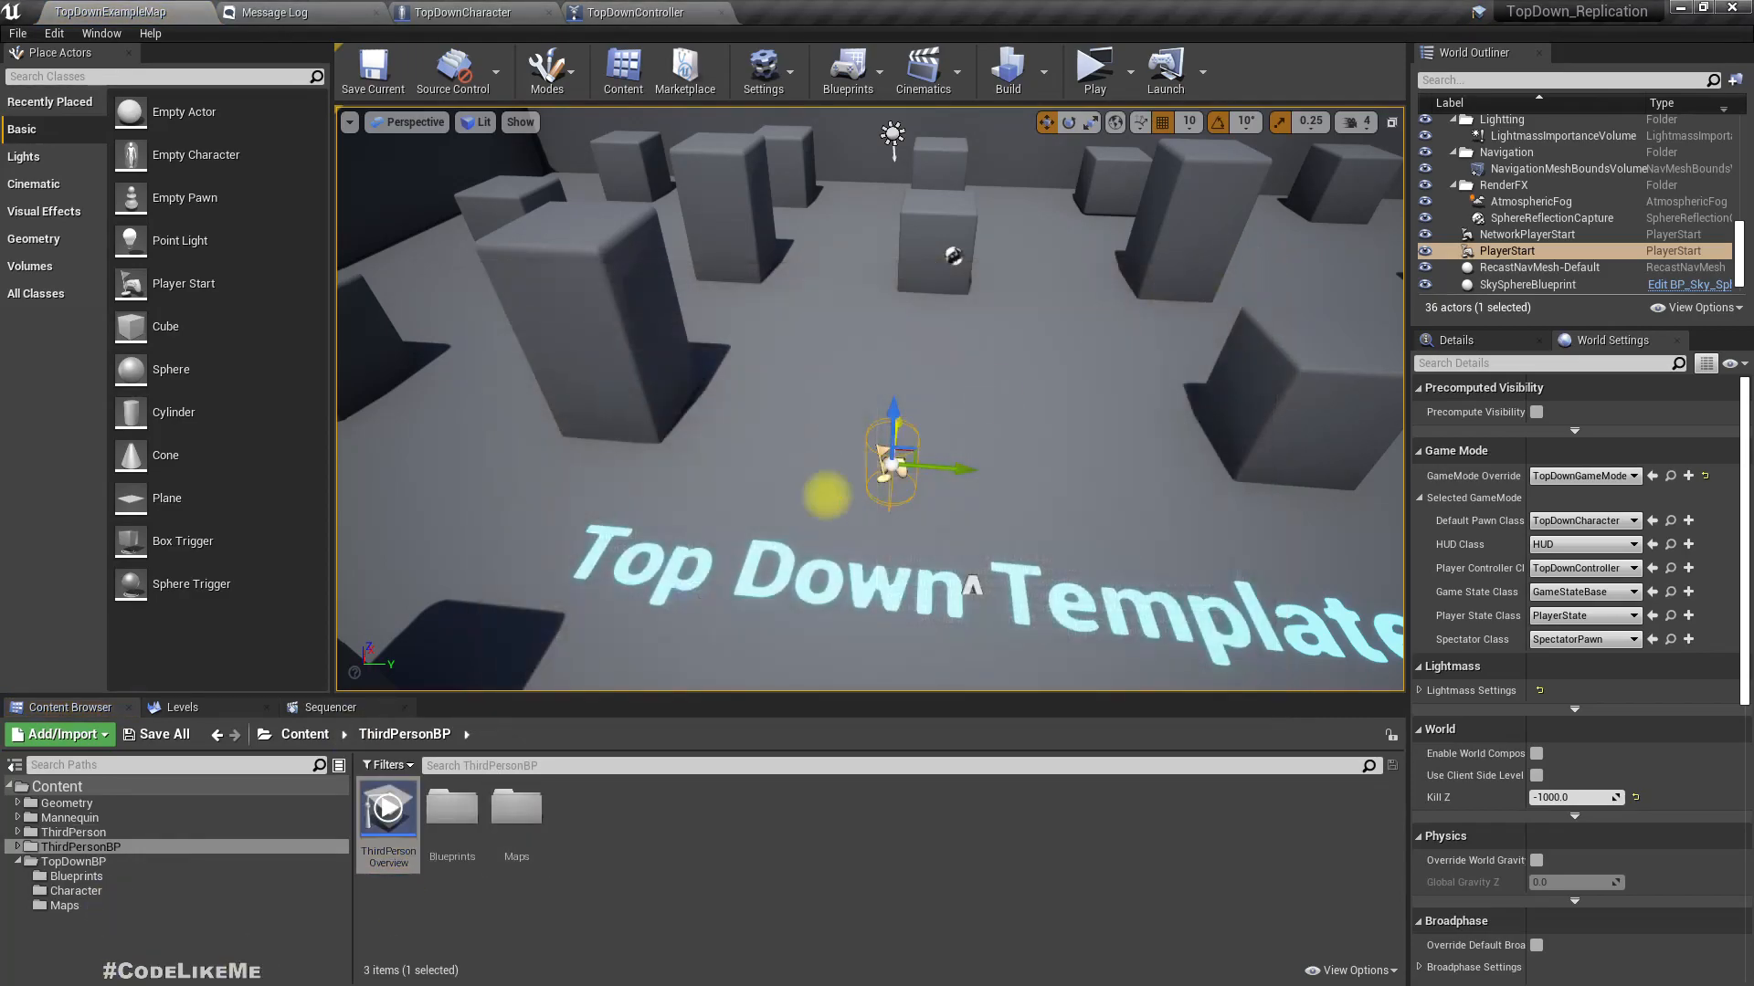
- Set the level's GameMode Override to ThirdPersonGameMode and start the game
click(1587, 476)
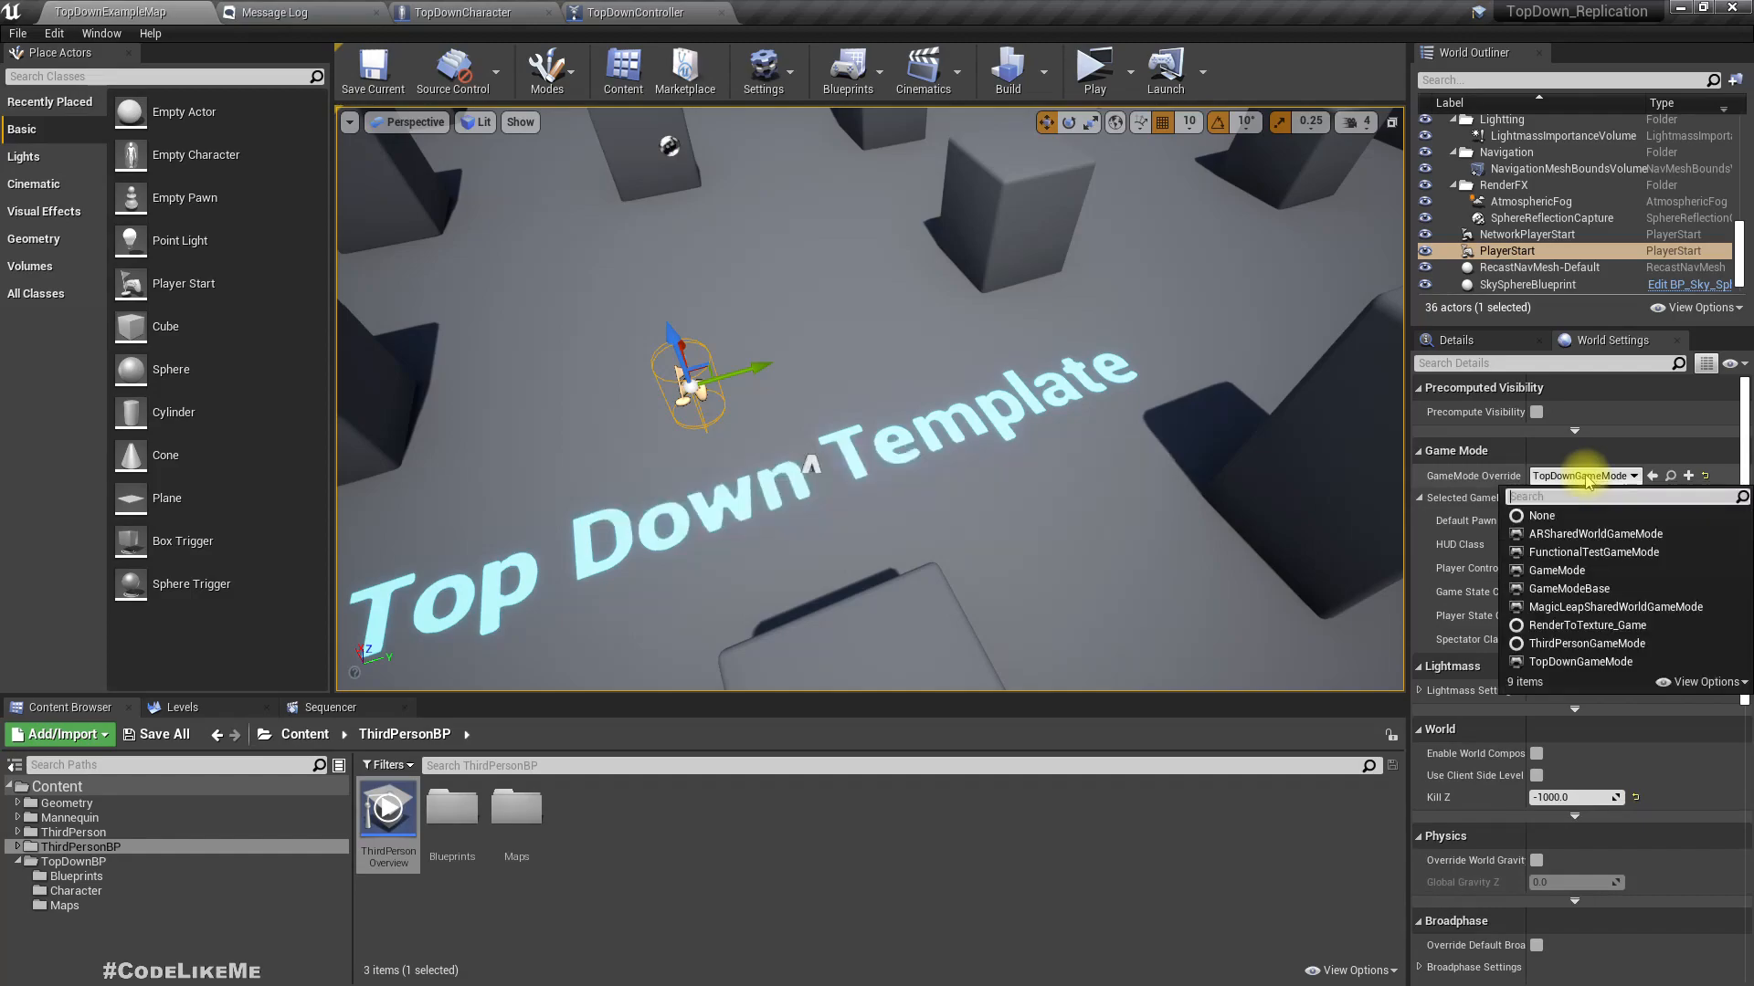
click(1569, 645)
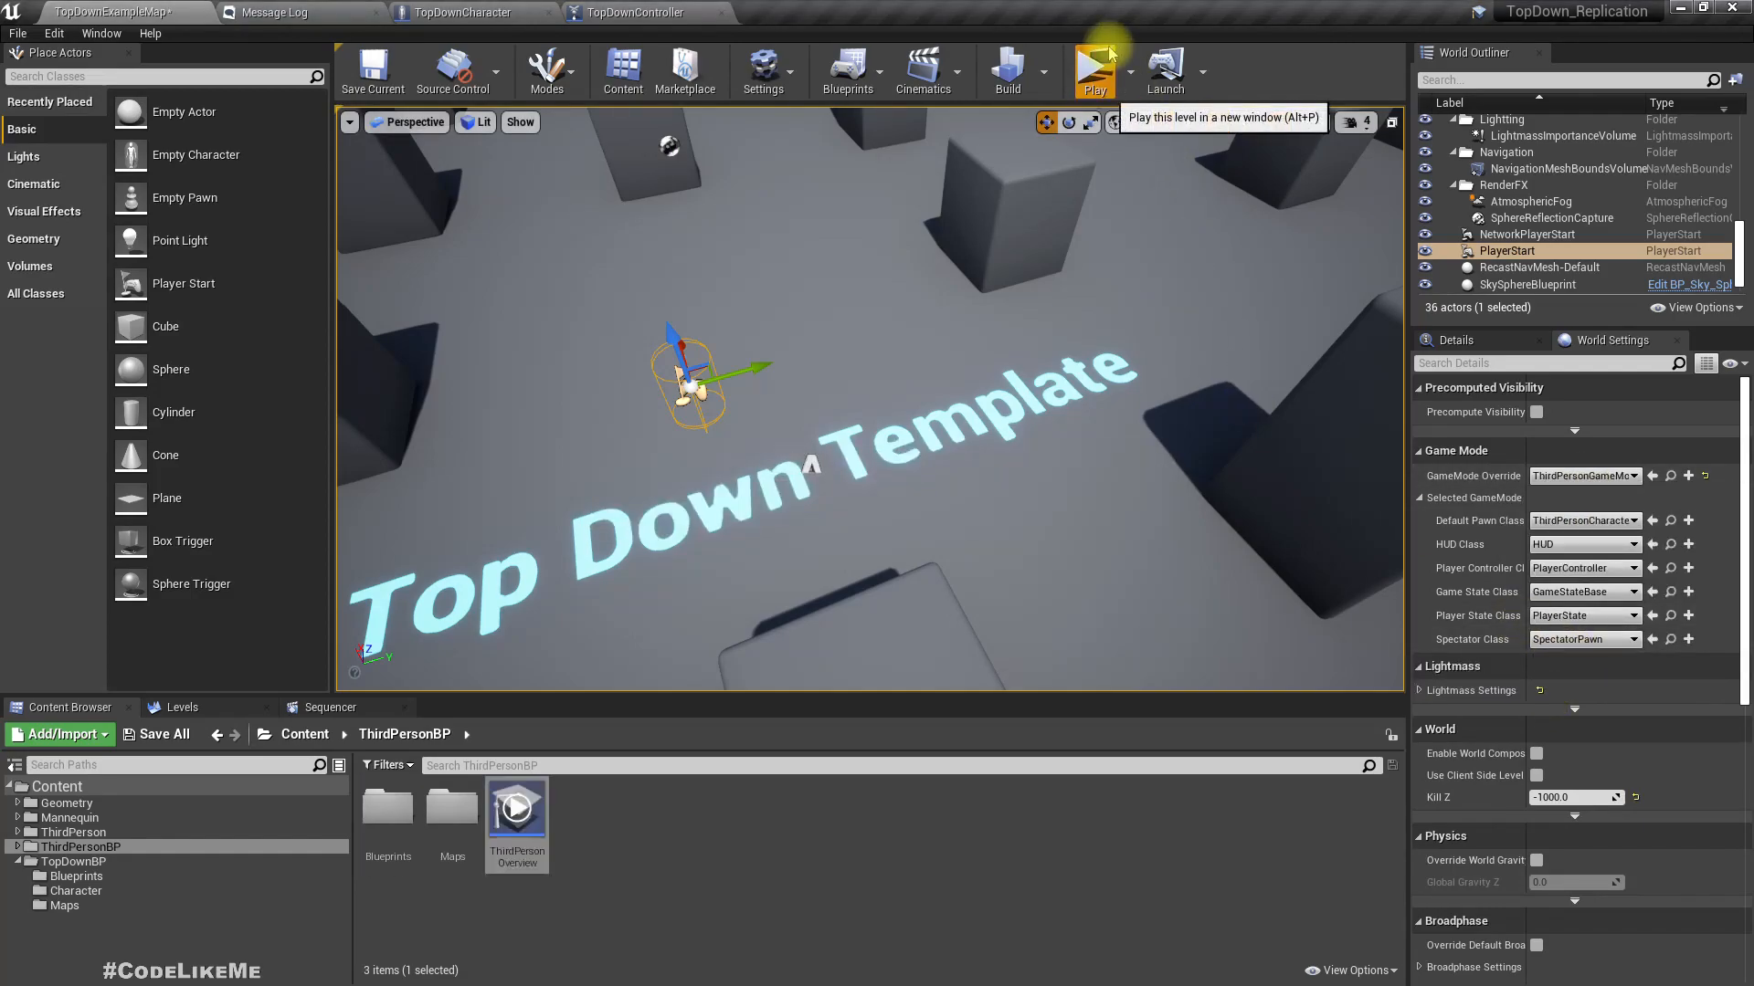
click(1096, 56)
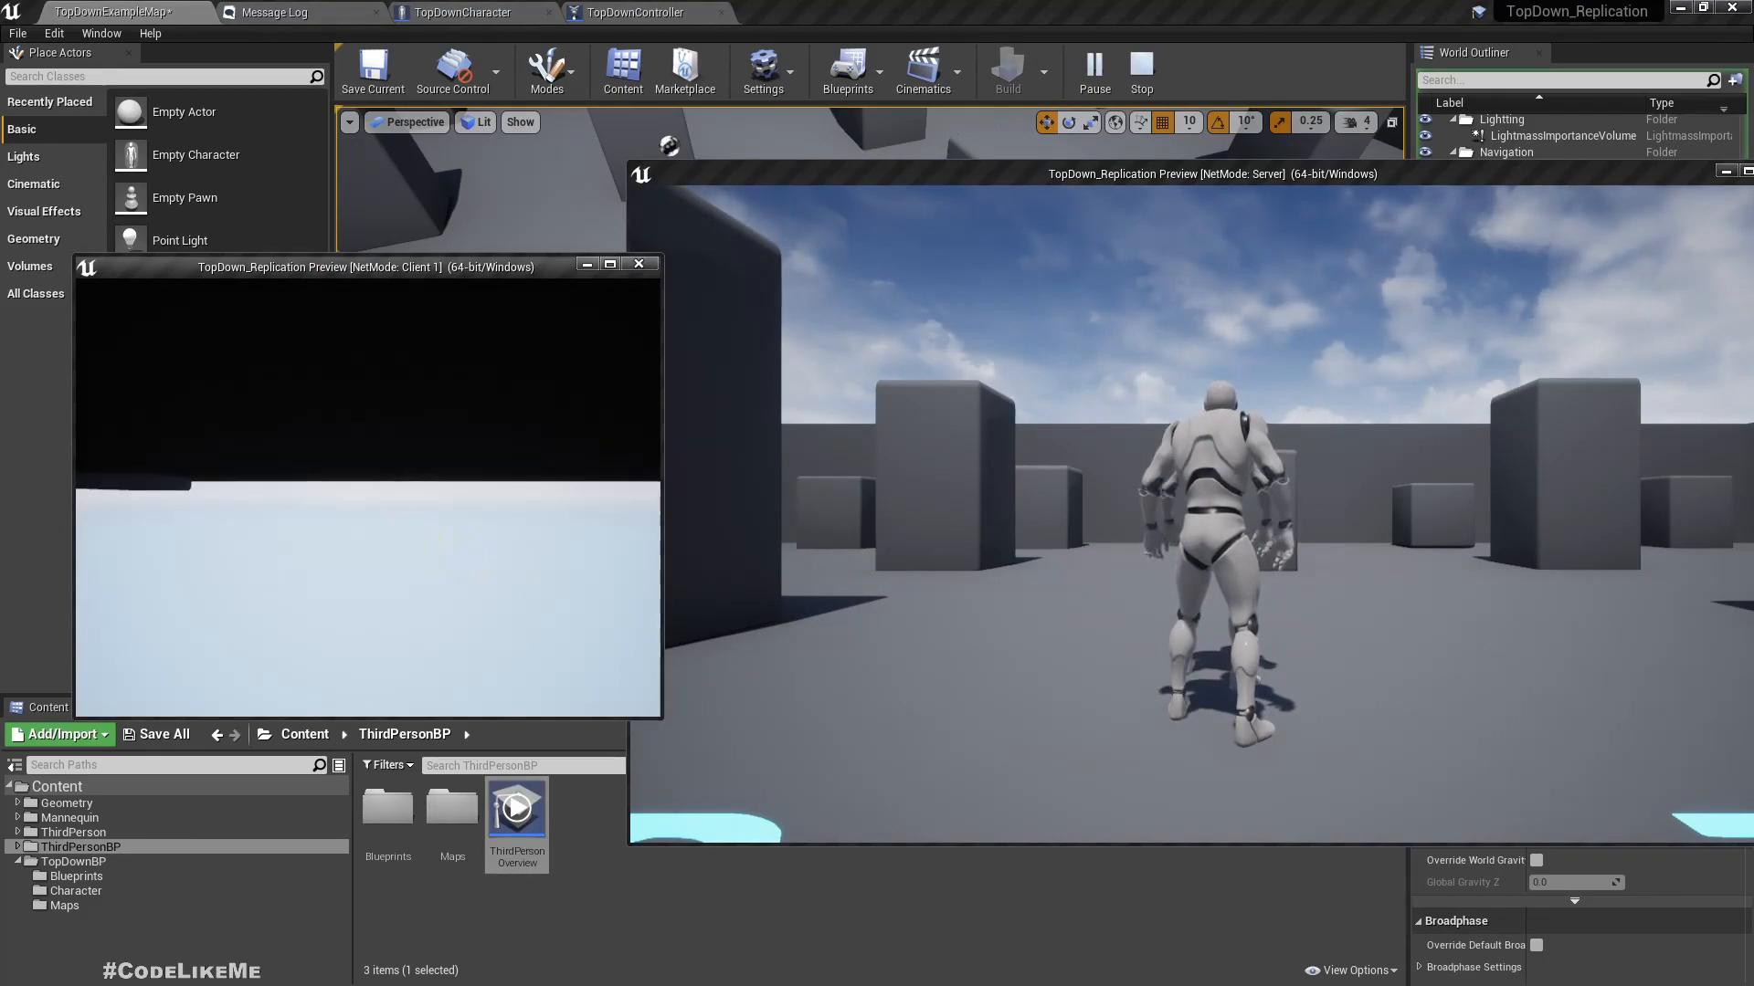
- Run the third-person character around in the Client 1 preview window to test its movement replication
key(w)
key(d)
key(s)
key(a)
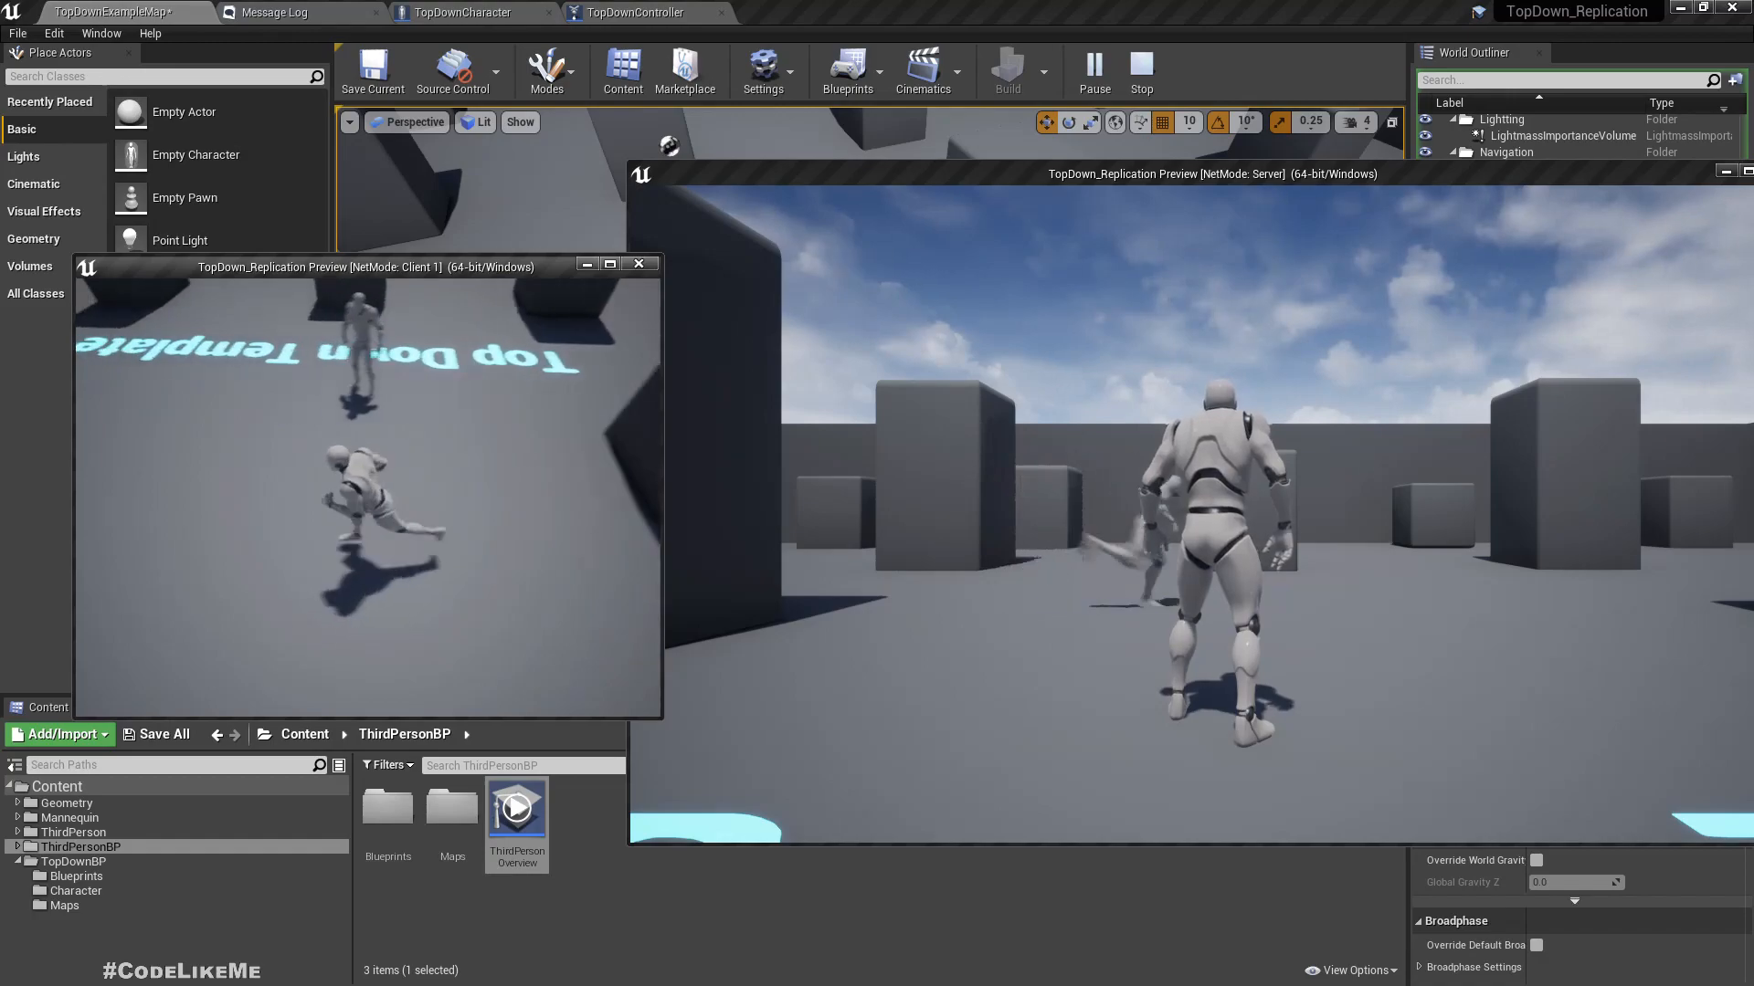
key(w)
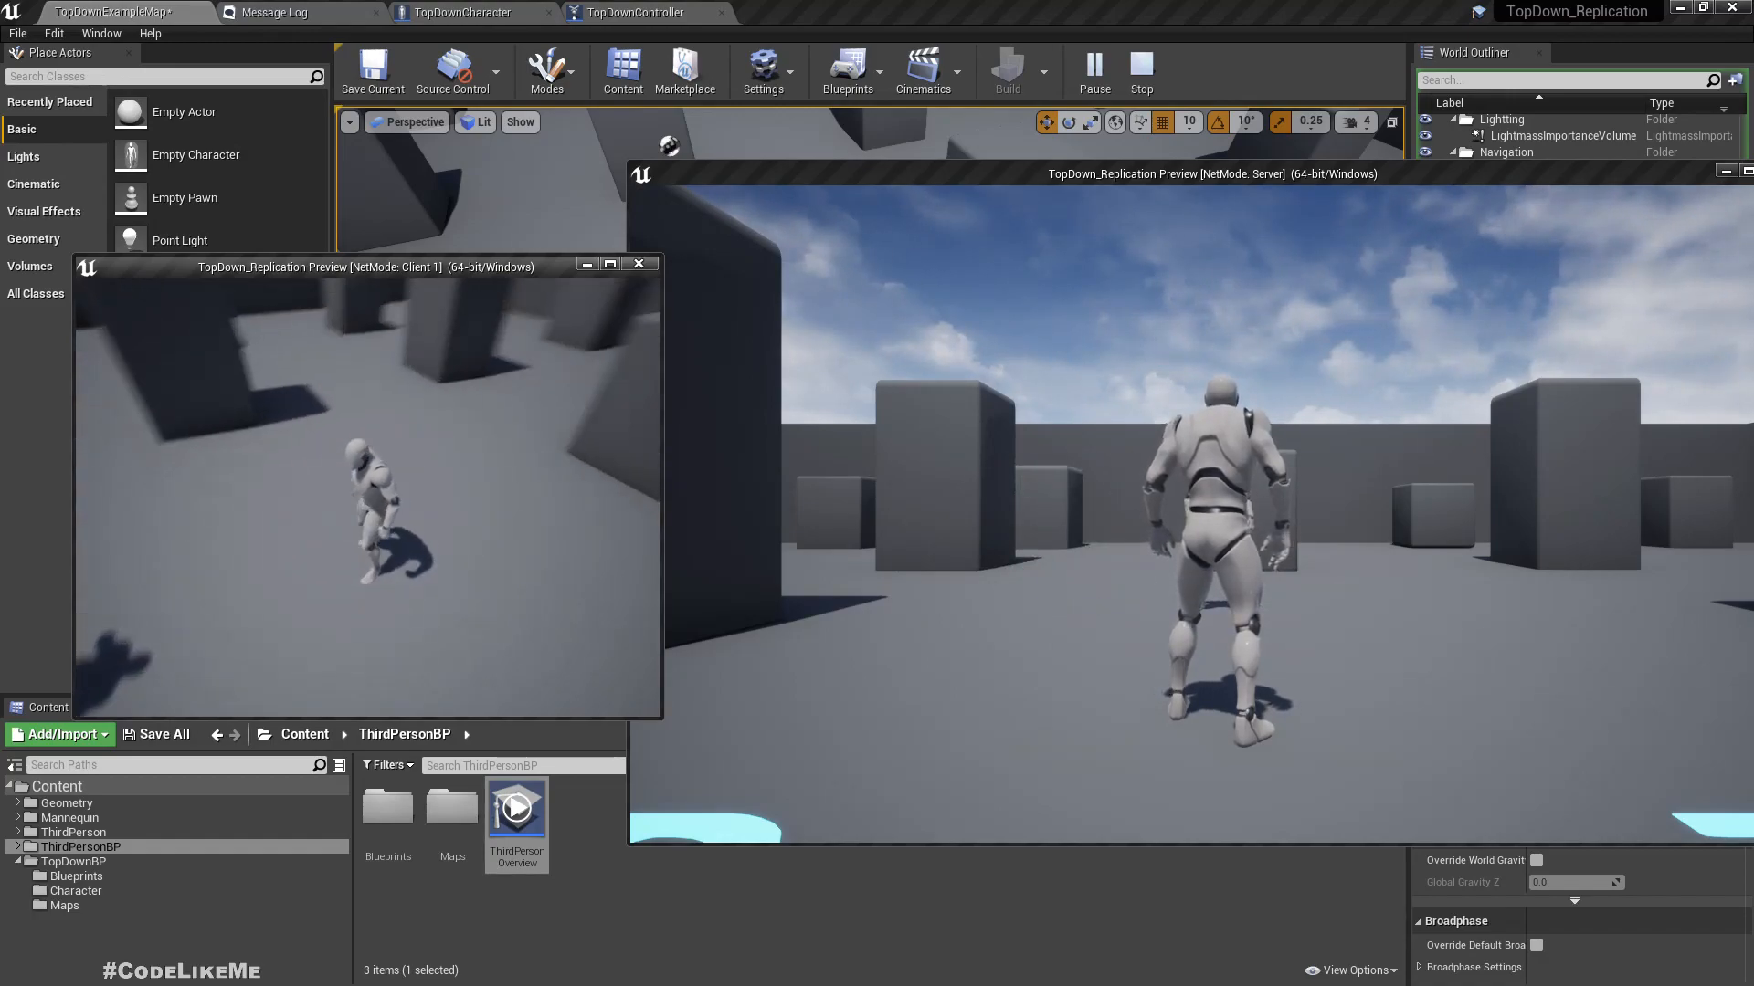
- Run the server's character up to the client's character in the Server preview, and end the play session
click(569, 627)
click(822, 593)
key(w)
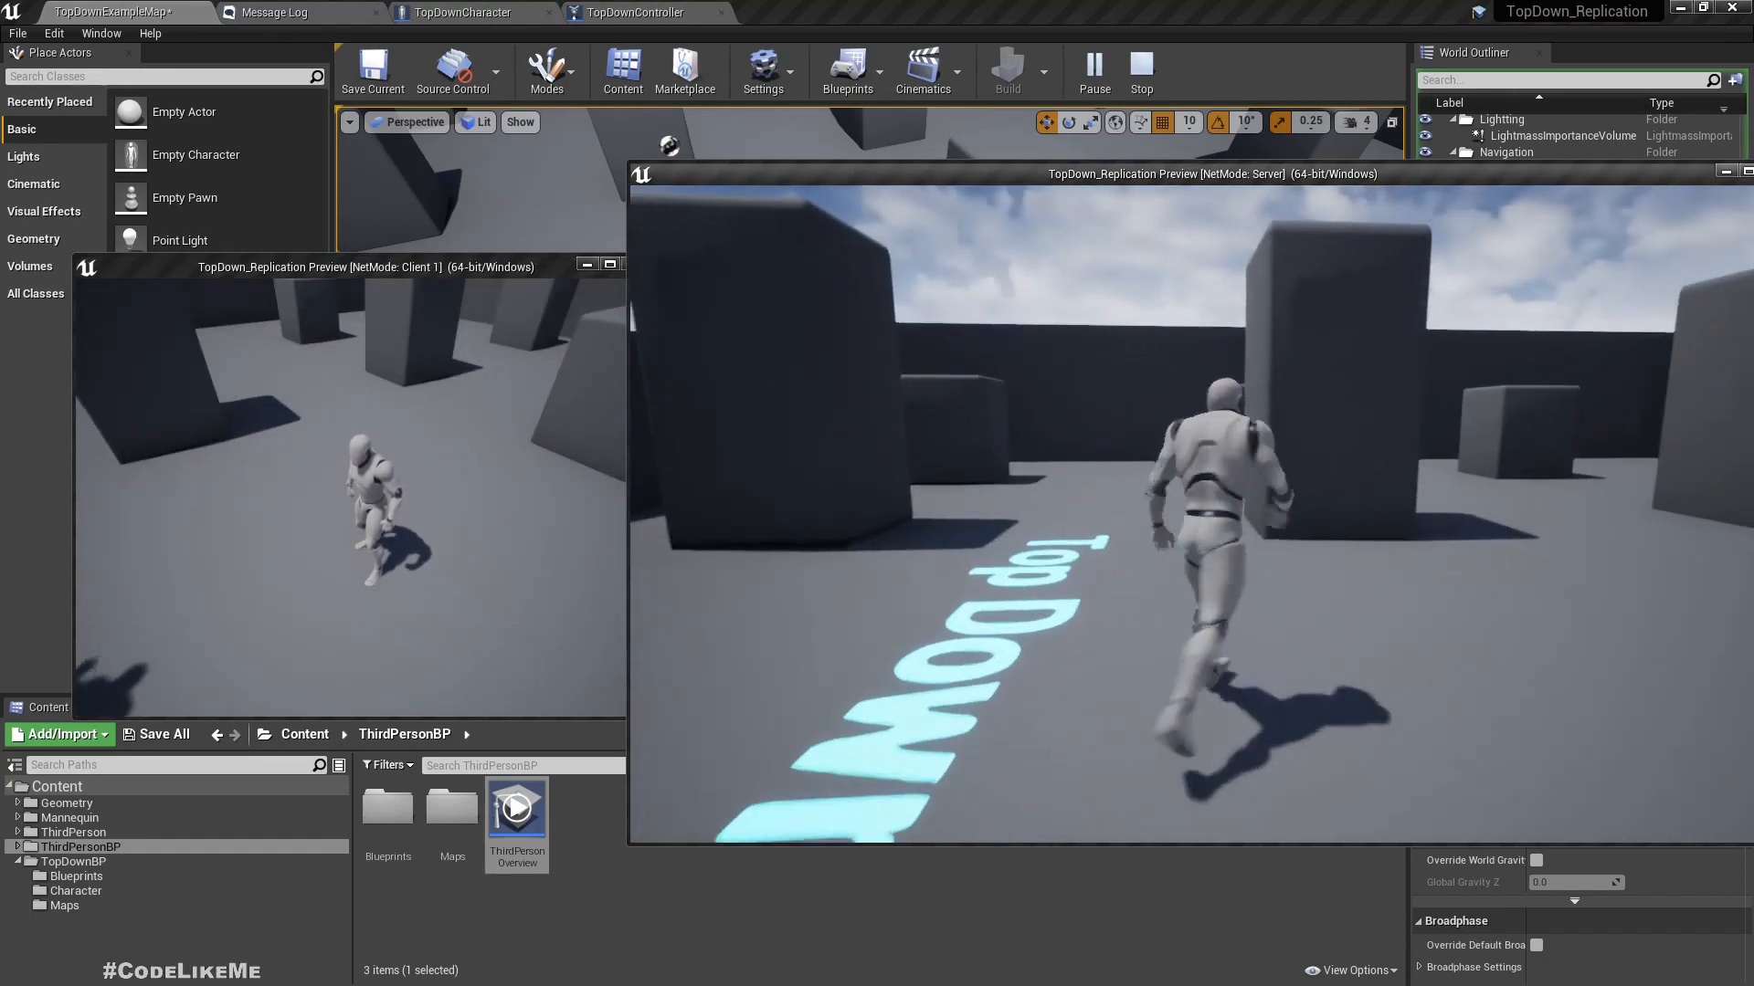
key(w)
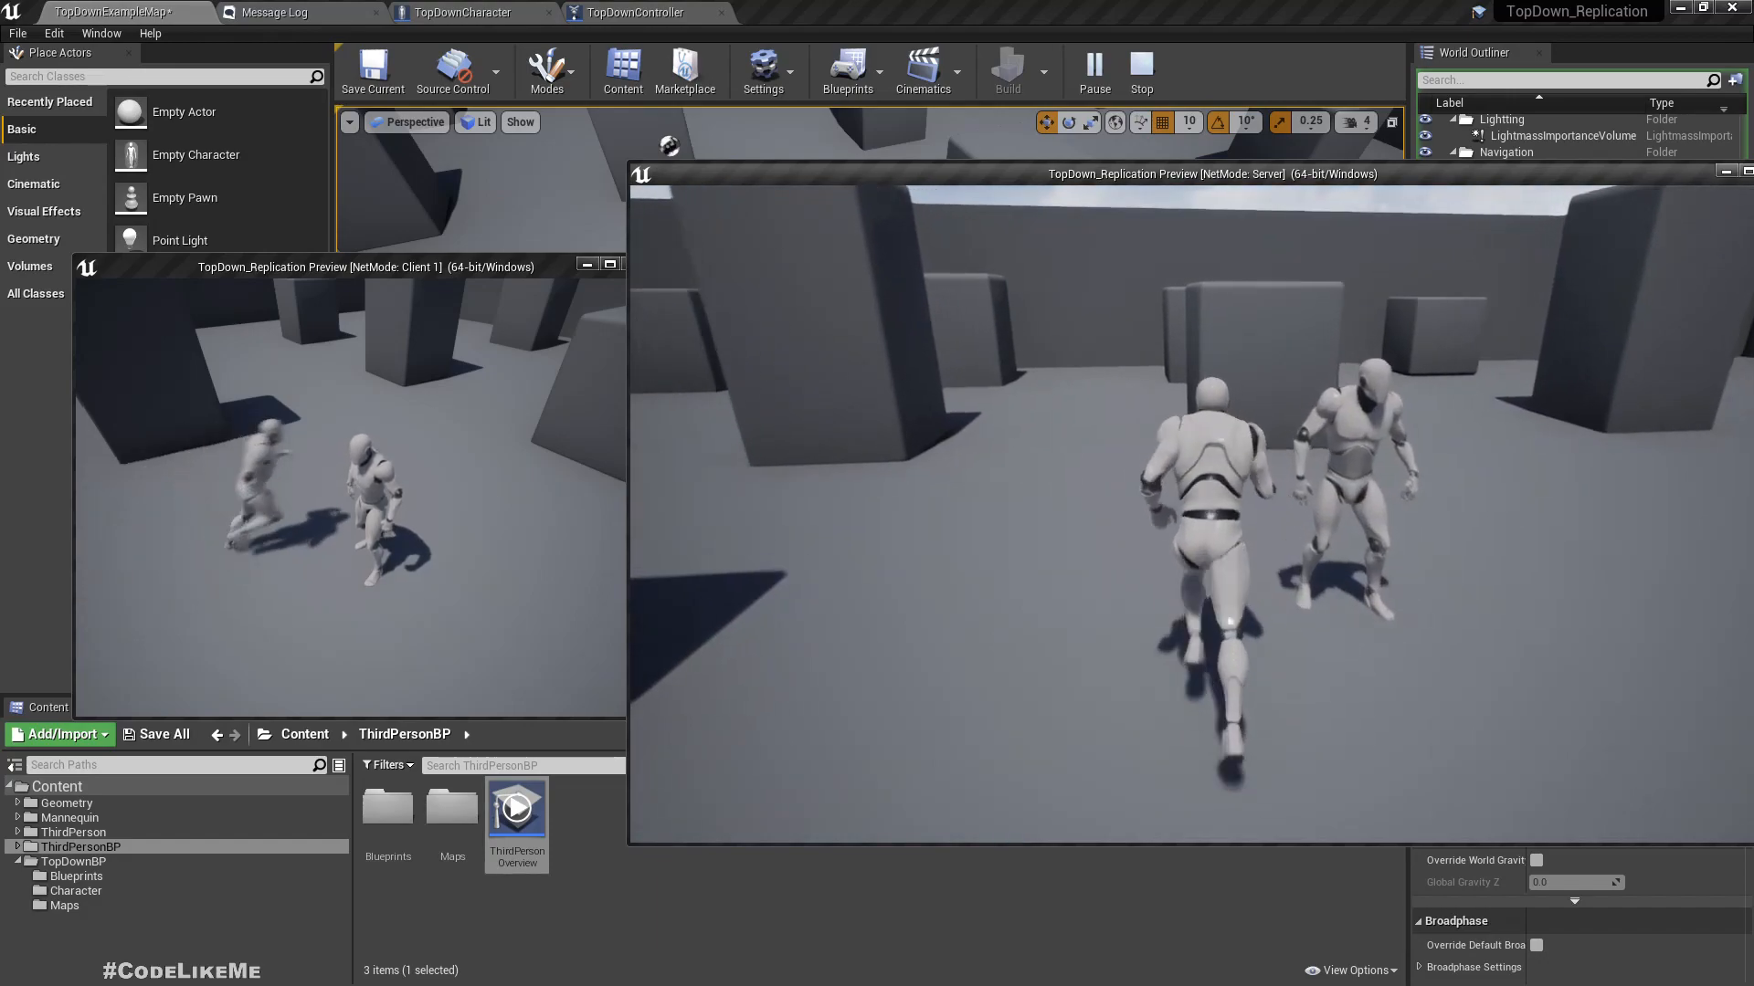
key(s)
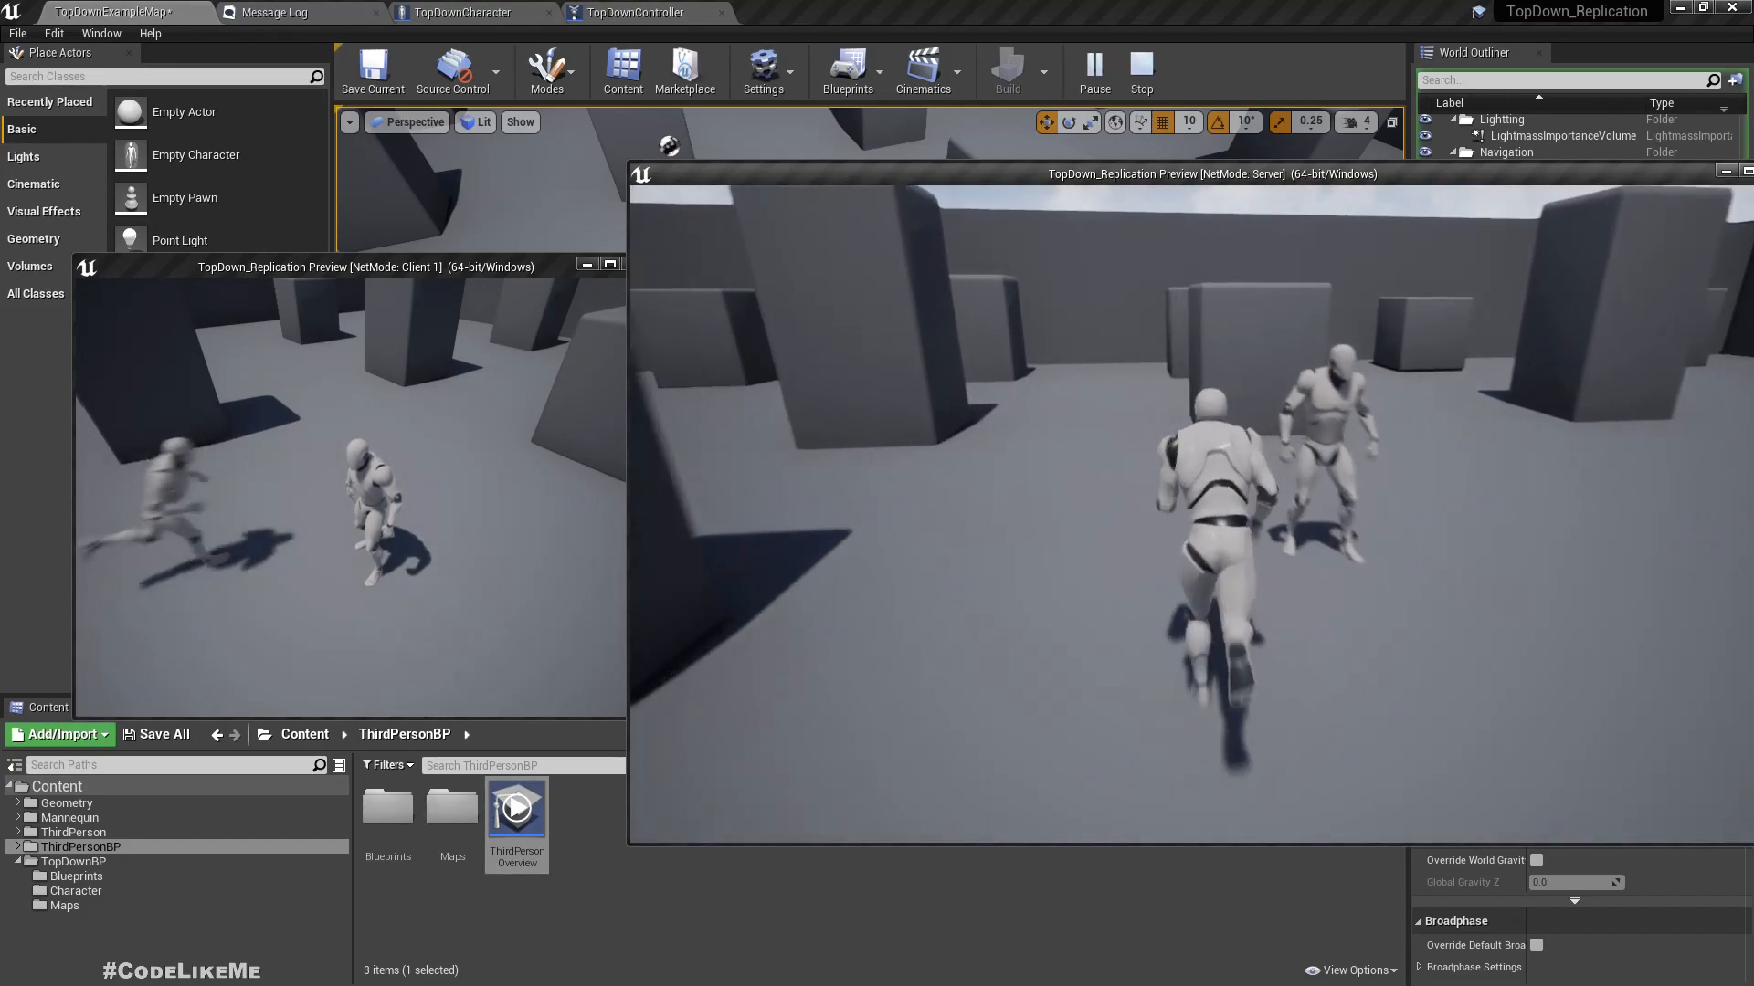
key(Escape)
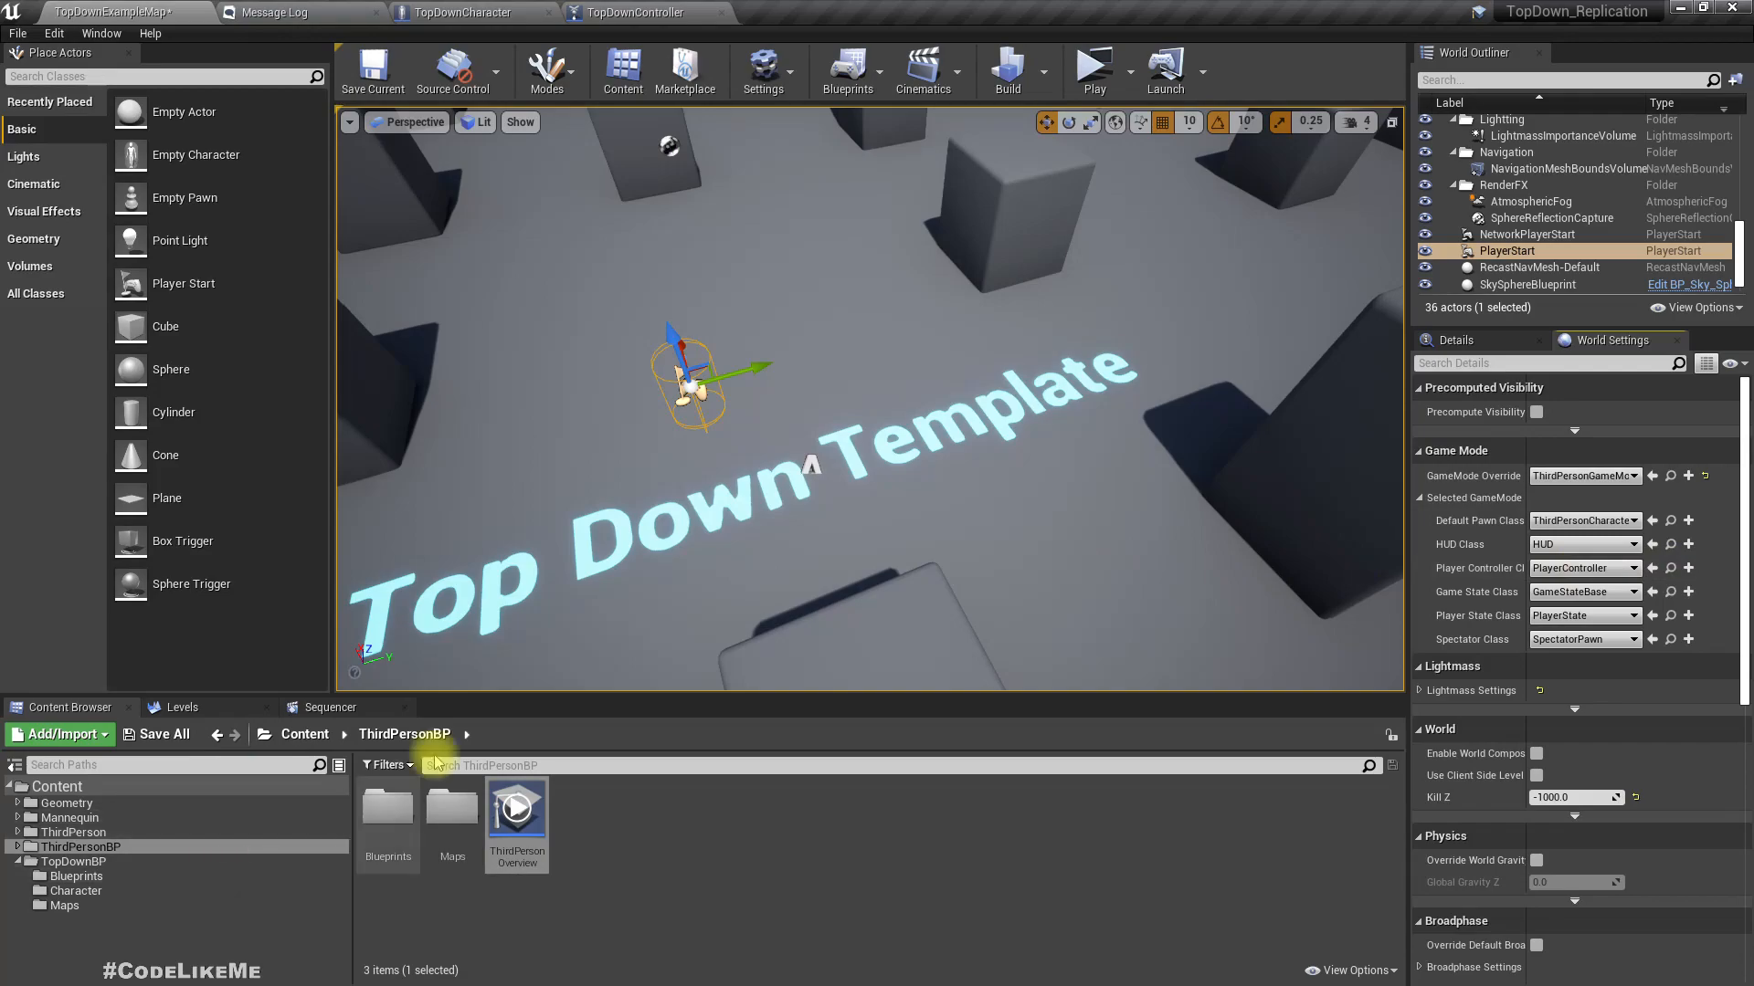
- Locate the game mode's default pawn class, open the ThirdPersonCharacter blueprint and inspect its replication settings
click(1670, 521)
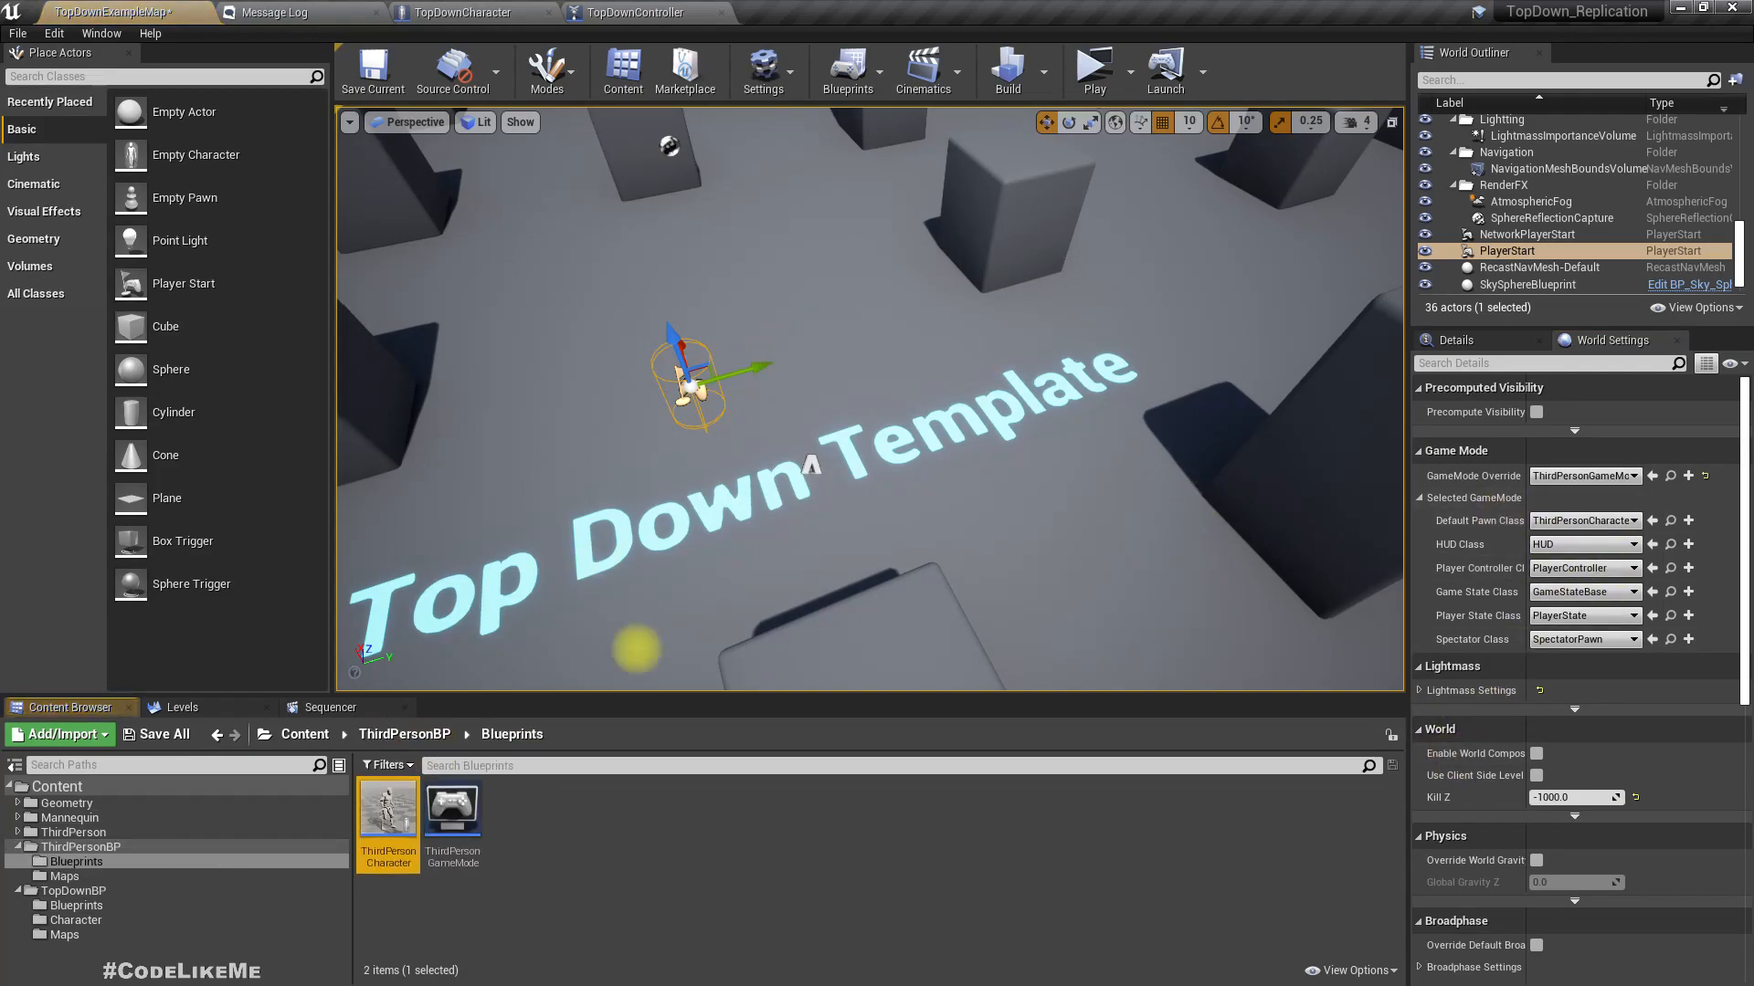
double_click(388, 808)
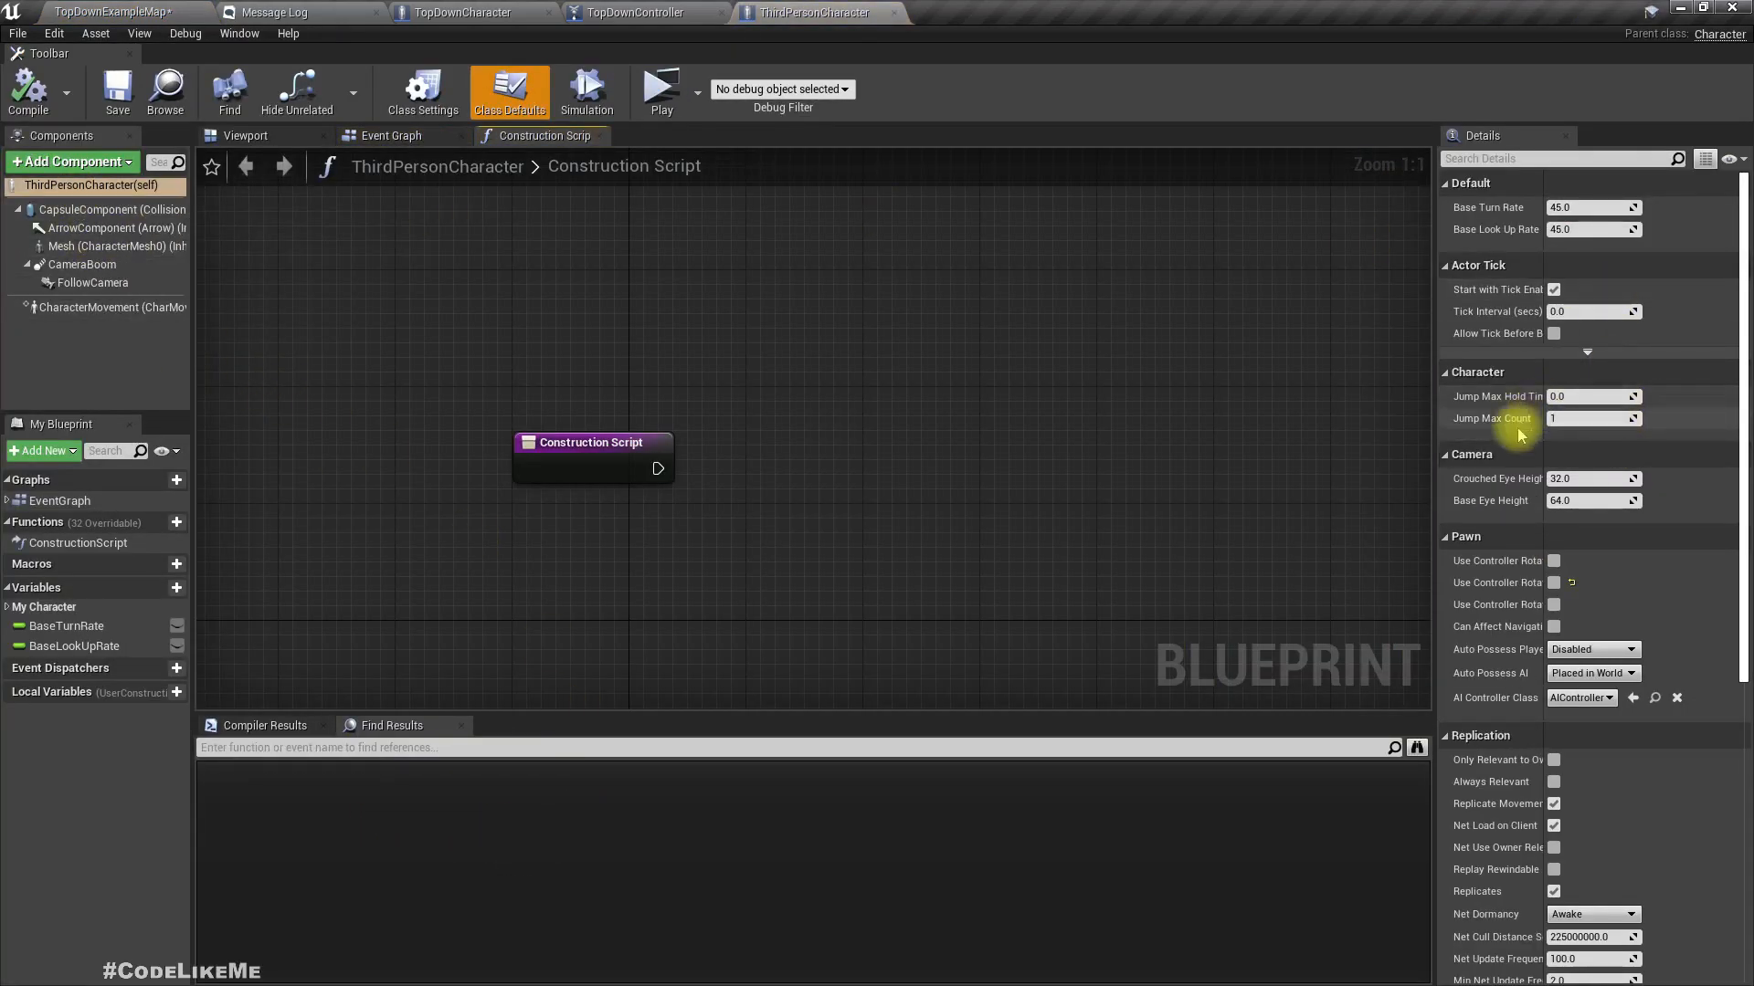
scroll(1599, 457, down, 5)
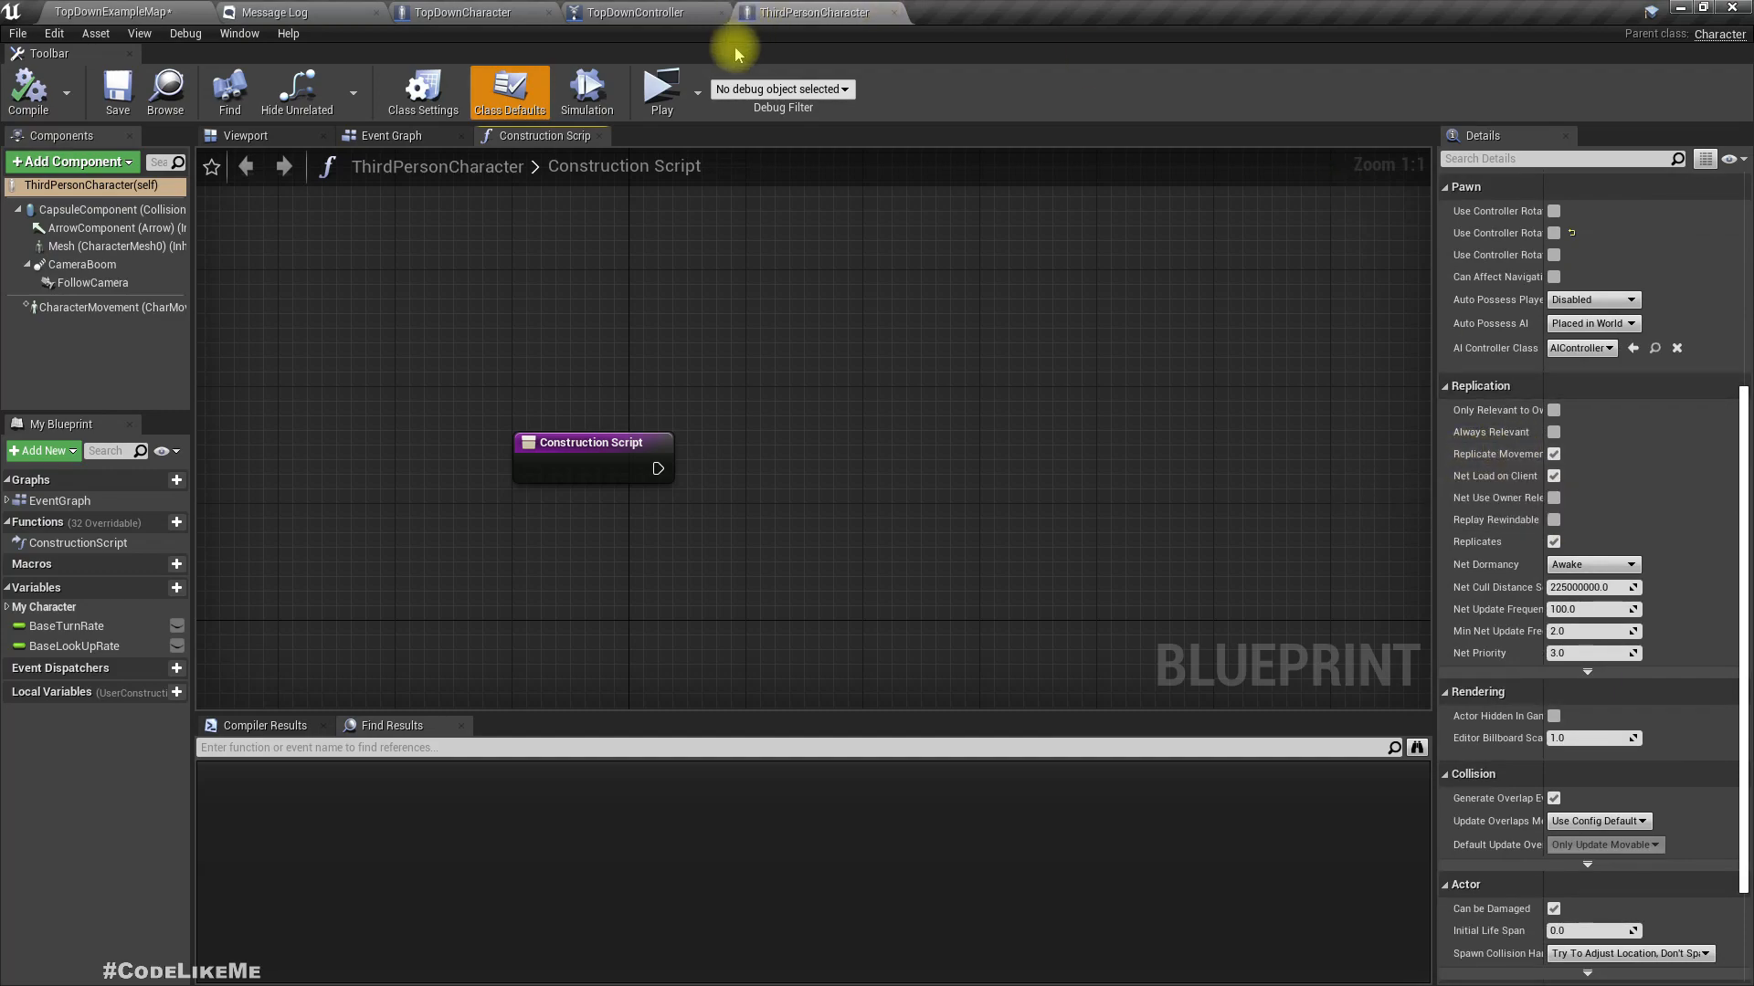
- Compare TopDownCharacter's replication settings with those of ThirdPersonCharacter, widening the details area to read the full option names
click(486, 12)
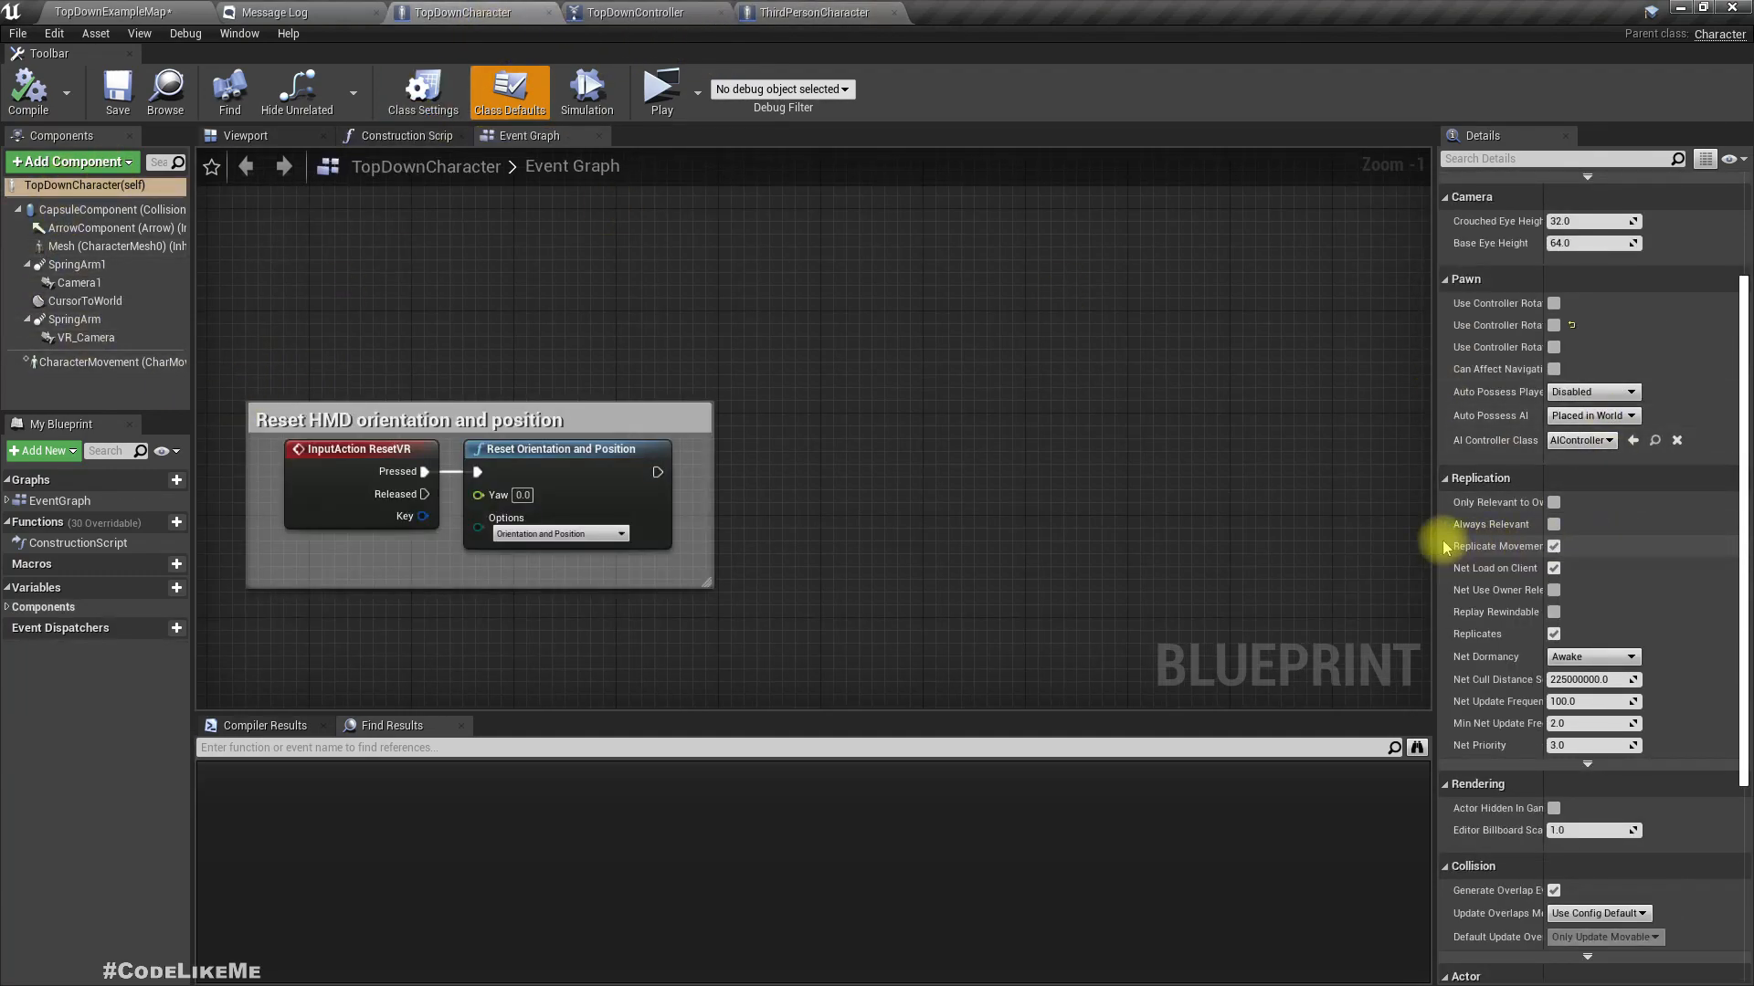
drag(1434, 526, 1276, 531)
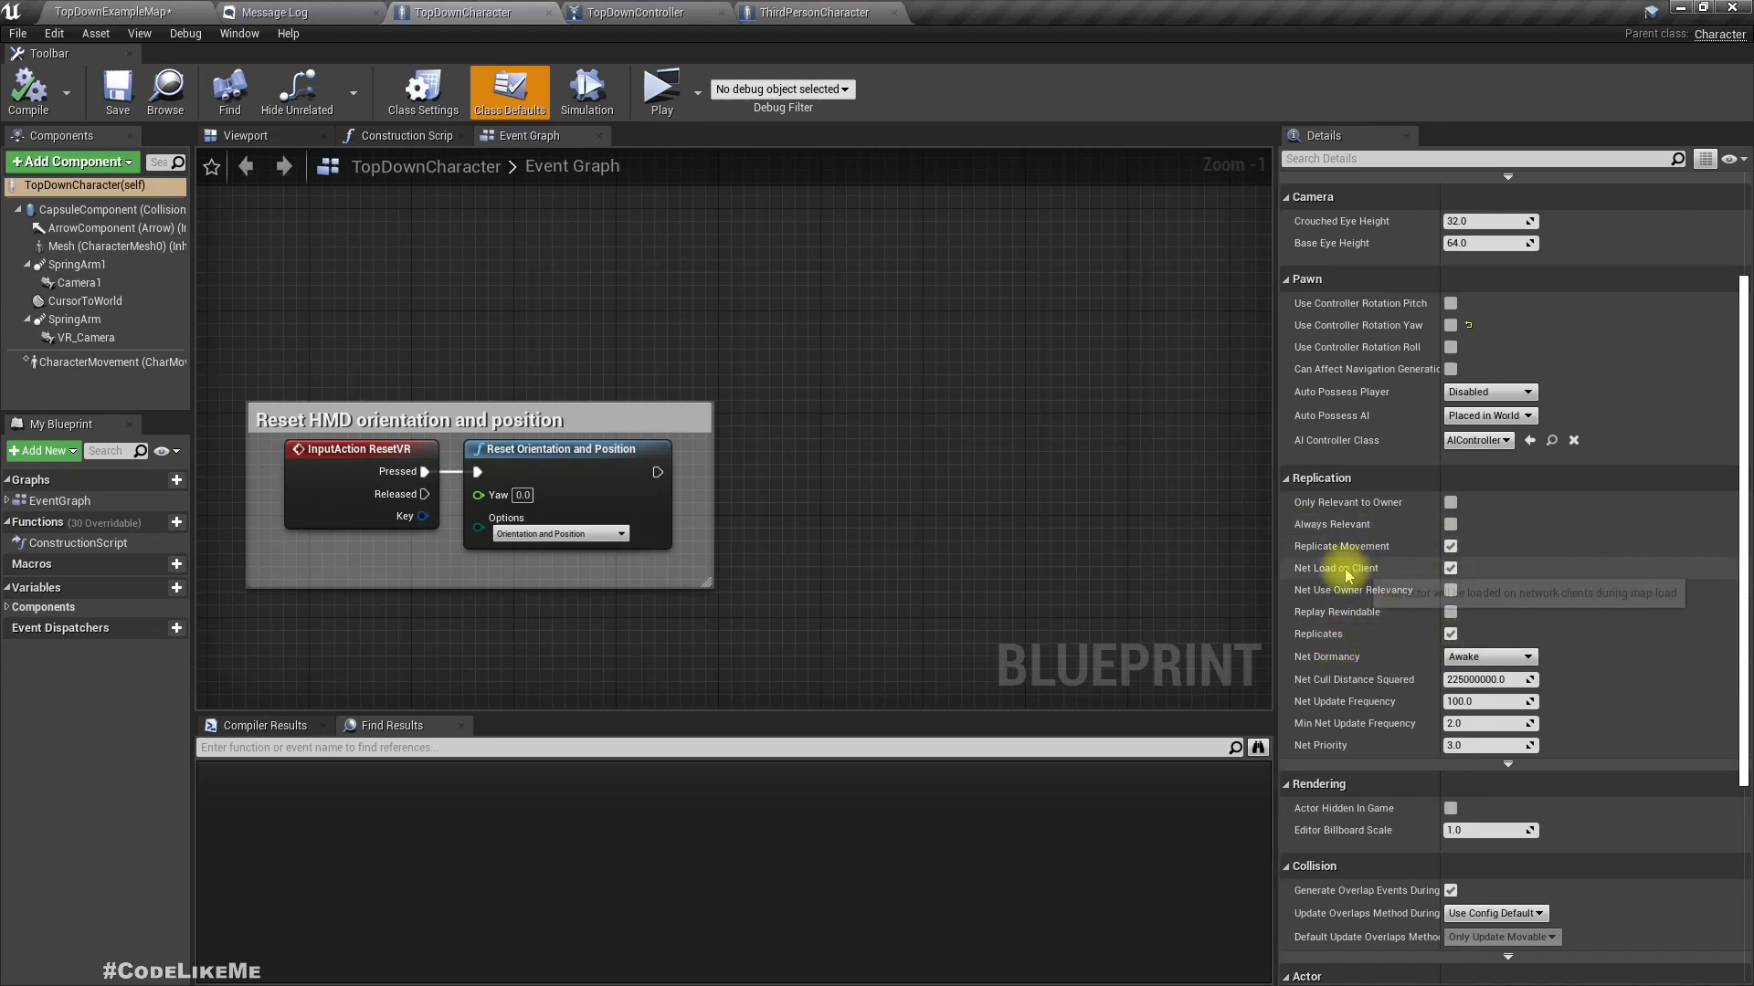
click(816, 11)
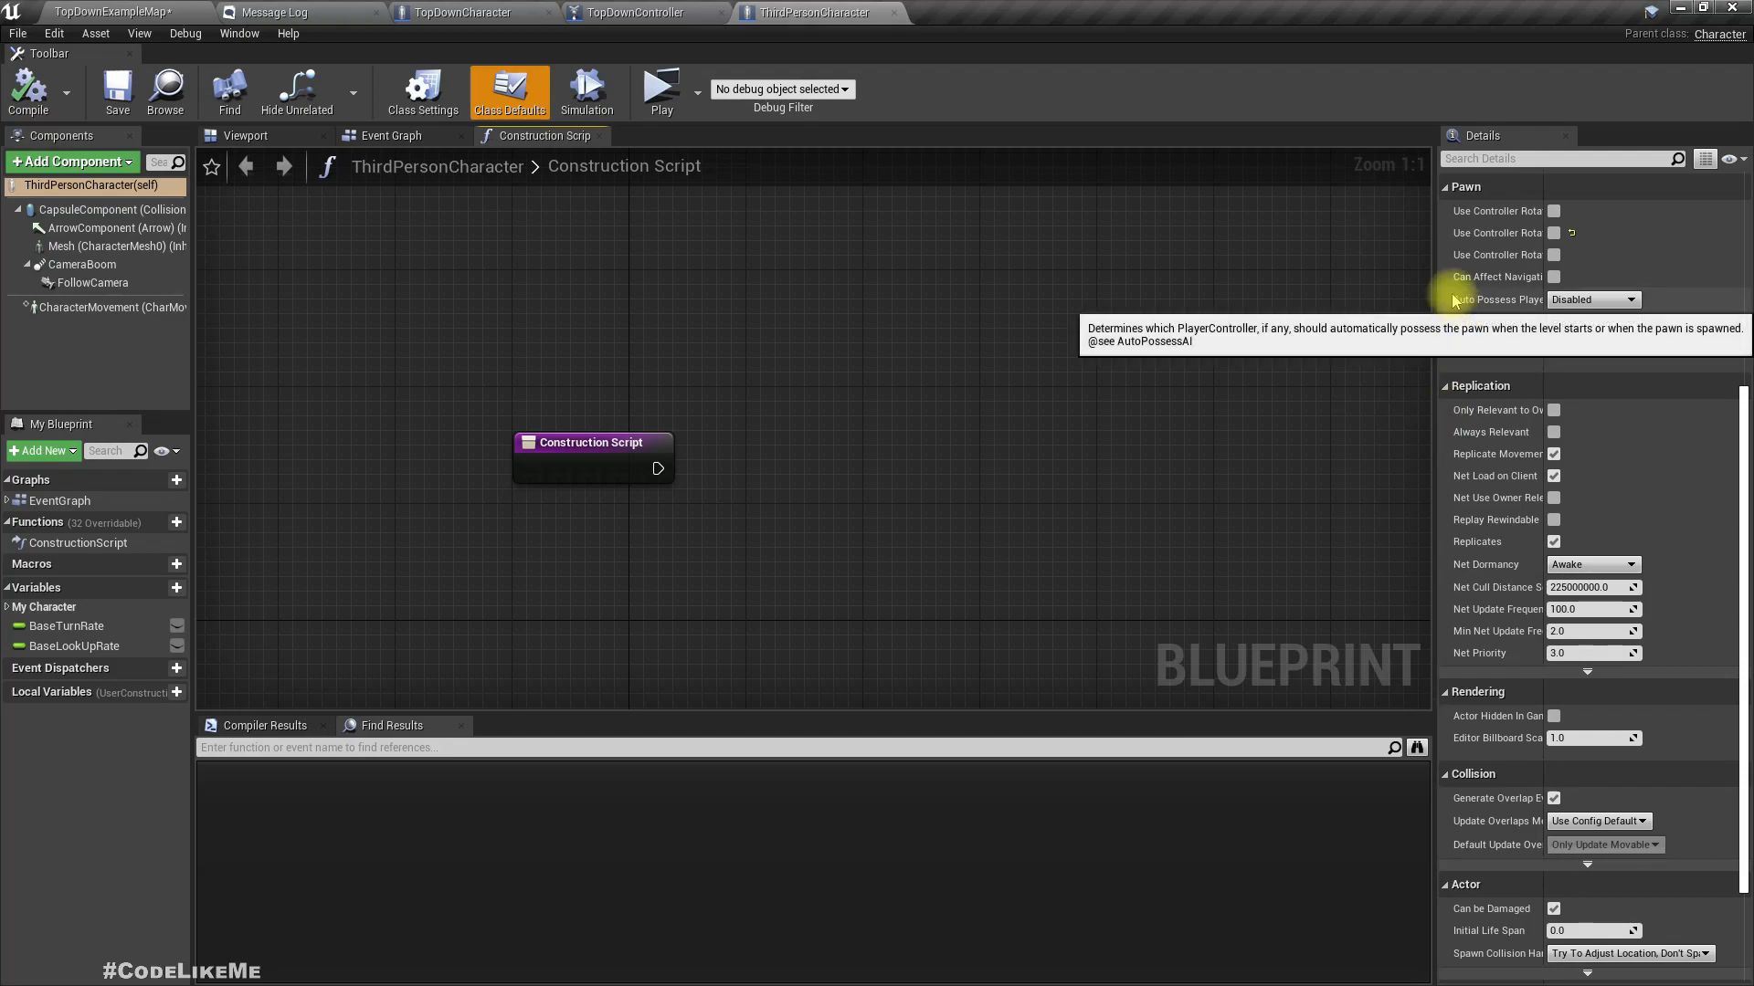
- Reset Replicate Movement to its default off state in the TopDownController class defaults
click(624, 9)
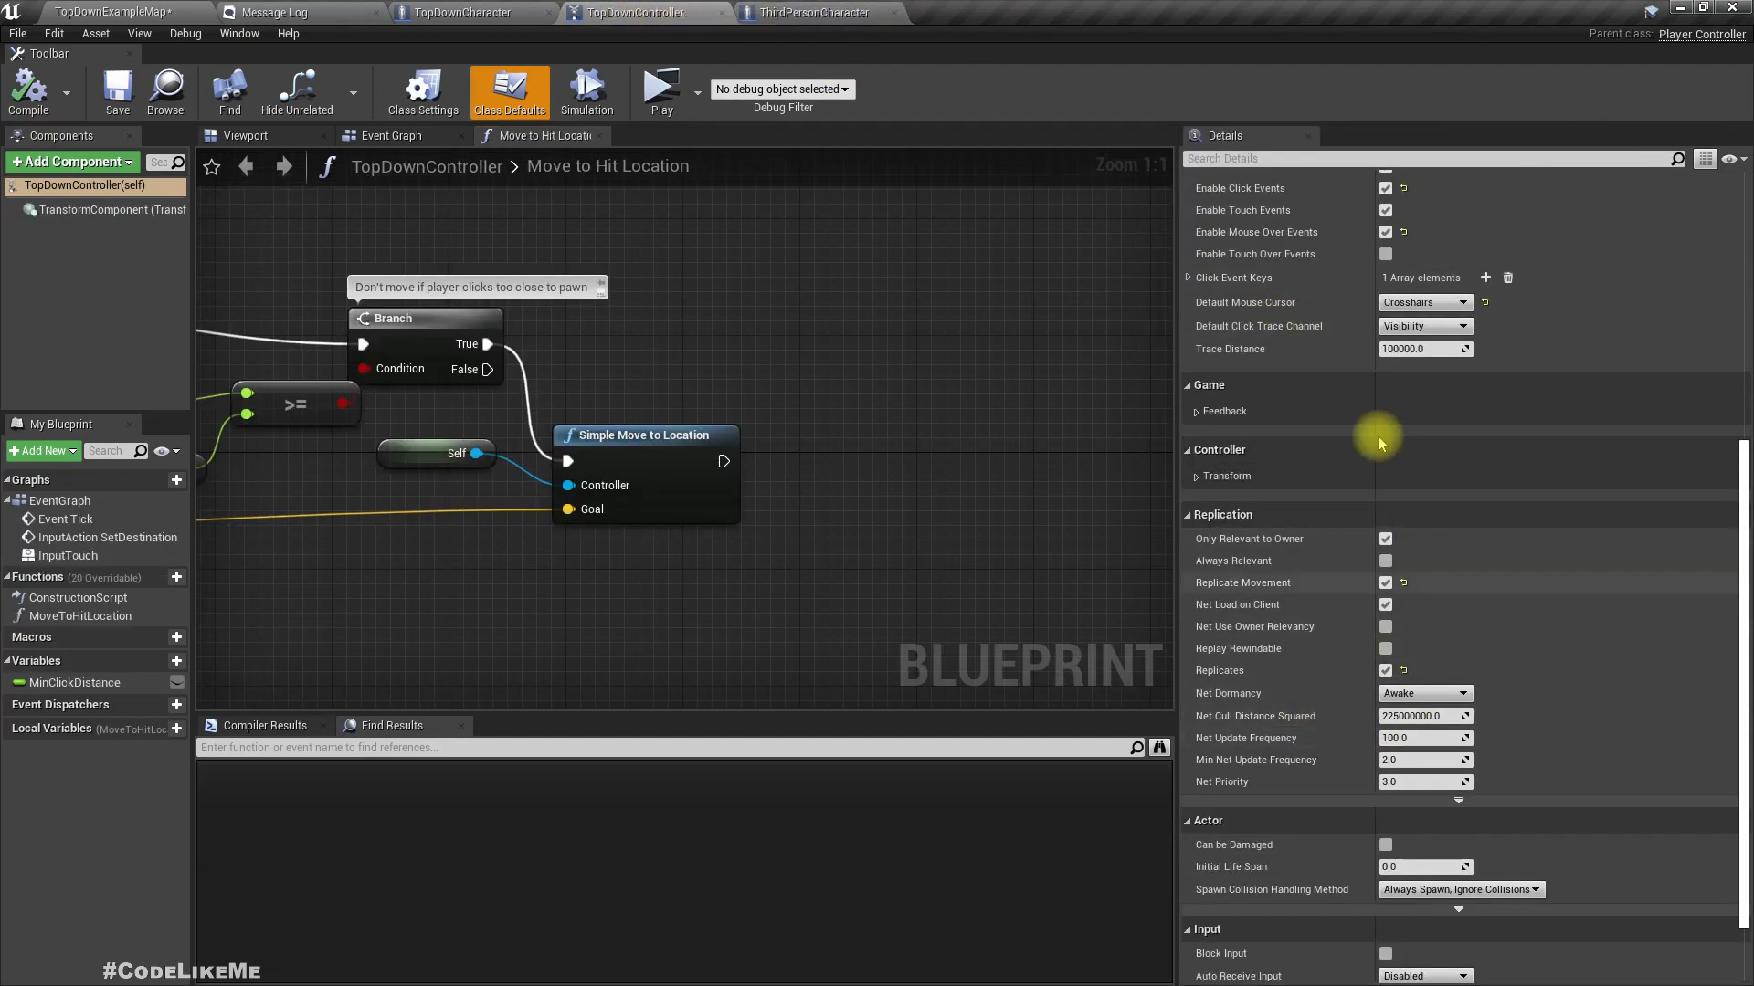
click(1404, 583)
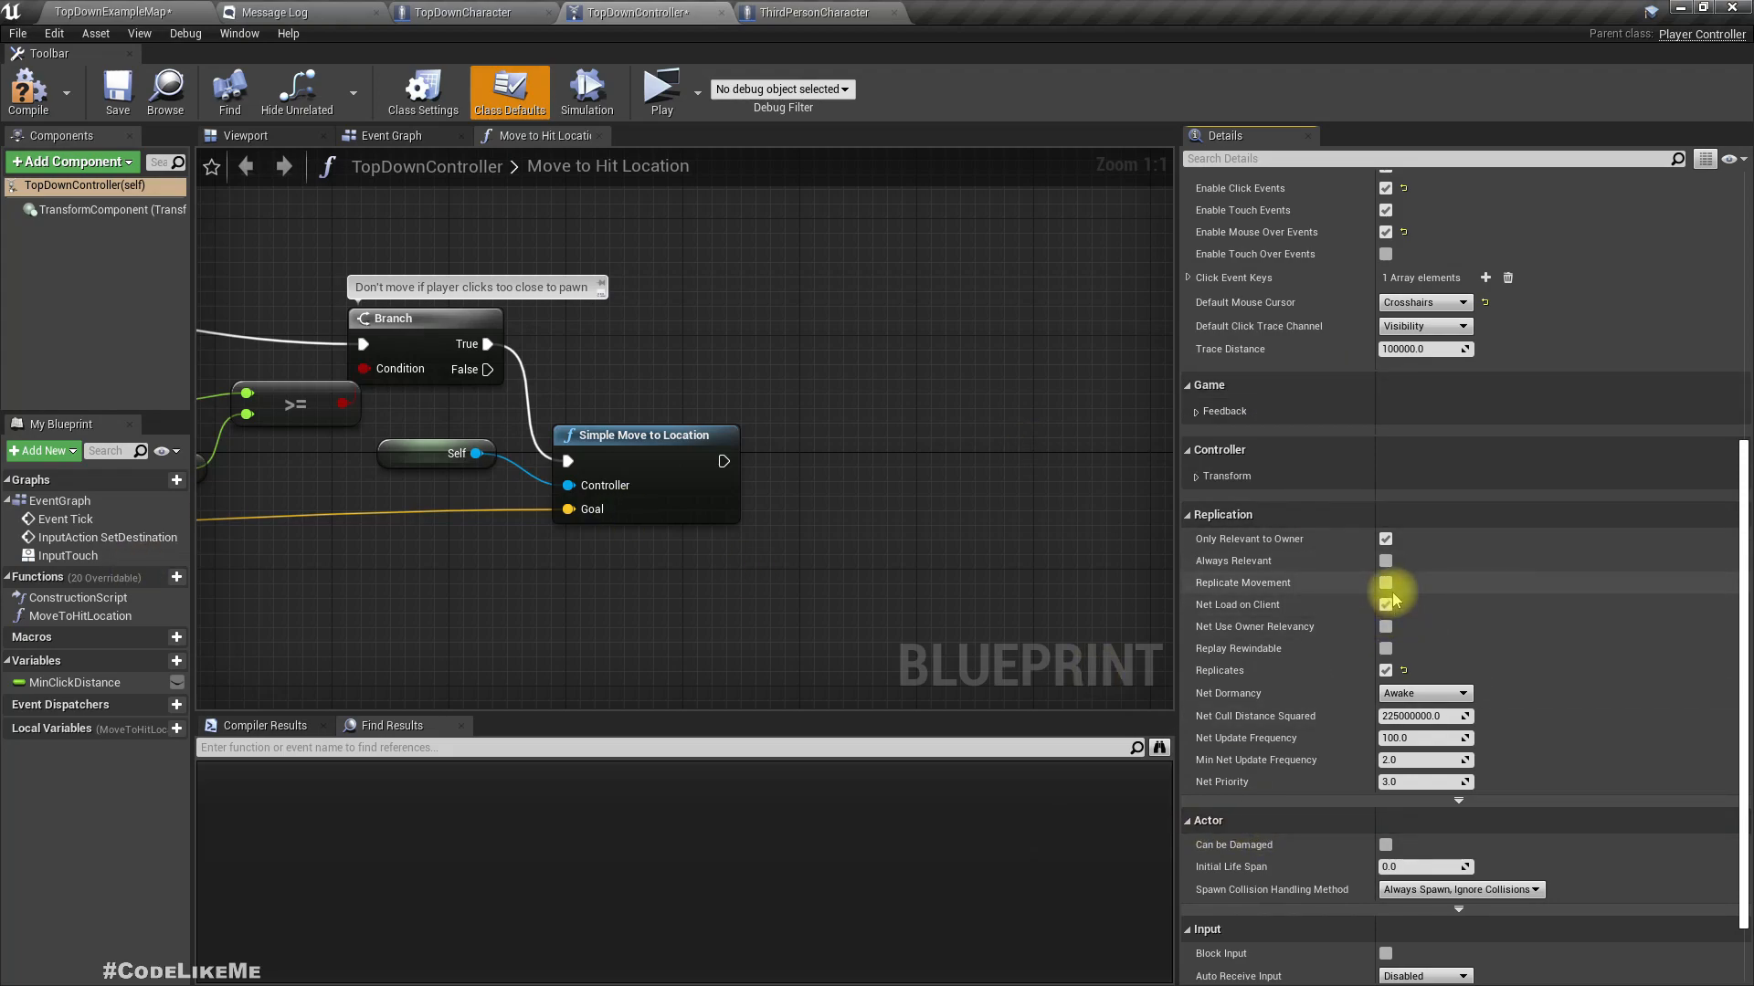
- View the ThirdPersonCharacter blueprint's 3D model and camera, and compare them with the TopDownCharacter model
click(791, 11)
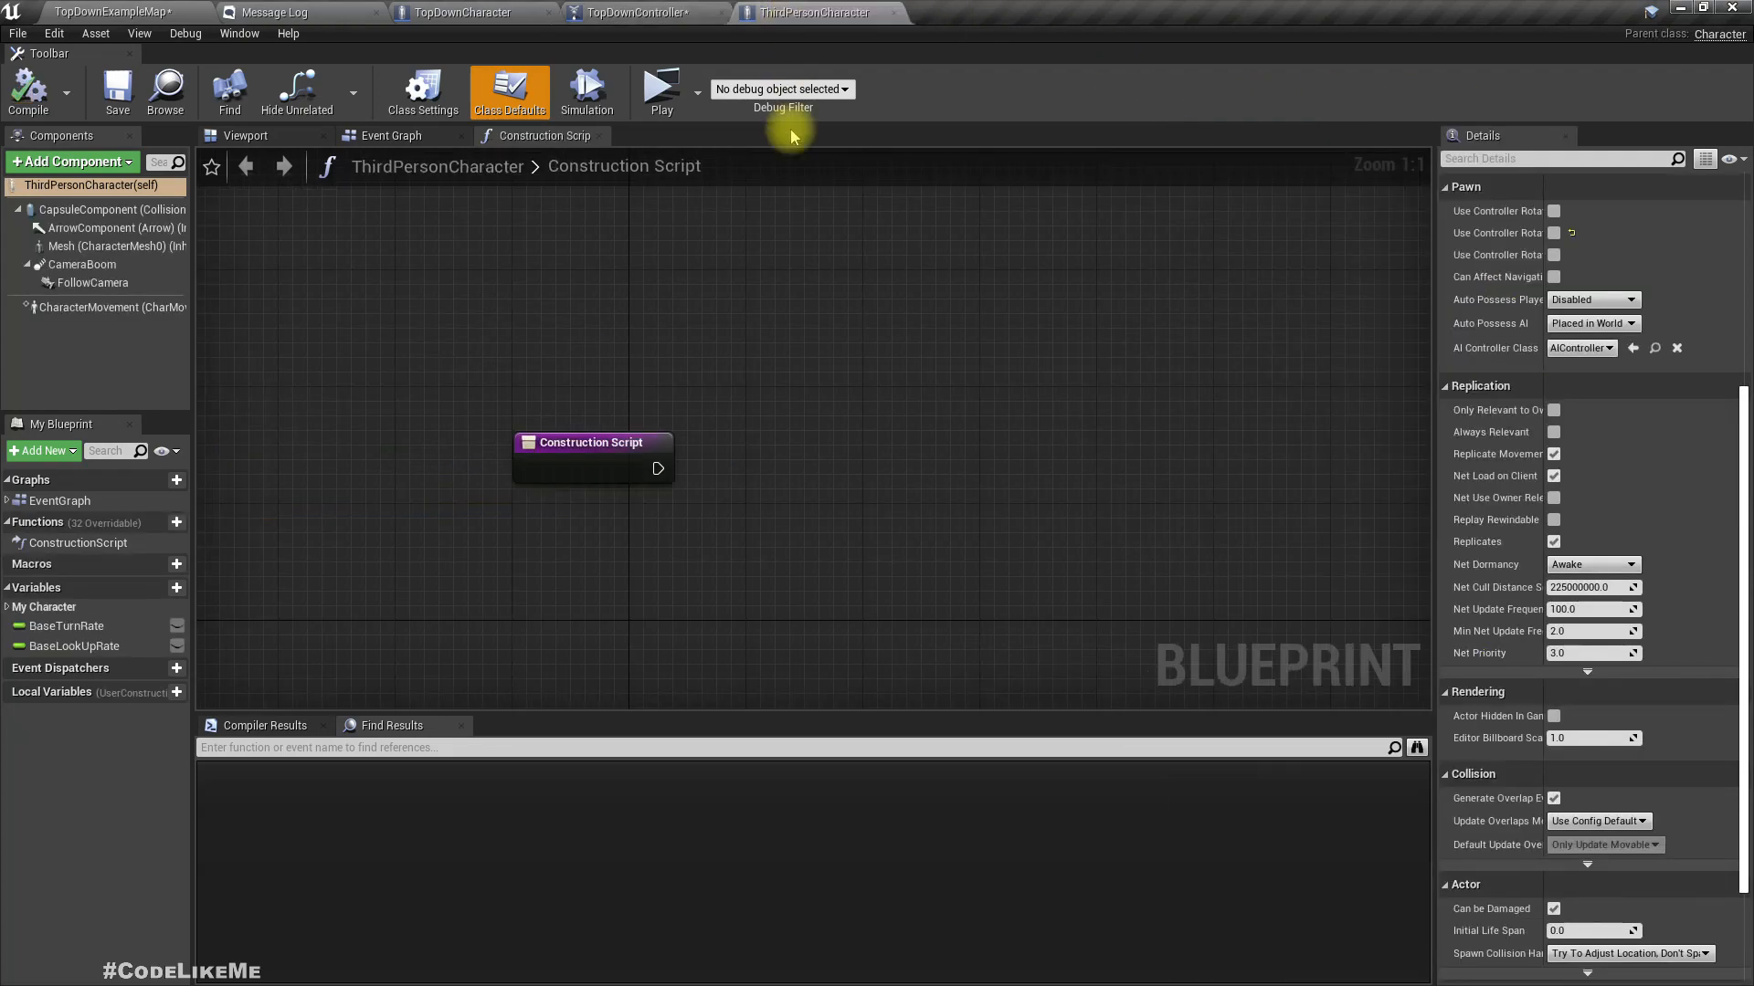
click(264, 143)
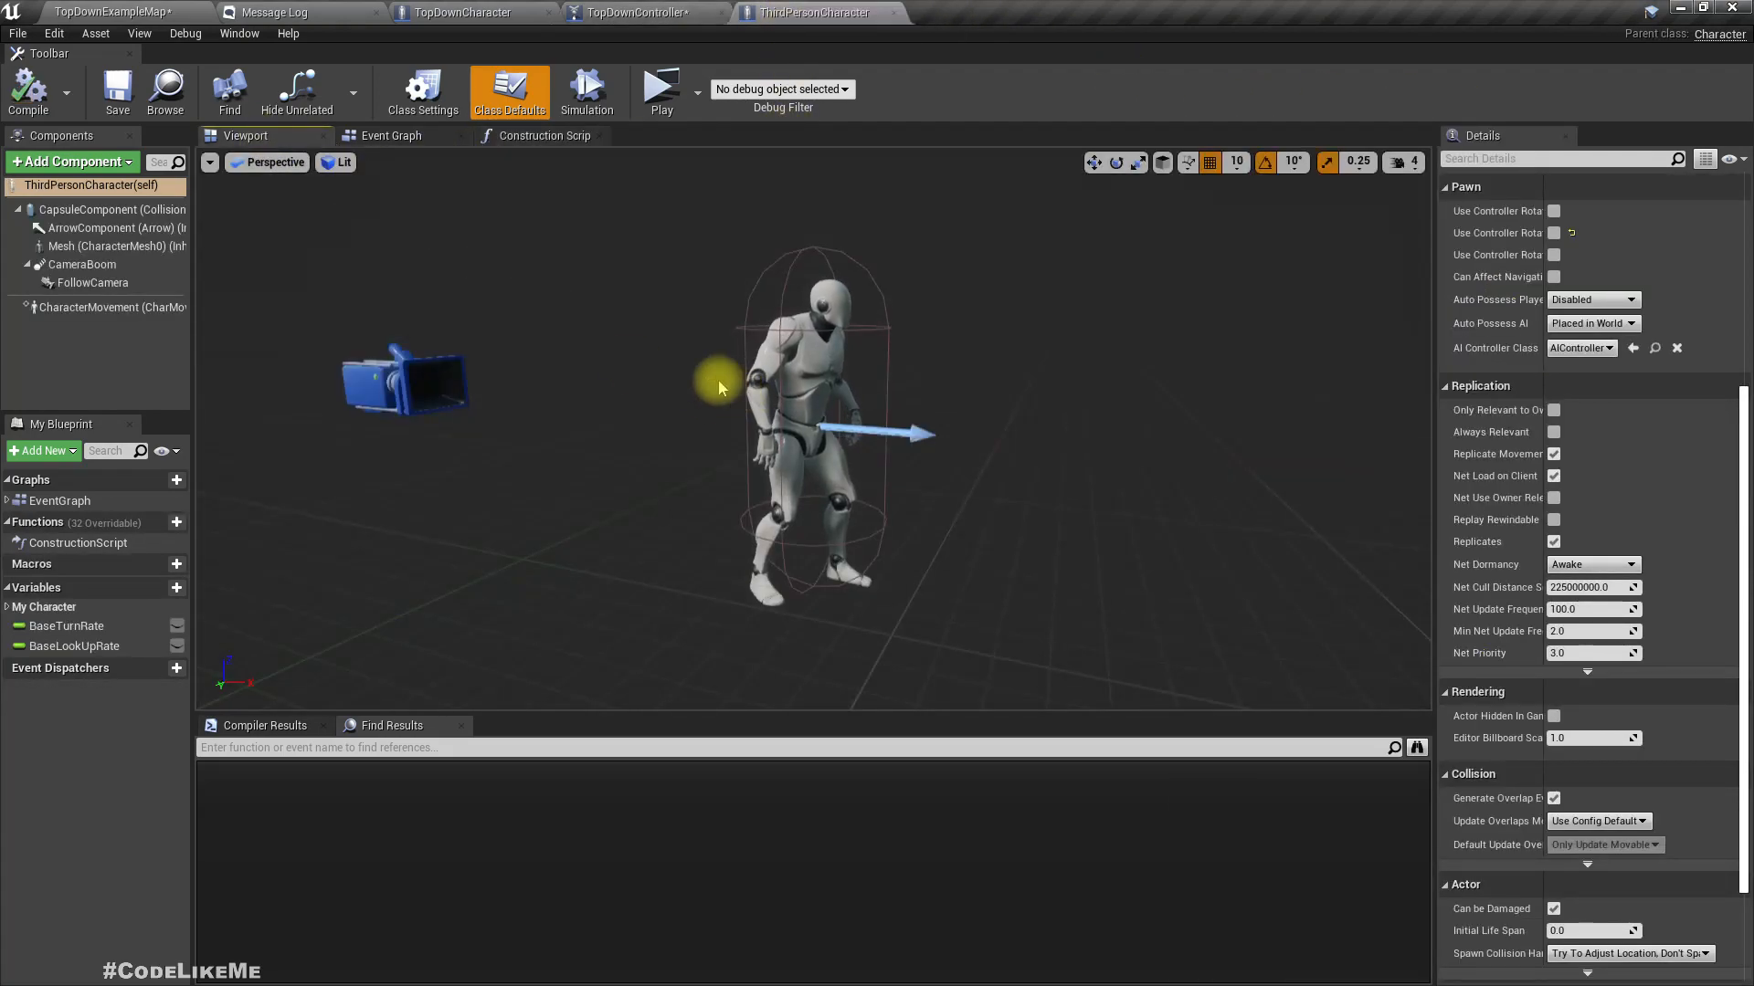
click(376, 391)
click(504, 244)
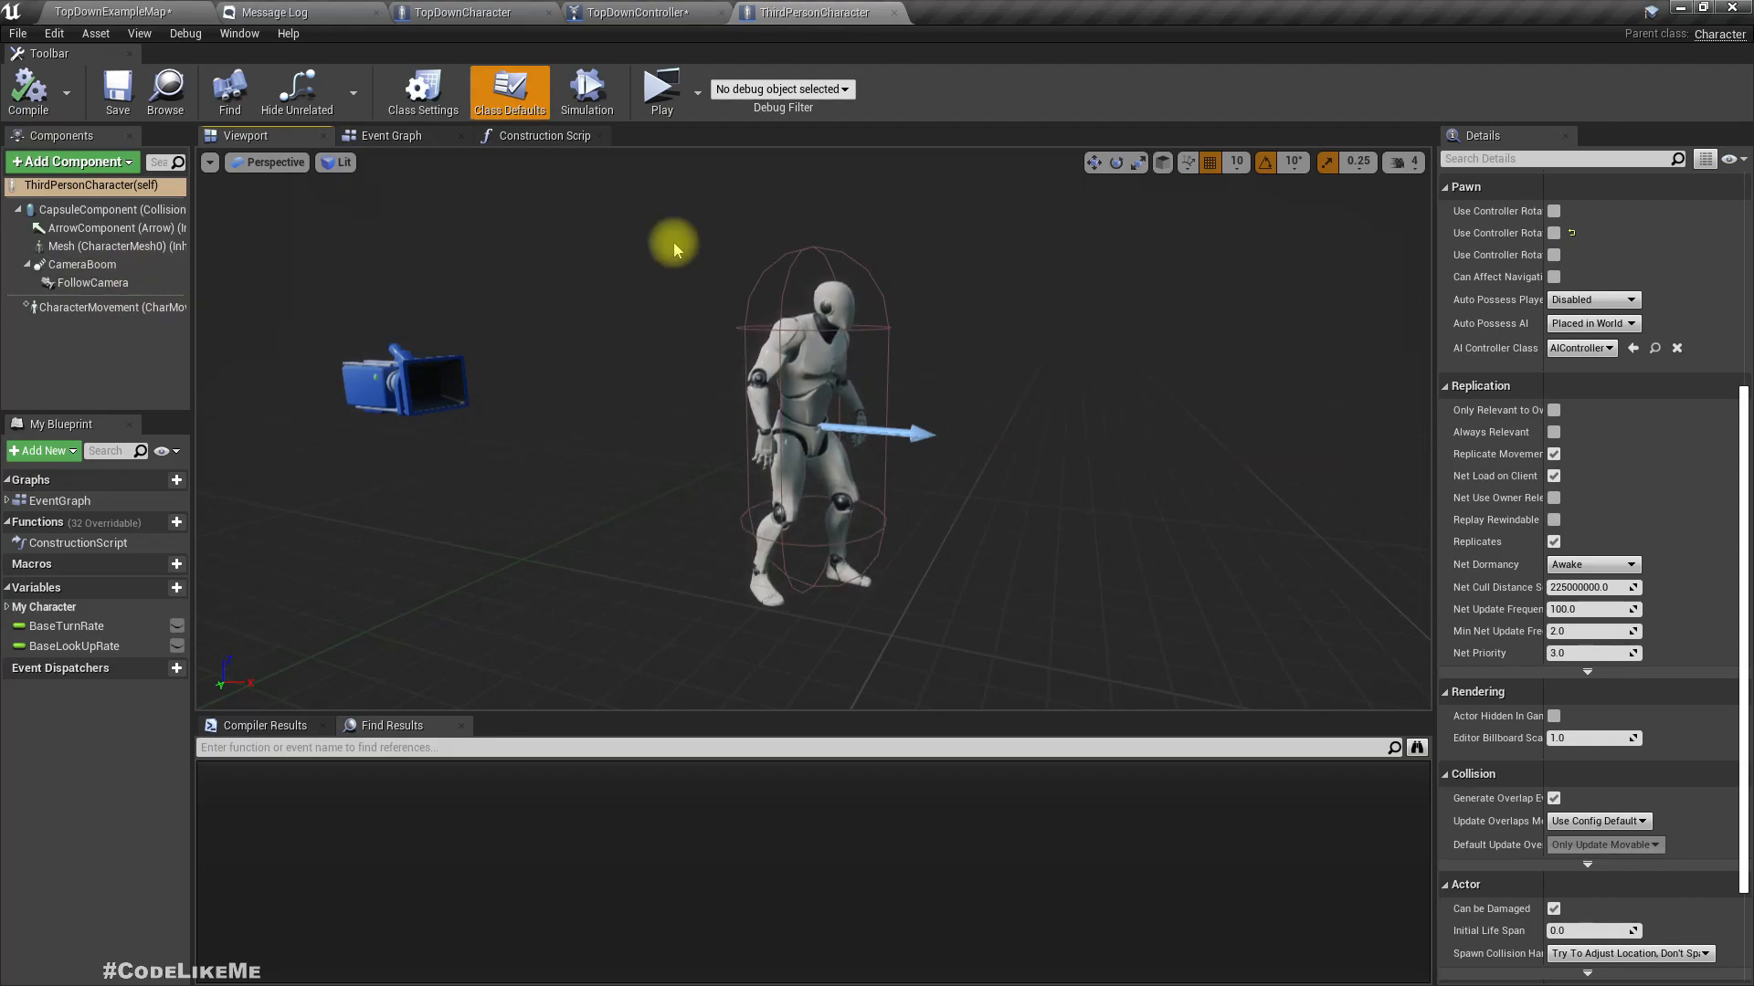
click(461, 12)
click(246, 137)
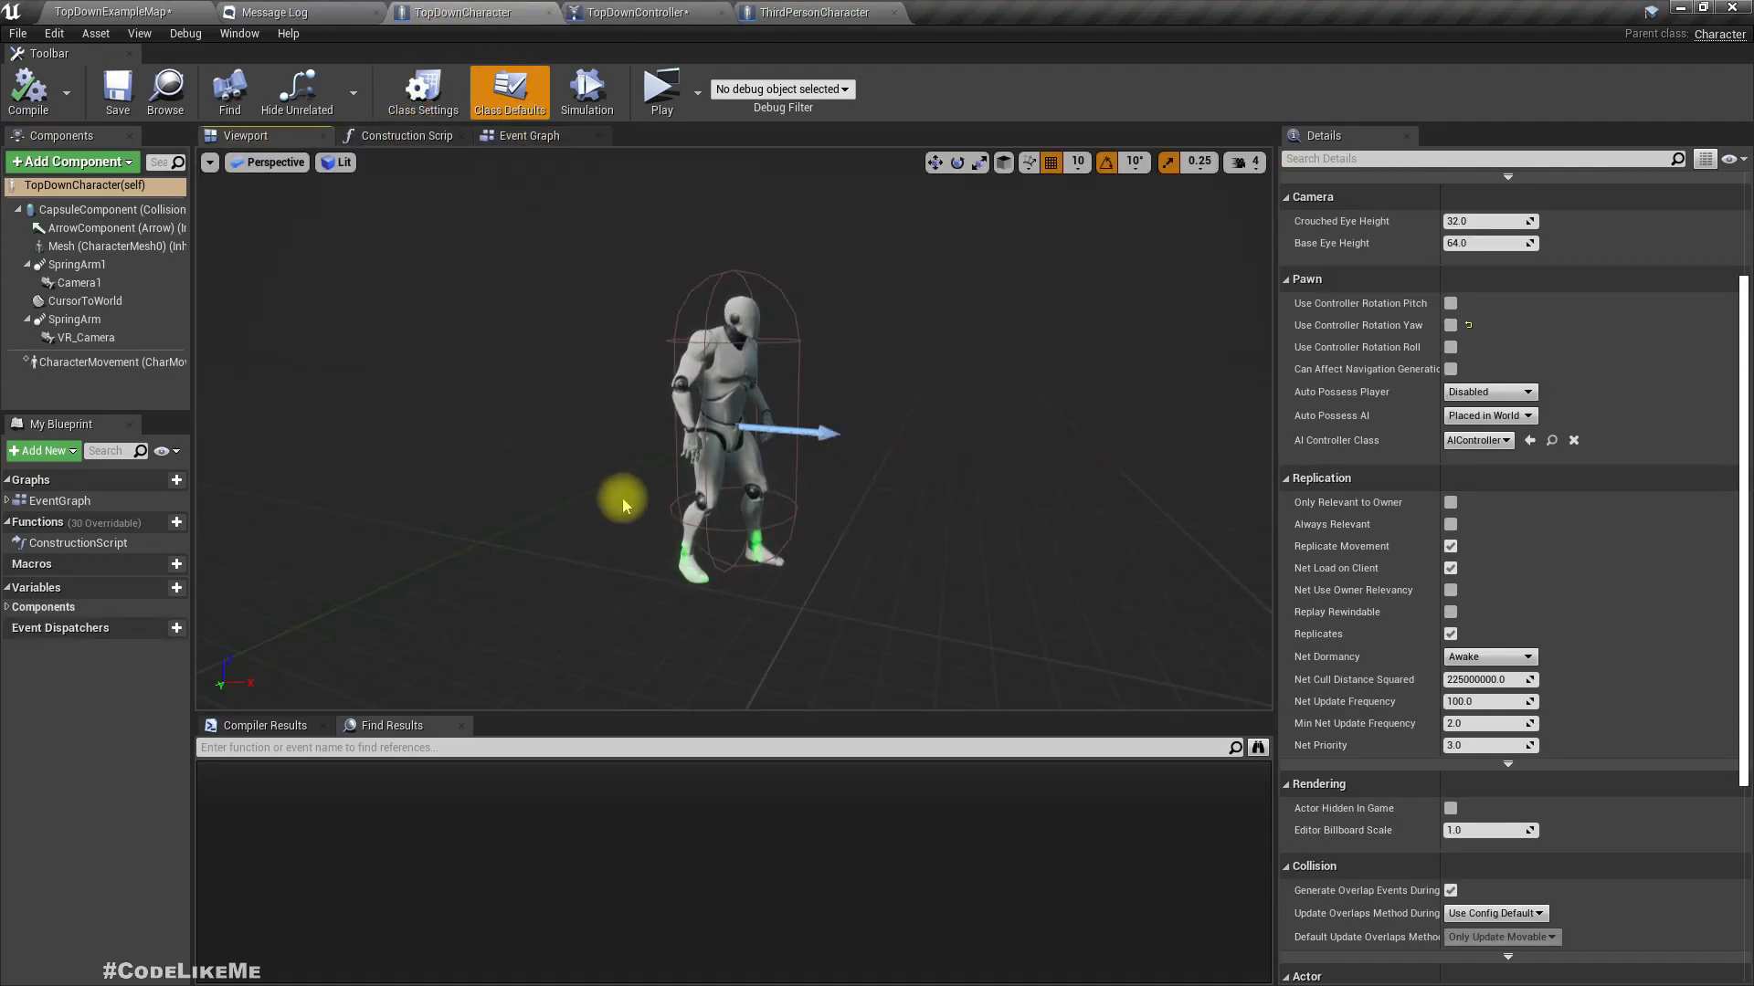
- Check the TopDownController blueprint, examine the TopDownCharacter model up close, and return to ThirdPersonCharacter for comparison
click(639, 12)
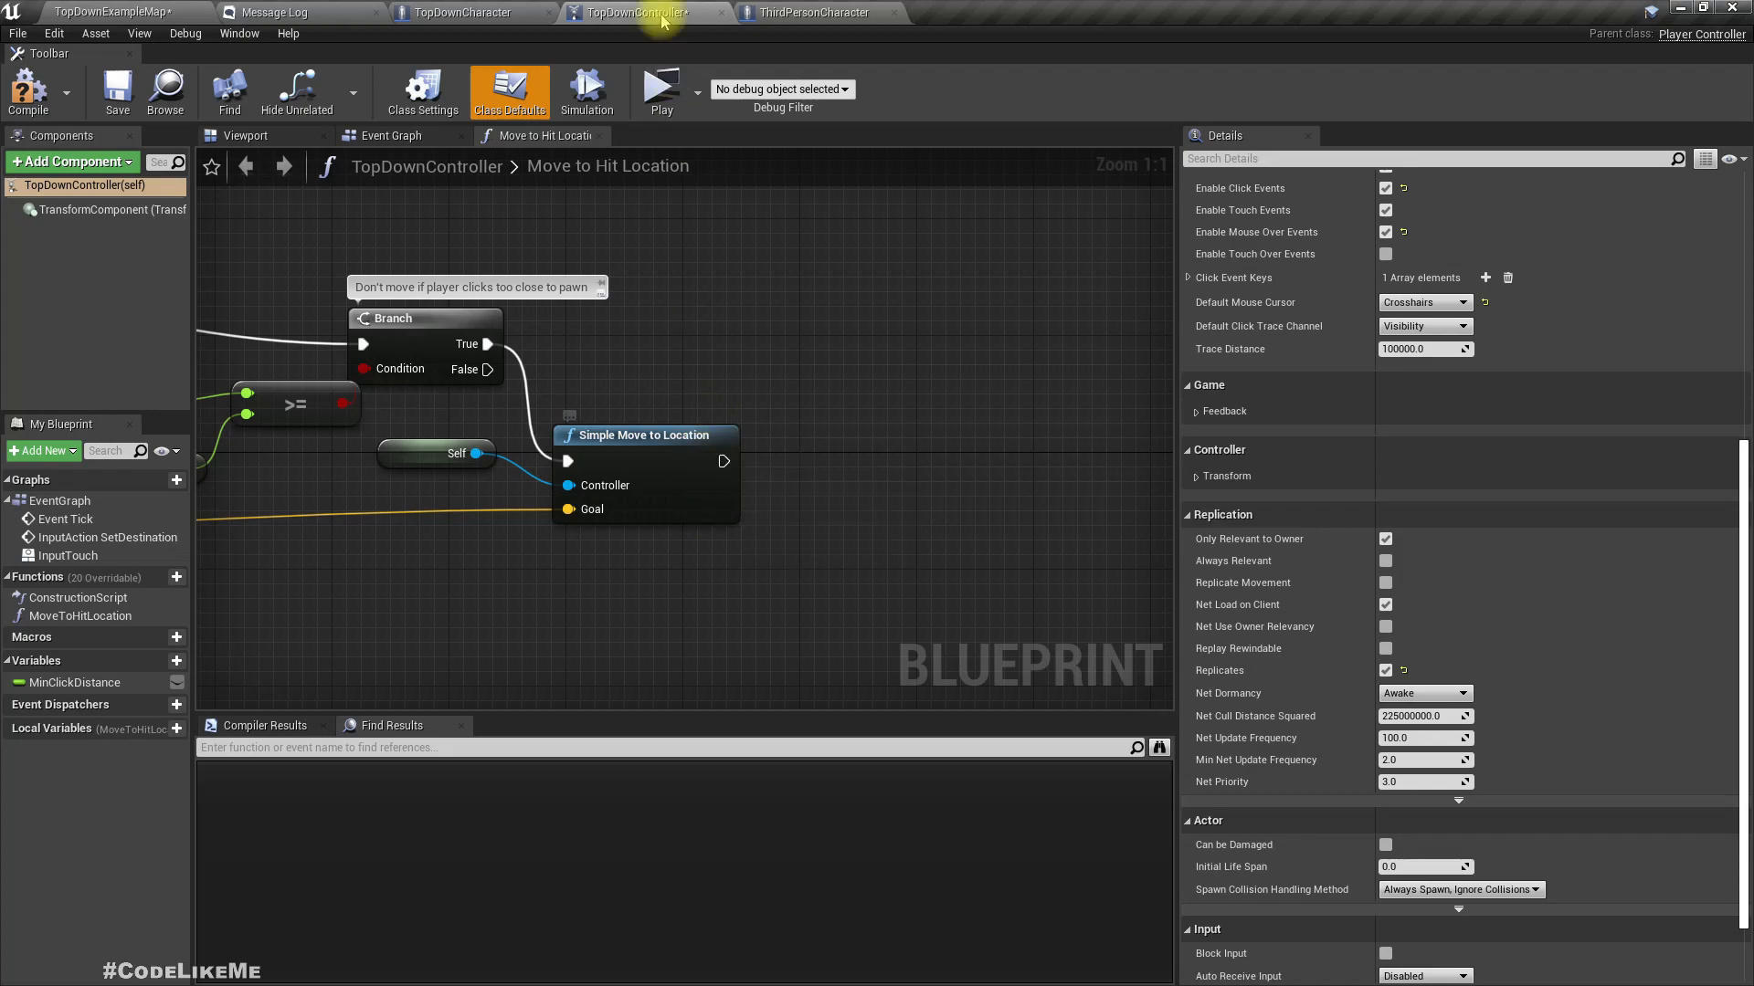
click(432, 9)
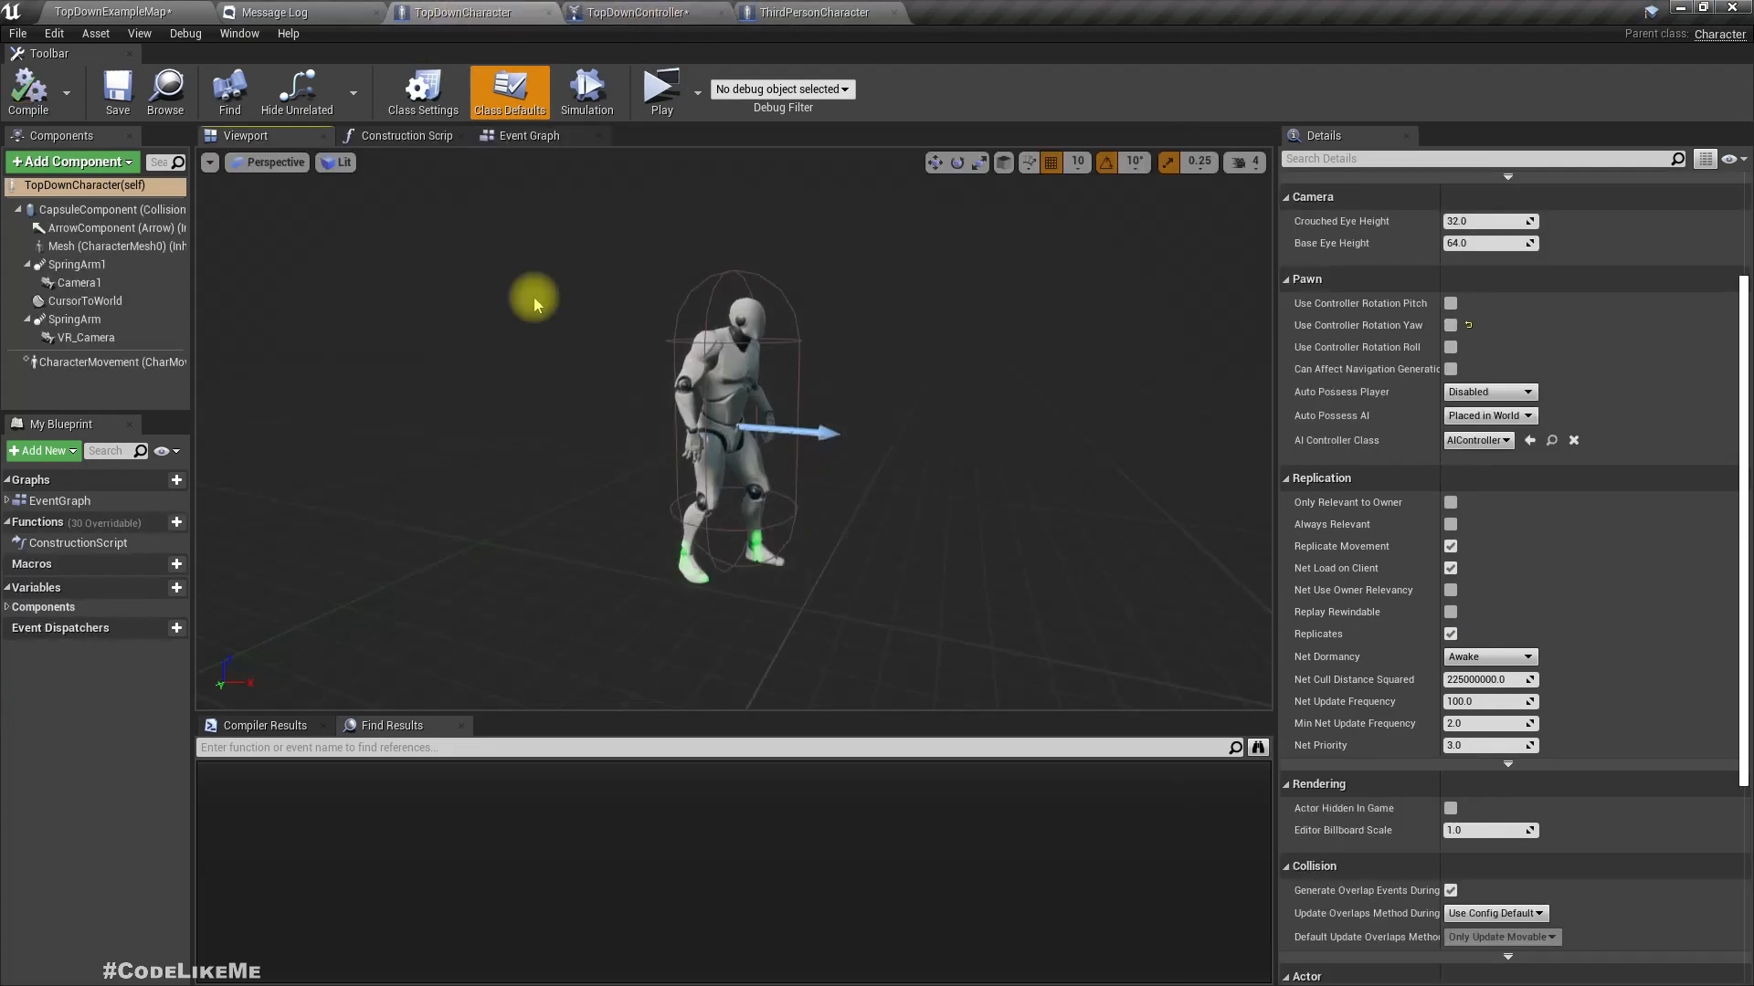
scroll(641, 469, down, 2)
scroll(643, 463, up, 3)
scroll(643, 460, up, 1)
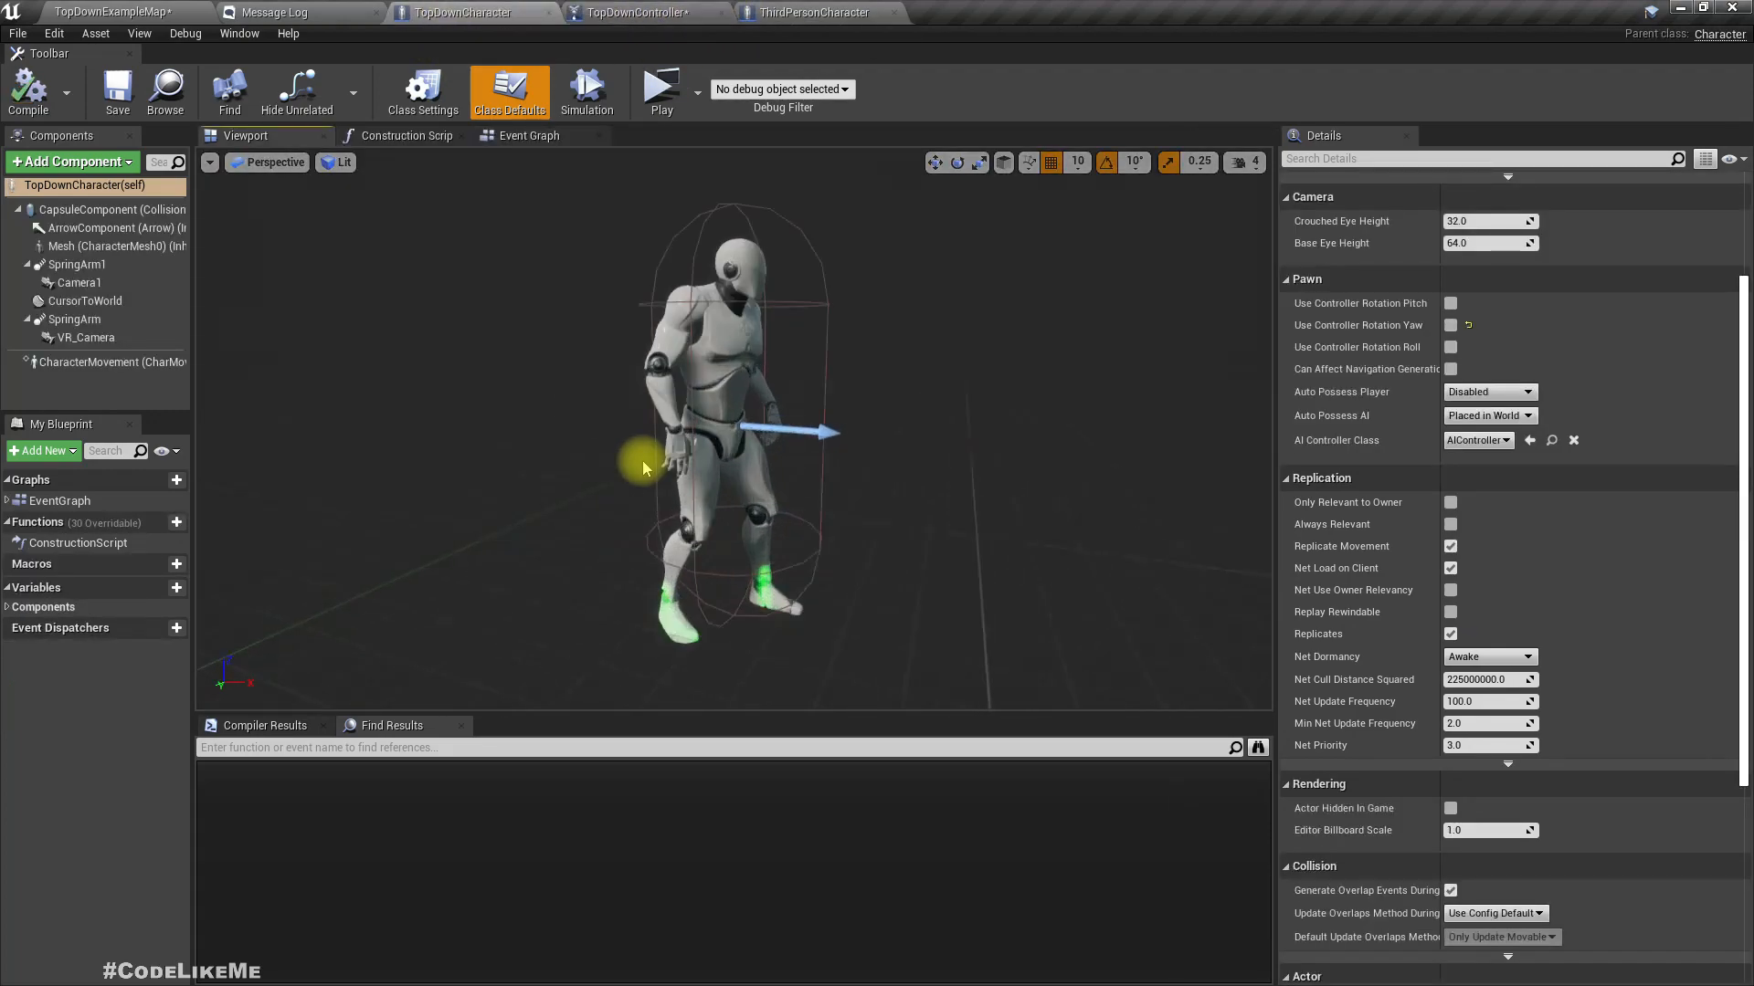
click(808, 12)
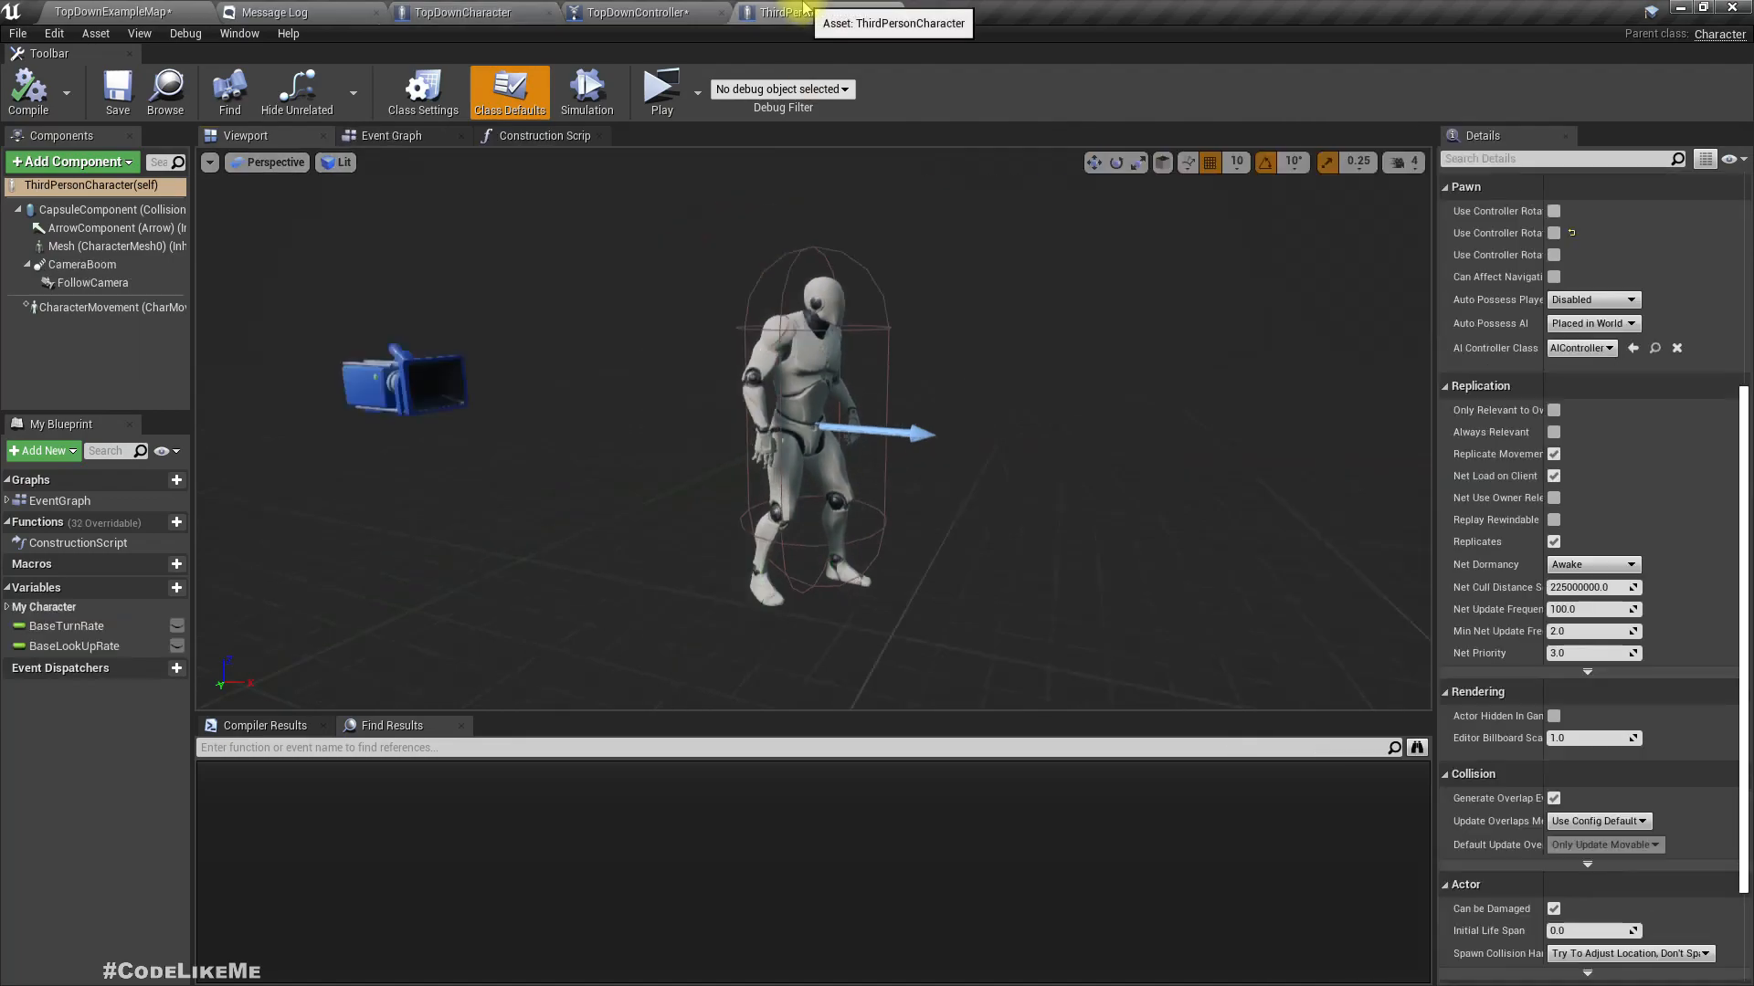
- Inspect the SpringArm1 and Camera1 components of TopDownCharacter, including their placement above the character and camera settings
click(484, 12)
scroll(516, 420, down, 2)
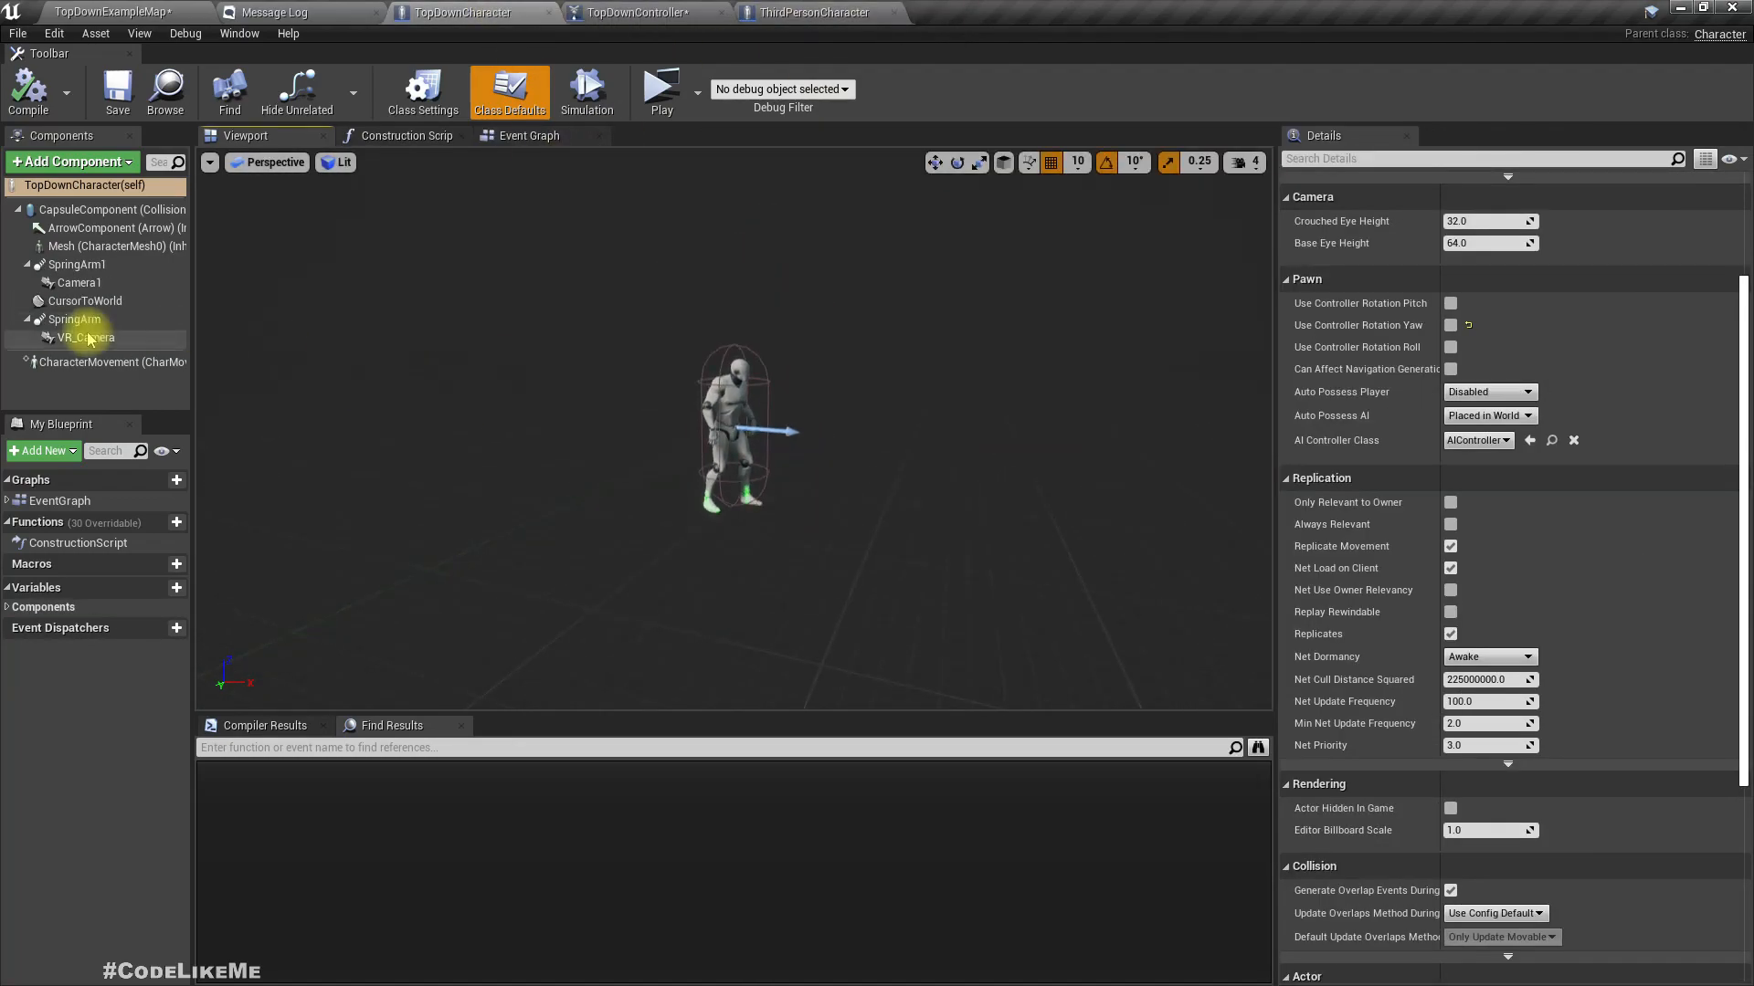
click(77, 265)
mouse_move(534, 379)
right_down()
mouse_move(534, 420)
mouse_move(533, 371)
right_up()
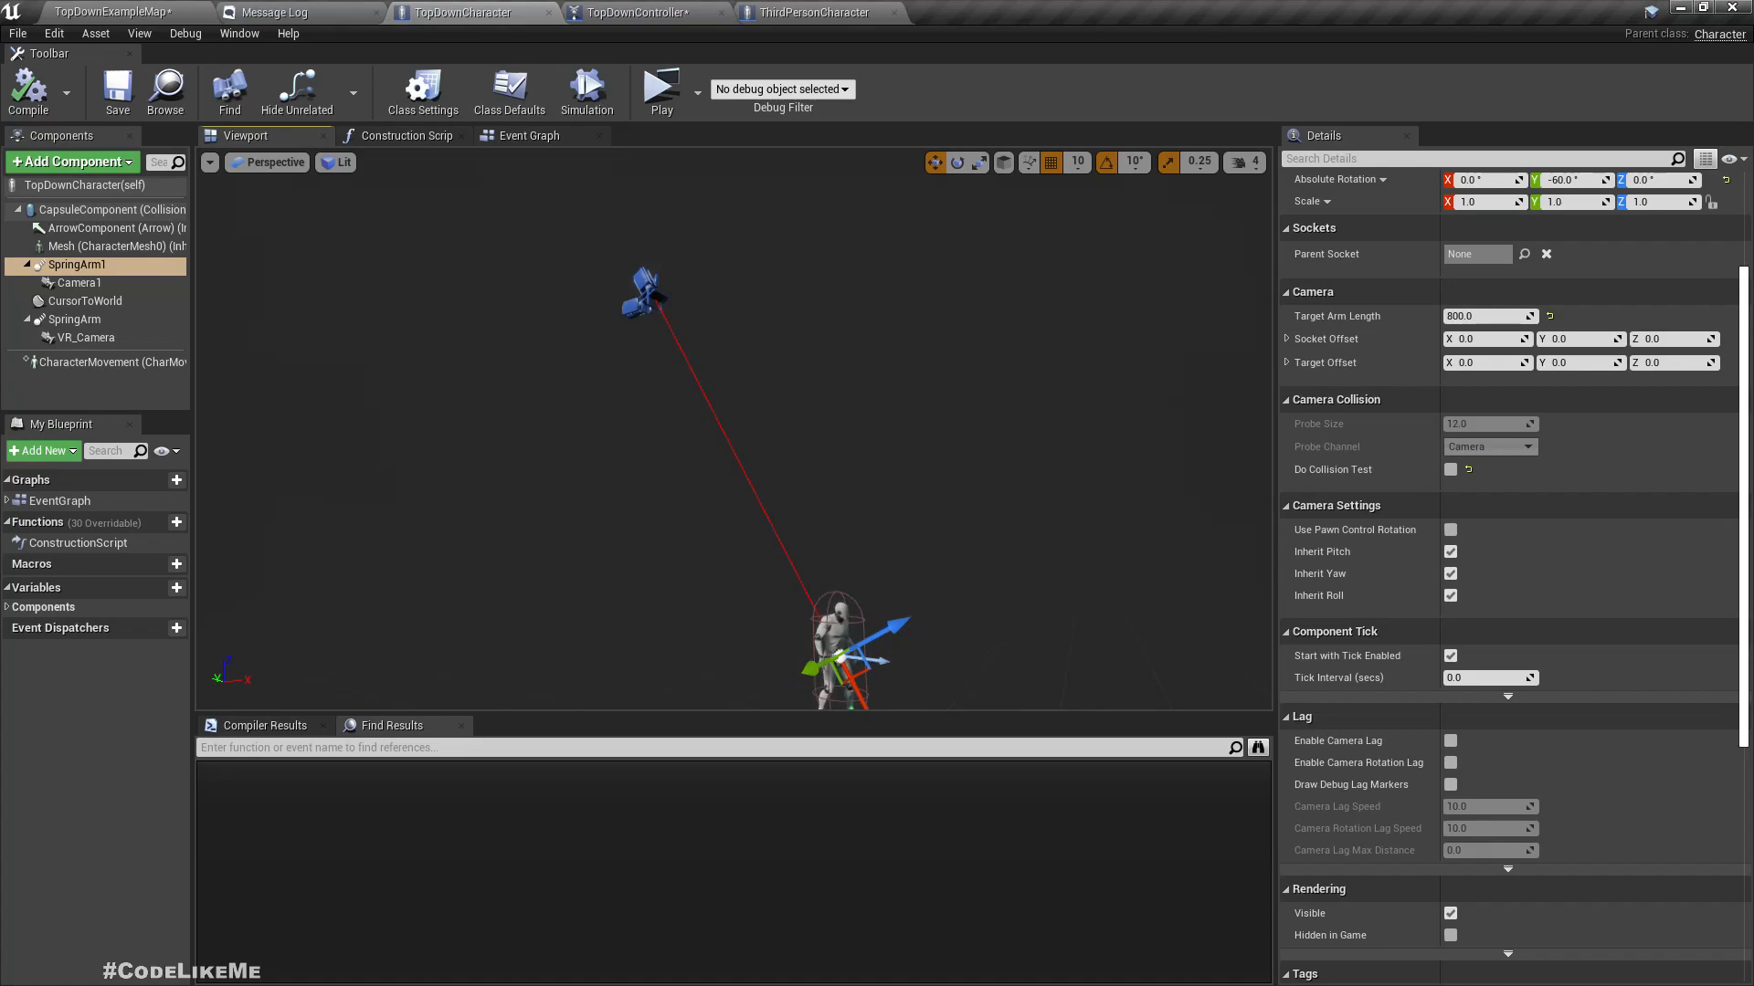
click(78, 282)
click(76, 264)
click(79, 283)
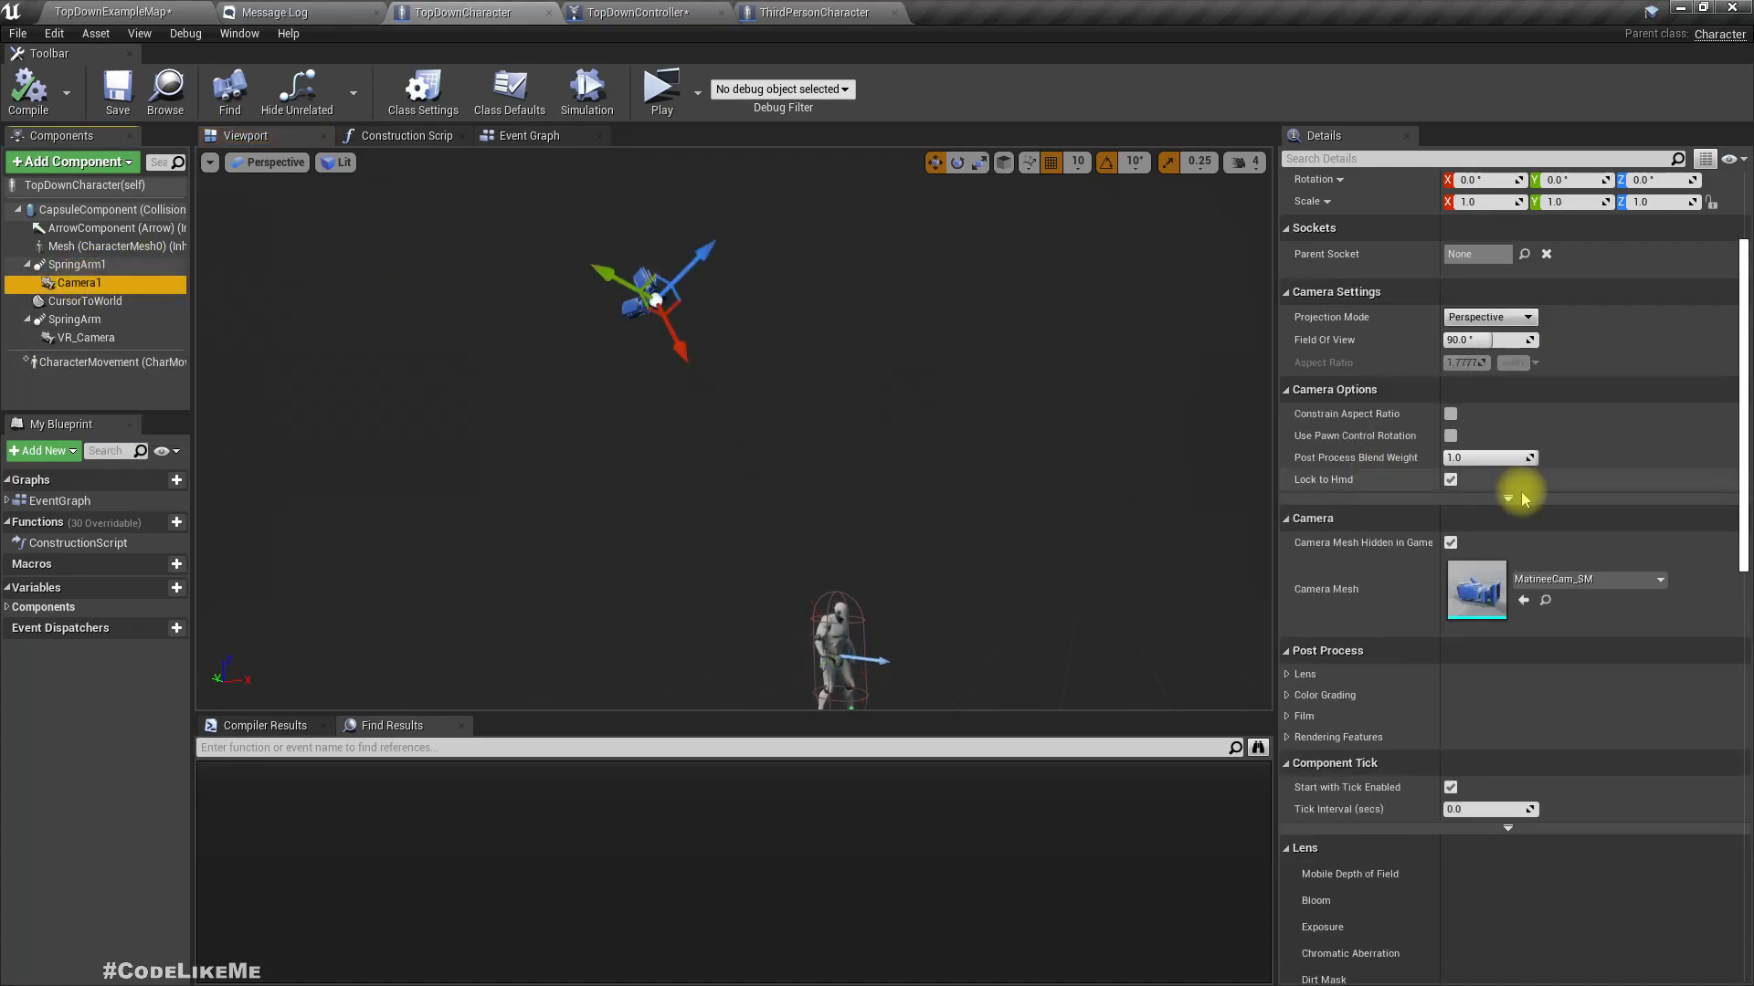
- Copy SpringArm1 and Camera1 from TopDownCharacter and paste them under the capsule component of ThirdPersonCharacter
scroll(1511, 484, up, 3)
click(76, 264)
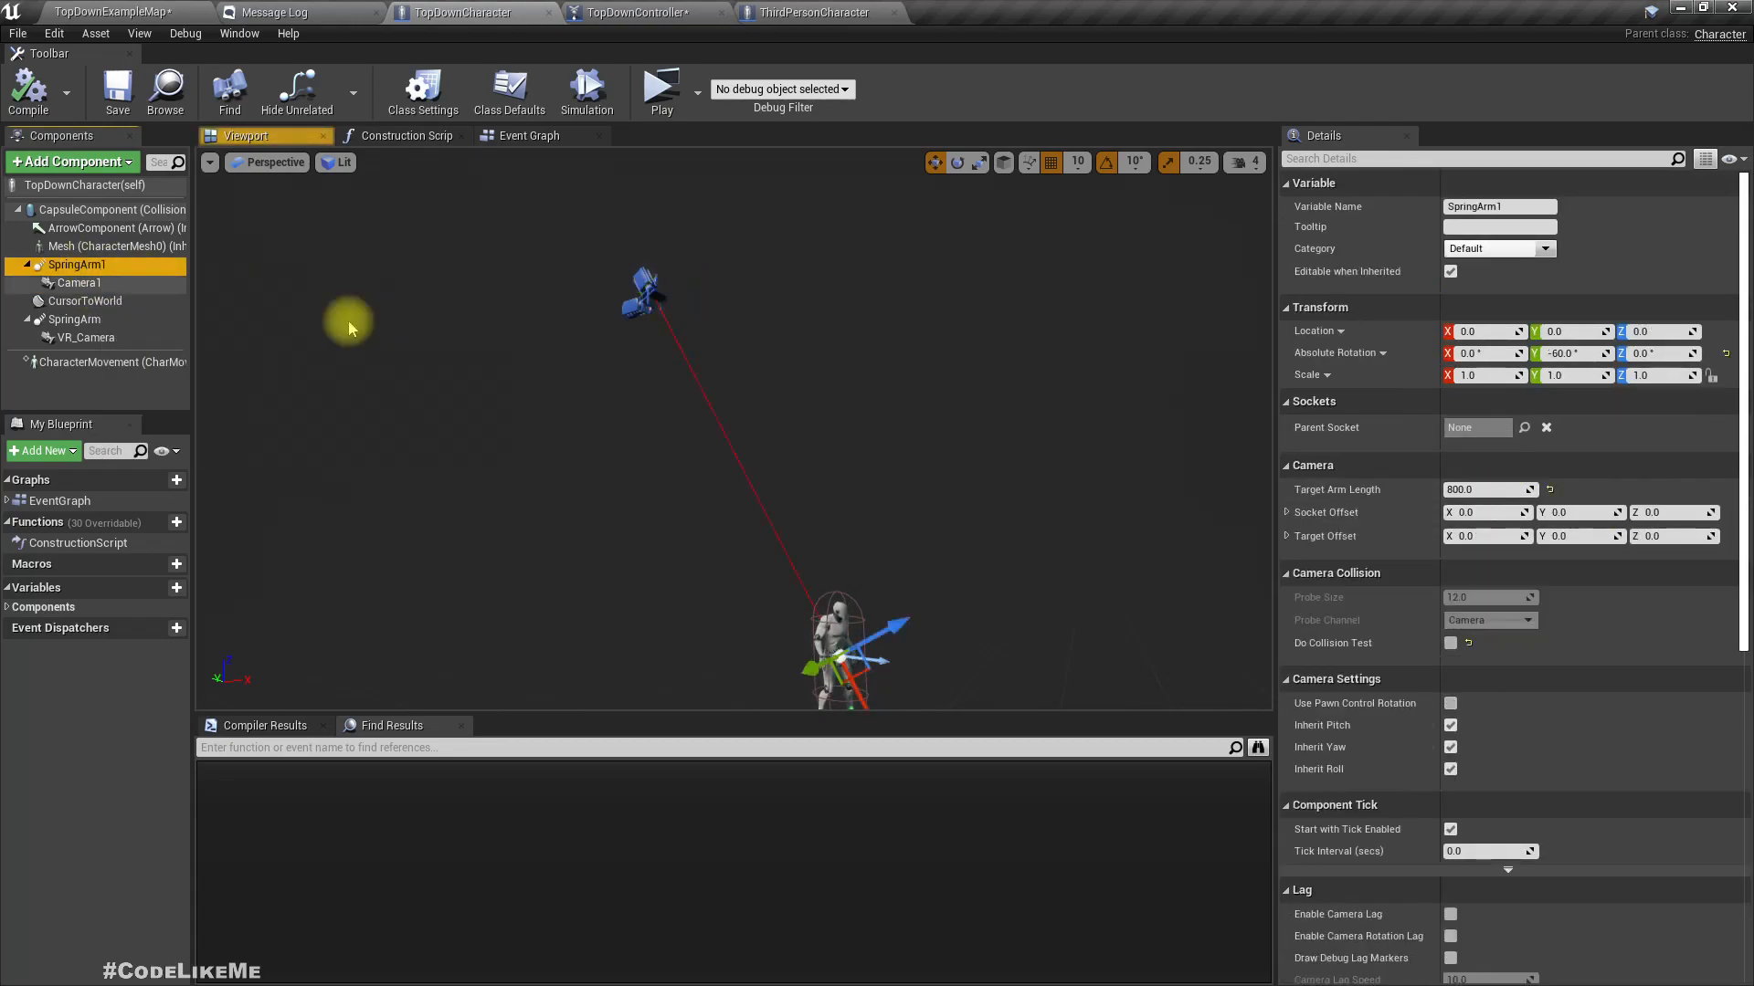
ctrl+click(79, 282)
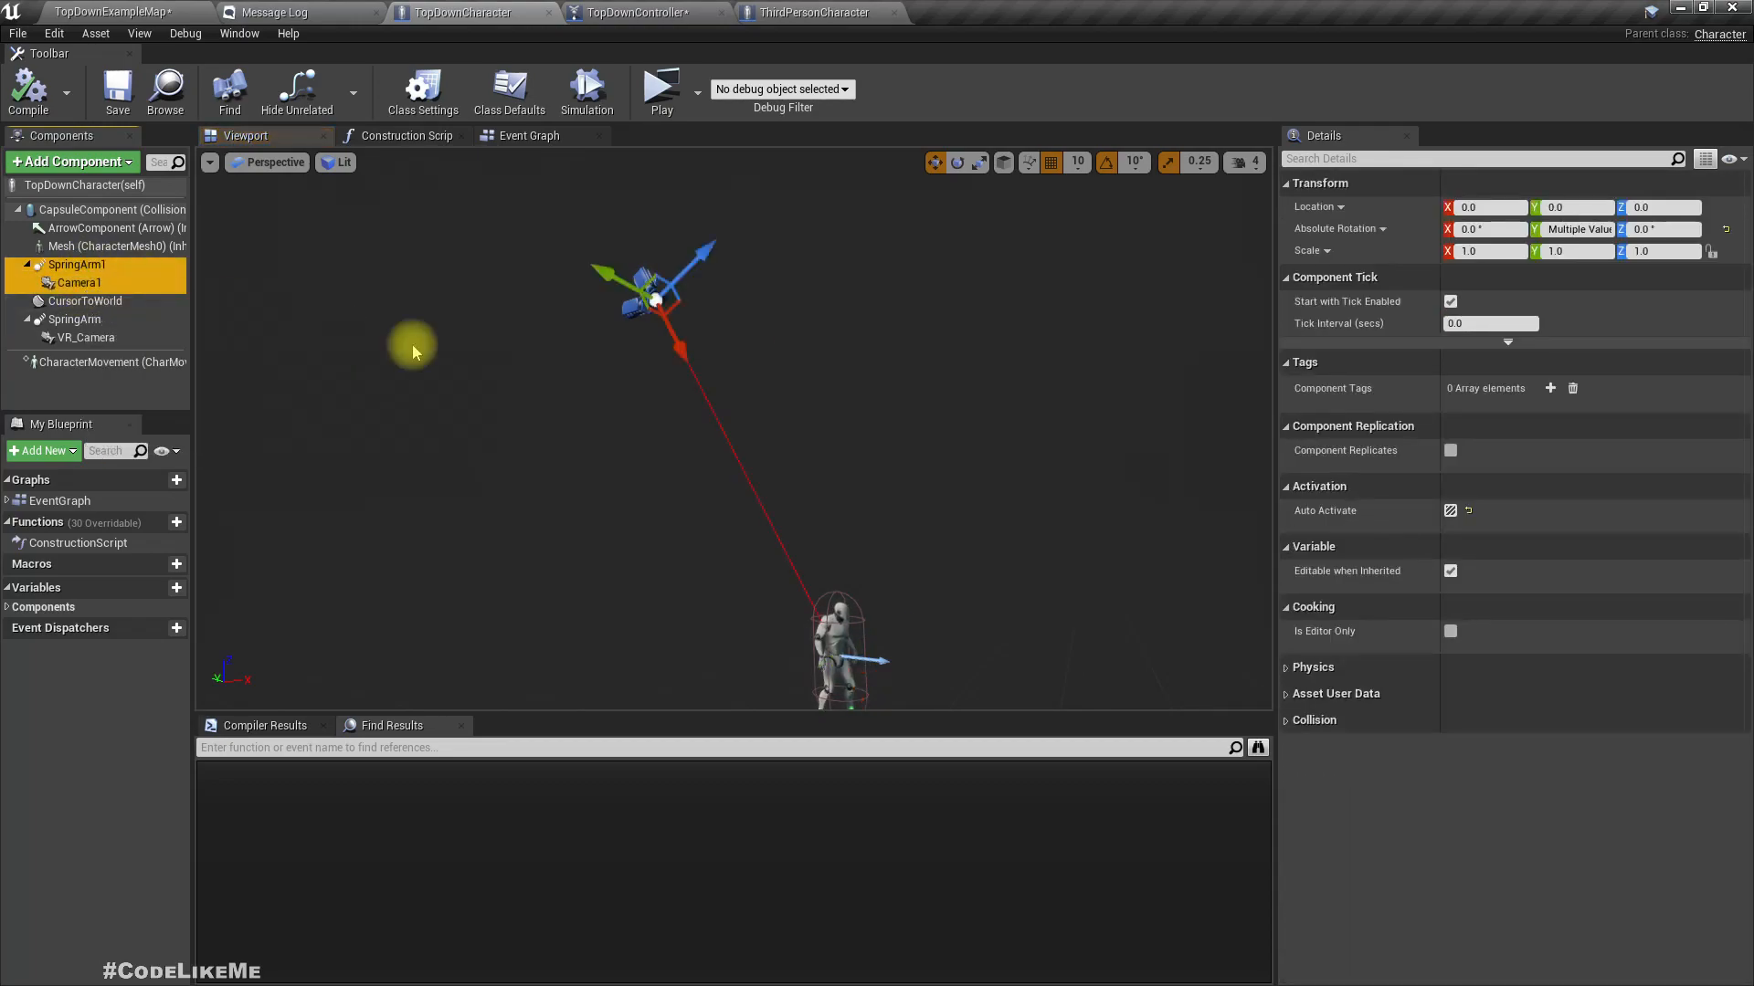
click(638, 12)
click(812, 12)
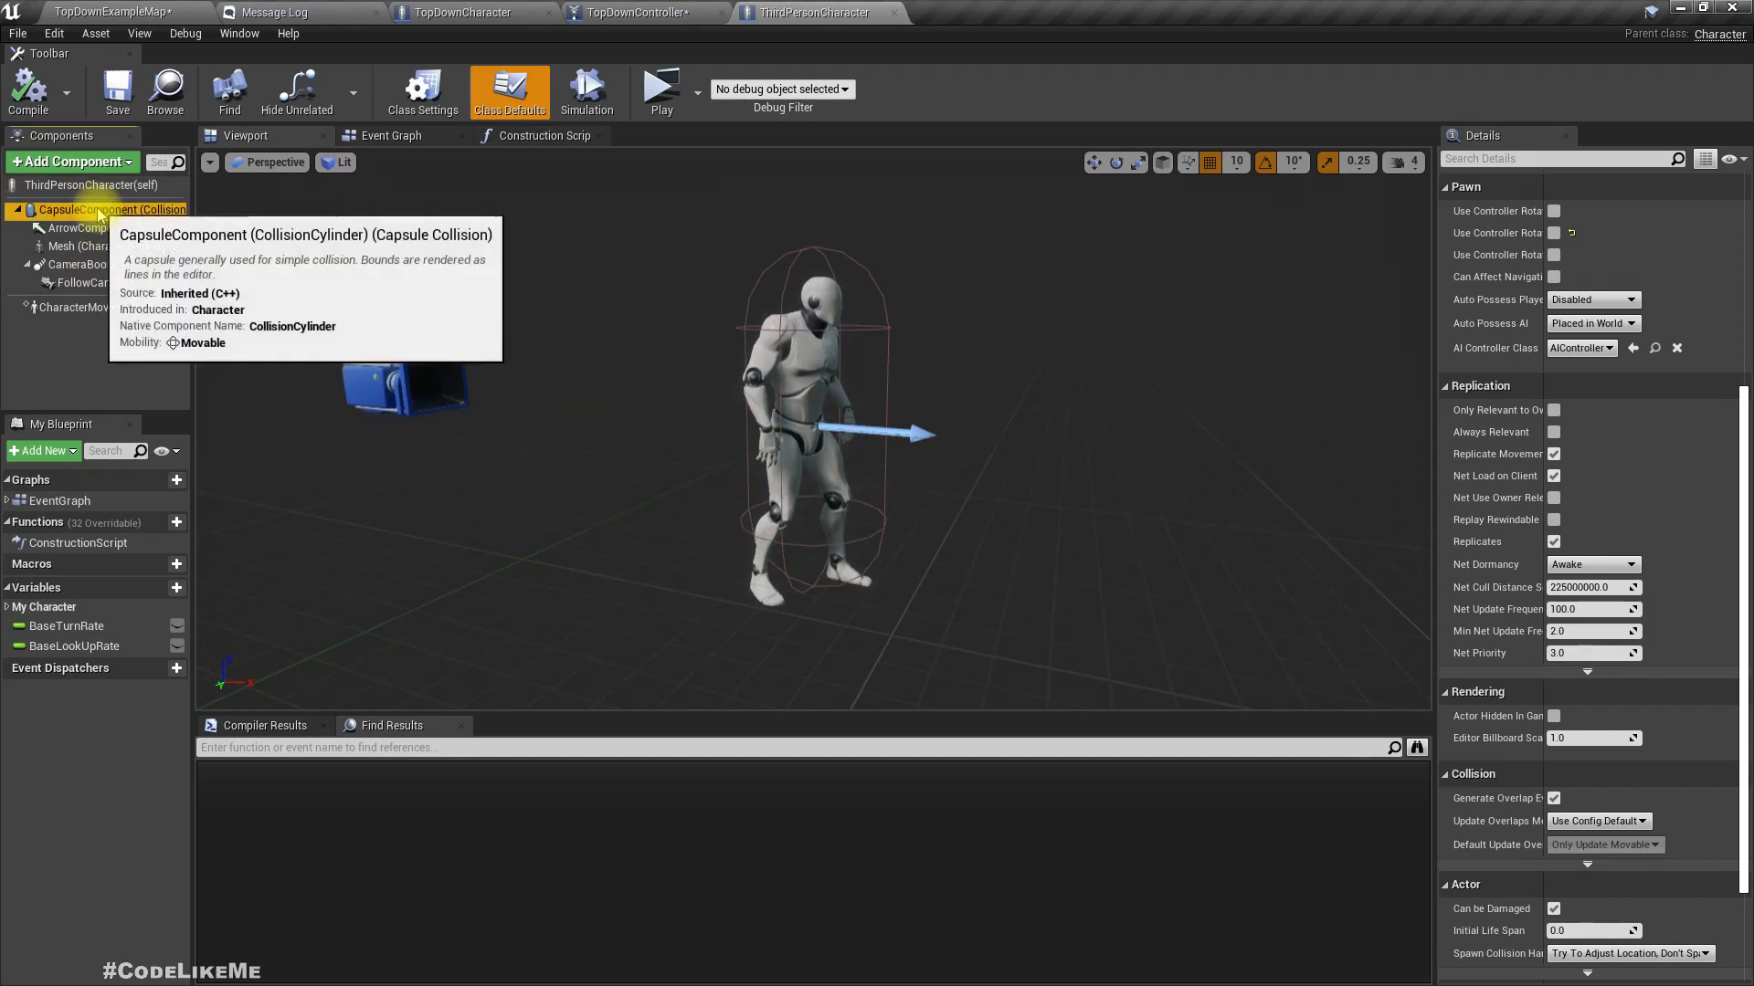
click(150, 209)
key(ctrl+v)
scroll(676, 384, down, 5)
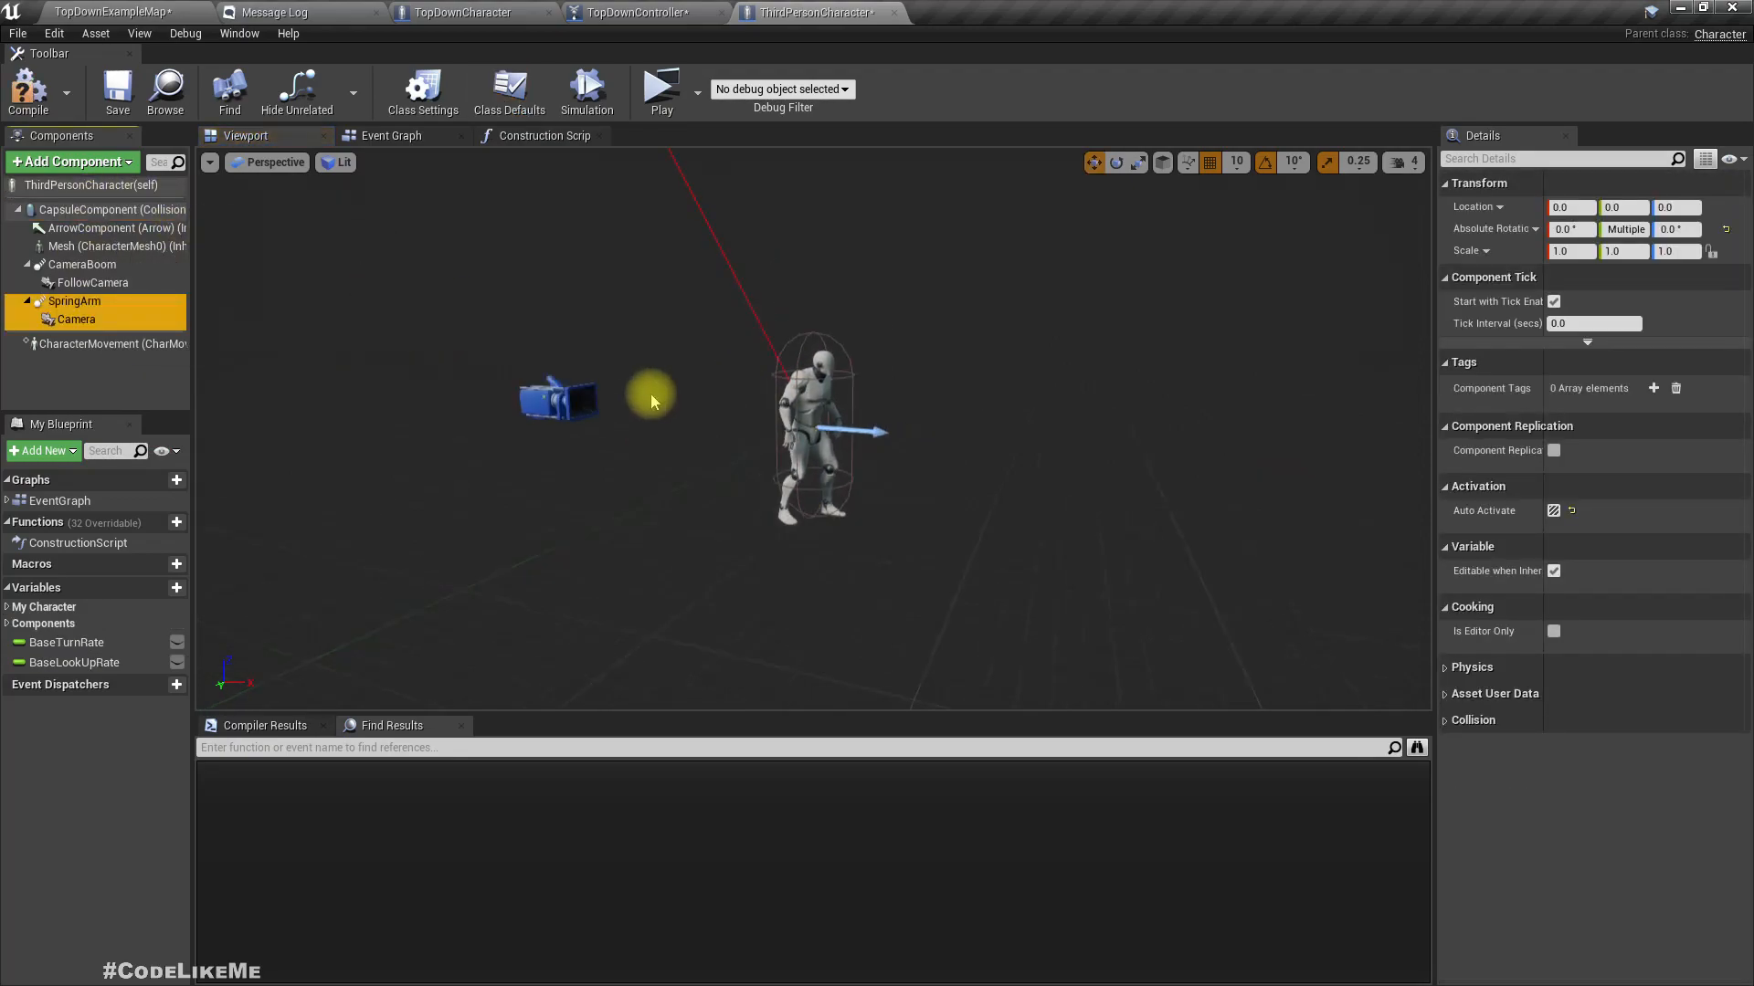
- Delete the original CameraBoom and FollowCamera components from ThirdPersonCharacter
click(82, 264)
shift+click(92, 282)
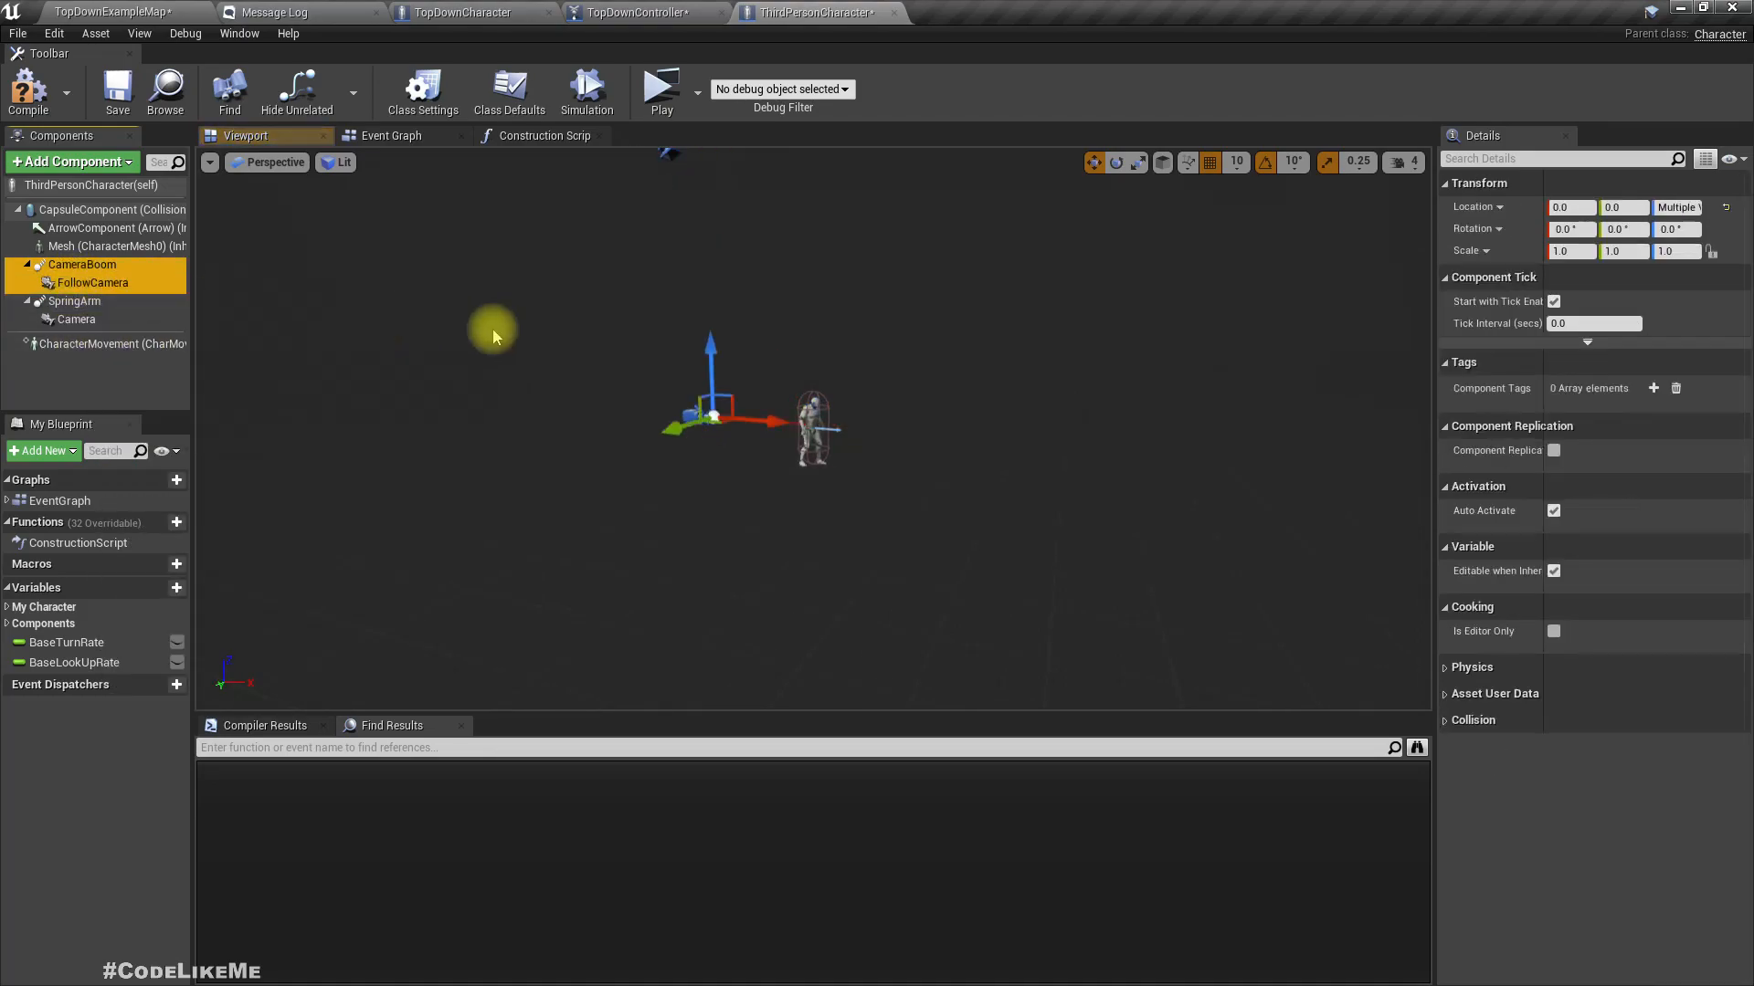
key(Delete)
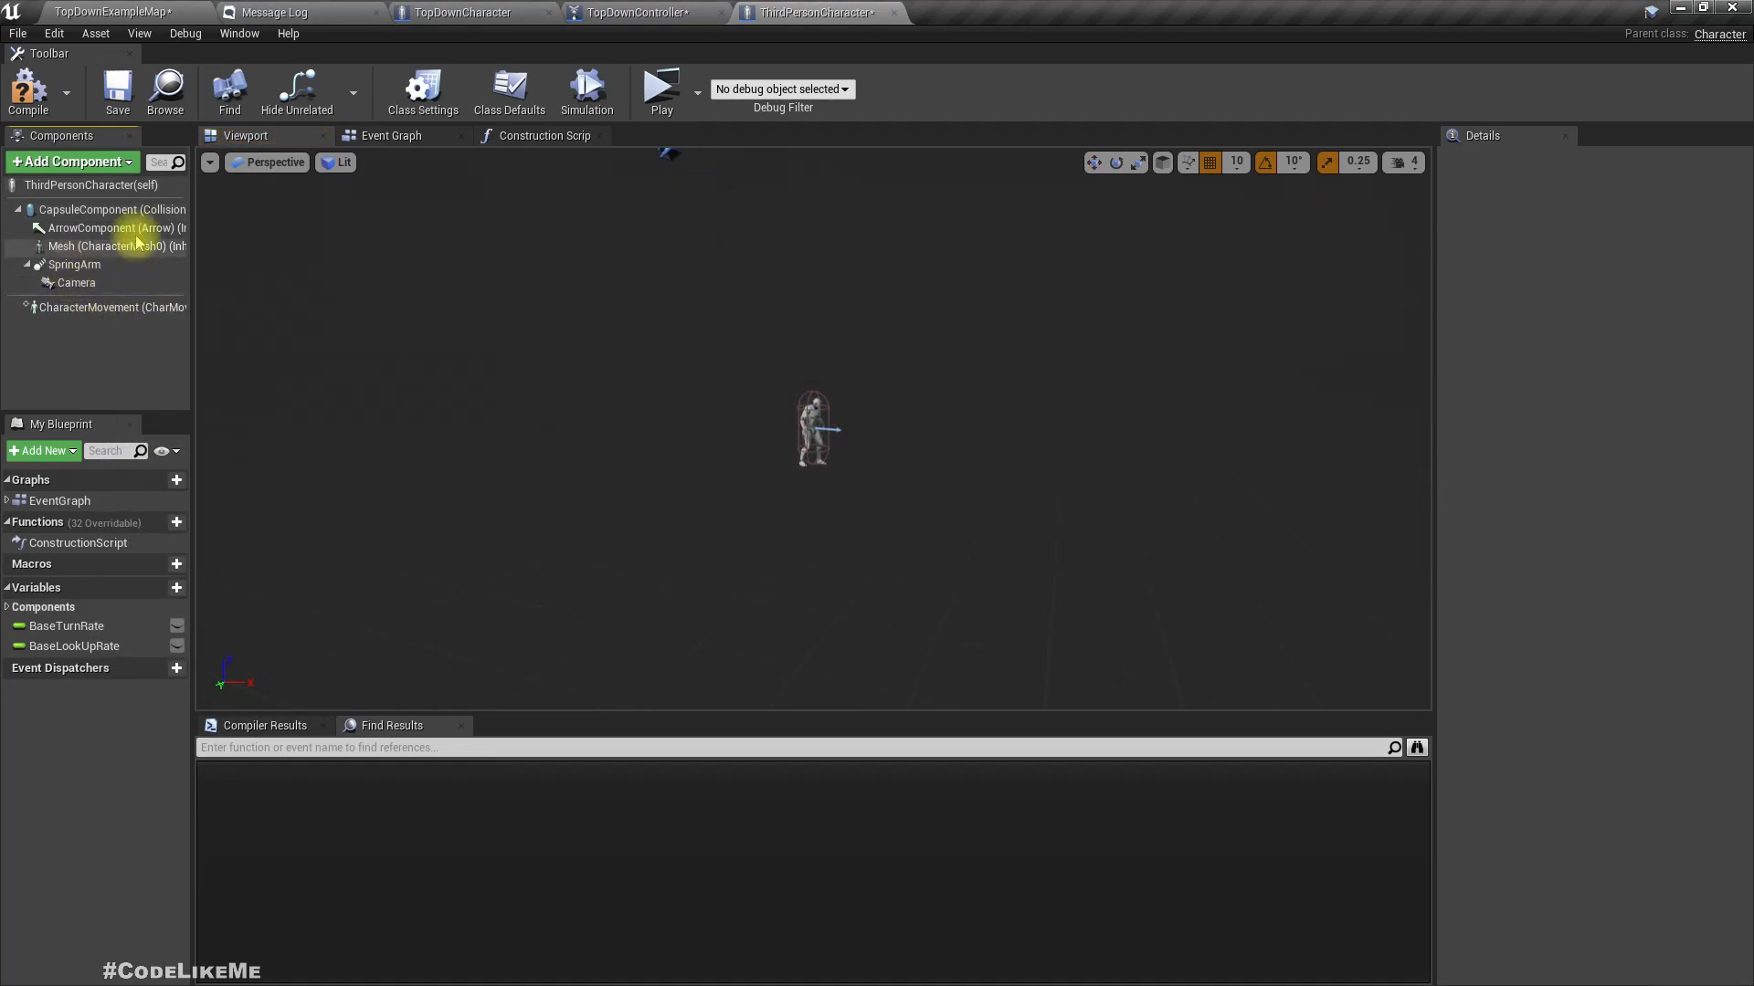
- Disconnect the execution links of the InputAxis Turn and InputAxis LookUp events in ThirdPersonCharacter's Event Graph
click(388, 136)
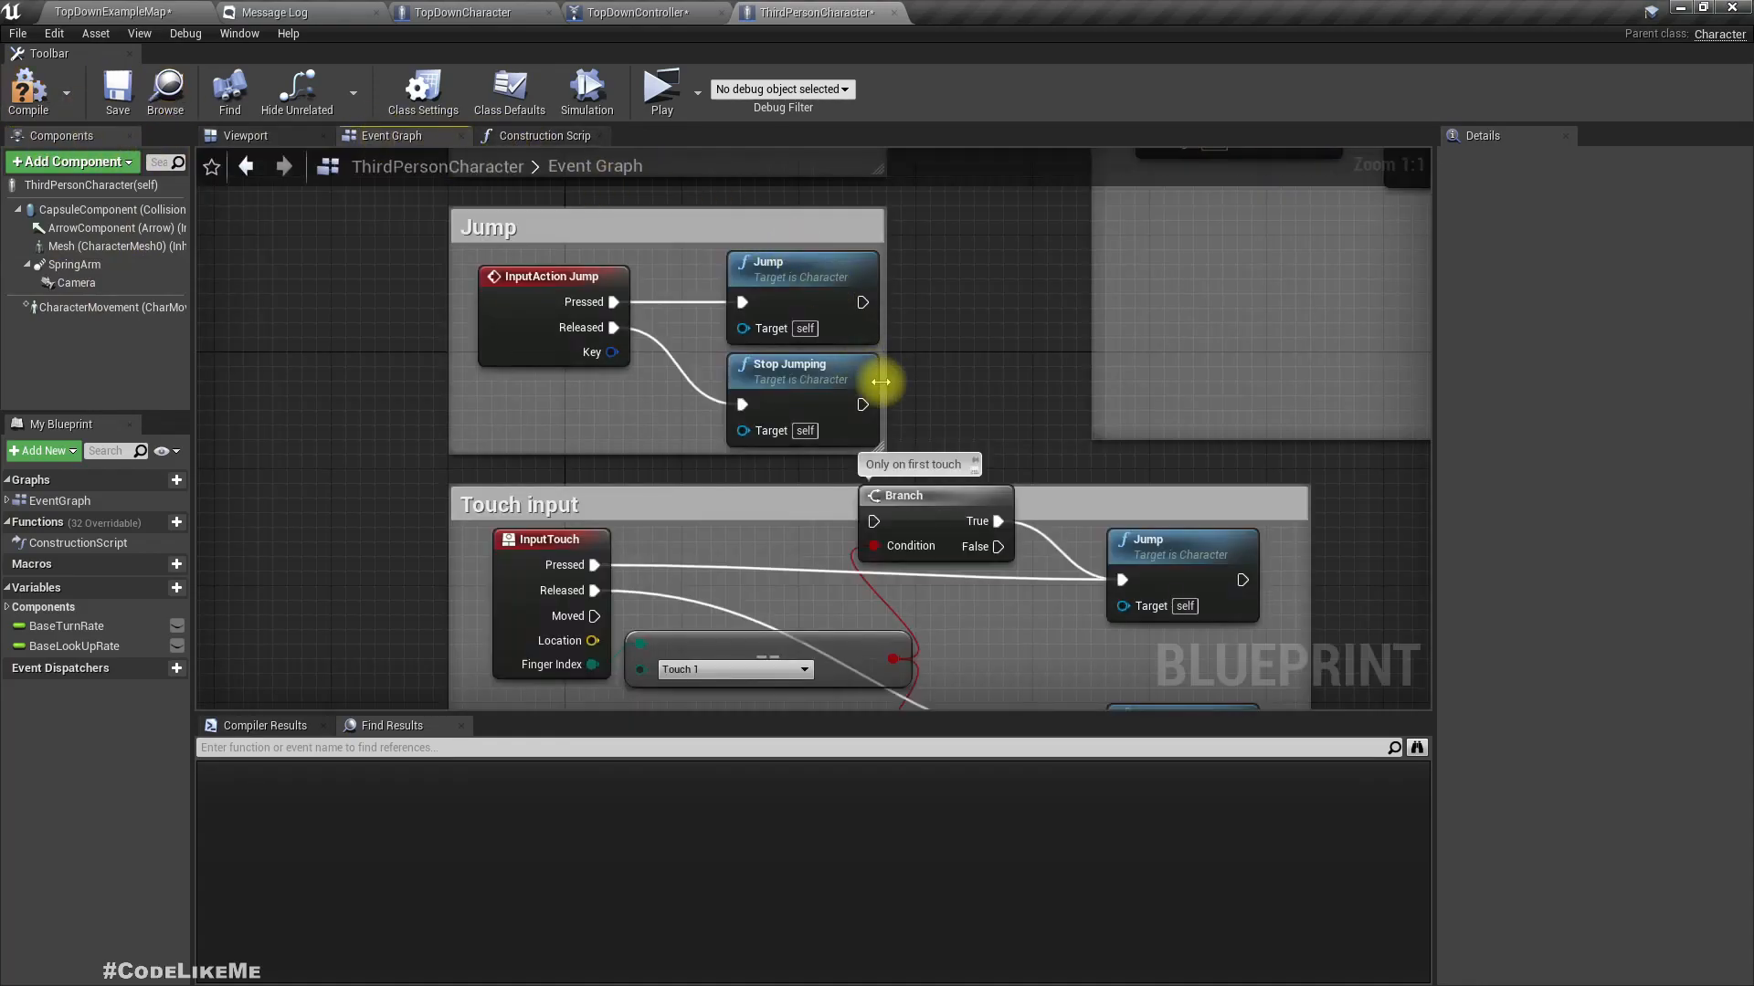
scroll(886, 384, down, 6)
scroll(1070, 301, up, 5)
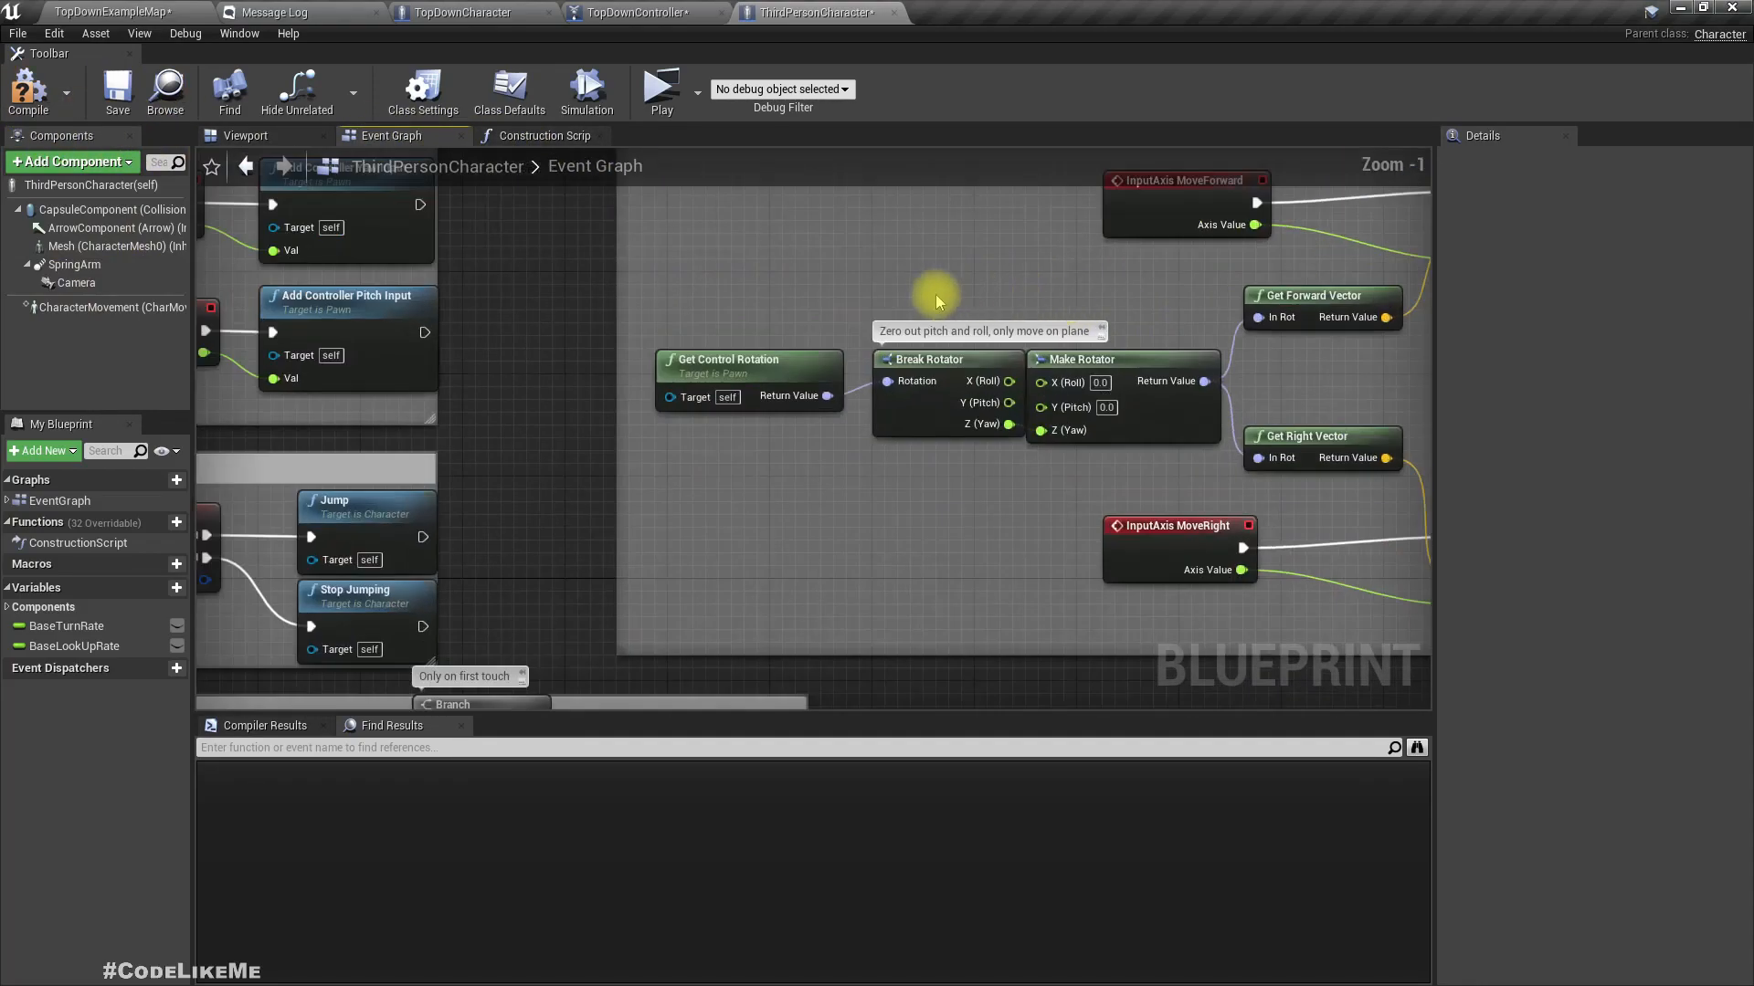
right_drag(936, 294, 951, 478)
scroll(951, 479, down, 4)
right_drag(974, 319, 945, 417)
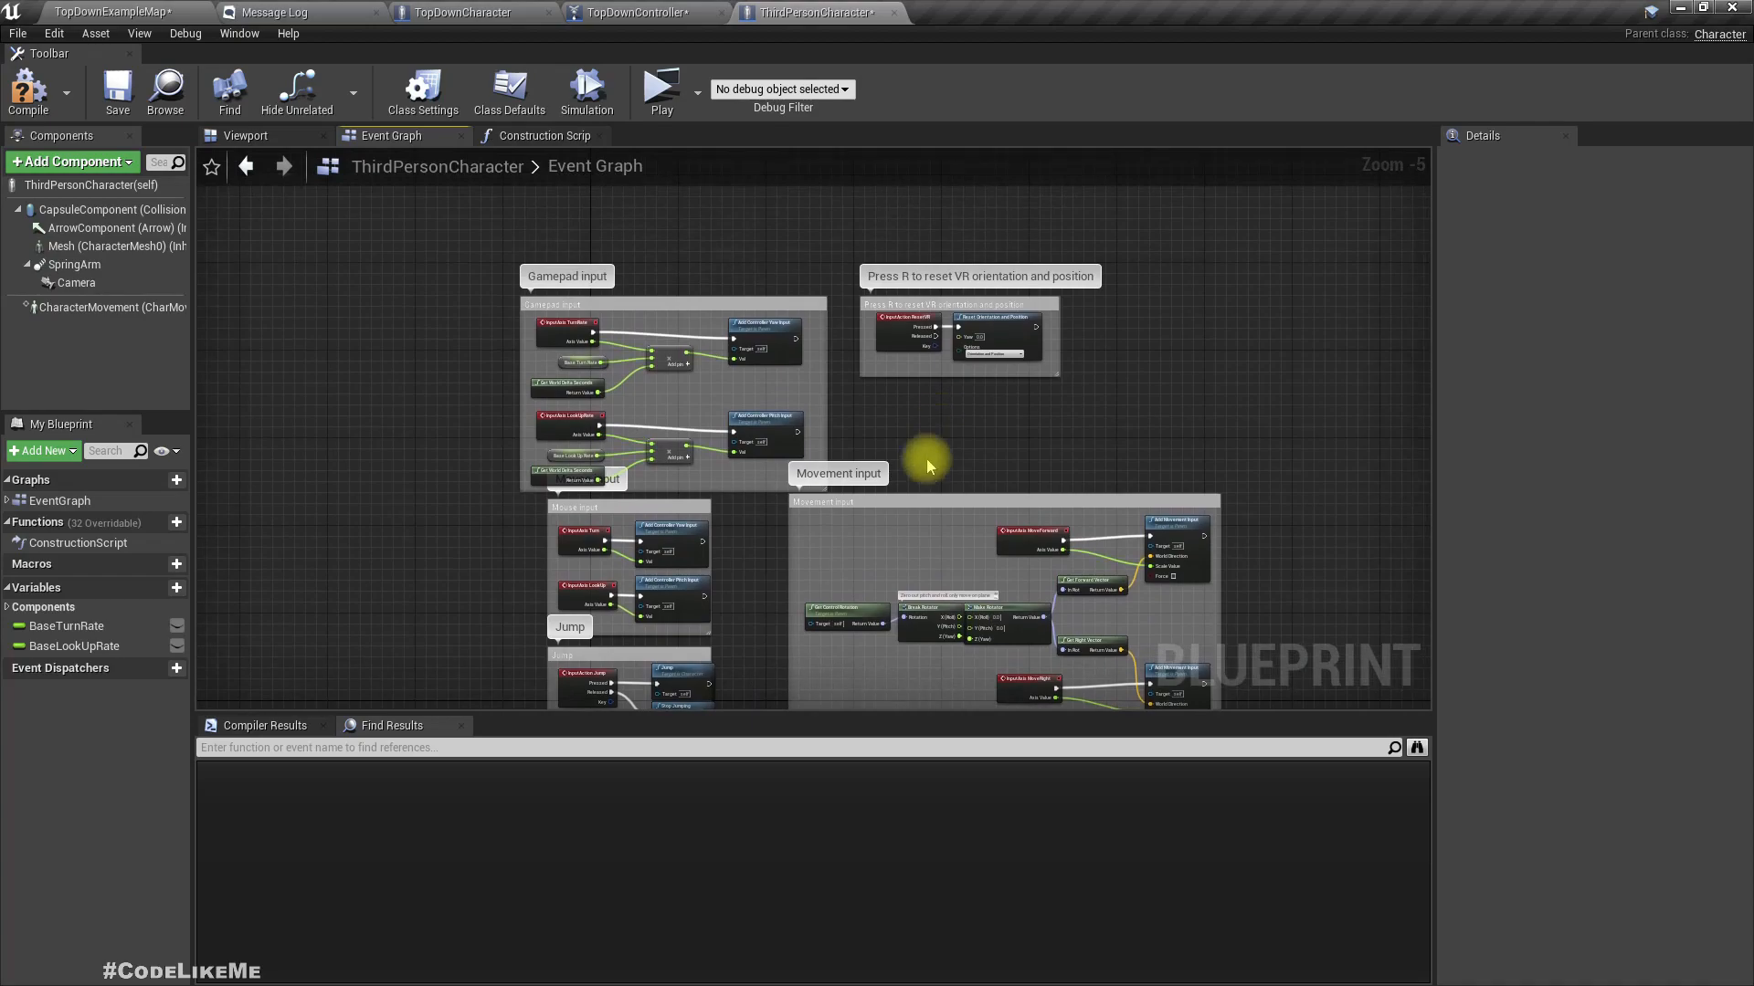
scroll(582, 349, up, 4)
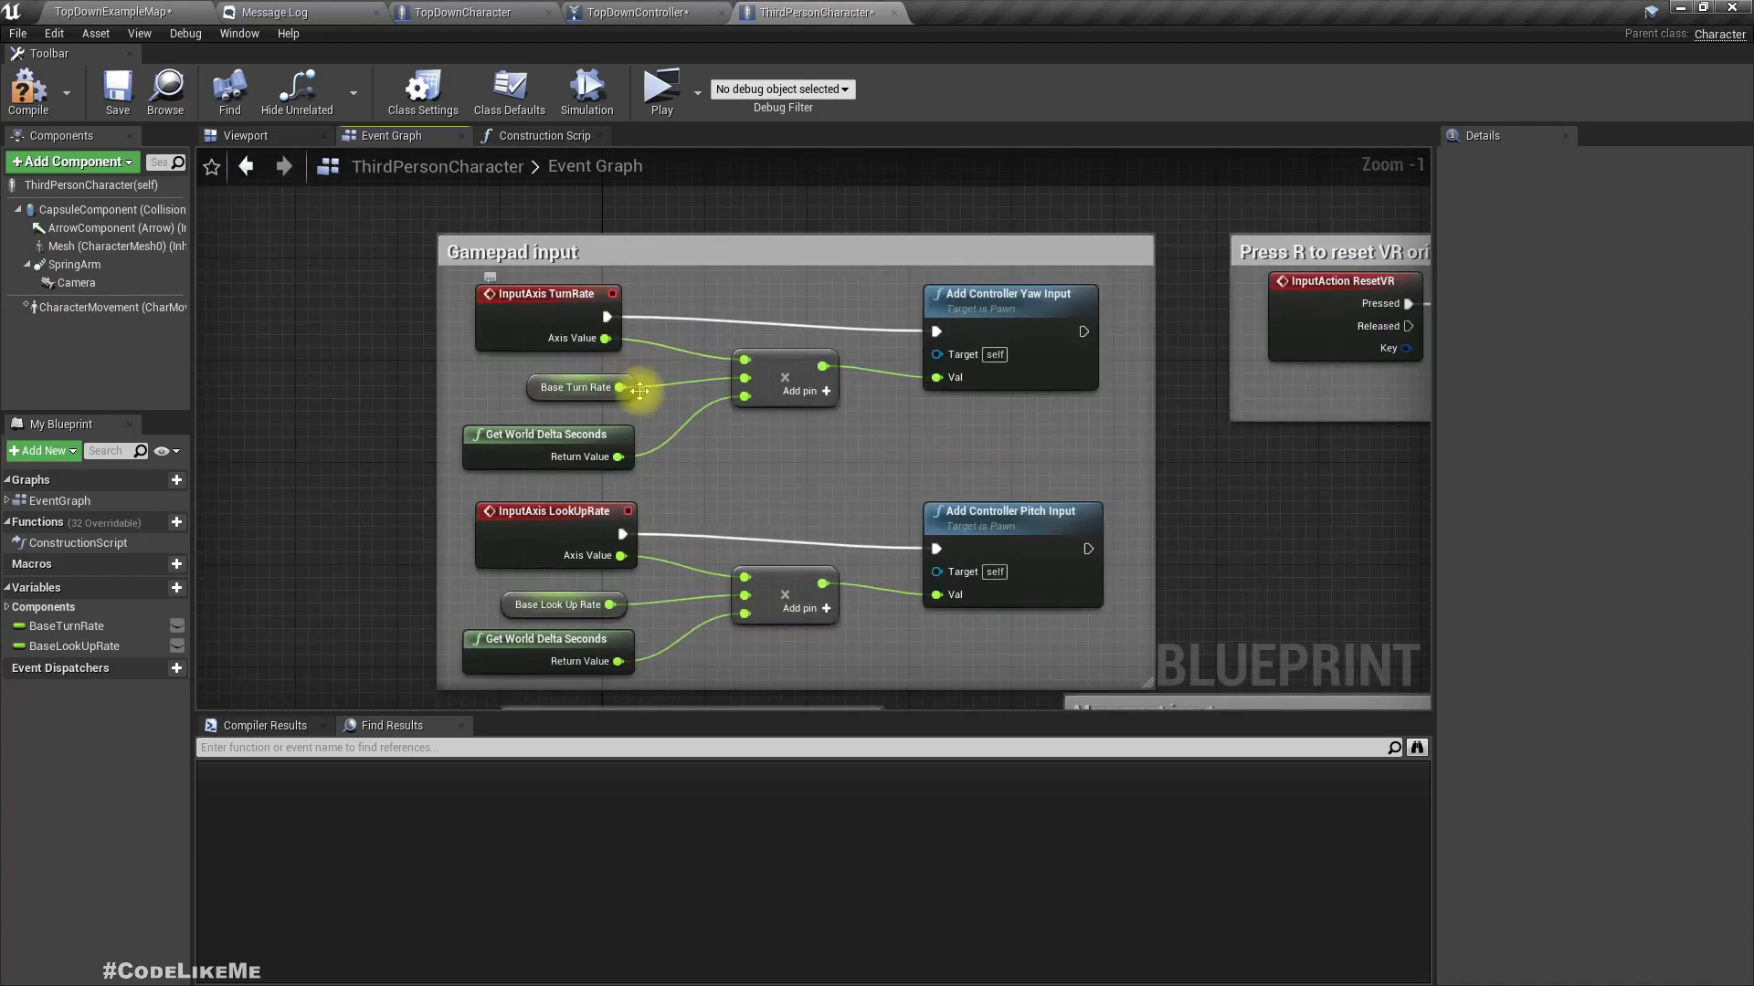
right_drag(803, 462, 806, 302)
scroll(807, 304, down, 4)
scroll(745, 404, up, 5)
right_drag(707, 532, 653, 339)
right_click(628, 290)
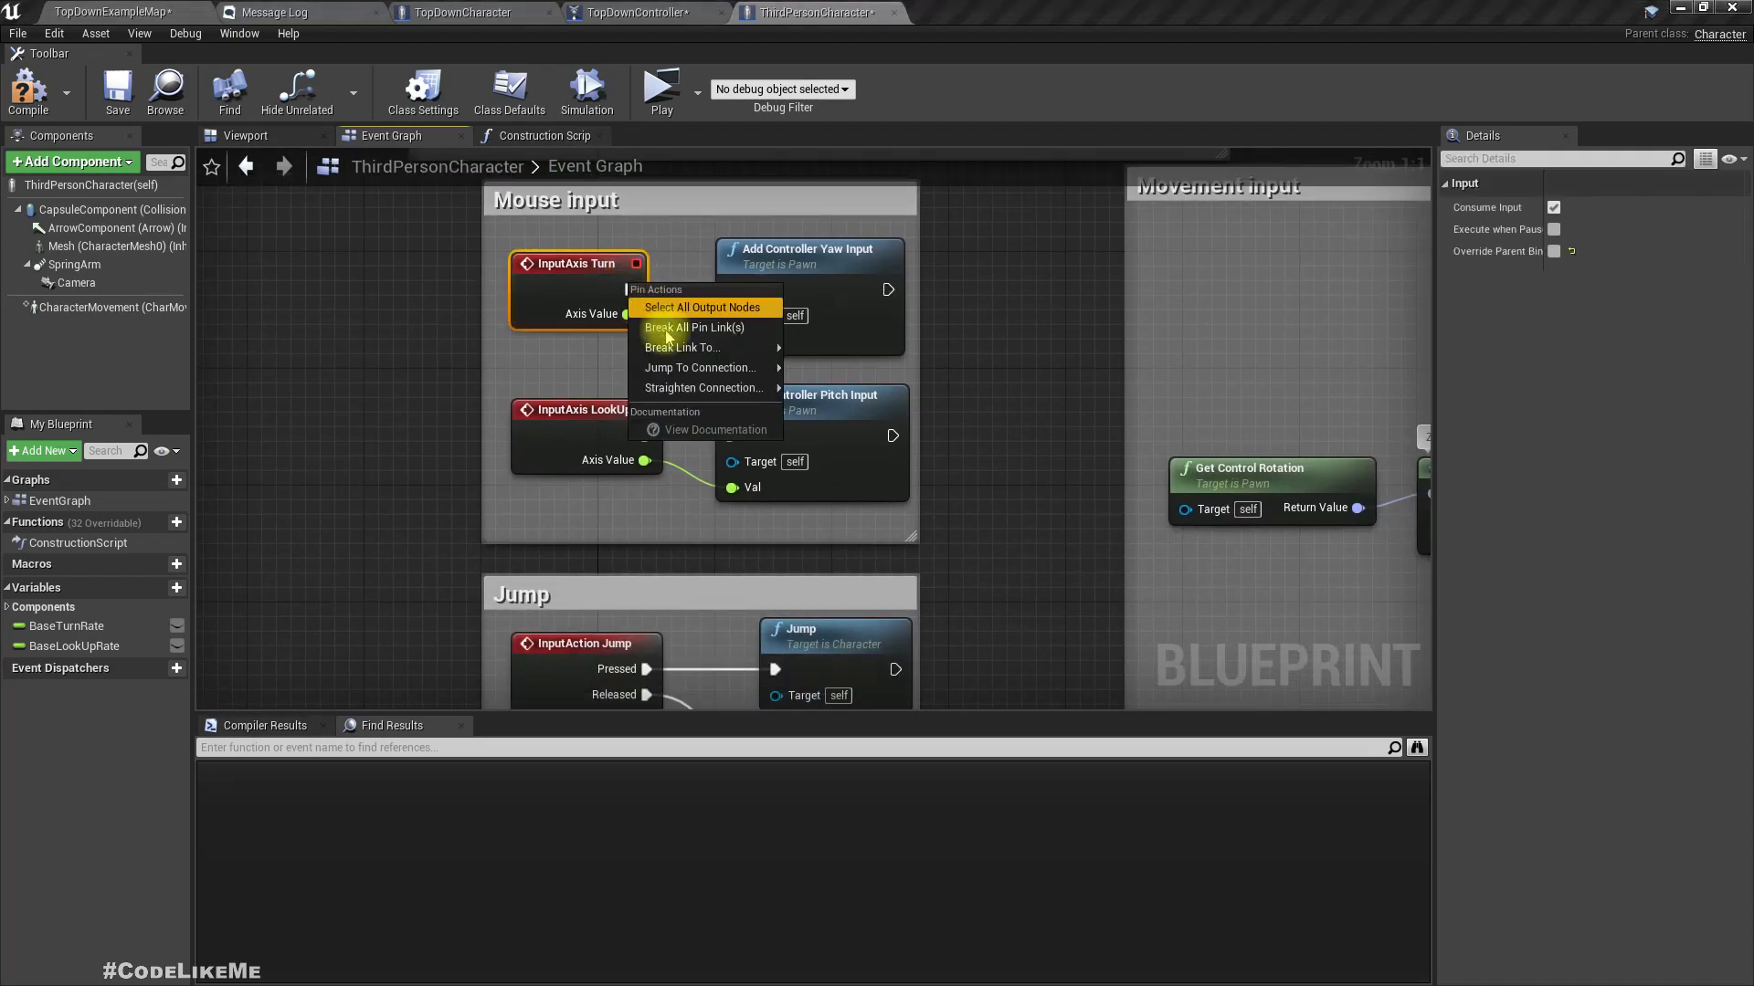
click(676, 329)
right_click(647, 436)
click(695, 474)
- Play TopDownExampleMap as server and client to check the camera view, and stop the session
click(109, 12)
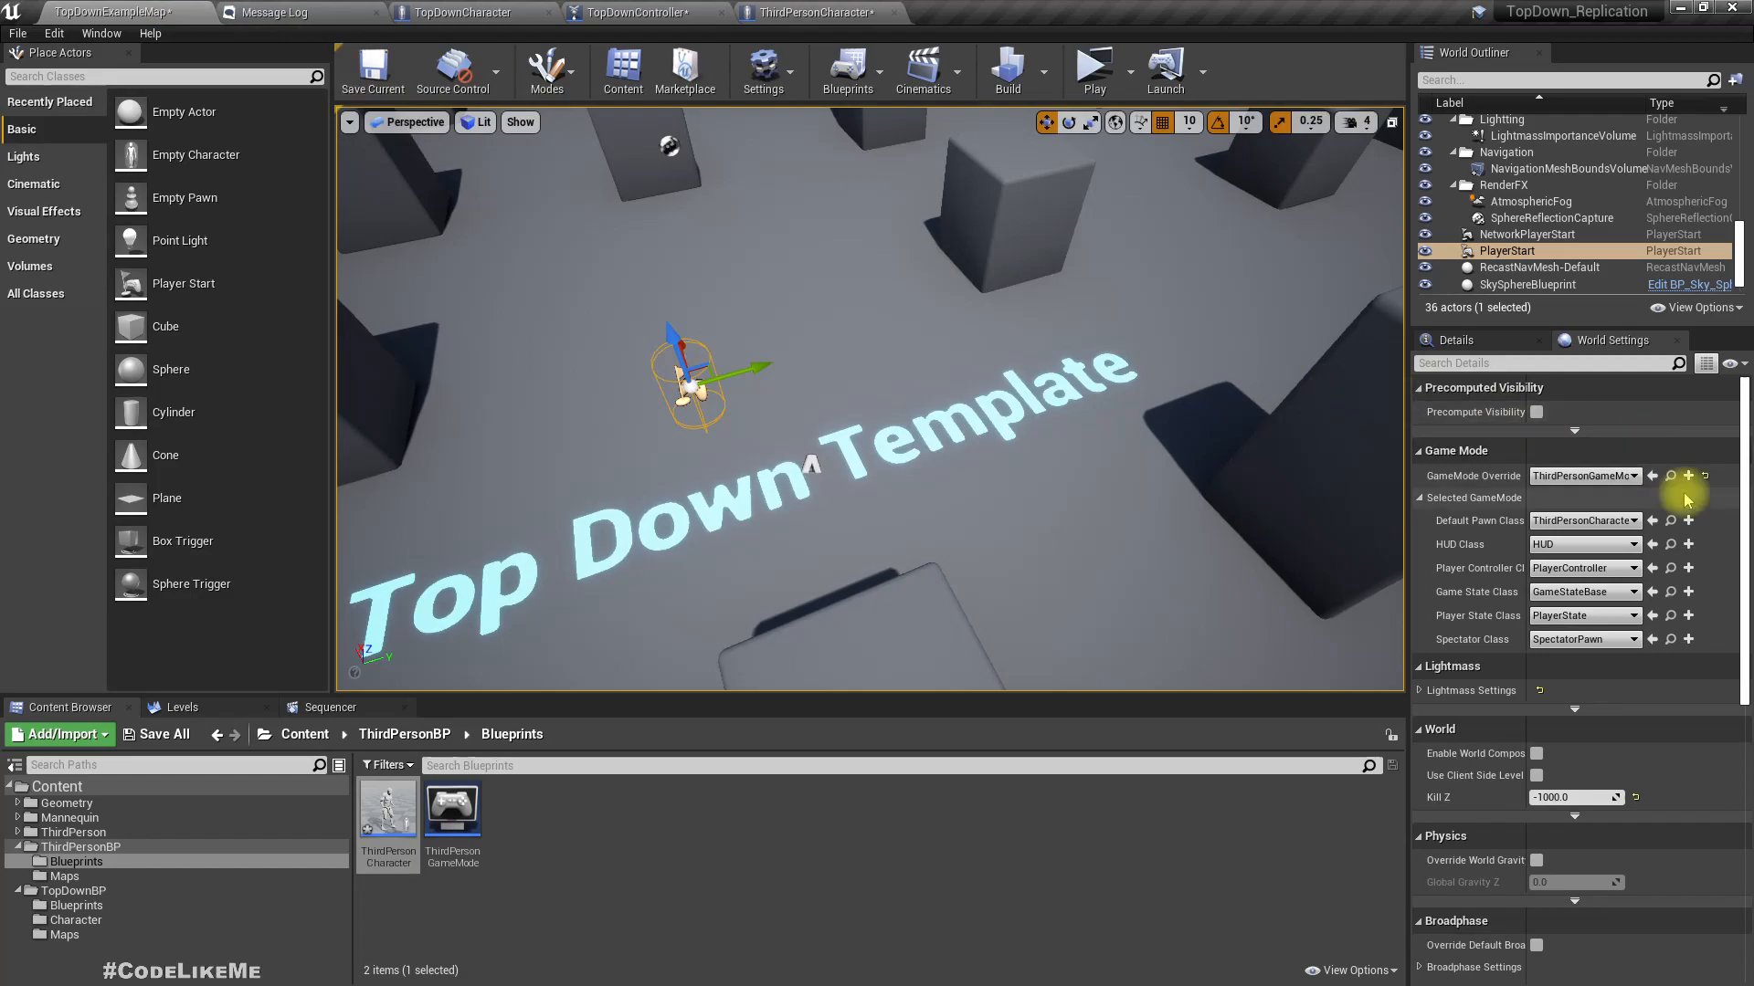
click(1100, 71)
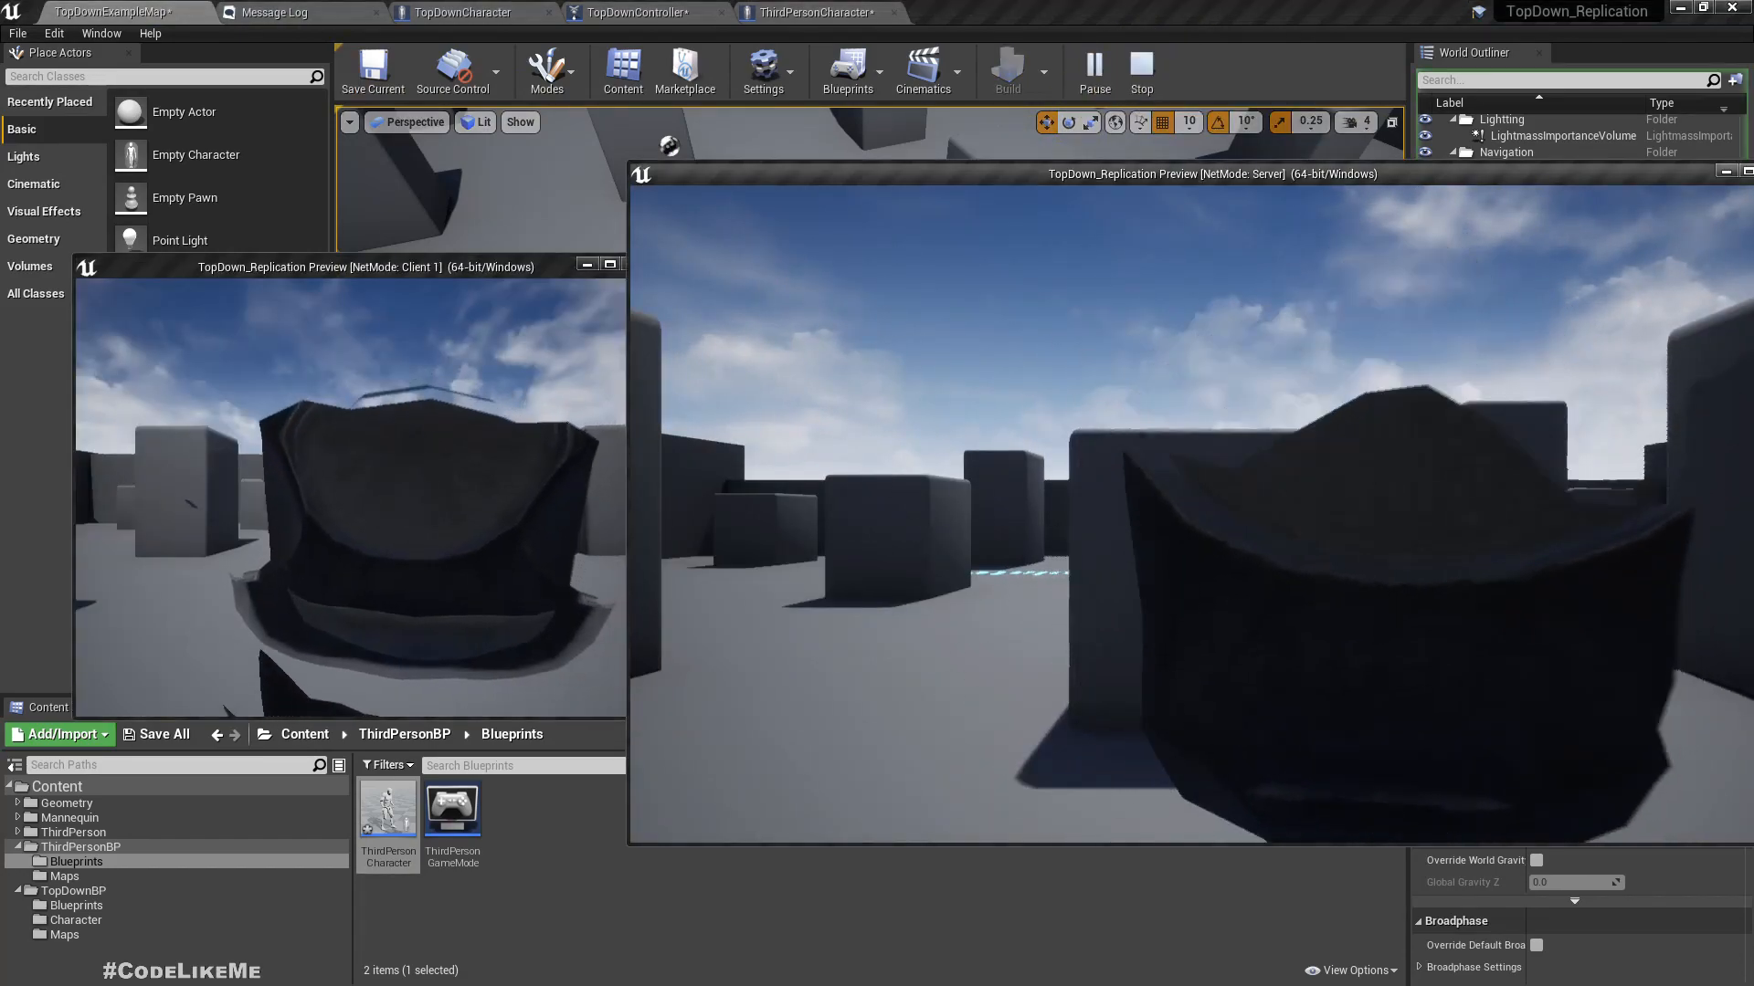
key(Escape)
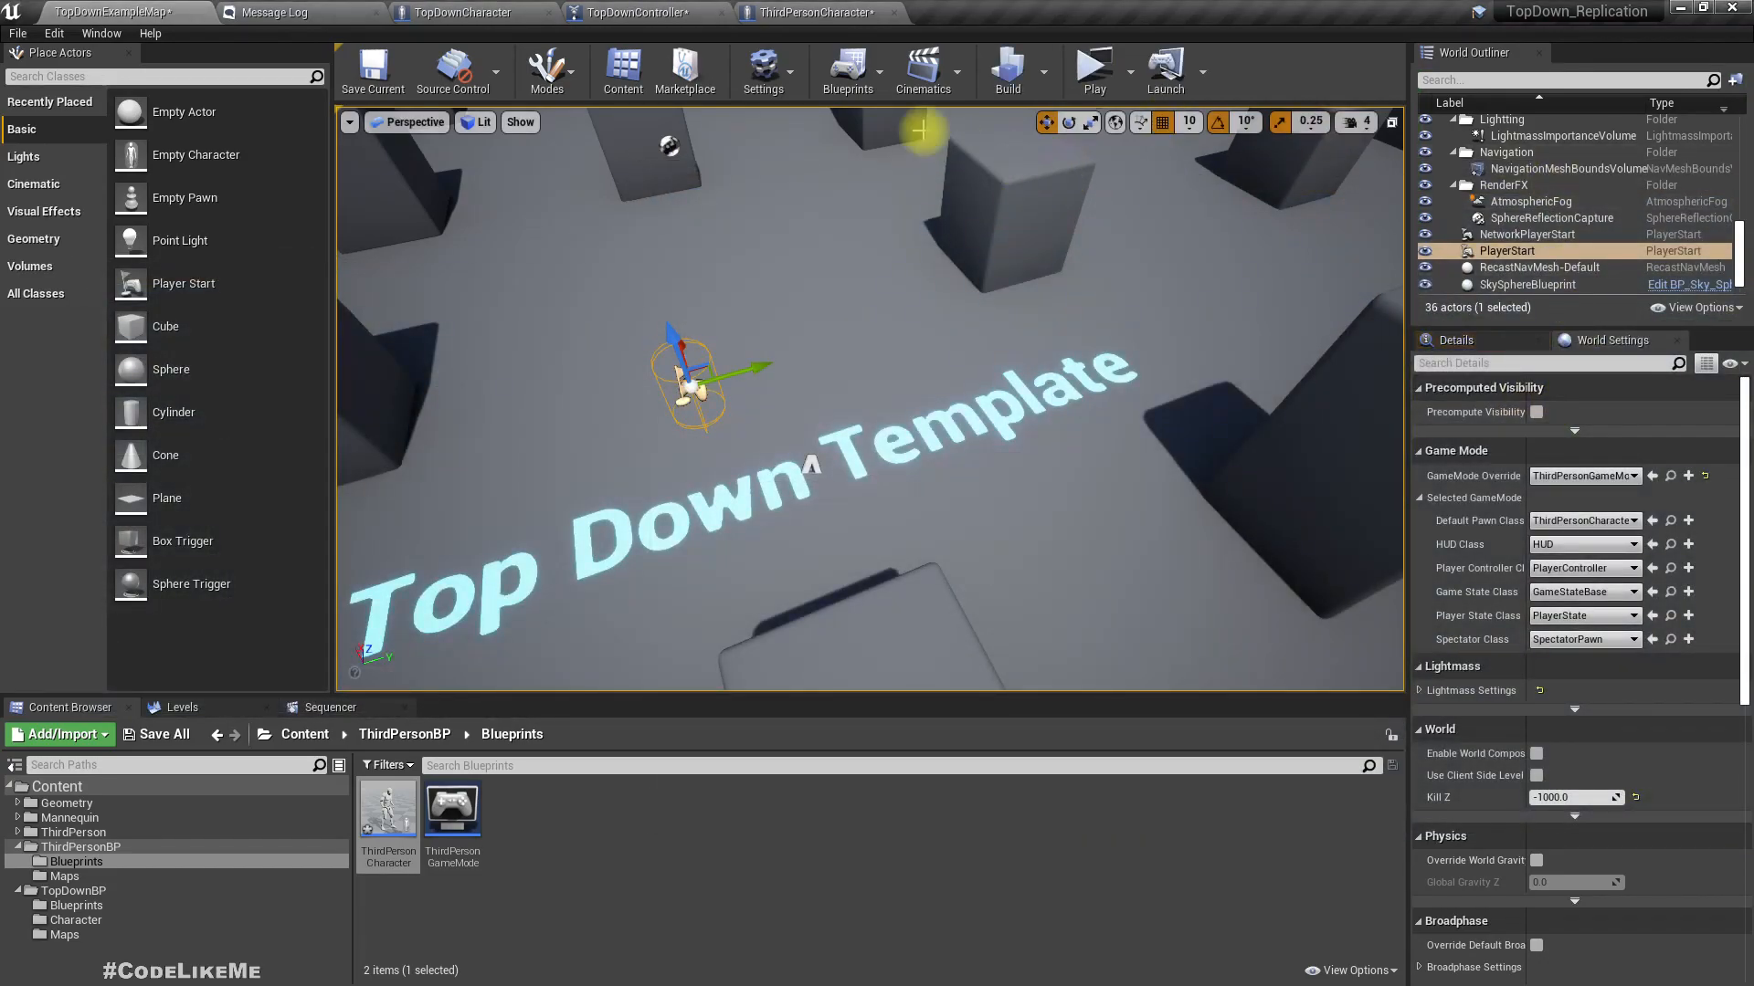
- Check the pasted Camera in ThirdPersonCharacter and undo the mouse-input link breaks and the deletion of CameraBoom and FollowCamera
click(816, 11)
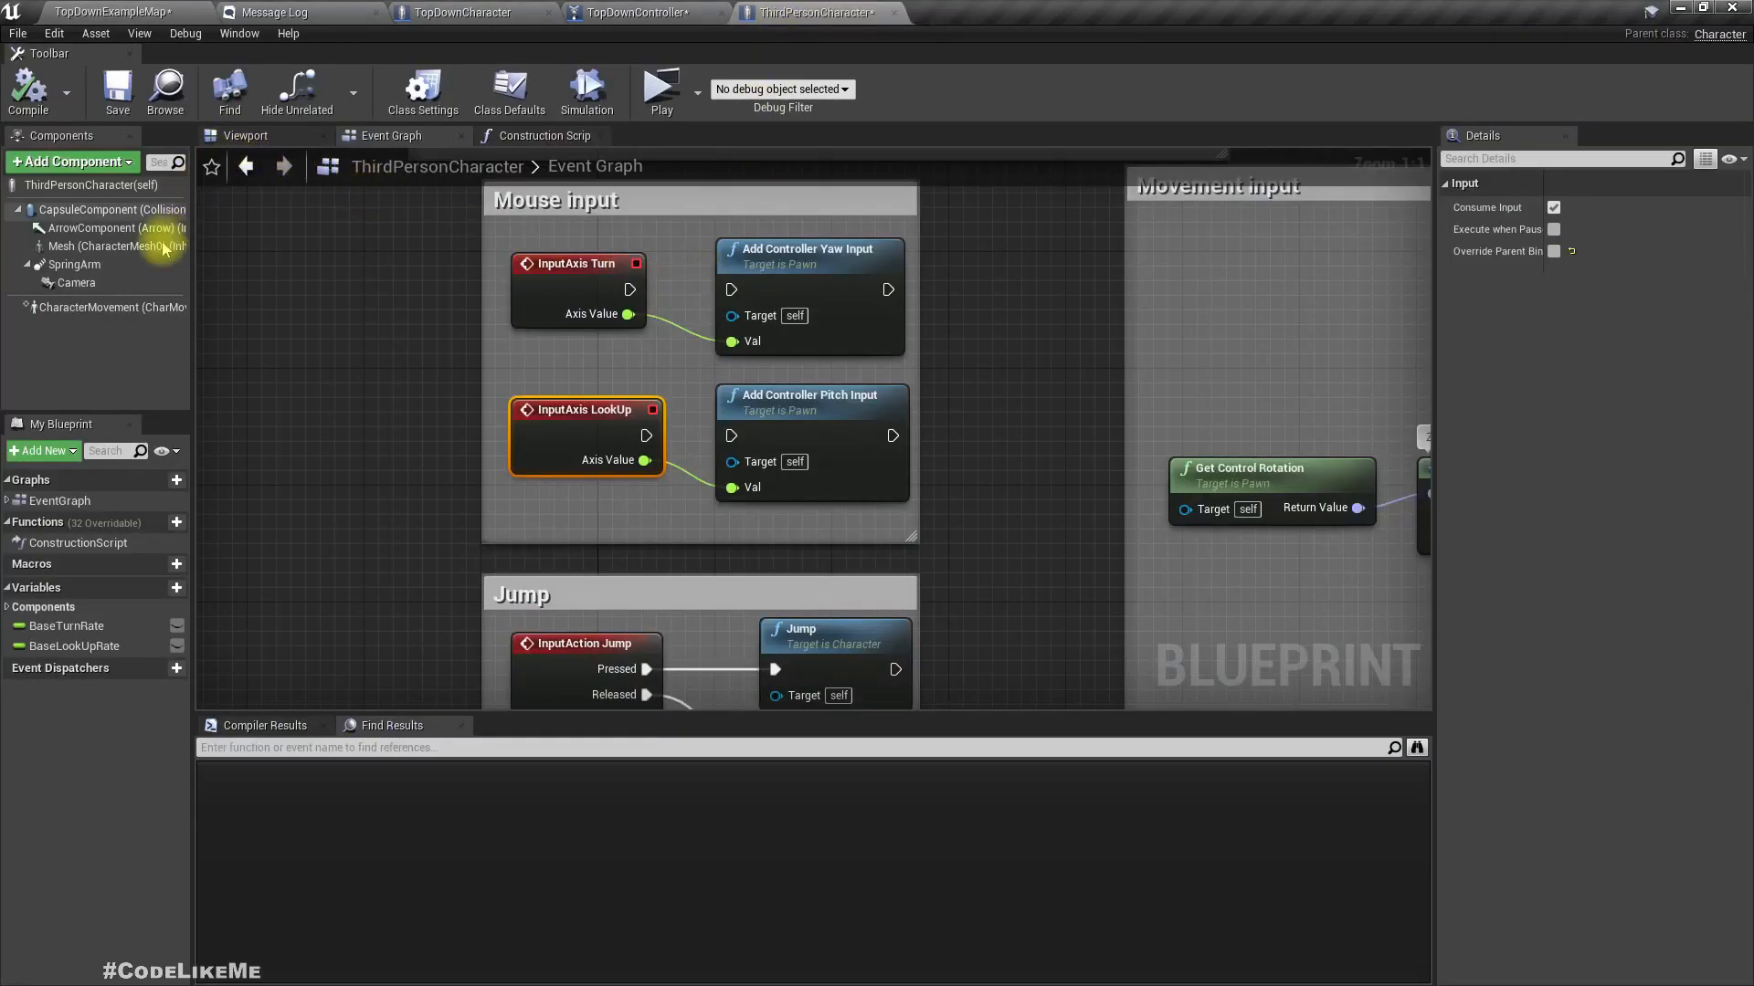
click(108, 284)
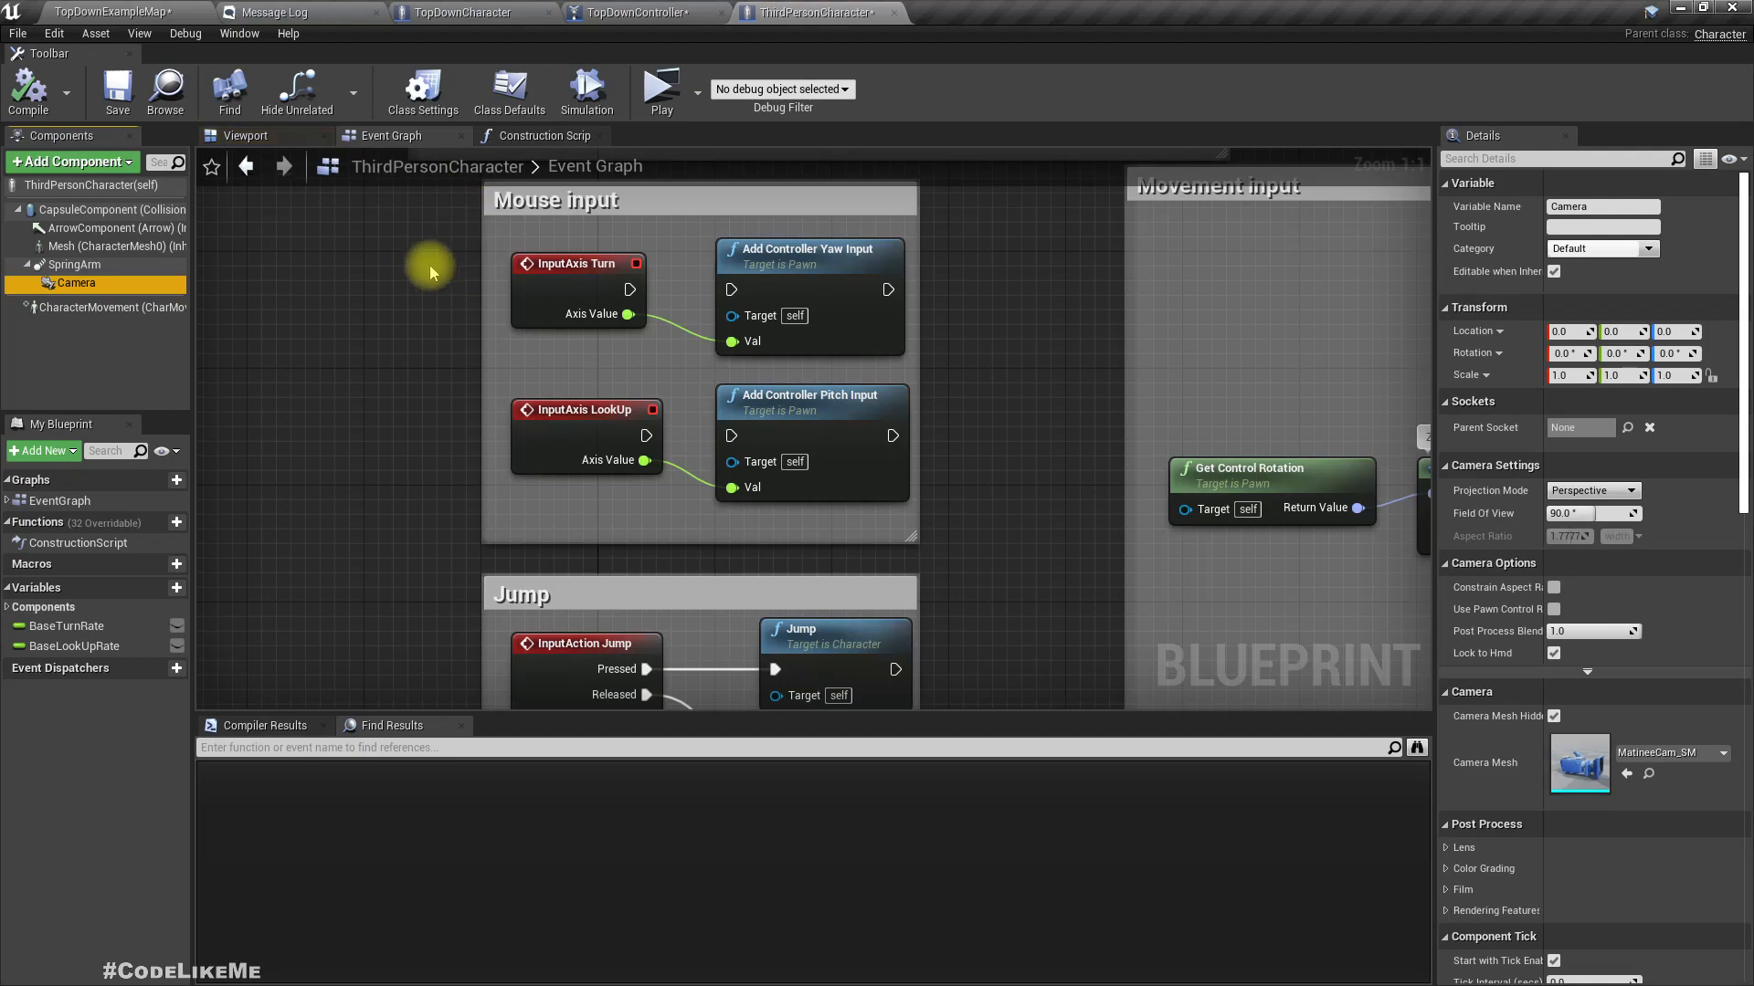
click(274, 137)
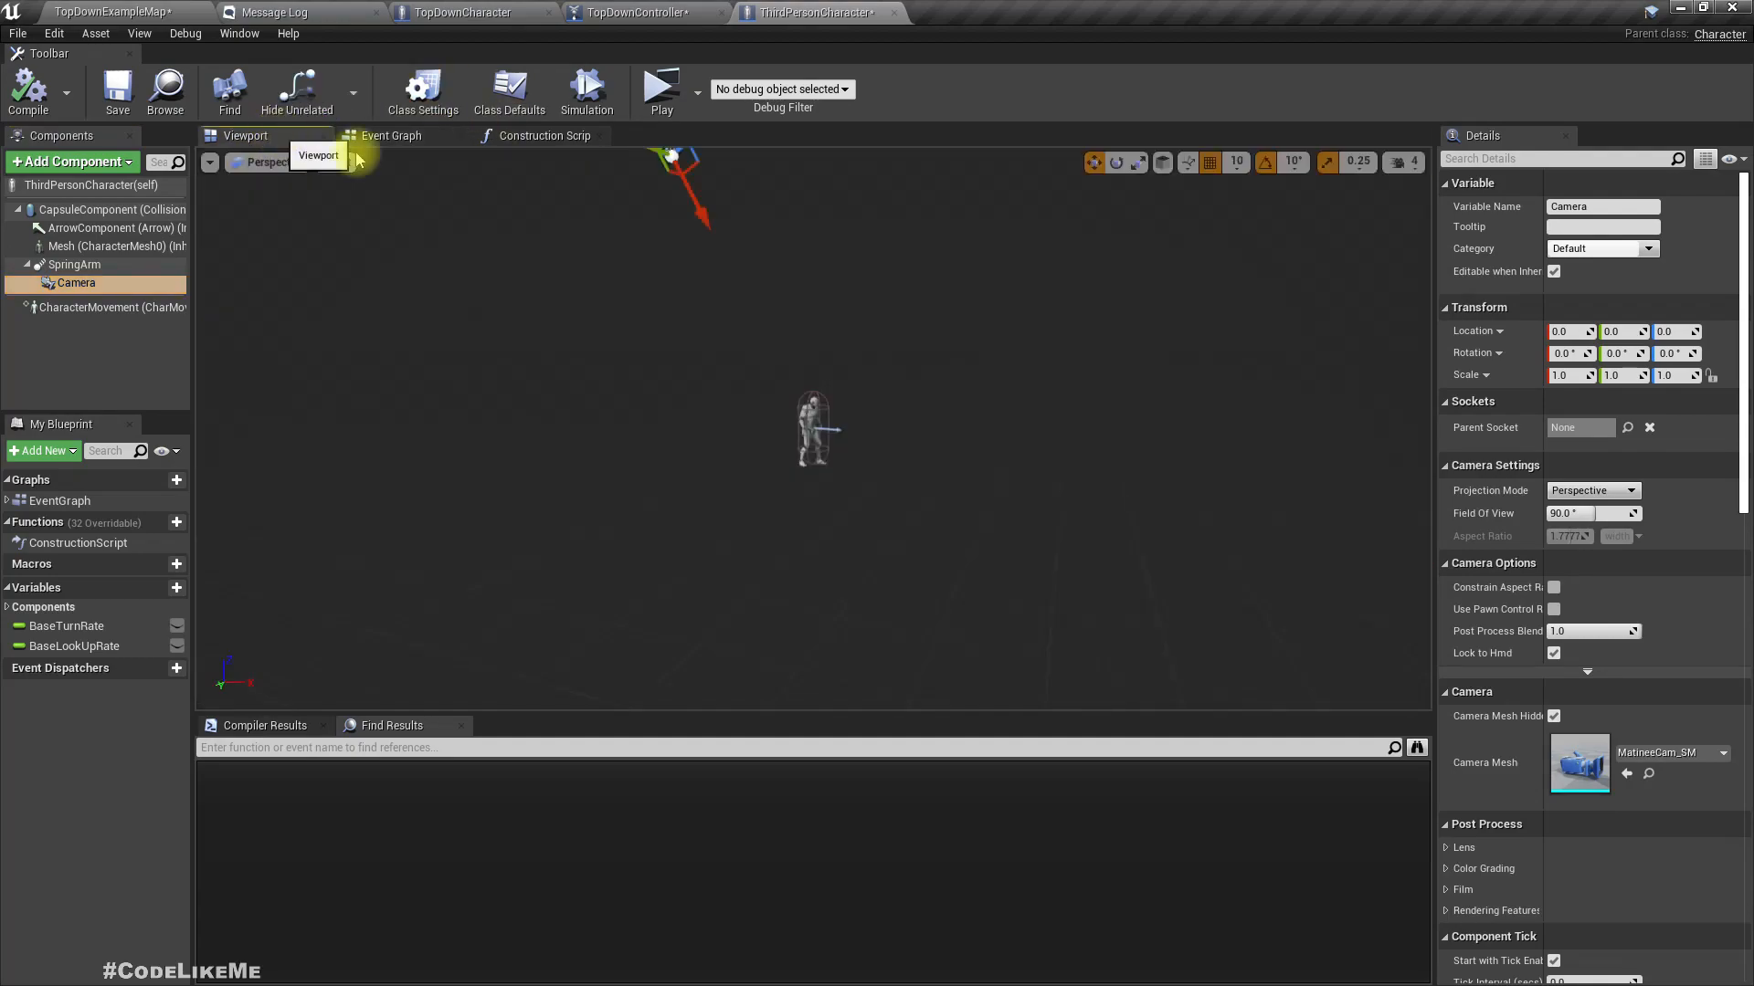
drag(756, 283, 714, 192)
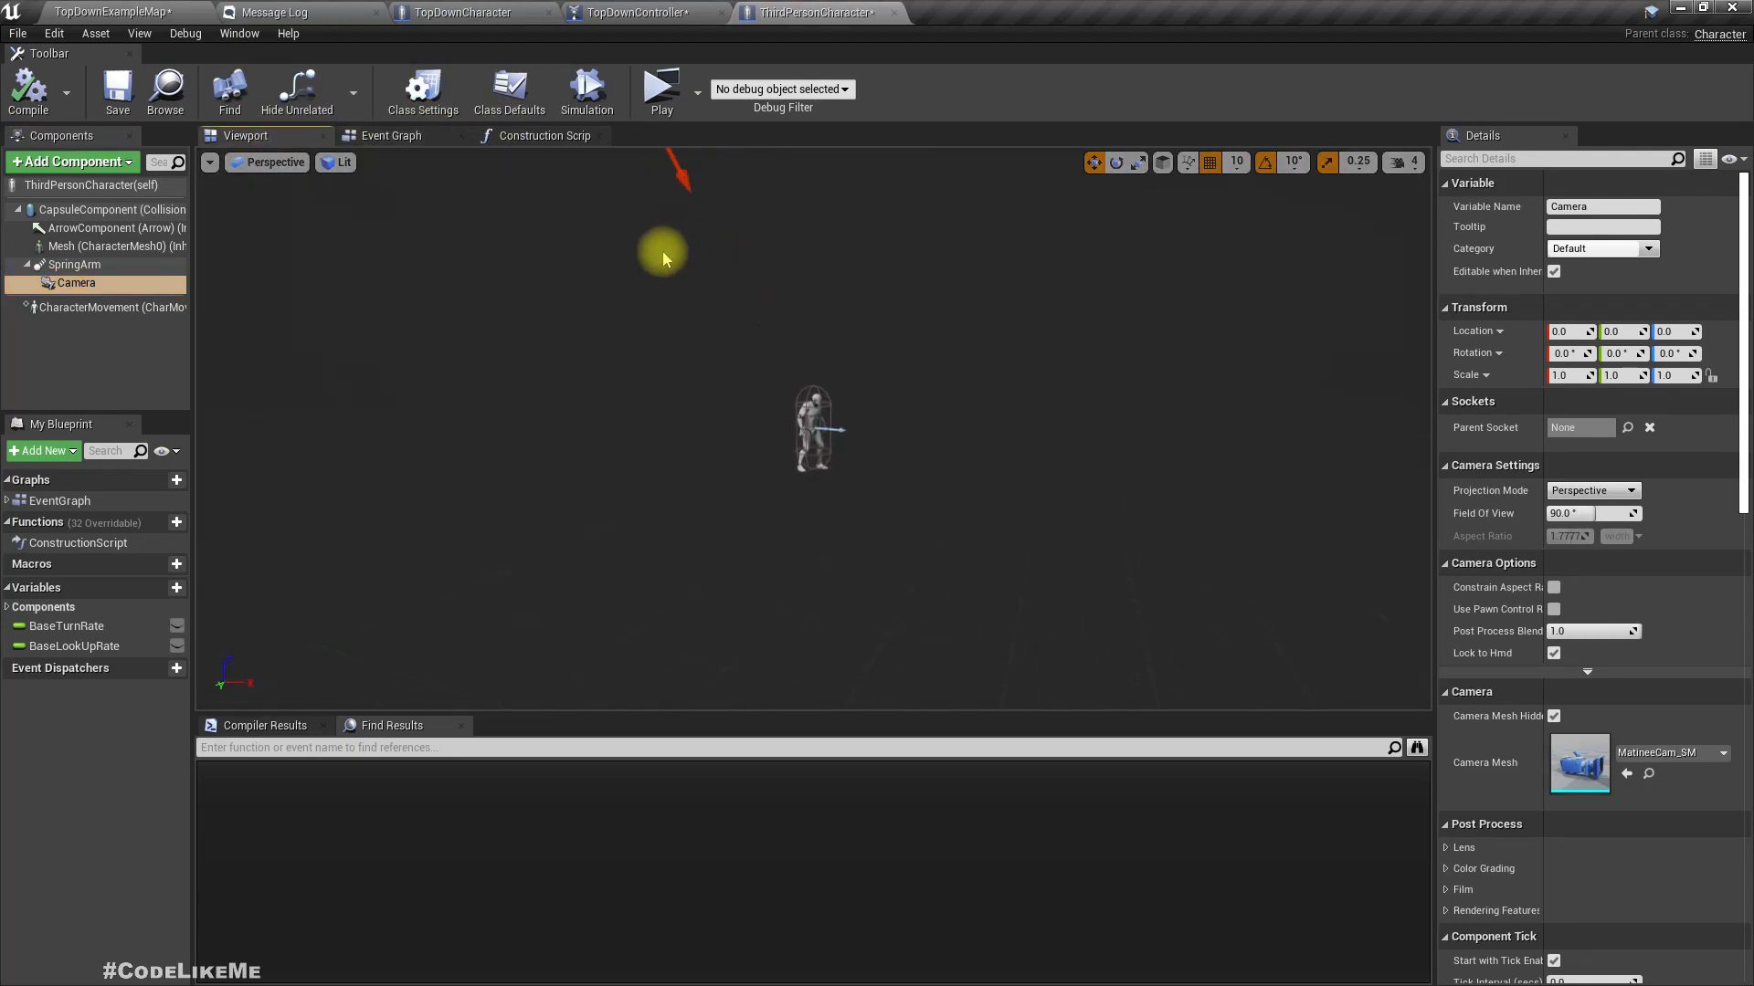
click(658, 237)
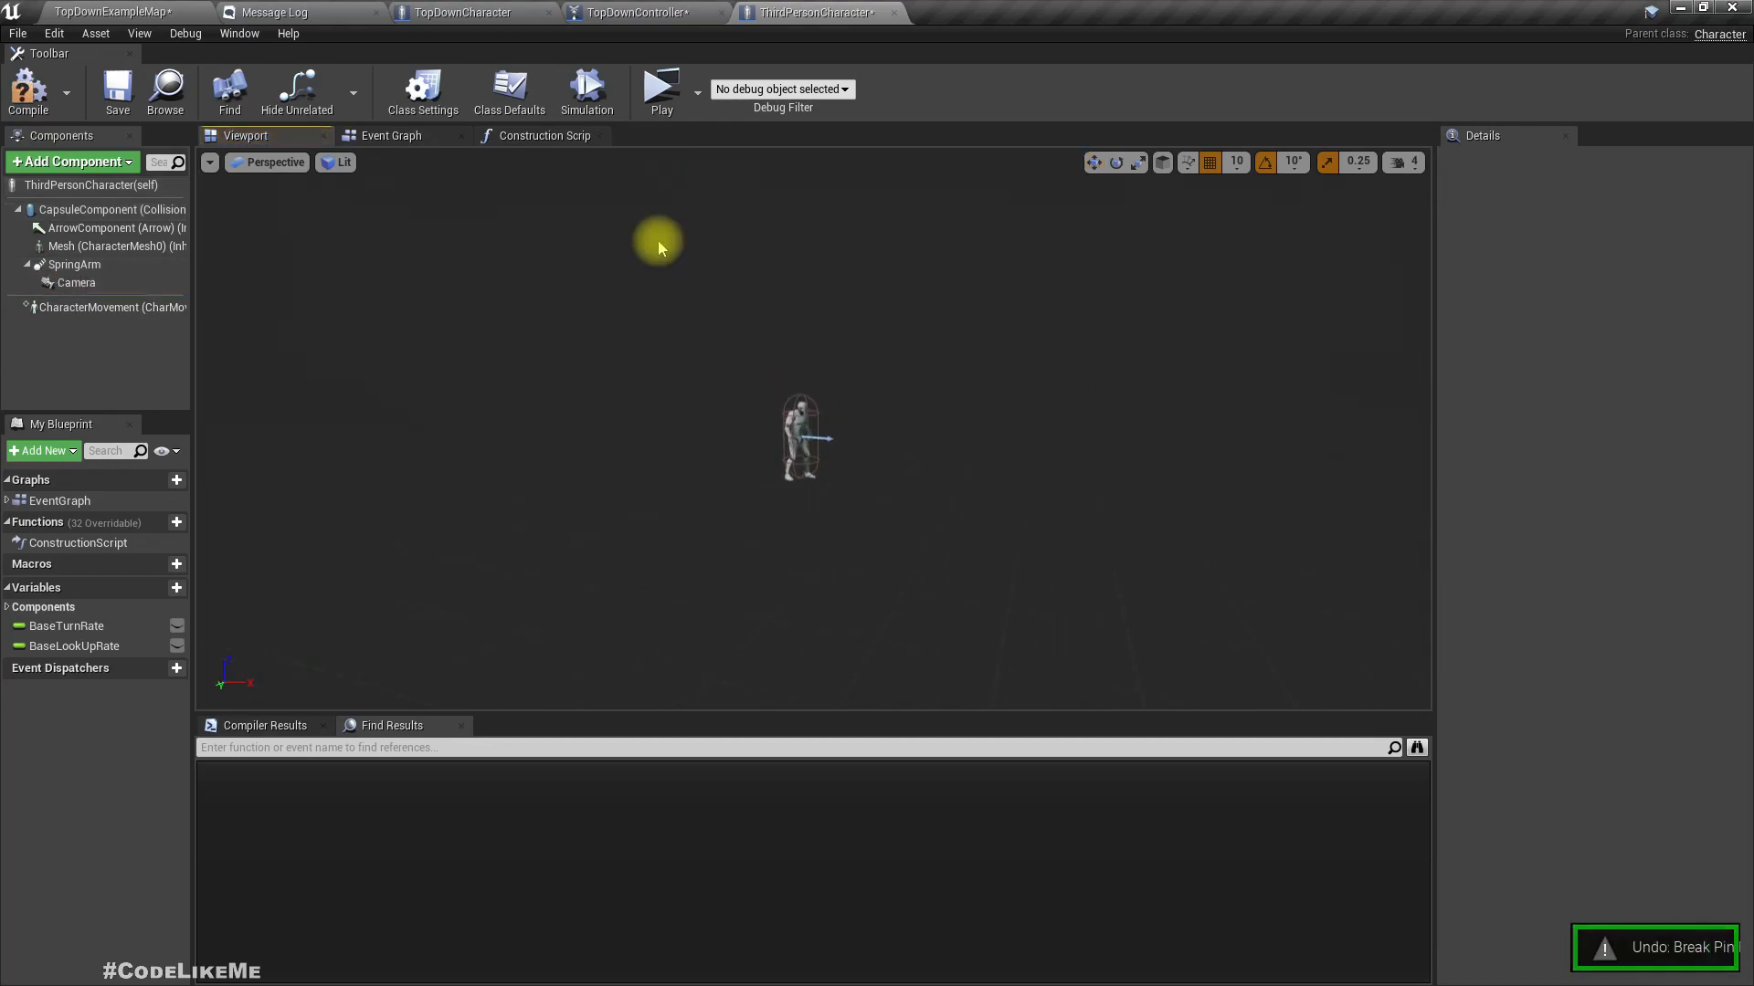
key(ctrl+z)
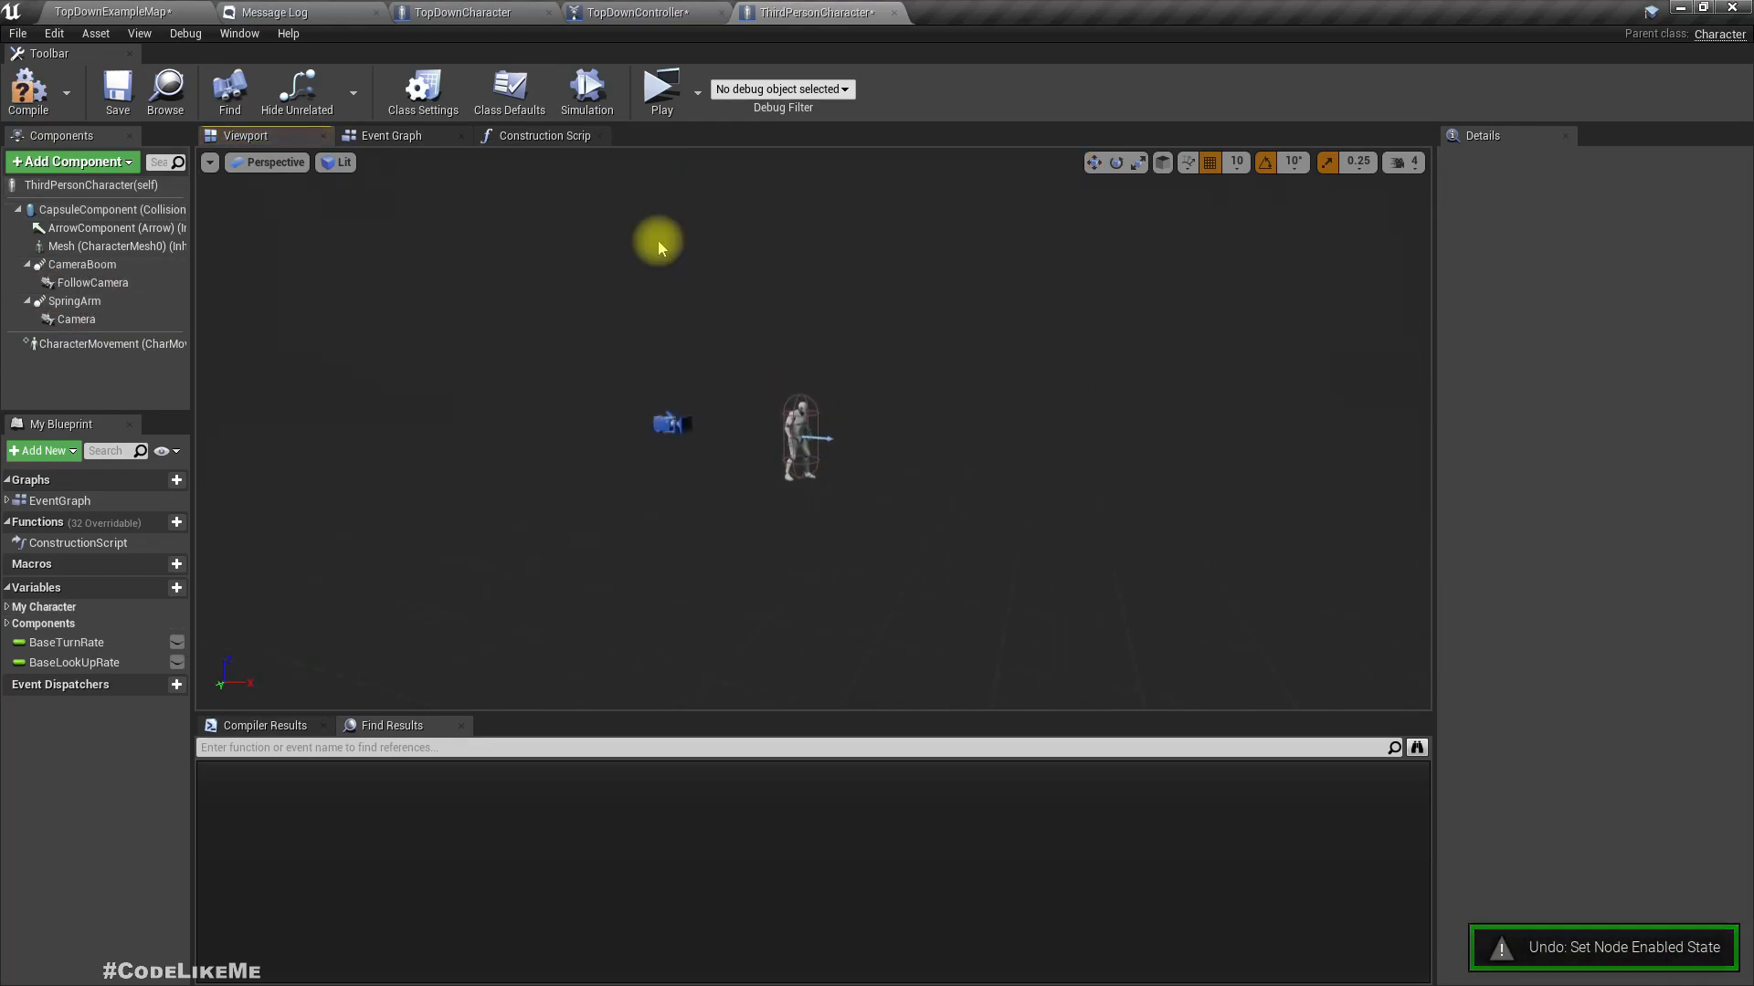
- Delete only FollowCamera from ThirdPersonCharacter and attach the pasted Camera to CameraBoom
click(73, 282)
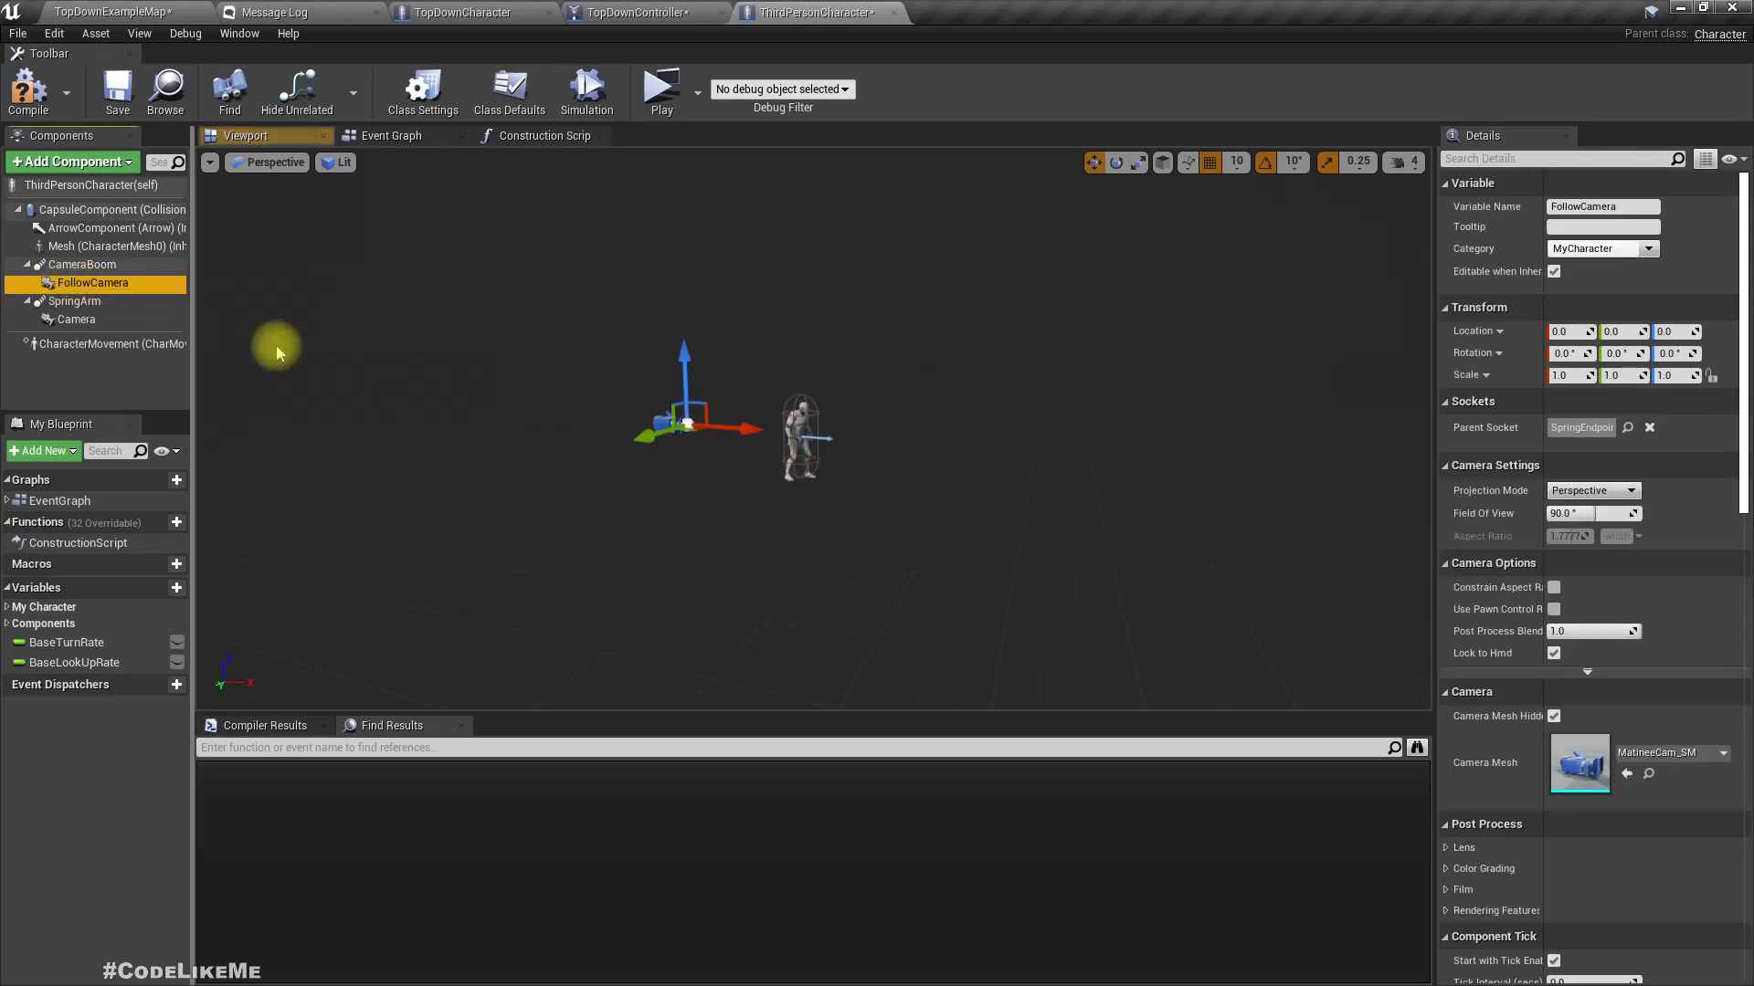
key(Delete)
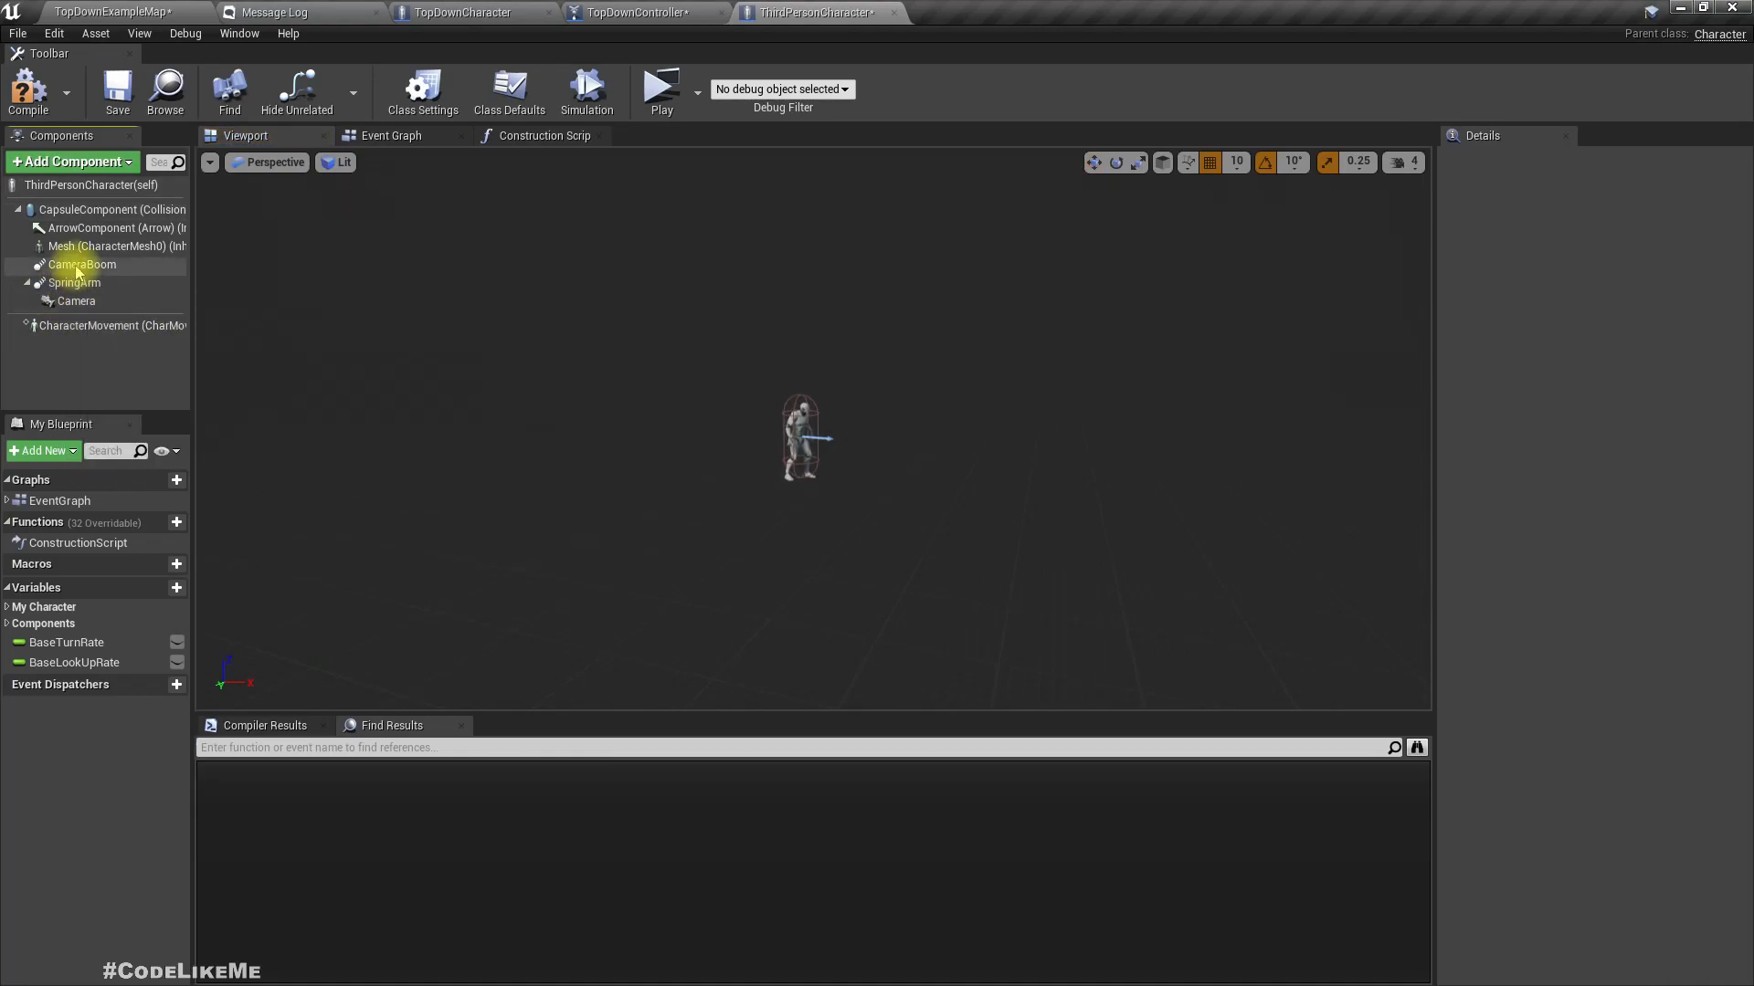
drag(71, 300, 82, 272)
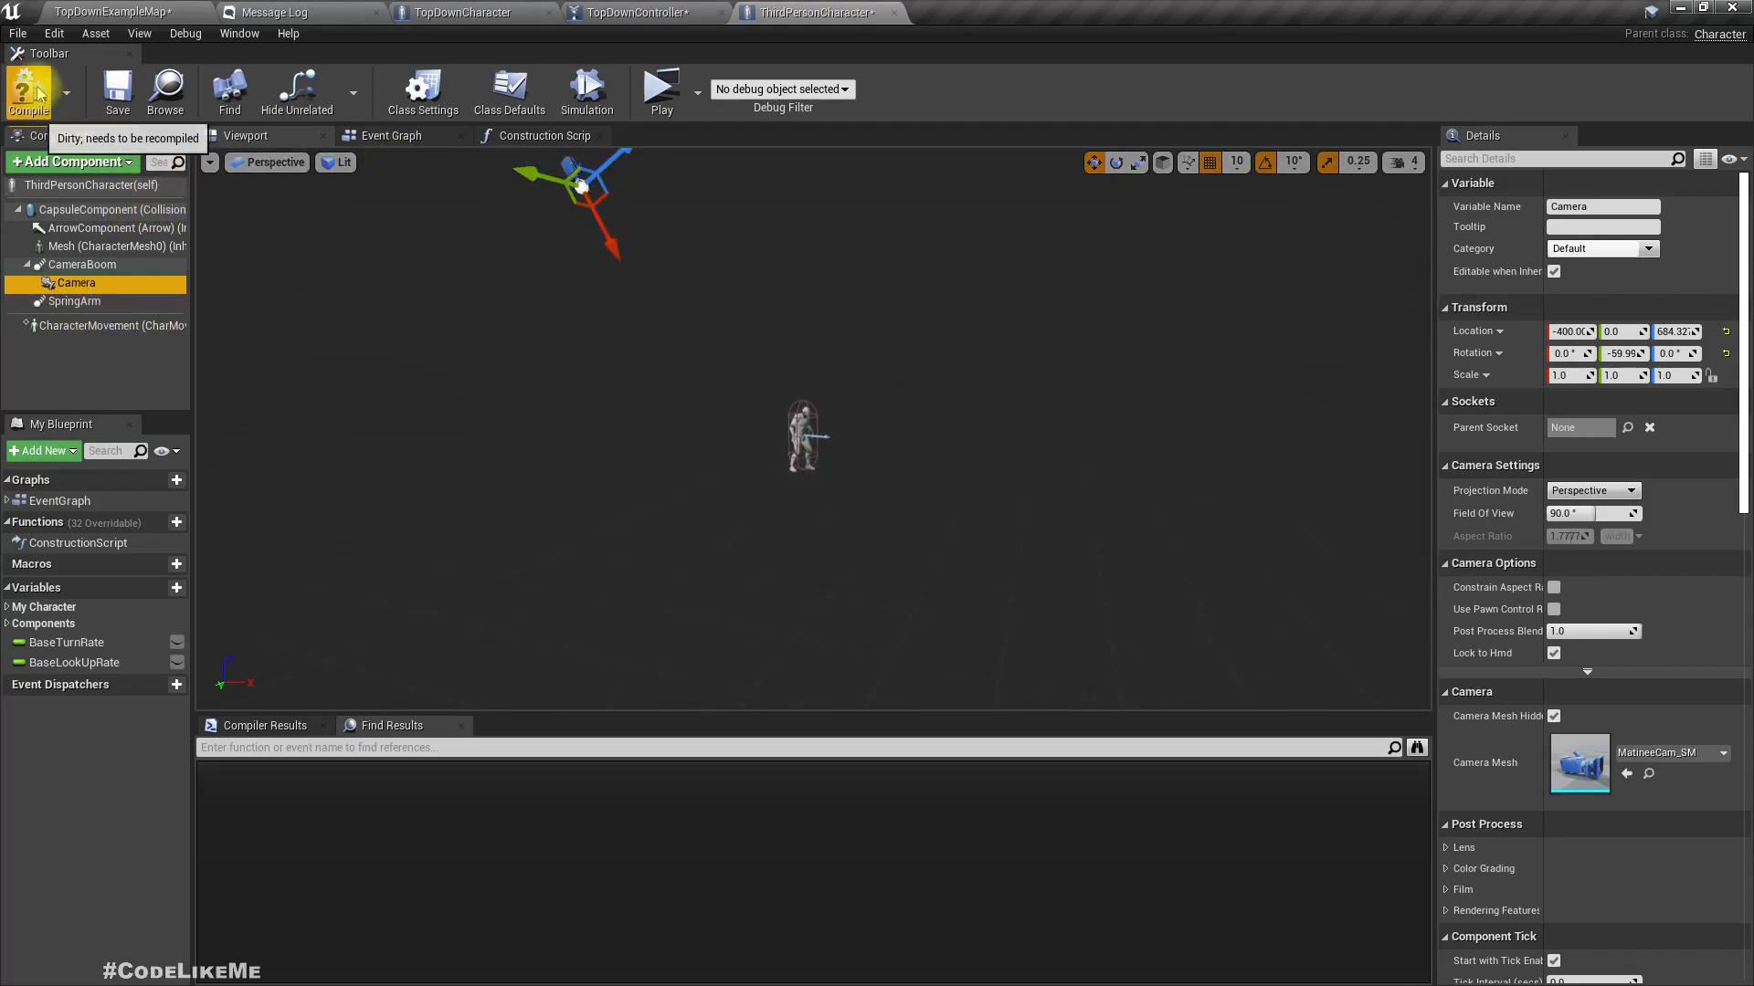
- Play TopDownExampleMap again, move the server character forward to check the camera view, and stop the session
click(114, 12)
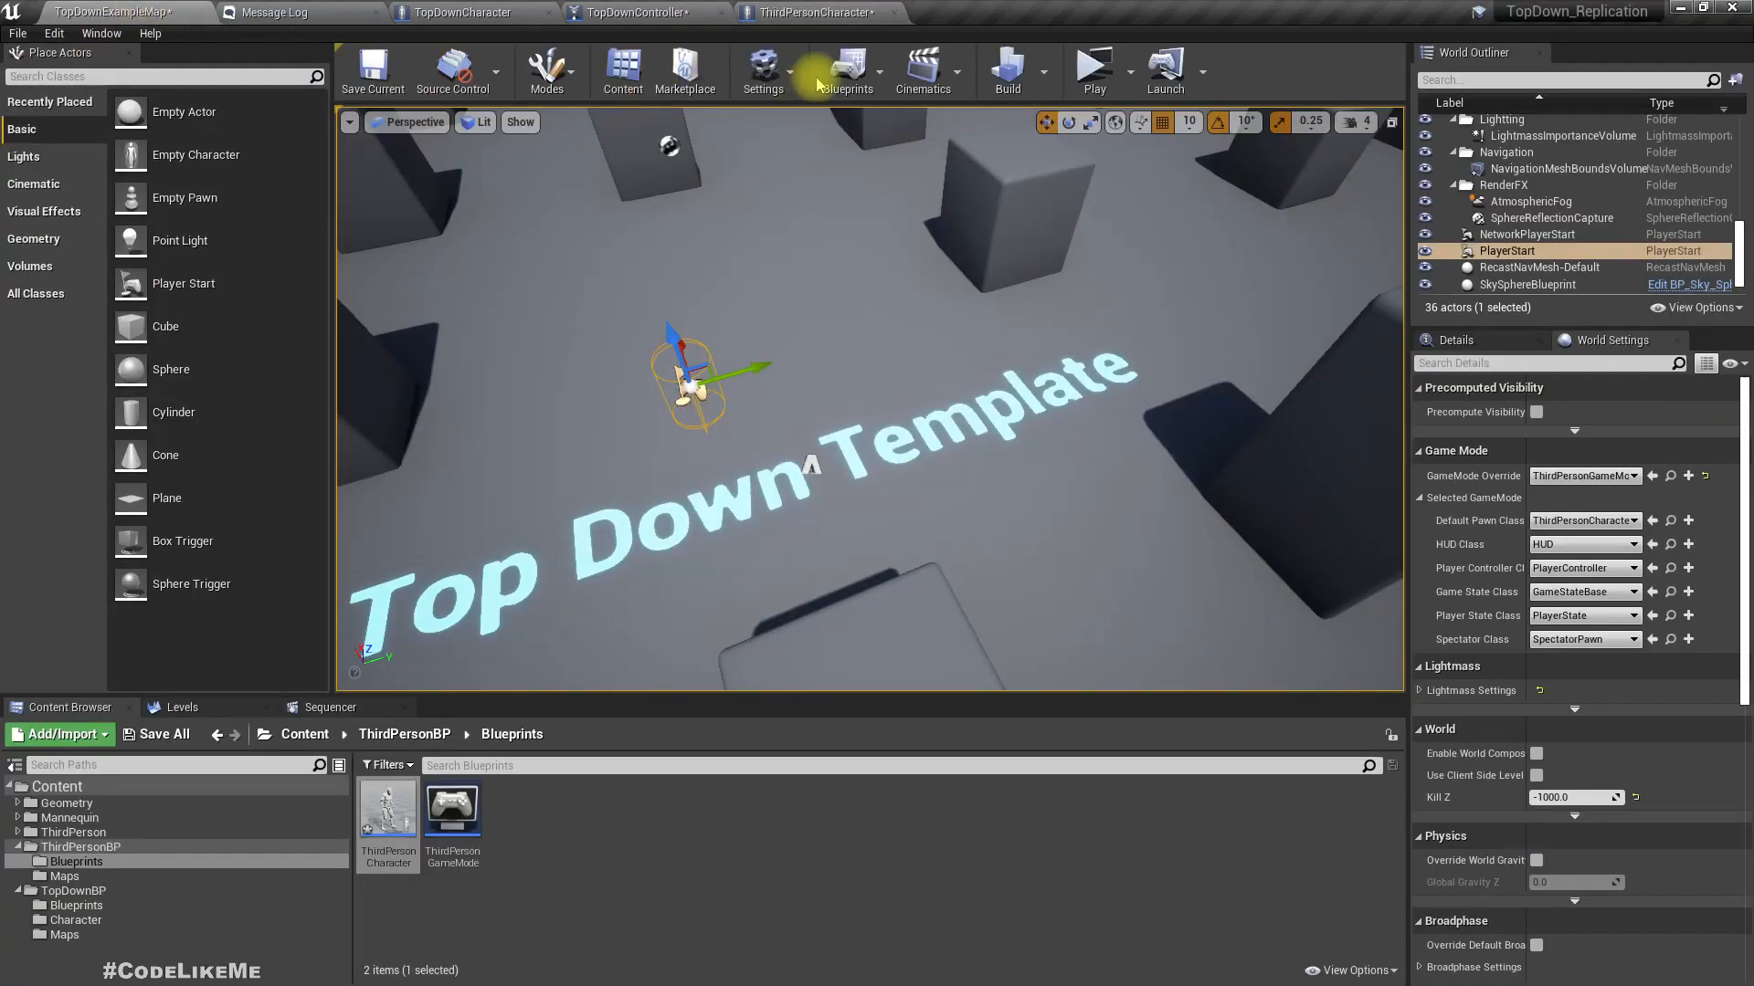
click(1094, 69)
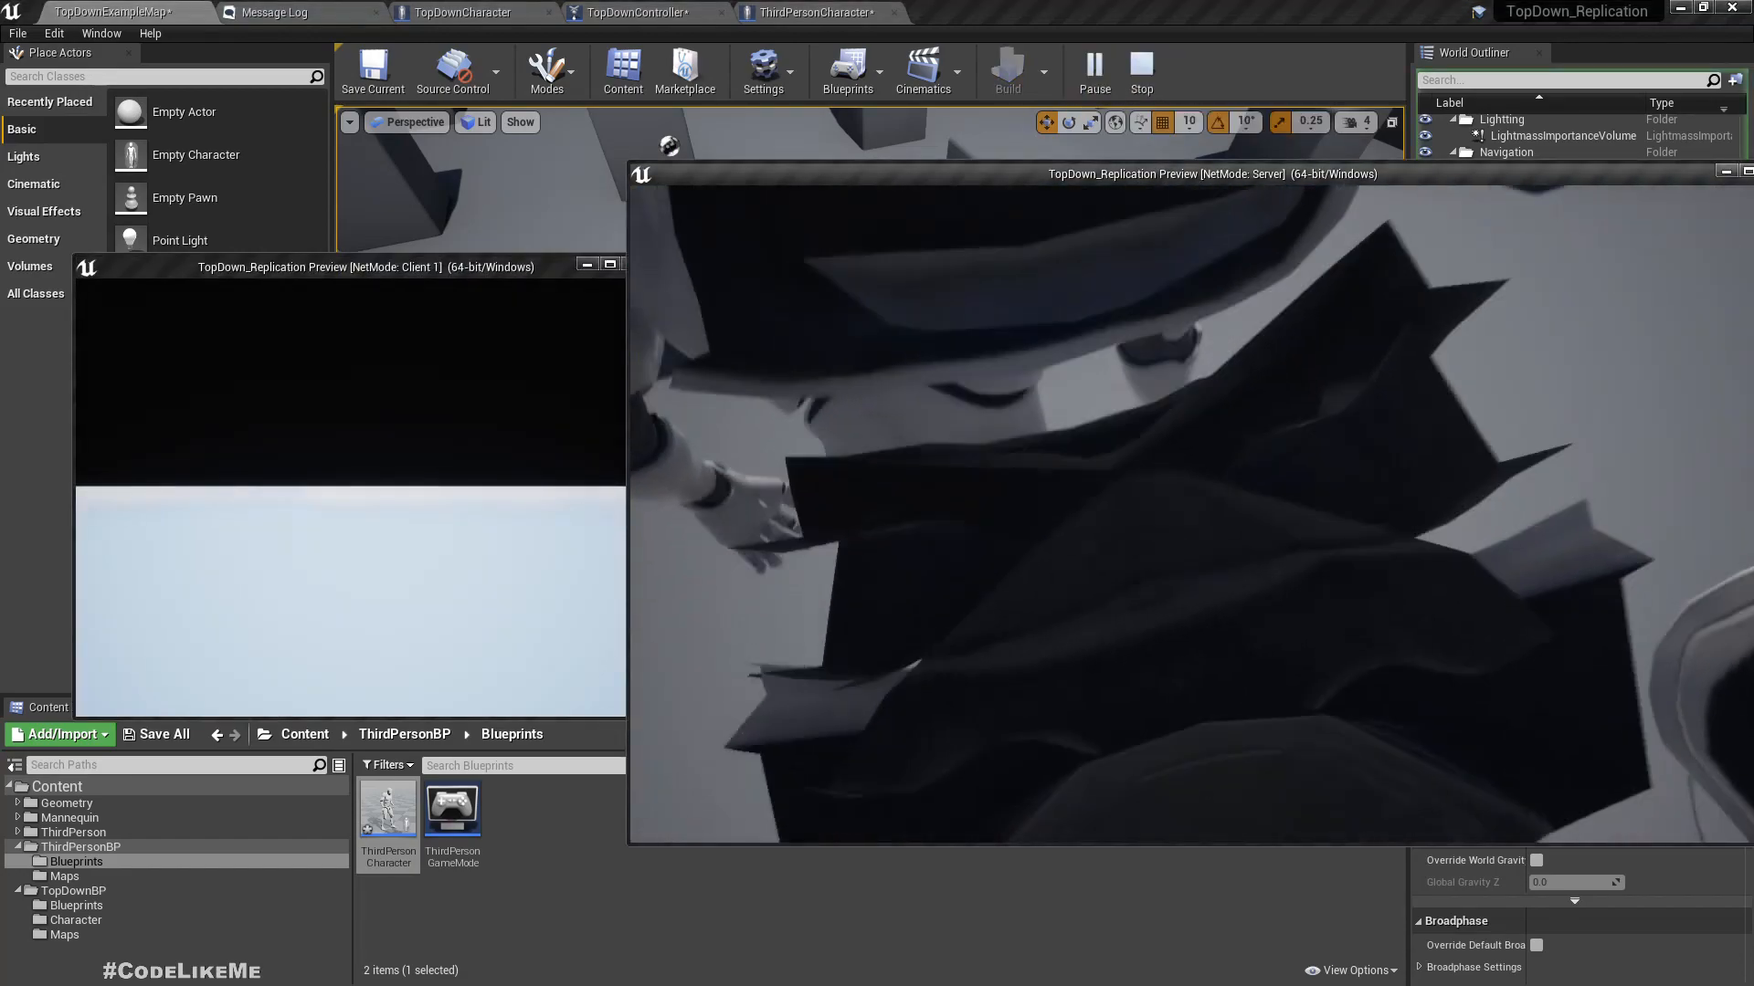
key(w)
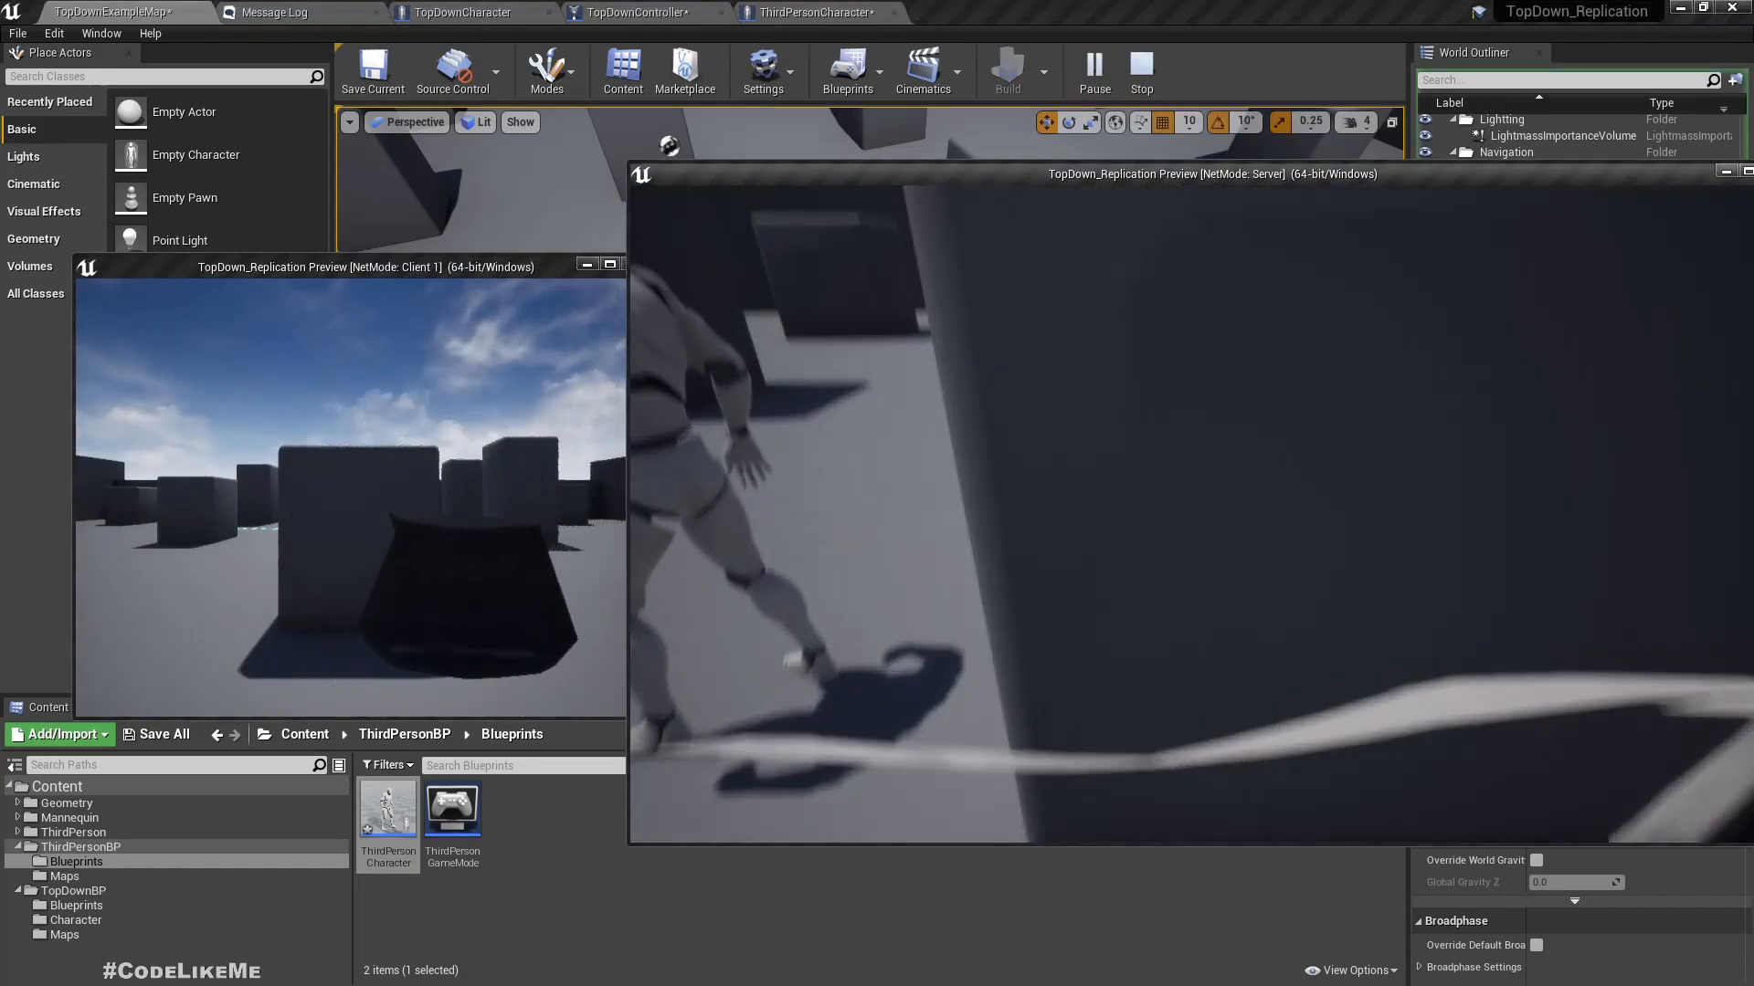
key(w)
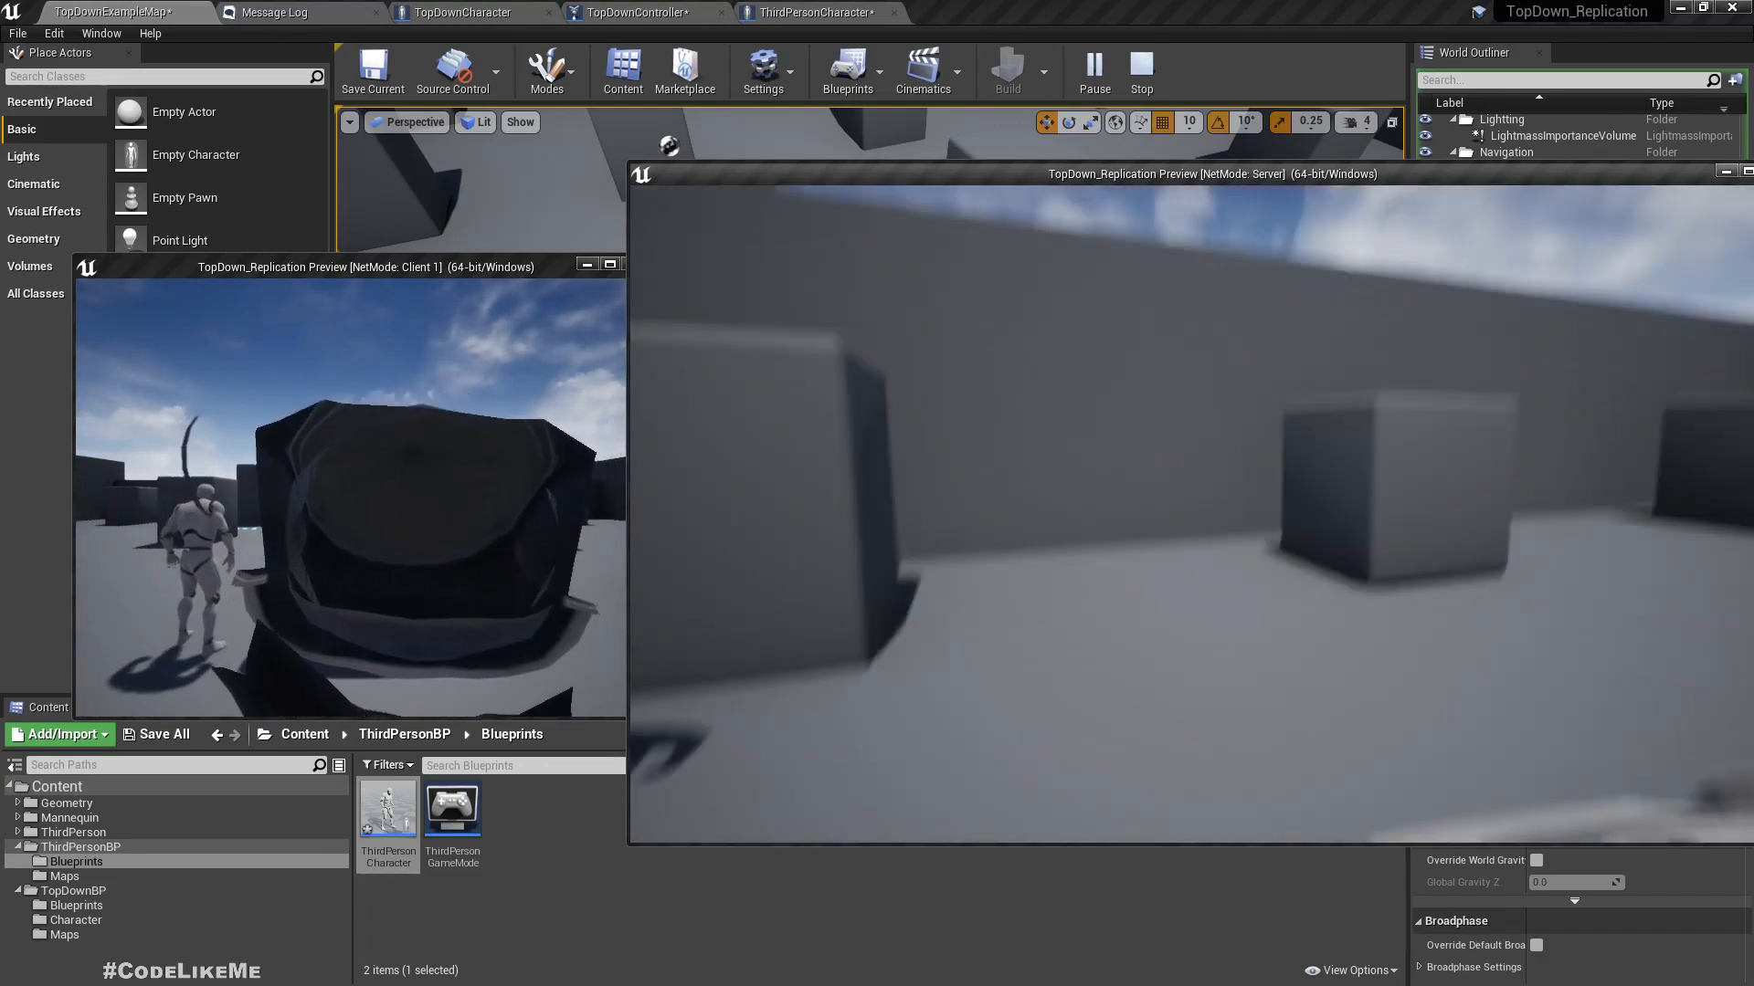
key(Escape)
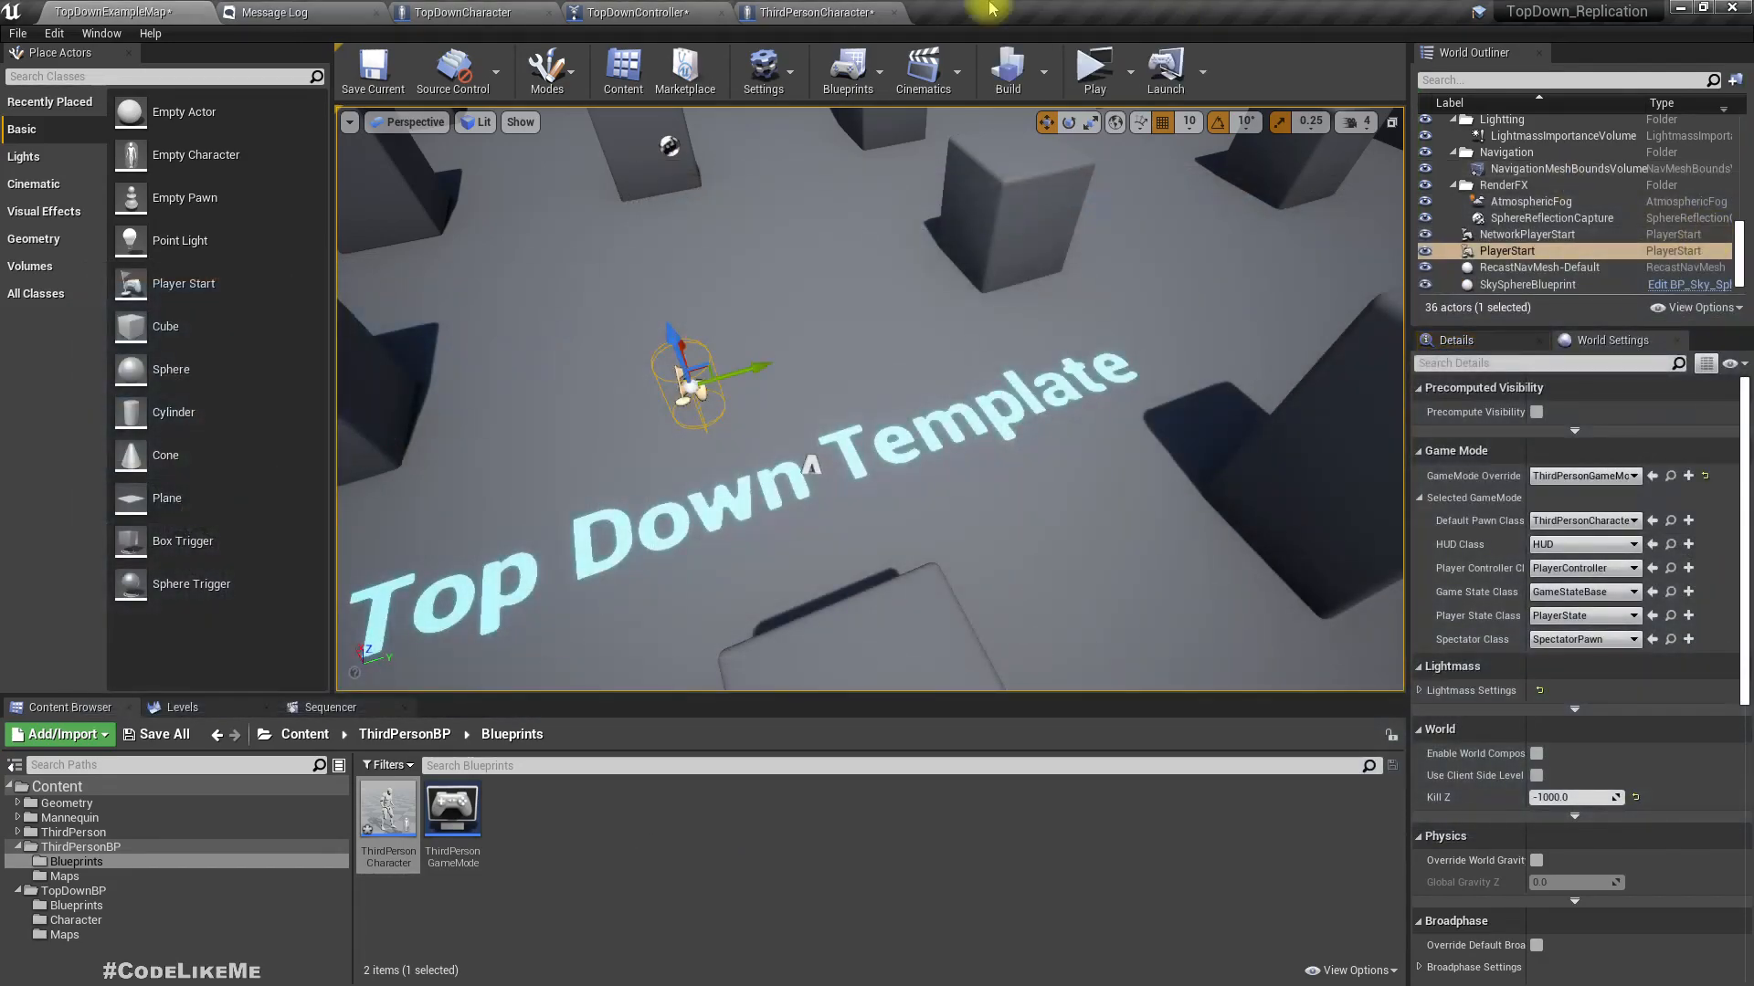
- Reattach the Camera component from CameraBoom to SpringArm in ThirdPersonCharacter
click(637, 12)
click(816, 12)
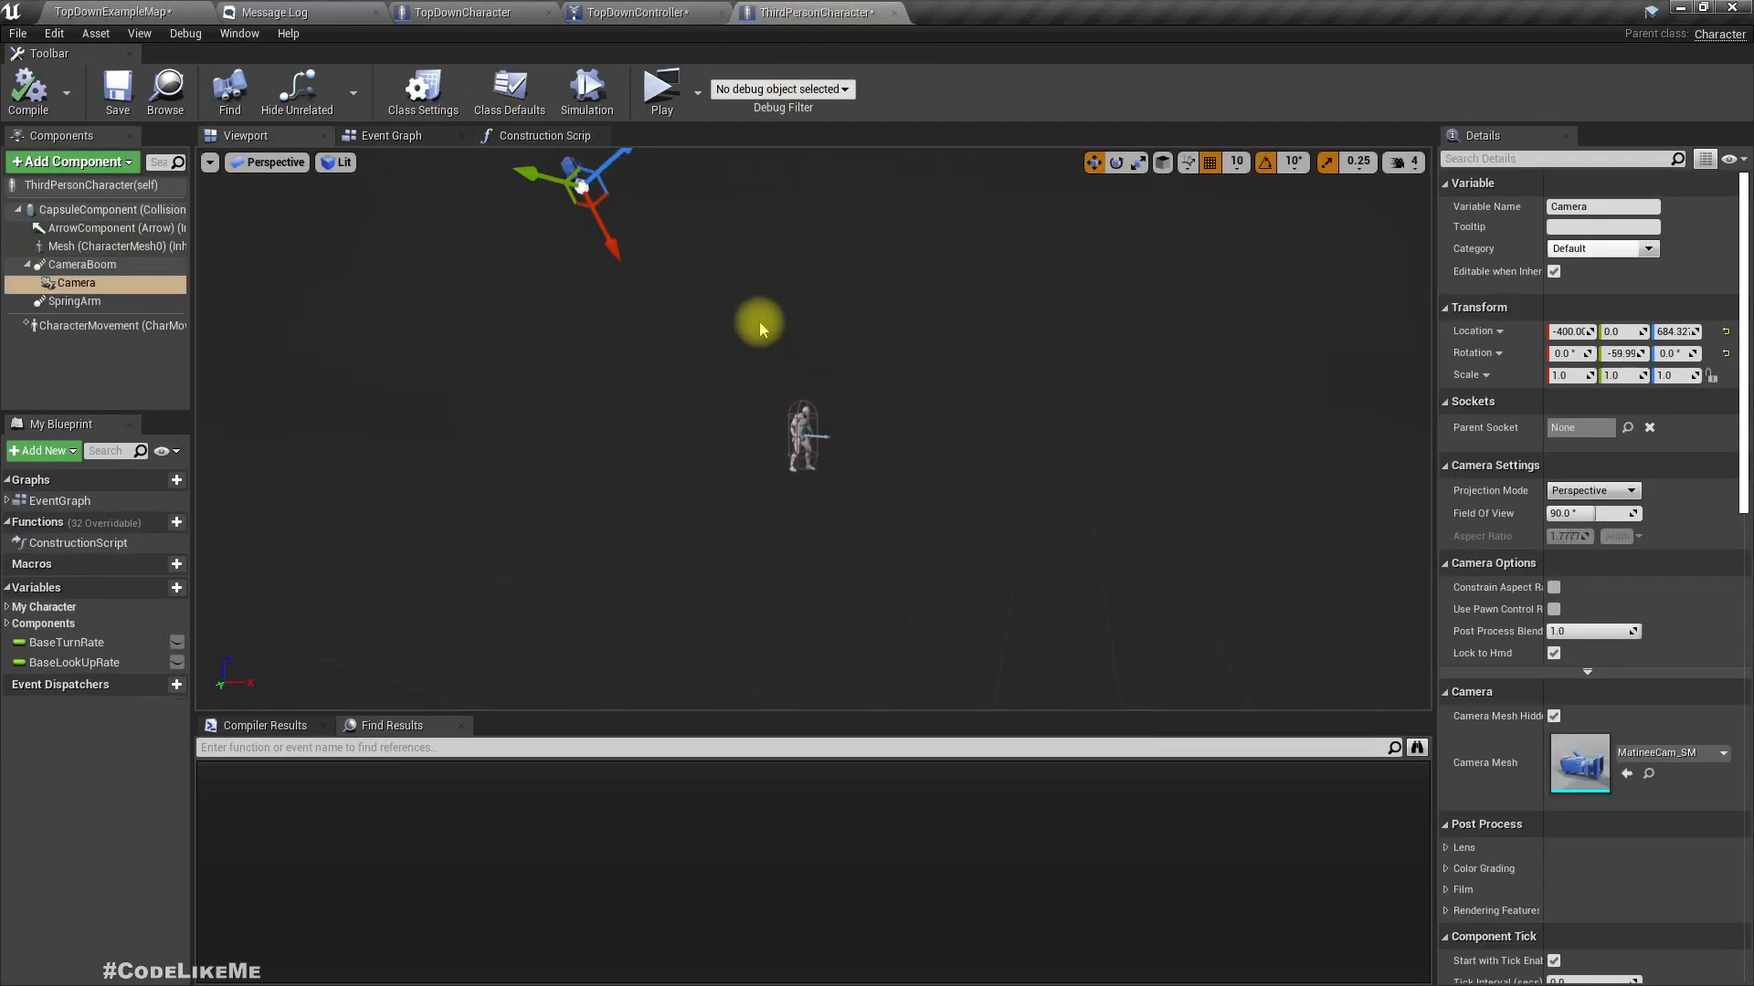
click(73, 301)
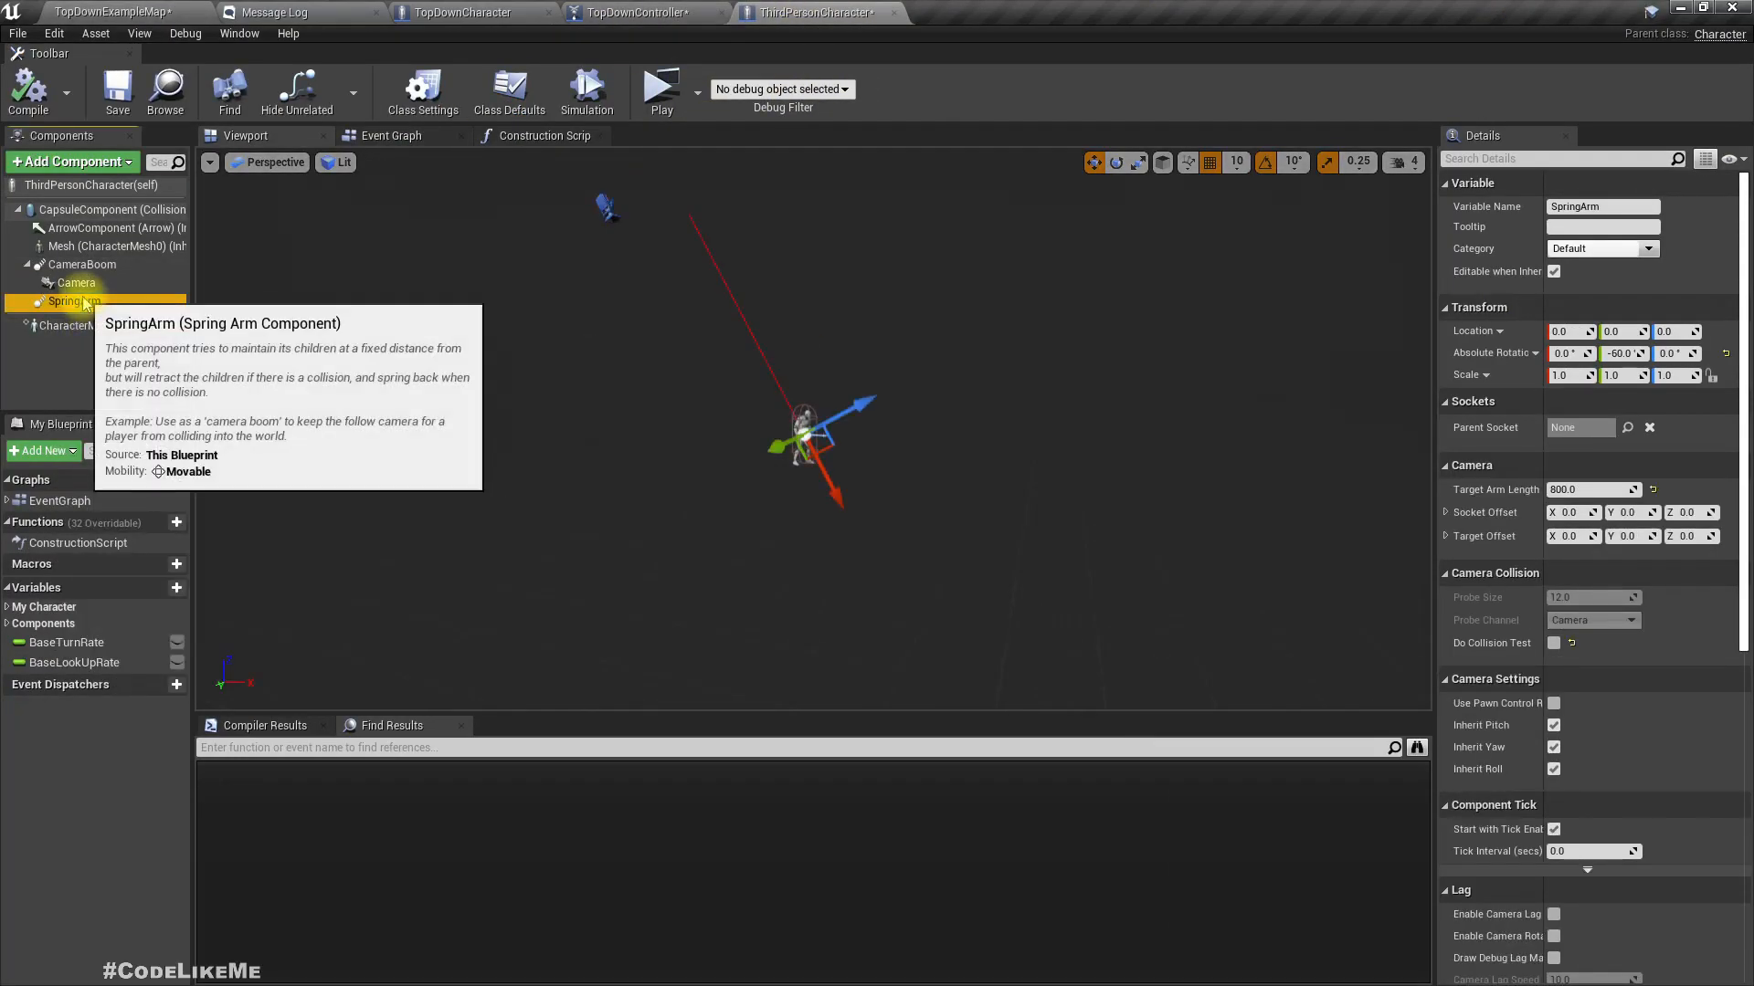
click(70, 283)
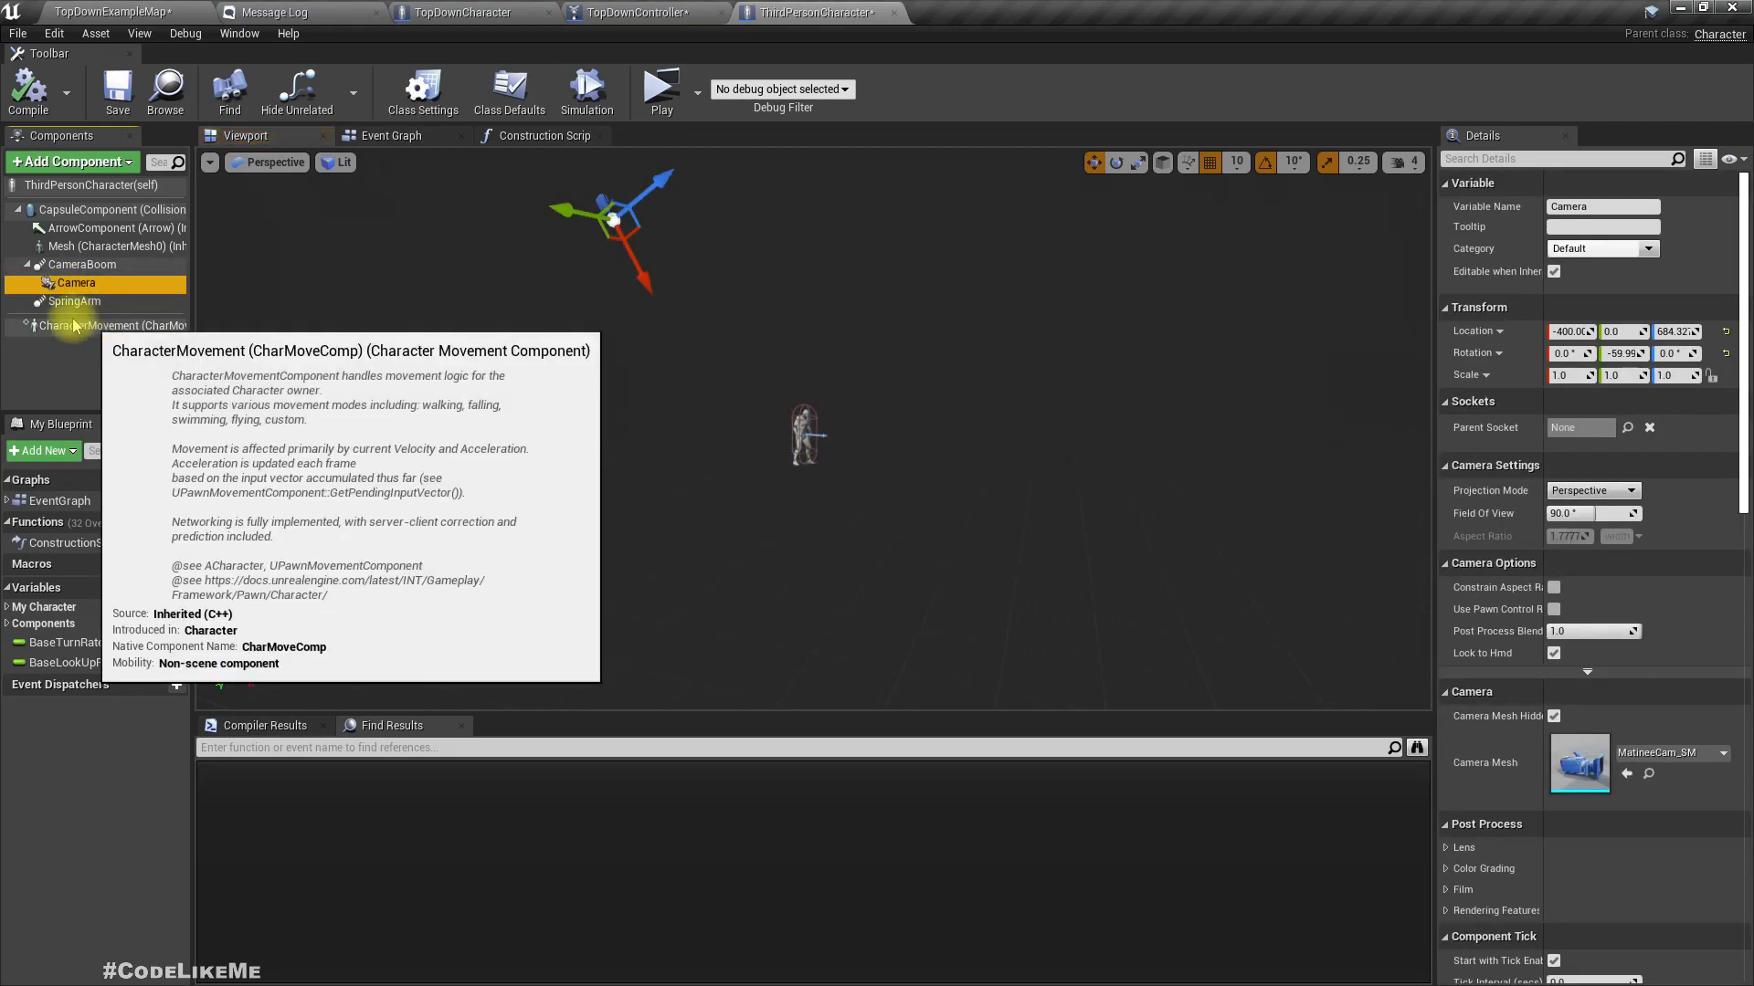
drag(61, 311, 73, 303)
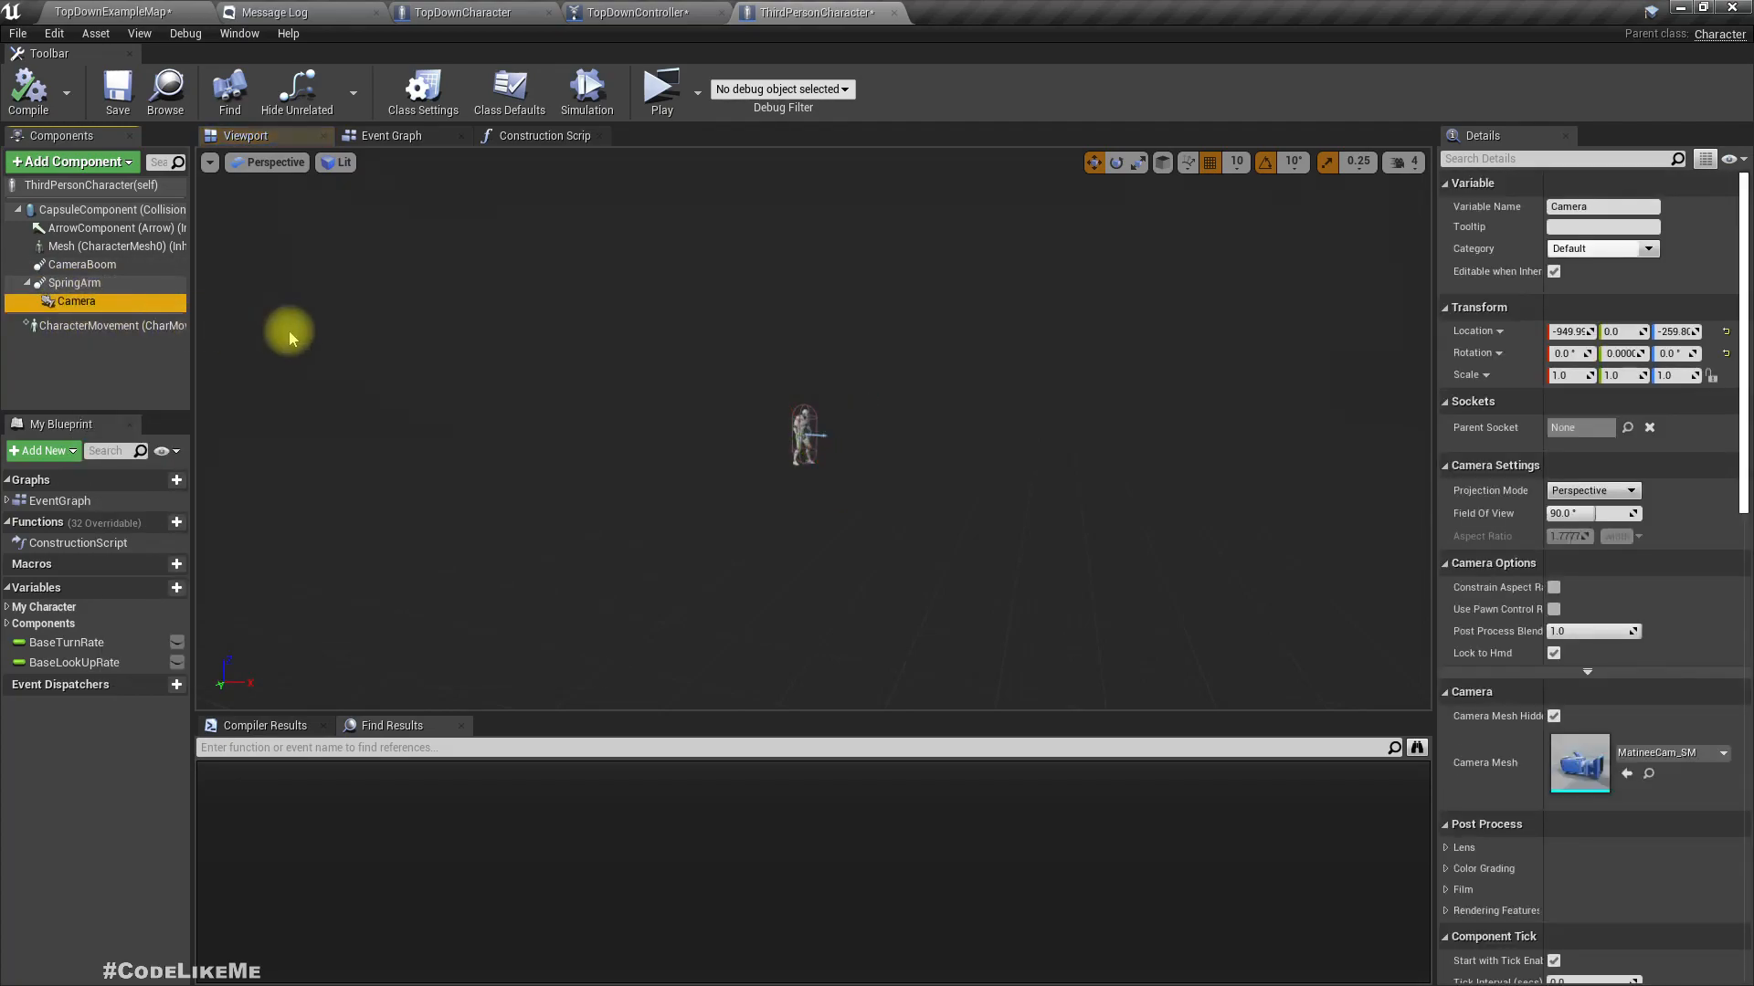
- Set the Camera component's relative location under SpringArm to 0, 0, 0
click(54, 286)
click(84, 300)
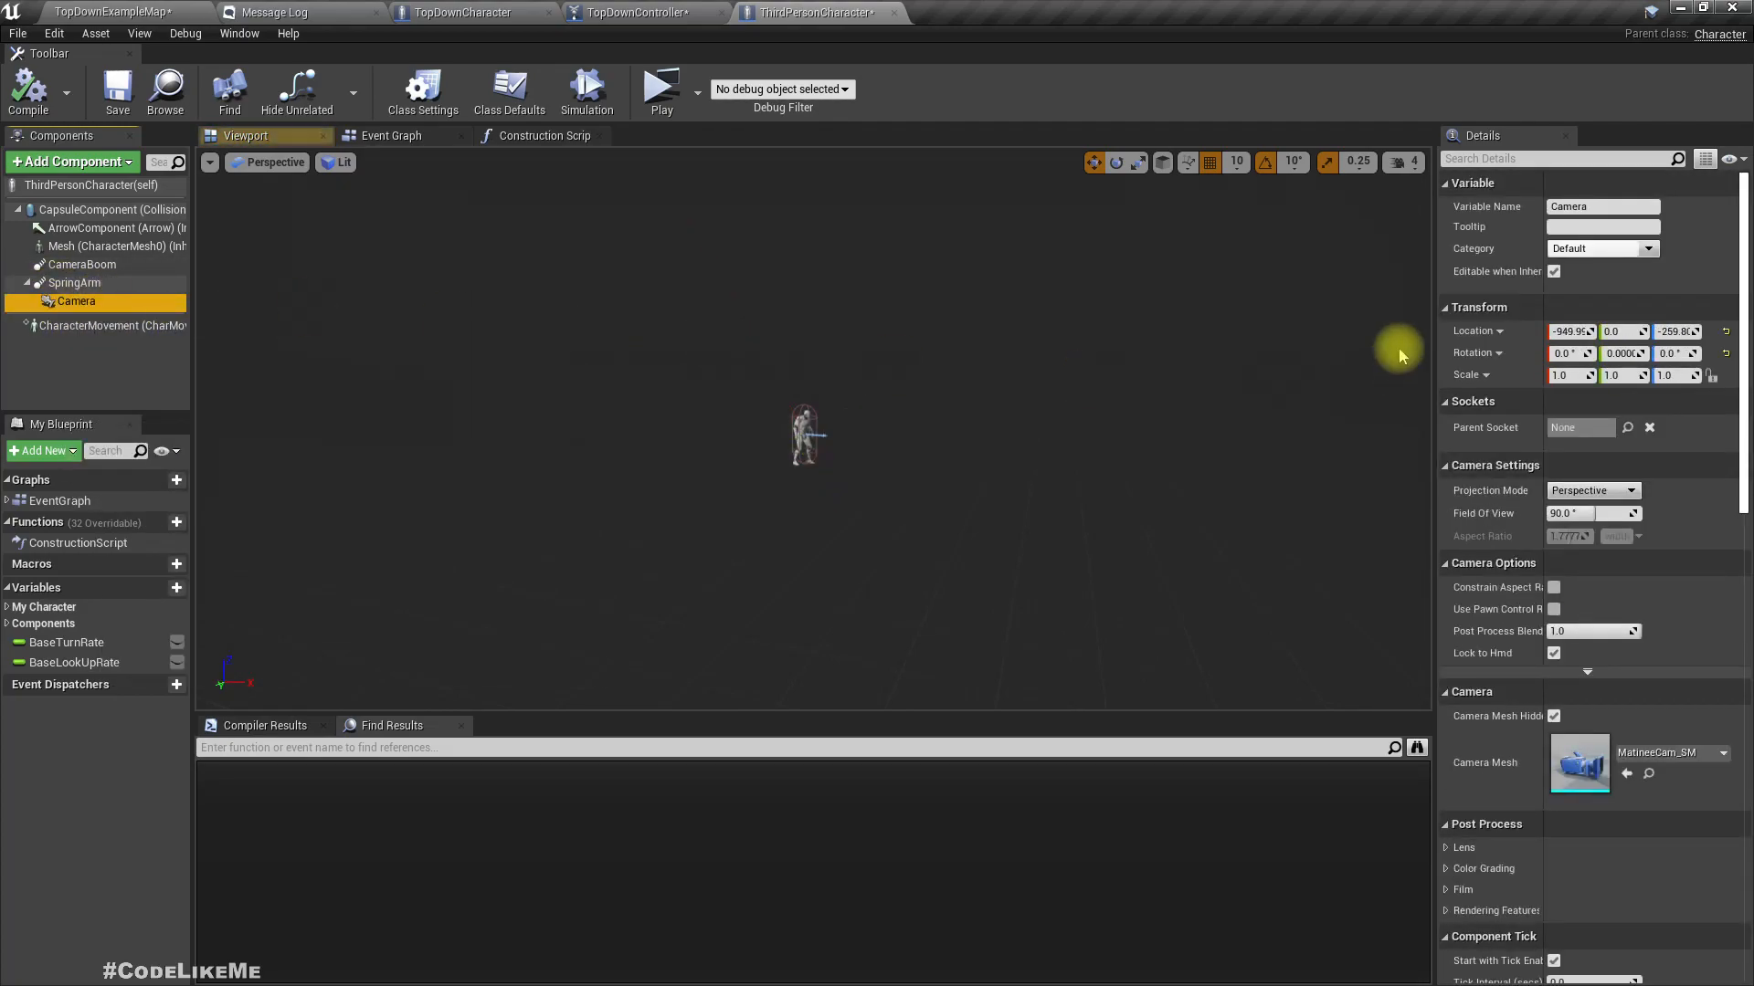
click(50, 285)
right_drag(479, 305, 461, 393)
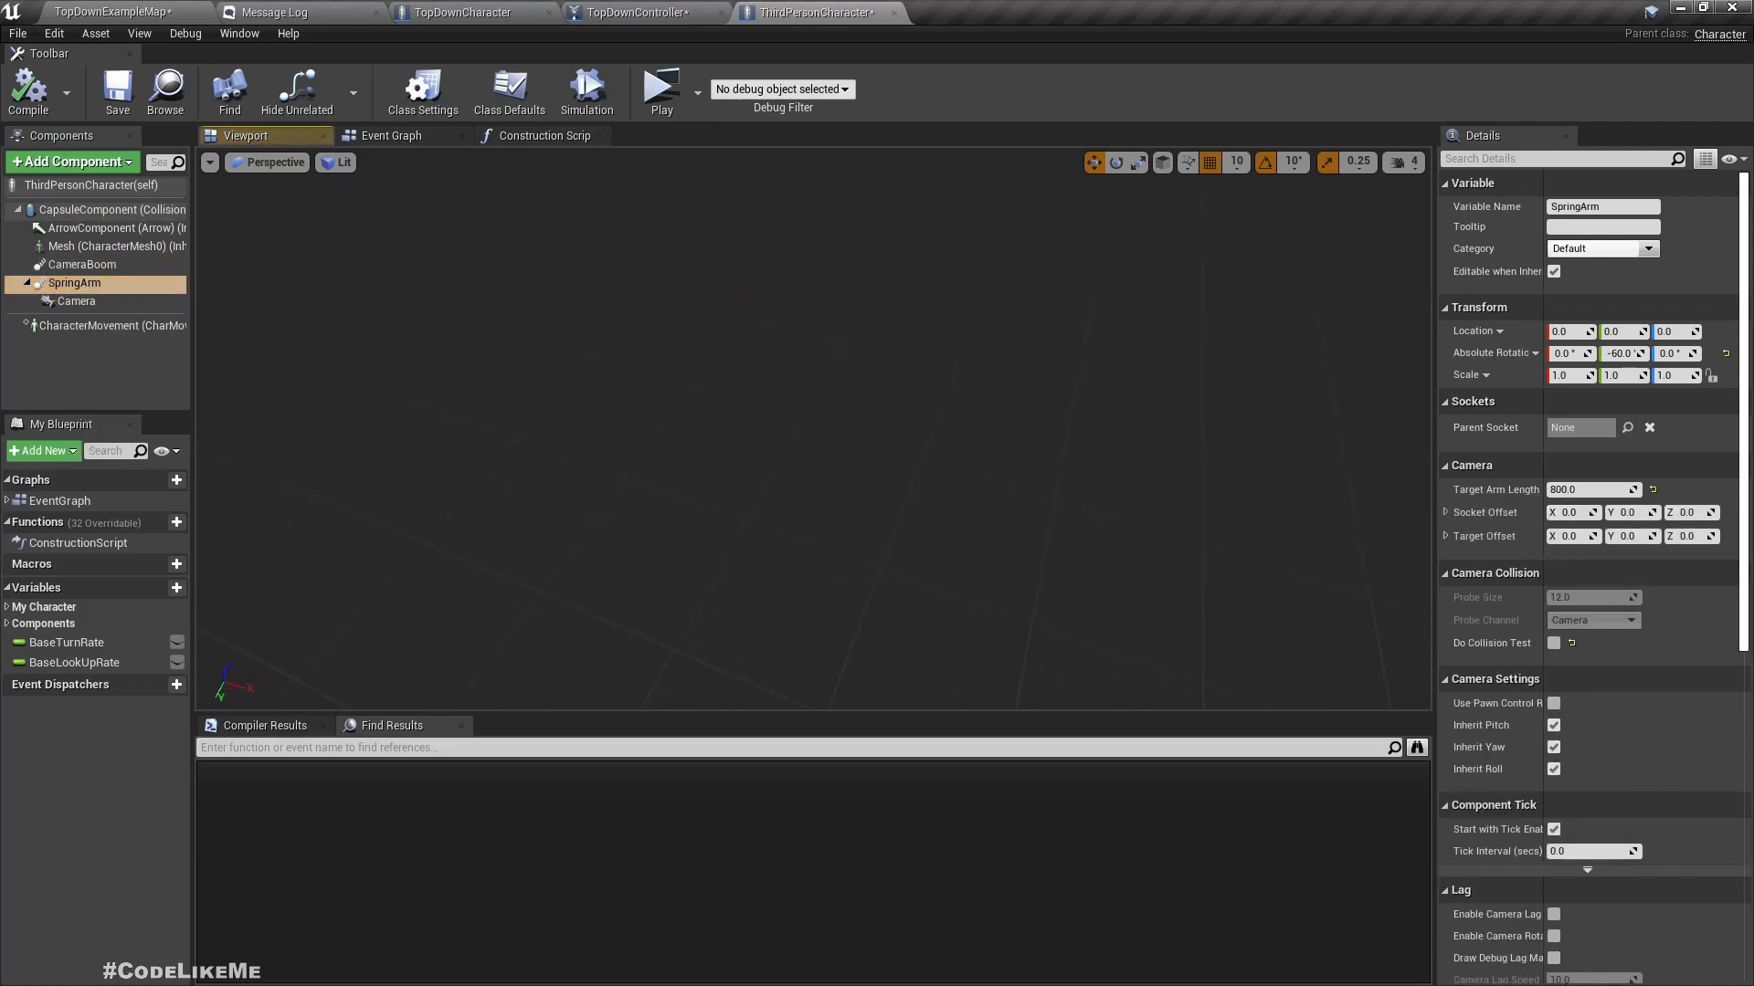
click(91, 300)
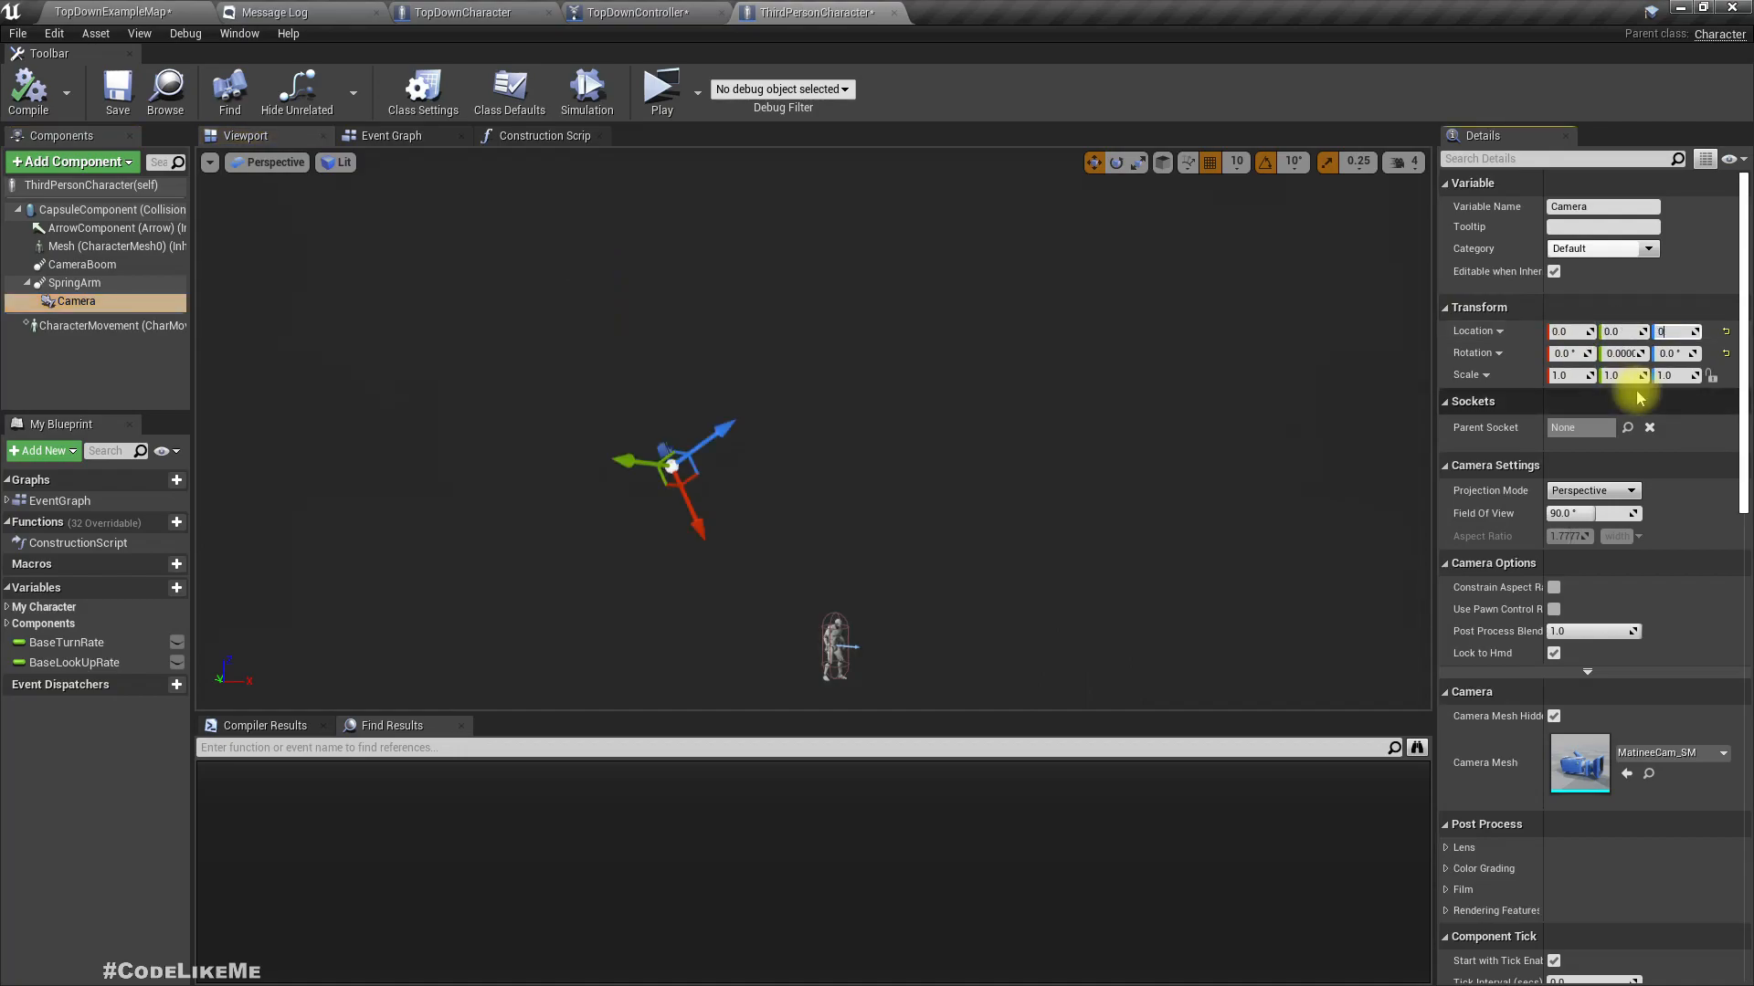
- Save ThirdPersonCharacter, play TopDownExampleMap to check the camera view, and stop the session
scroll(733, 416, up, 1)
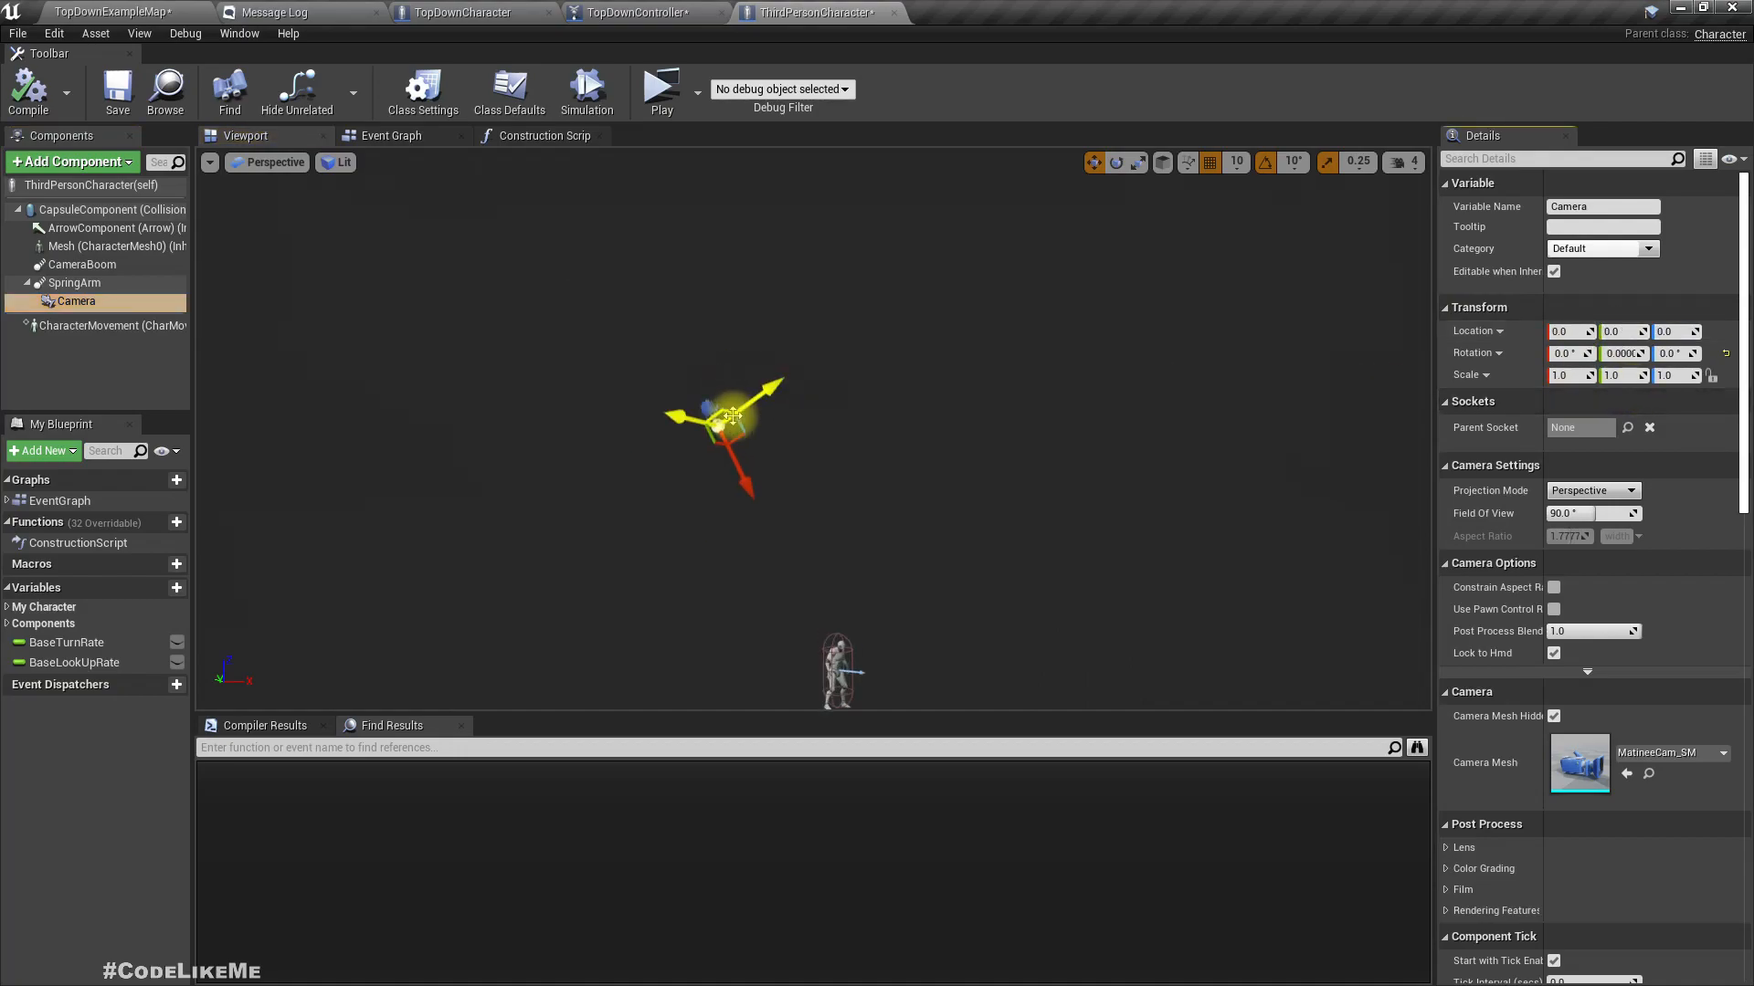
click(114, 96)
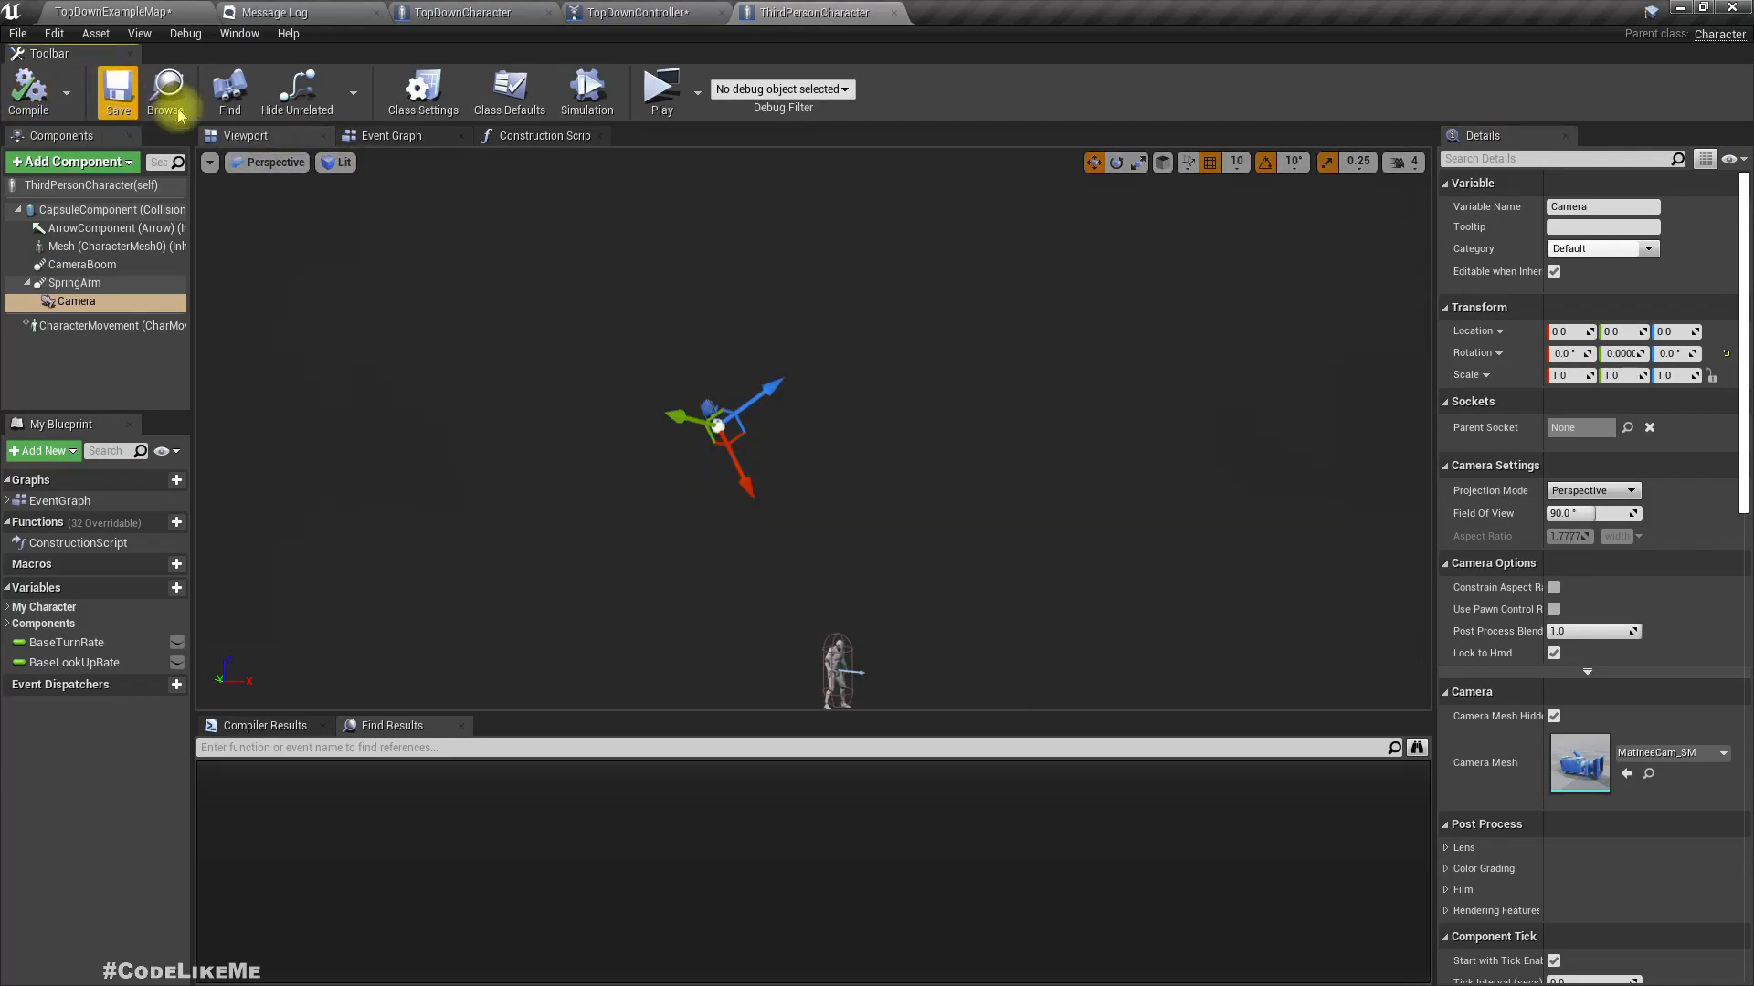
click(107, 11)
click(1092, 66)
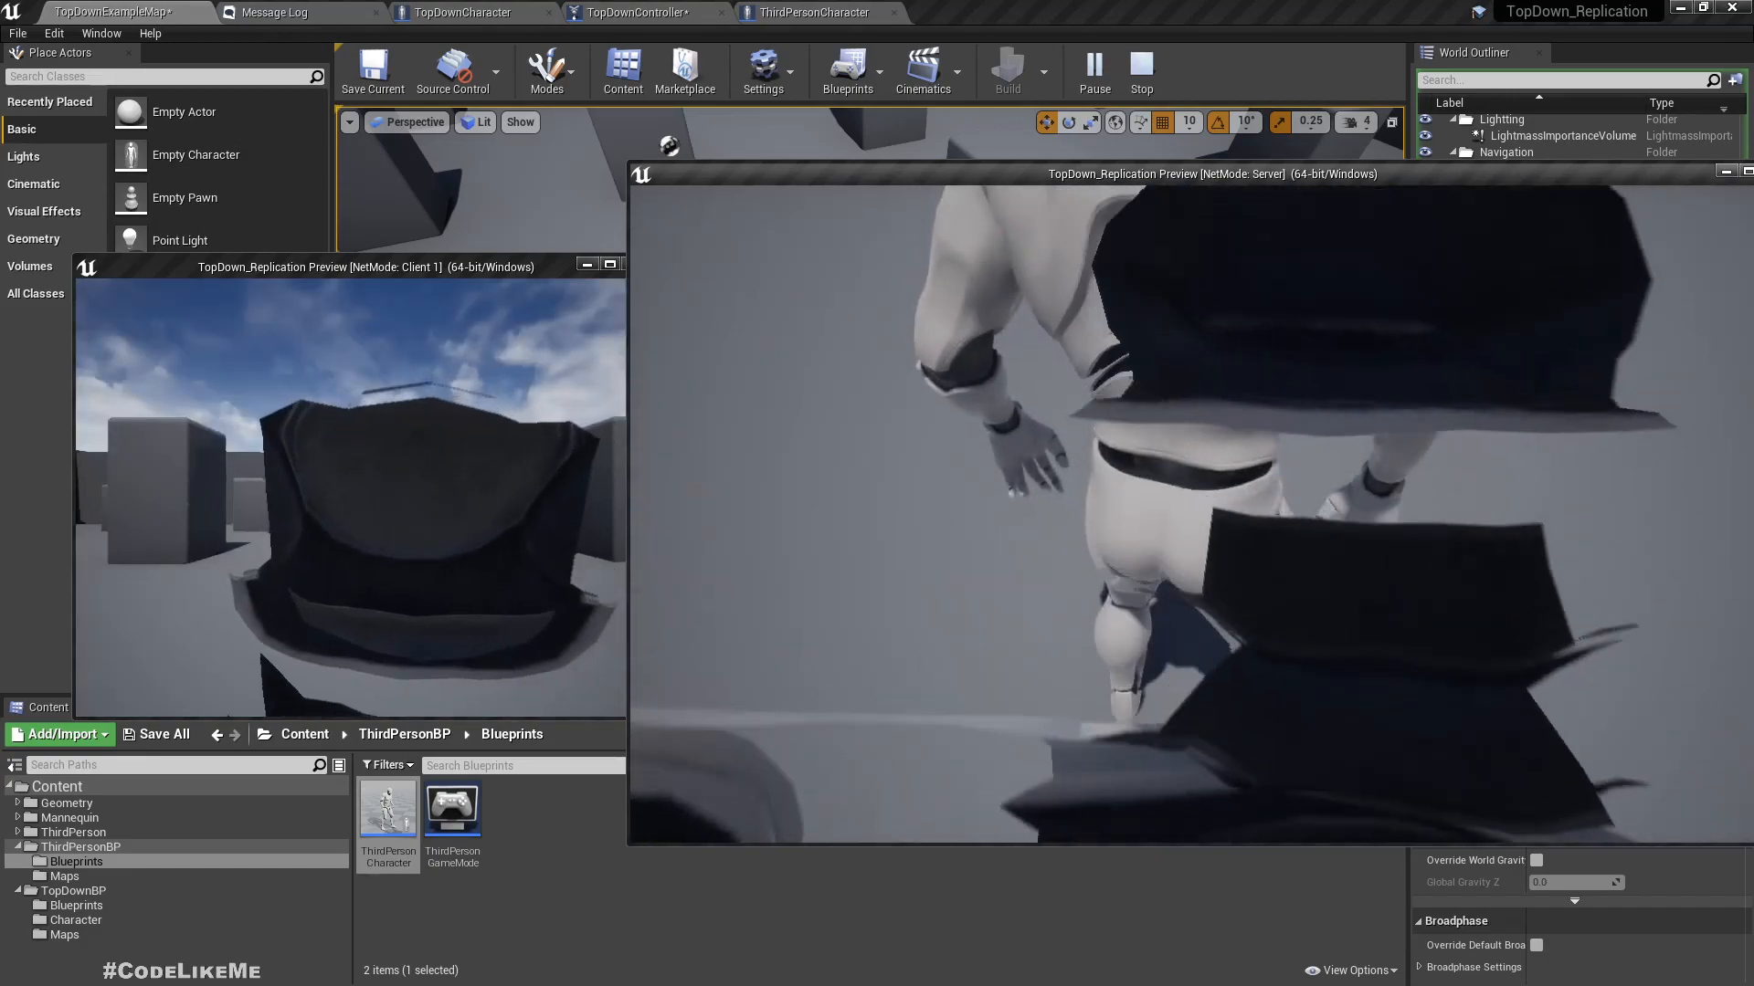
key(Escape)
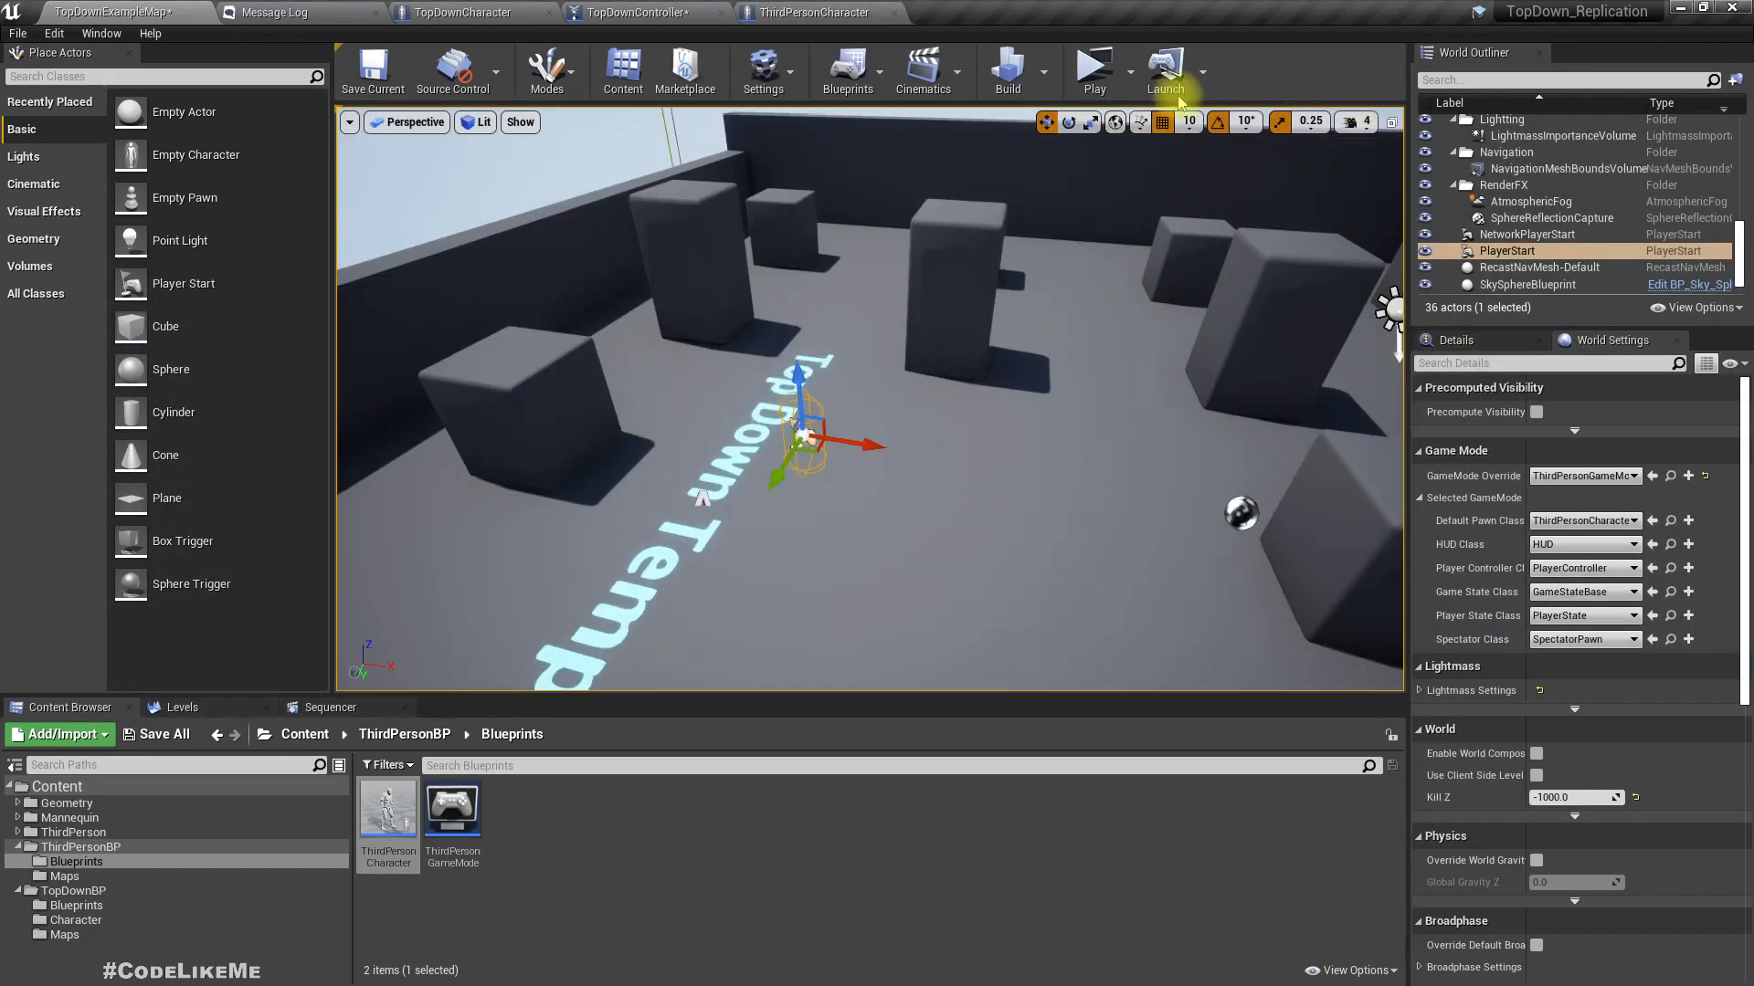
- Set the number of players to 1, play the level in the Selected Viewport, and stop the session
click(1133, 80)
click(1279, 379)
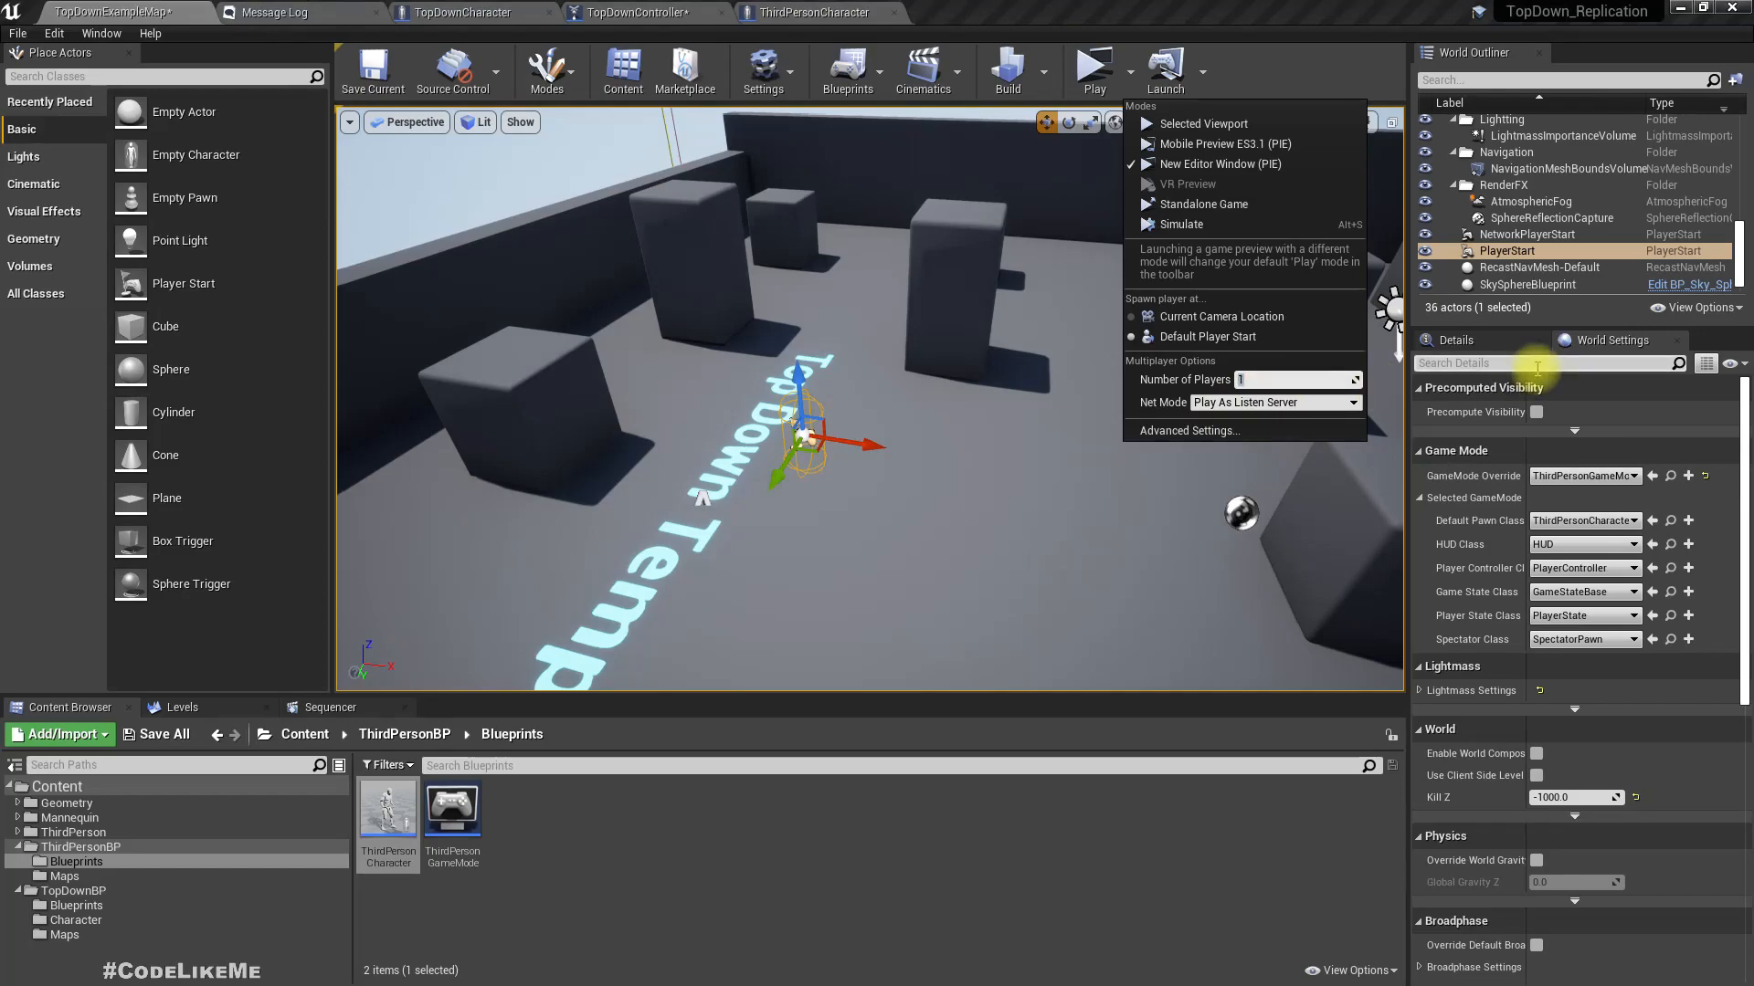
click(1130, 80)
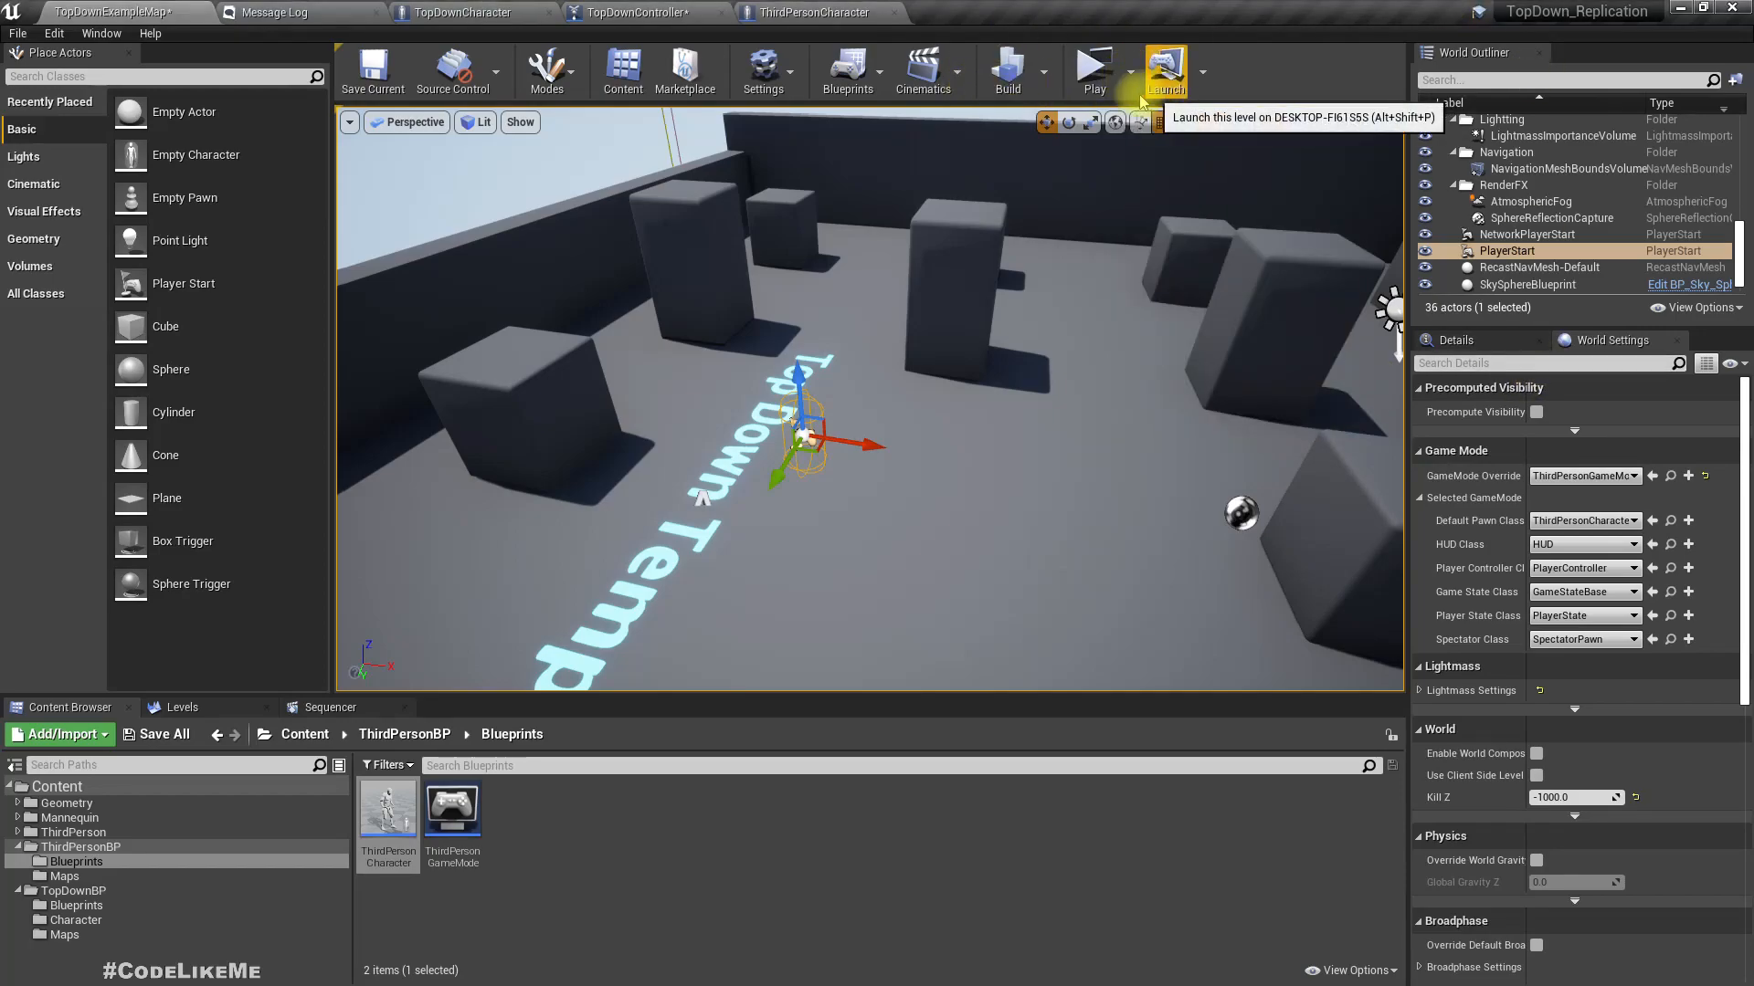
click(1129, 79)
click(1187, 123)
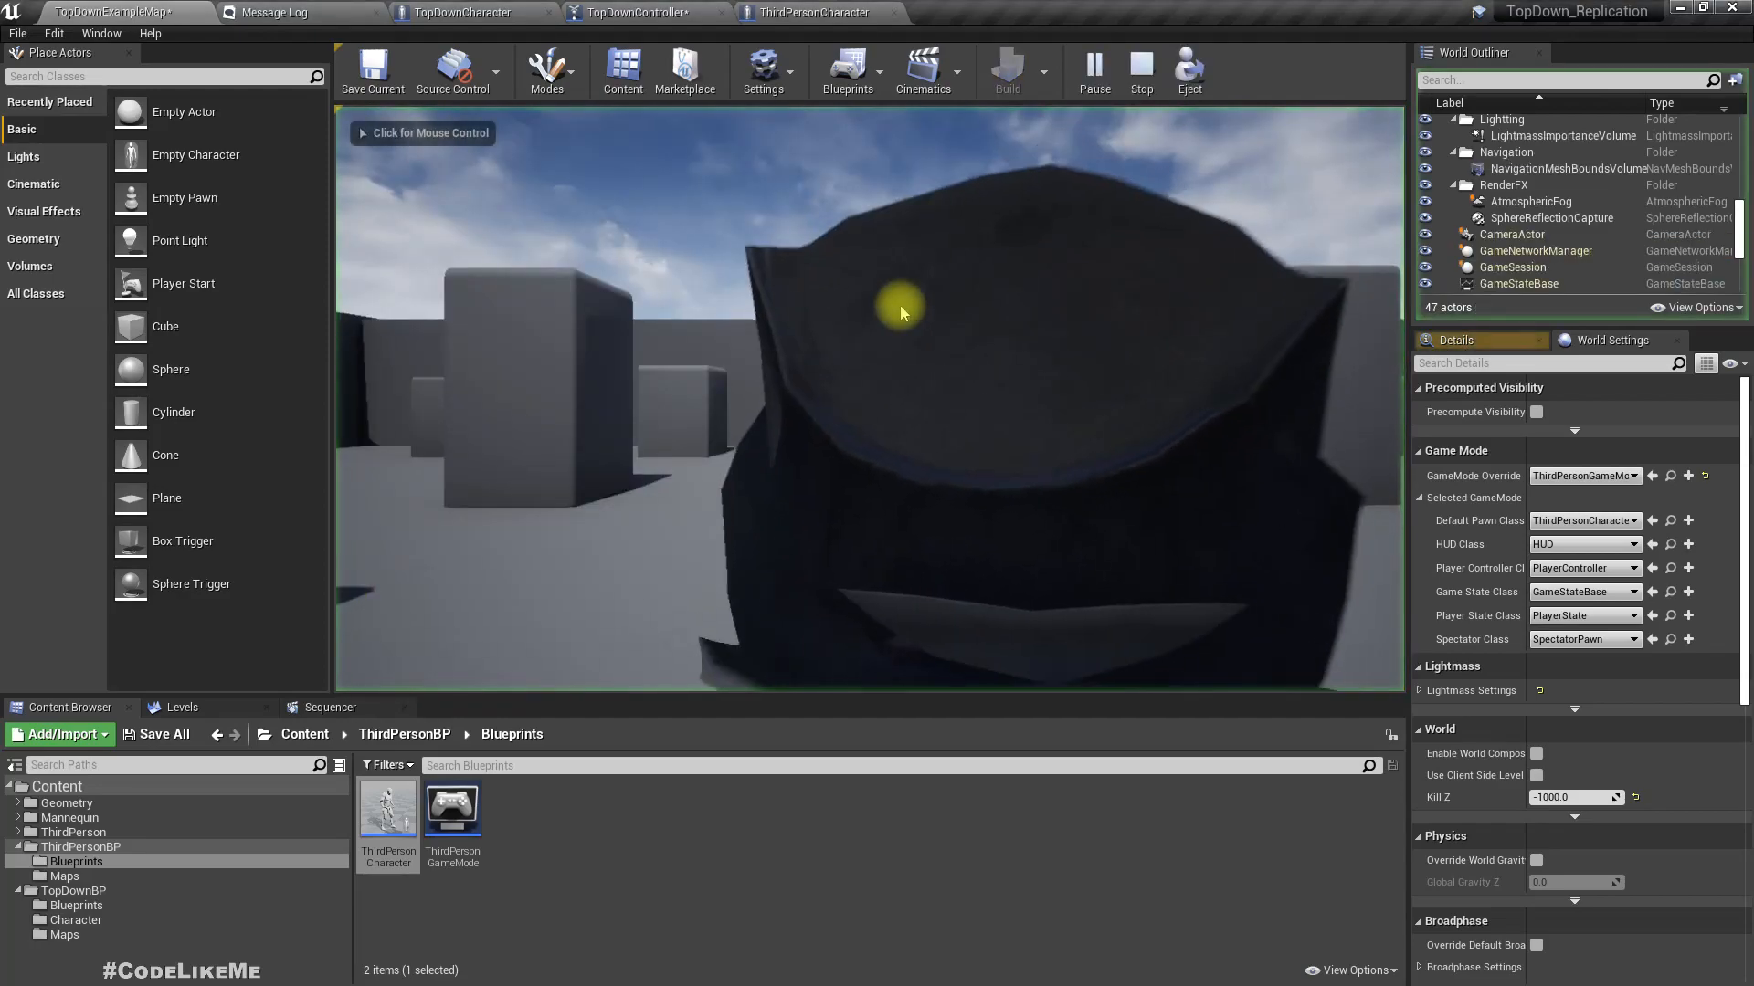
key(Escape)
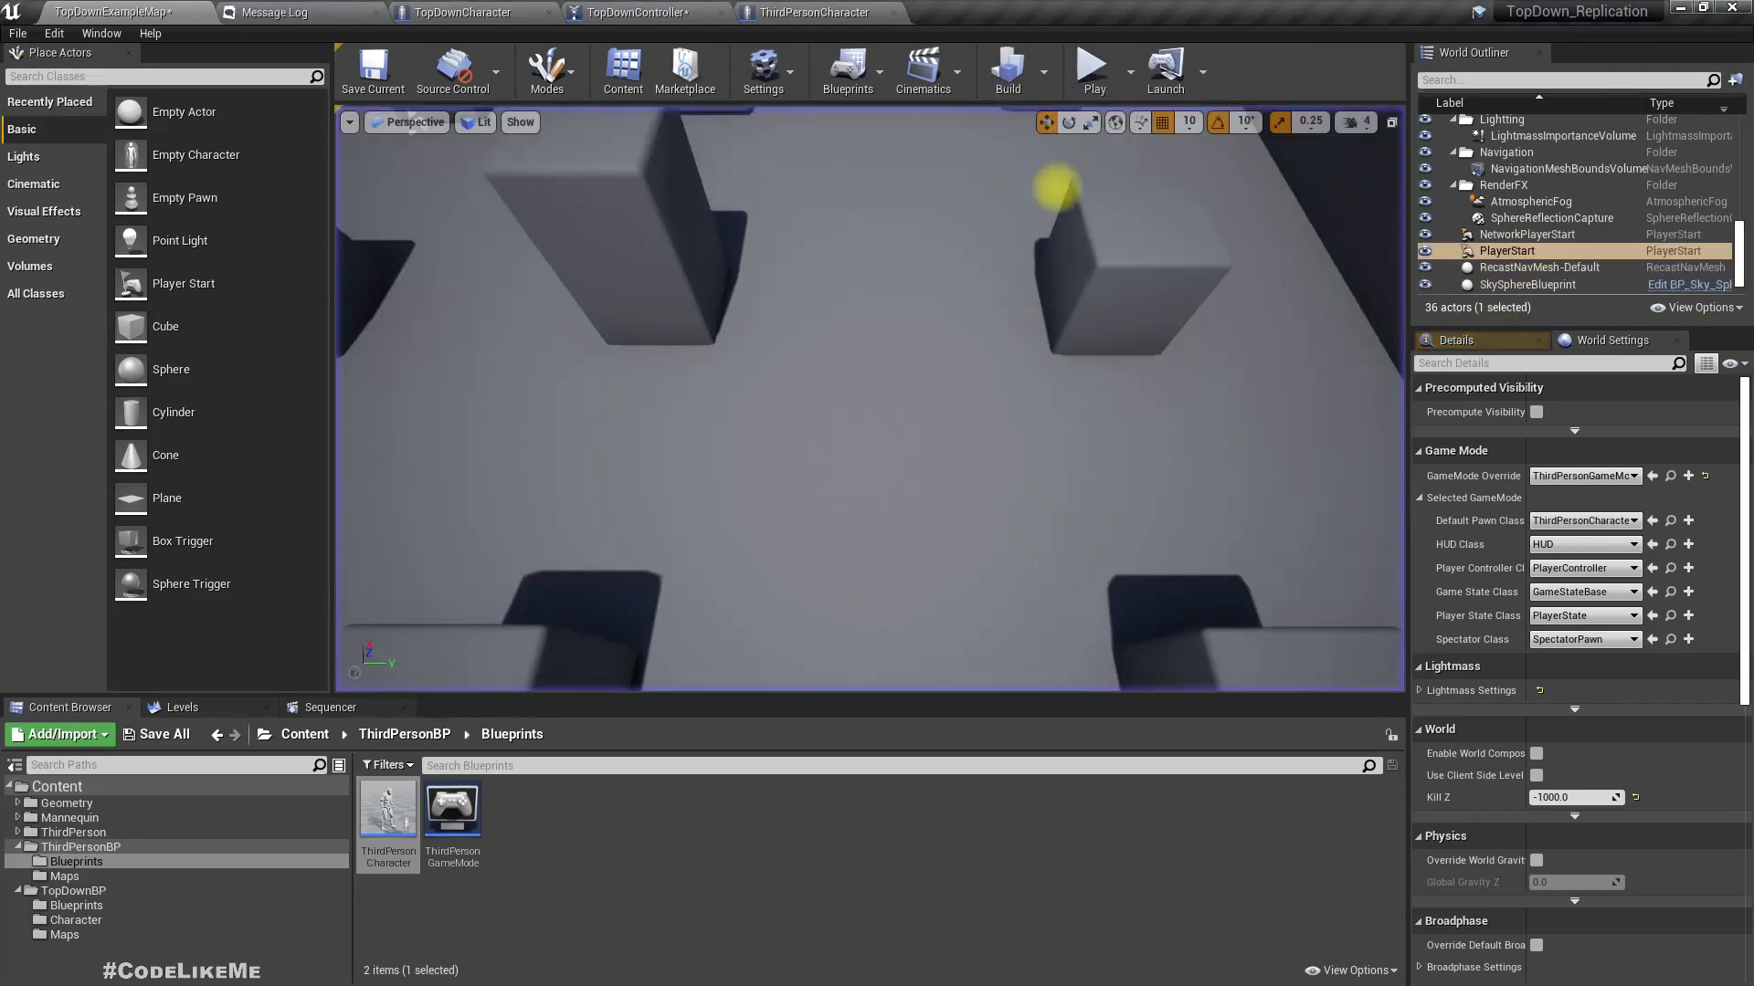
- Disable Inherit Pitch, Inherit Yaw and Inherit Roll on ThirdPersonCharacter's SpringArm
click(809, 11)
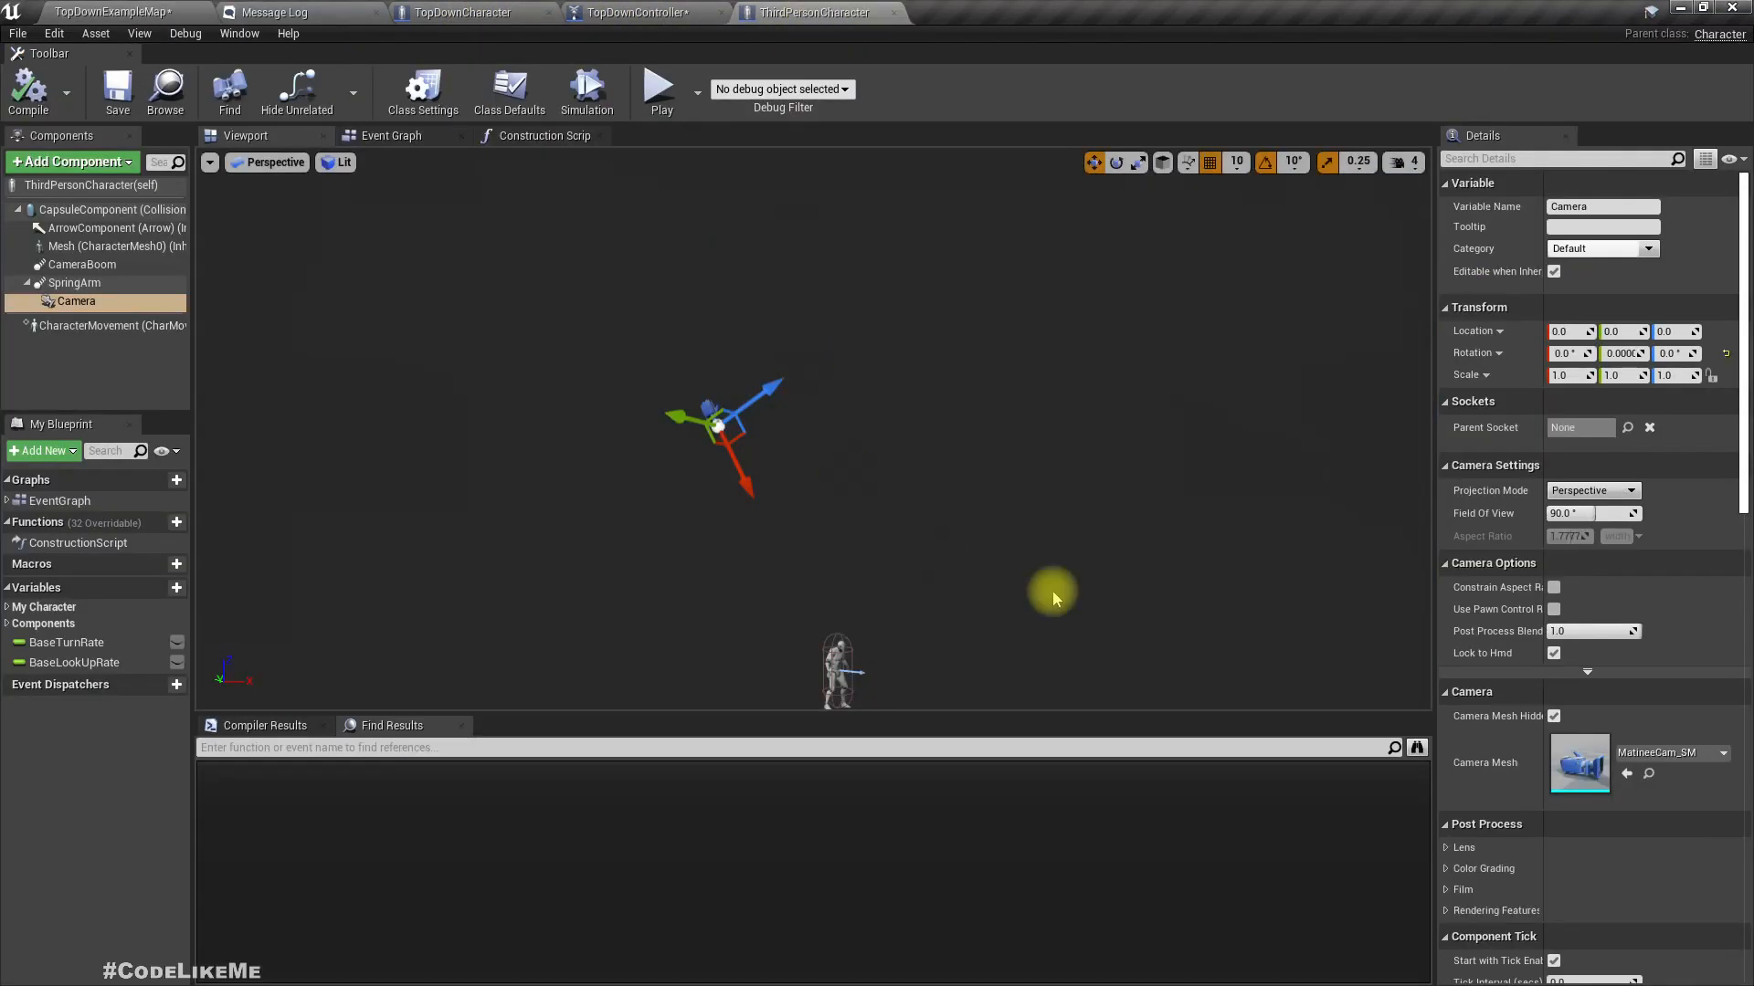
scroll(1668, 498, down, 5)
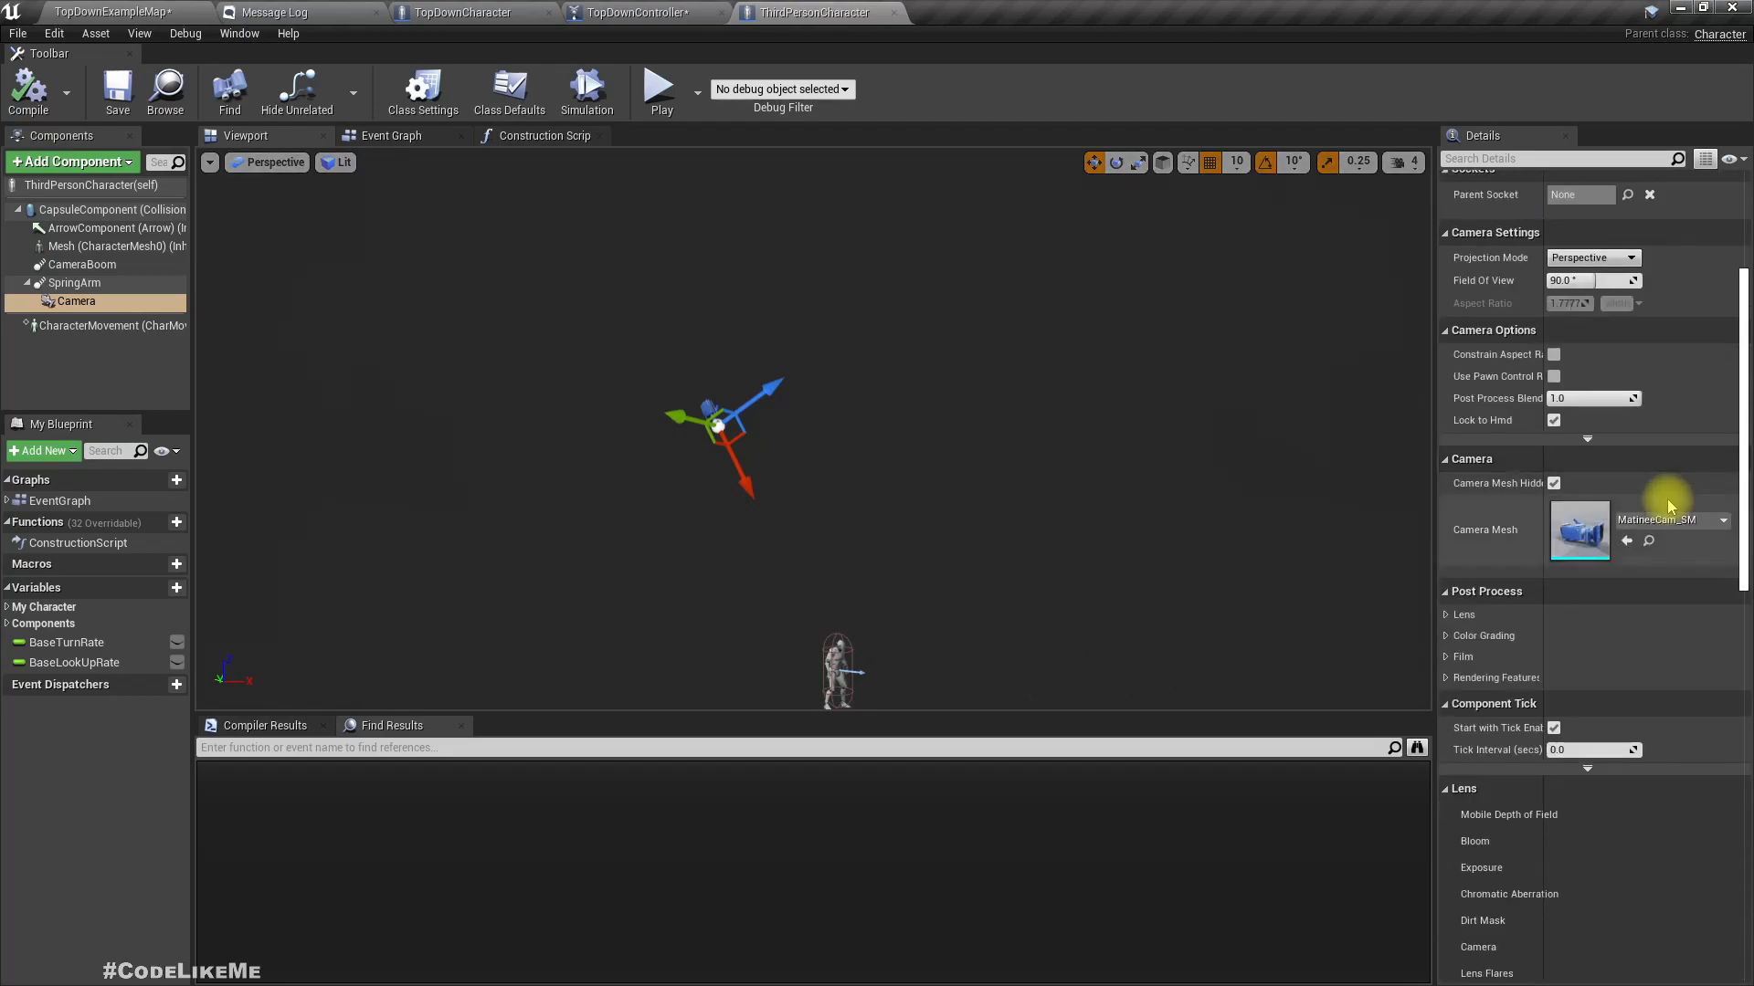
click(75, 284)
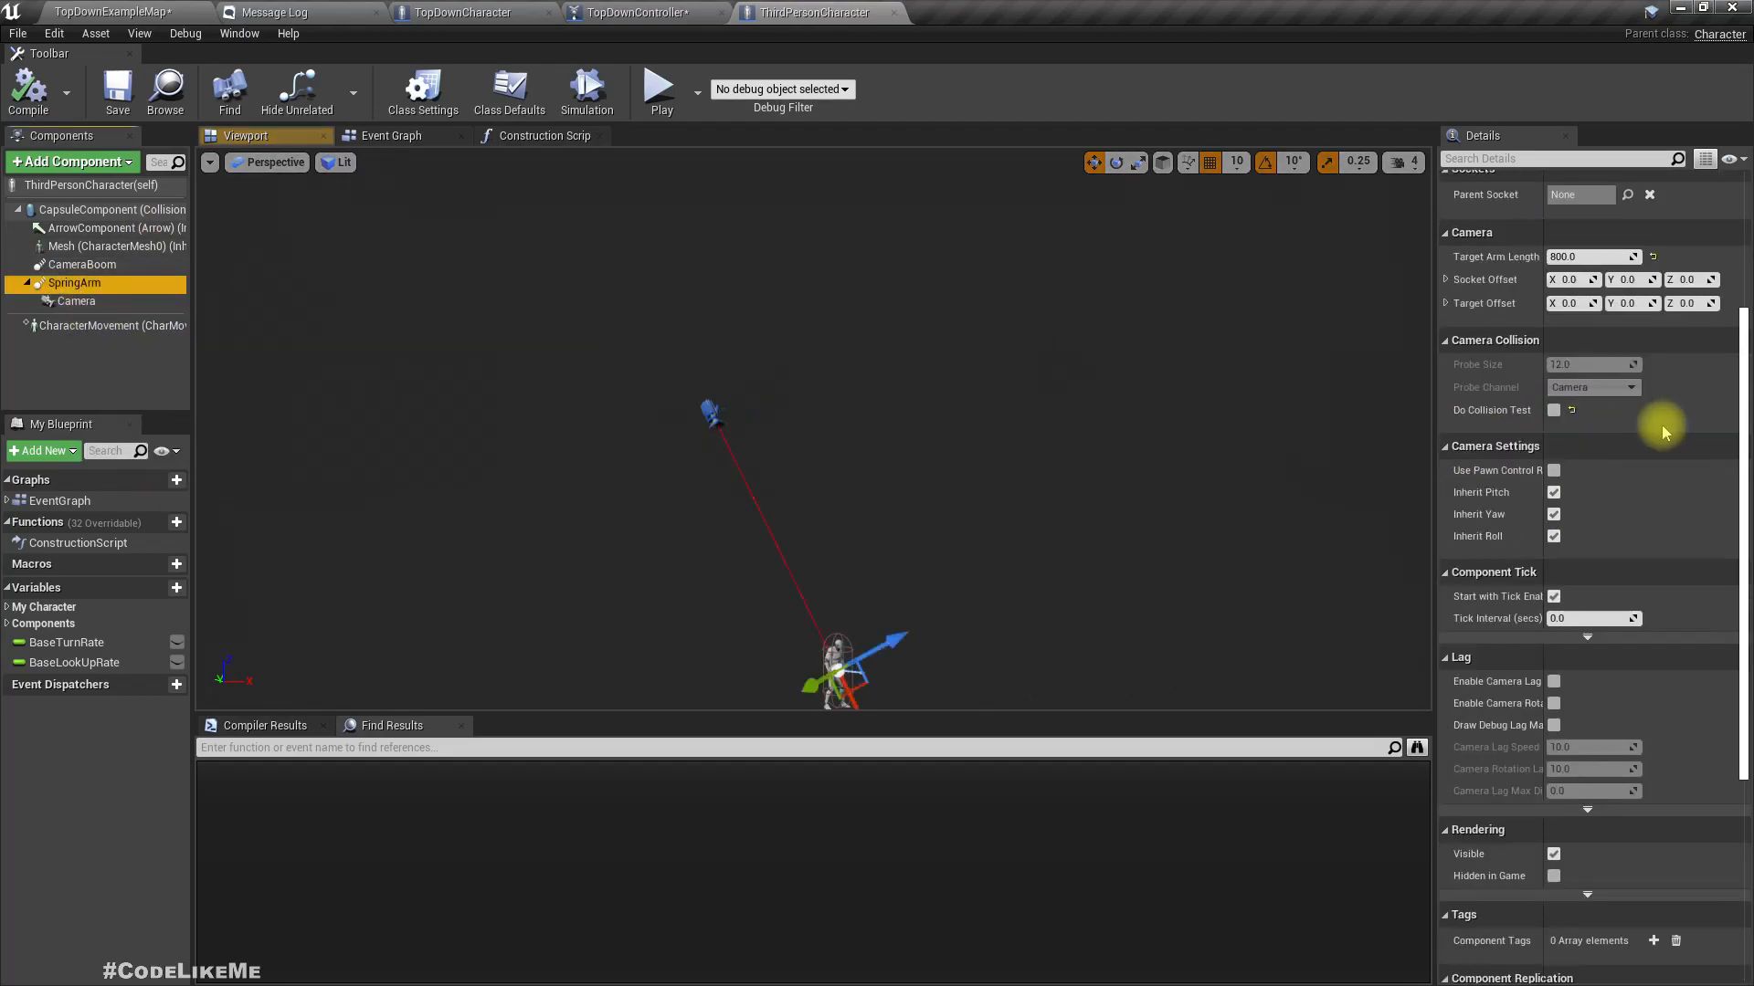
click(1552, 494)
click(1552, 514)
click(1553, 536)
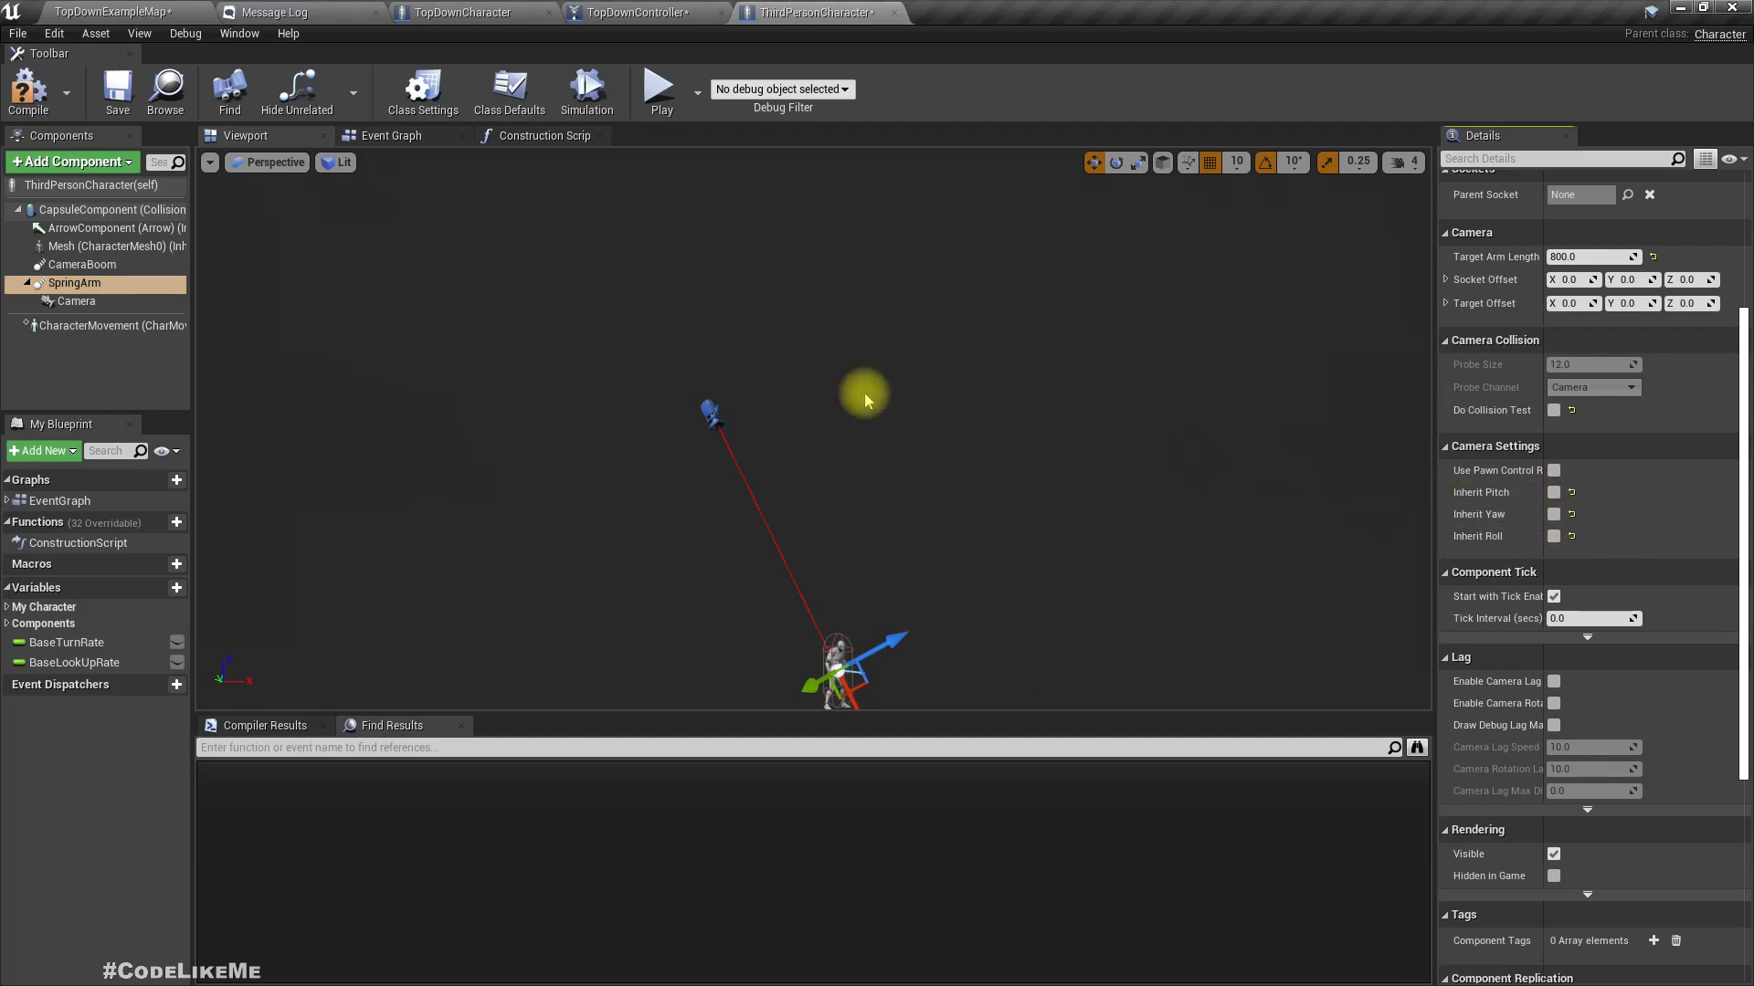
- Play TopDownExampleMap to test the SpringArm without inherited rotation, and stop the session
click(112, 12)
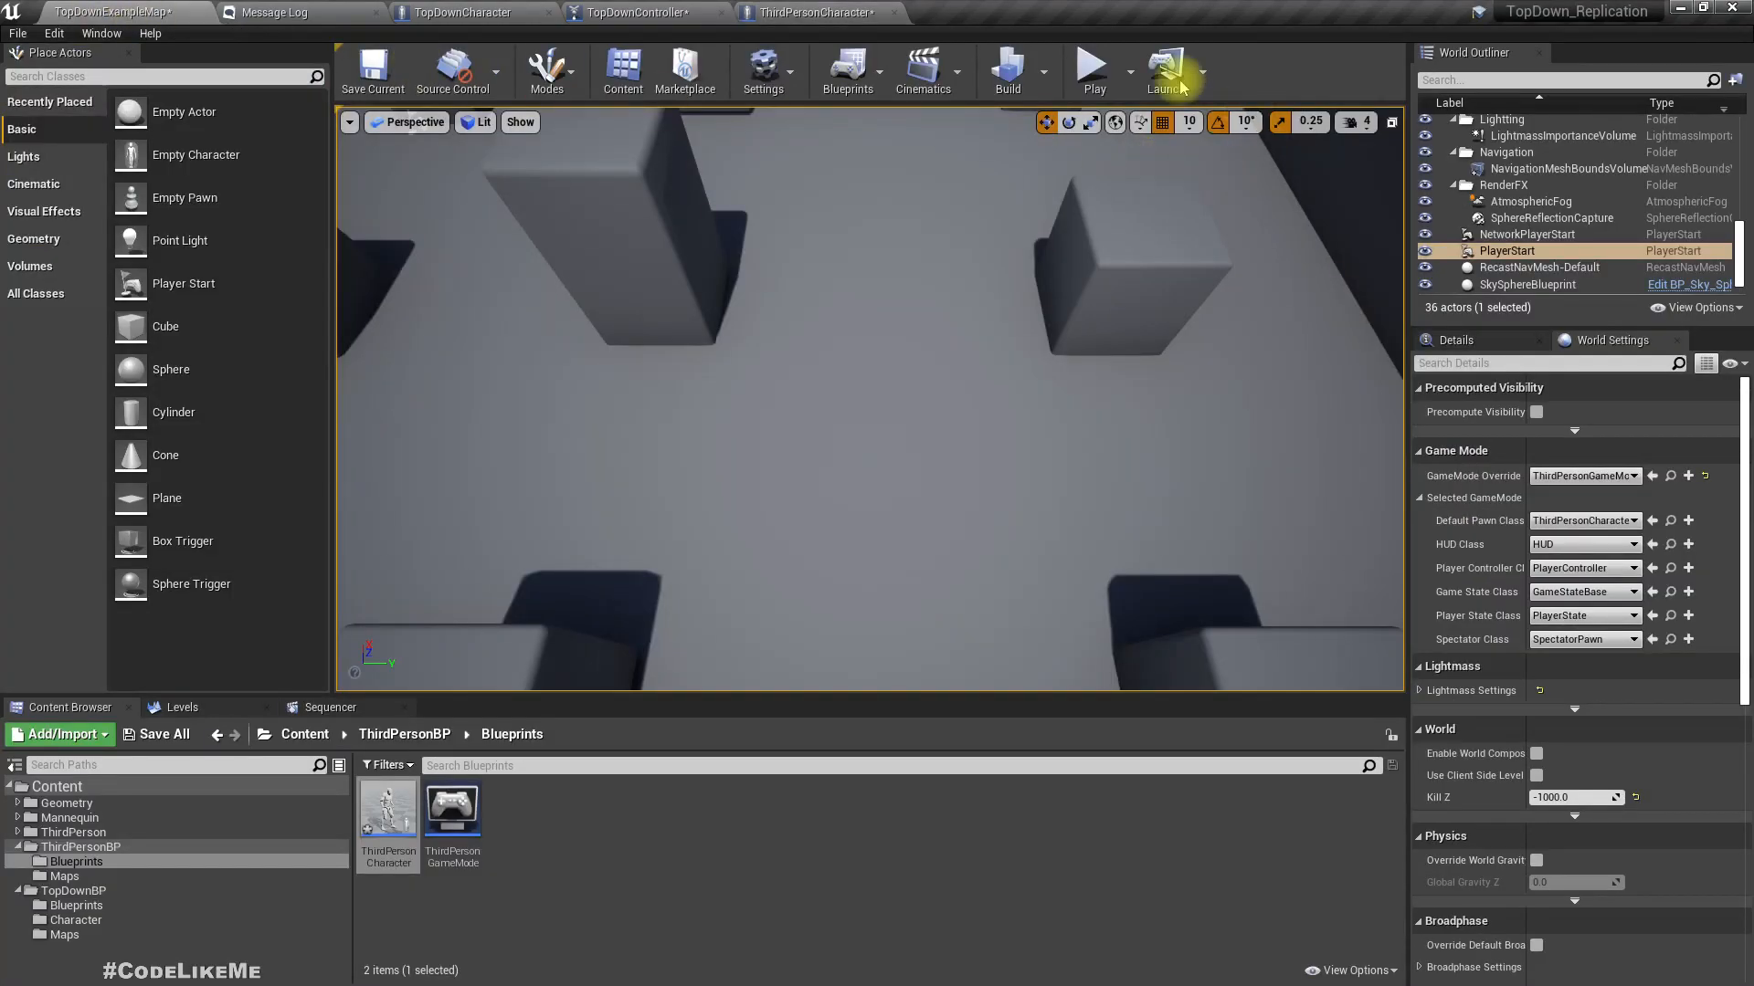
click(1100, 66)
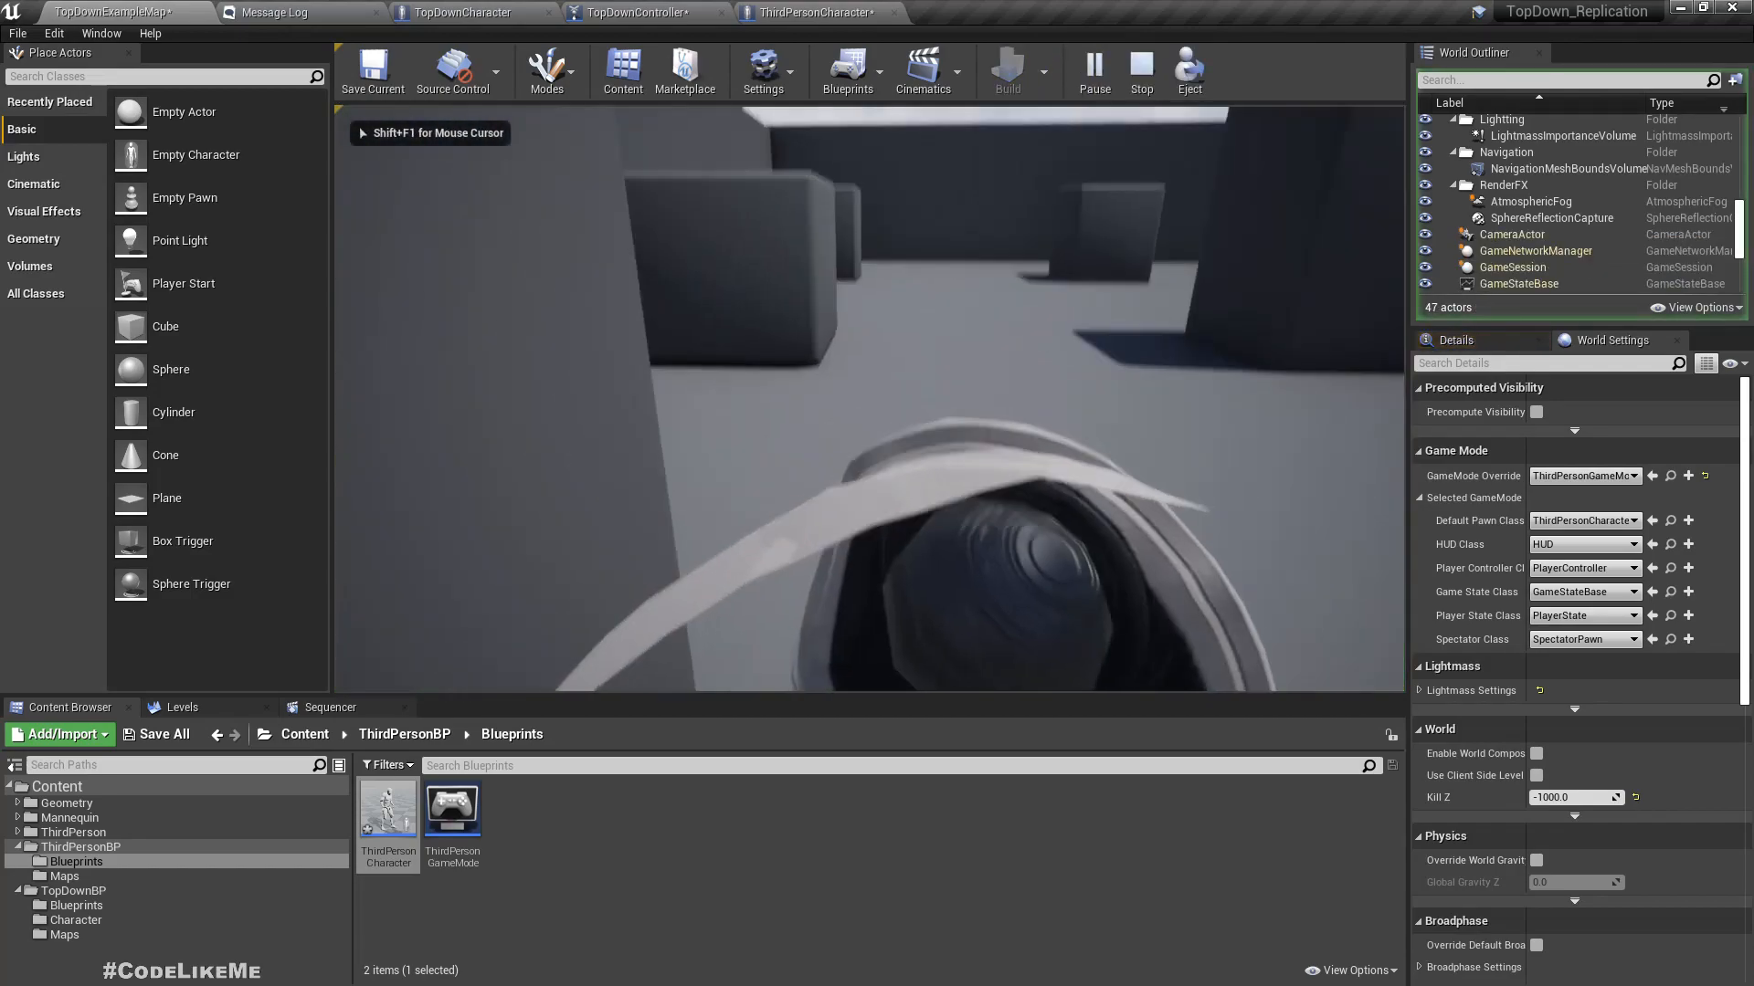
key(Escape)
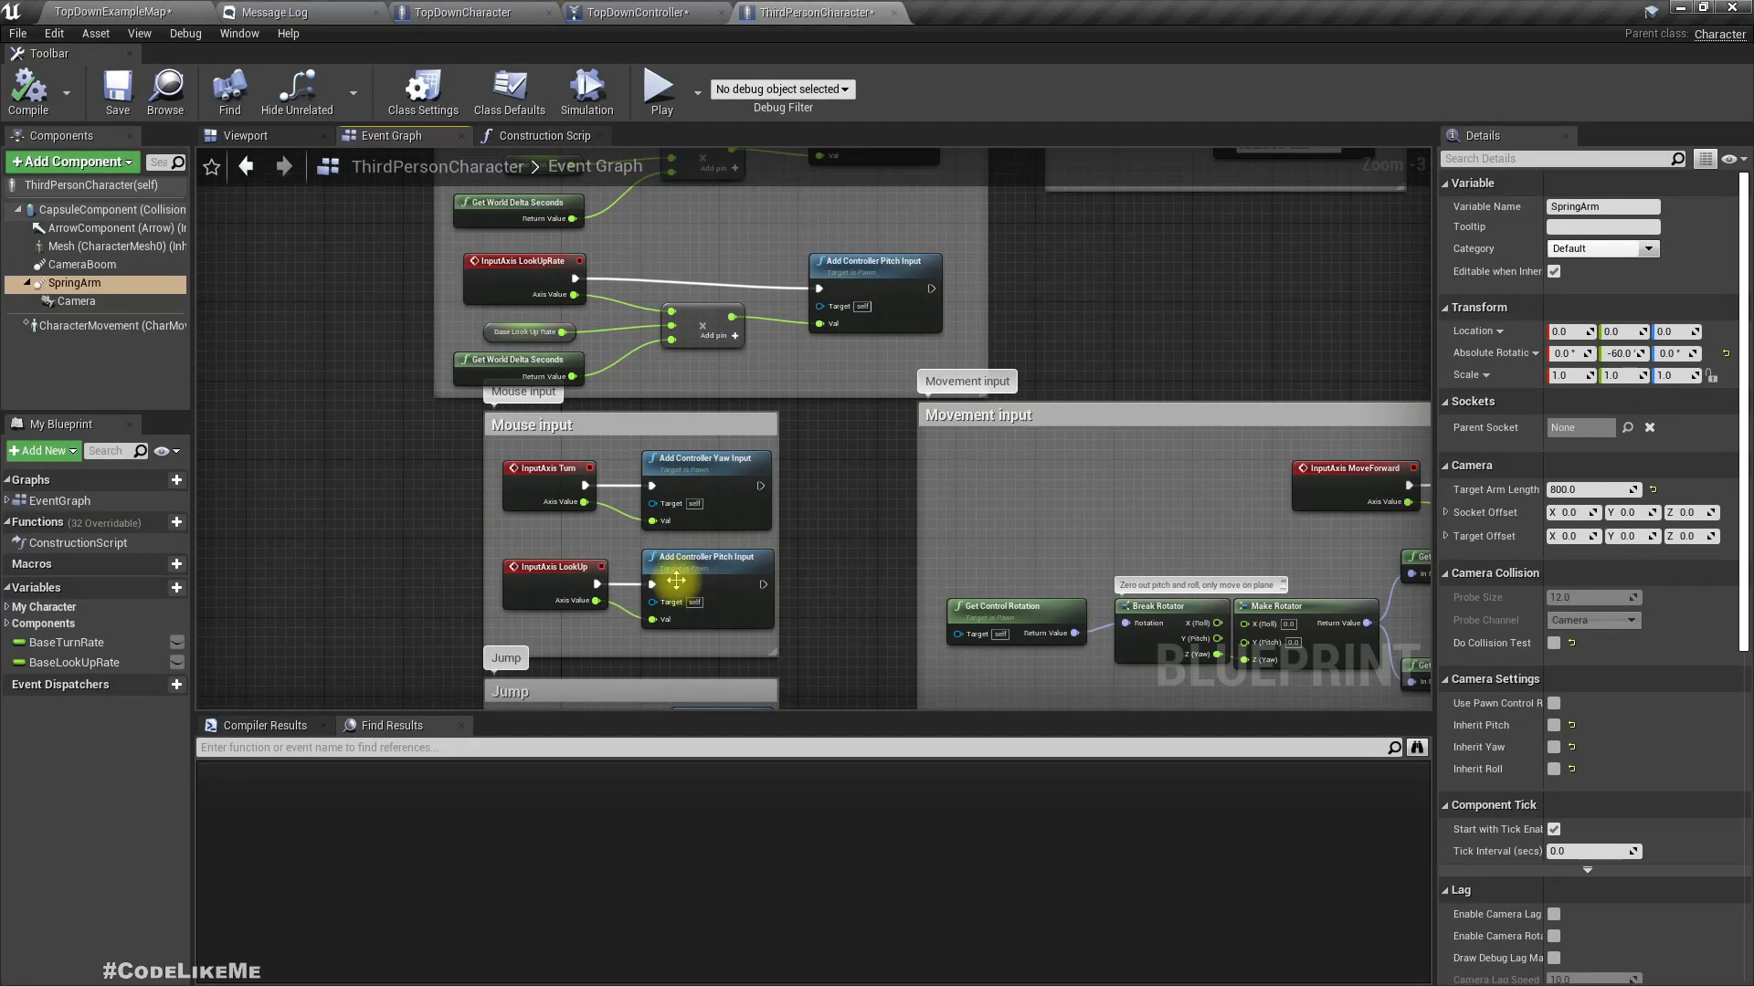
- Break the execution links from InputAxis Turn and InputAxis LookUp to their controller input nodes in ThirdPersonCharacter's Mouse input section
scroll(676, 581, up, 3)
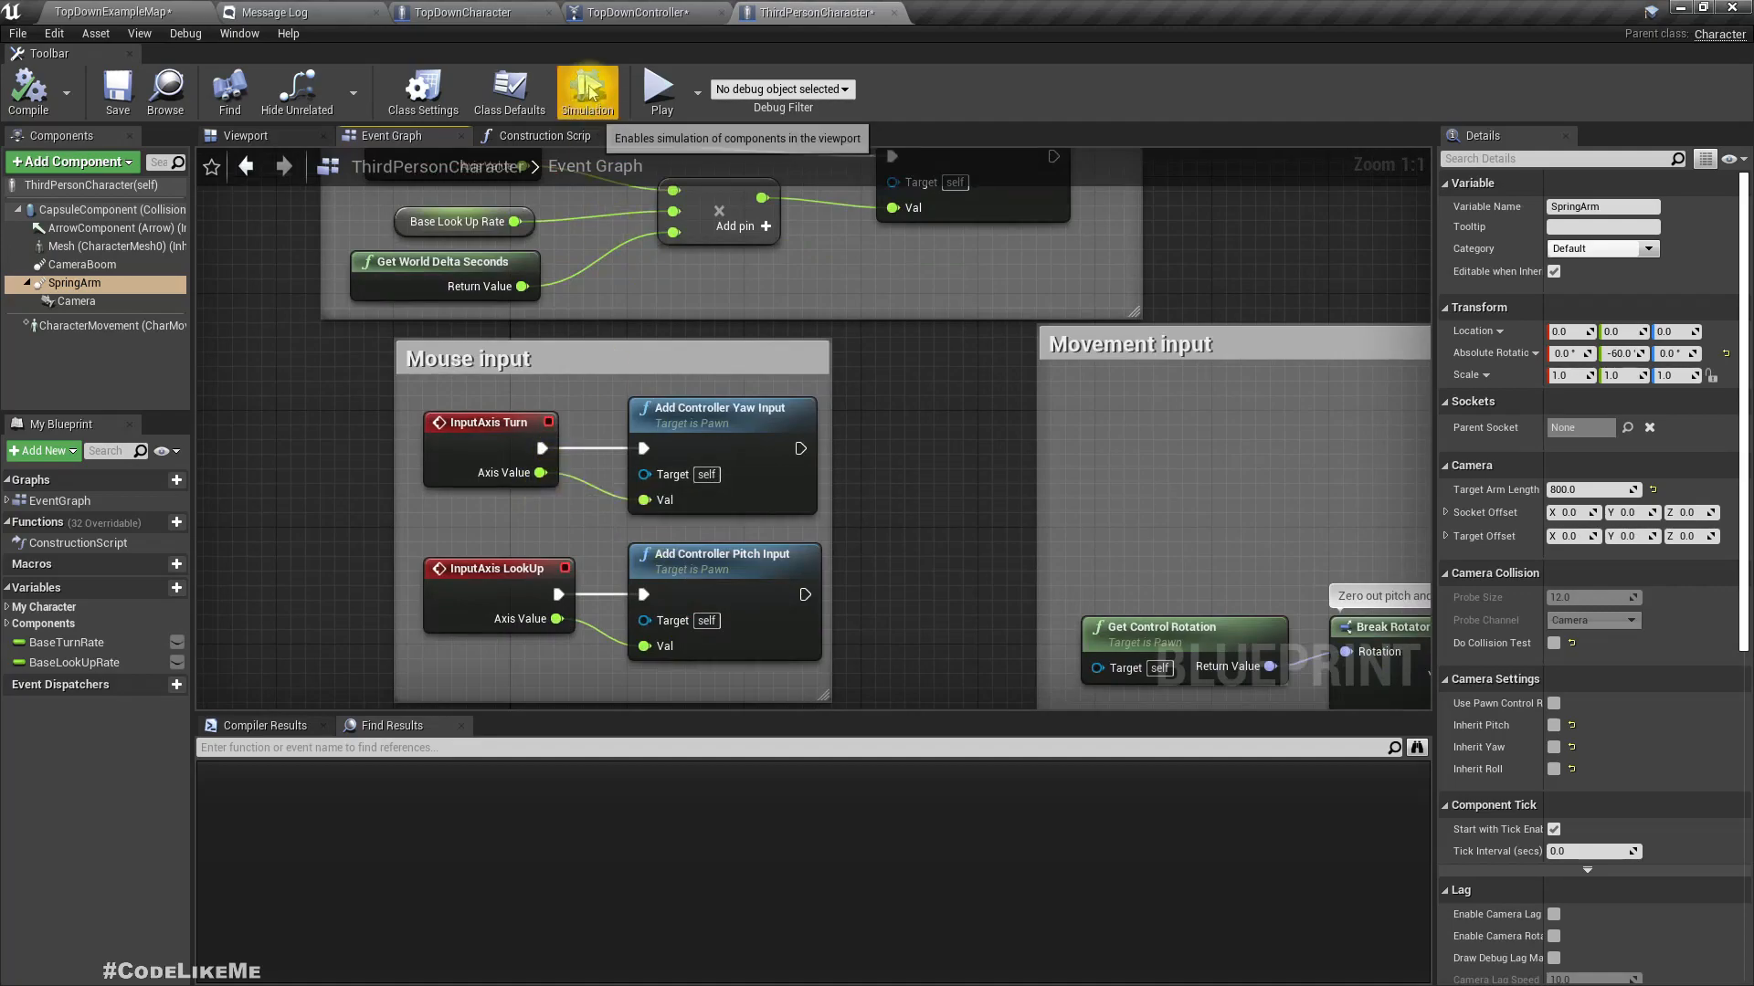
click(700, 11)
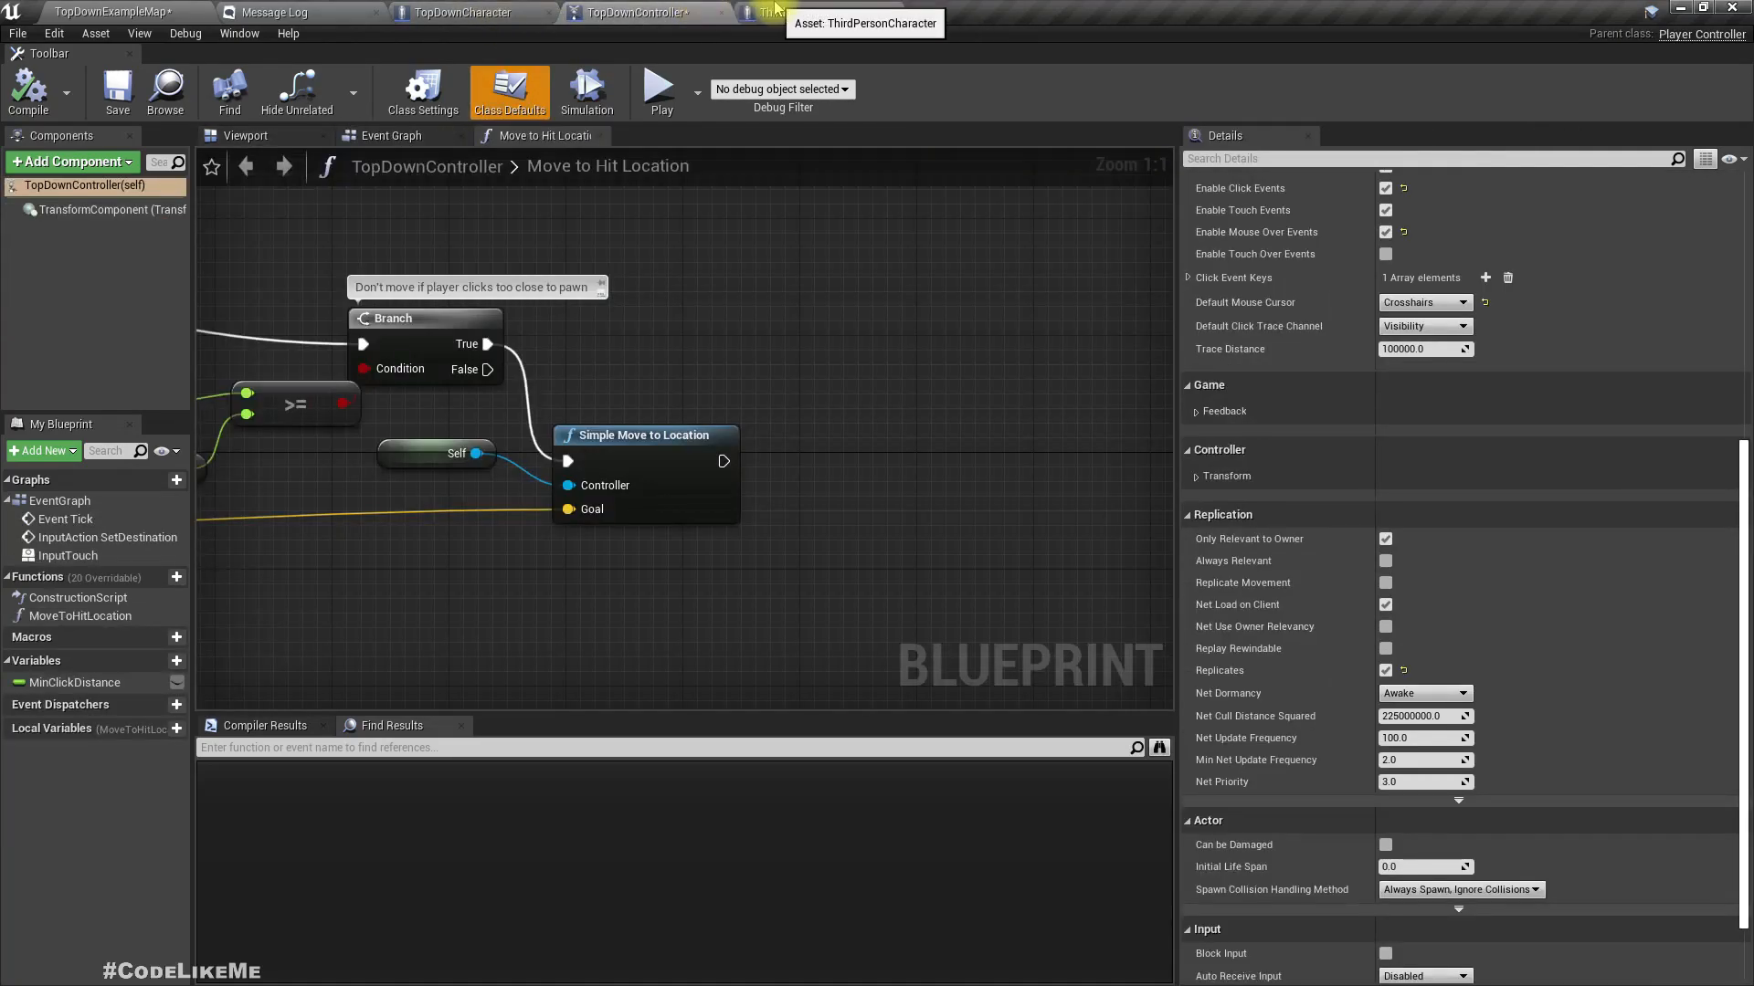
click(775, 11)
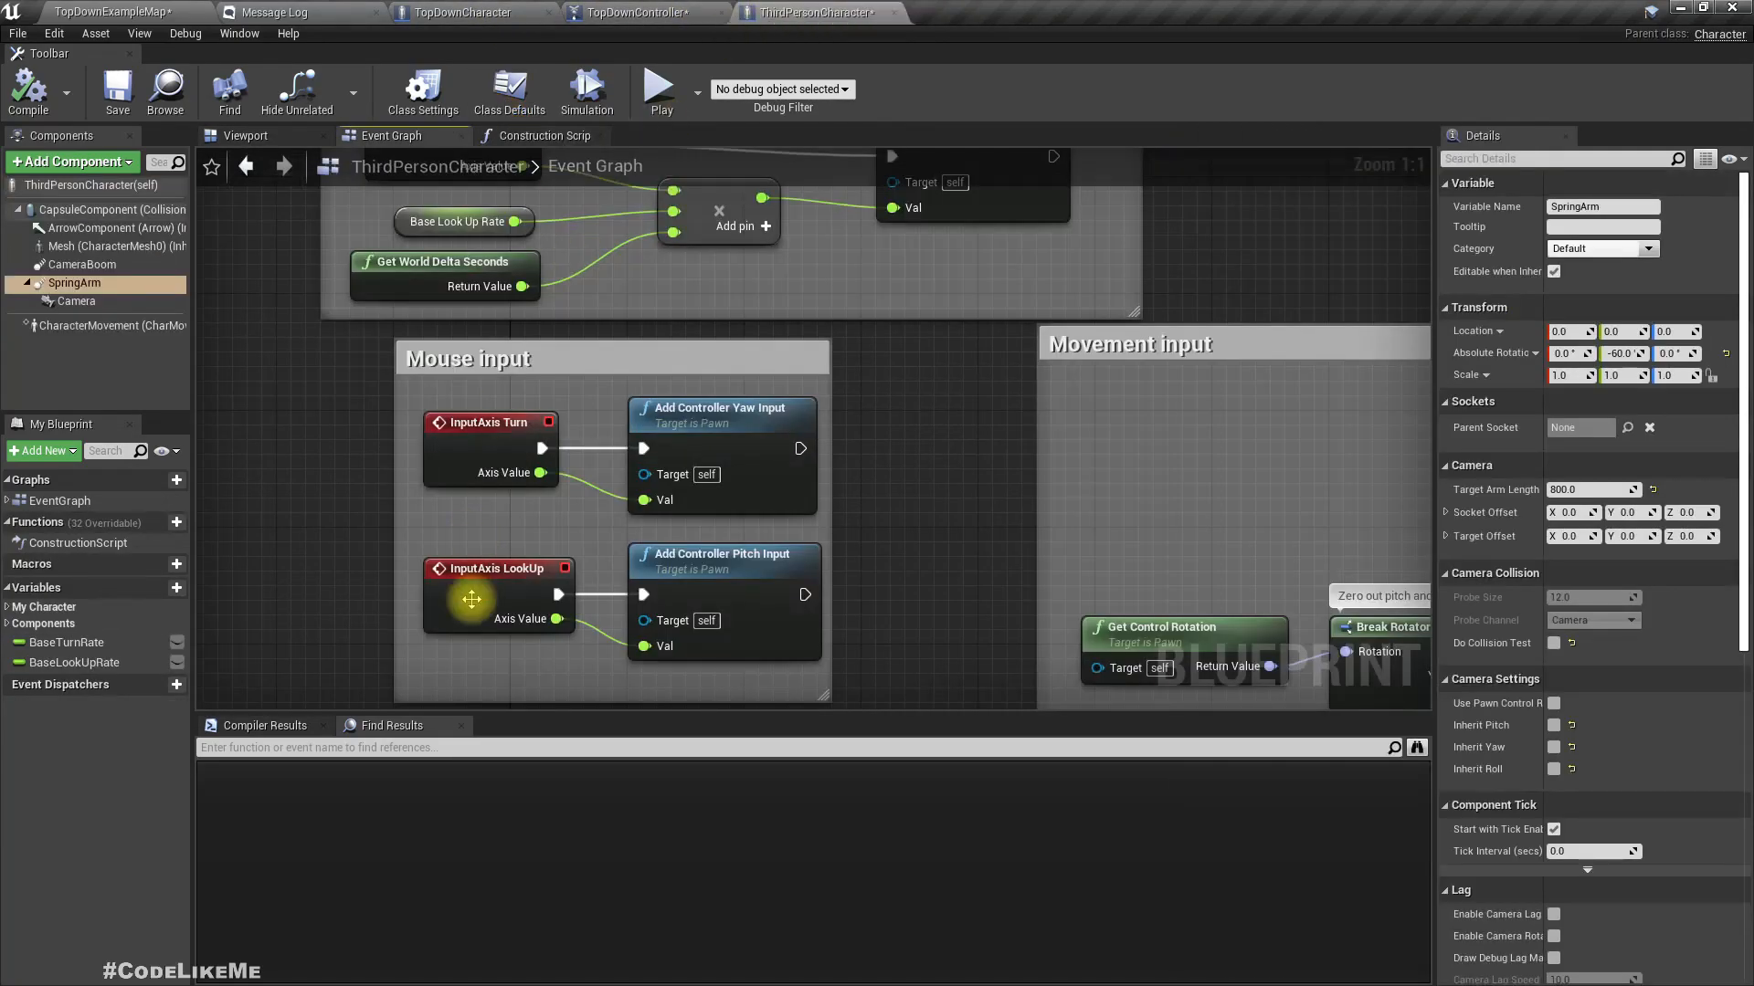
right_click(544, 446)
click(588, 484)
right_click(558, 594)
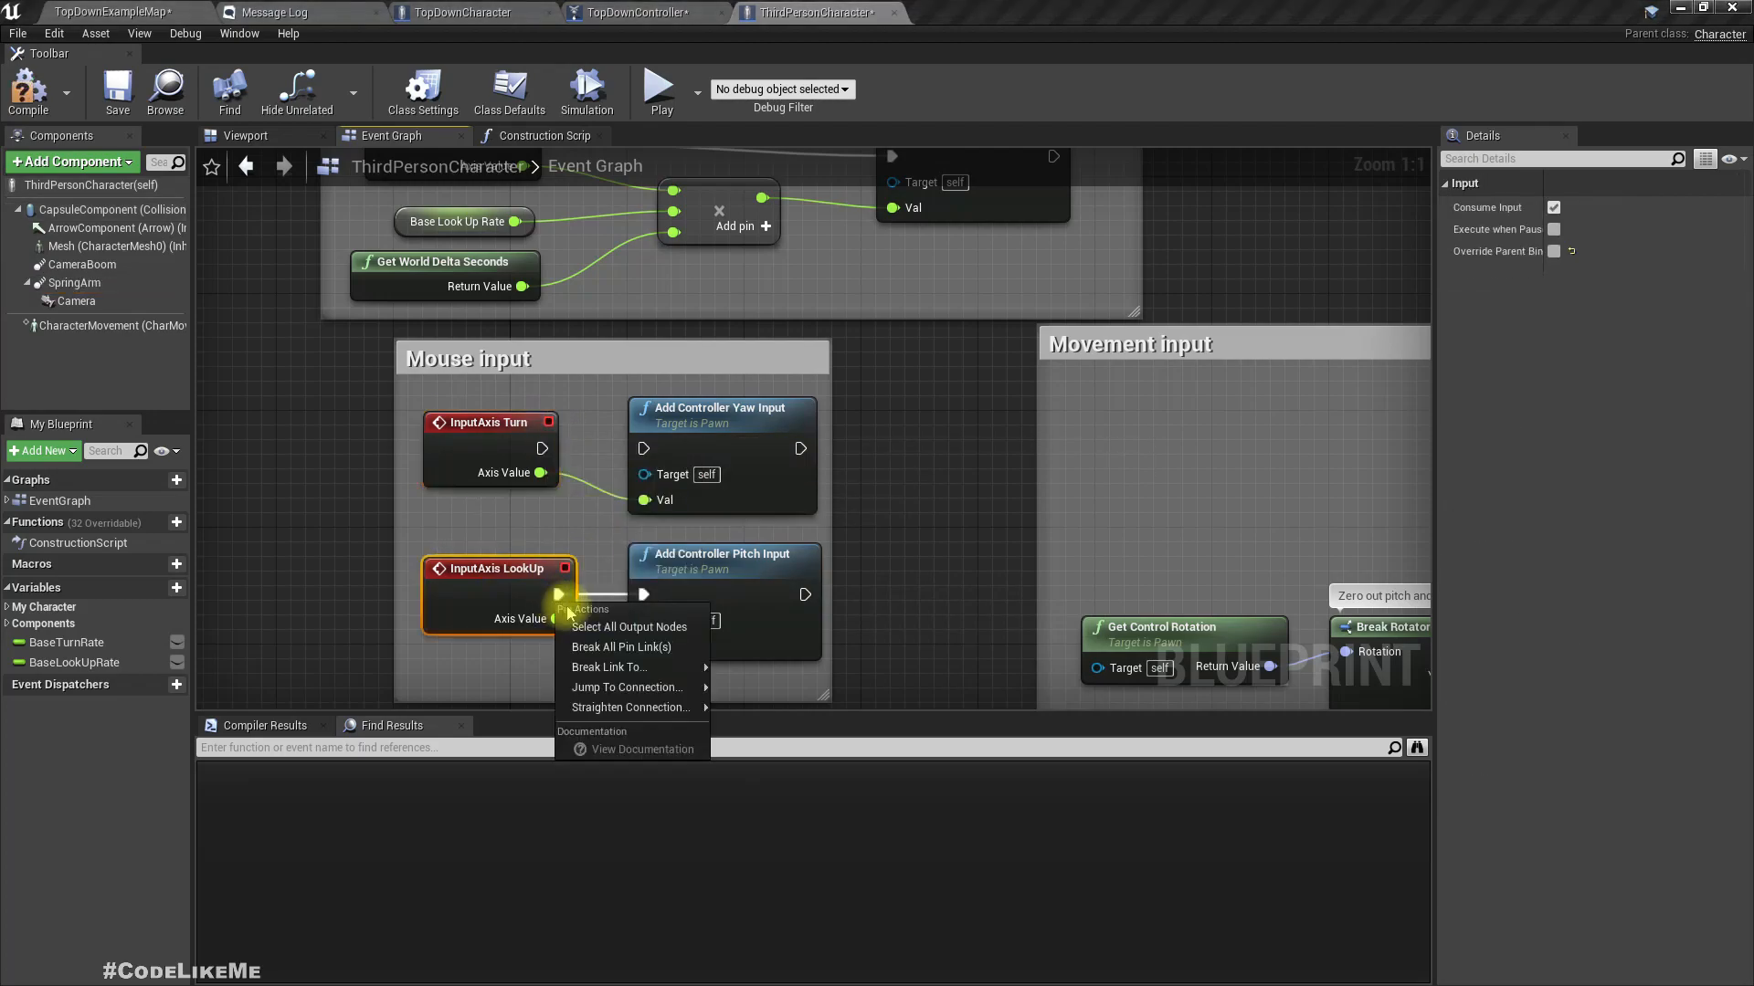
click(639, 641)
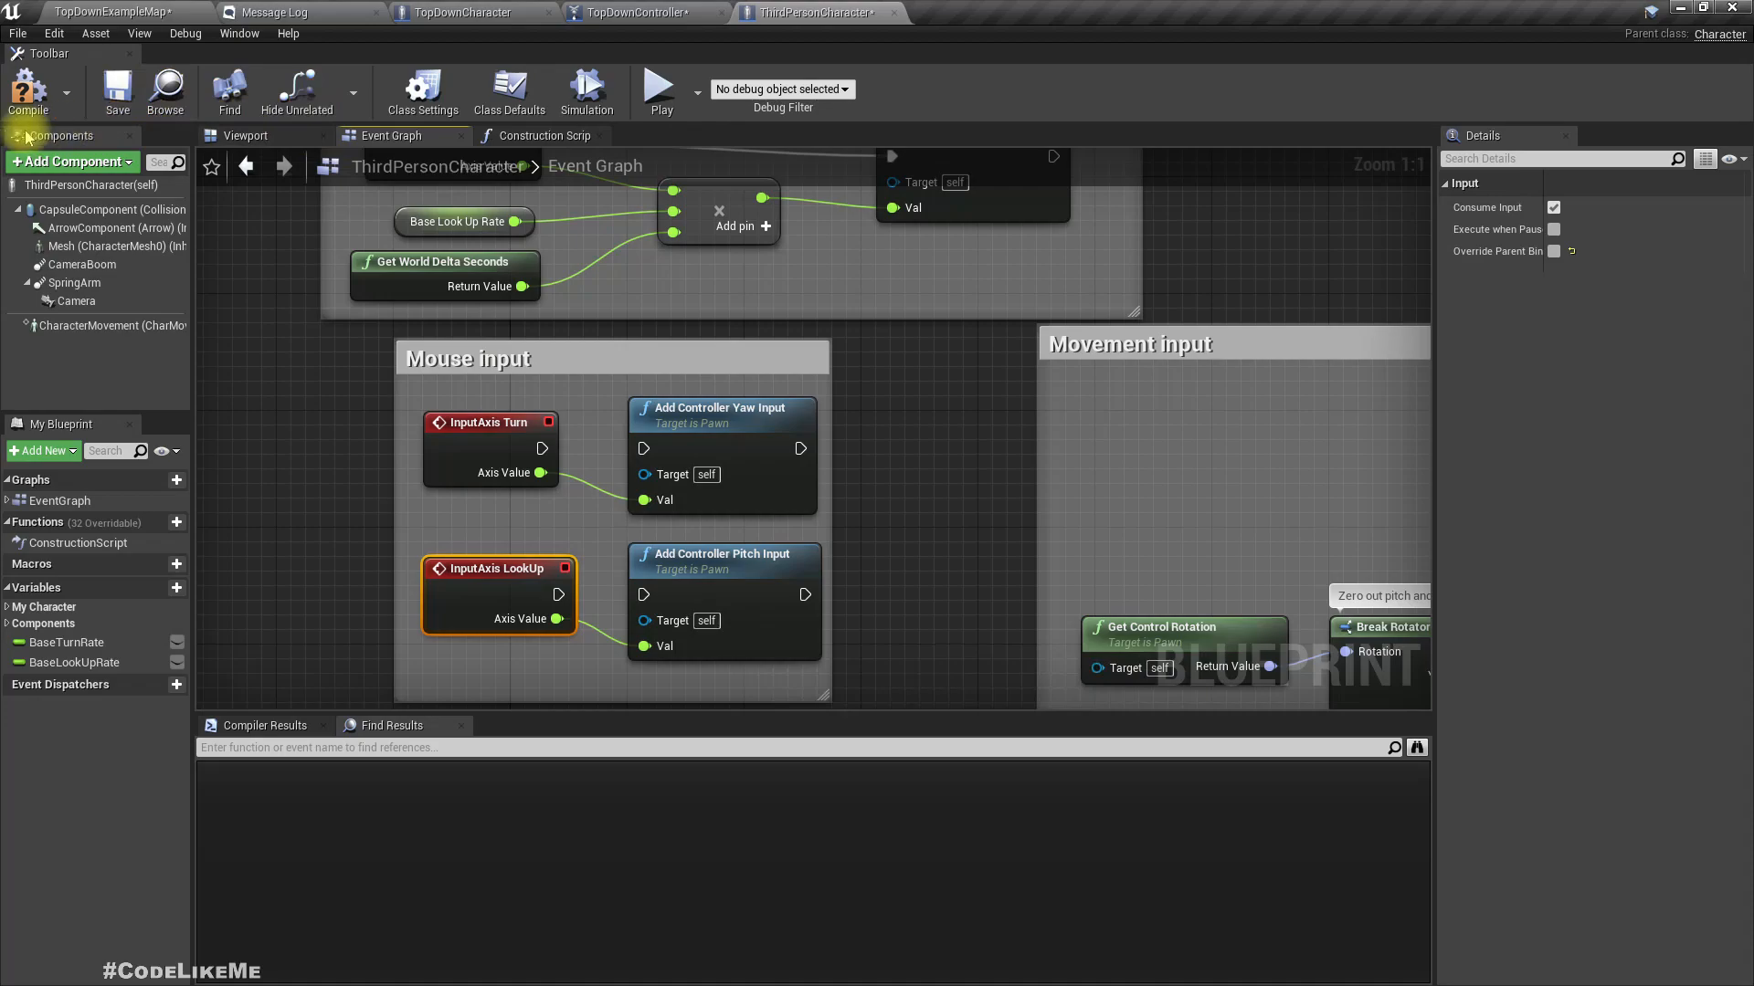
- Play TopDownExampleMap twice to check the camera with mouse input disconnected, stopping each session
click(105, 12)
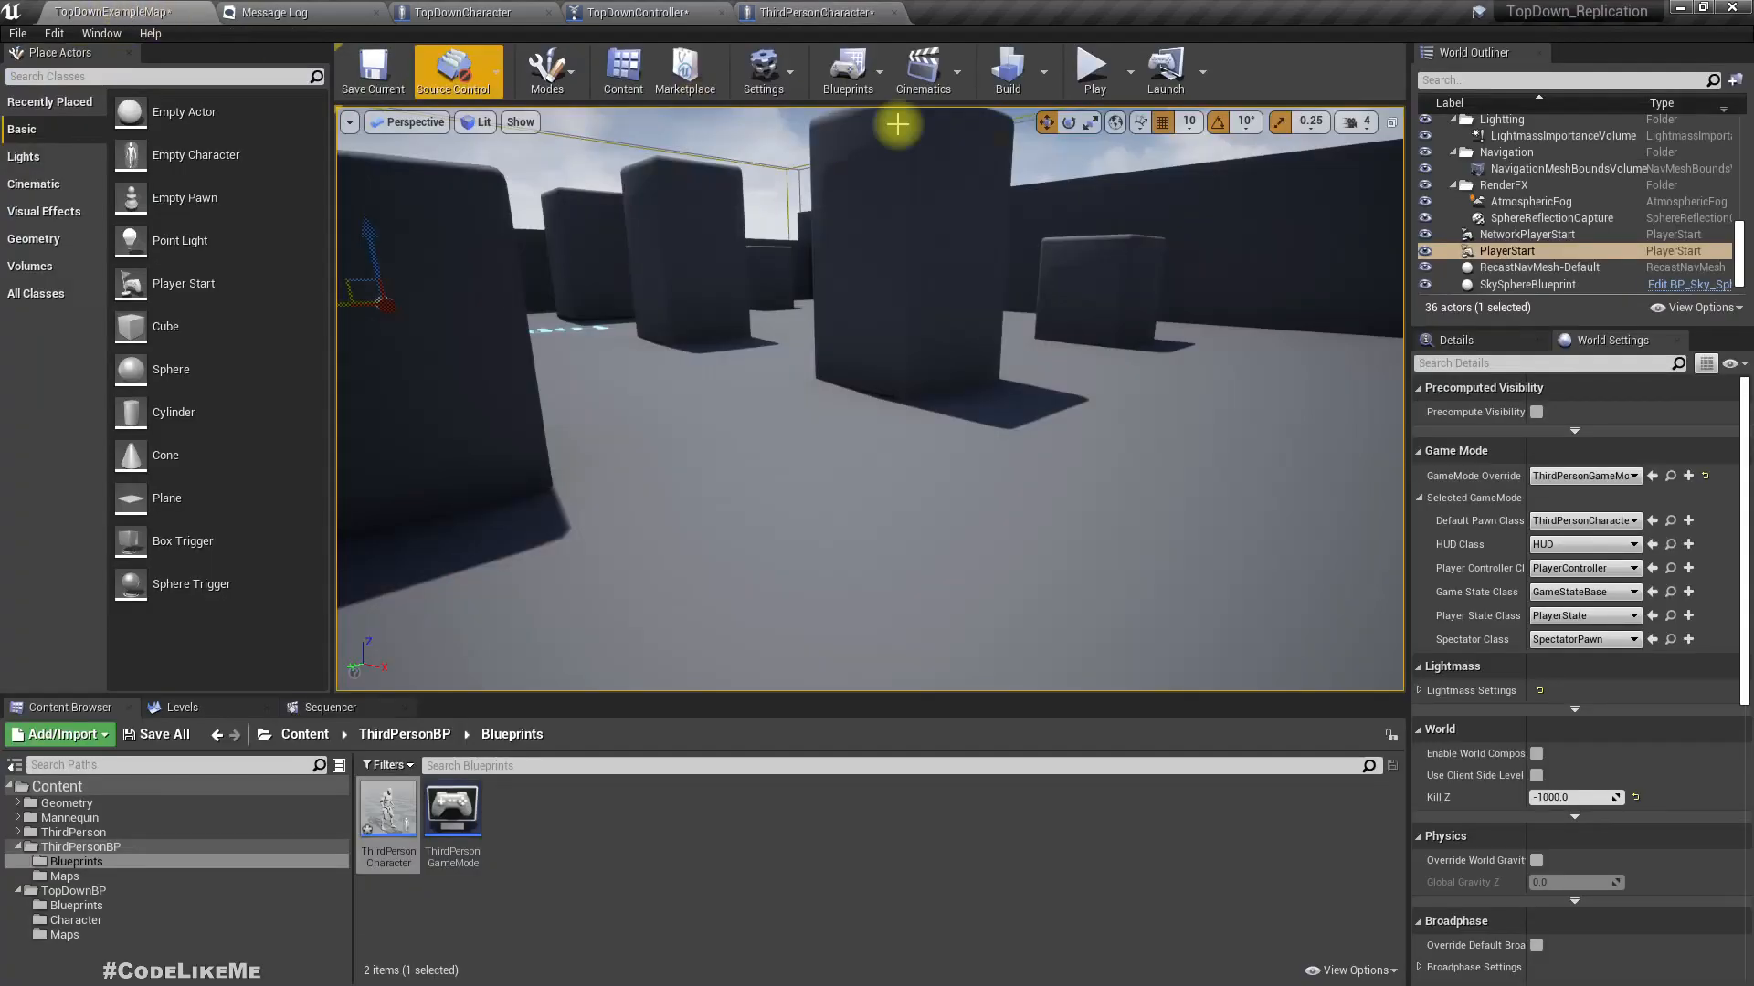
click(1095, 71)
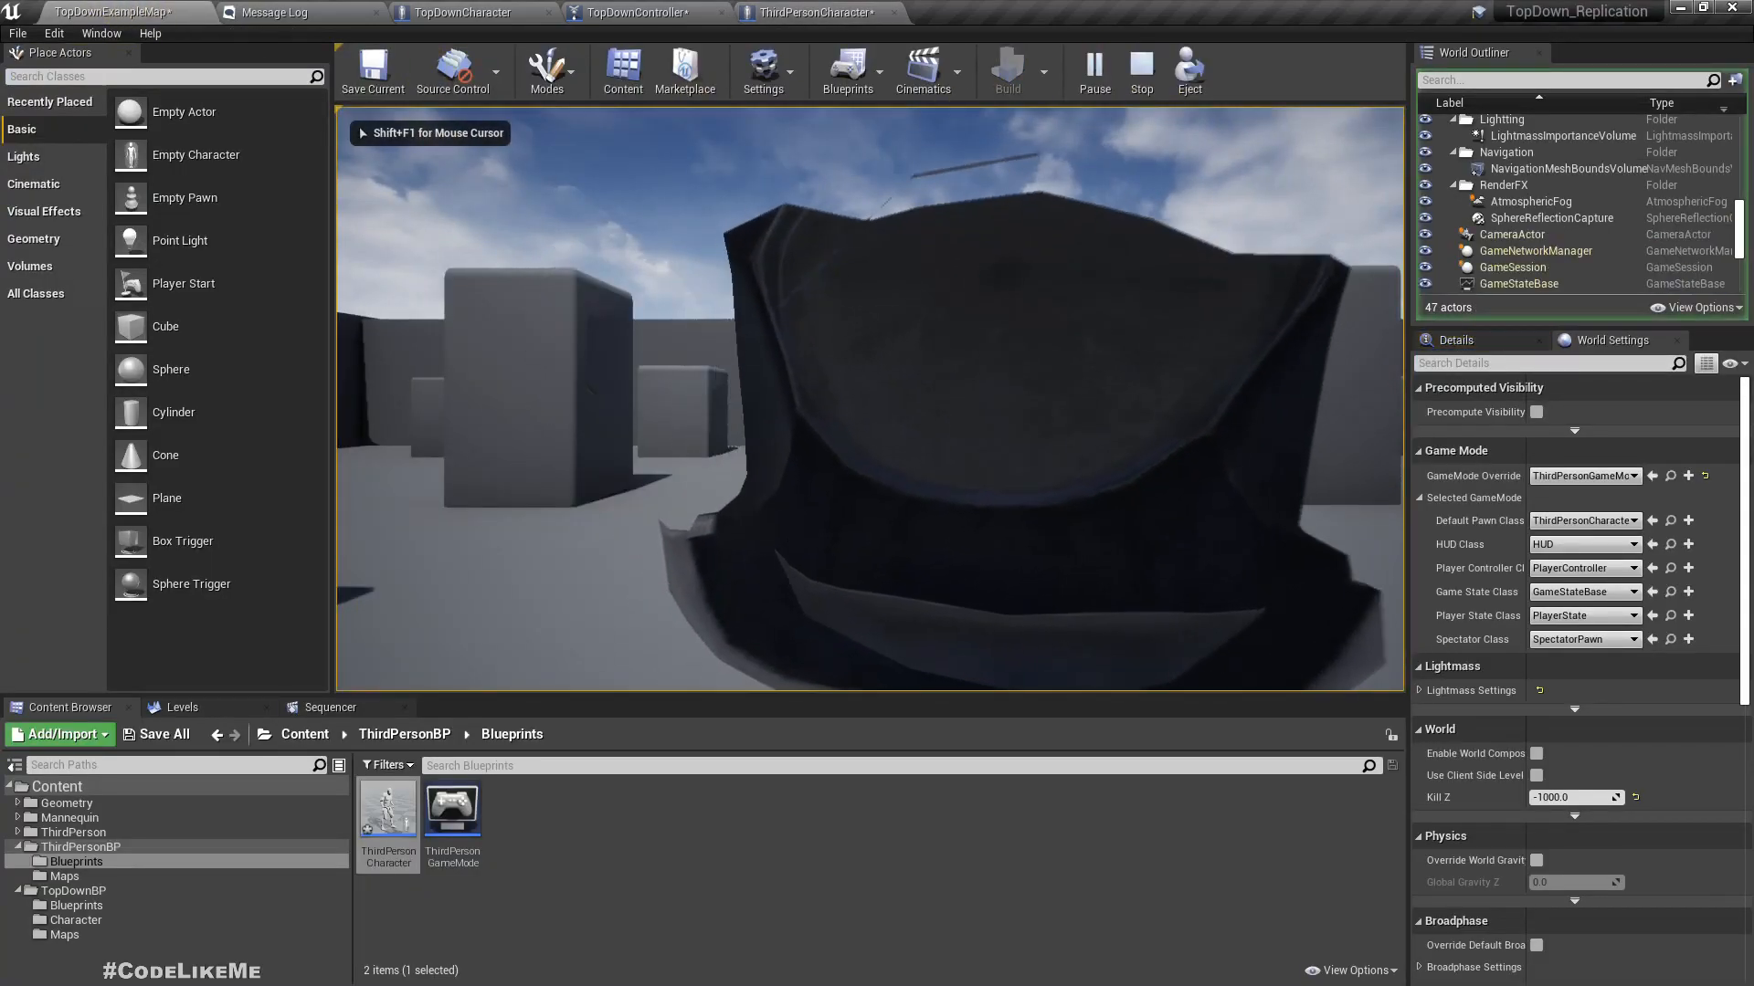
key(Escape)
right_drag(967, 384, 850, 512)
key(s)
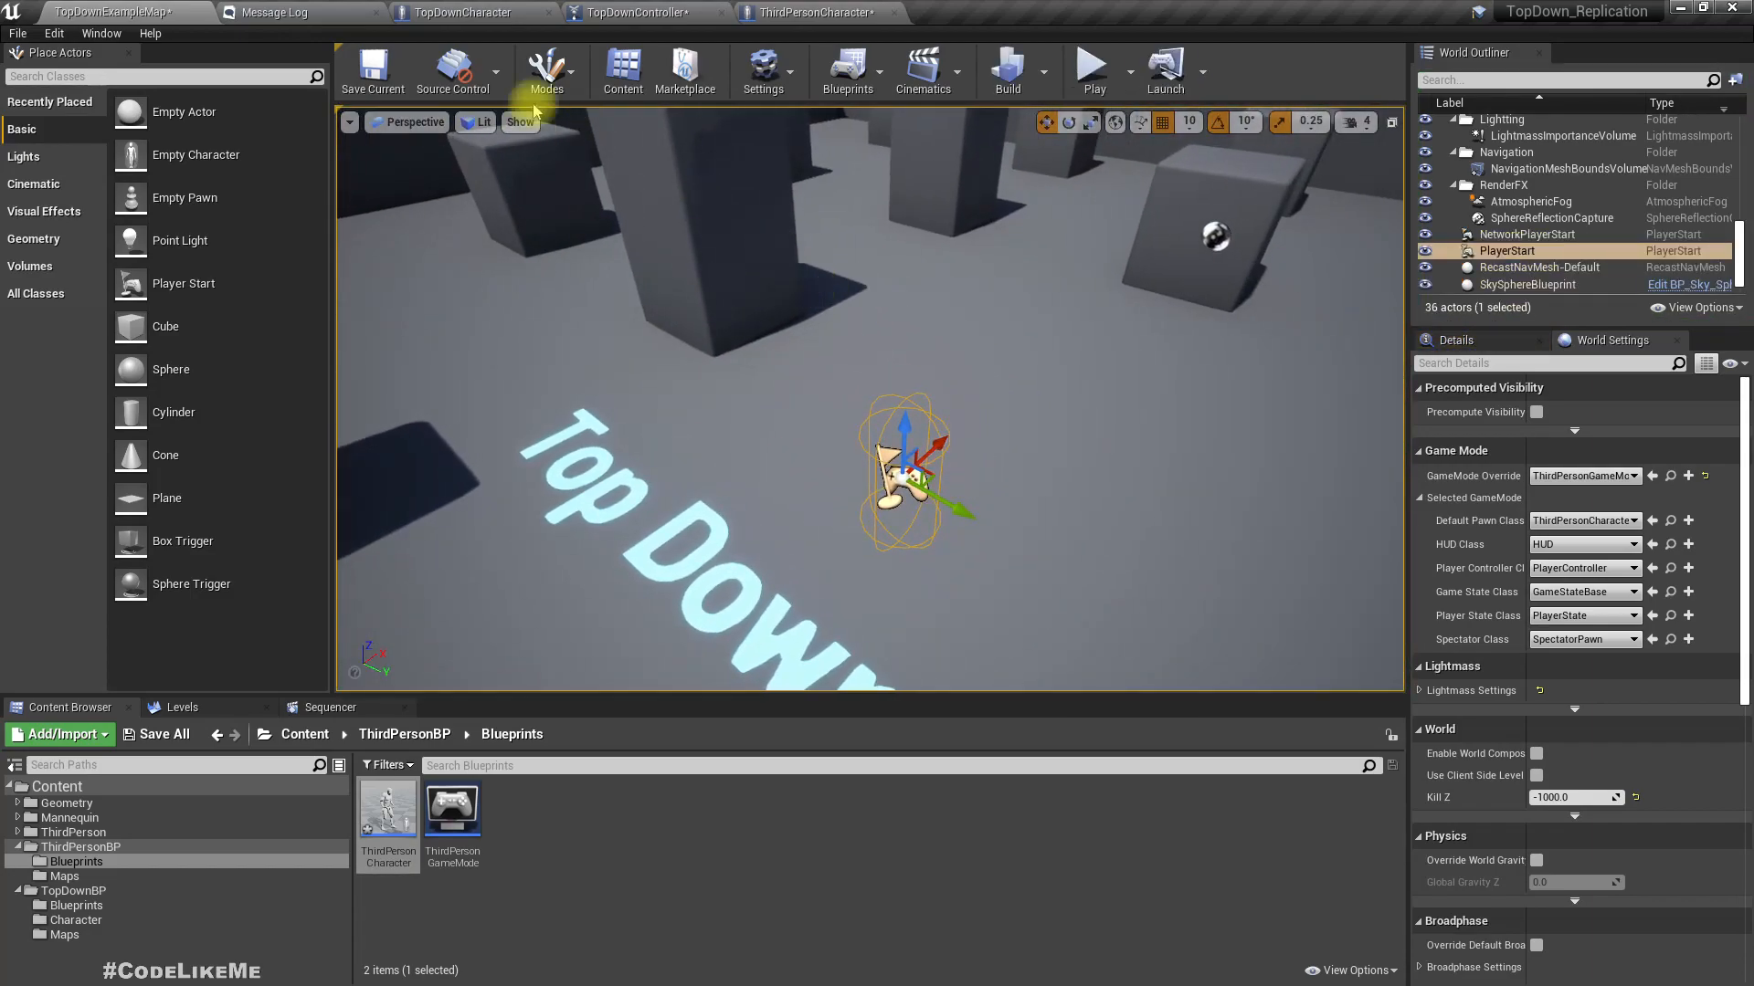
click(1087, 80)
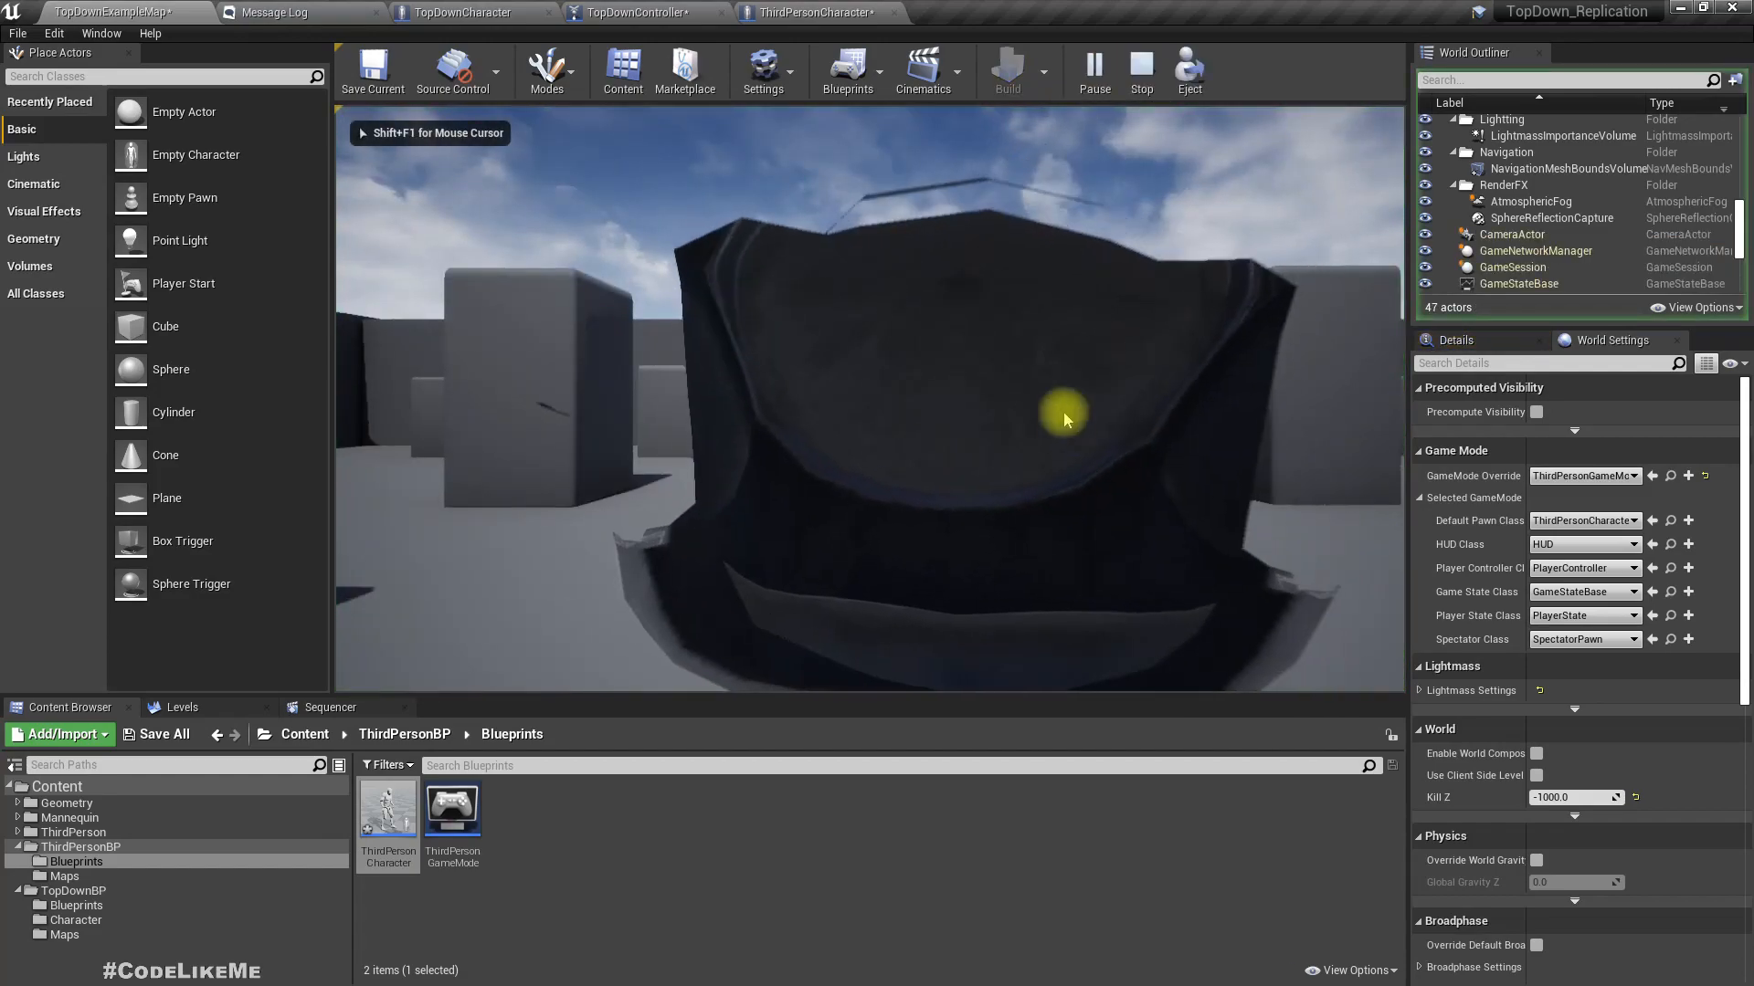
key(Escape)
- Place a ThirdPersonCharacter instance on the floor of TopDownExampleMap
click(632, 11)
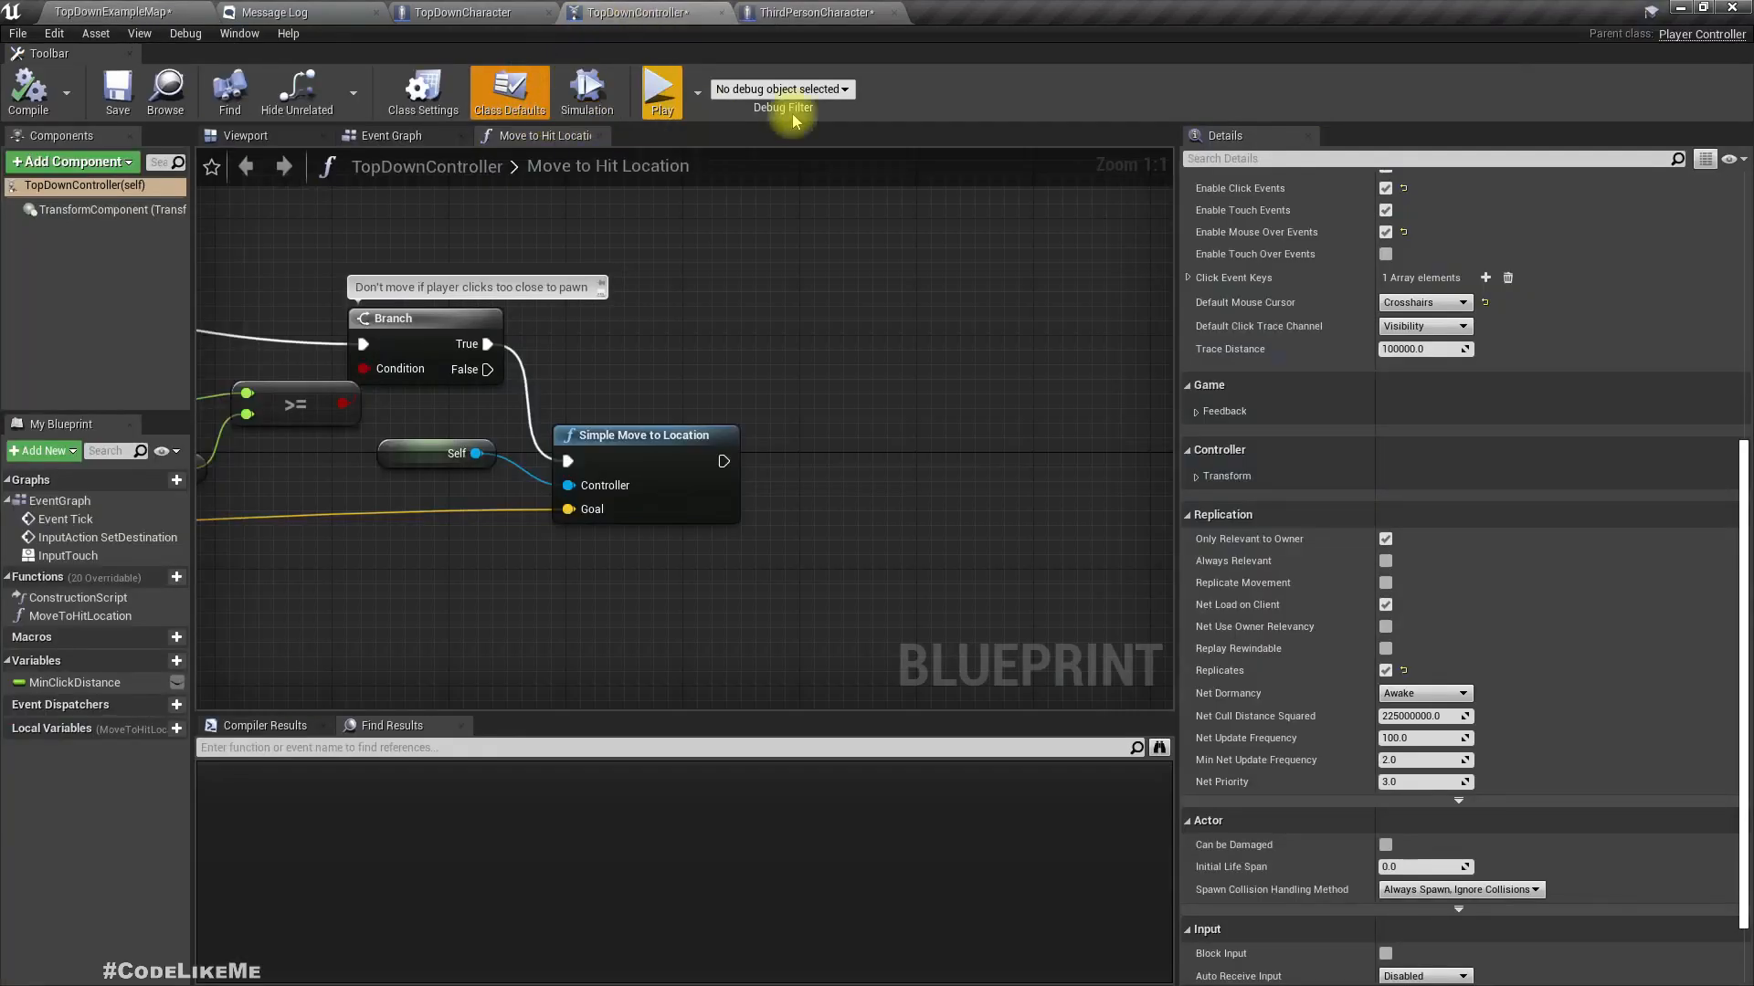
click(815, 11)
click(158, 9)
right_drag(1152, 480, 835, 411)
key(s)
key(d)
key(s)
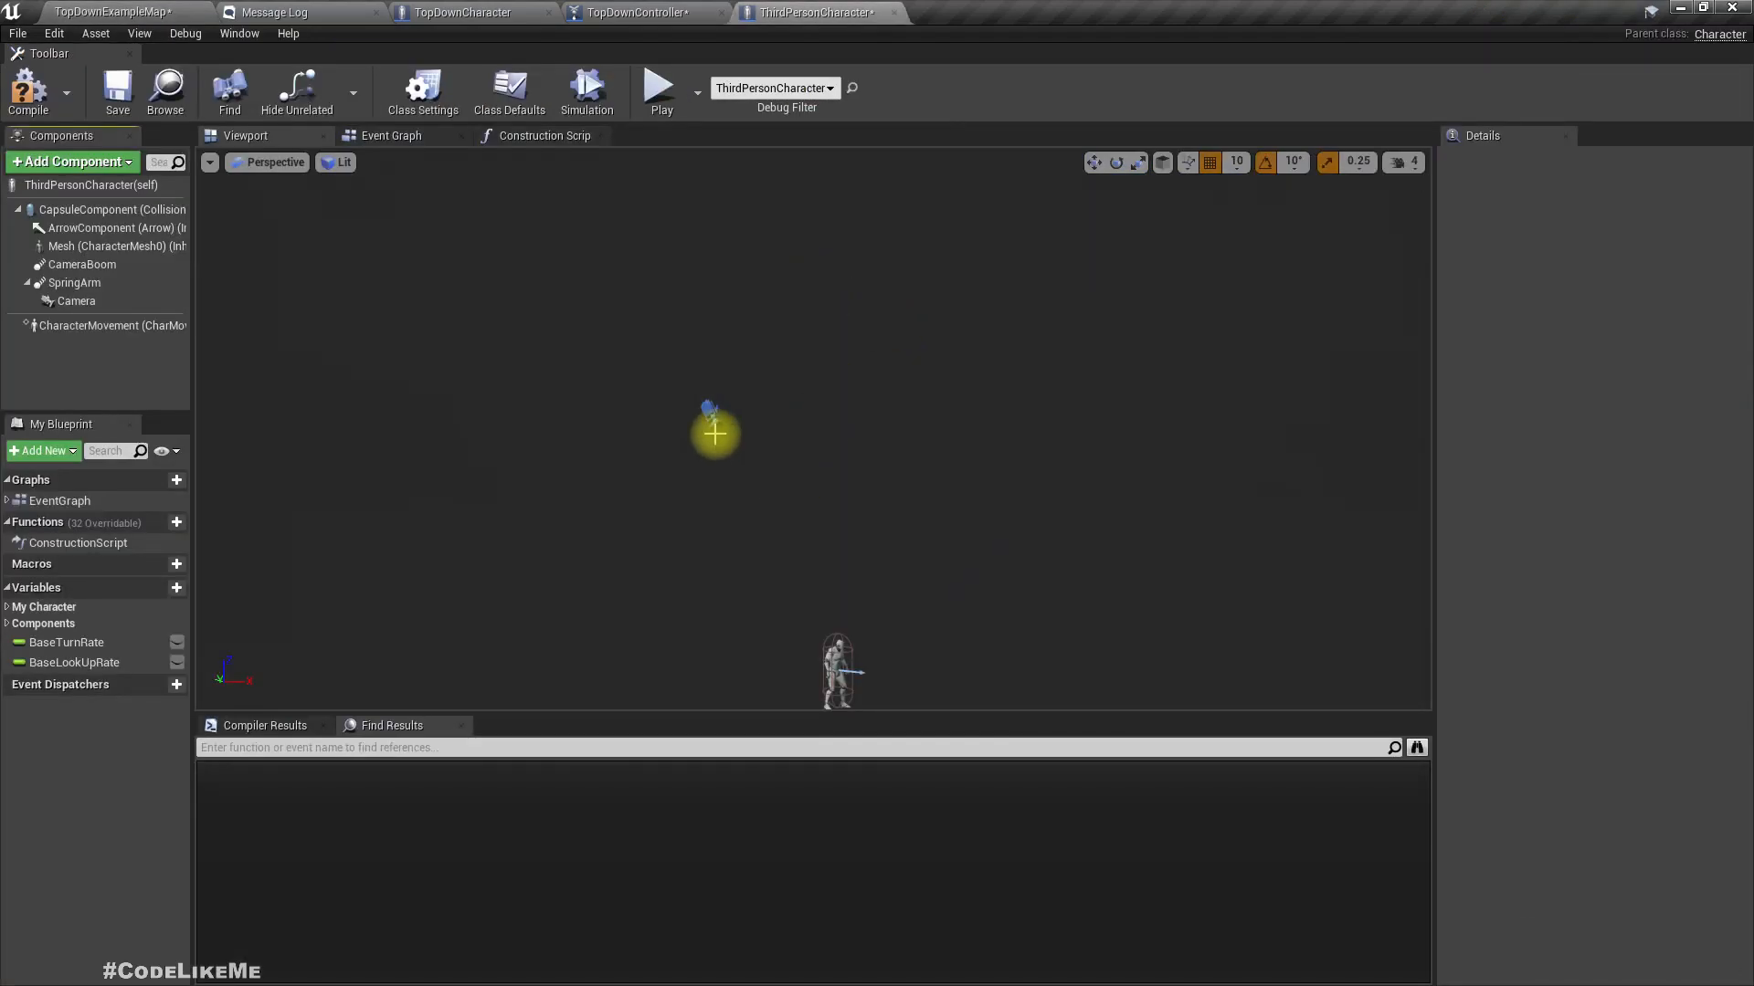
- Select the placed ThirdPersonCharacter in TopDownExampleMap and examine the position of its spring arm and camera
click(462, 12)
click(116, 8)
mouse_move(967, 589)
right_down()
mouse_move(786, 584)
mouse_move(767, 539)
mouse_move(776, 365)
mouse_move(995, 575)
right_up()
right_drag(1050, 672, 1046, 603)
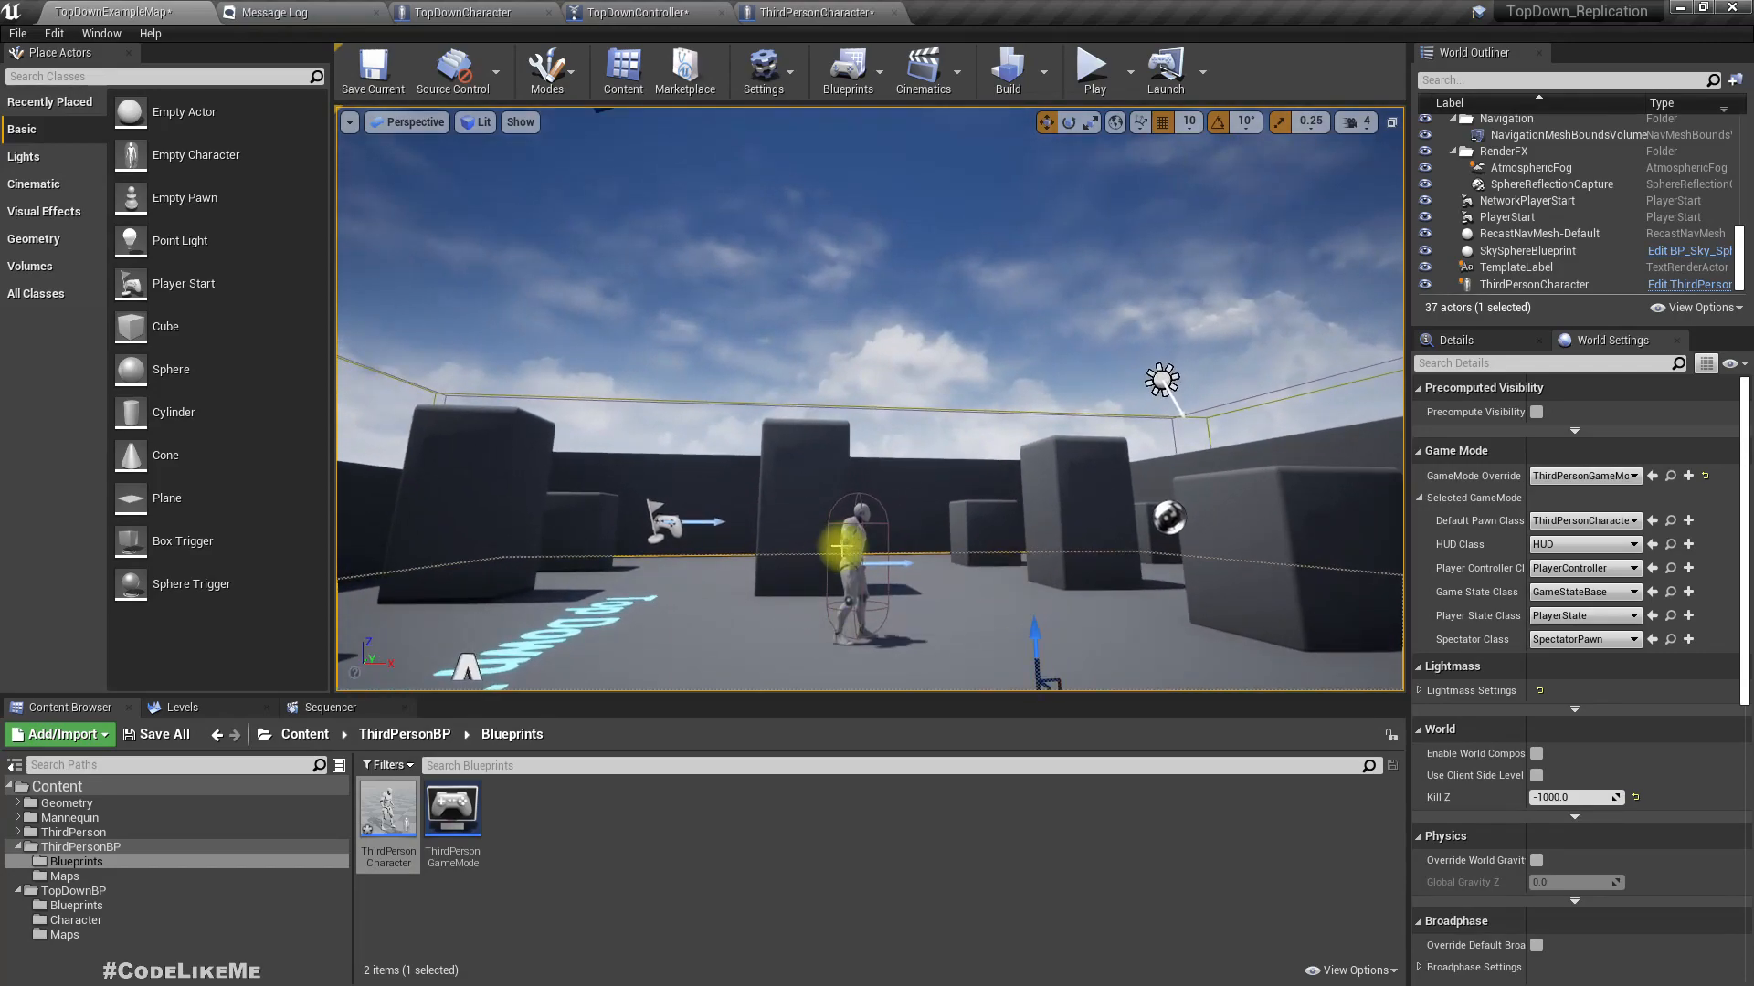
click(852, 539)
right_drag(869, 455, 874, 462)
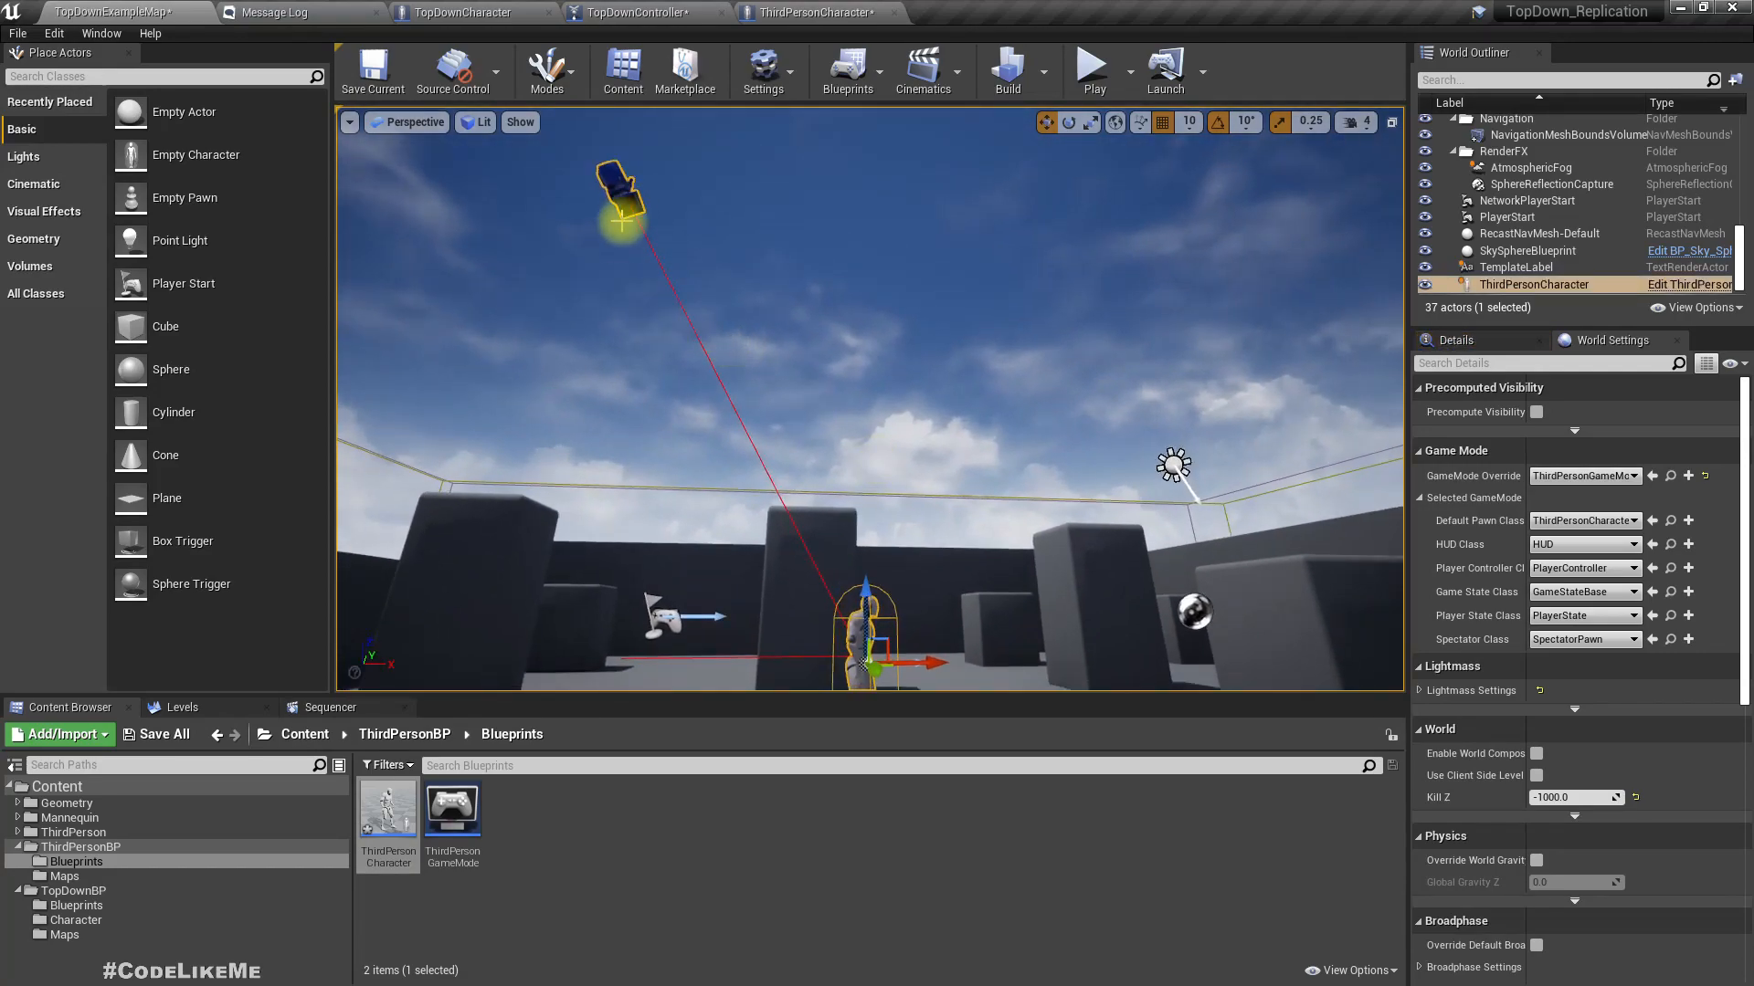
right_drag(628, 197, 1122, 444)
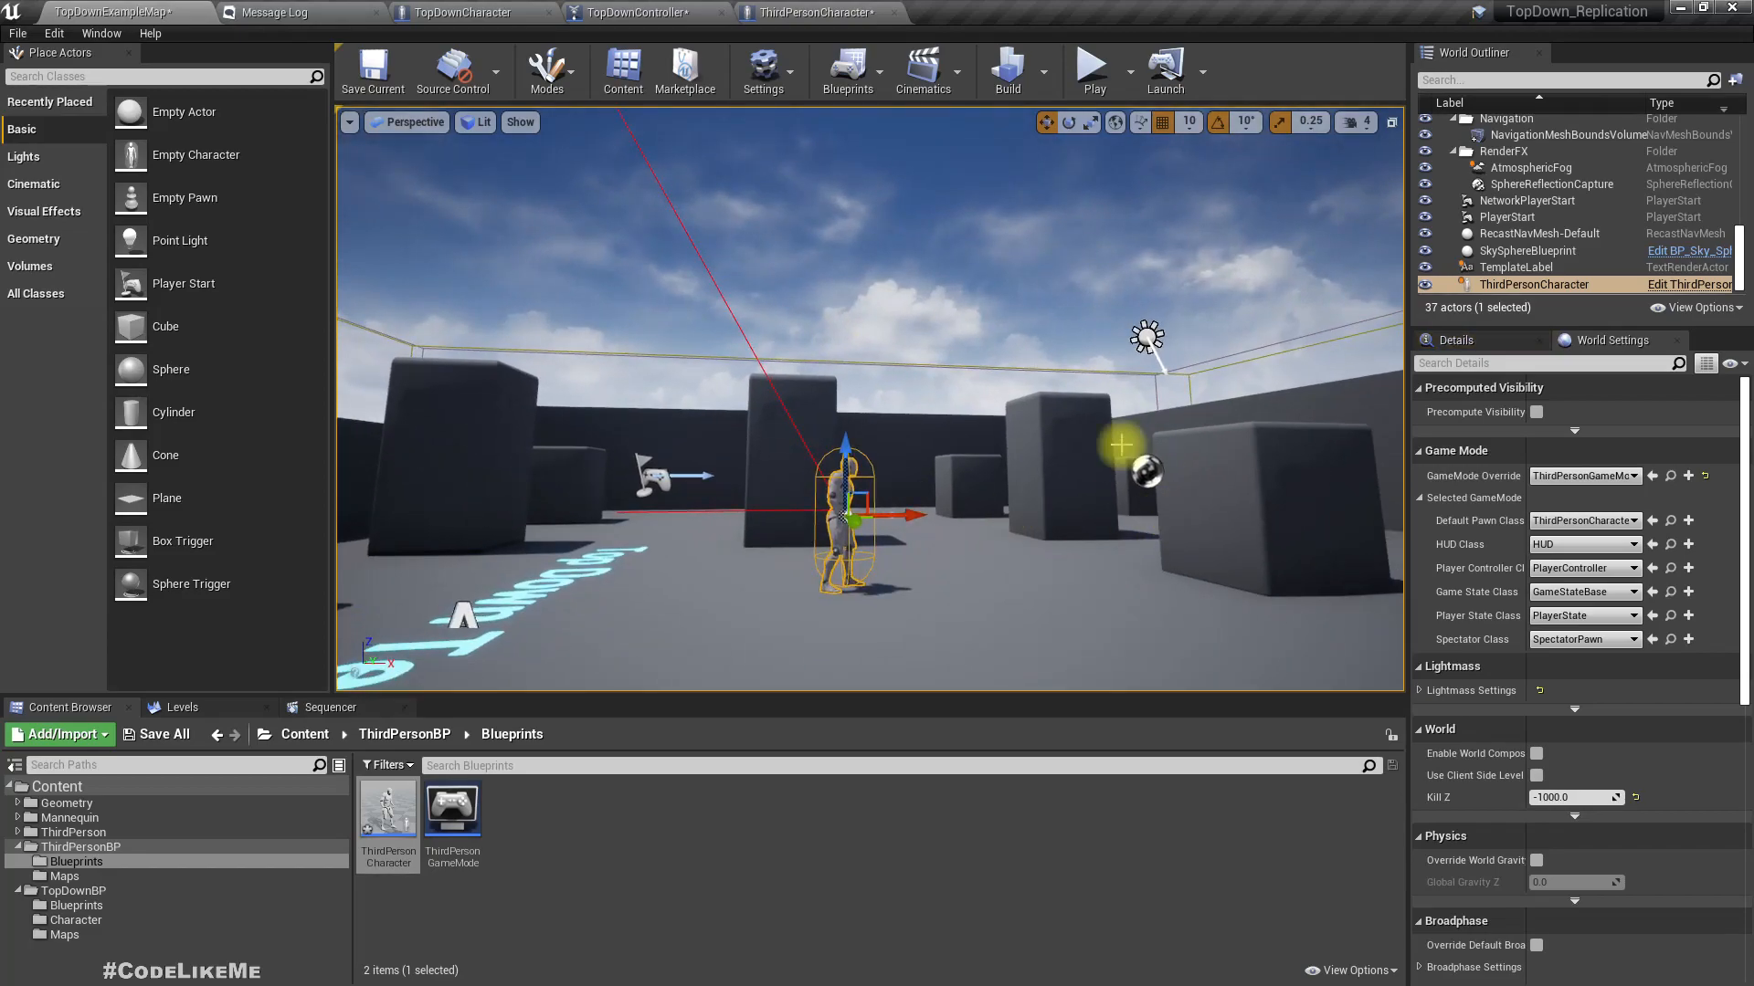
right_drag(883, 458, 911, 484)
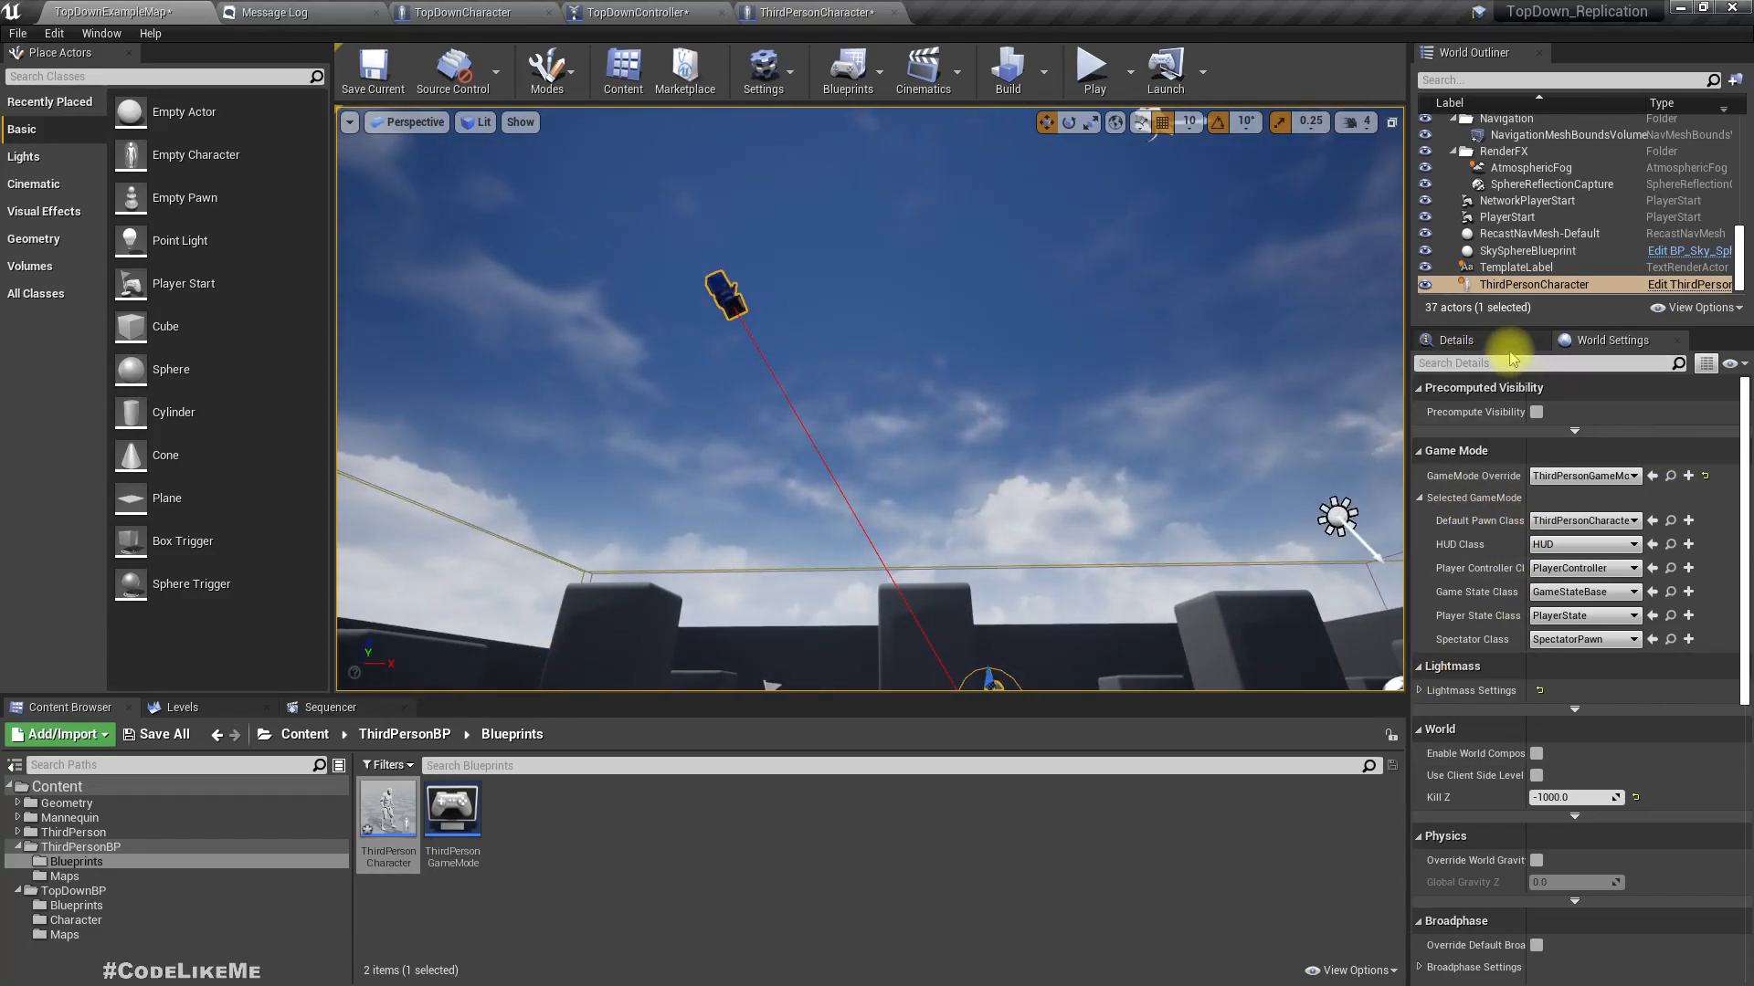
- Filter the placed character's details for "poss", enlarge its component list, and select its Camera component
click(1472, 355)
click(1484, 487)
text(poss)
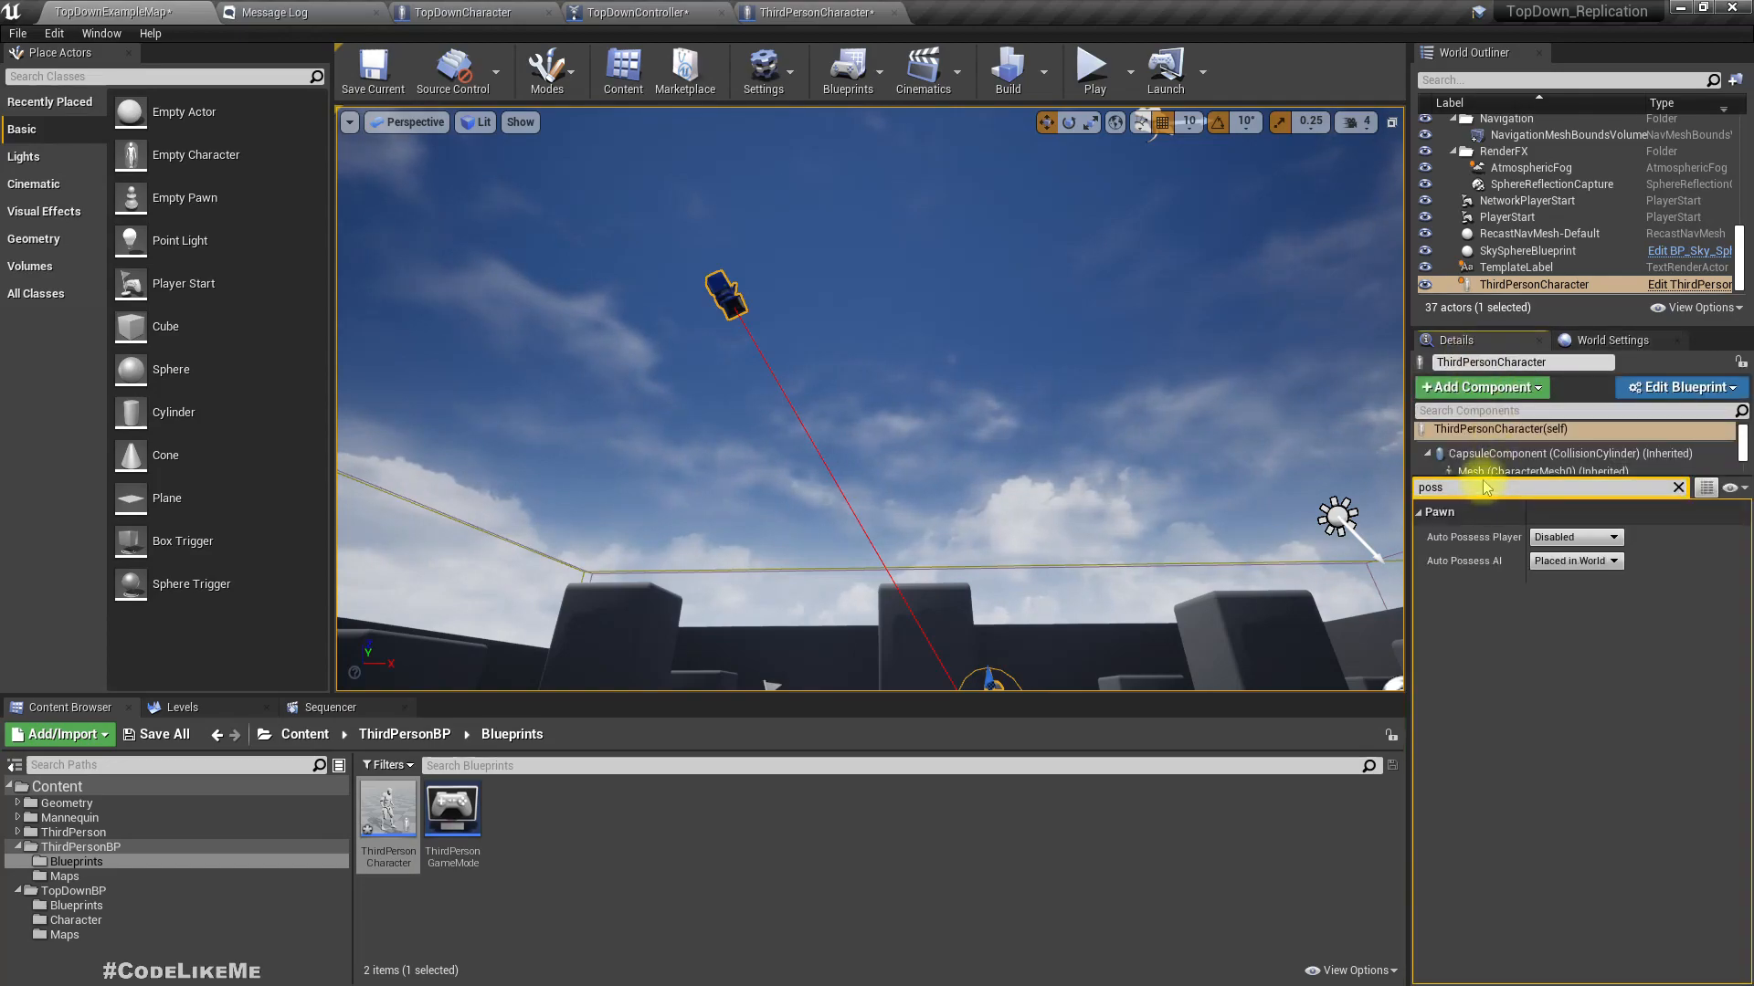
drag(1482, 480, 1482, 630)
click(1507, 527)
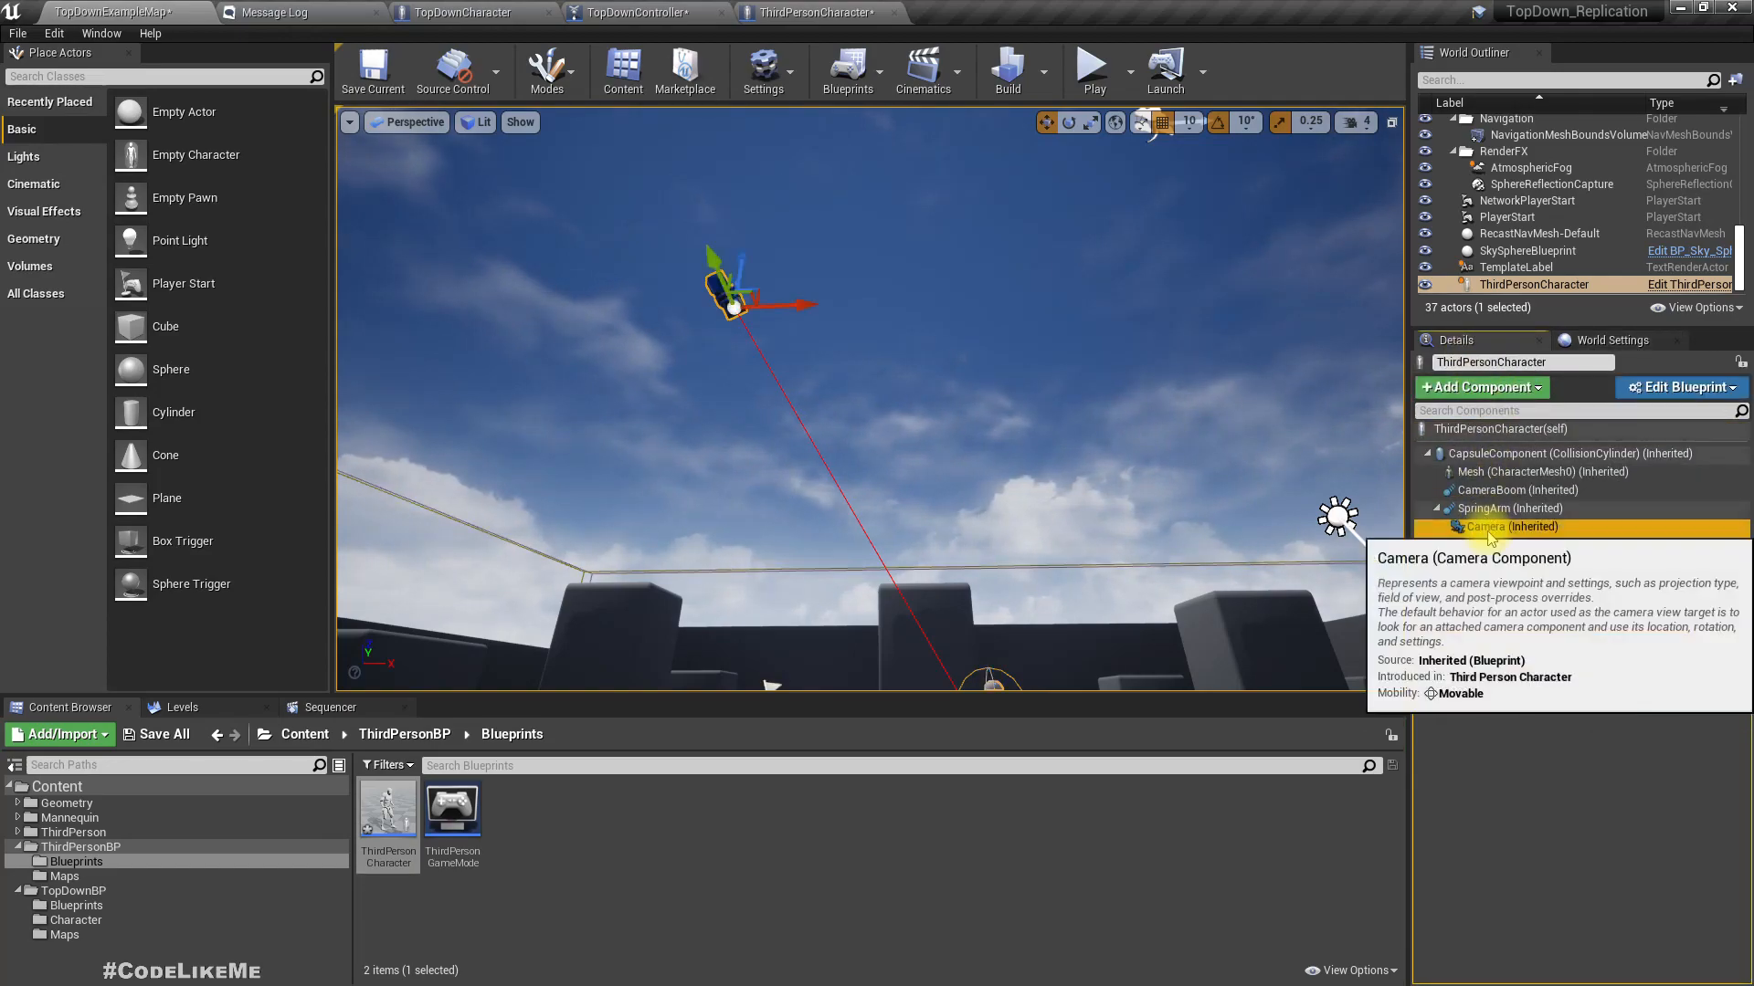
right_drag(1181, 497, 1204, 575)
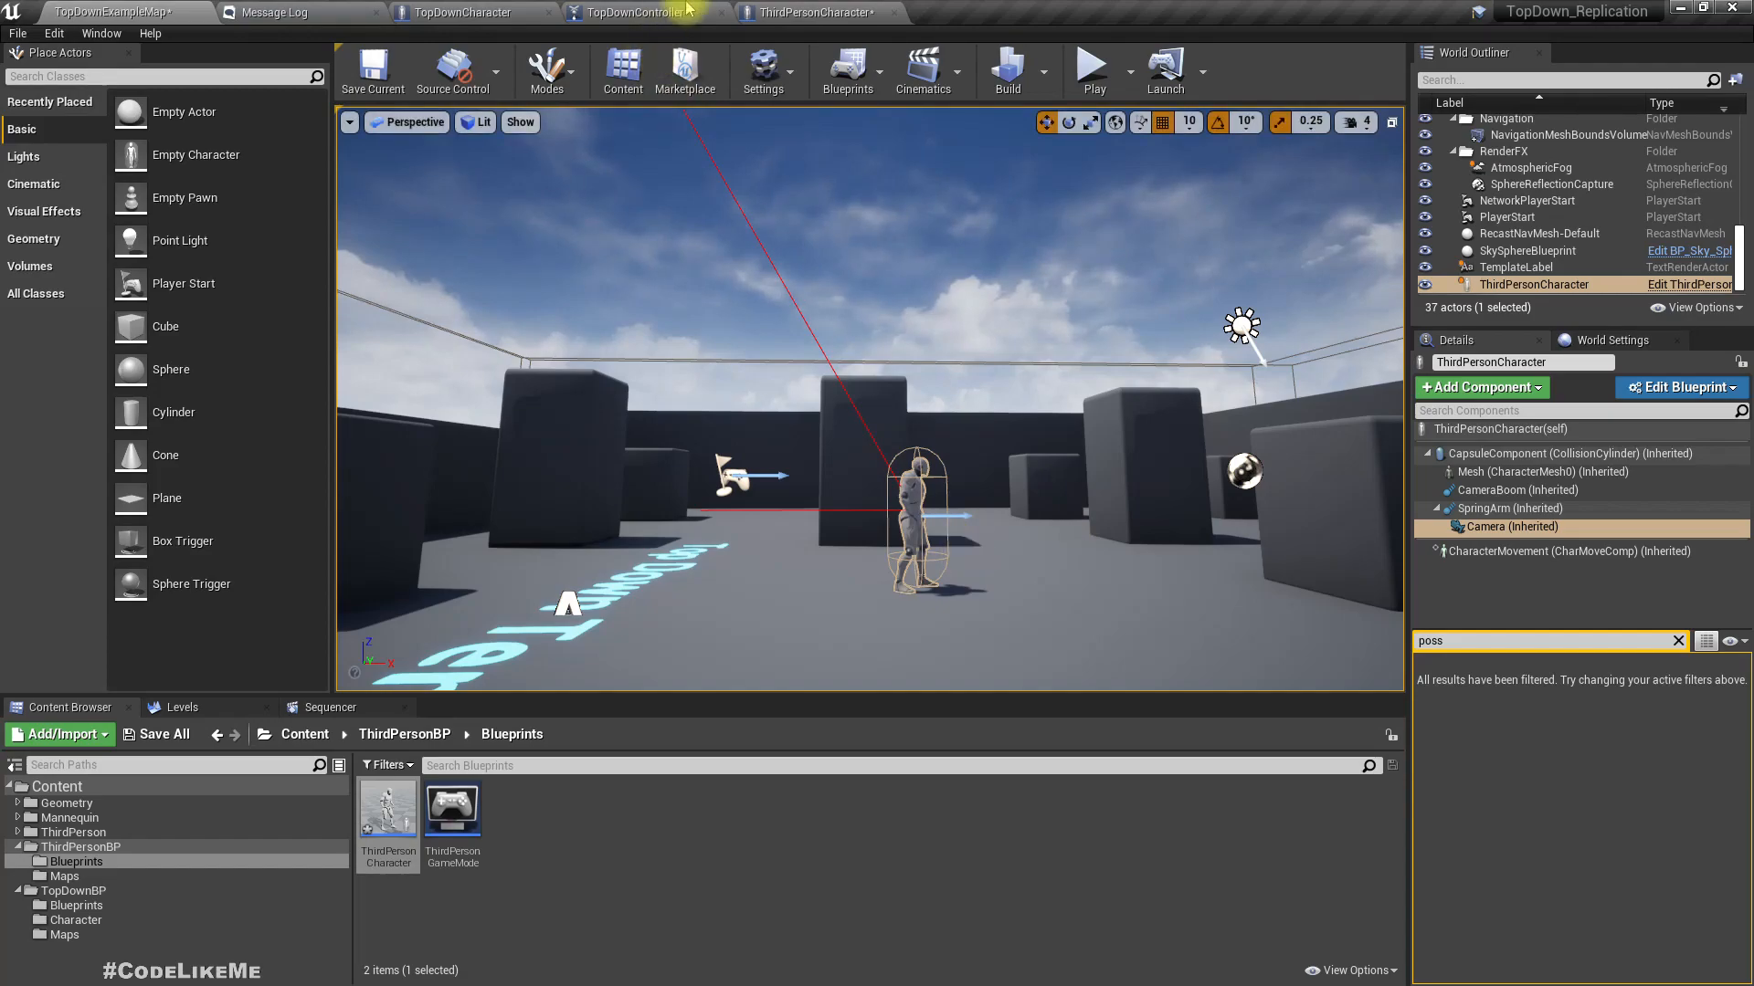
- Undo the recent ThirdPersonCharacter edits back to the original CameraBoom with its FollowCamera, and check the component layout
click(784, 12)
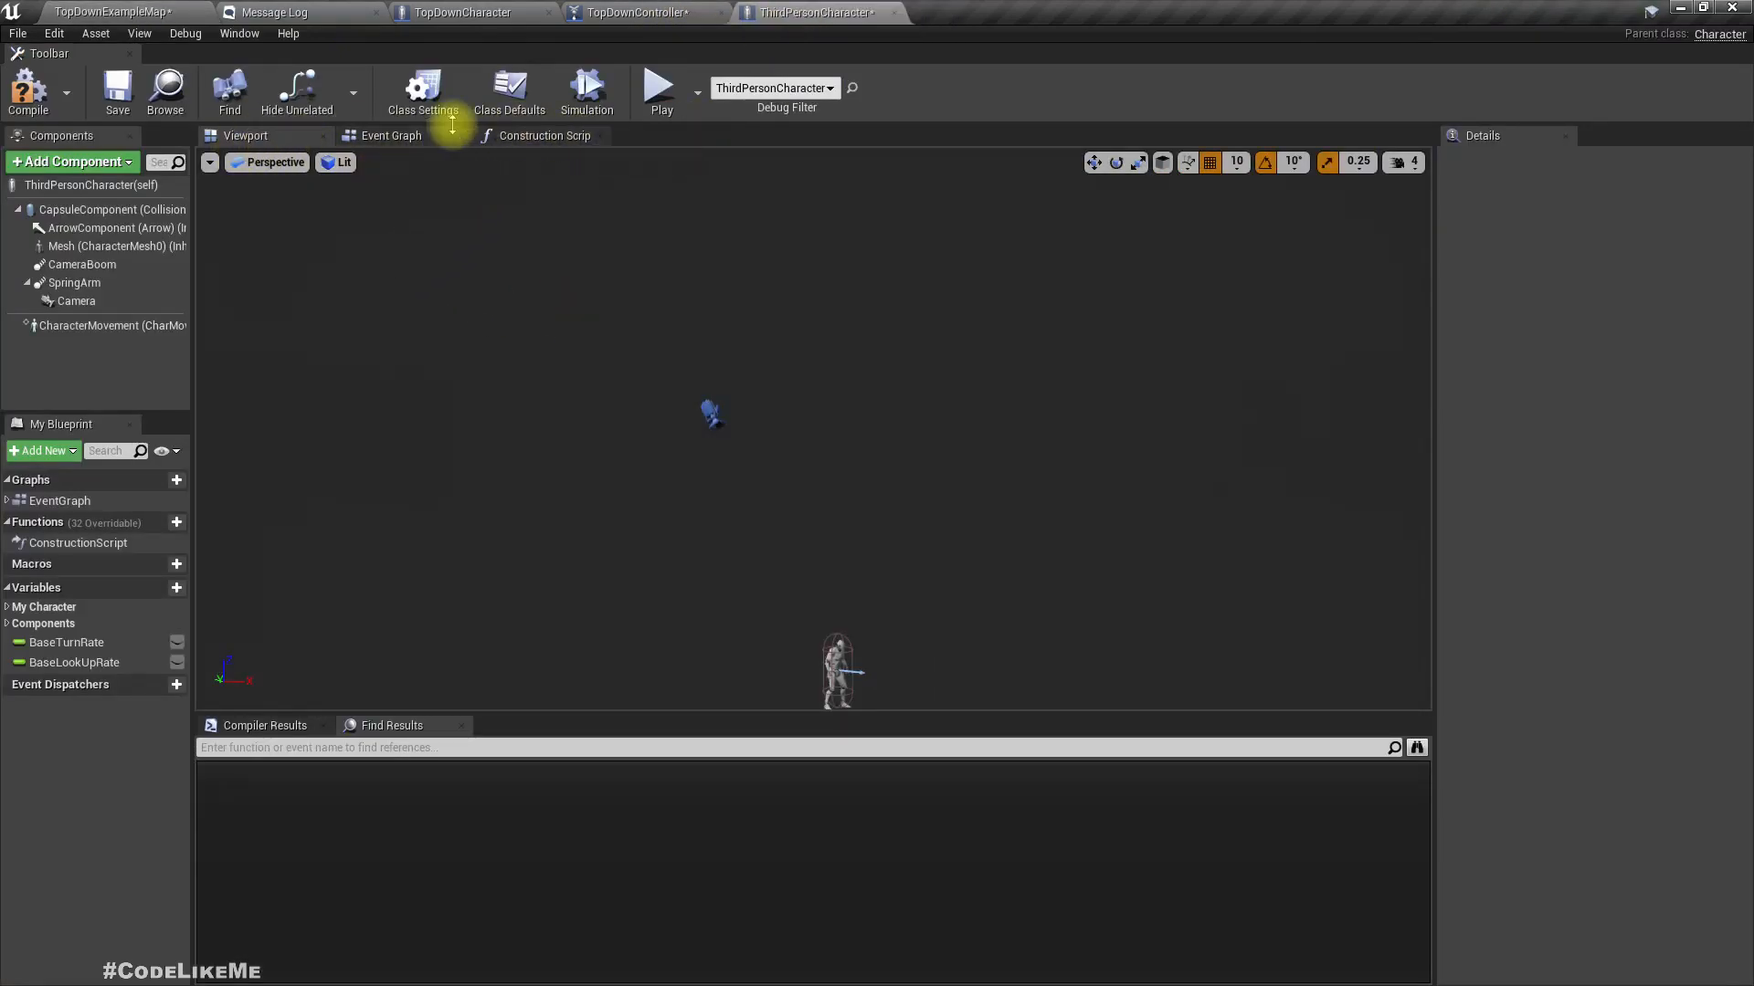
click(379, 135)
scroll(606, 392, down, 5)
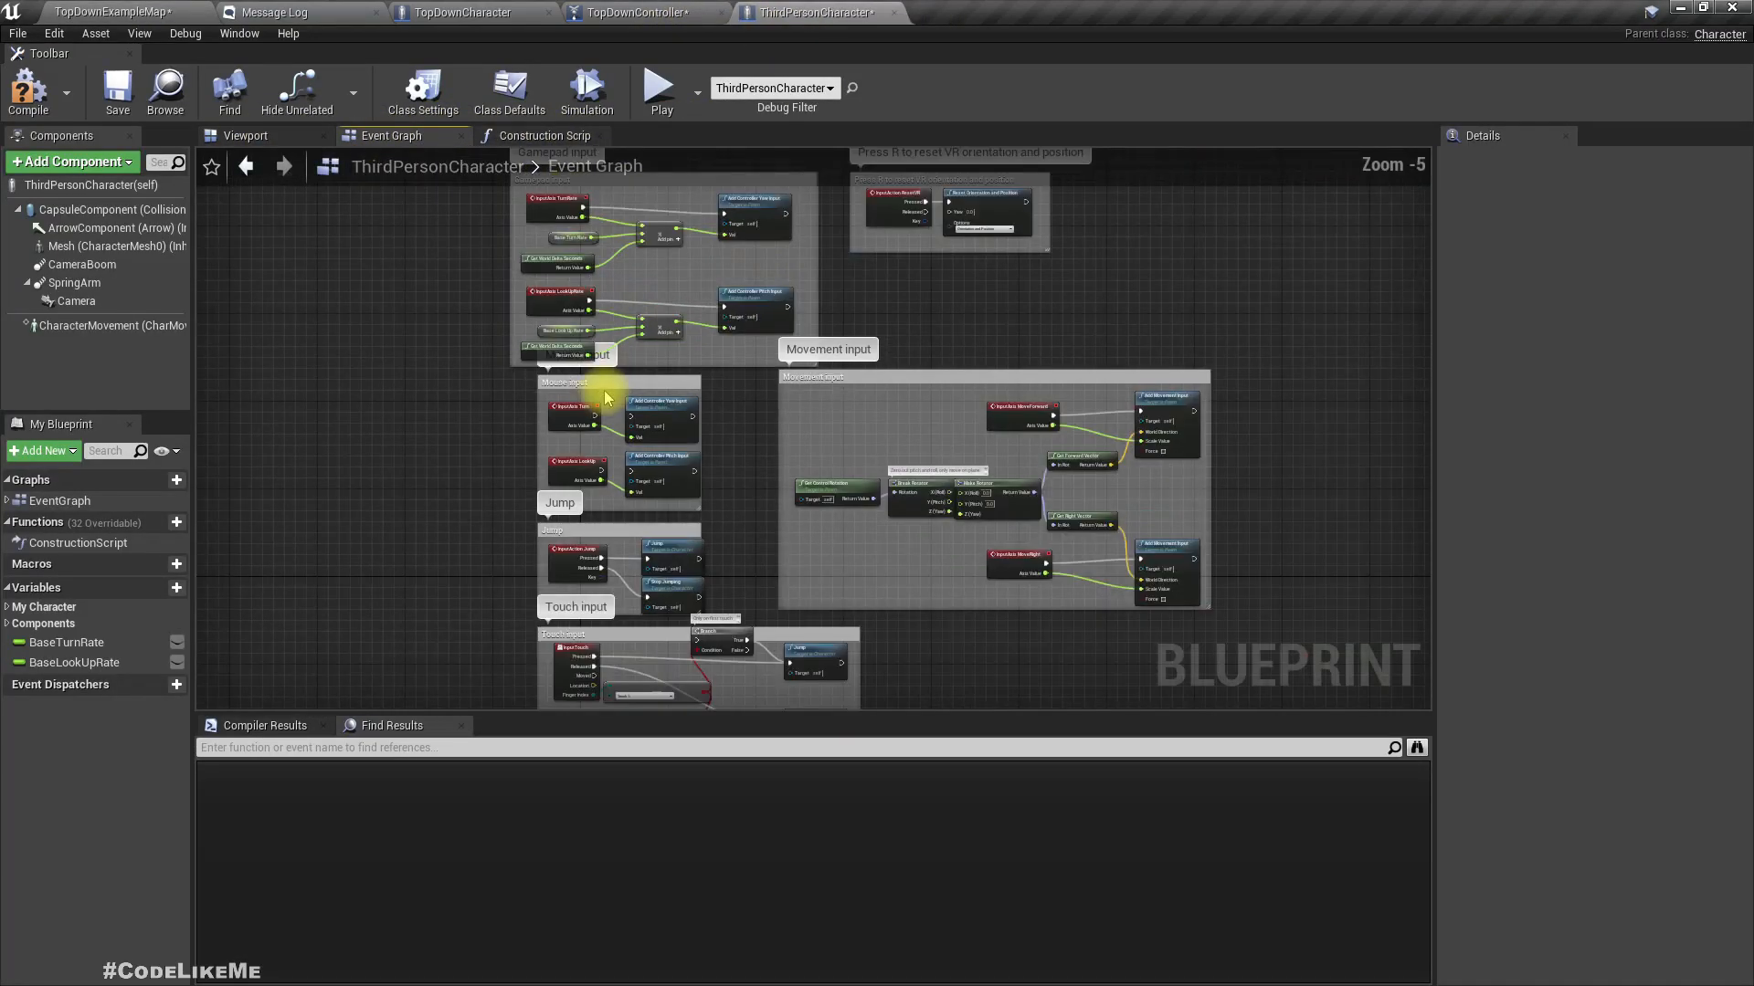
key(ctrl+z)
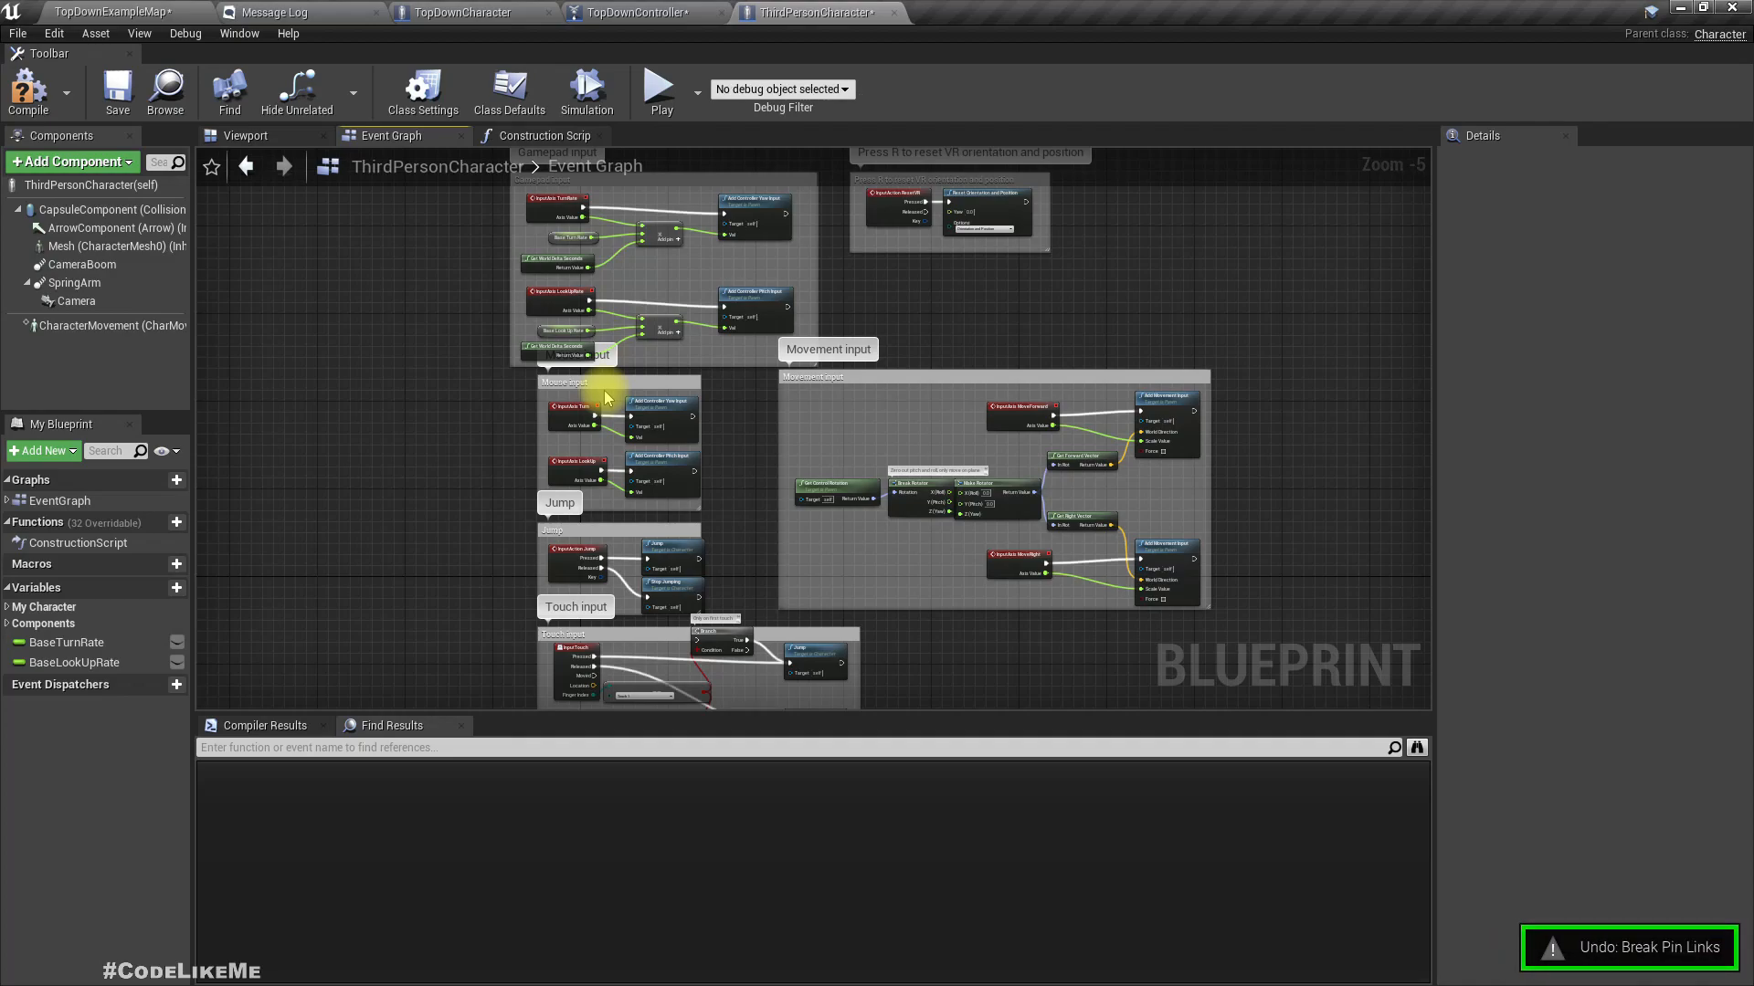
key(ctrl+z)
key(ctrl+z)
key(ctrl+z)
key(ctrl+z)
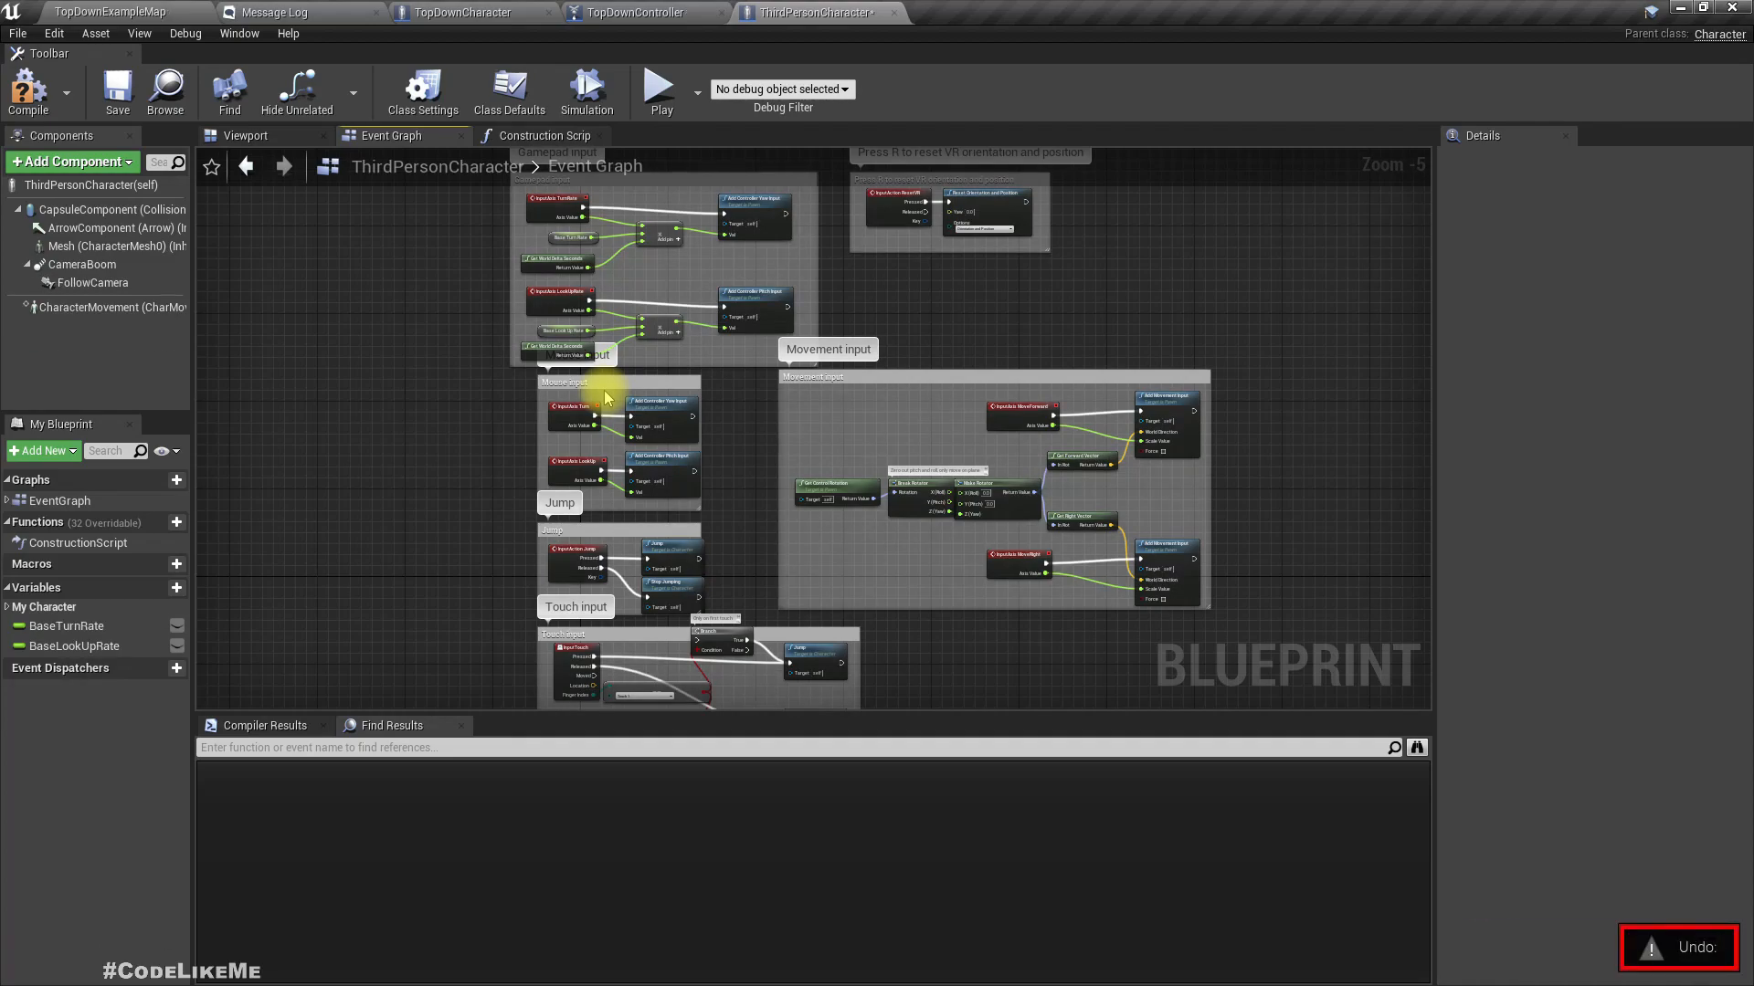
click(254, 135)
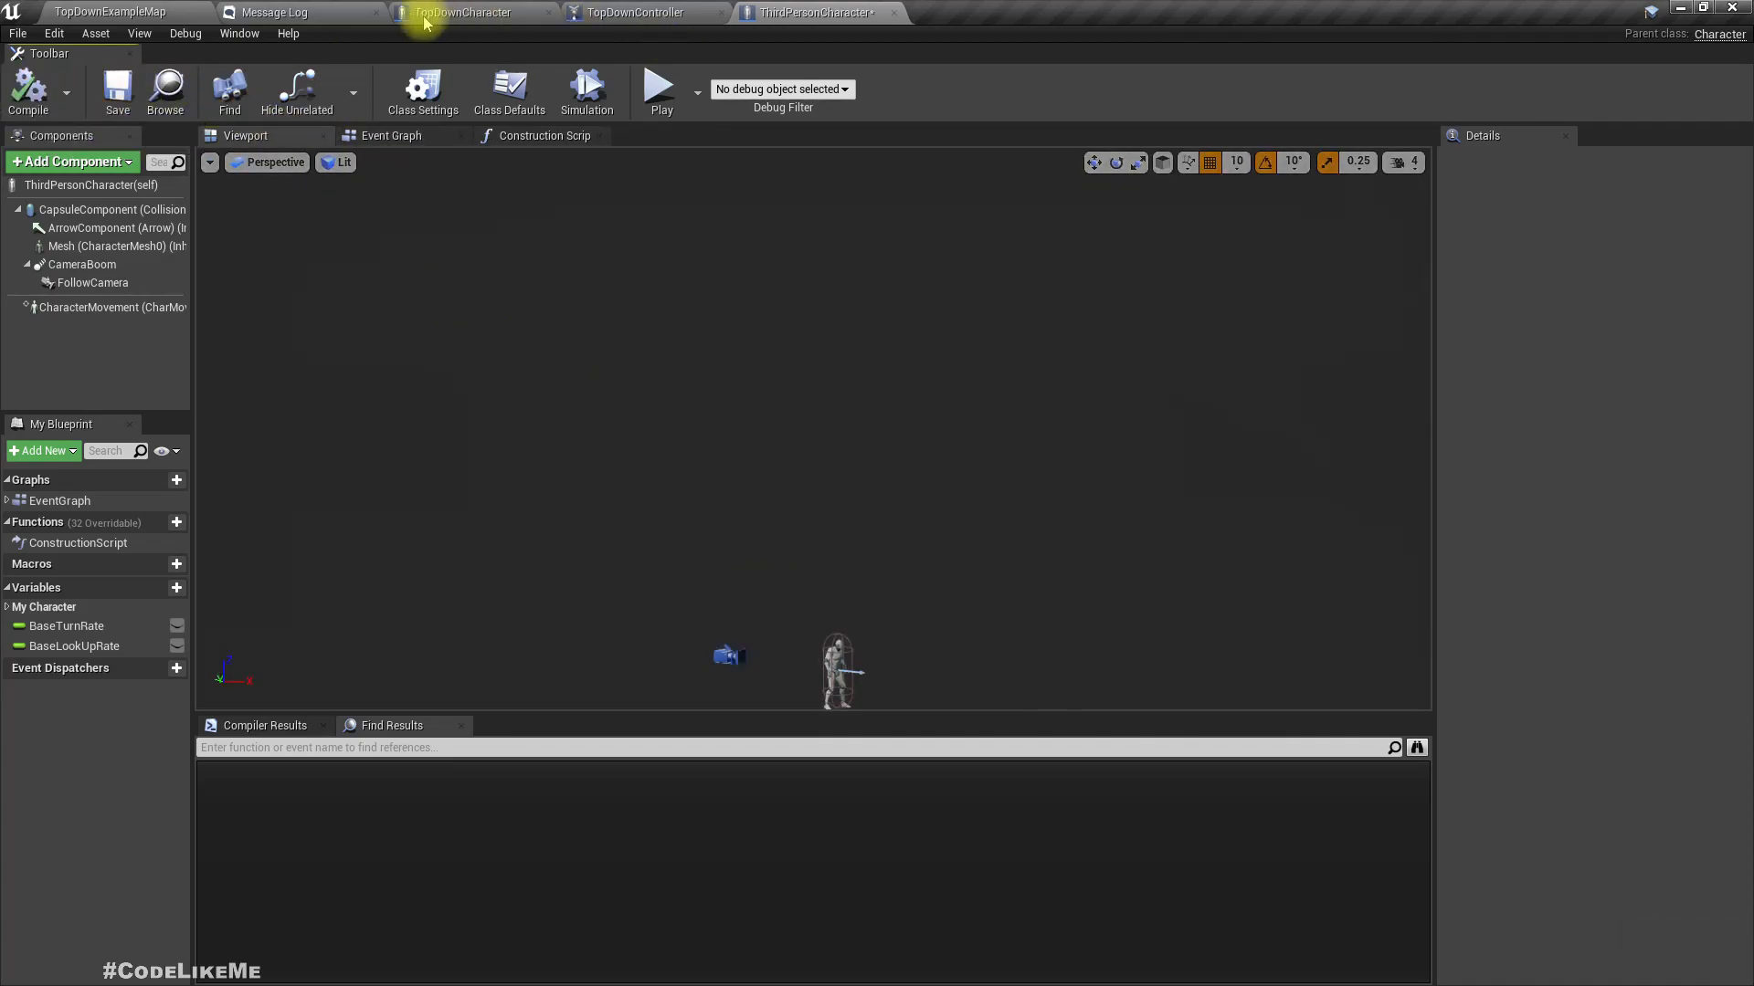
- Play TopDownExampleMap with the TopDownGameMode character and stop the session
click(94, 11)
click(1087, 68)
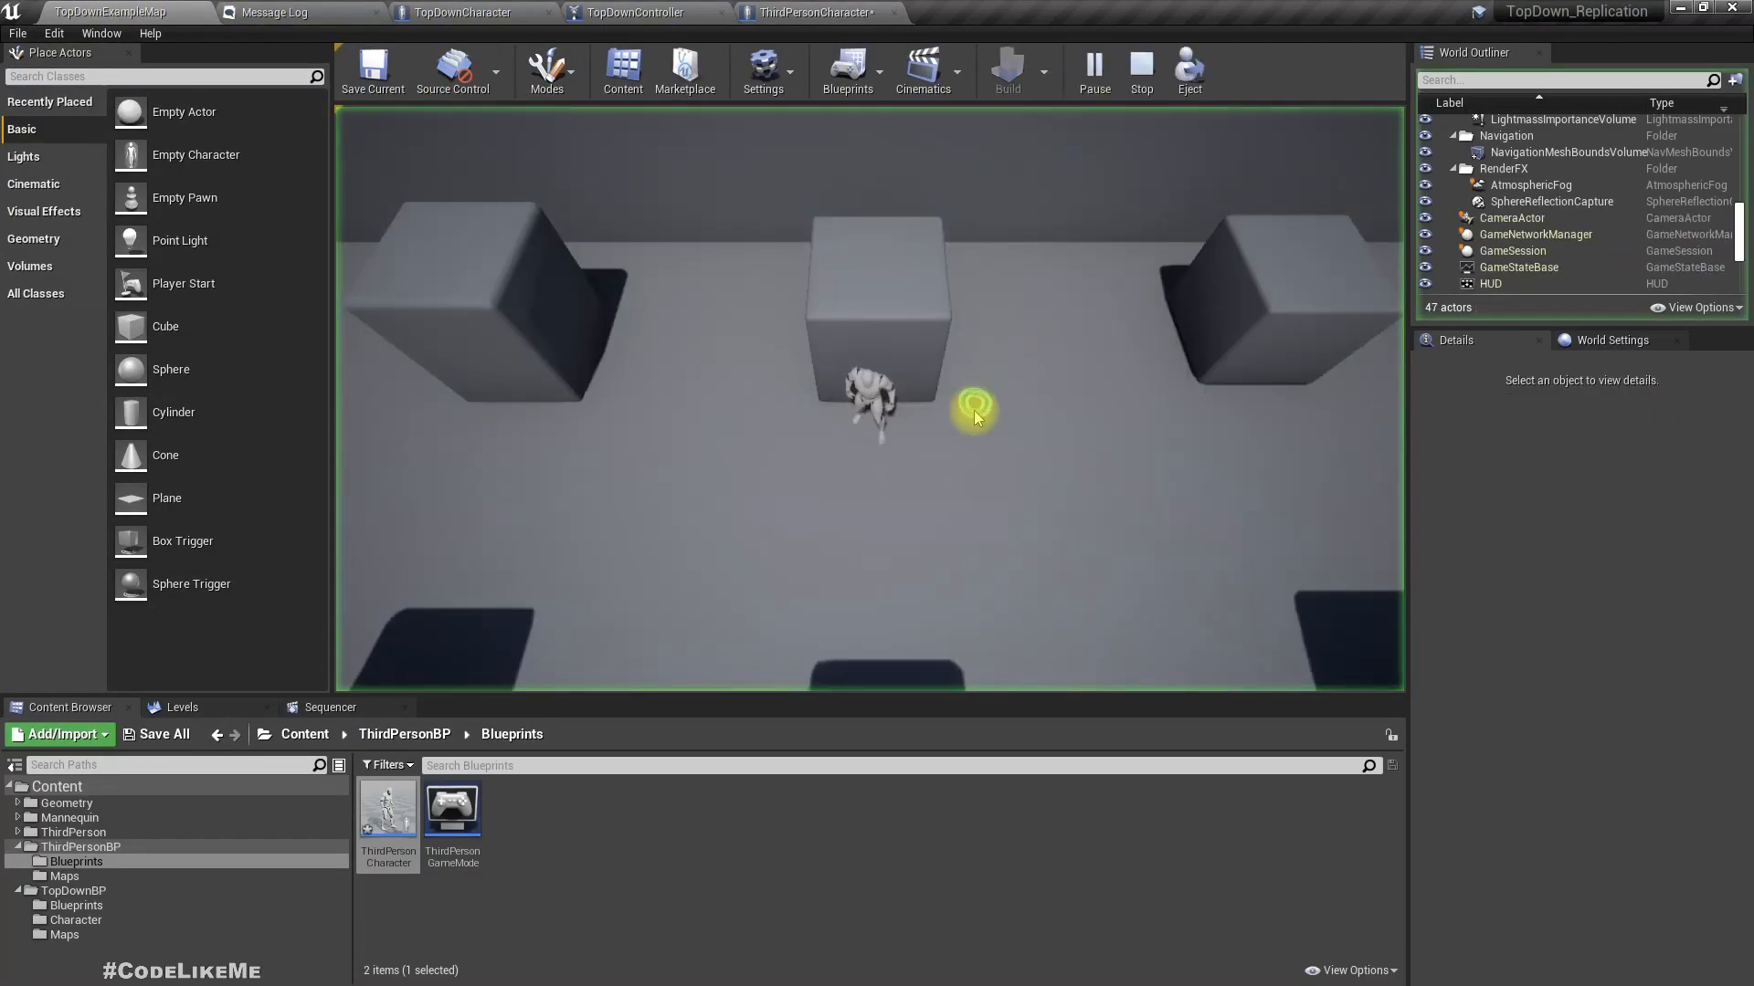
key(Escape)
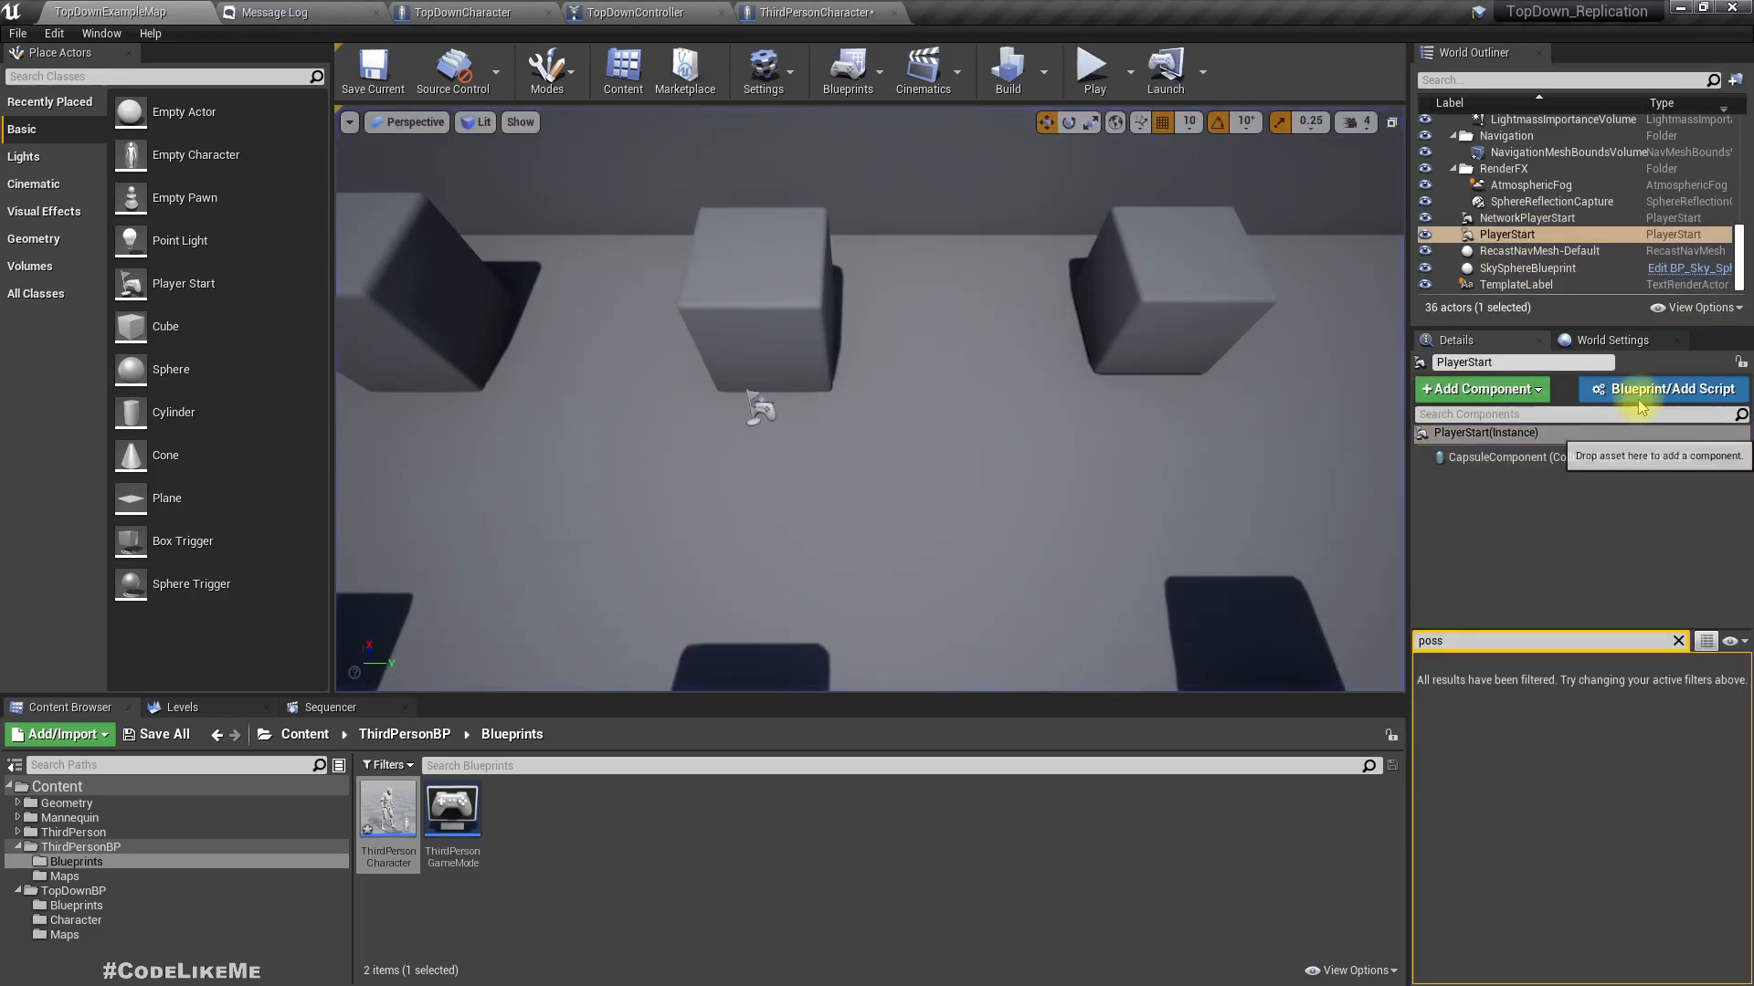
- Set the level's GameMode Override to ThirdPersonGameMode and play the map briefly to test the character's movement
click(1612, 340)
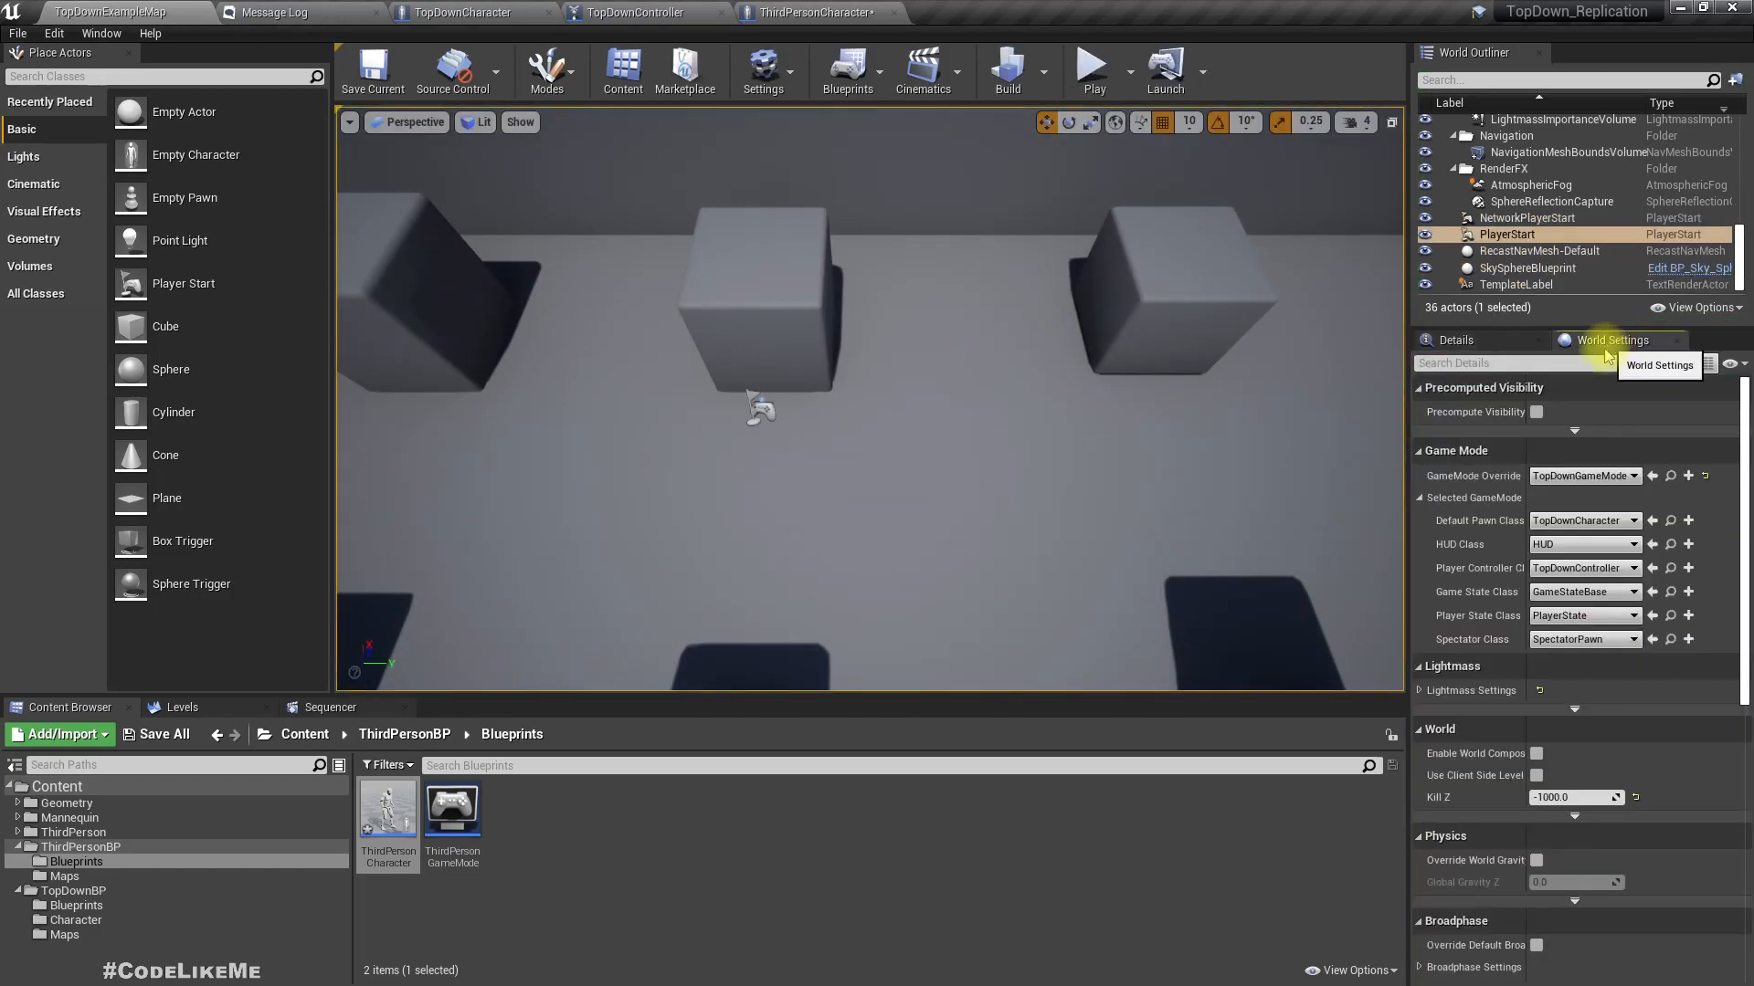
click(1568, 476)
click(1563, 643)
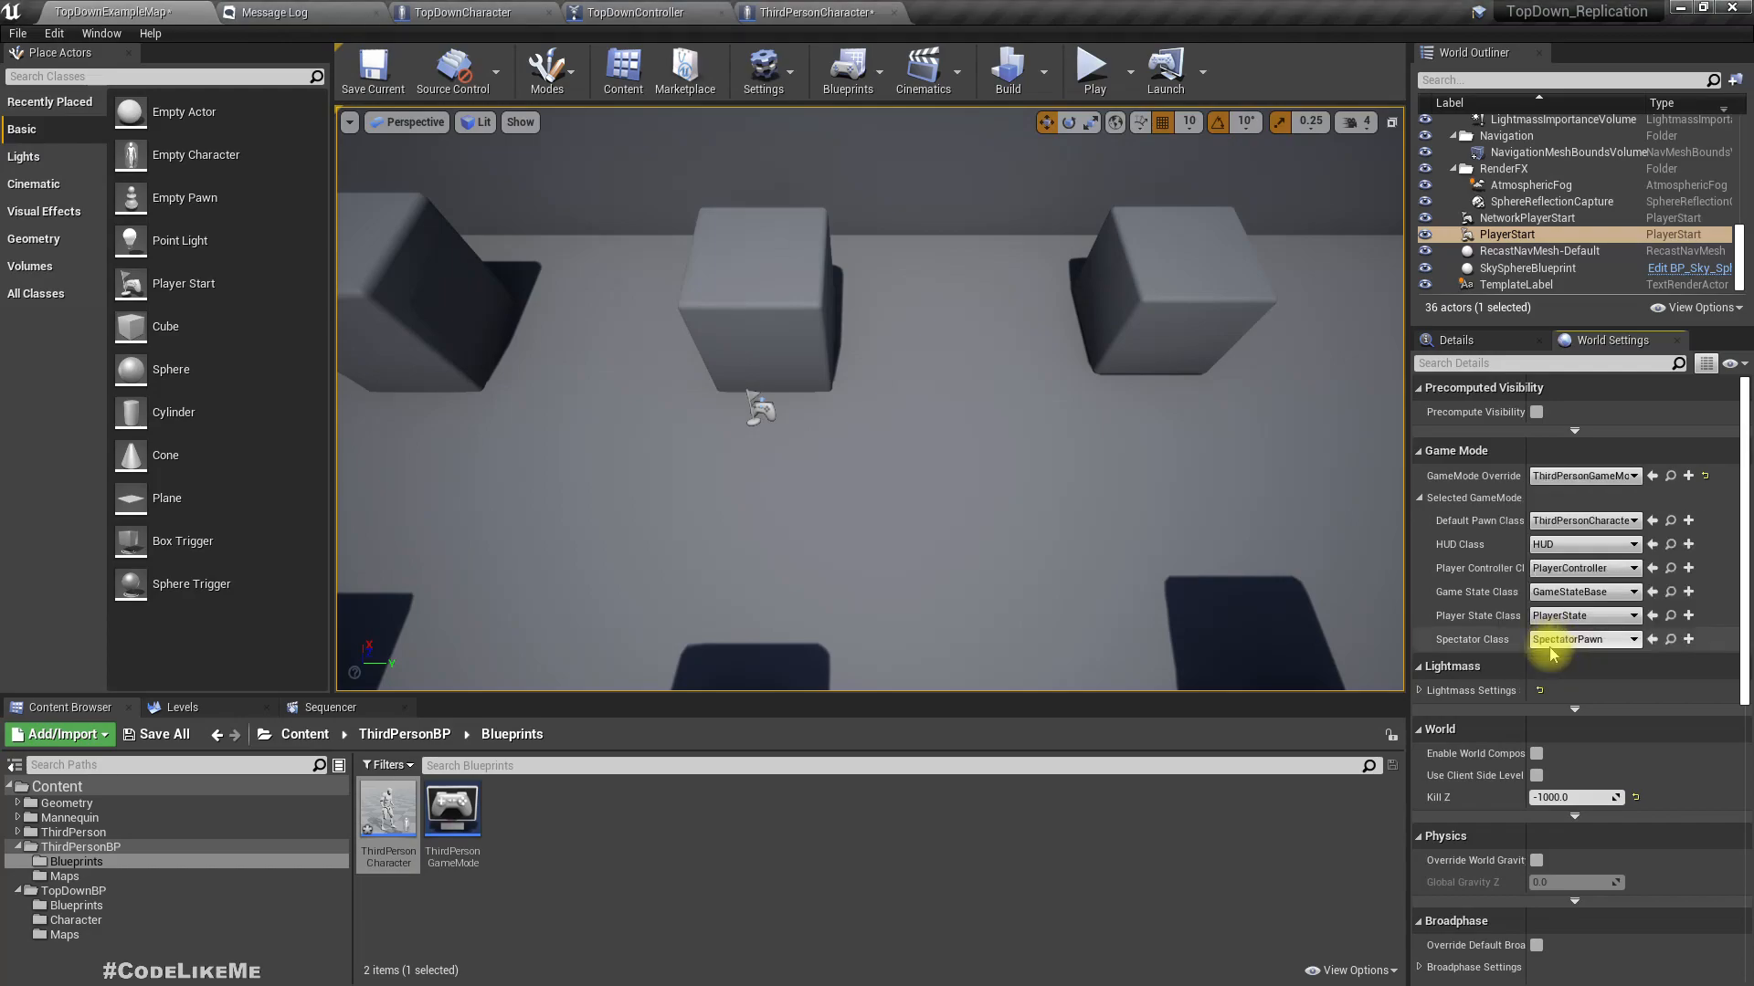
click(1094, 65)
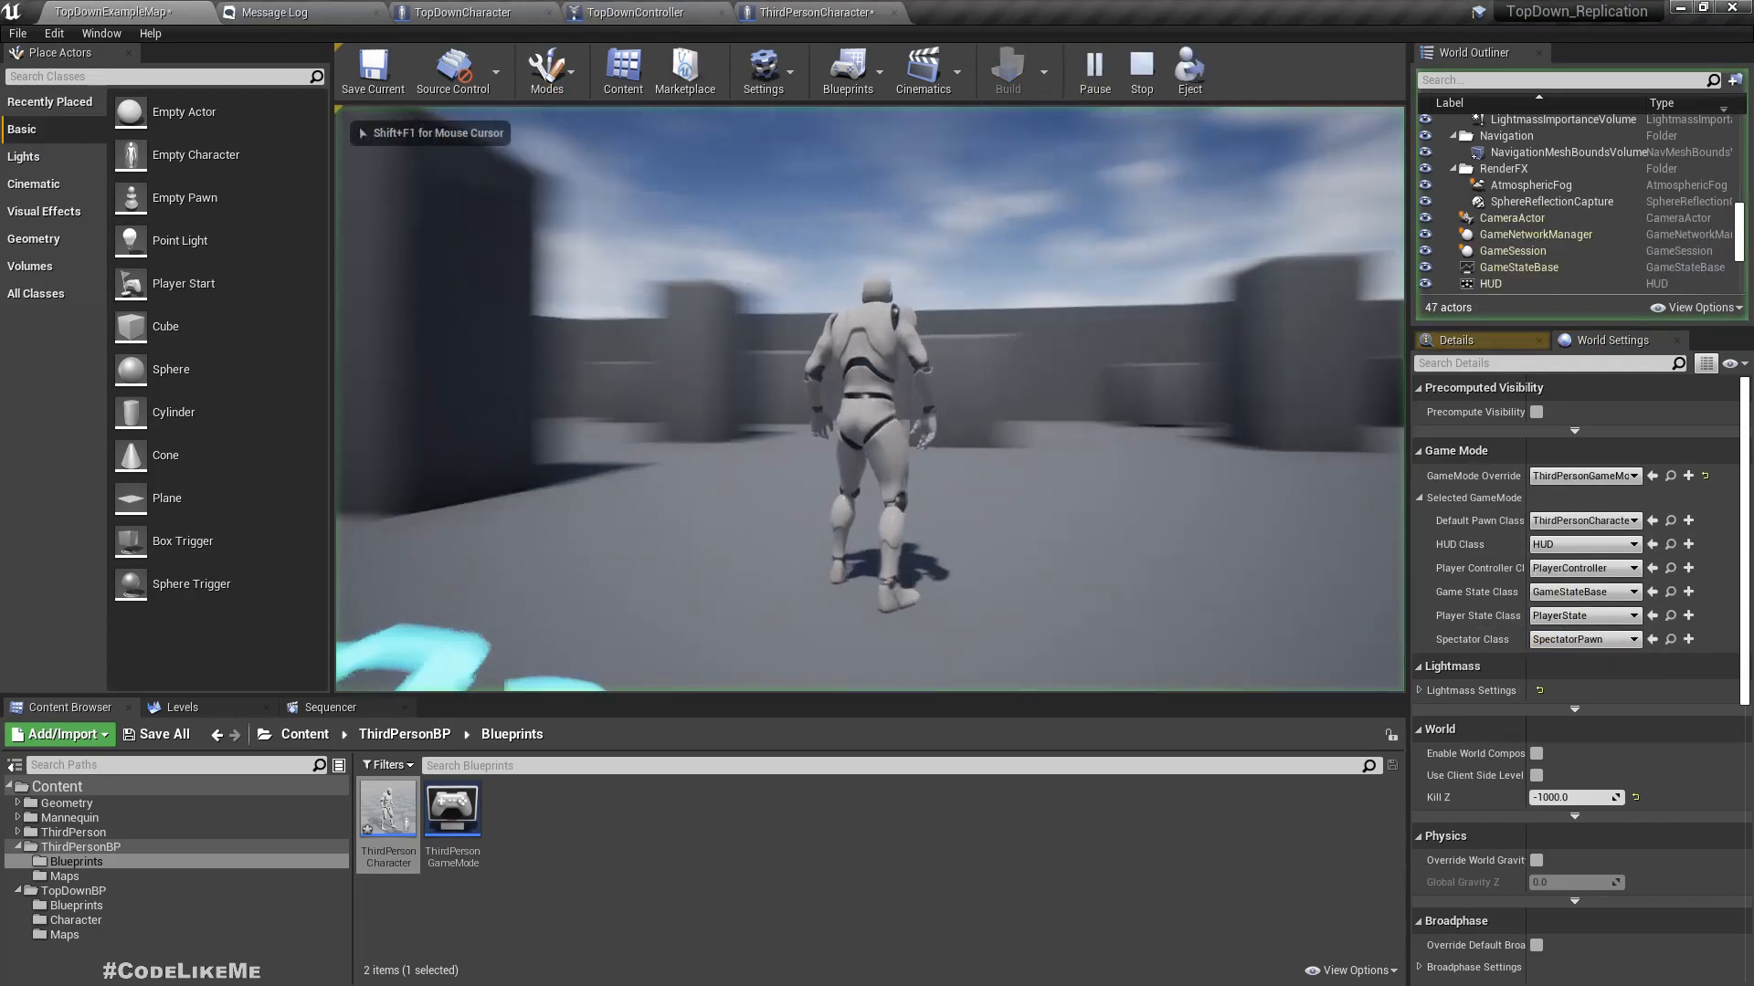
key(w)
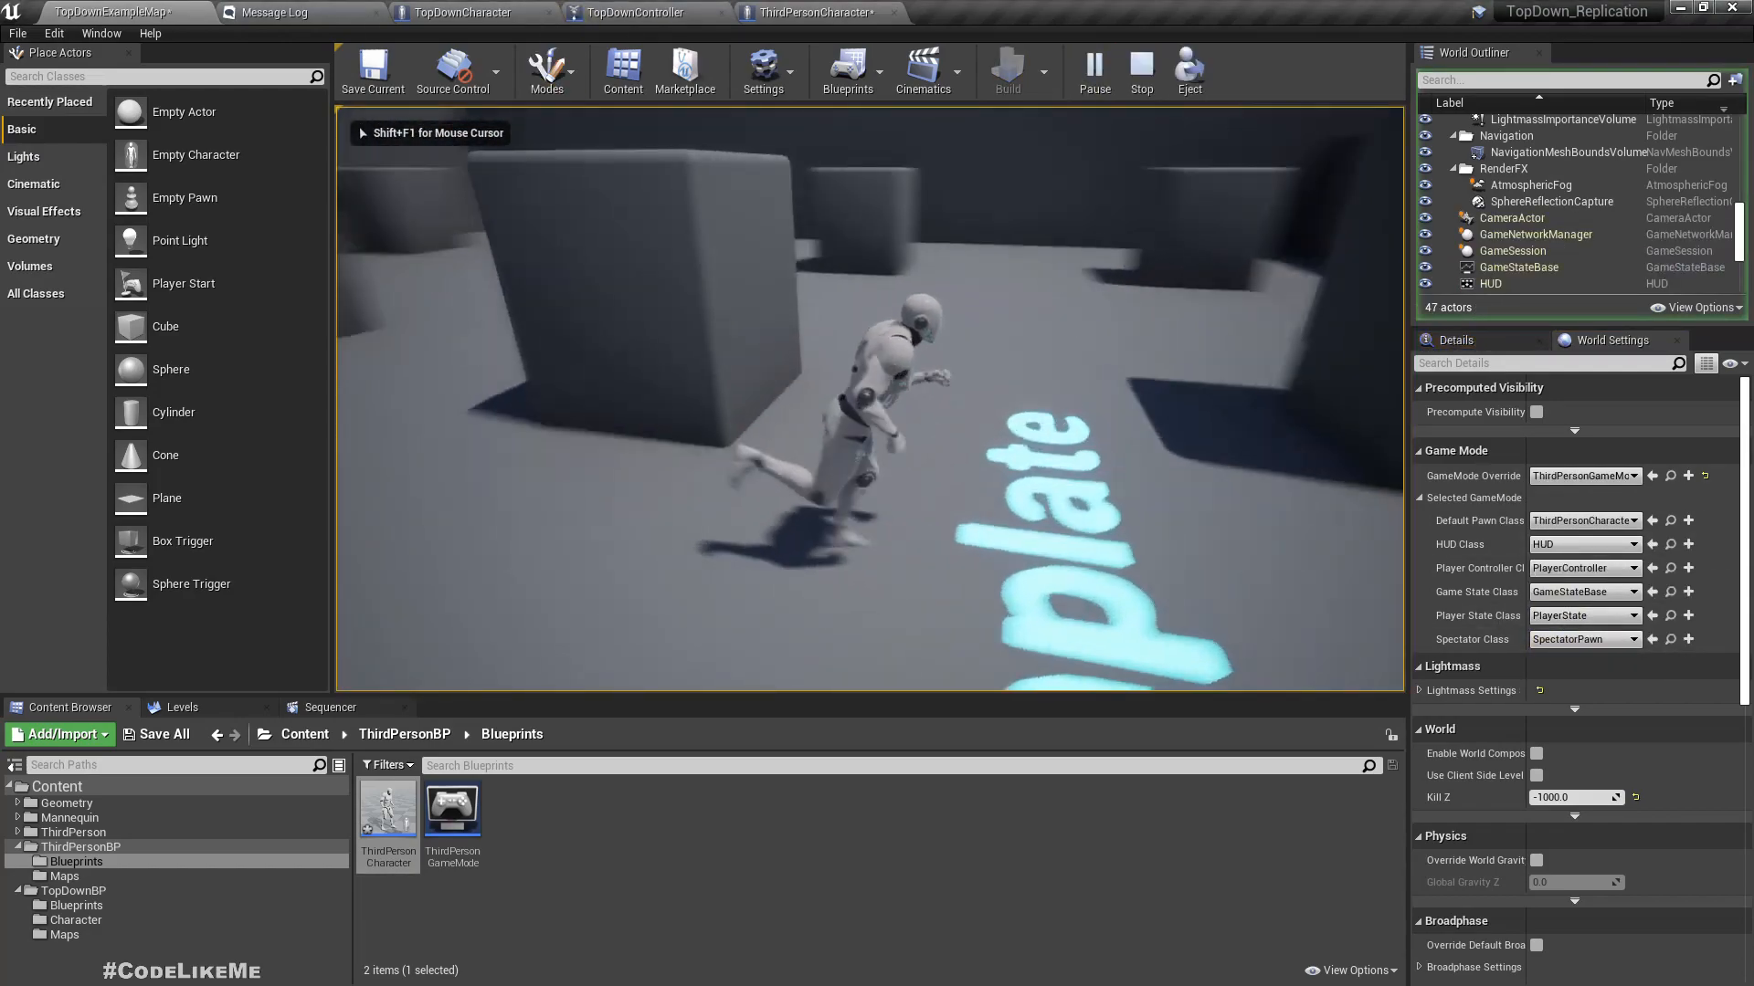
key(Escape)
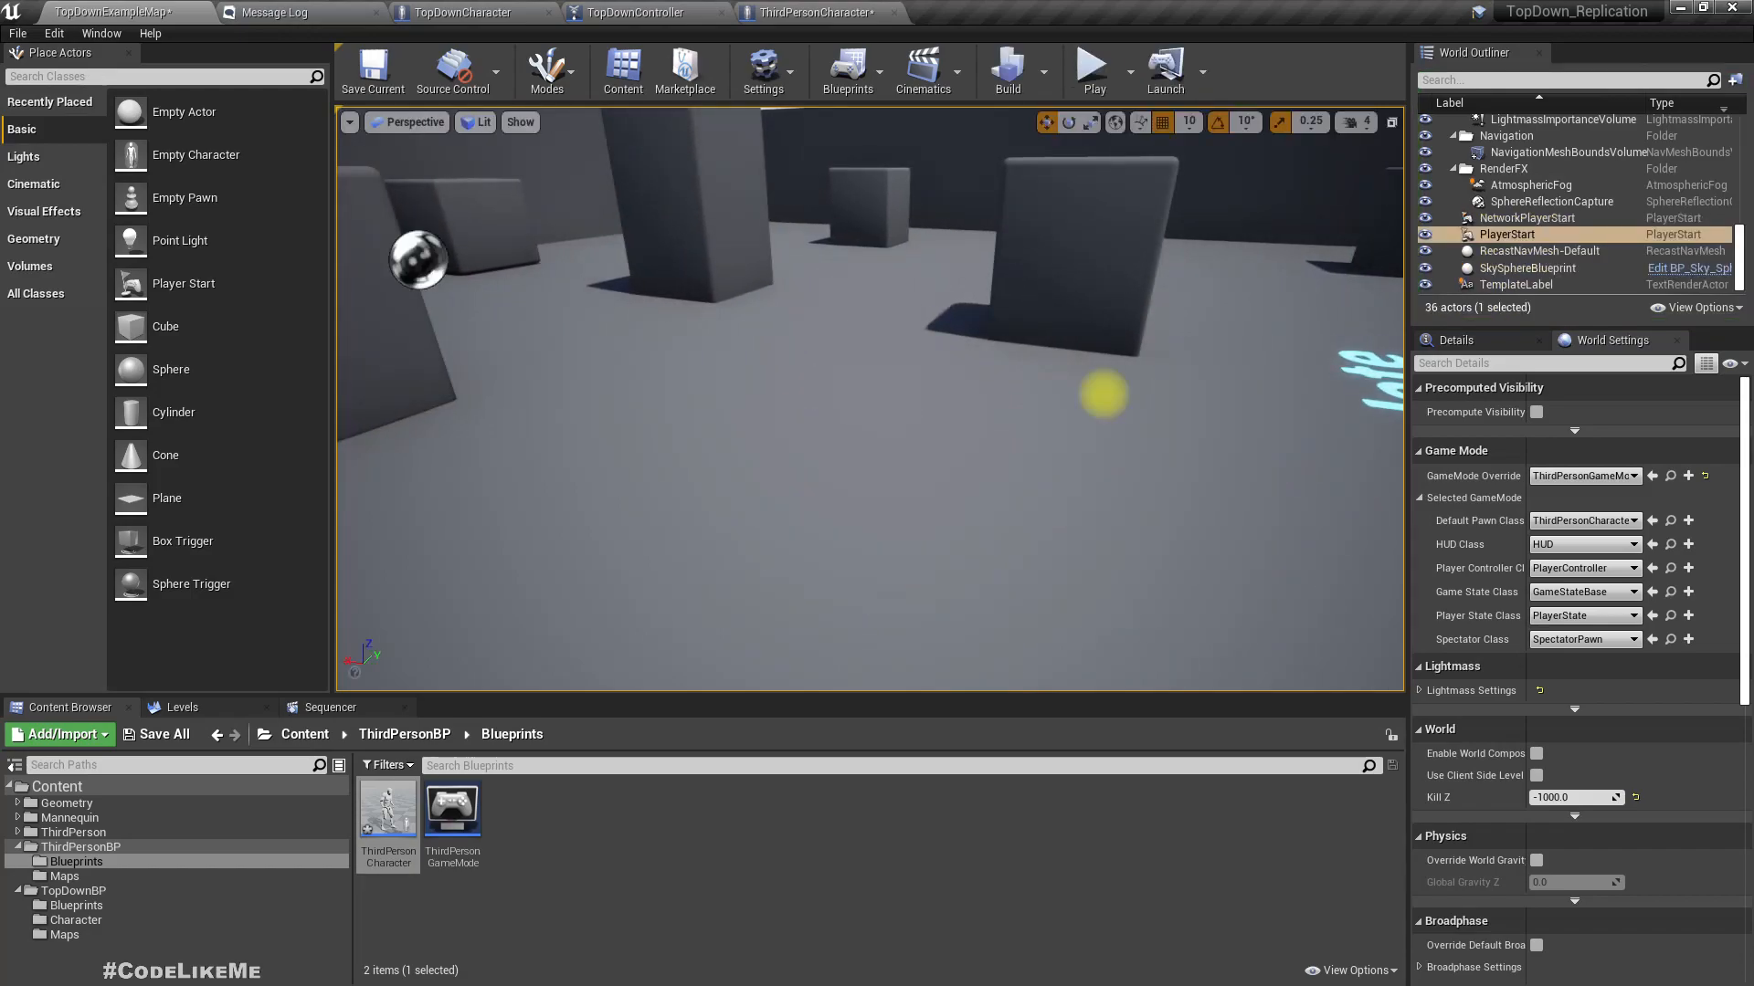
- Turn off Use Pawn Control Rotation, Inherit Pitch, Inherit Yaw and Inherit Roll on ThirdPersonCharacter's CameraBoom
click(759, 11)
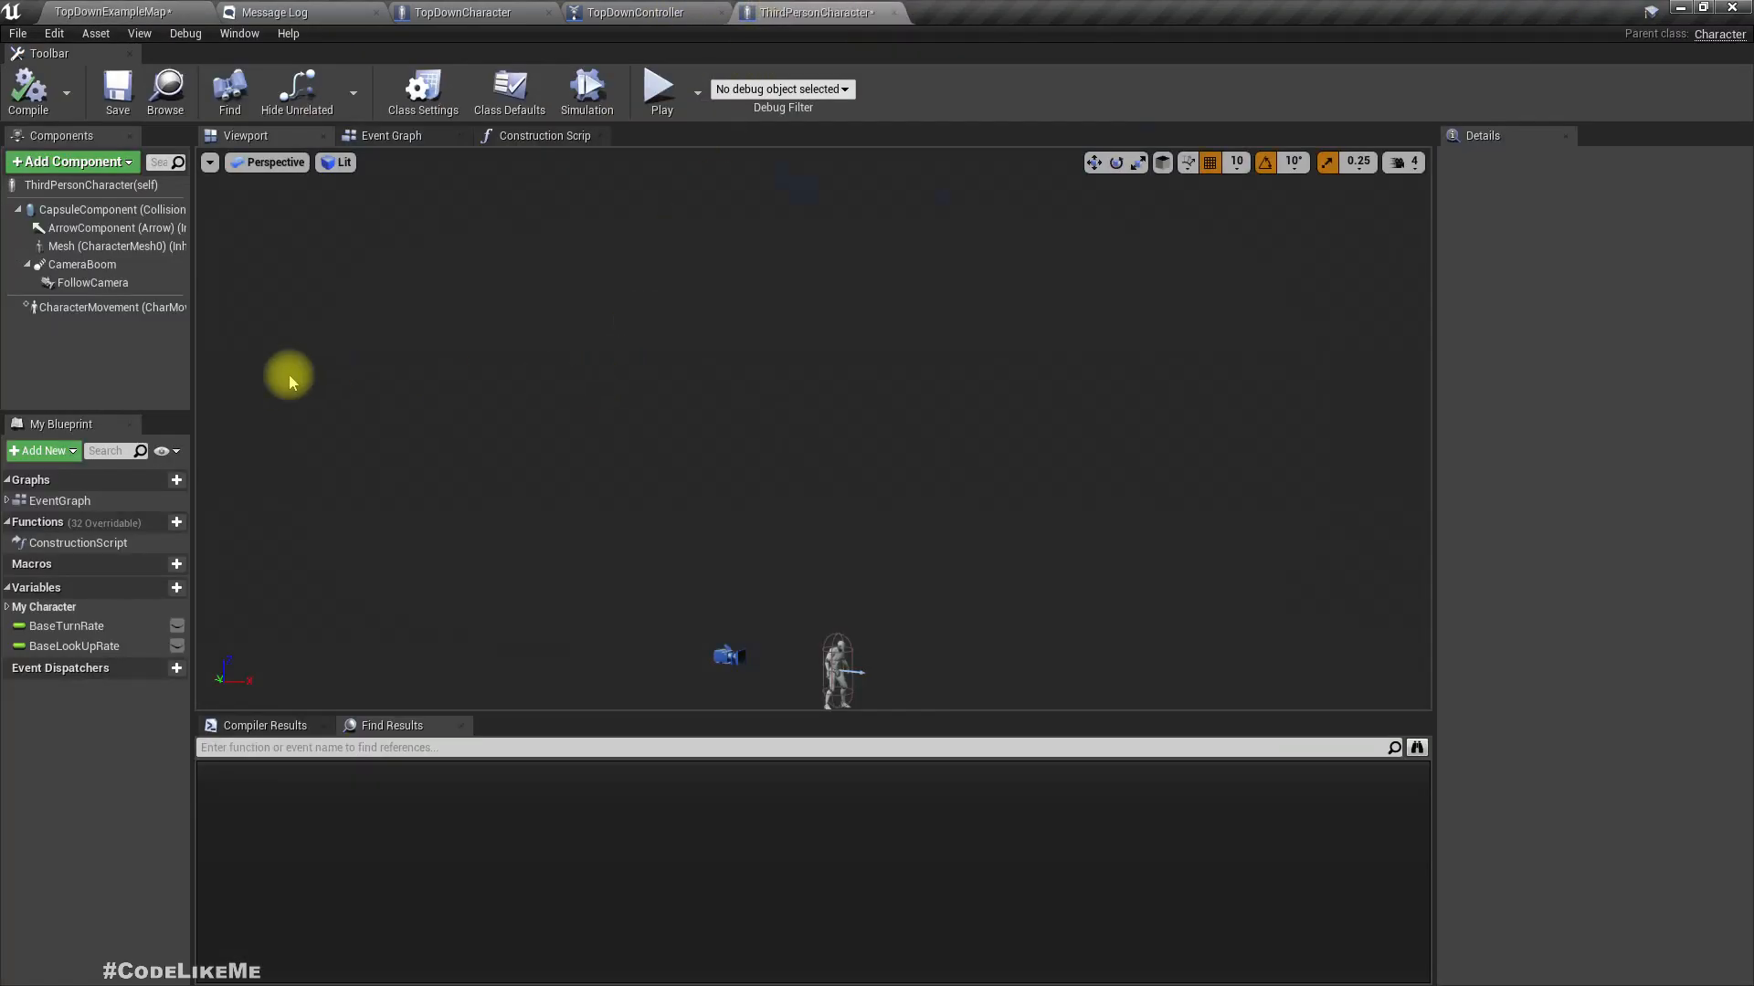
click(107, 271)
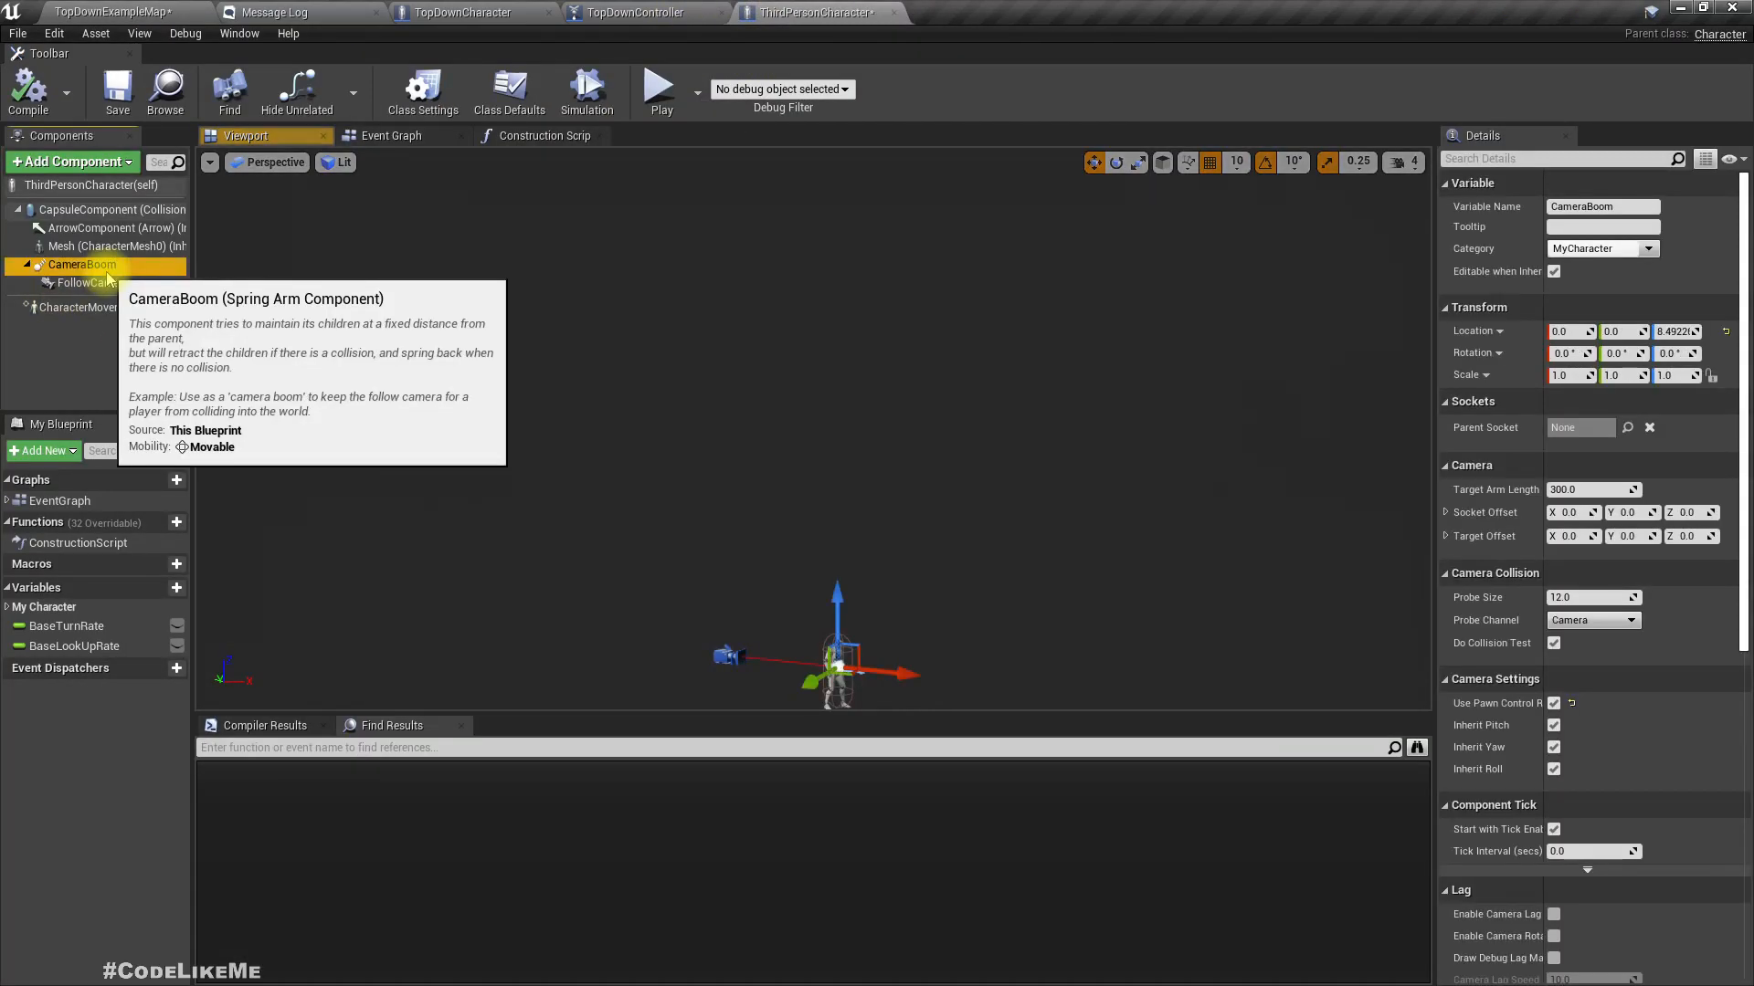
click(1553, 704)
click(1554, 726)
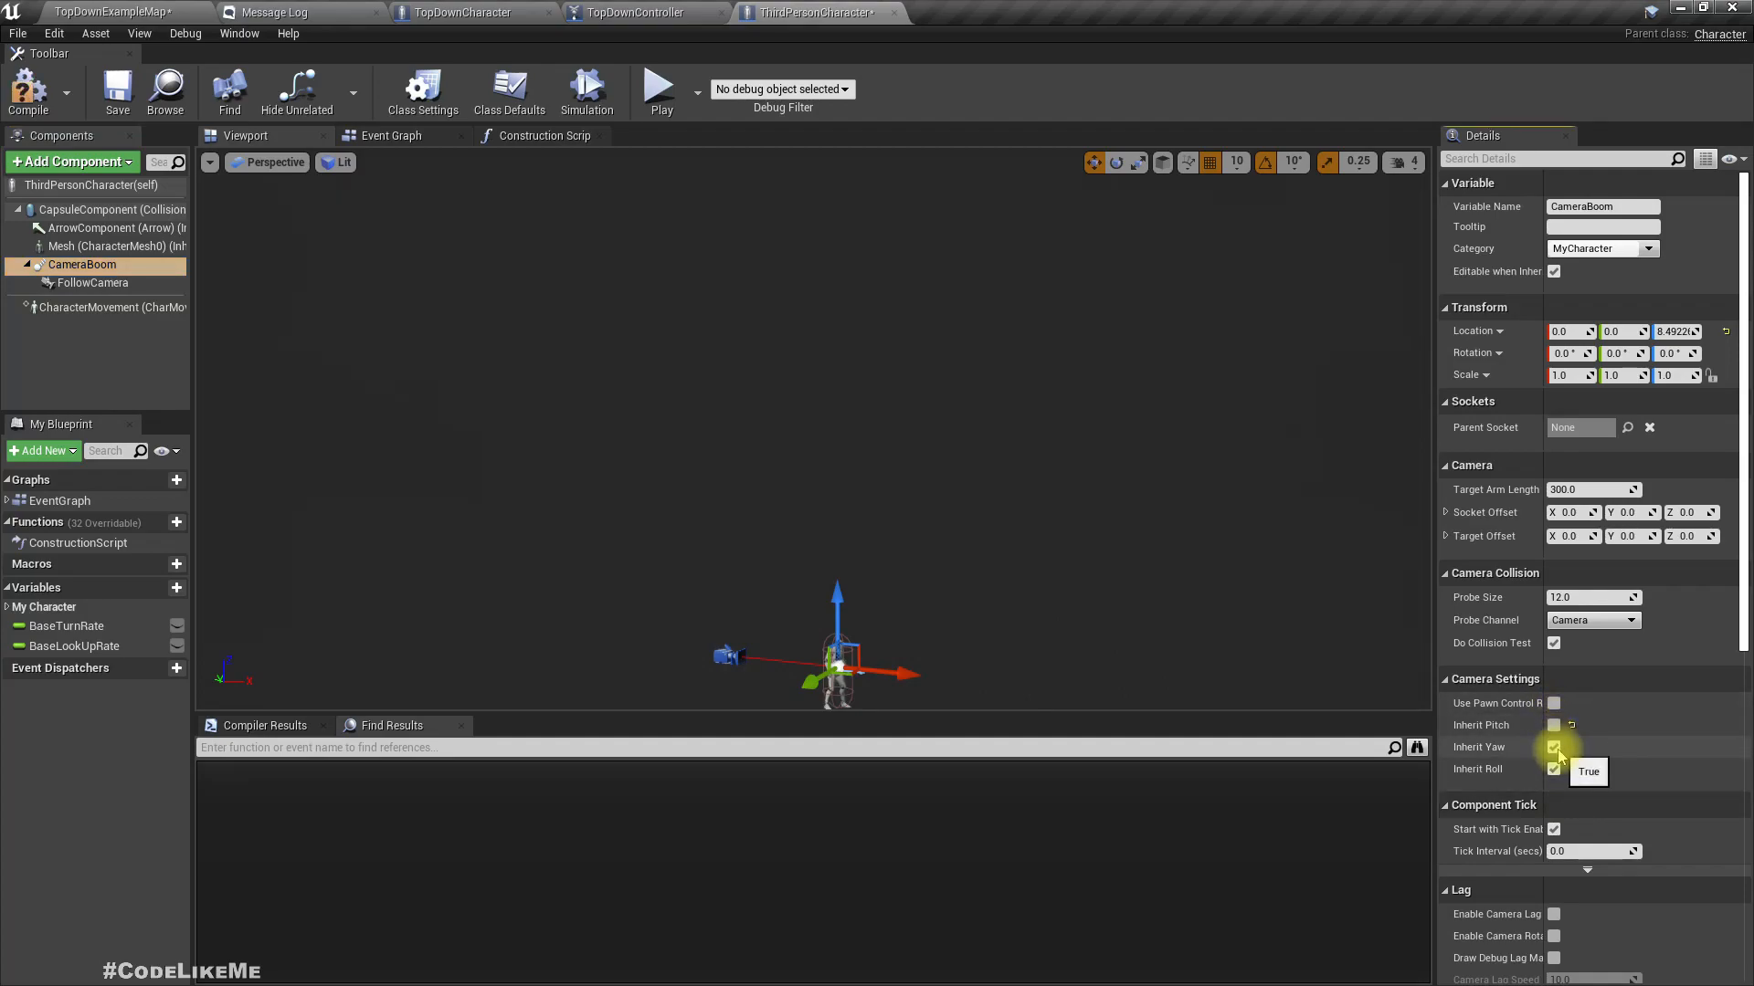
click(1554, 769)
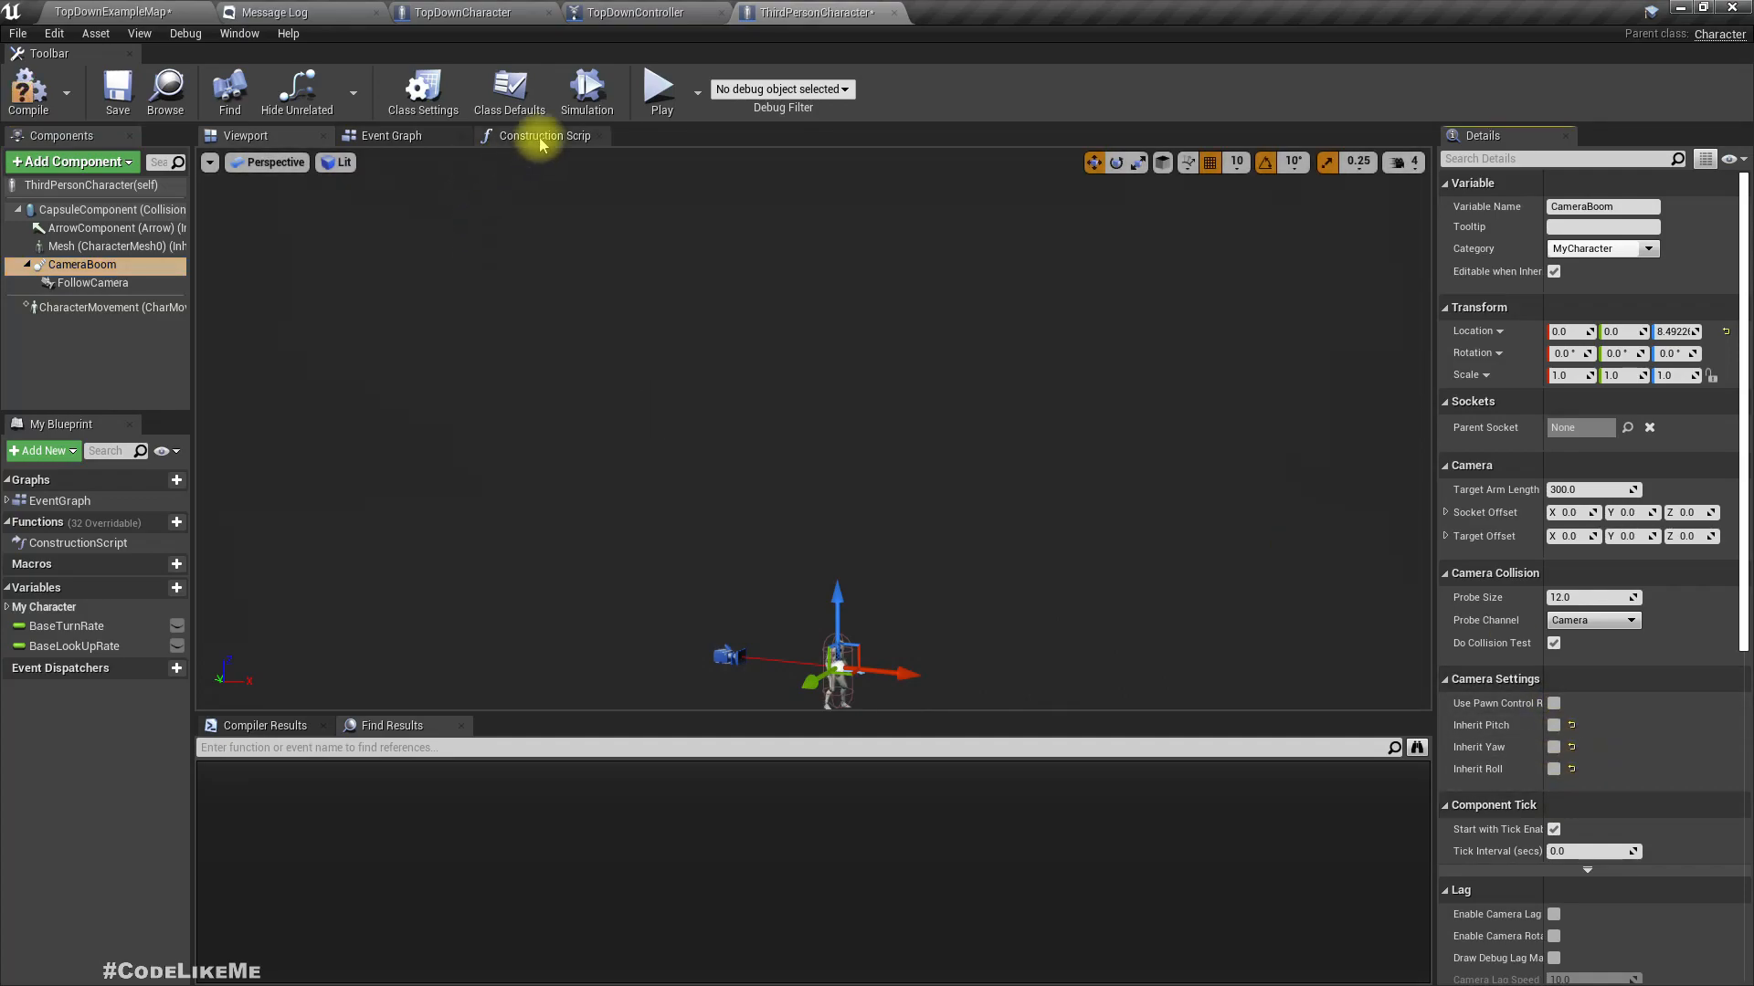
- Break the execution links from the InputAxis Turn and InputAxis LookUp events in ThirdPersonCharacter's mouse input section
click(376, 137)
scroll(557, 382, up, 5)
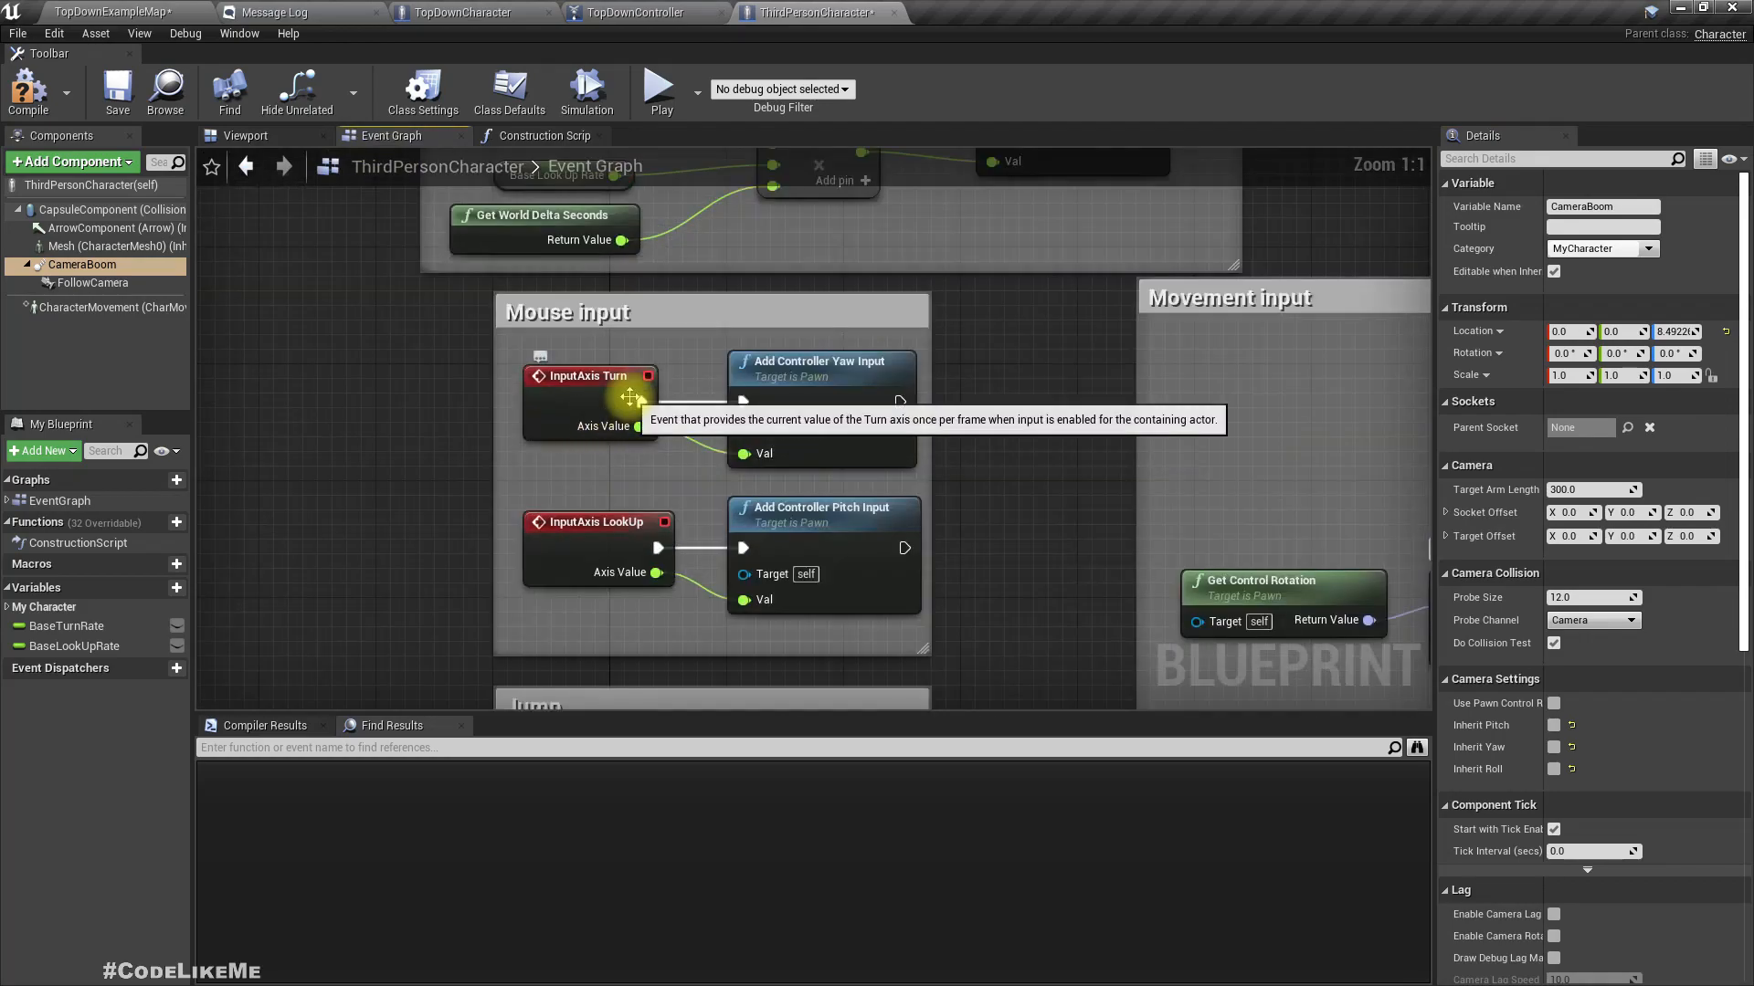
right_click(639, 403)
click(647, 466)
right_click(657, 551)
click(667, 612)
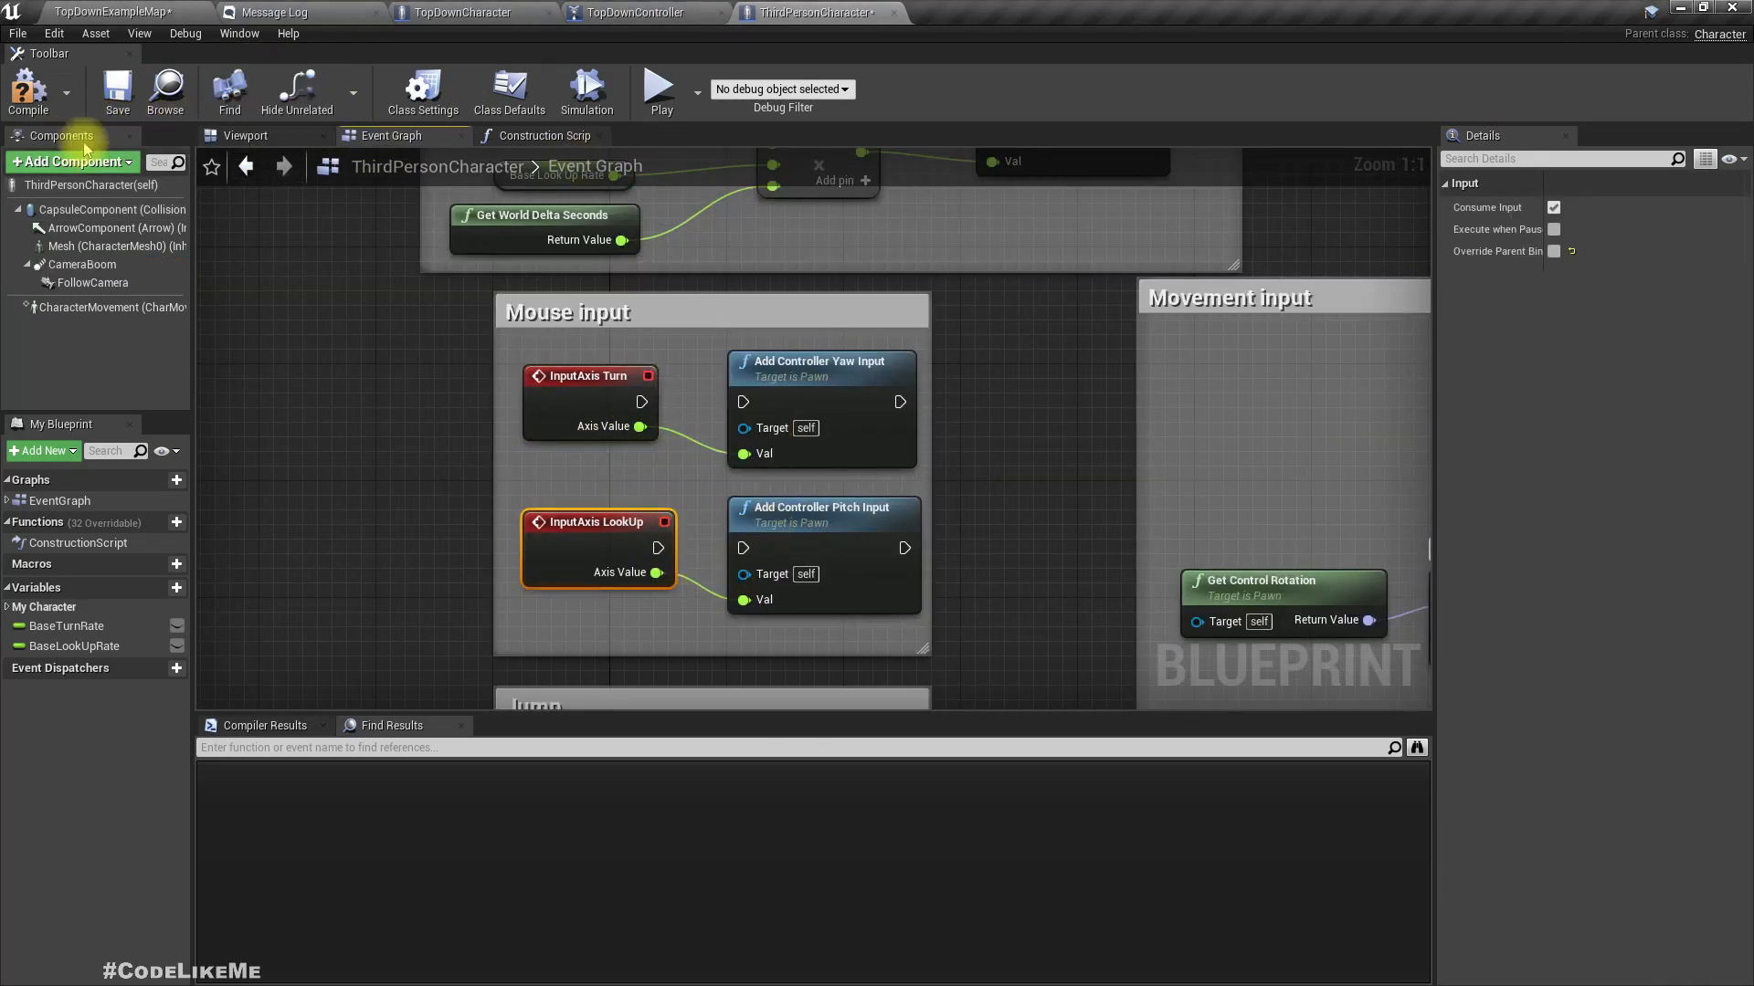
- Play TopDownExampleMap, run the character in several directions to test the fixed camera, and stop the session
click(110, 12)
click(1095, 85)
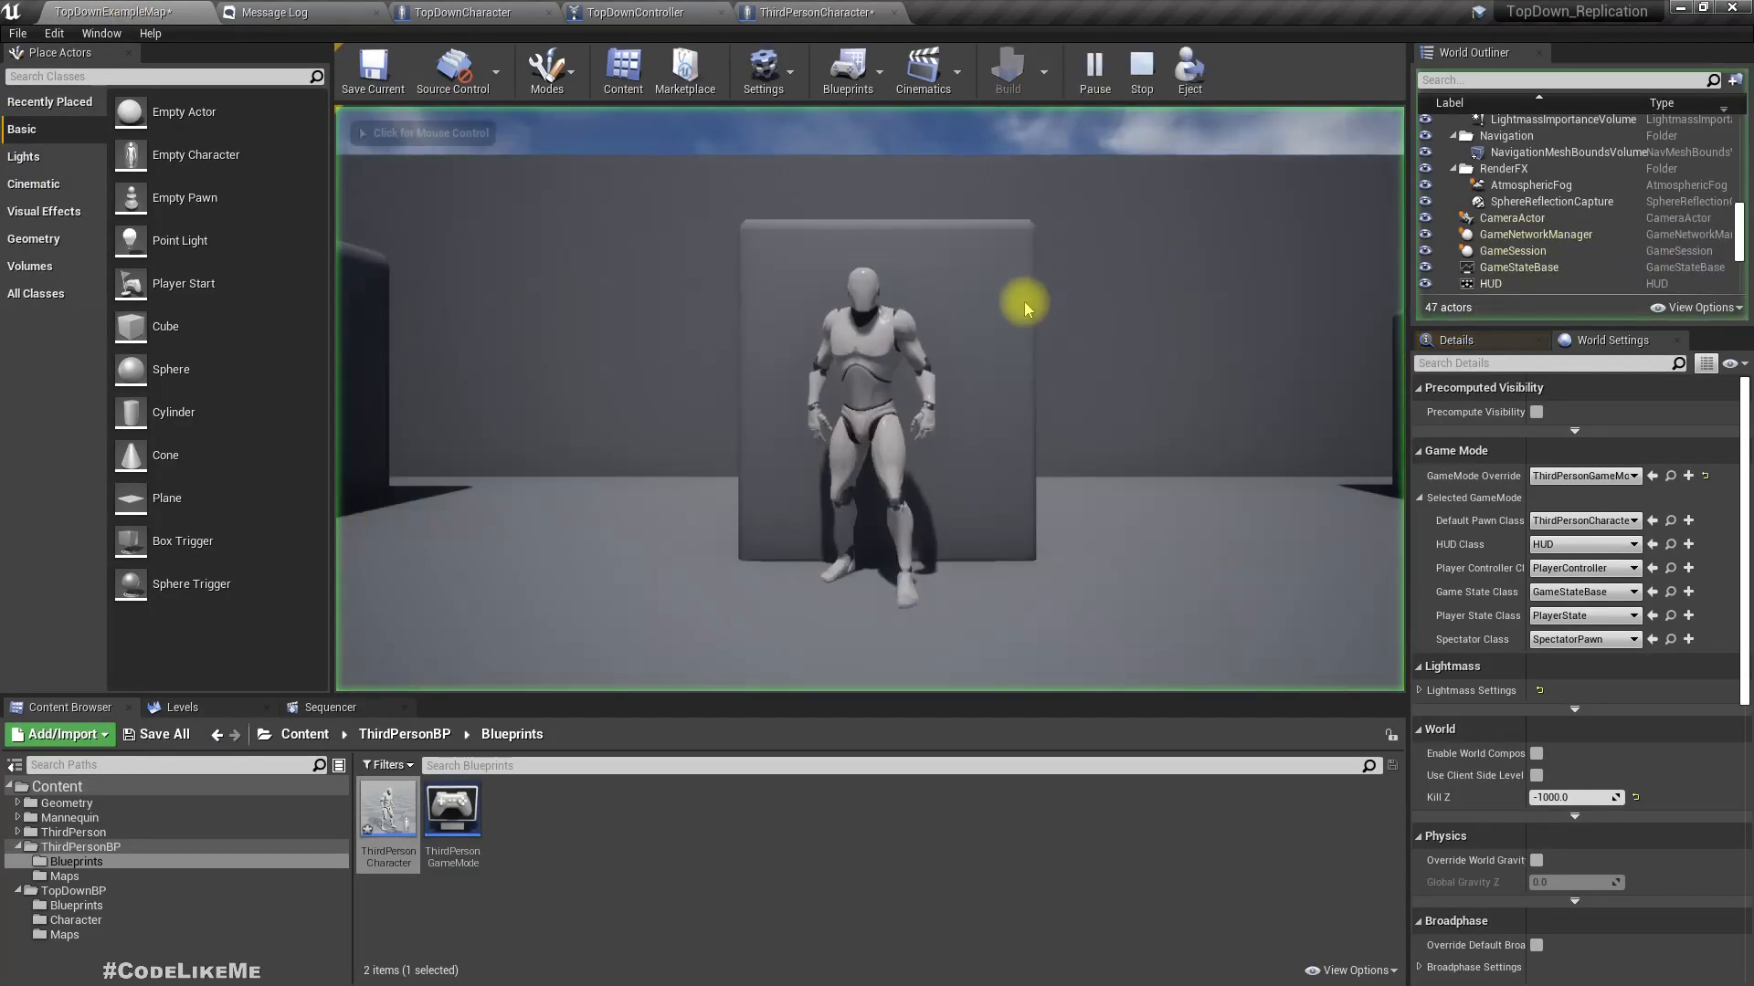
key(a)
key(w)
key(d)
key(w)
key(a)
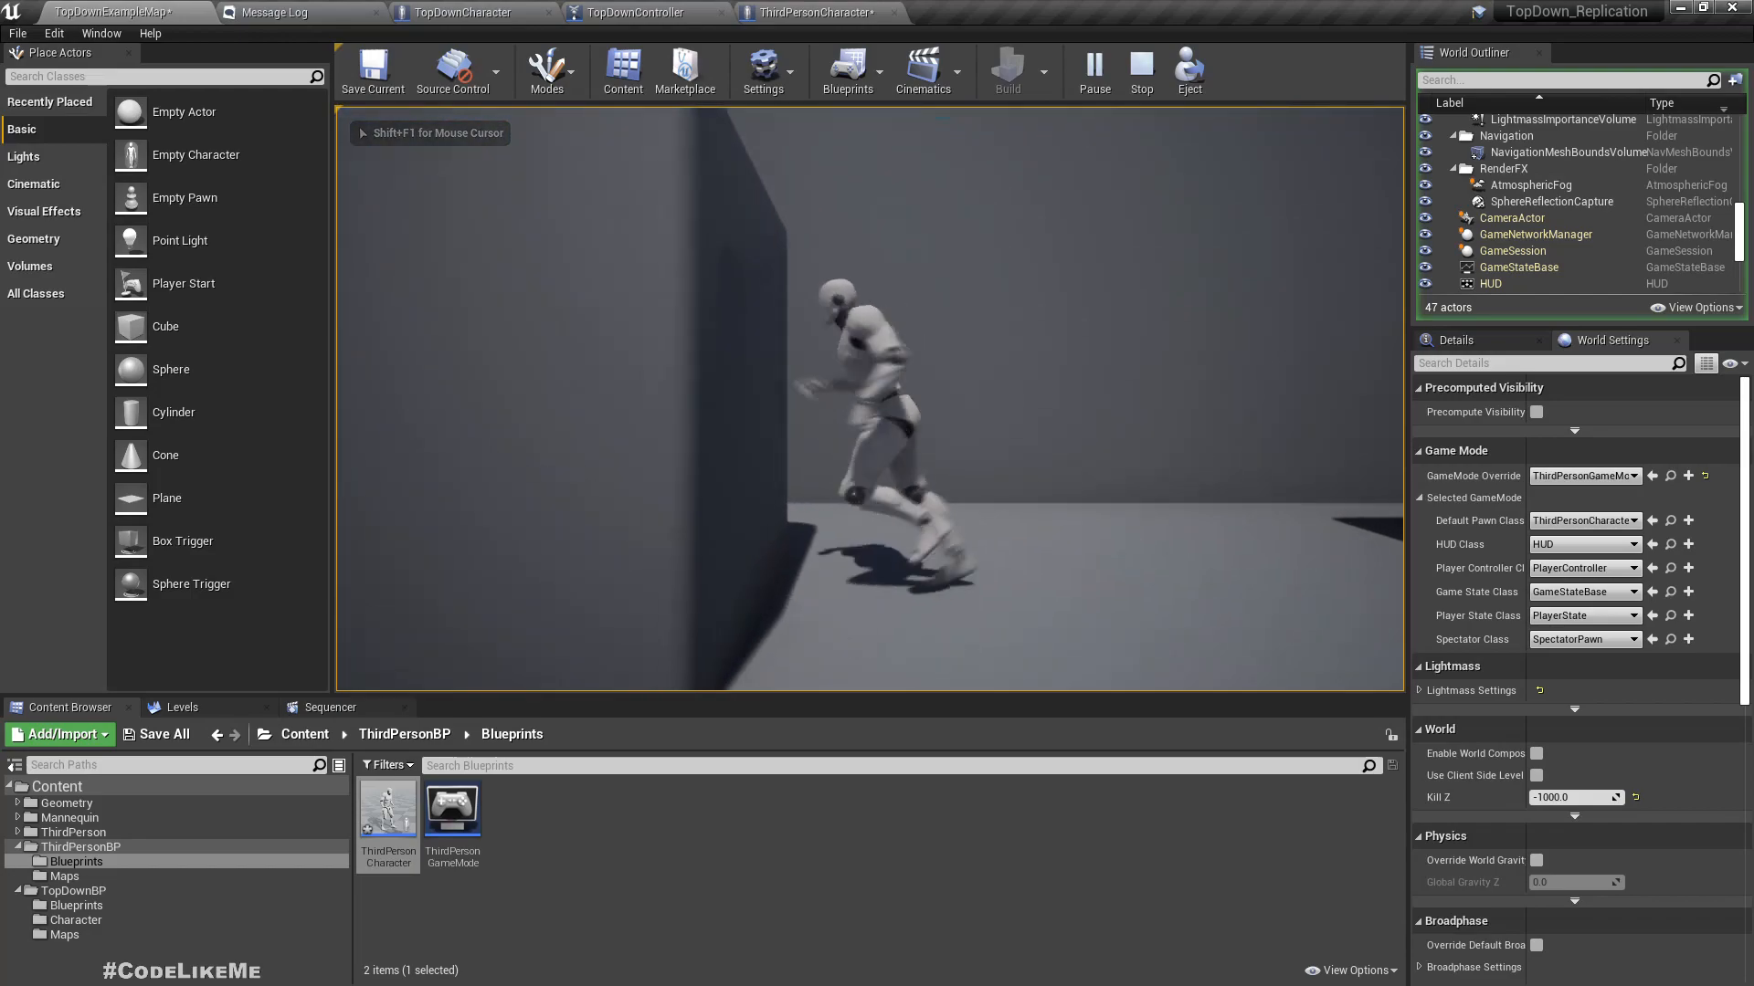
key(s)
key(Escape)
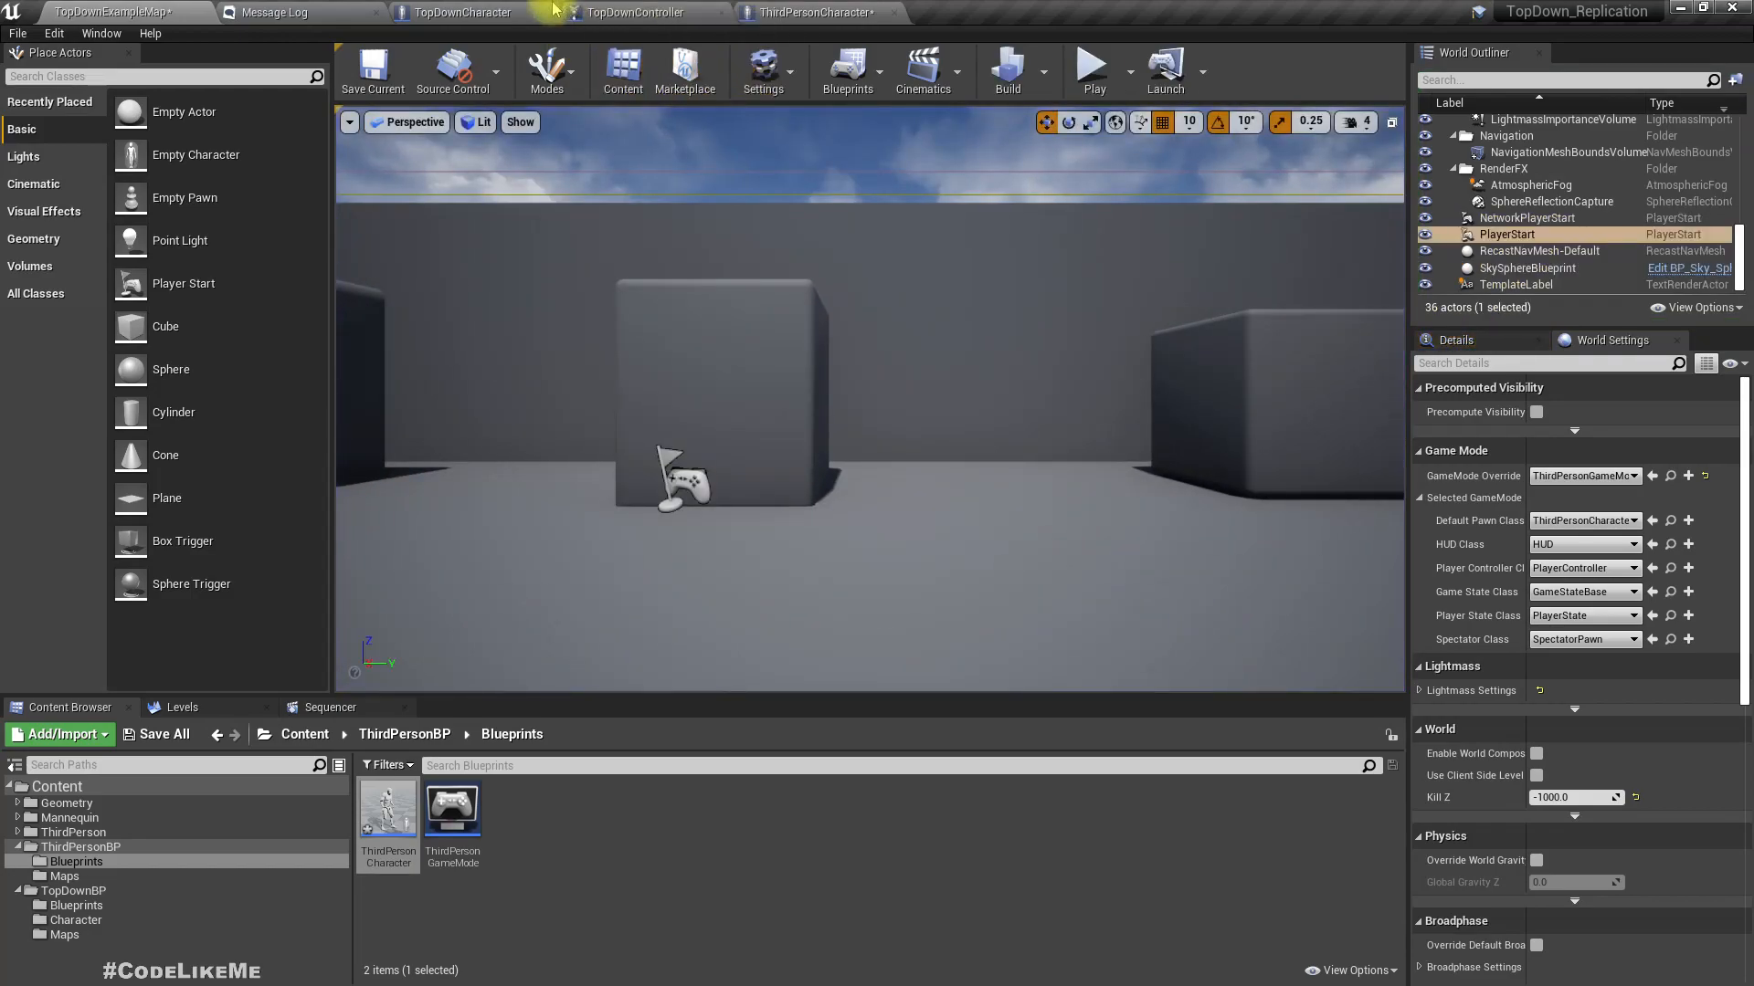
- Examine the rotation, arm length and camera settings of SpringArm1 and its camera in TopDownCharacter
click(512, 12)
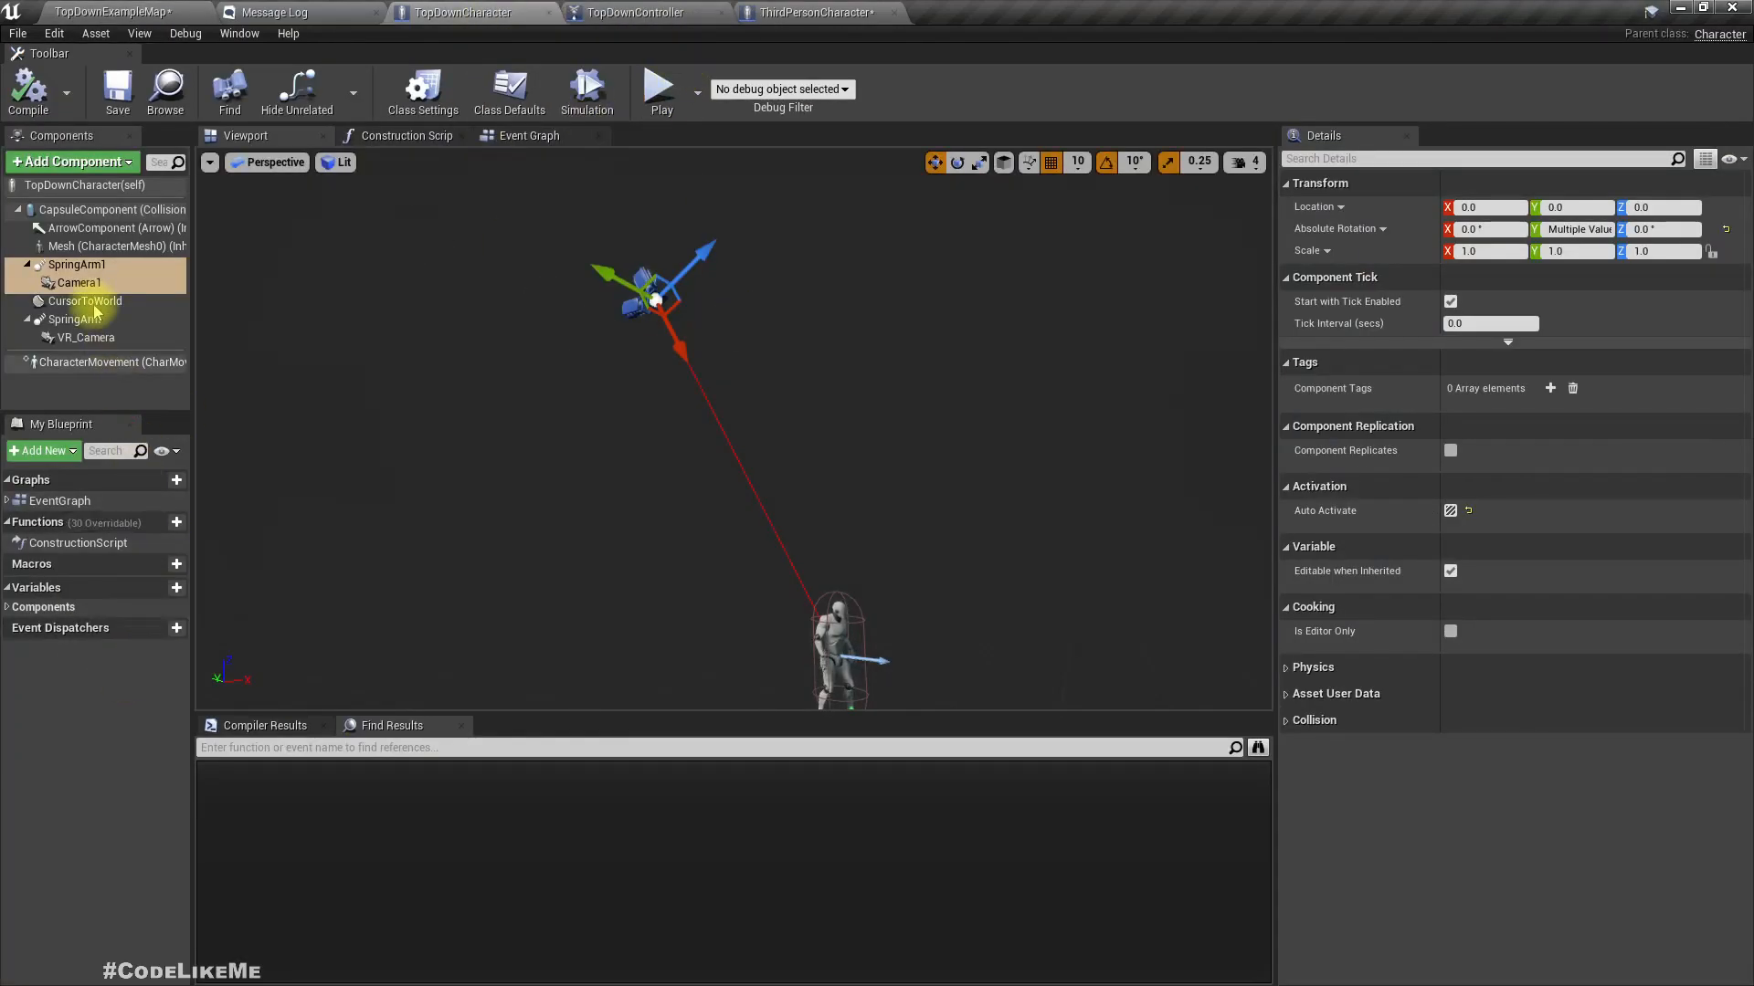
click(73, 264)
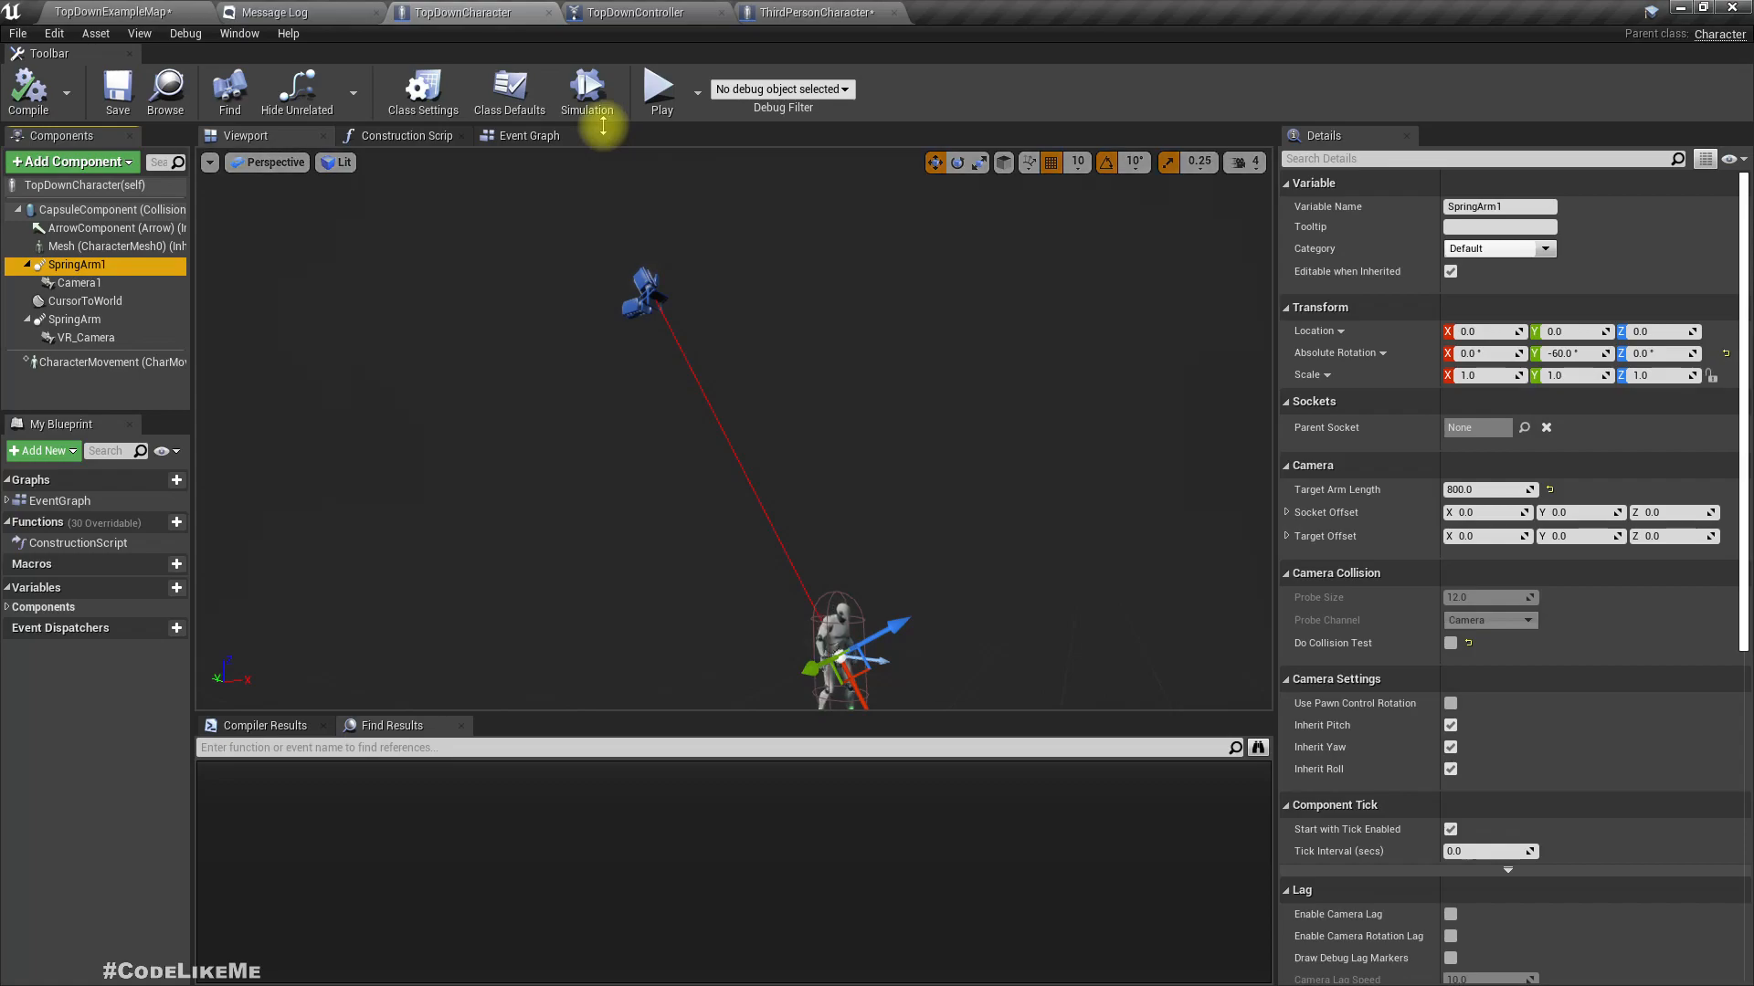
click(135, 320)
click(98, 269)
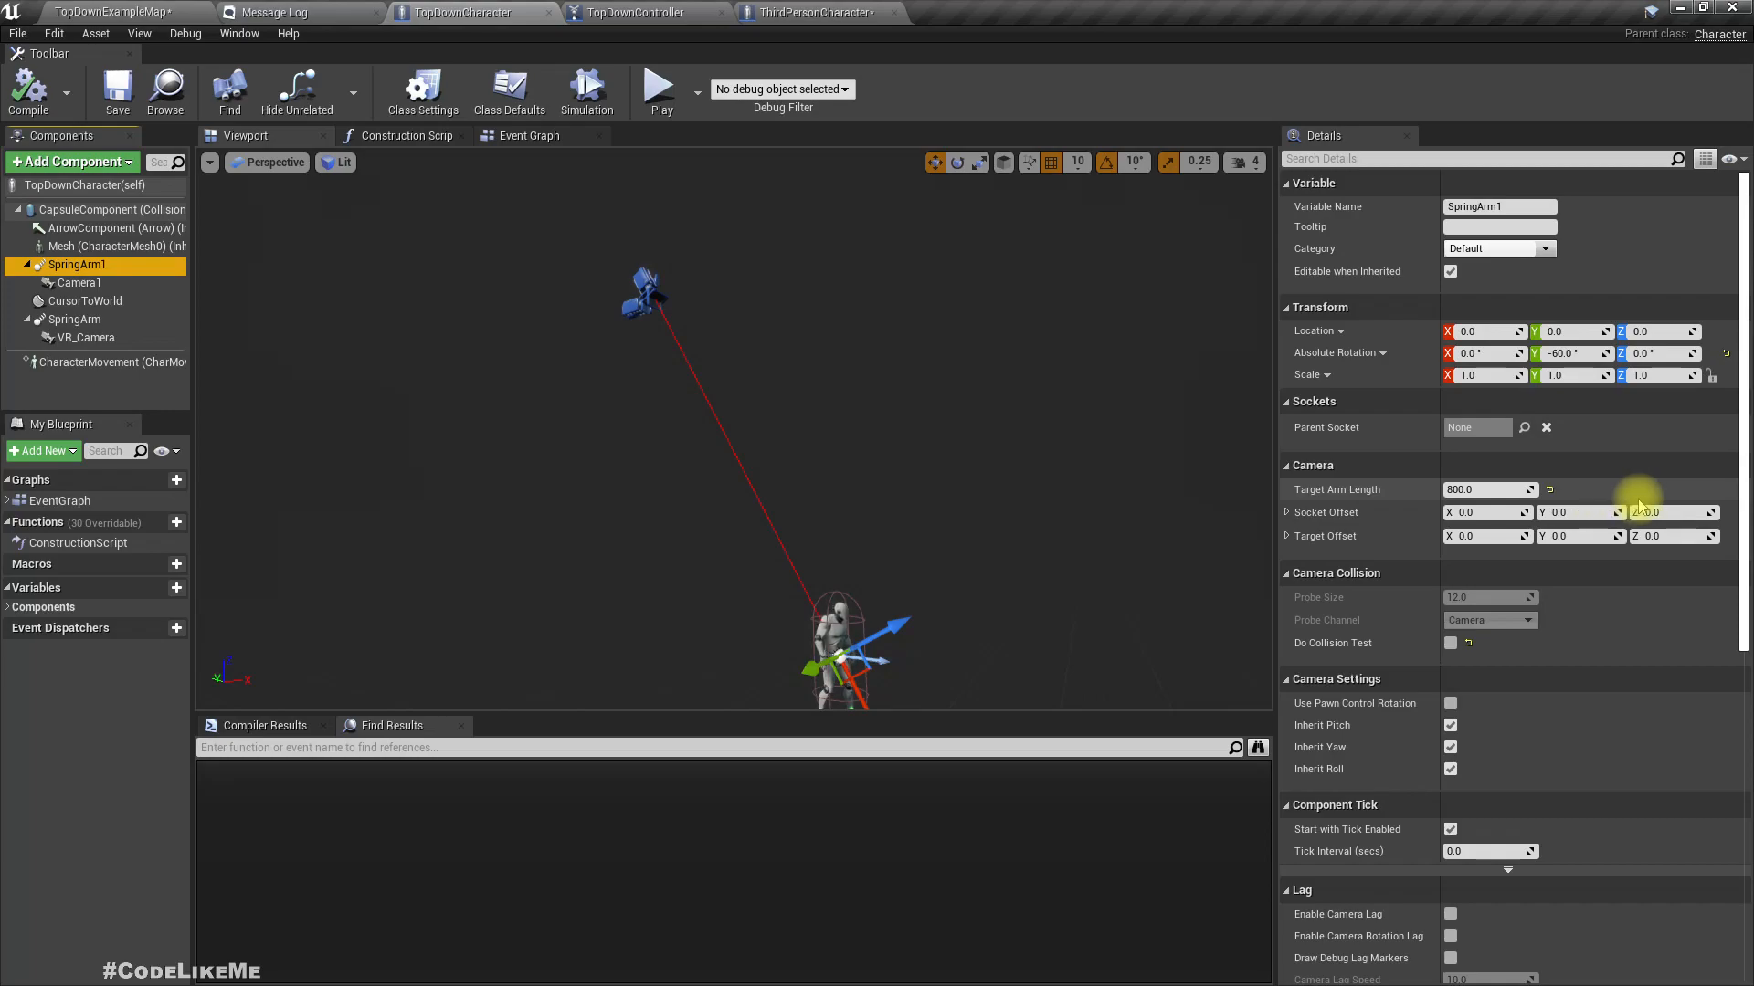
scroll(1552, 500, down, 3)
scroll(1535, 498, up, 3)
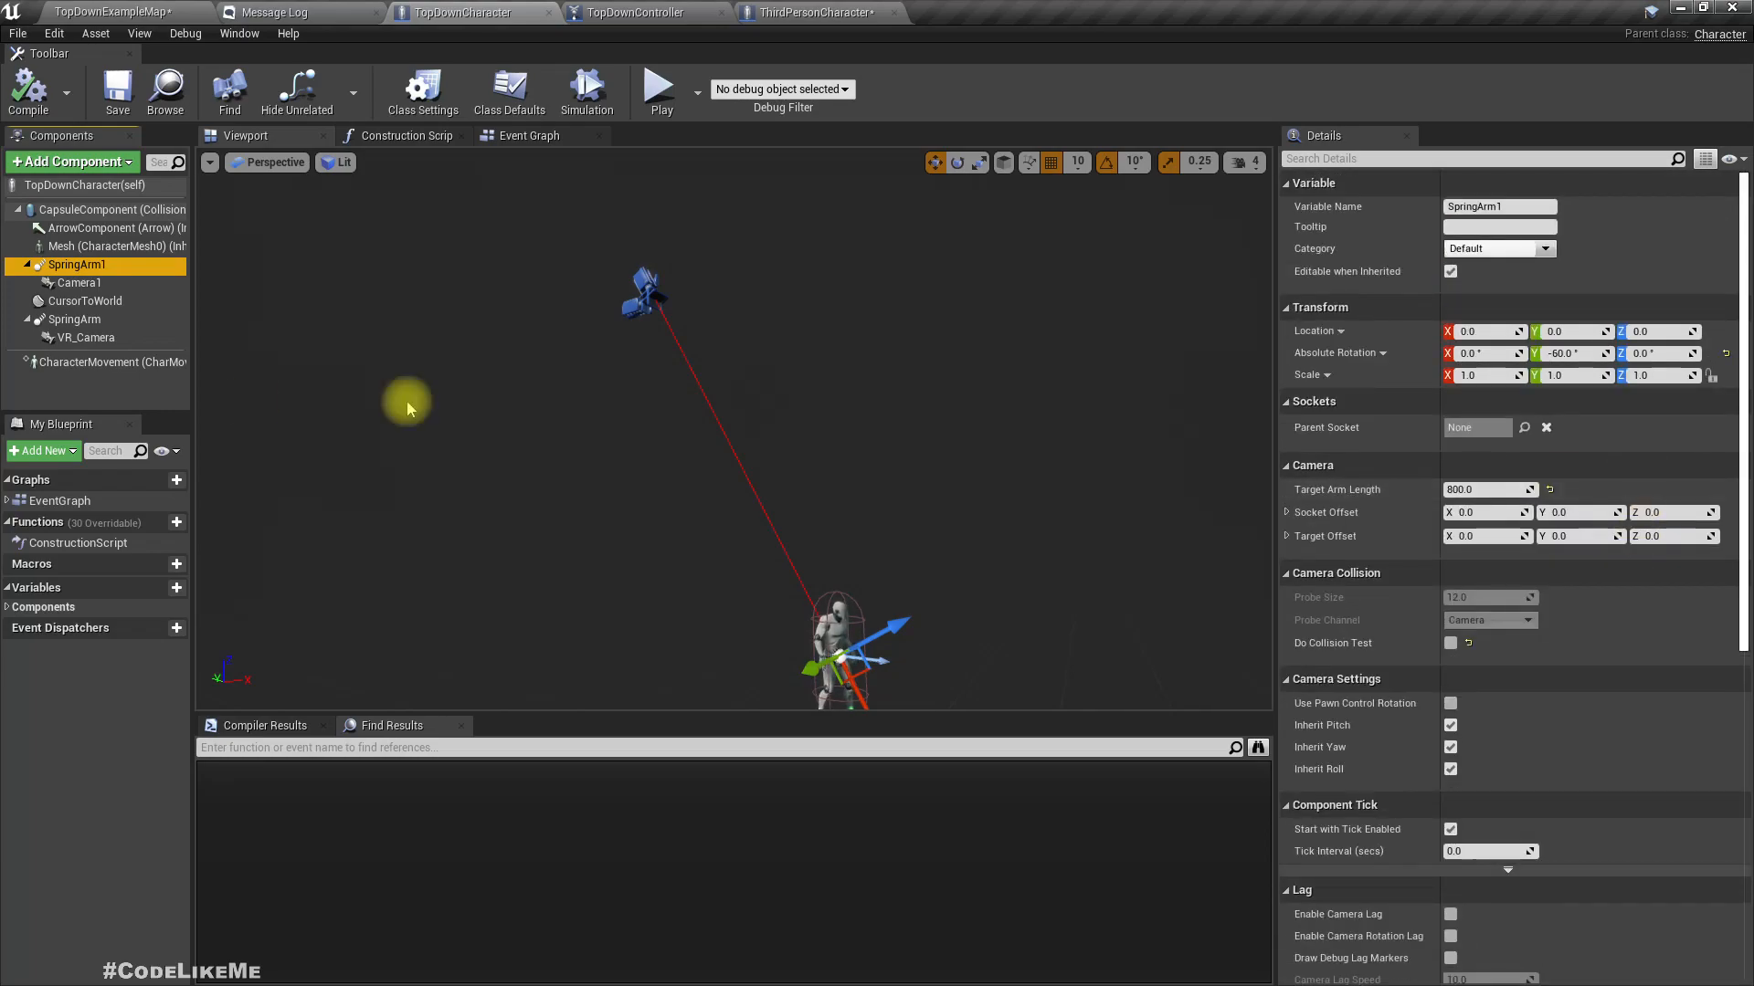
click(79, 282)
click(77, 264)
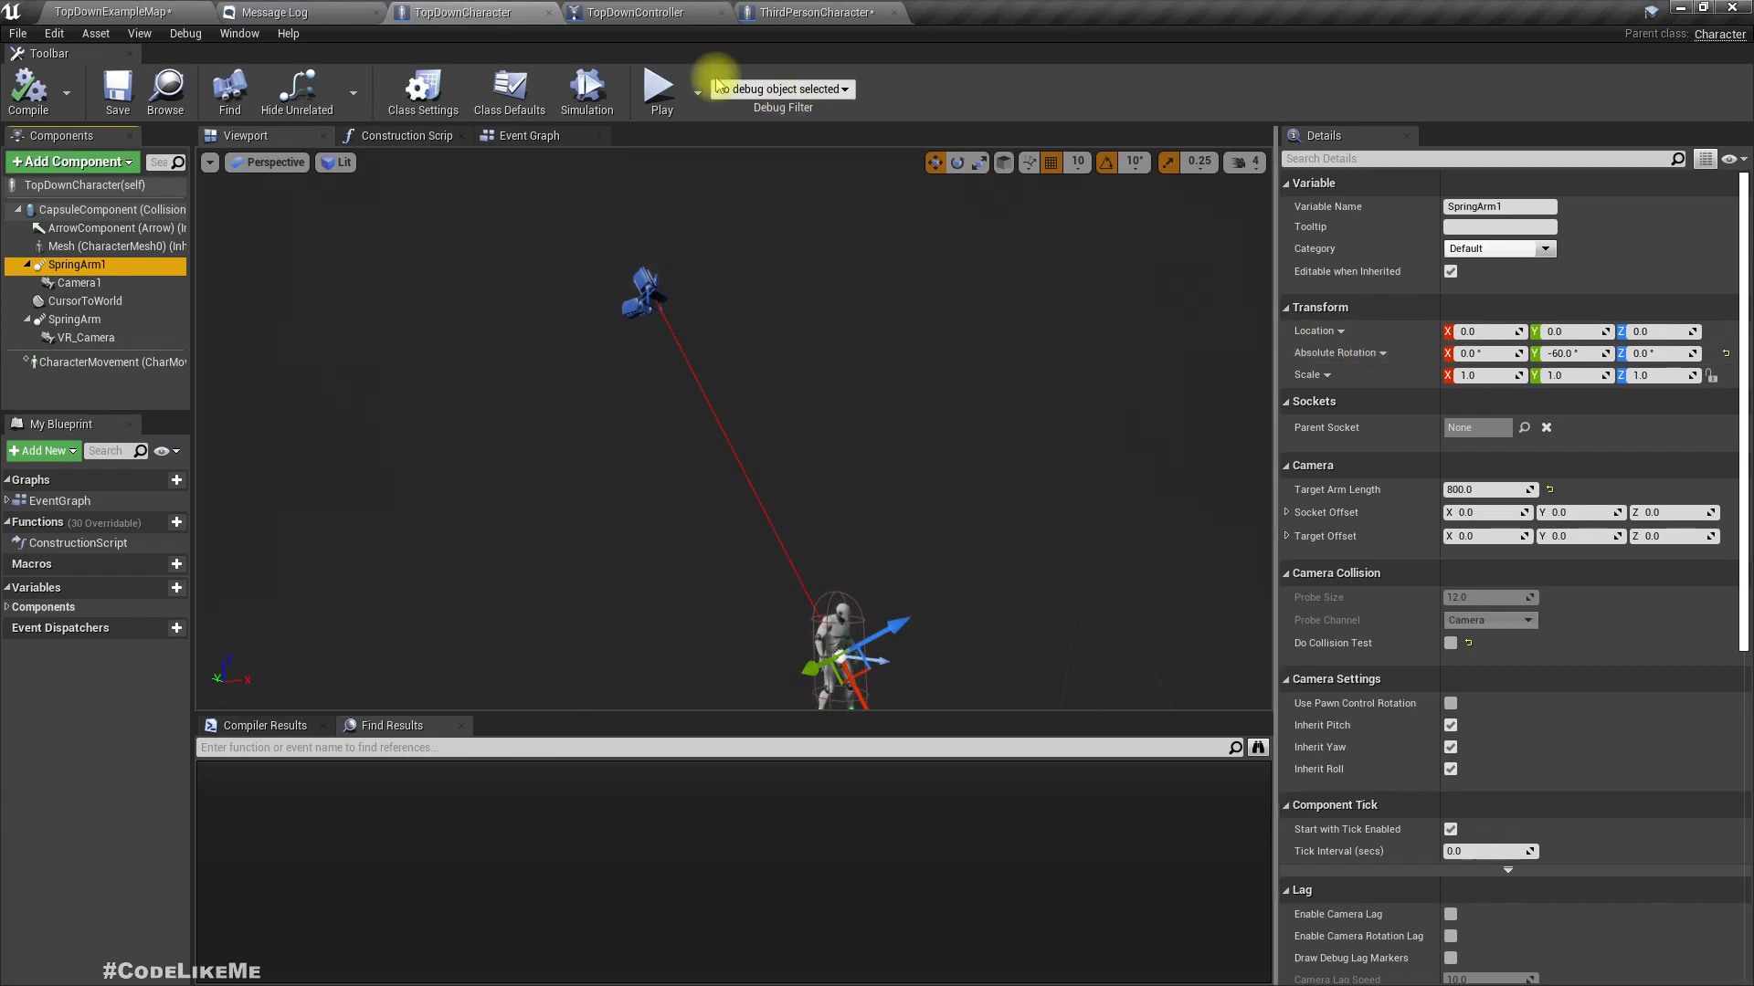
- Give ThirdPersonCharacter's CameraBoom an absolute rotation of -60° on Y and a target arm length of 800, matching TopDownCharacter's SpringArm1
click(804, 12)
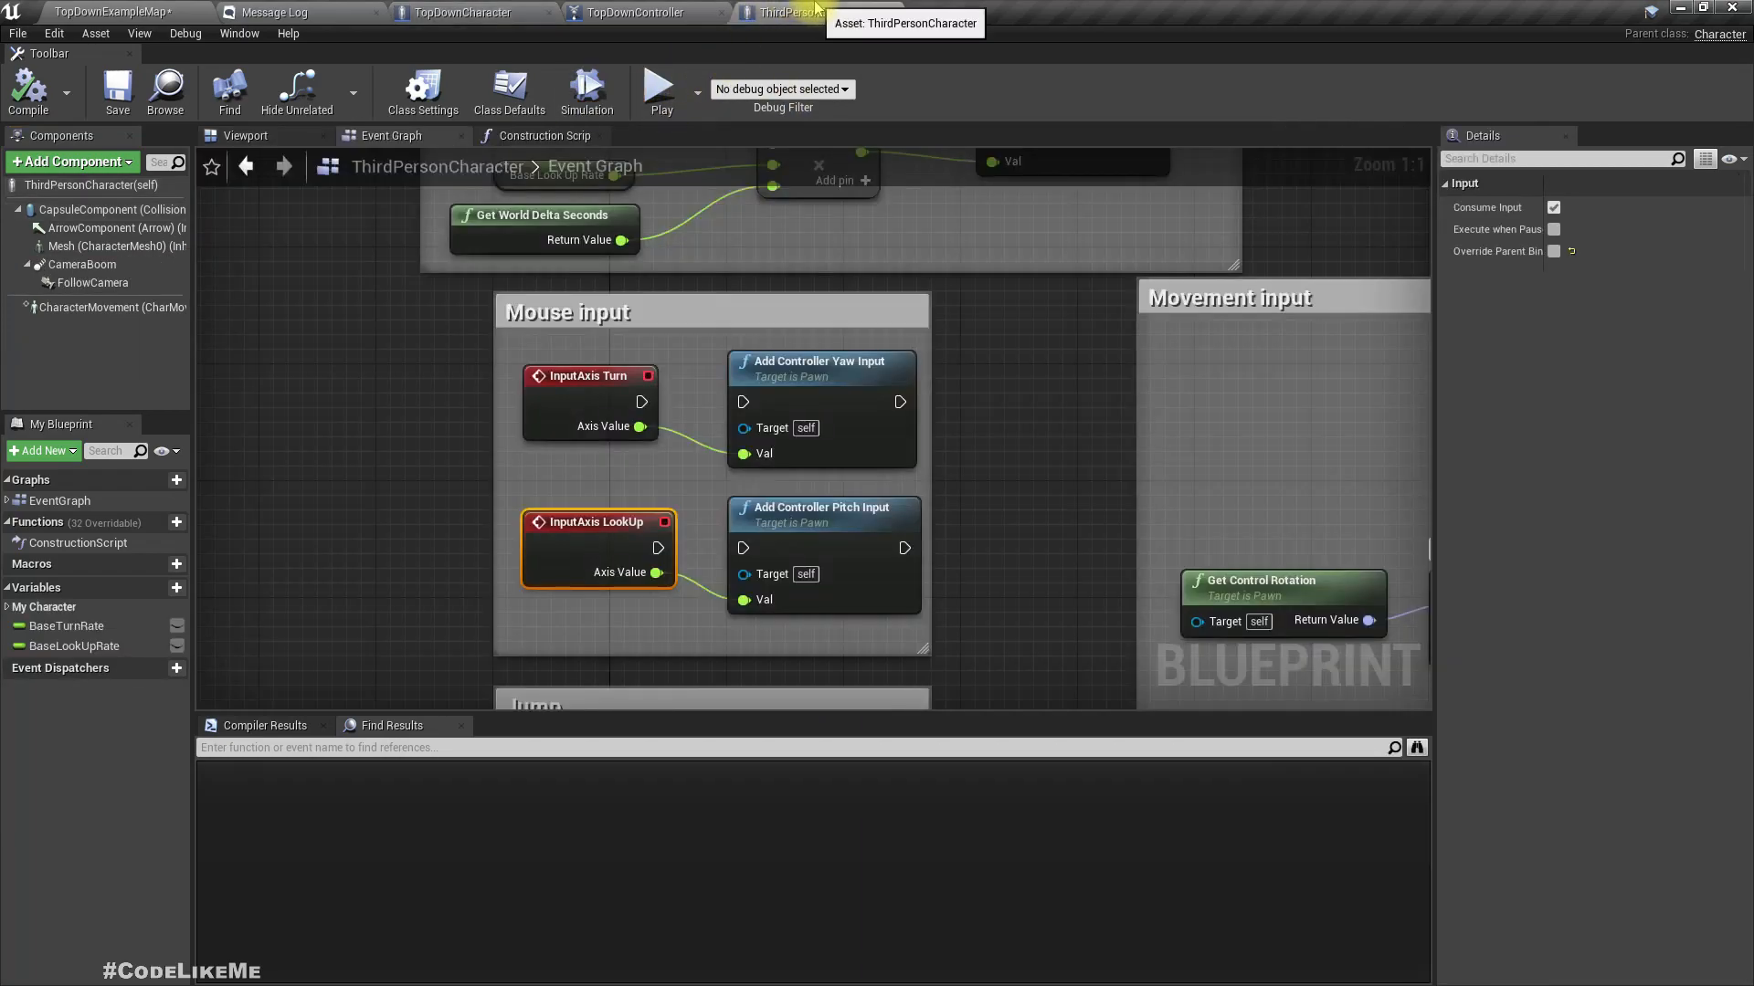
click(81, 264)
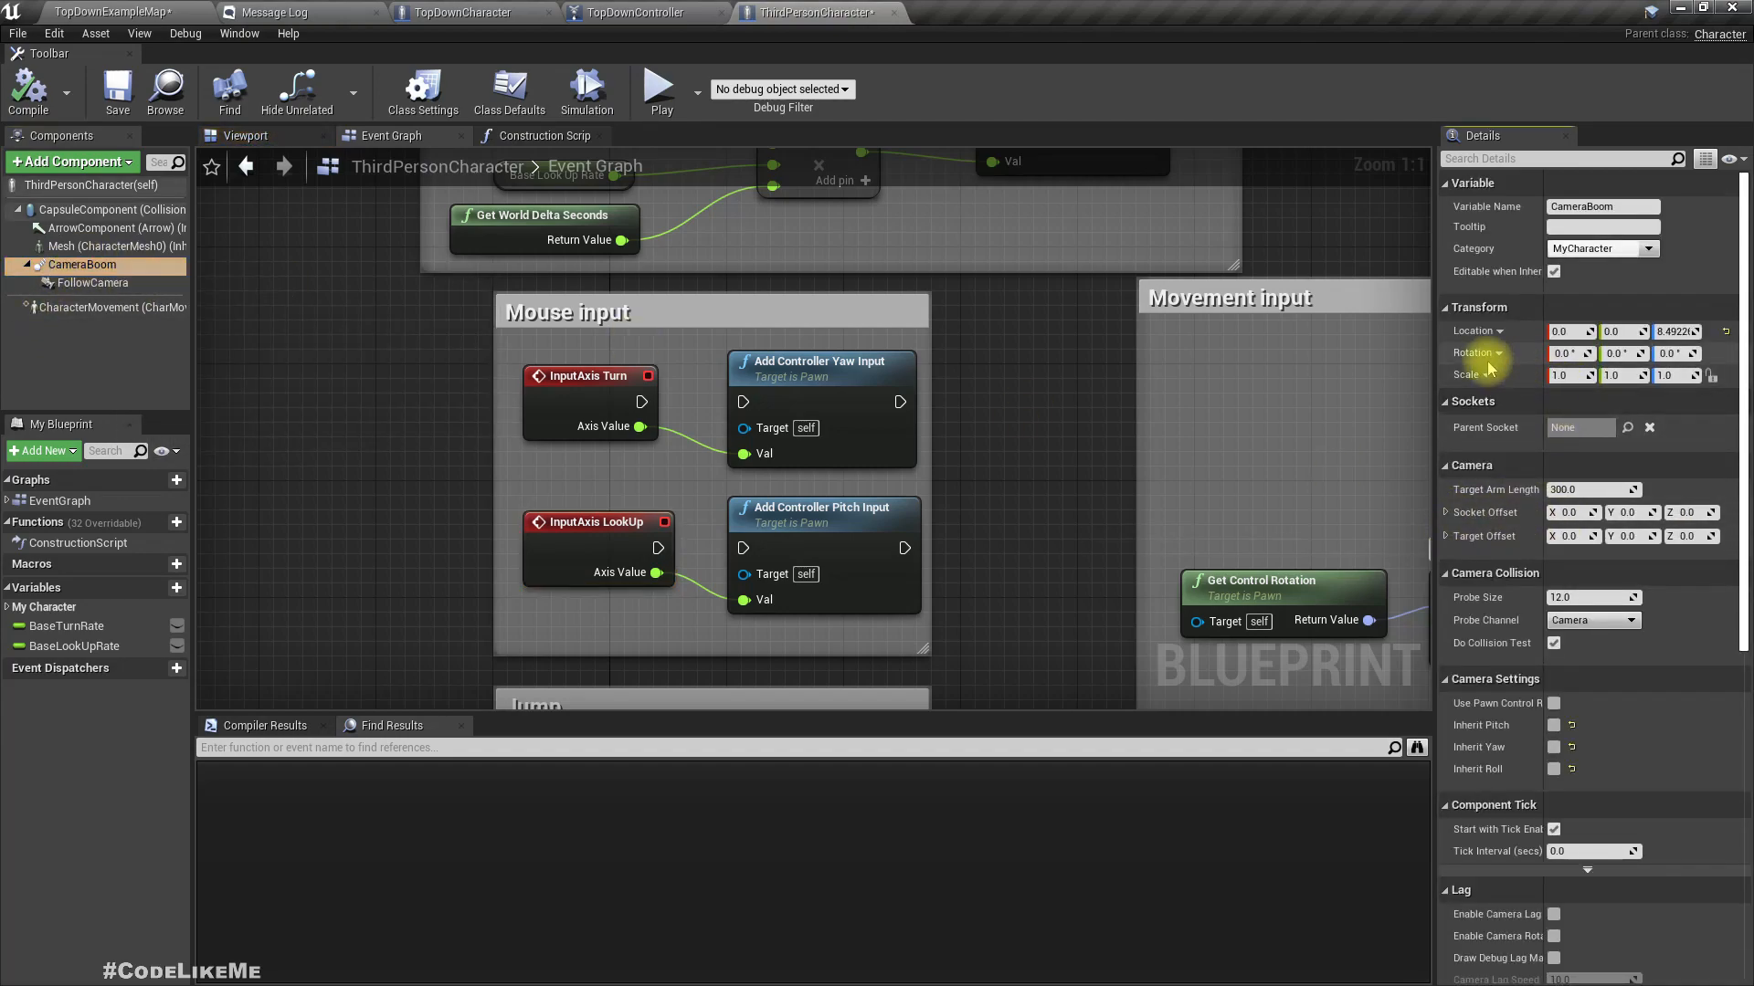
click(1485, 405)
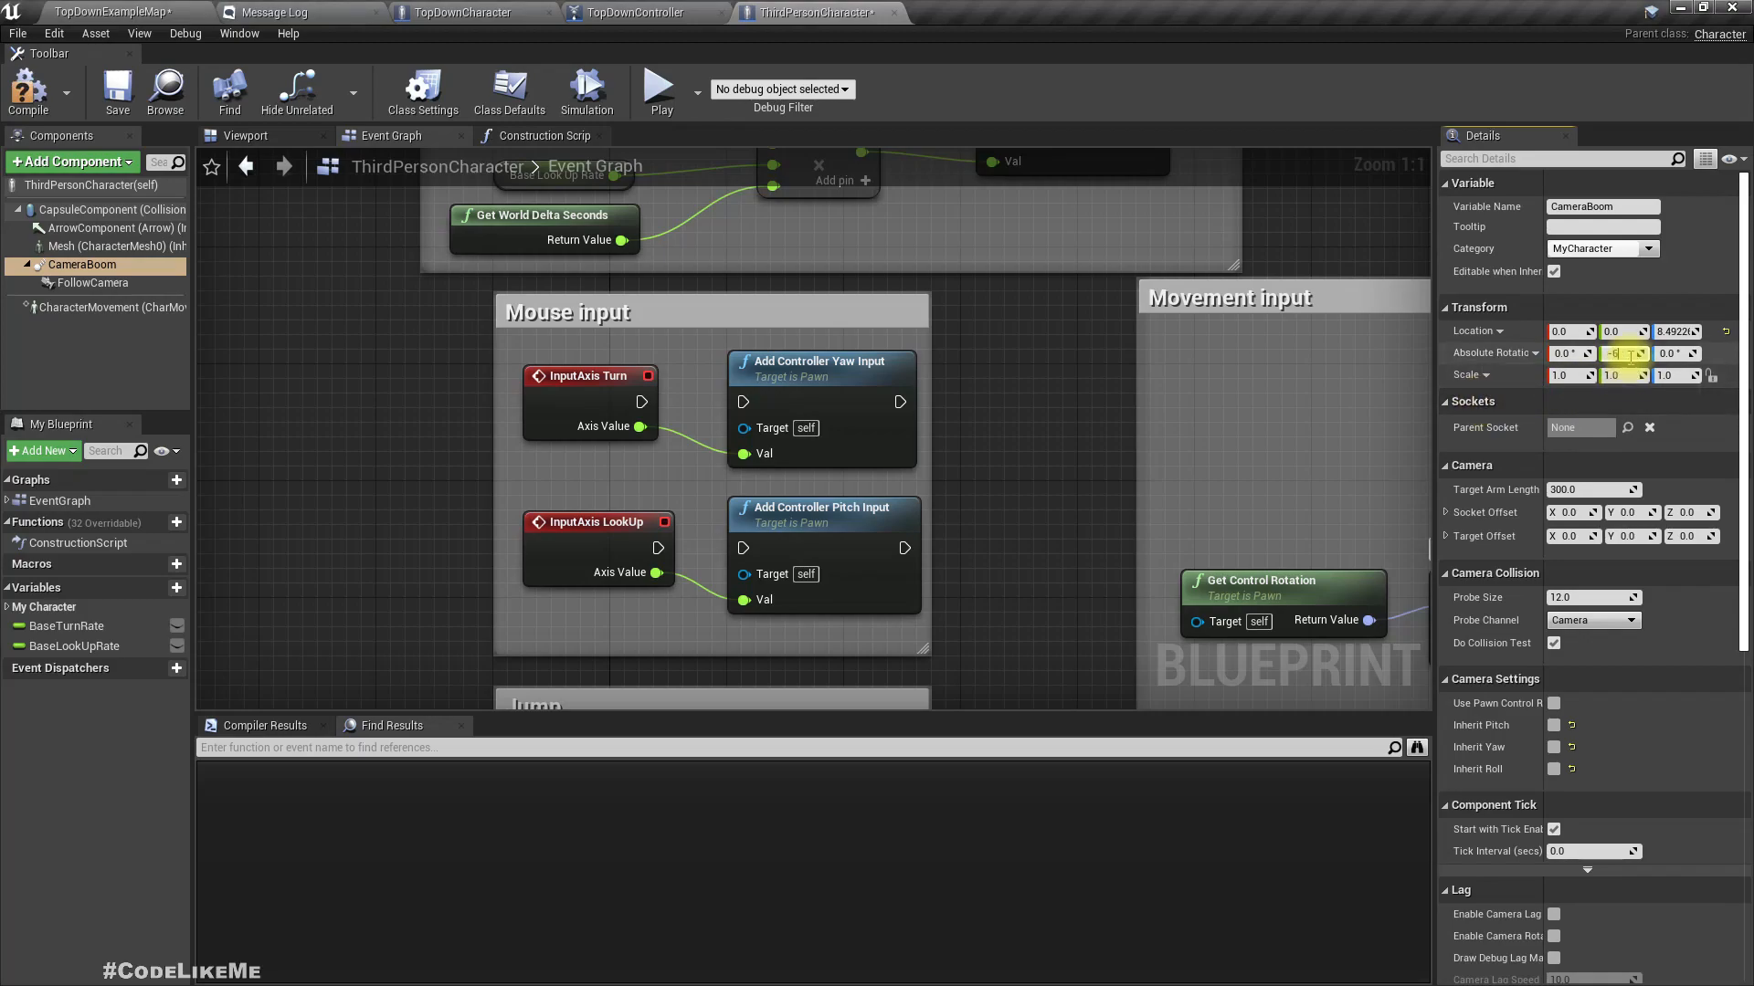
click(246, 135)
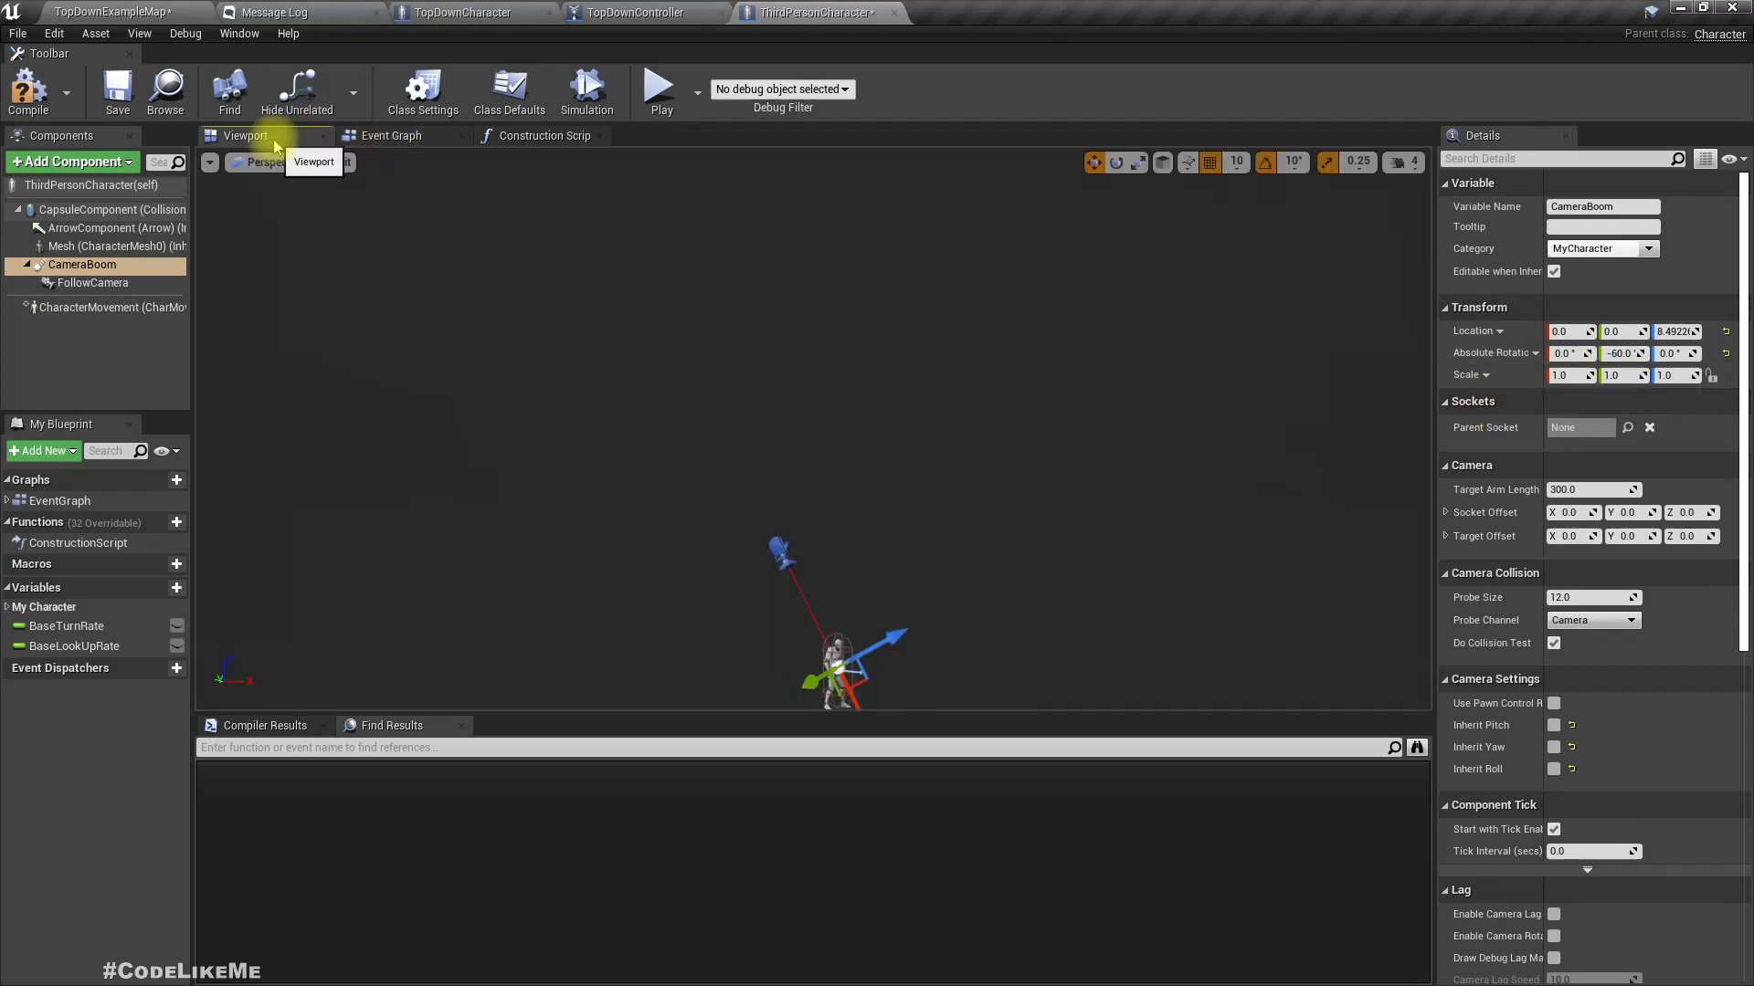
click(511, 12)
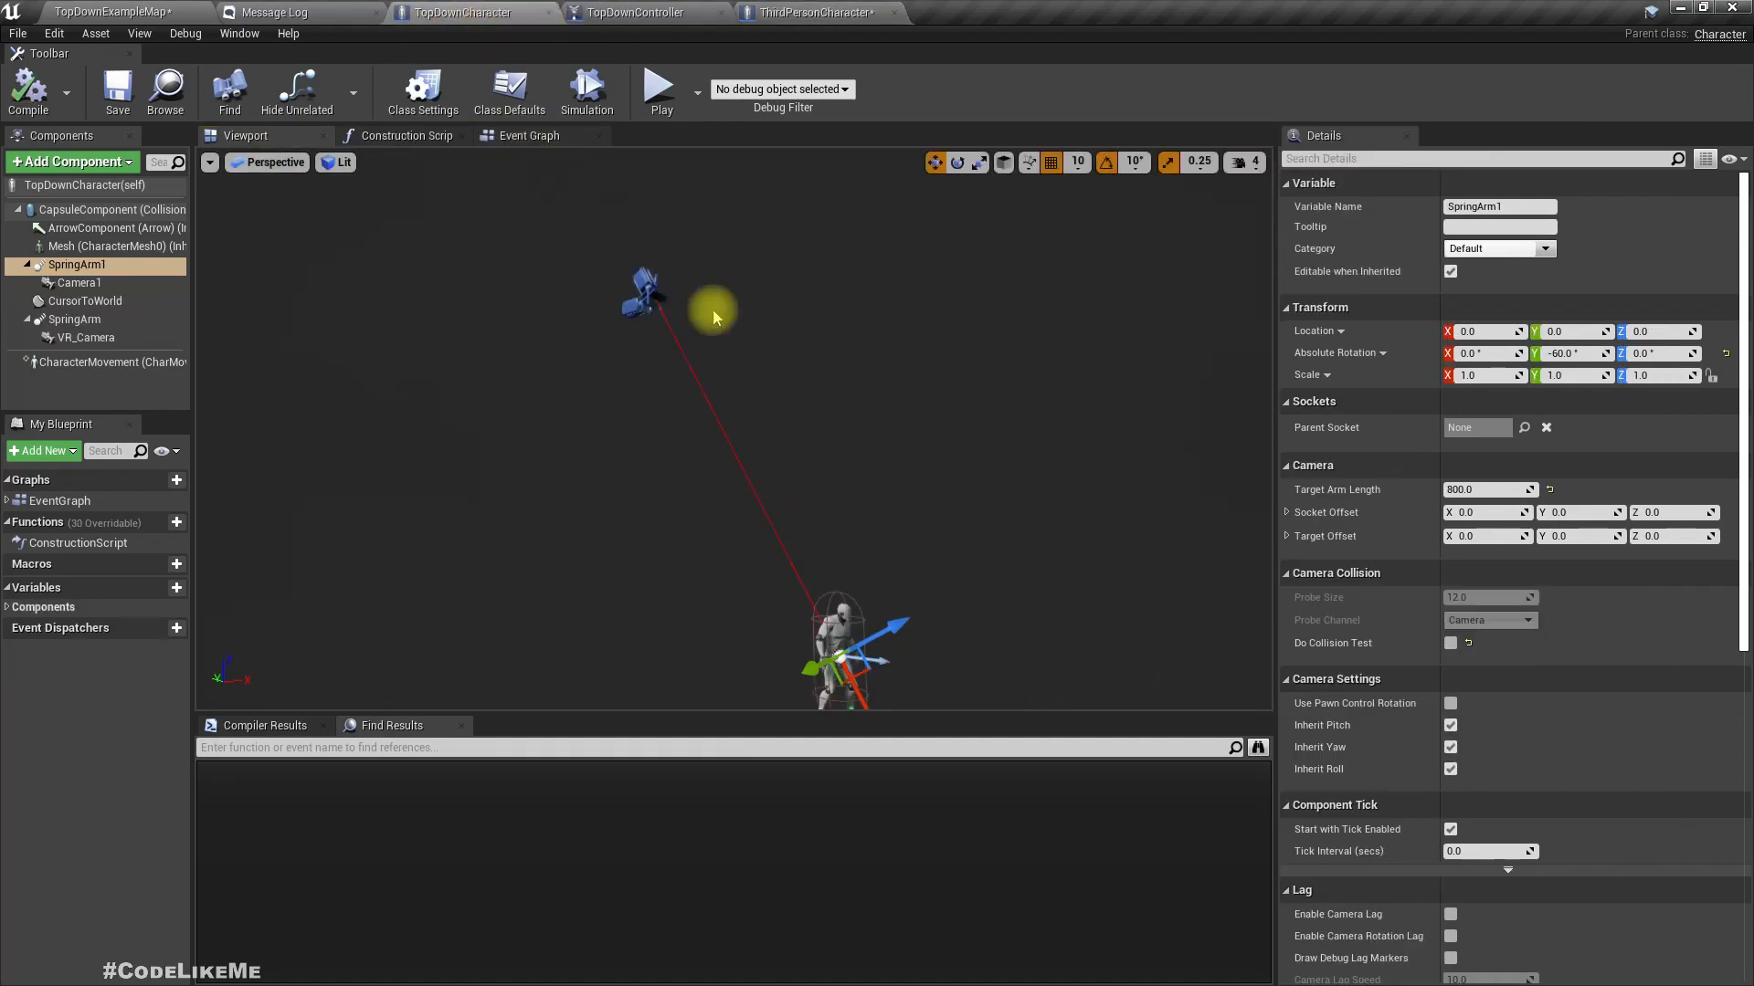
click(804, 9)
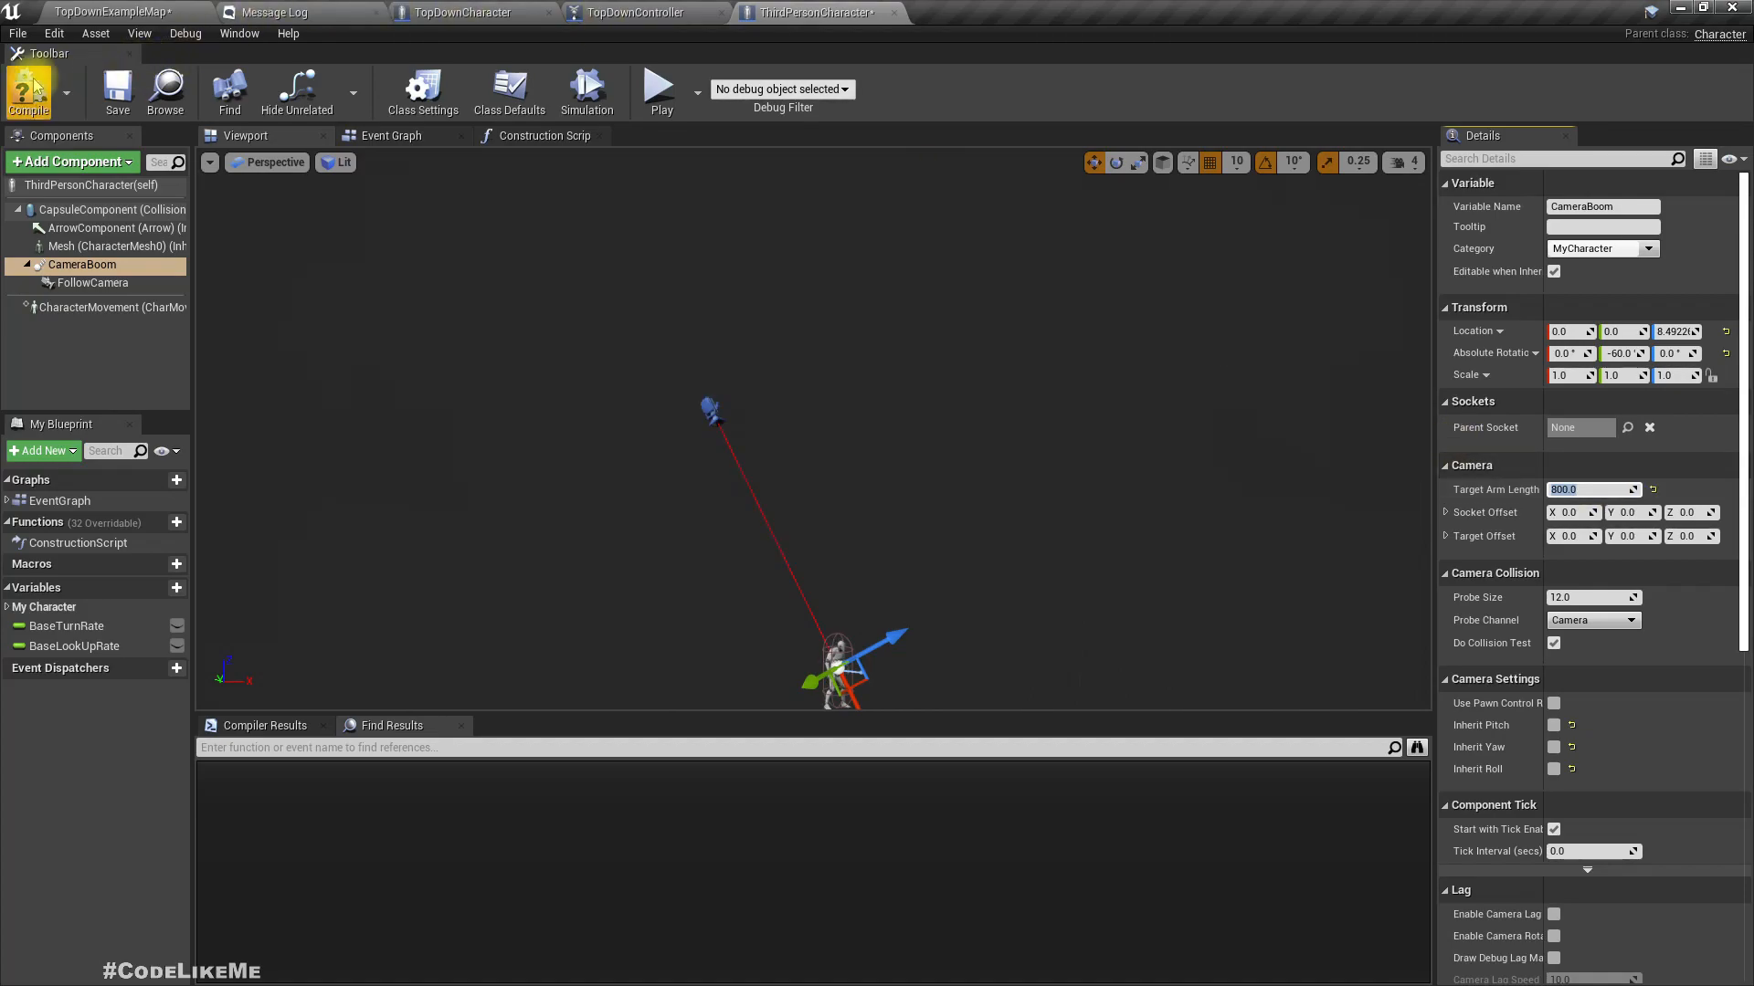
- Play TopDownExampleMap, run the character around in windowed and full-screen view to test the top-down camera, and stop the session
click(55, 12)
click(1095, 69)
click(967, 290)
key(w)
key(s)
key(a)
key(s)
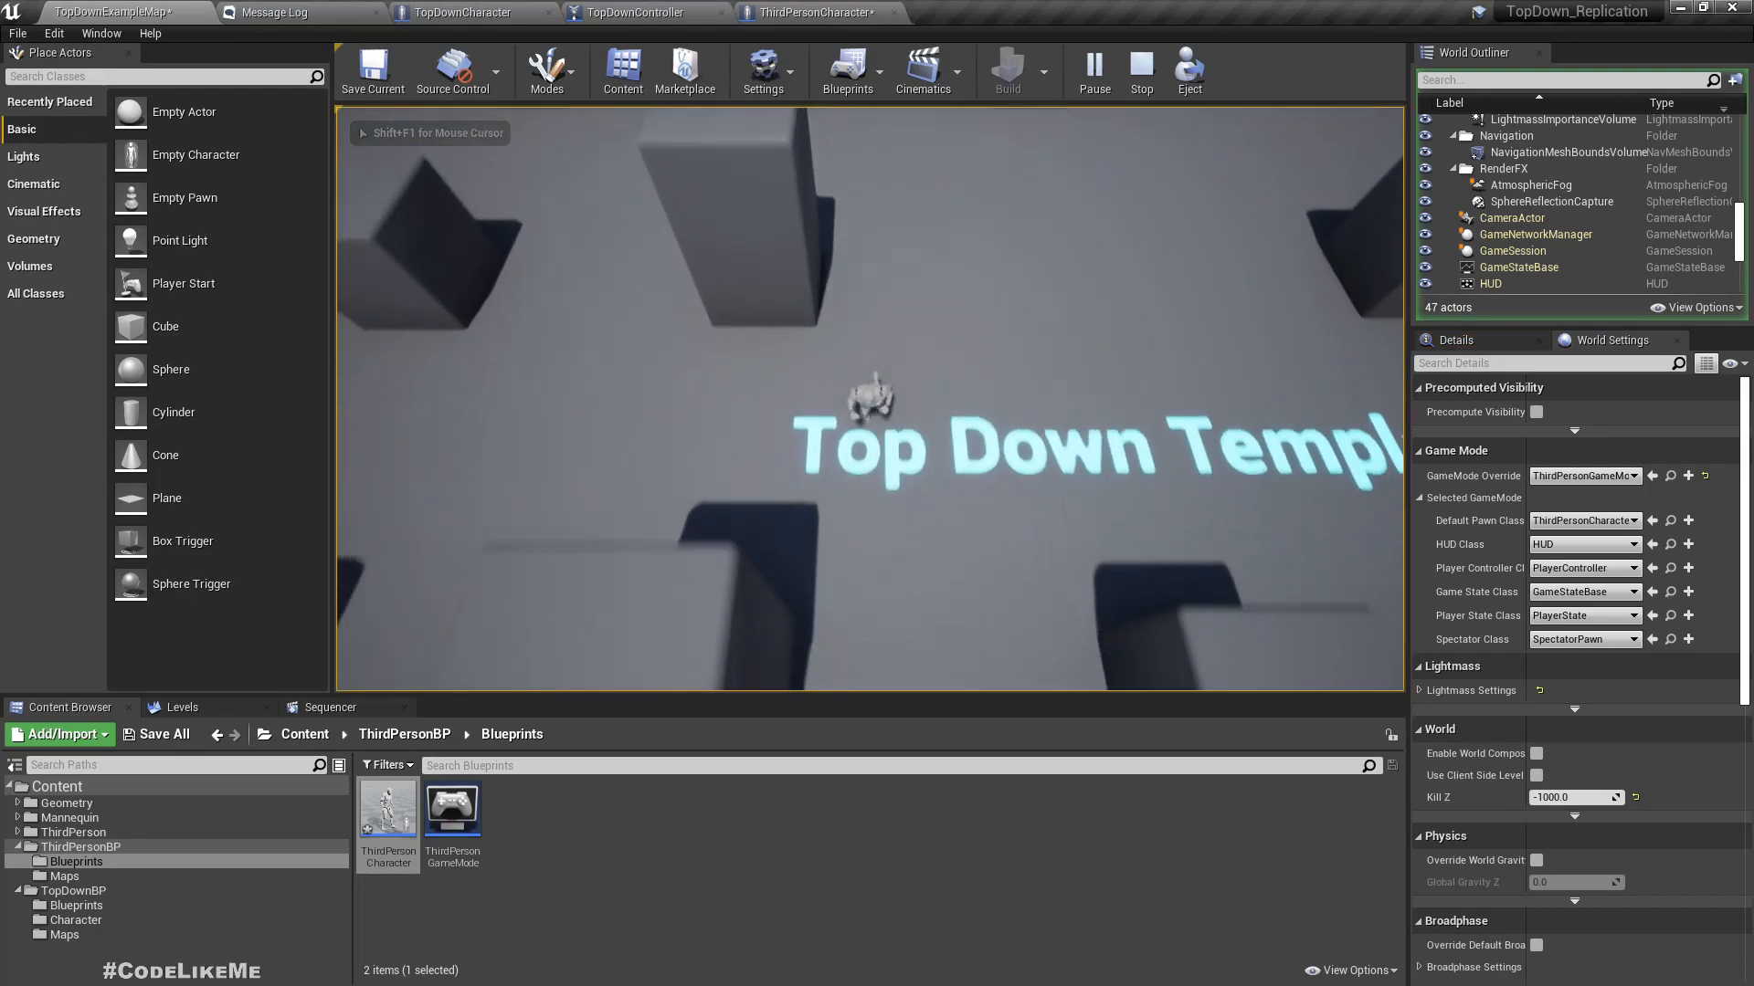
key(s)
key(F11)
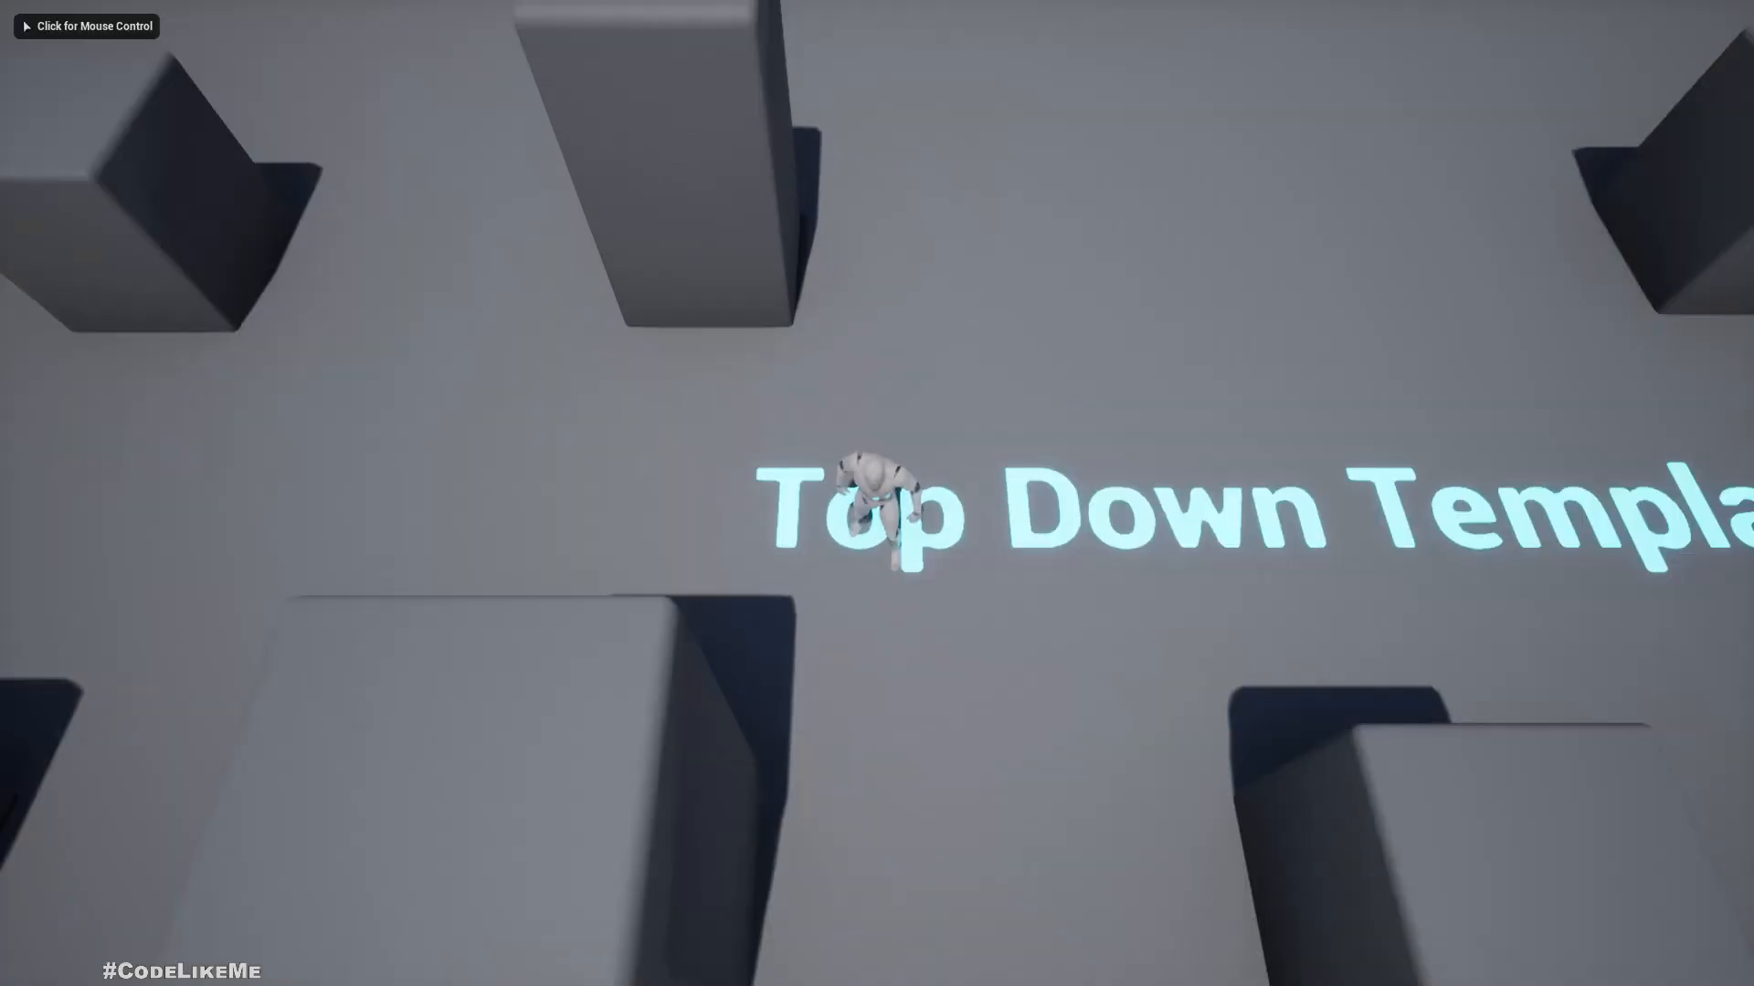
key(d)
key(w)
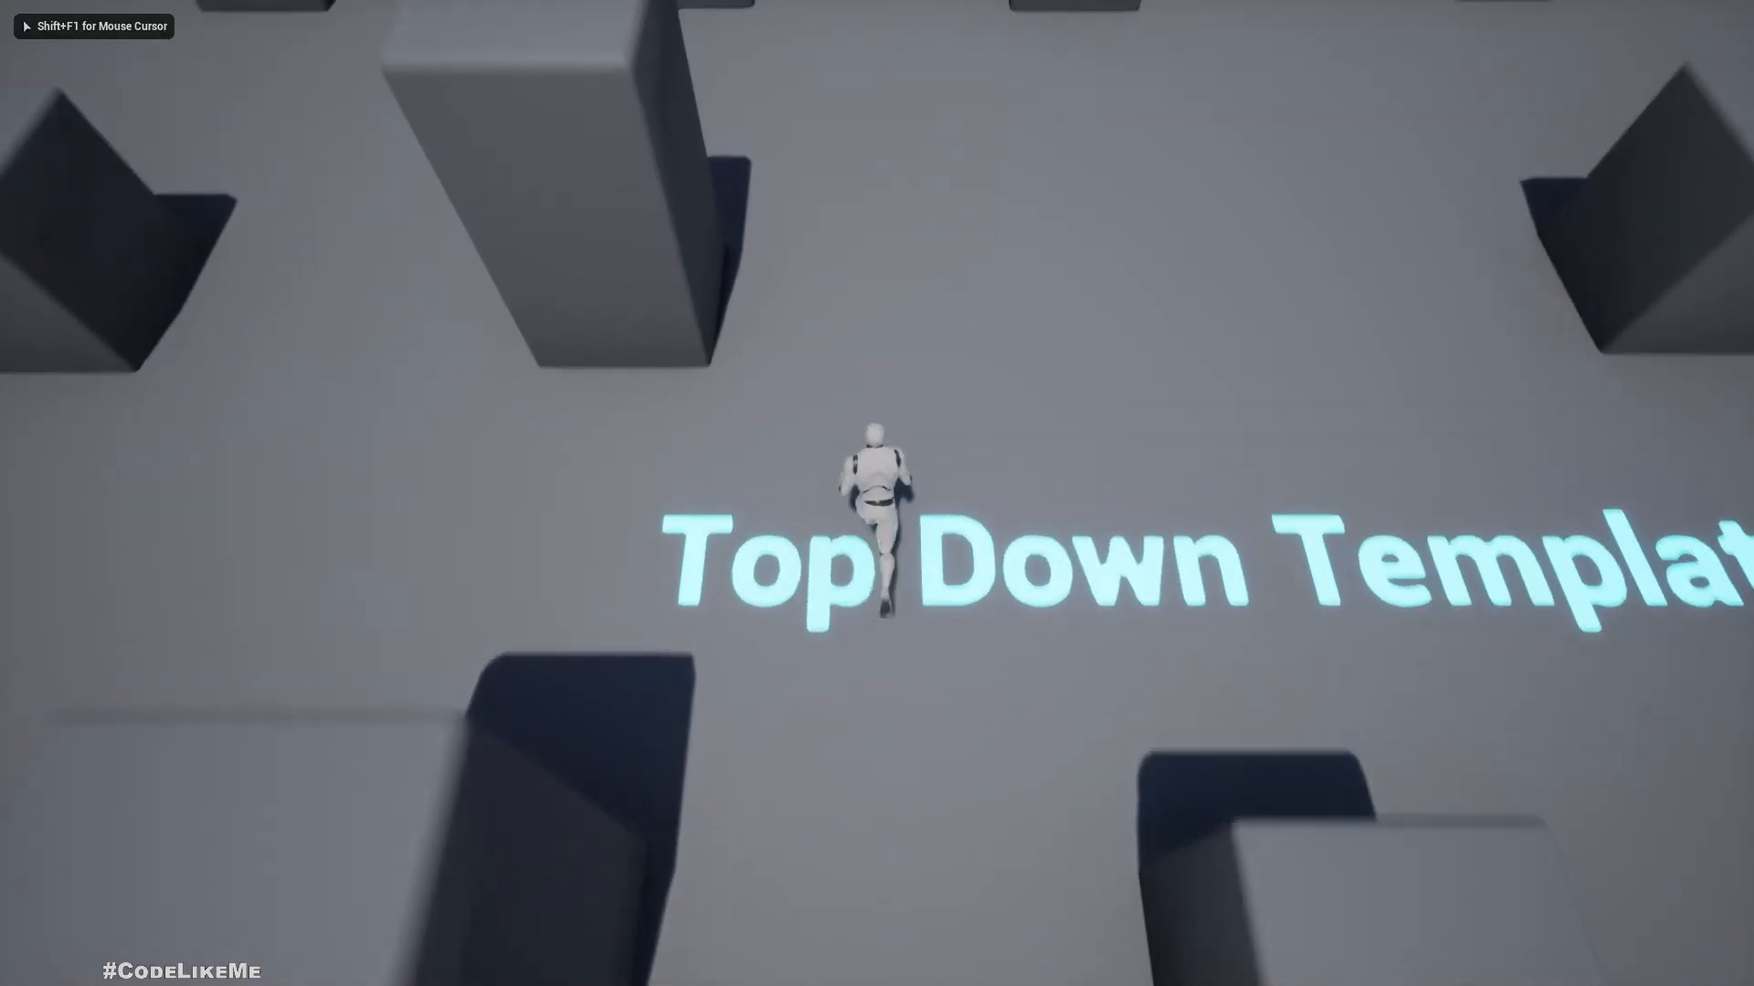
key(d)
key(Escape)
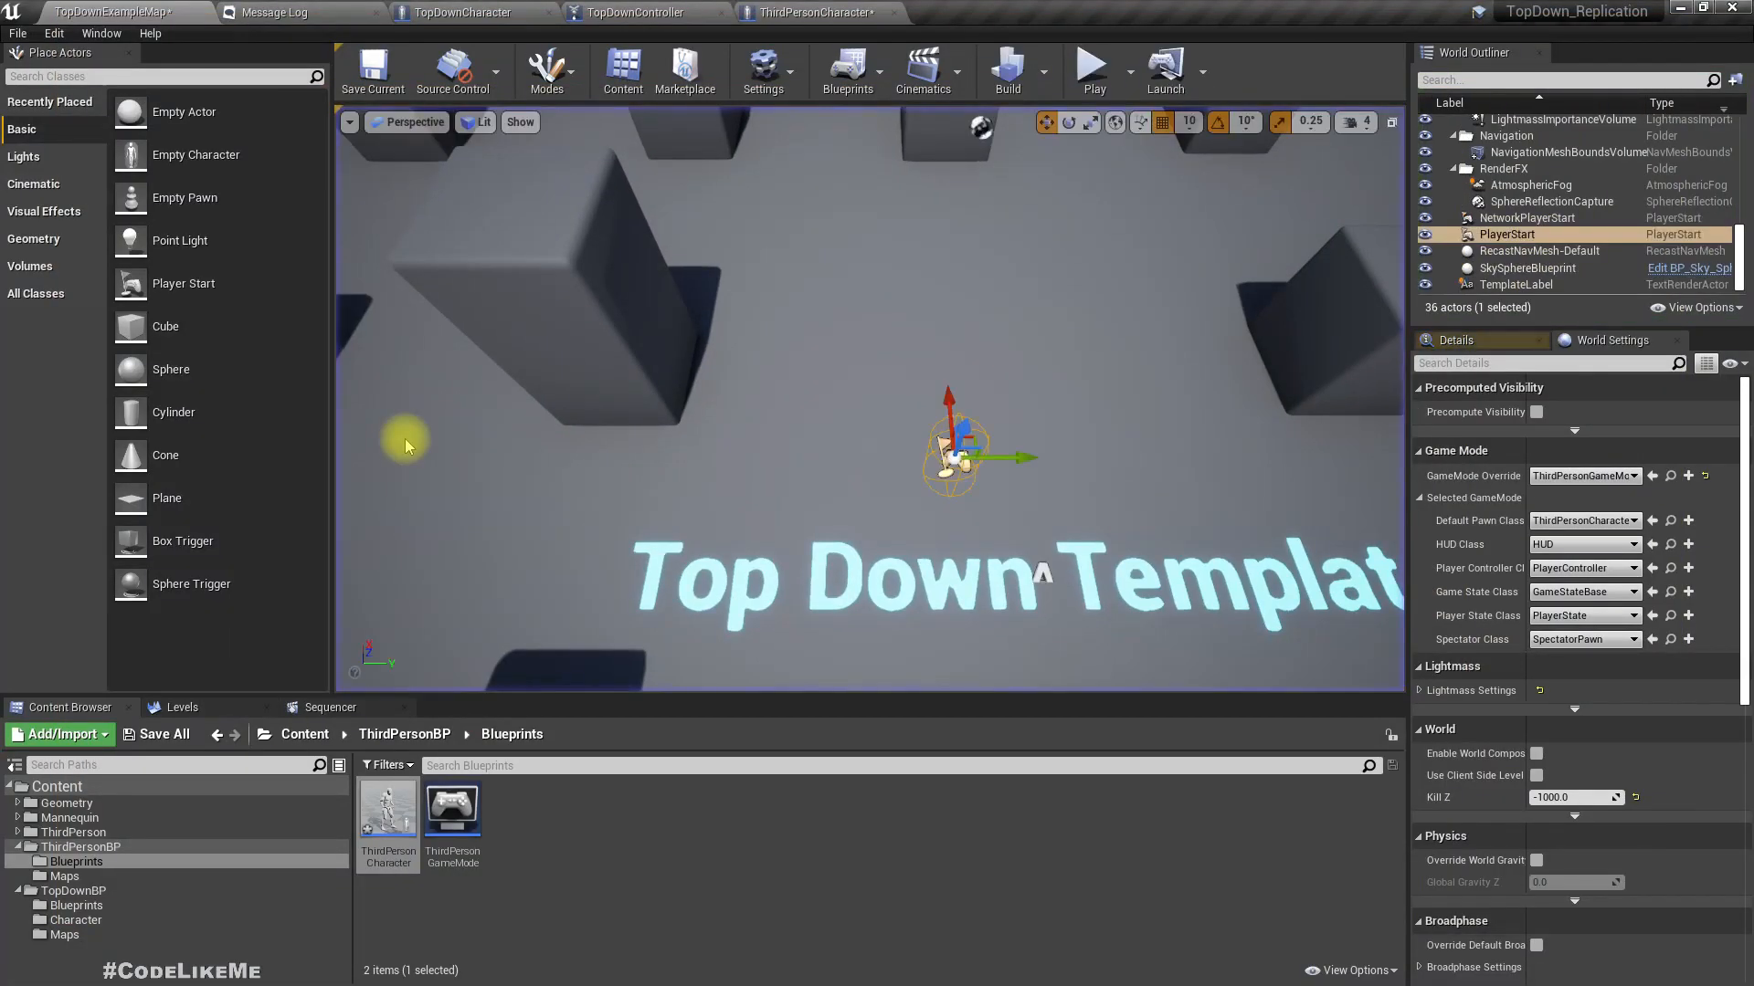
- Examine the nodes of TopDownController's Move to Hit Location function, from its entry node to Simple Move to Location
right_drag(674, 465, 837, 474)
key(s)
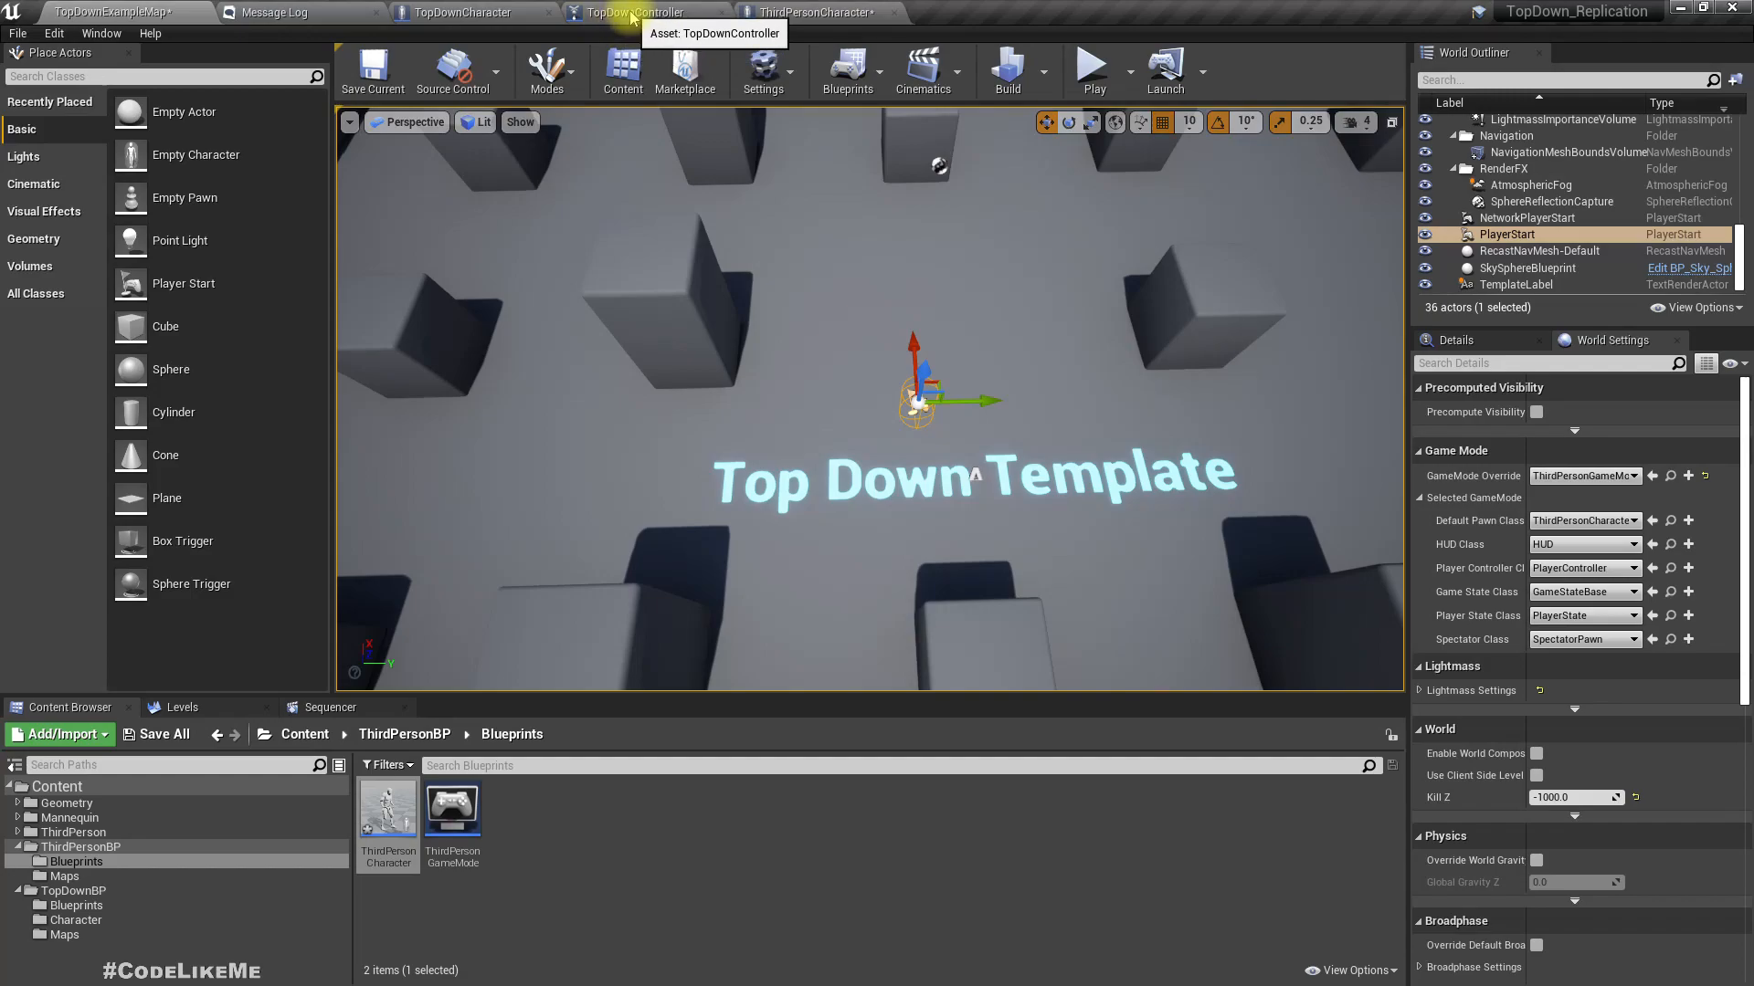
click(447, 9)
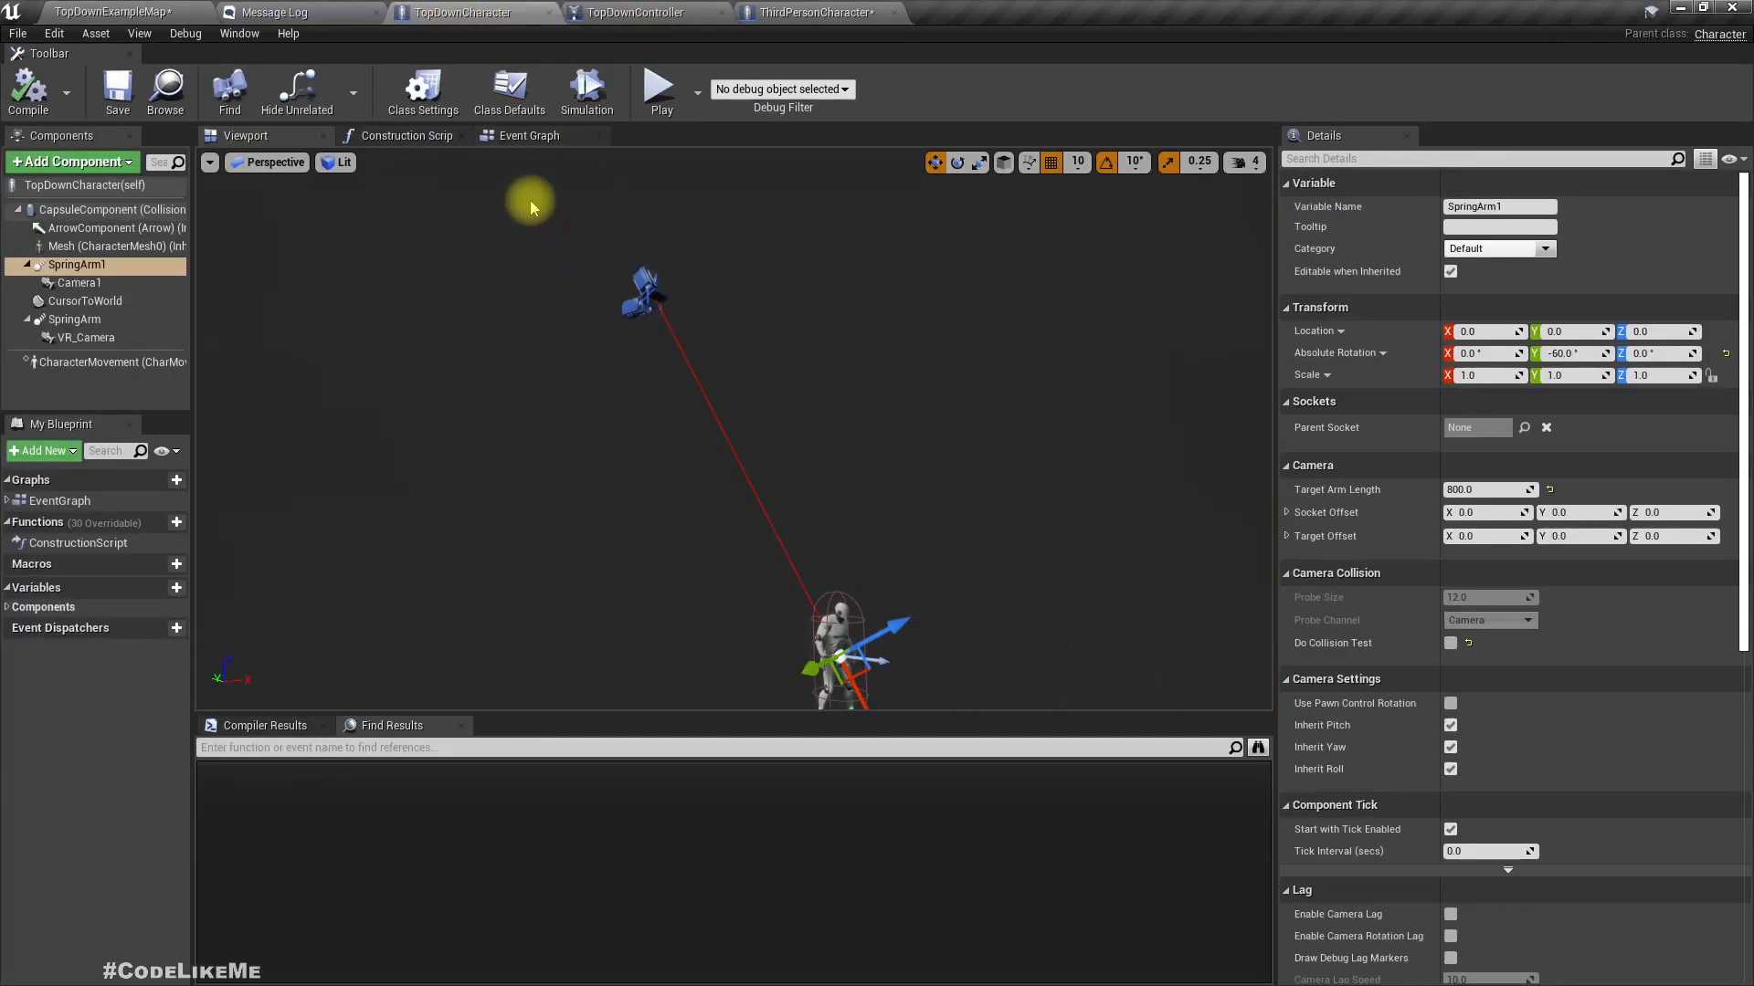
click(659, 11)
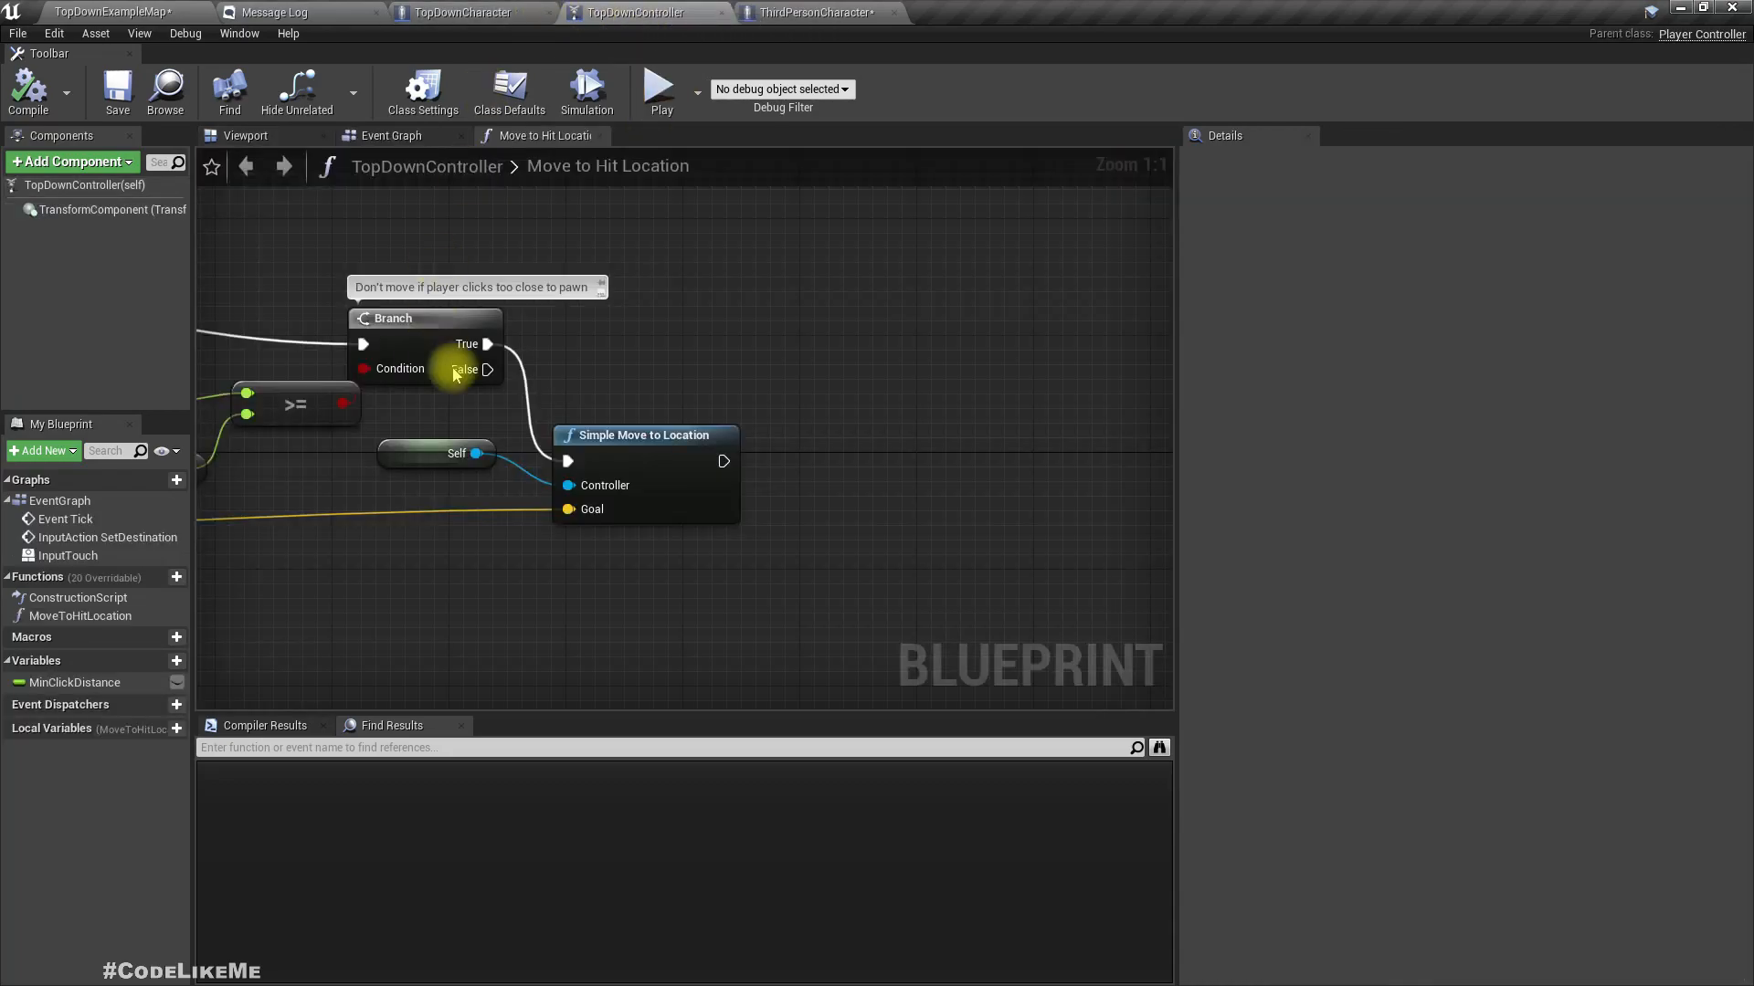
scroll(485, 486, down, 2)
scroll(265, 589, up, 2)
right_drag(265, 589, 1269, 615)
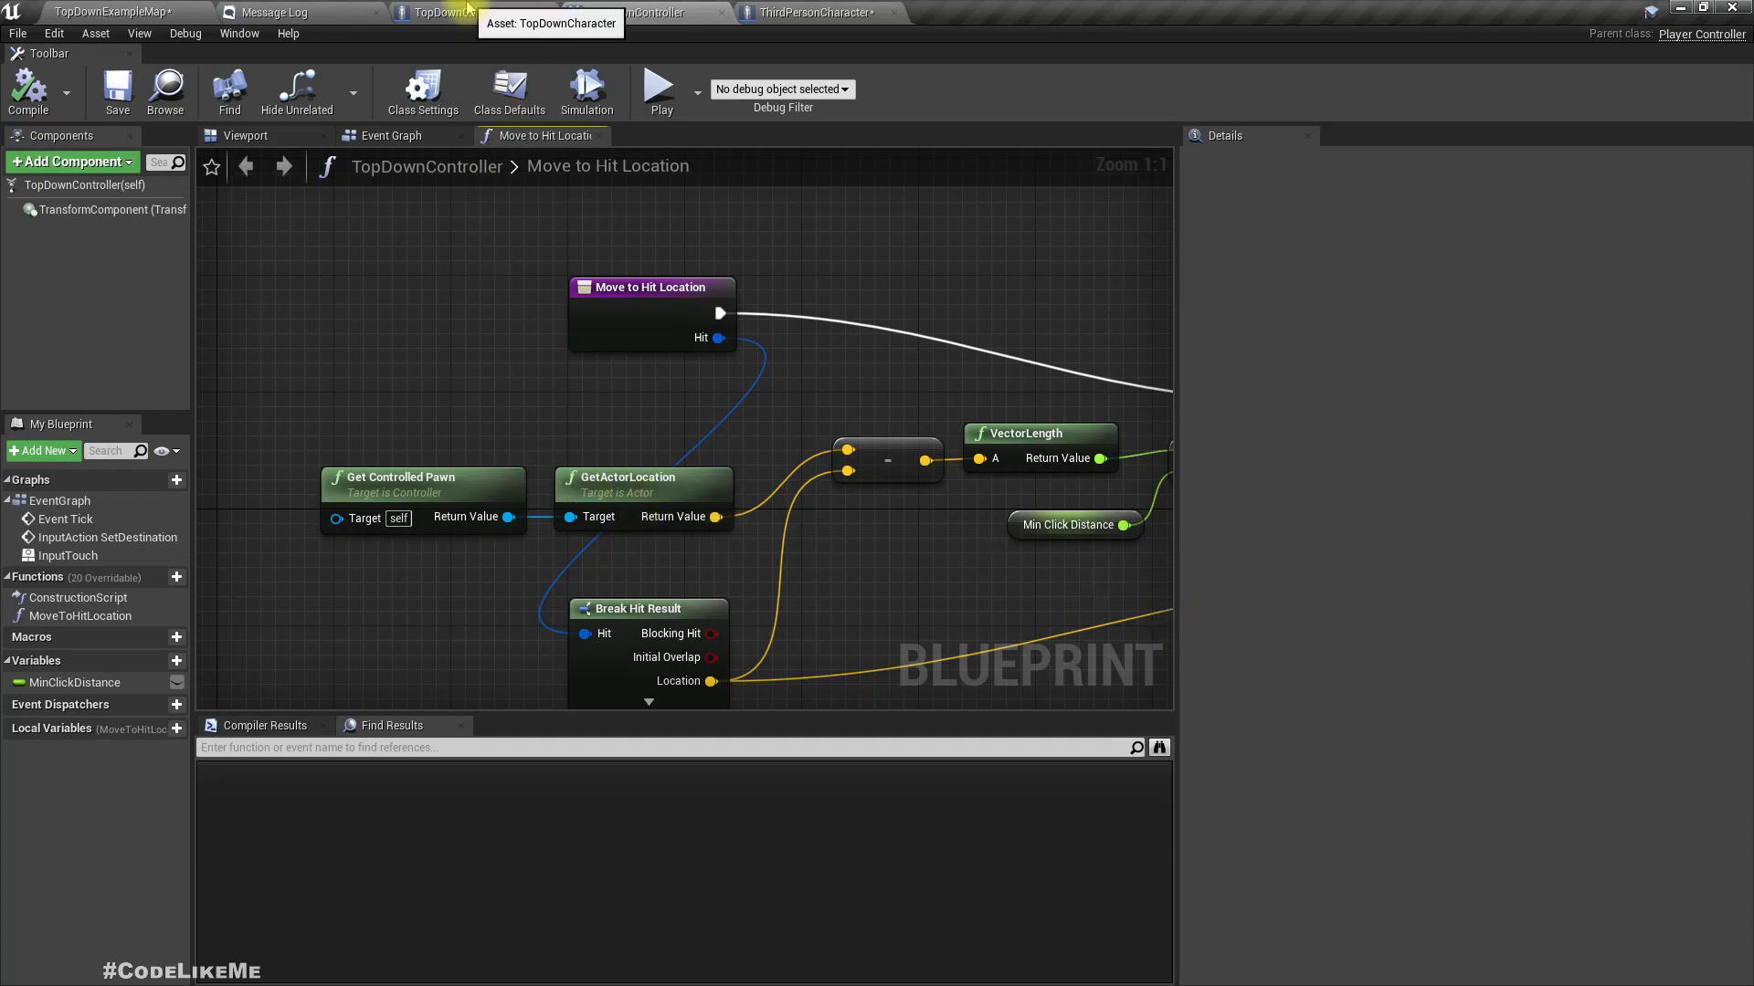
- Inspect the CursorToWorld decal component of TopDownCharacter in its viewport and its decal settings
click(501, 11)
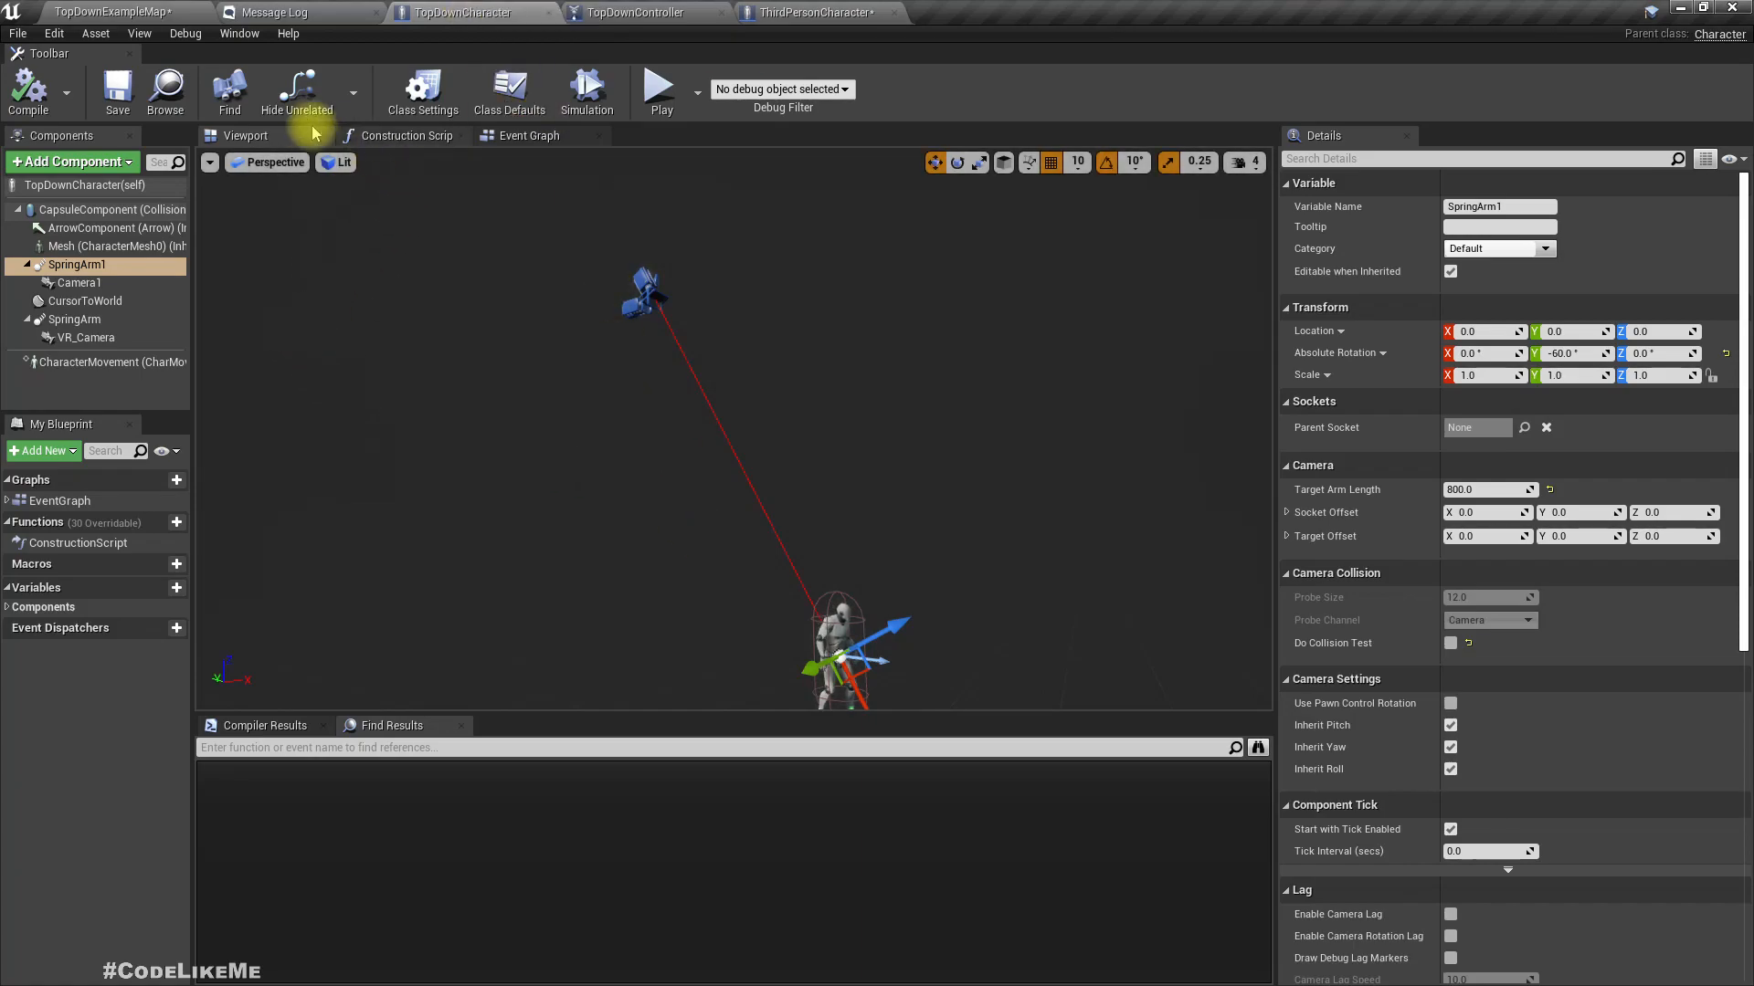
right_drag(521, 320, 566, 411)
key(w)
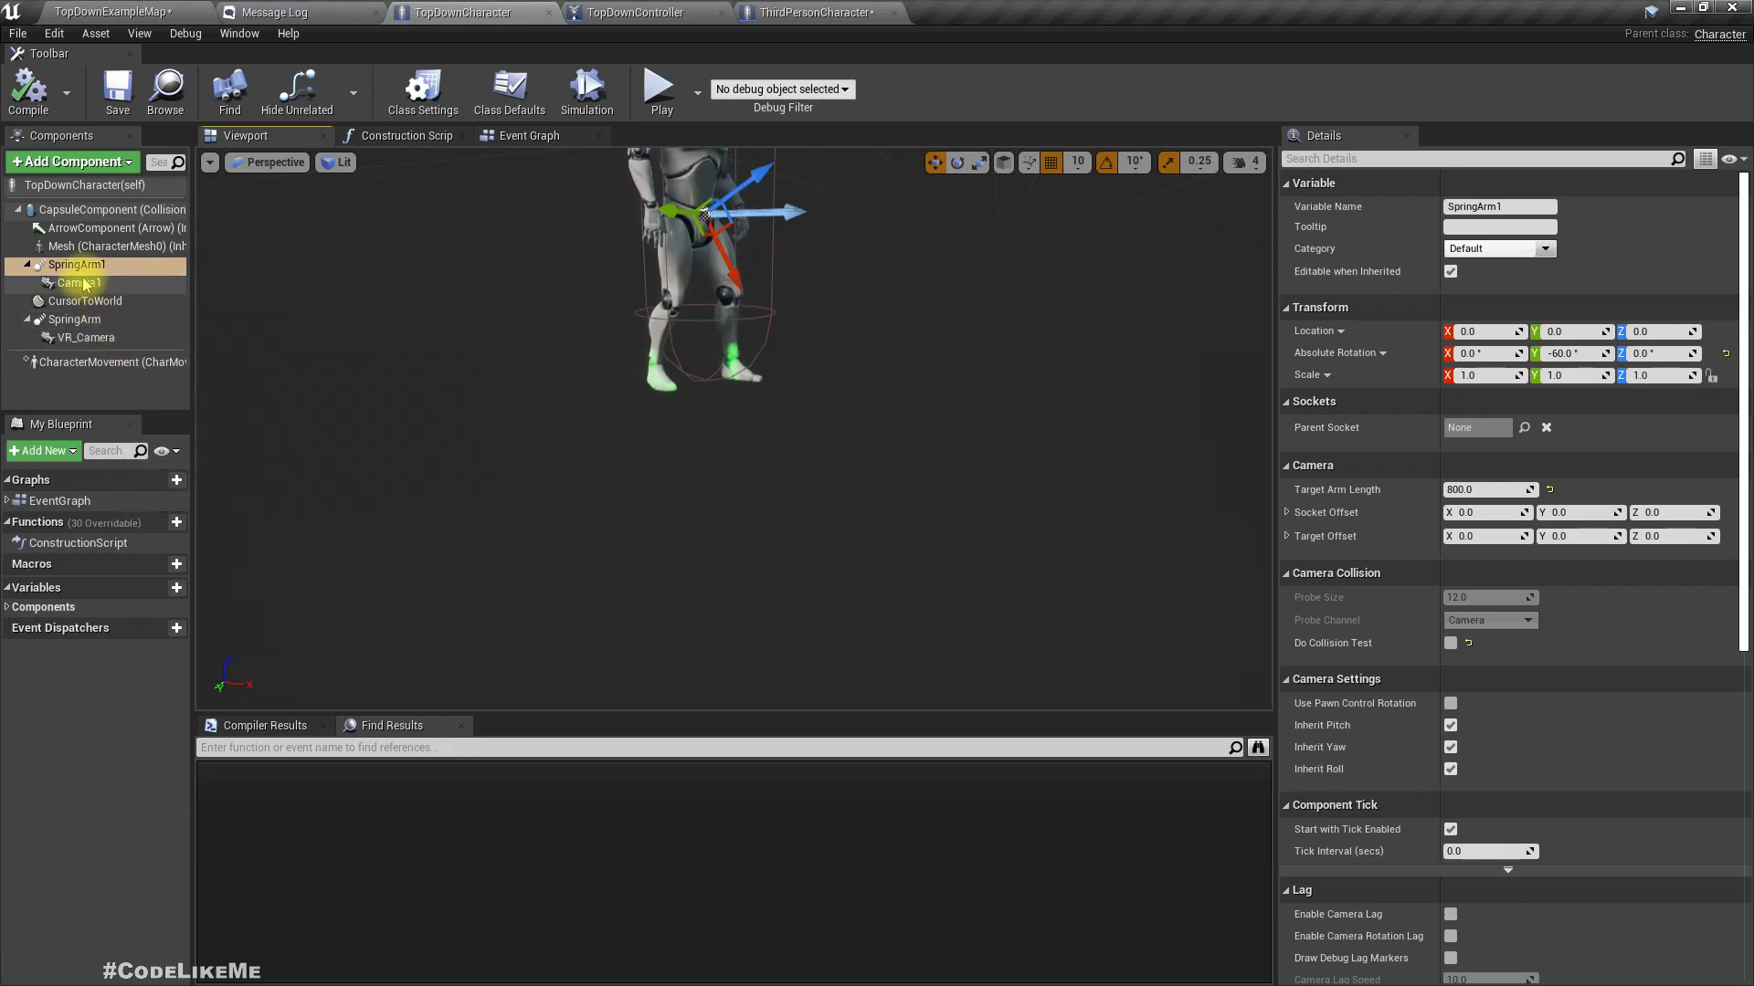
click(89, 307)
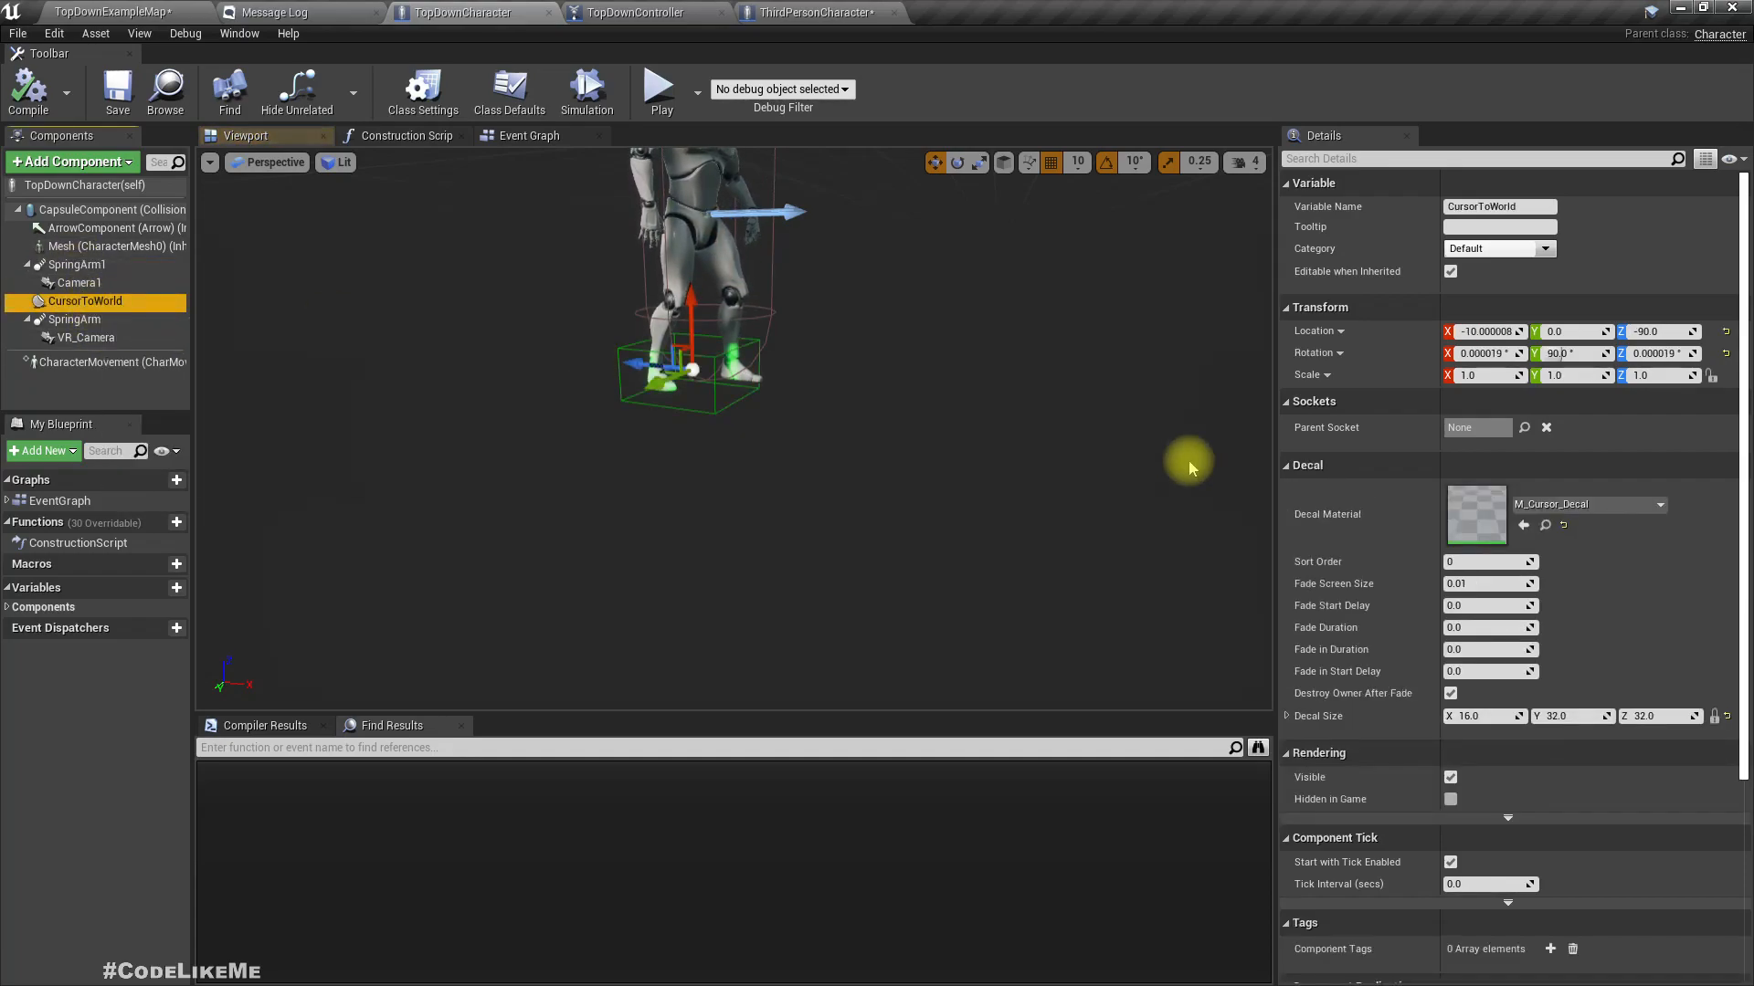
key(f)
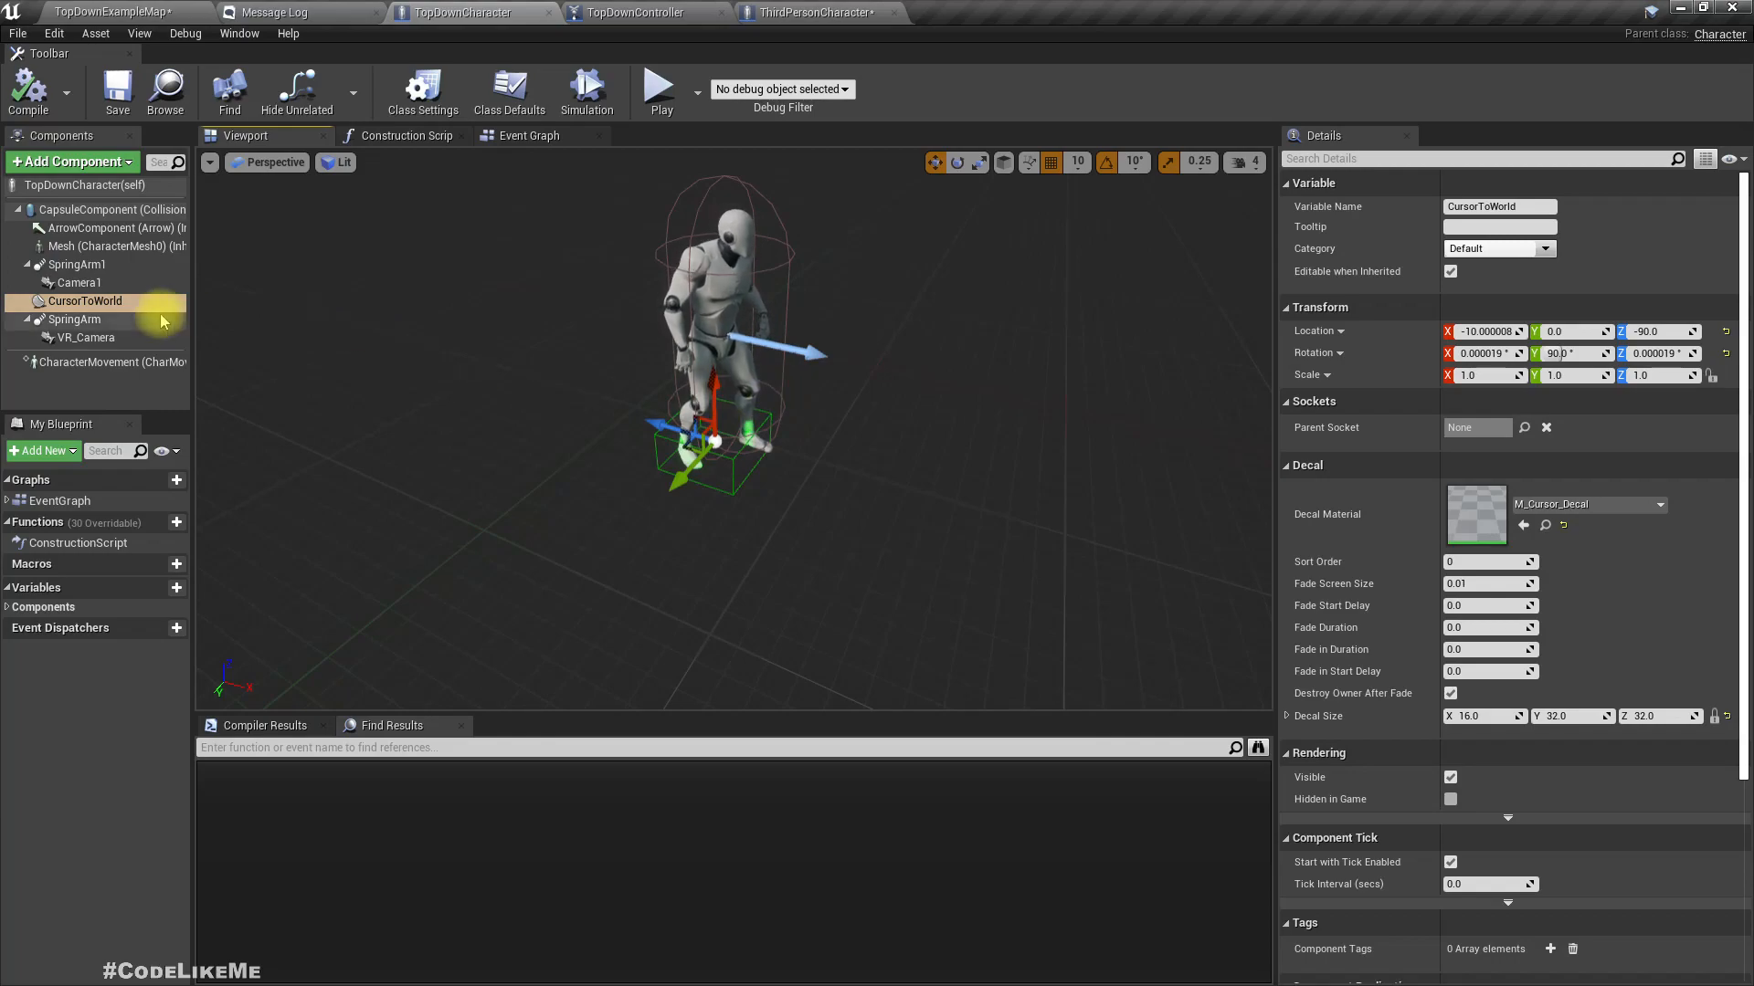
- Find the references to CursorToWorld in TopDownCharacter and examine the nodes that position it at the mouse
right_click(88, 302)
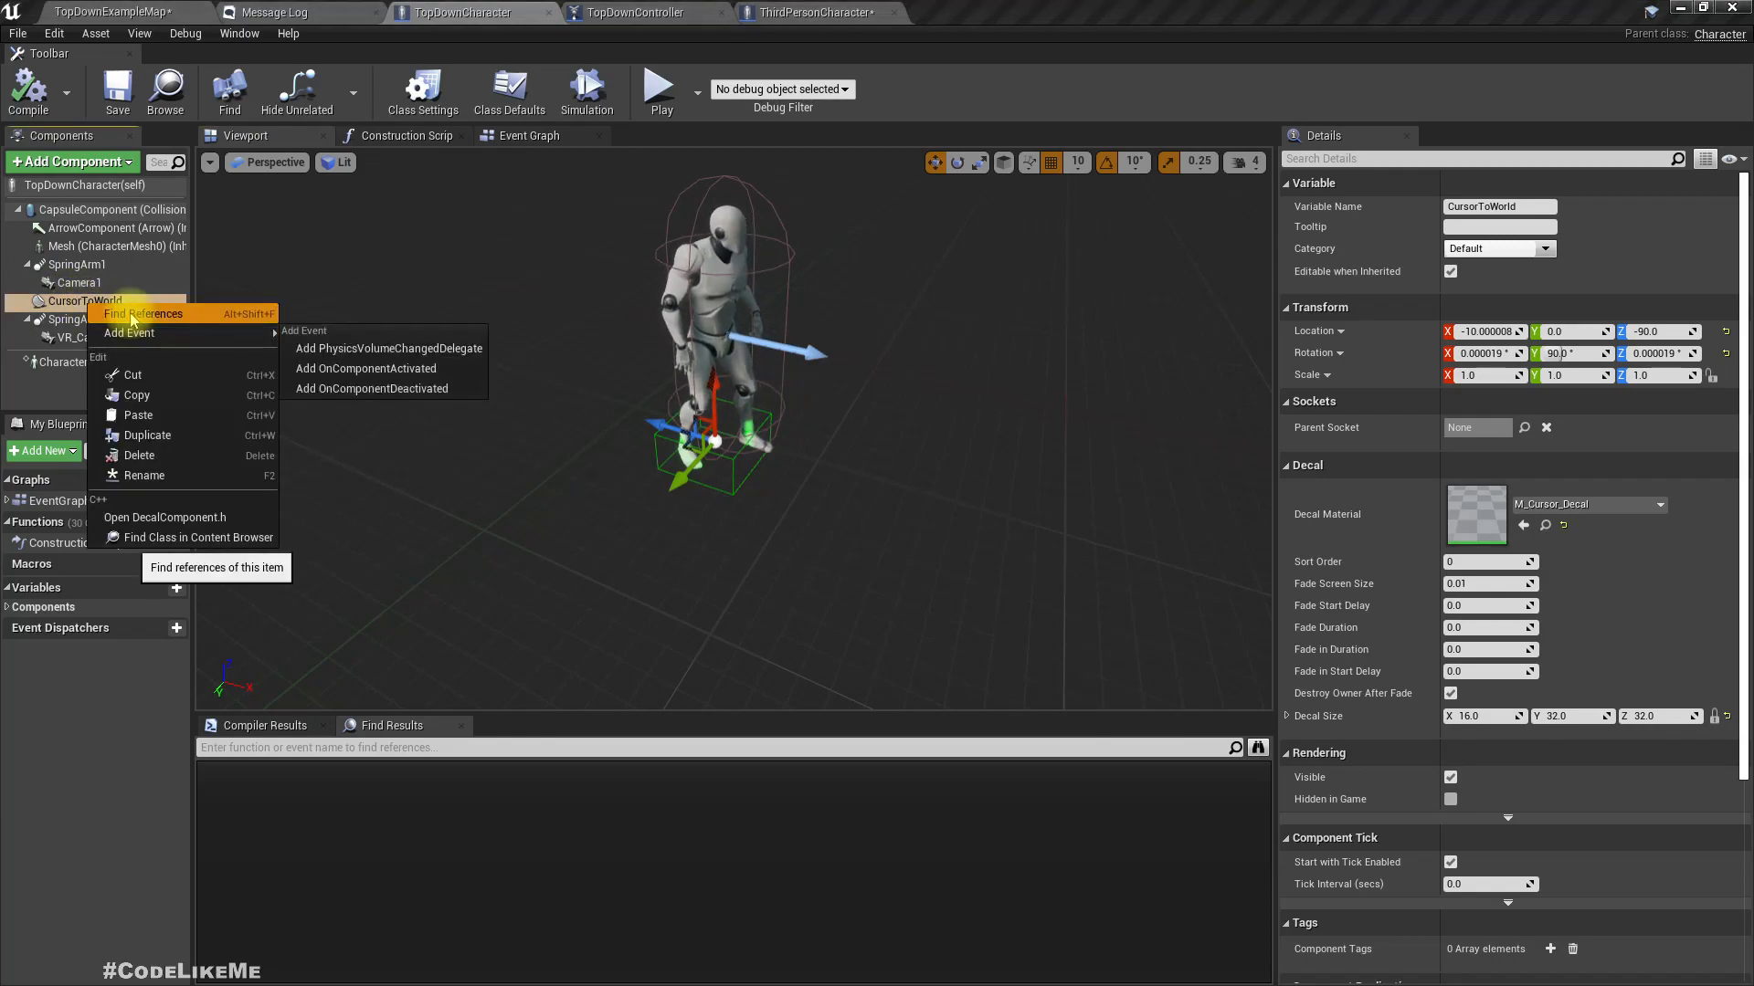
click(142, 313)
click(266, 783)
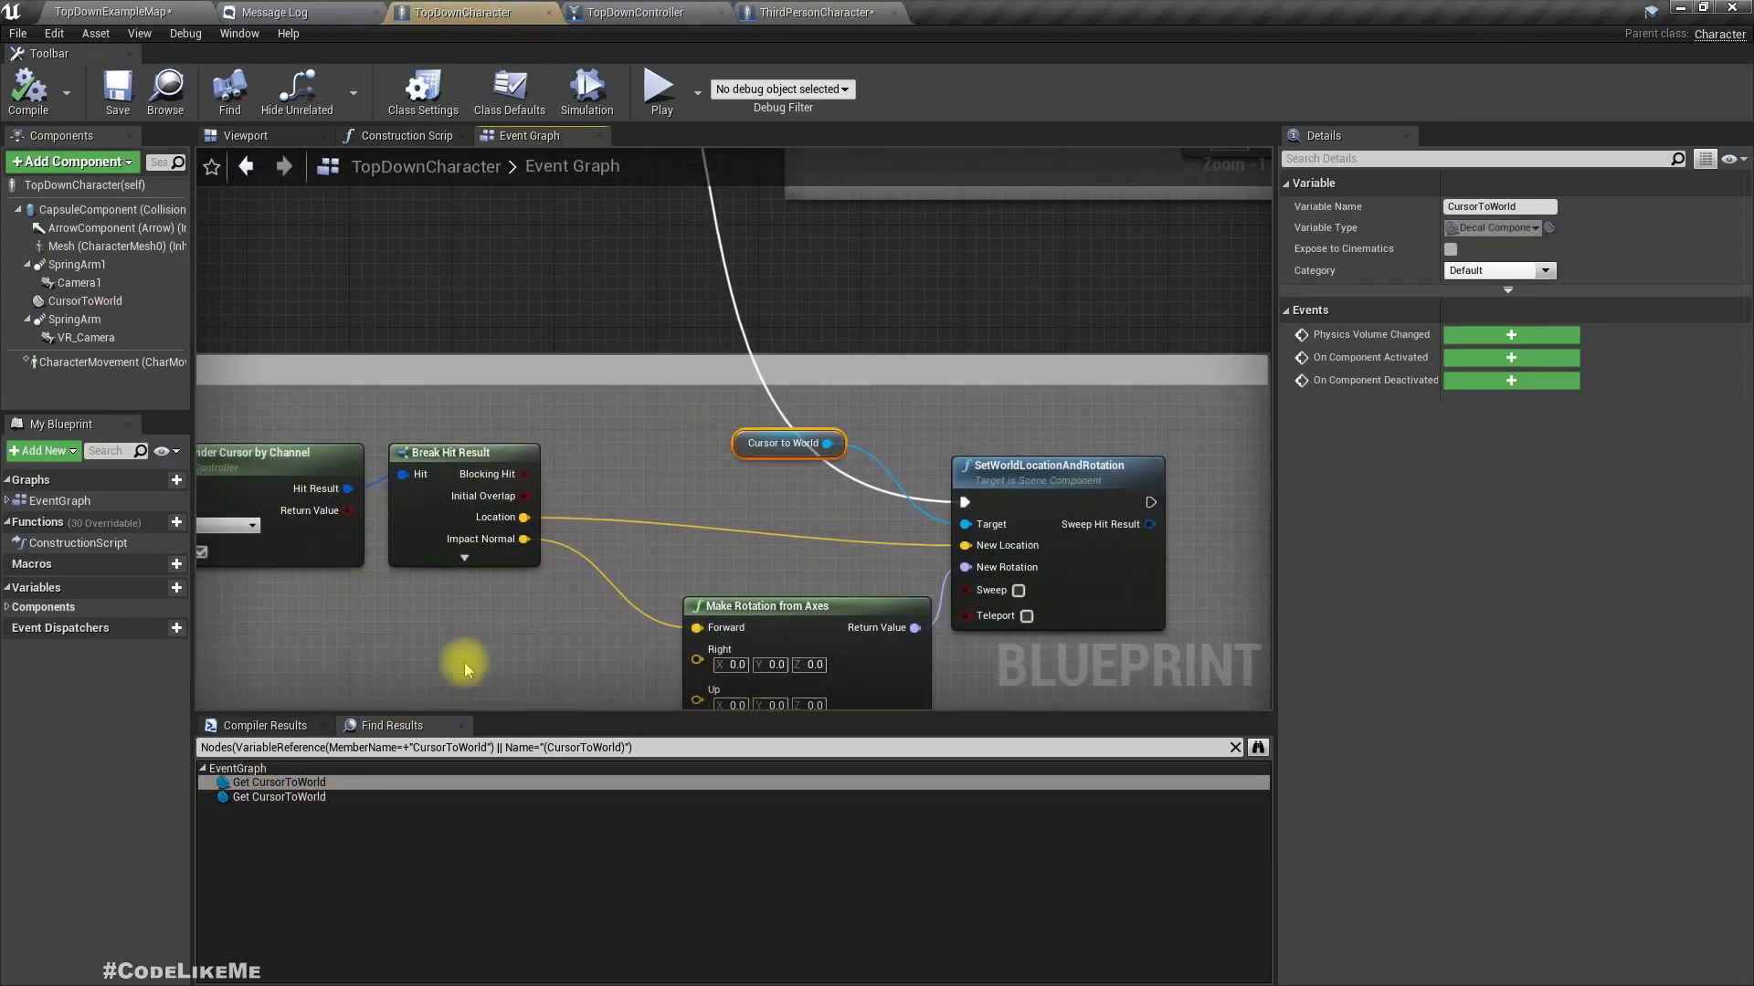
scroll(716, 512, down, 4)
right_drag(570, 394, 634, 274)
scroll(646, 403, up, 3)
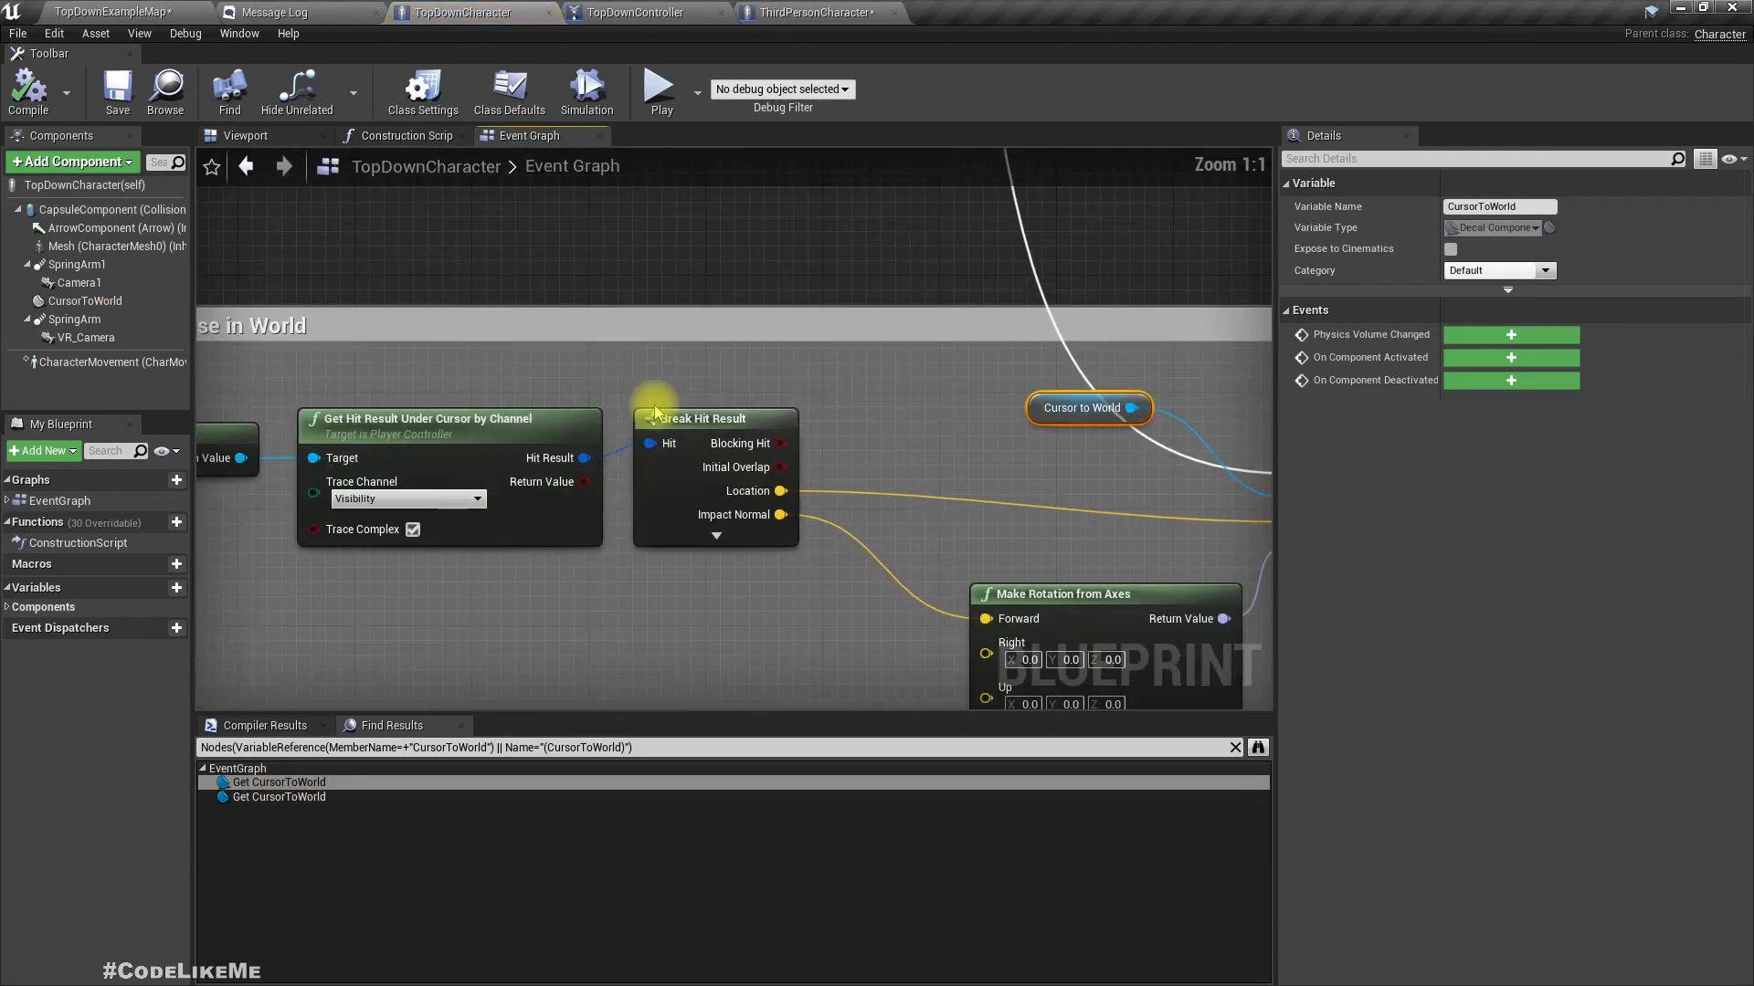
scroll(656, 413, down, 1)
scroll(656, 413, down, 3)
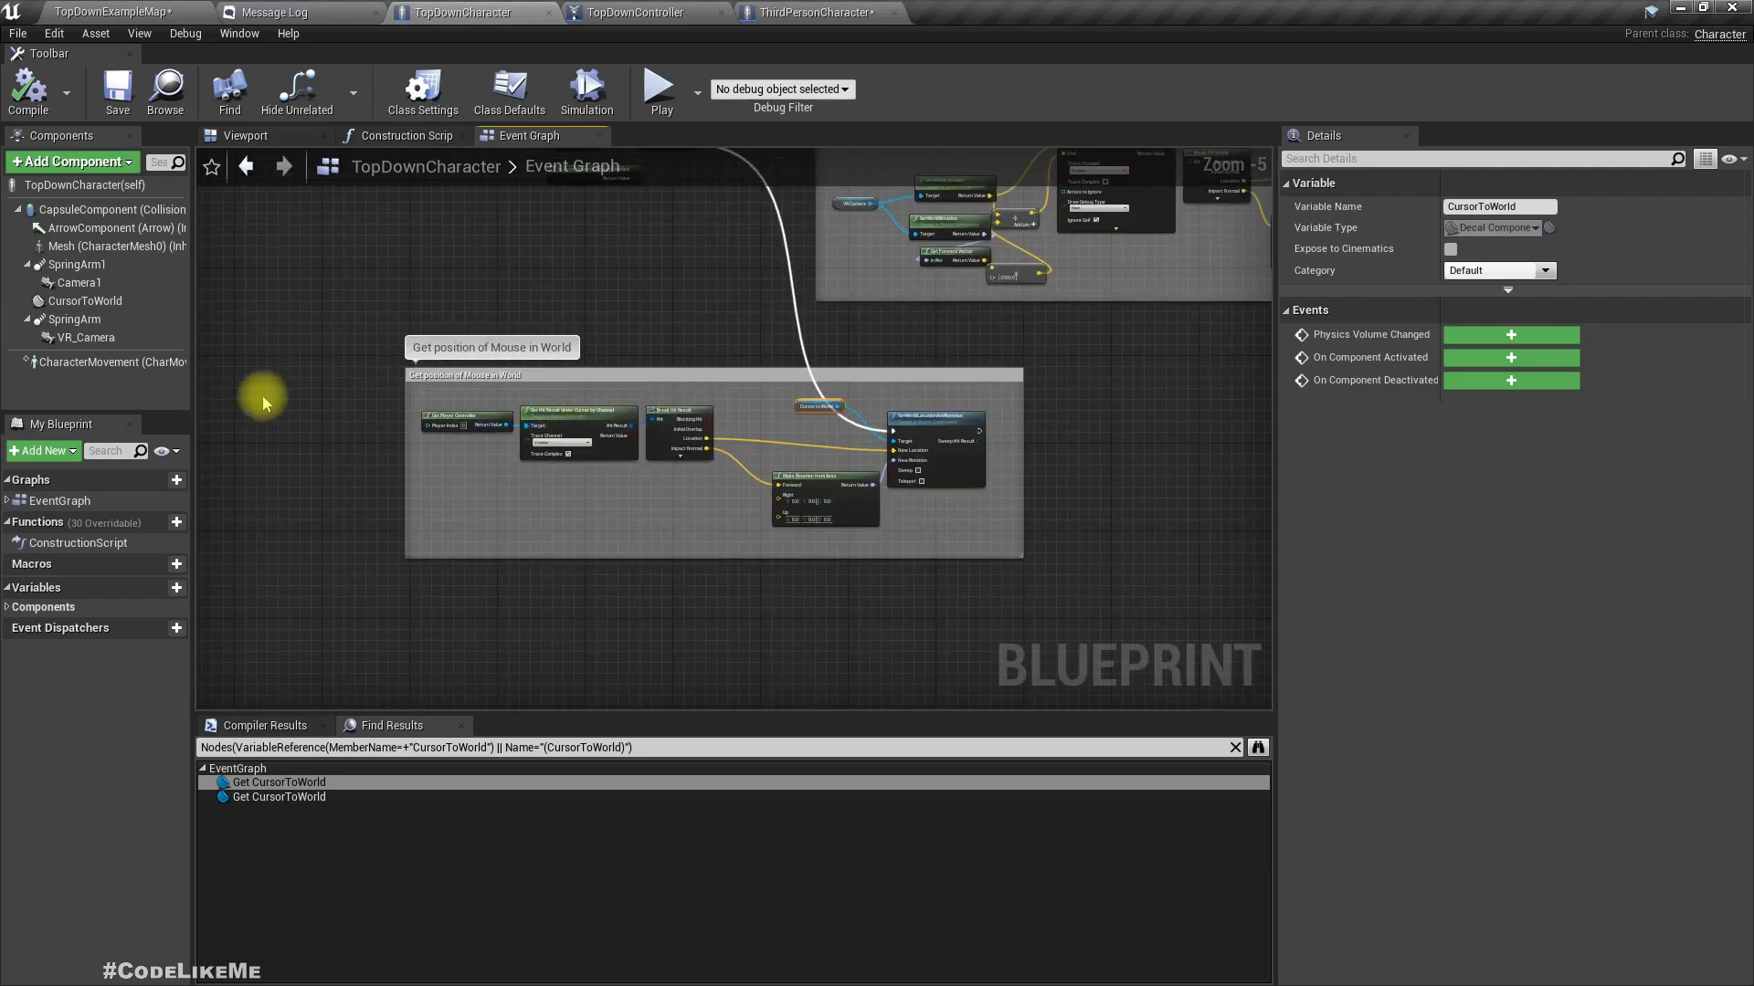
- Copy the CursorToWorld component from TopDownCharacter and paste it under ThirdPersonCharacter's CapsuleComponent
right_click(81, 301)
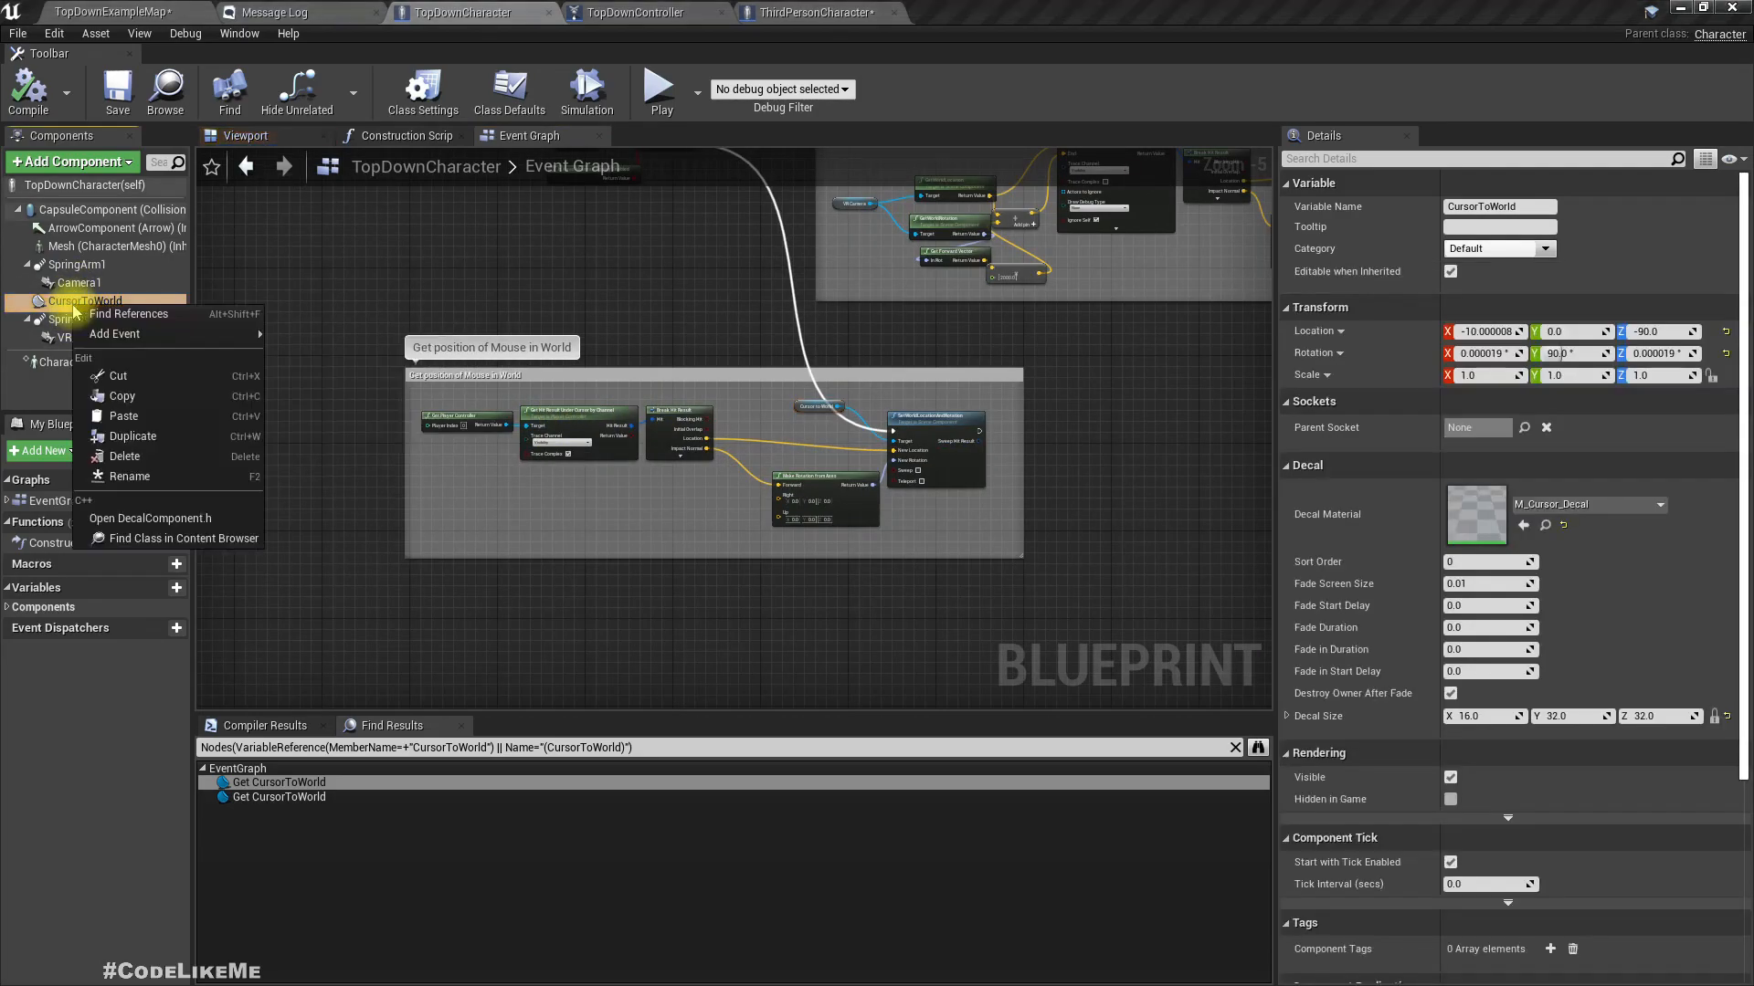
click(146, 399)
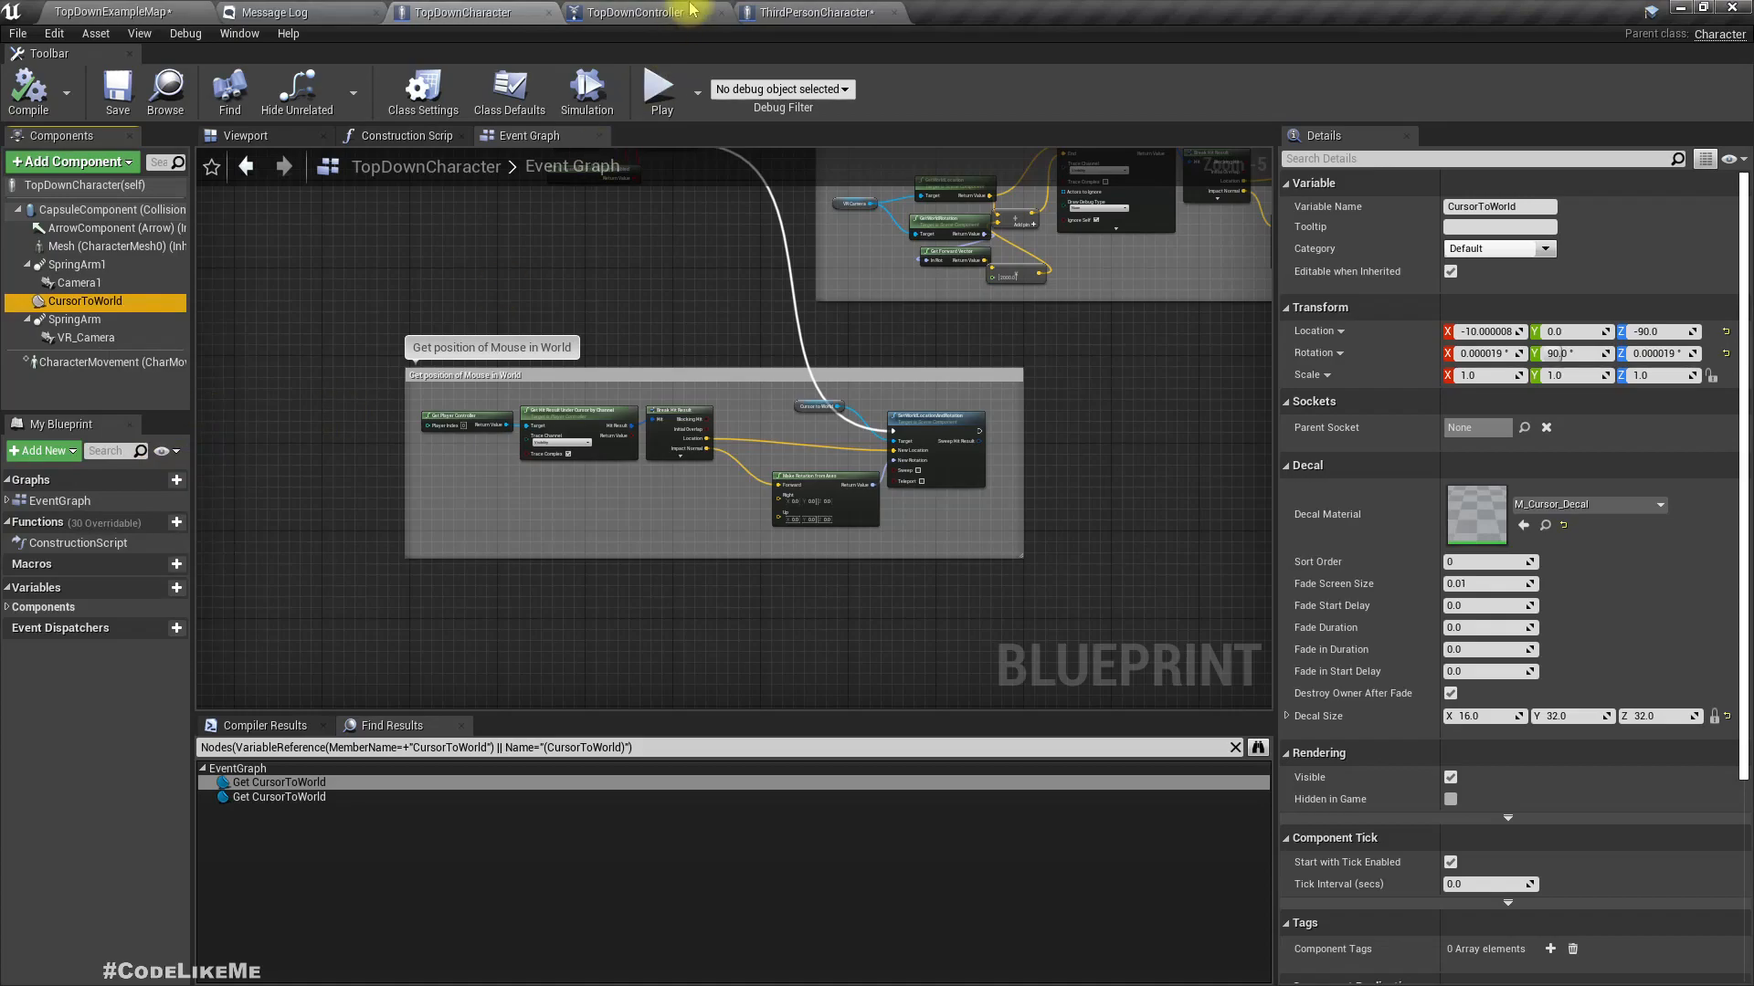
click(808, 11)
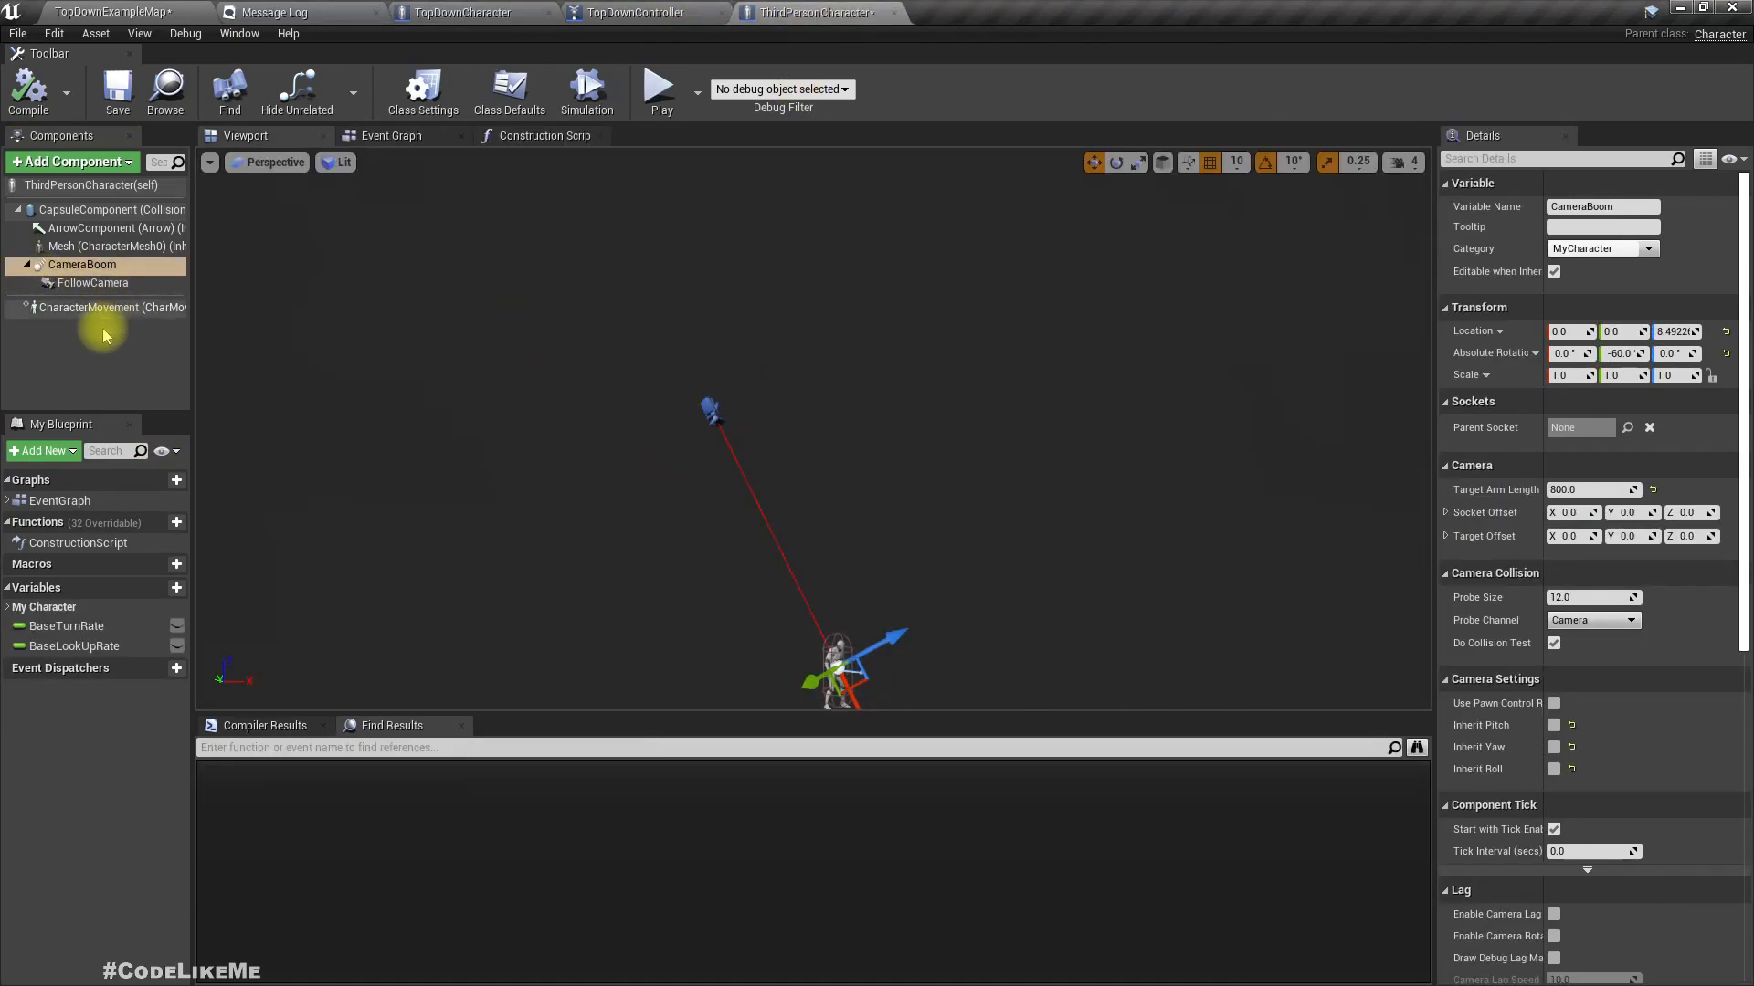
click(146, 336)
click(110, 212)
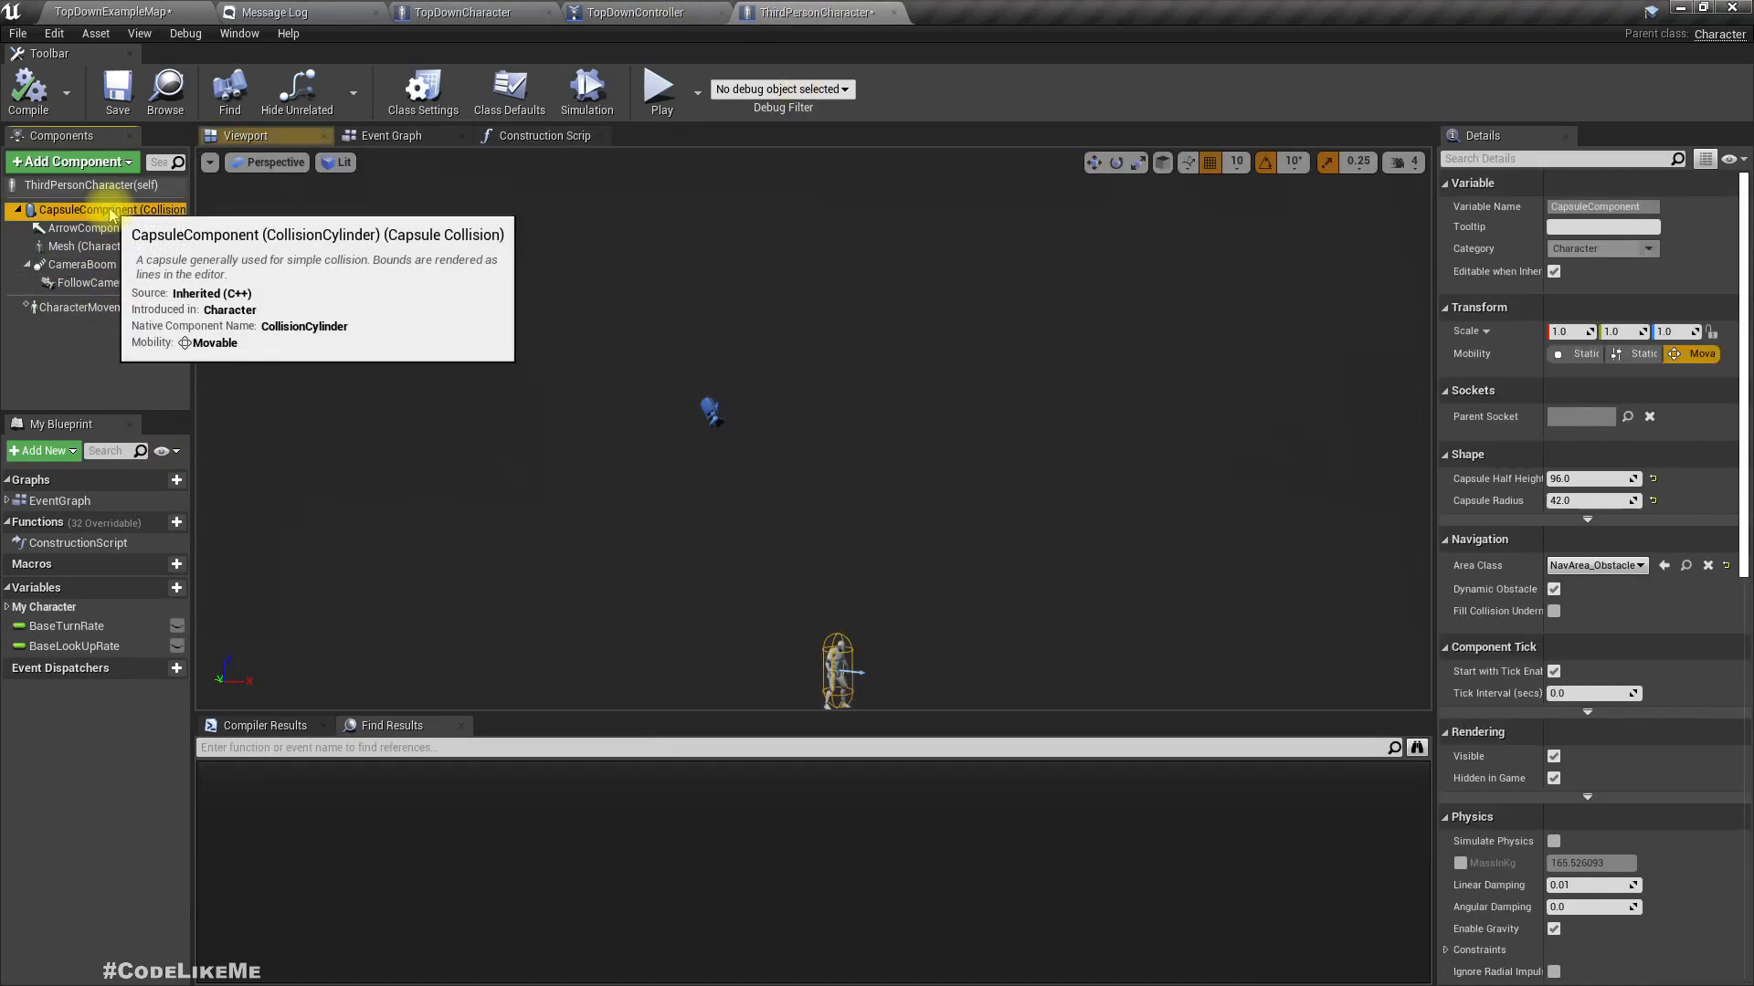
key(ctrl+v)
right_drag(801, 455, 706, 523)
scroll(769, 501, up, 6)
key(w)
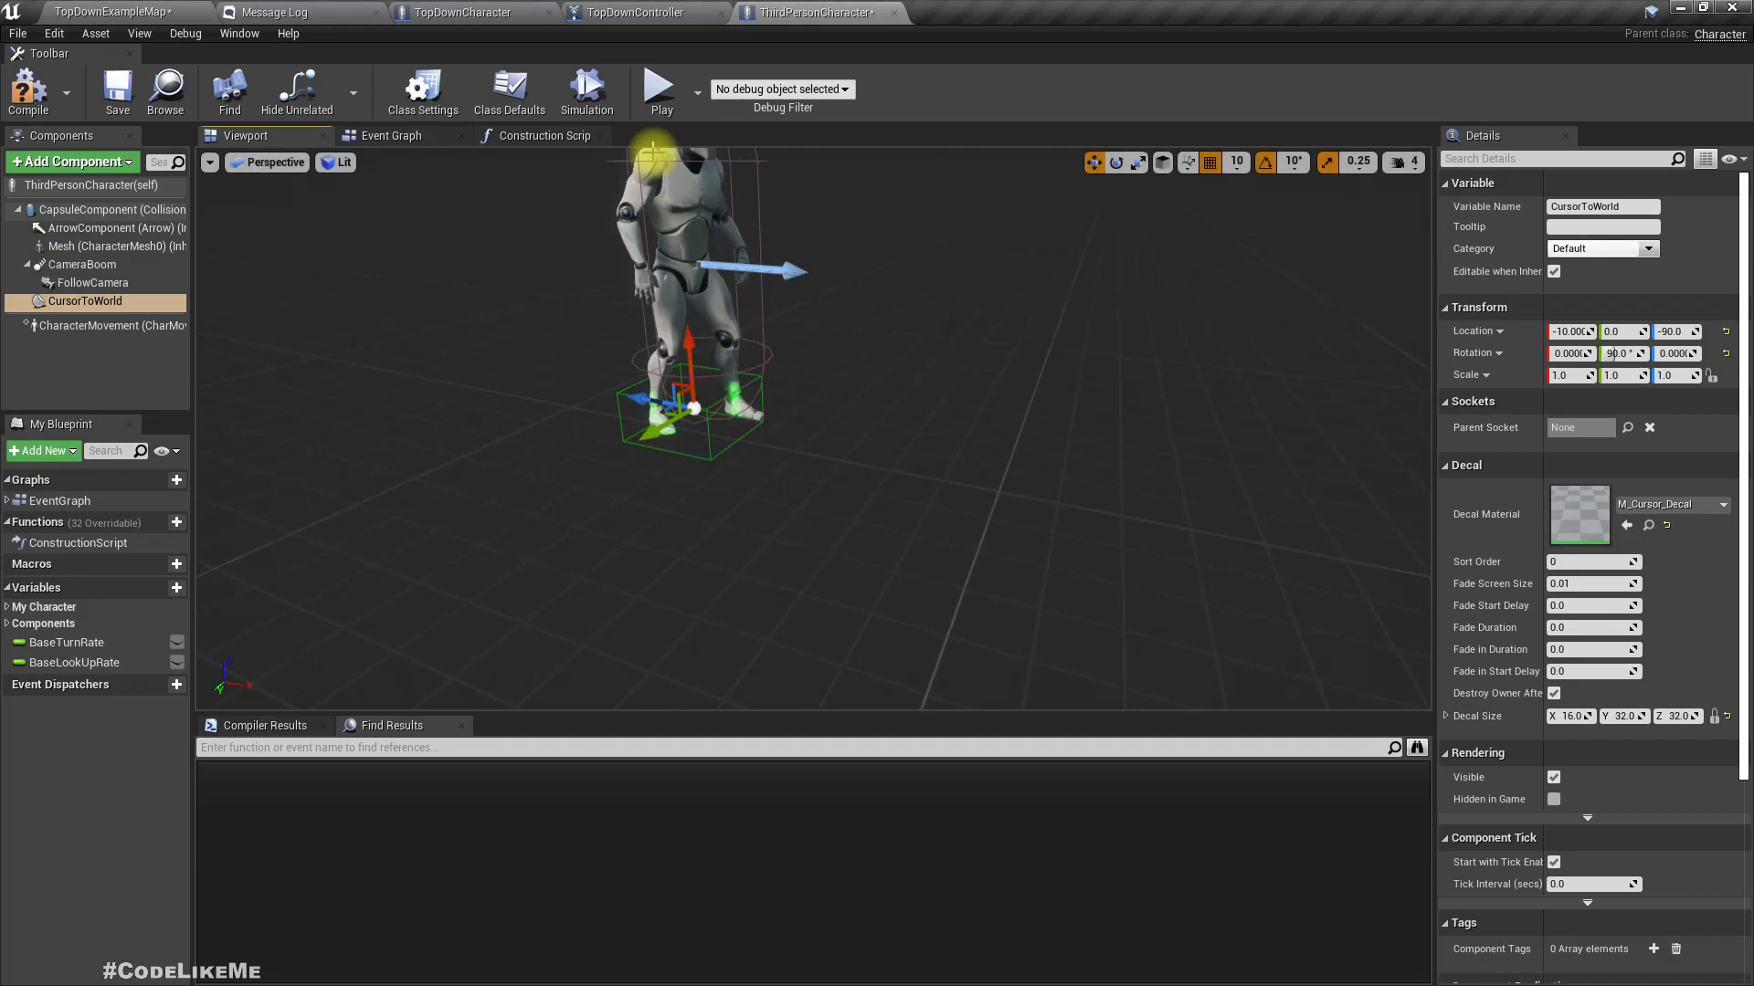
- Copy the whole "Get position of Mouse in World" comment group with its nodes from TopDownCharacter's event graph
click(461, 12)
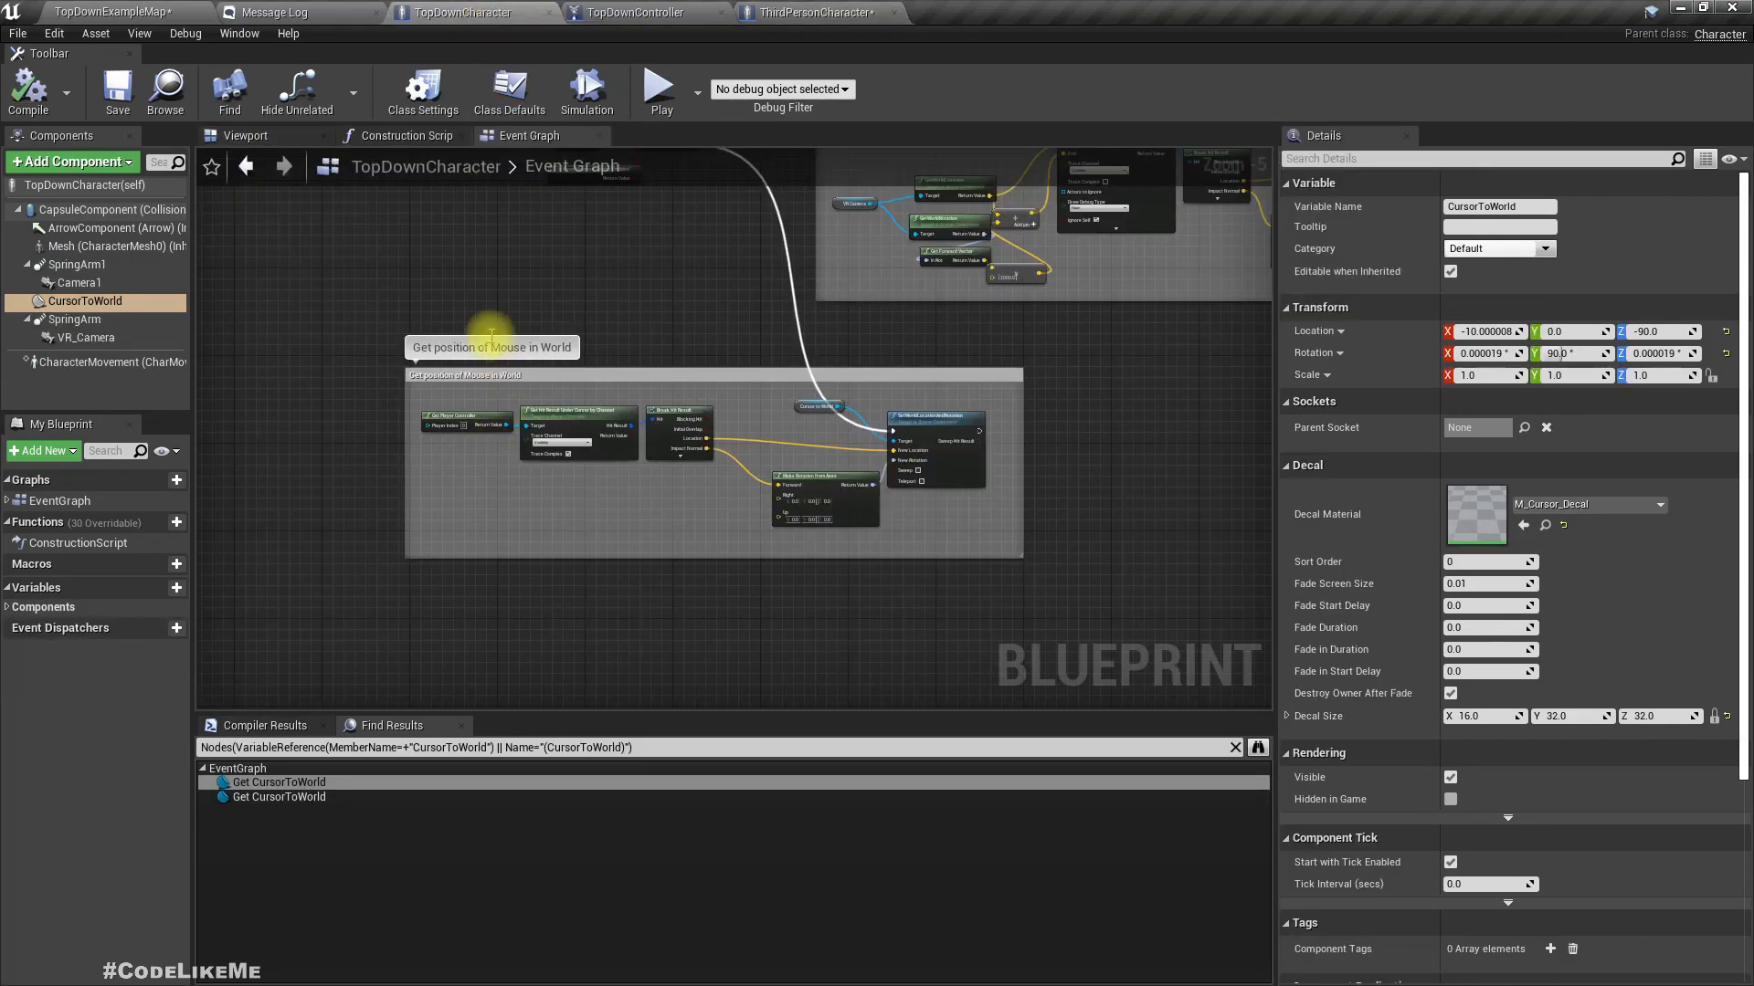
scroll(771, 372, up, 4)
scroll(771, 372, down, 3)
right_drag(607, 321, 637, 157)
right_drag(562, 374, 576, 536)
scroll(497, 507, up, 2)
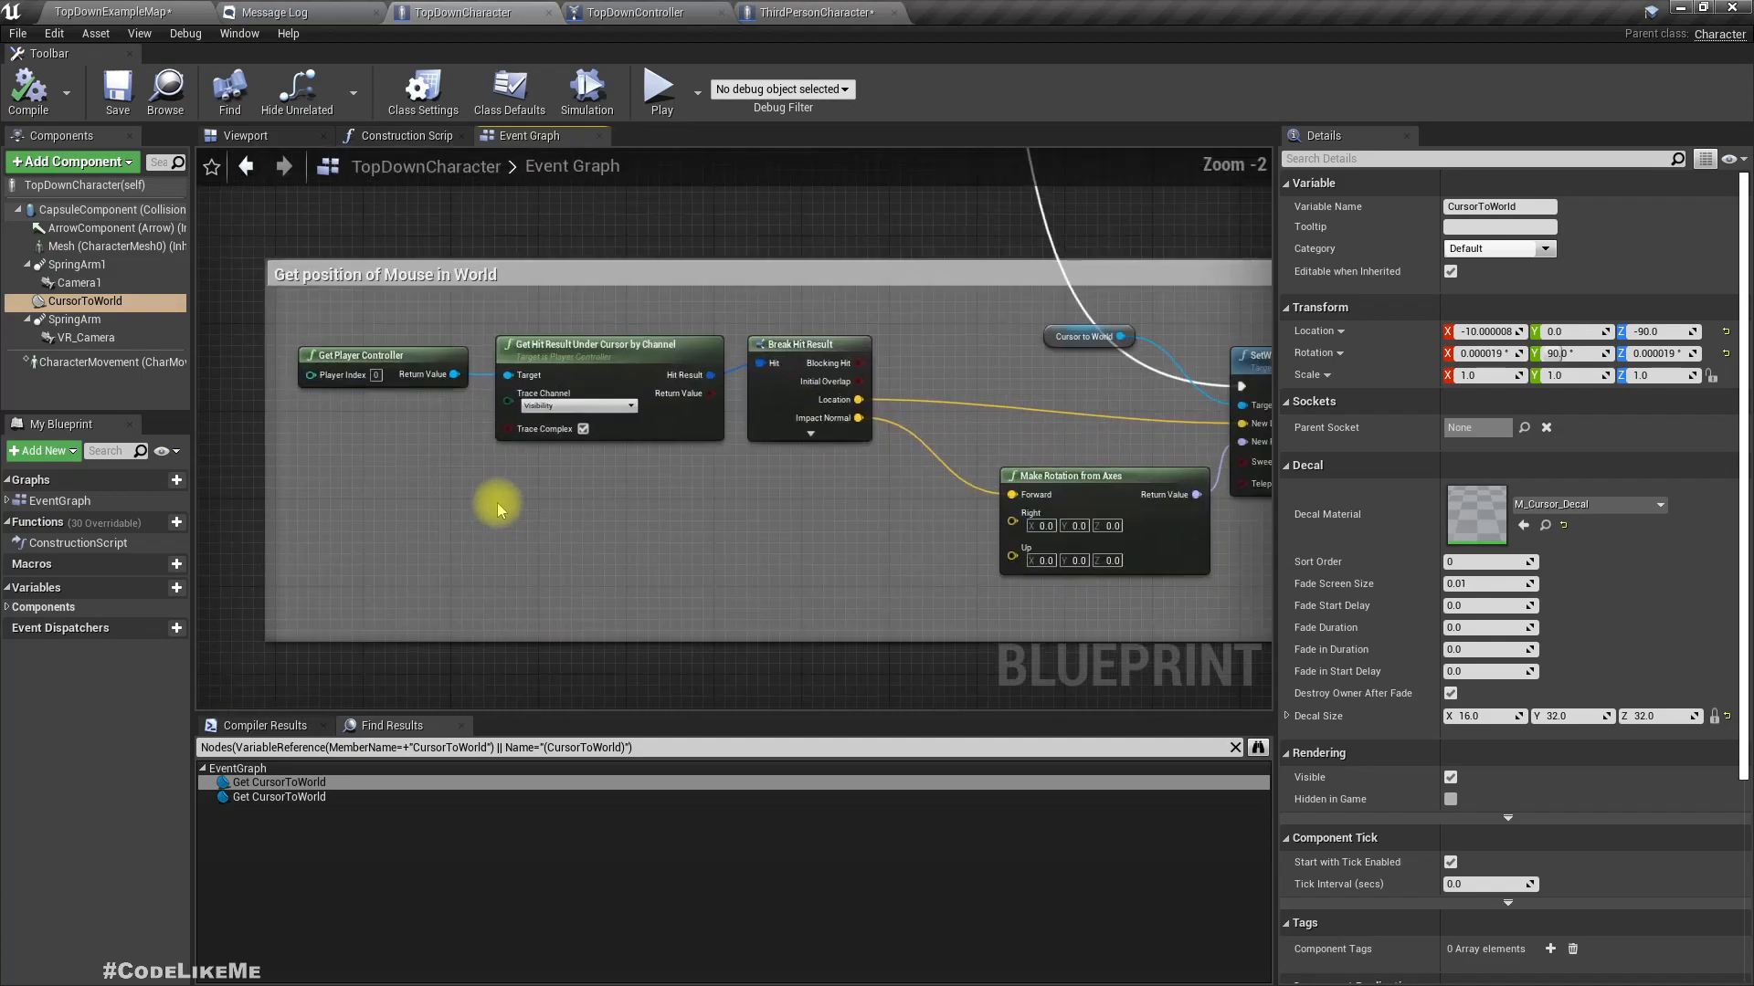
scroll(390, 348, down, 3)
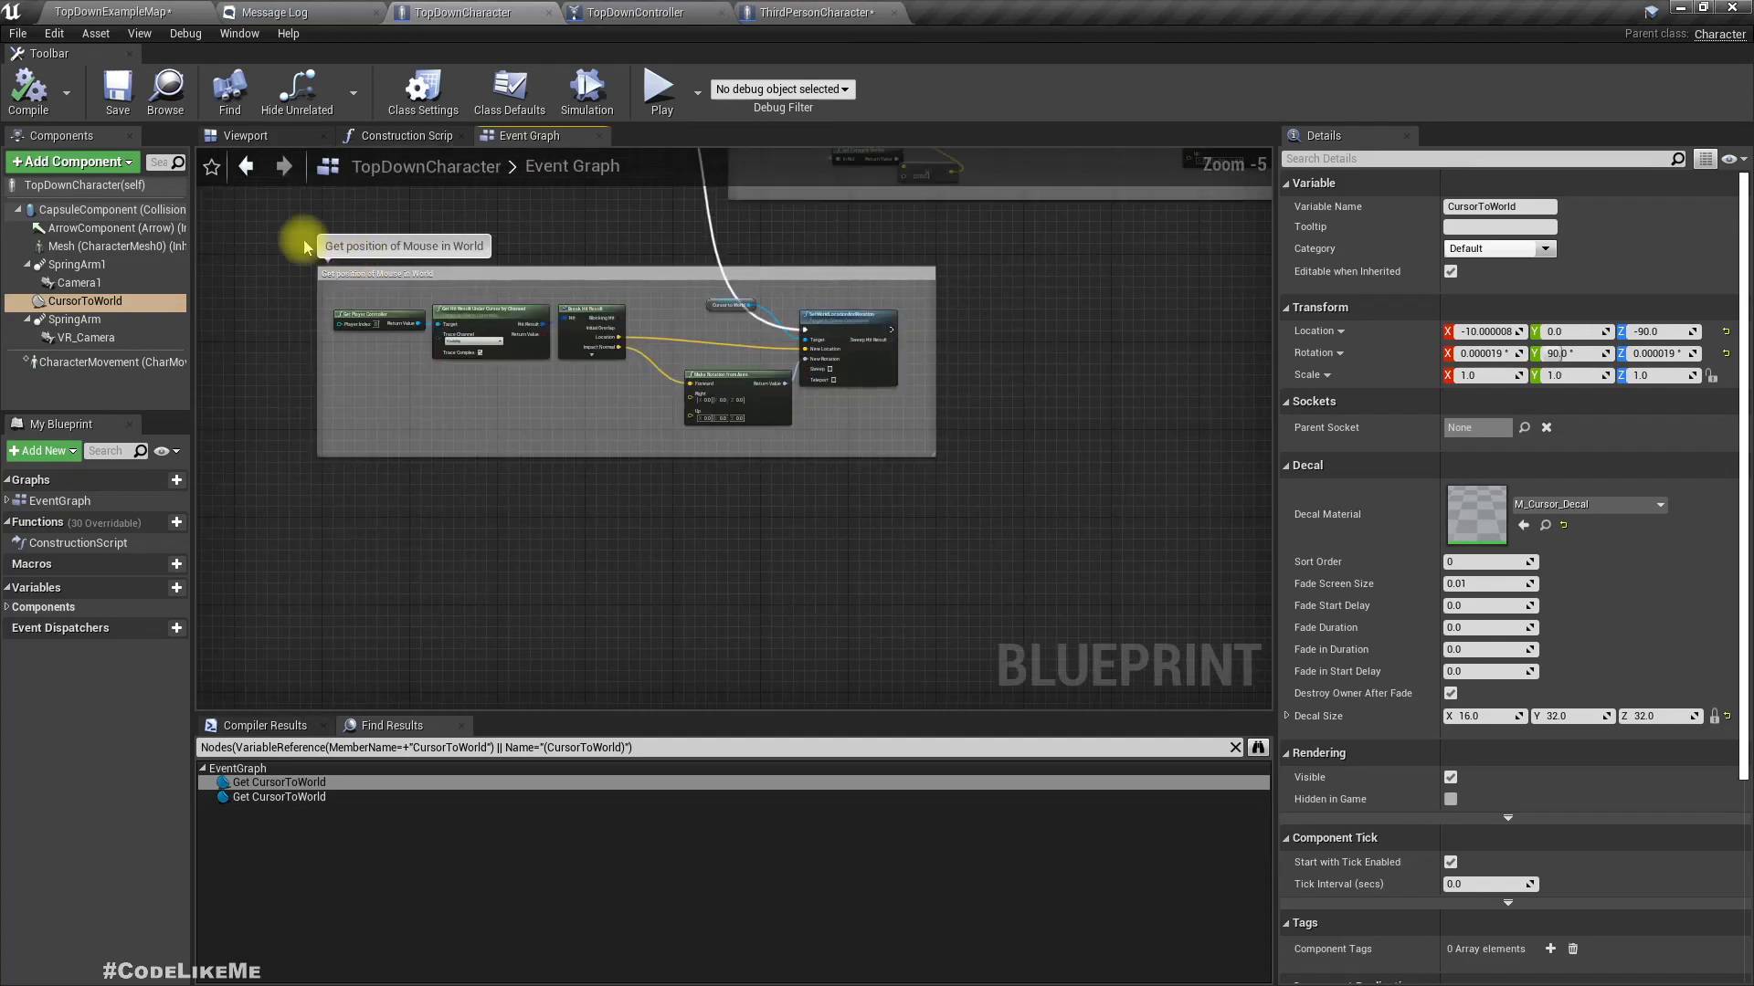
drag(283, 242, 1000, 507)
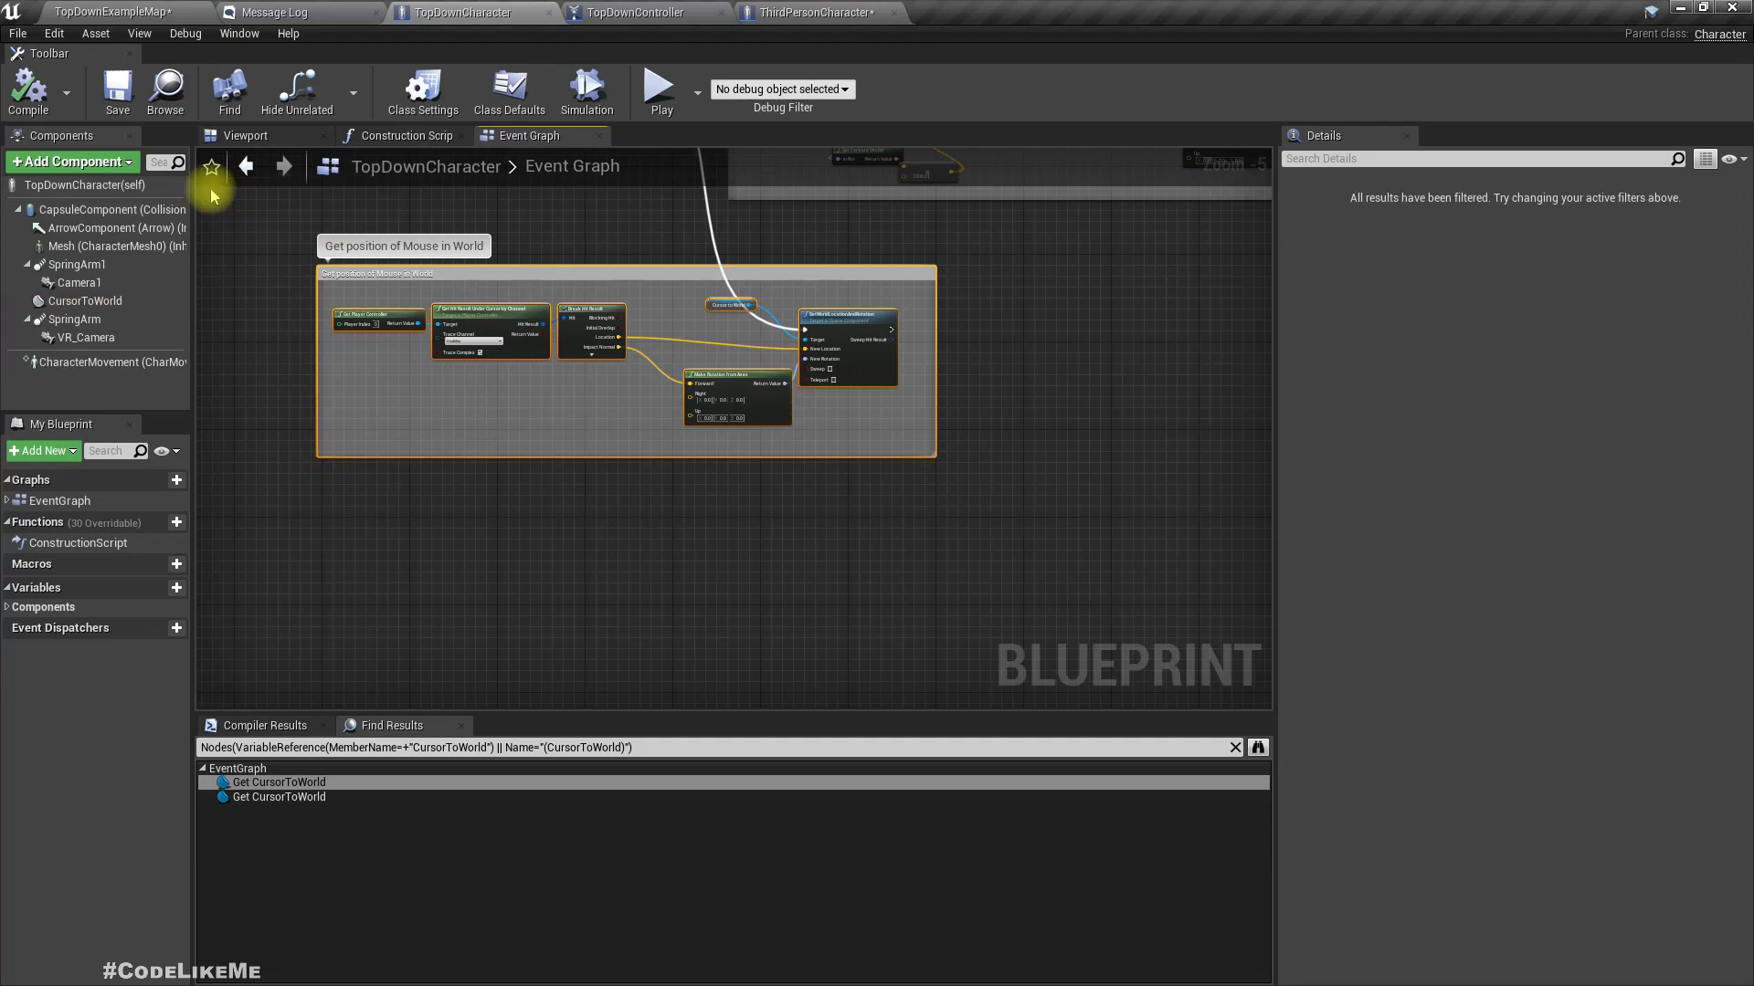
scroll(422, 236, up, 3)
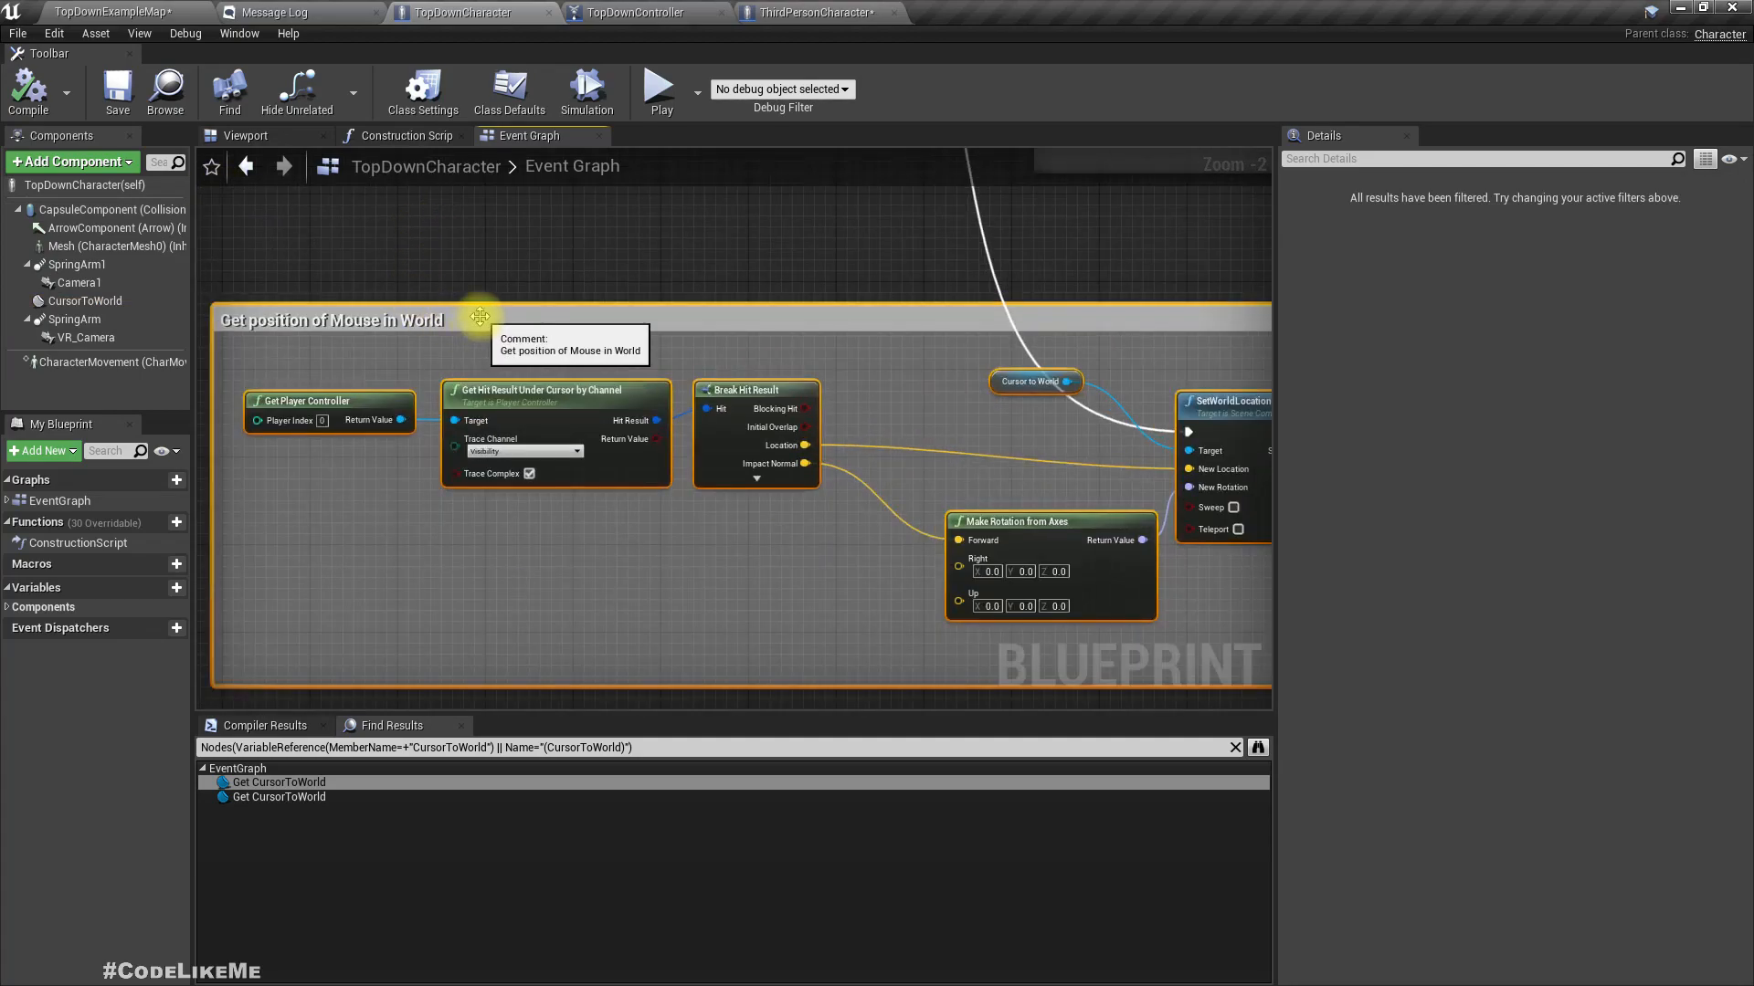
scroll(480, 316, down, 3)
scroll(462, 319, up, 2)
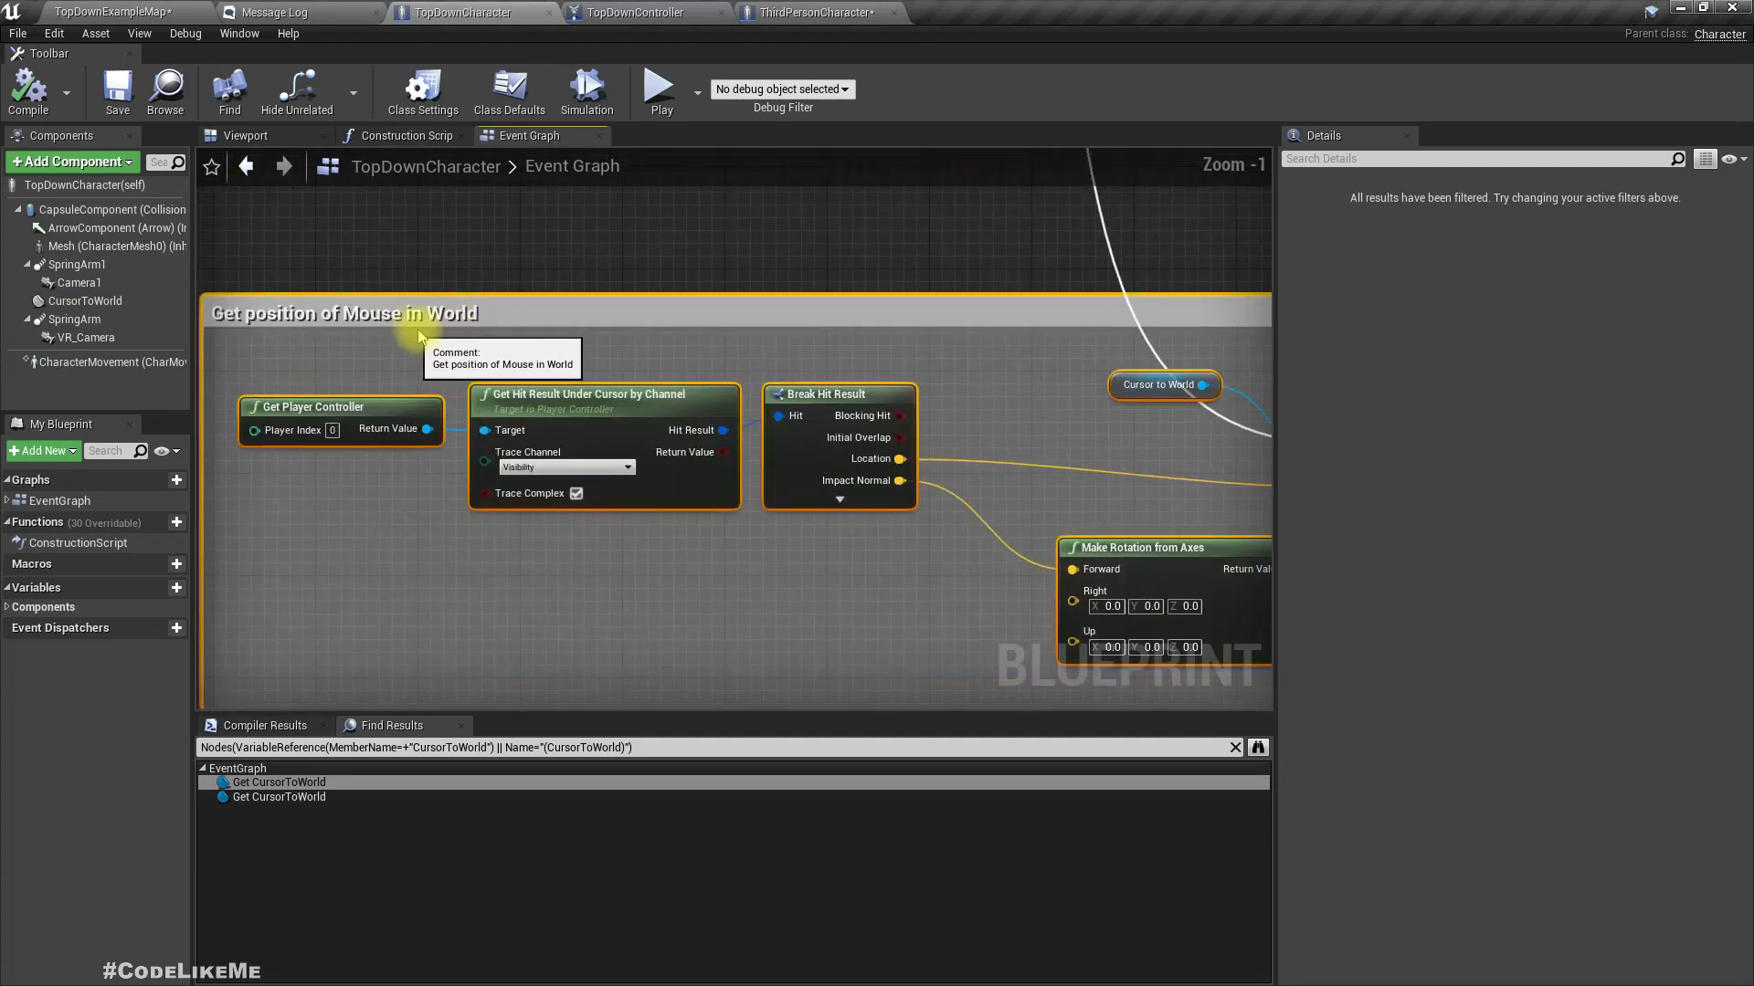
scroll(429, 324, down, 1)
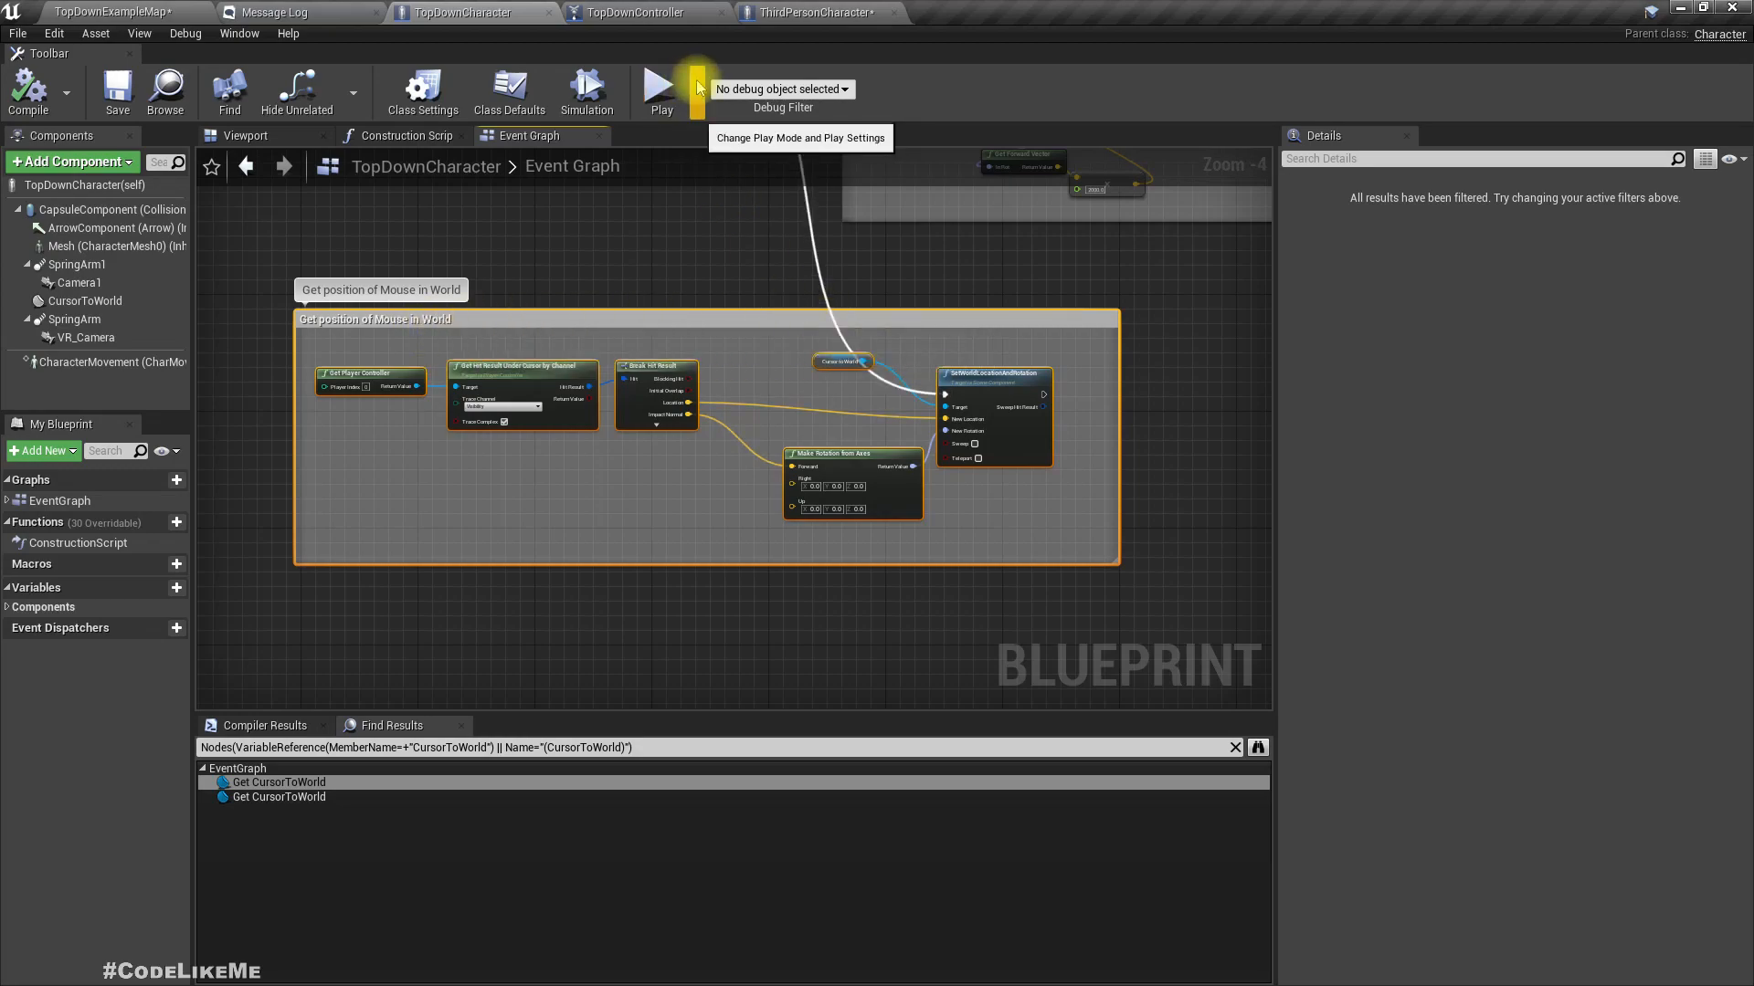
- Paste the "Get position of Mouse in World" group into ThirdPersonCharacter's event graph, in the empty area below the touch jump section
click(777, 13)
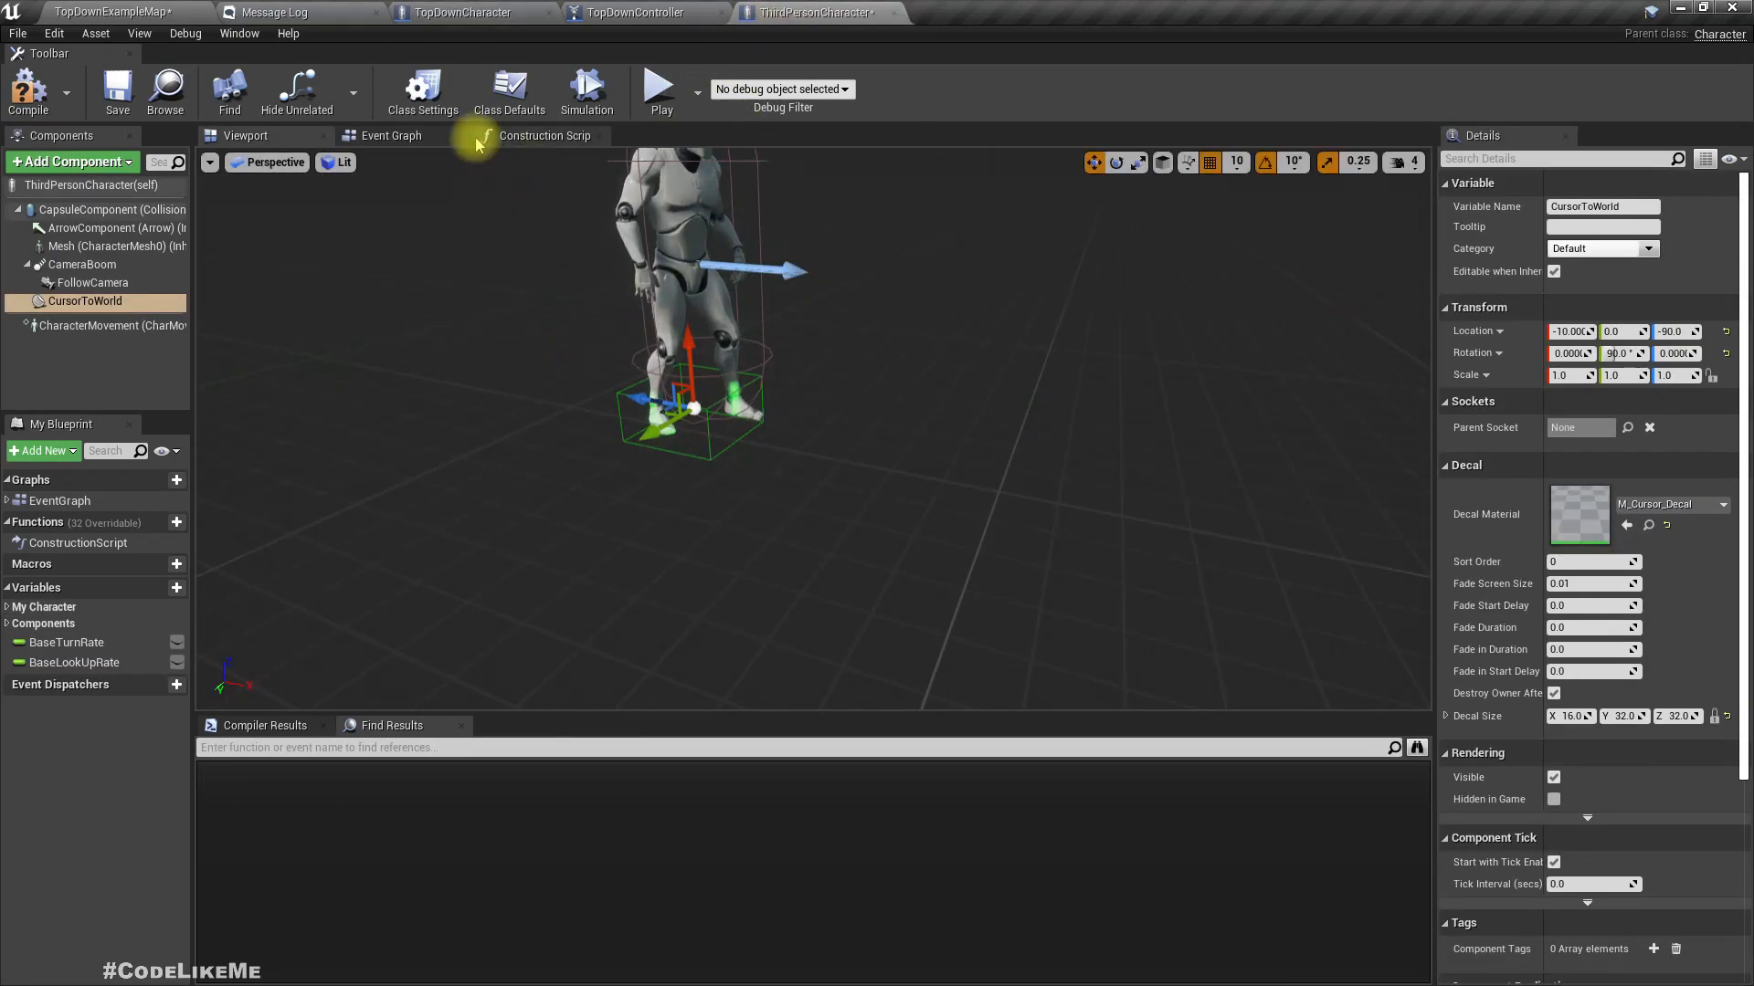
click(391, 135)
scroll(630, 492, down, 8)
right_drag(669, 493, 654, 318)
scroll(627, 305, up, 4)
scroll(638, 317, down, 3)
right_drag(645, 415, 597, 514)
scroll(623, 401, up, 4)
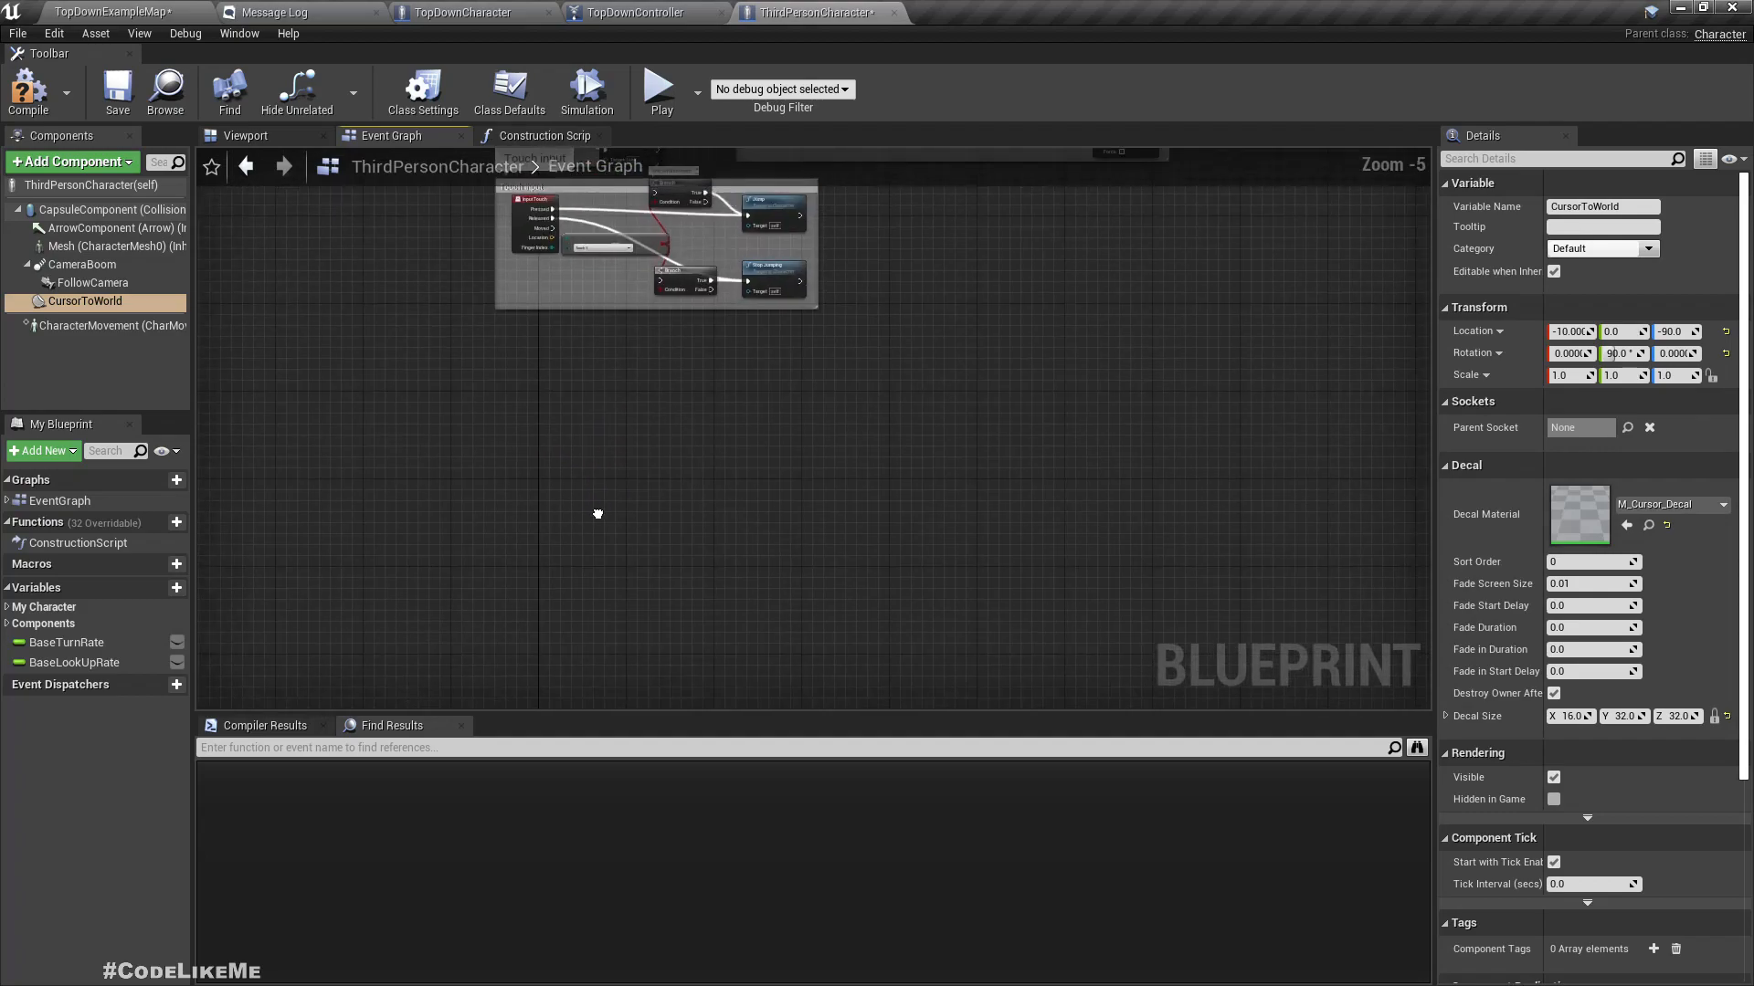
key(ctrl+v)
drag(484, 476, 621, 476)
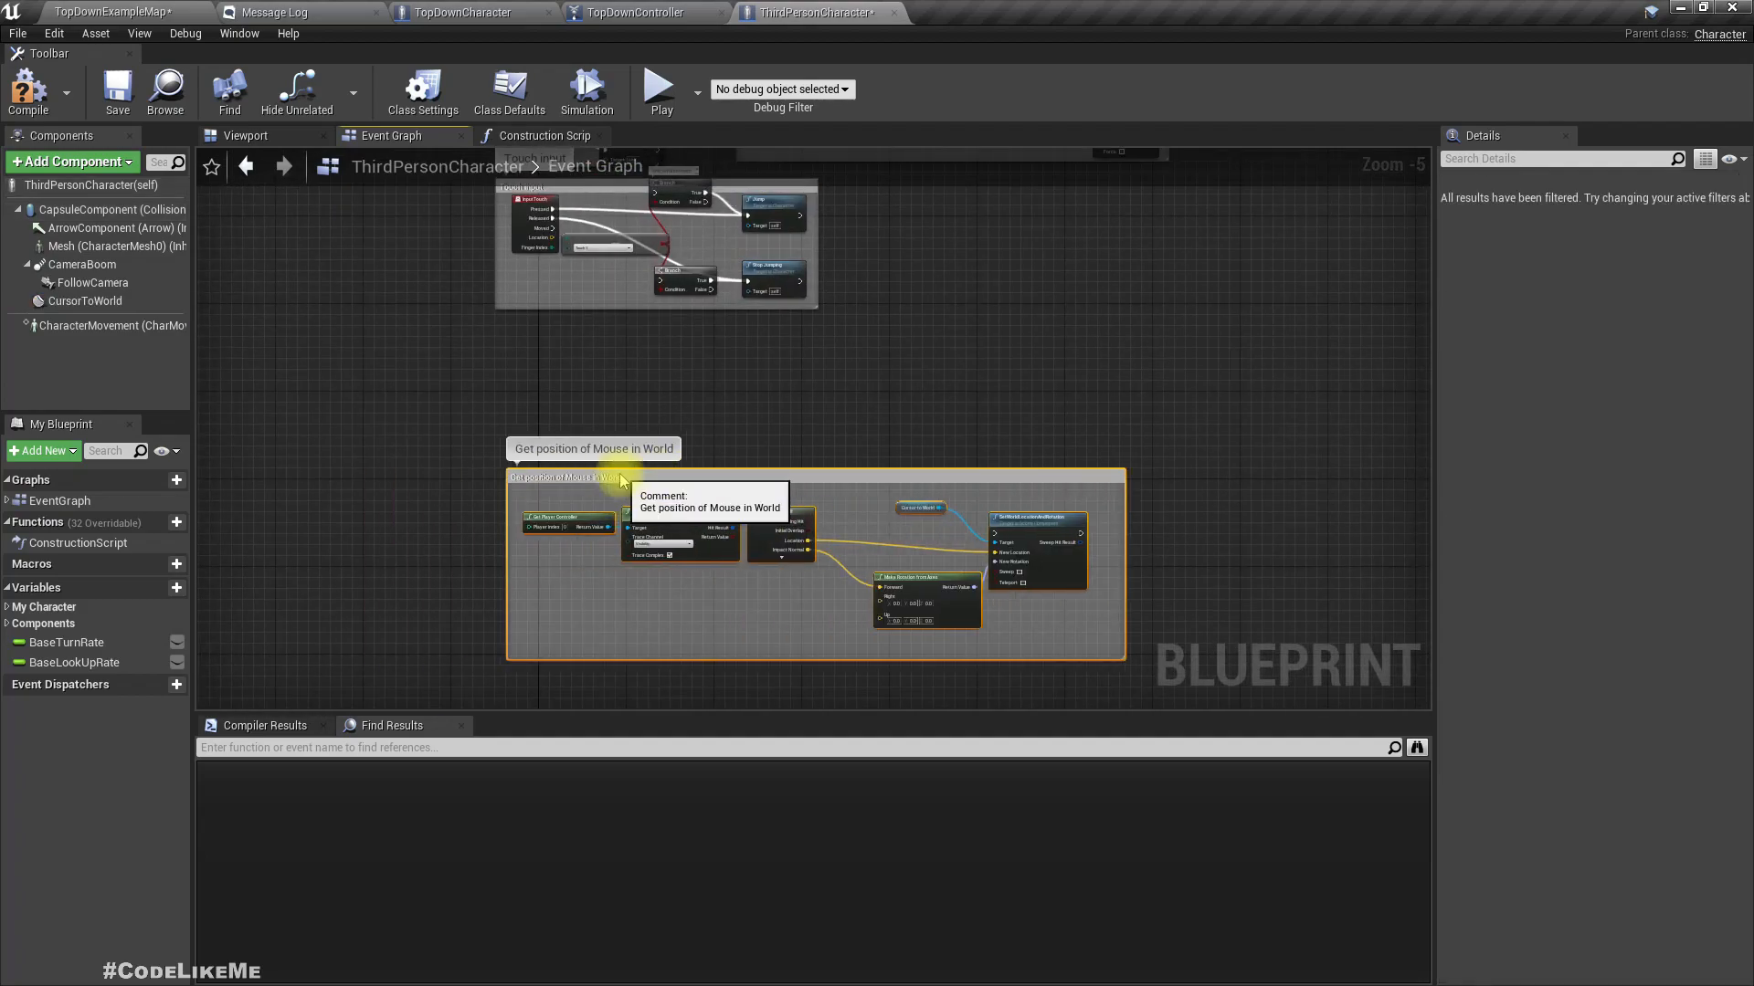
- Add an Event Tick node above the pasted group and connect its execution output to SetWorldLocationAndRotation
right_click(519, 398)
text(tick)
key(Return)
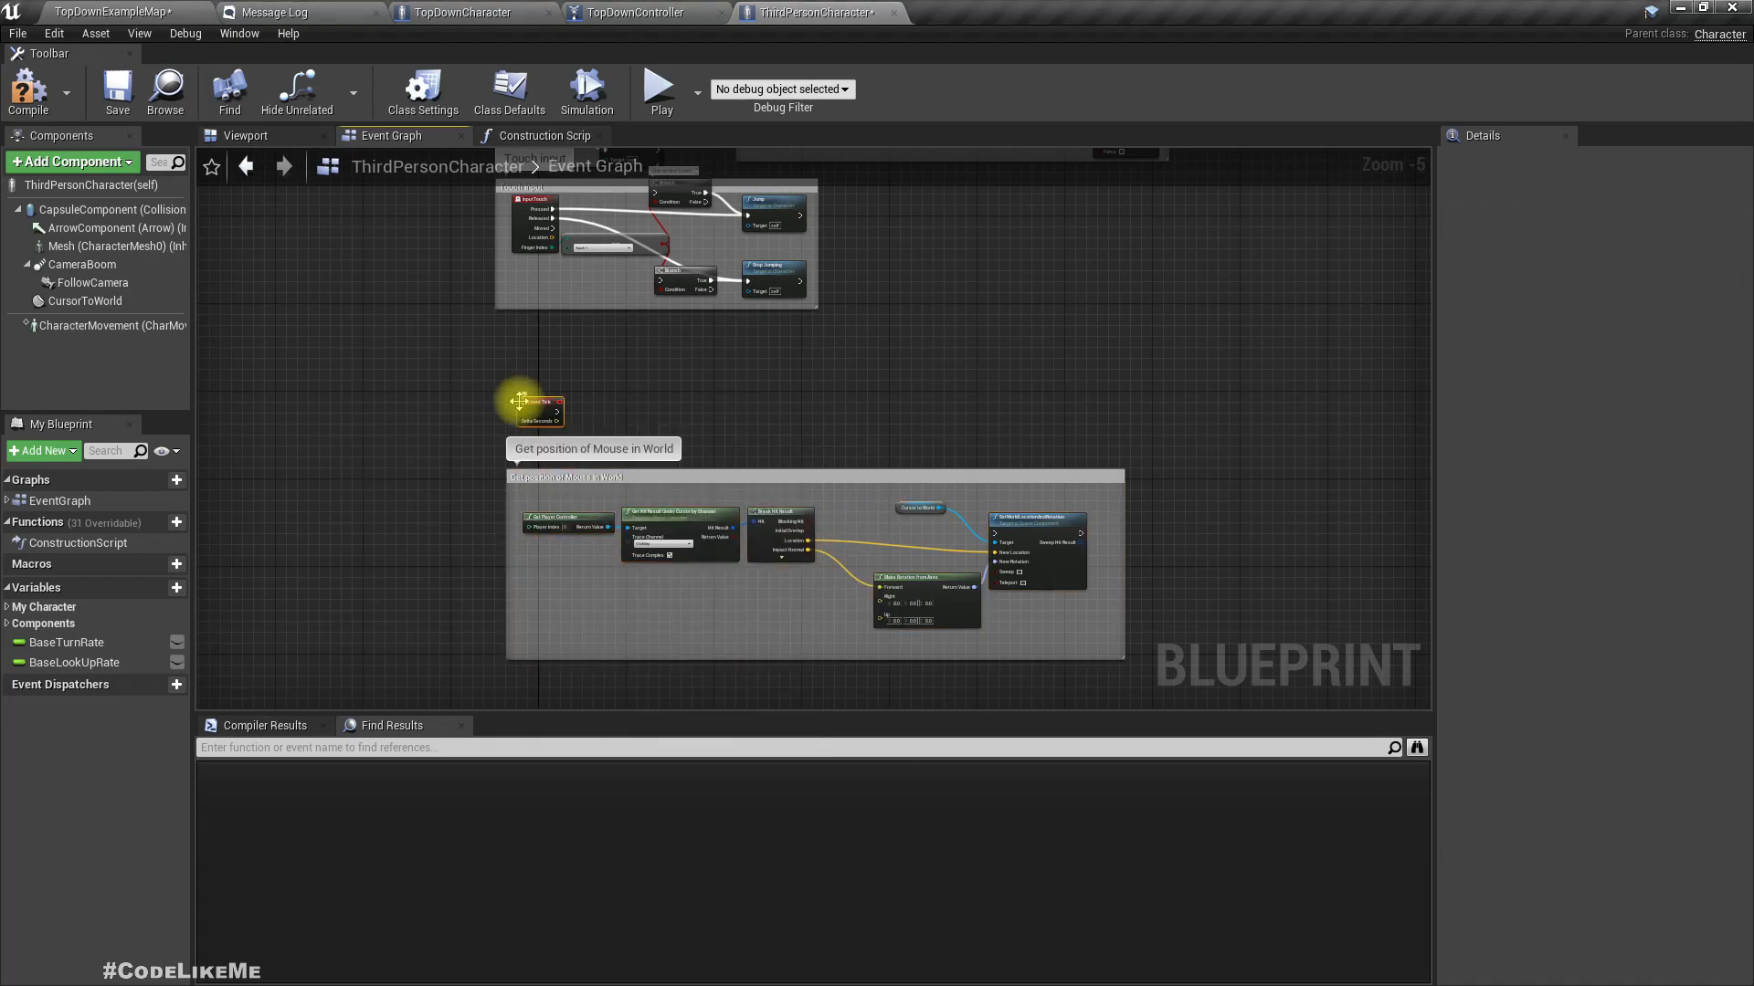
scroll(676, 534, up, 2)
drag(469, 312, 1259, 527)
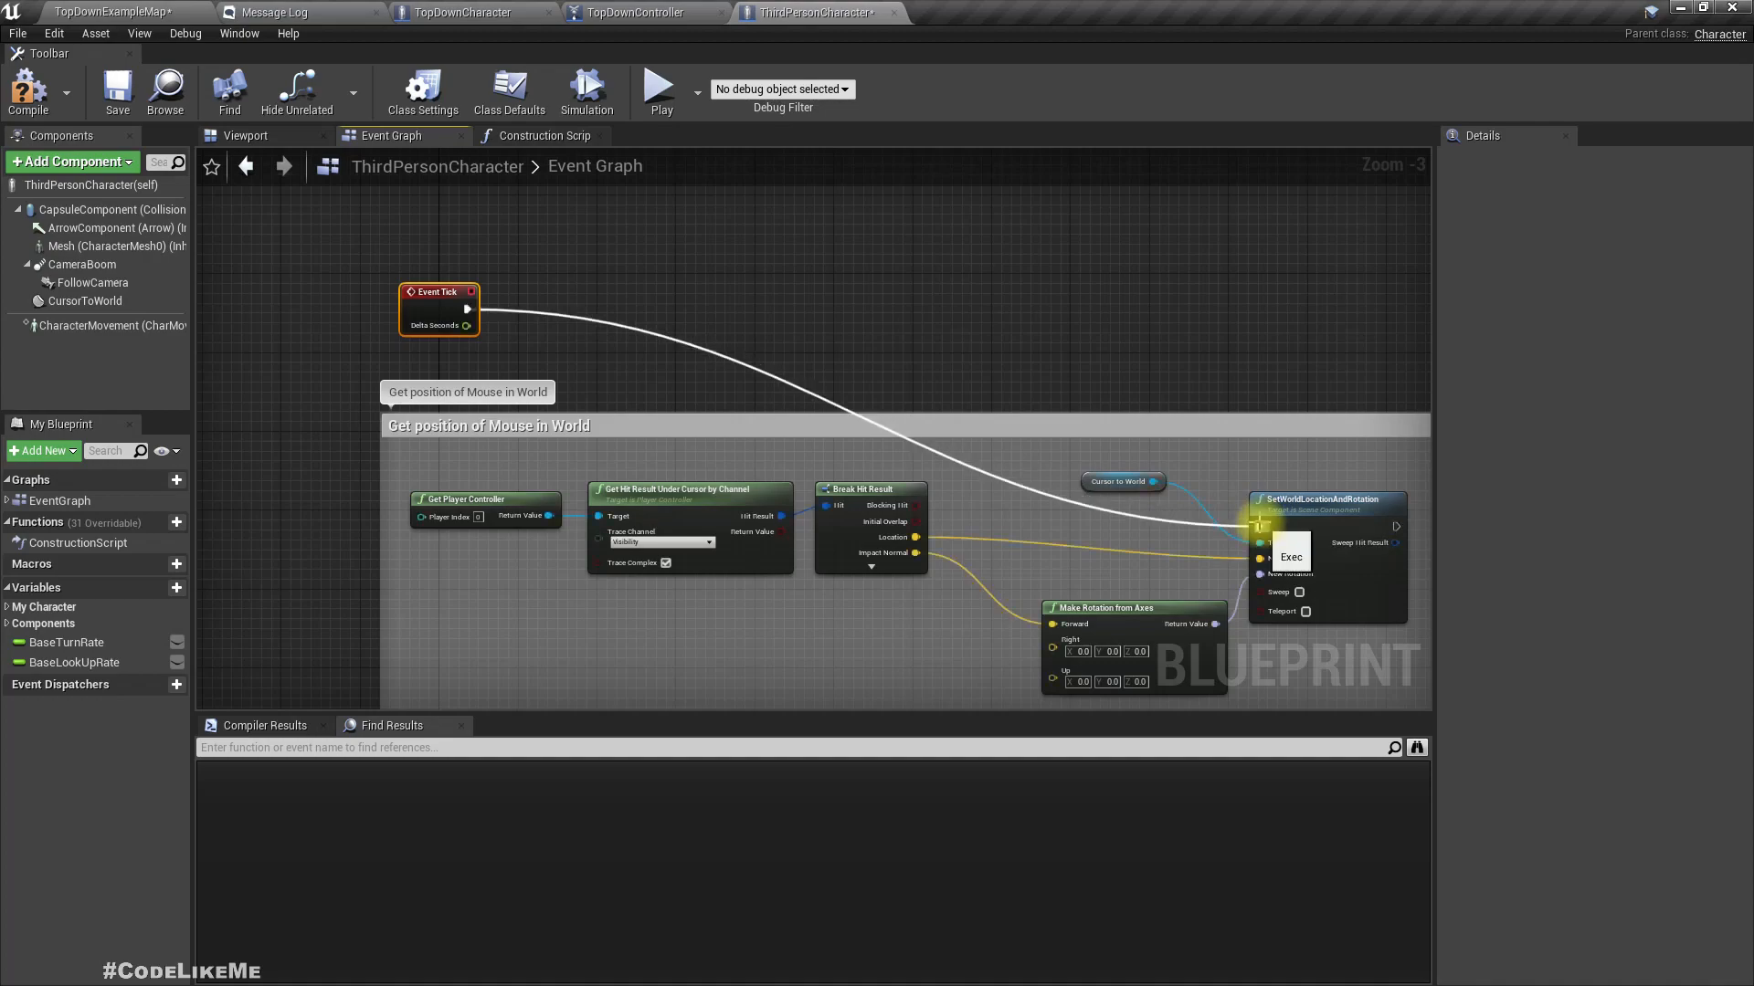
- Play-test TopDownExampleMap in the viewport, moving the mouse over the floor to check that the cursor decal follows it
click(102, 12)
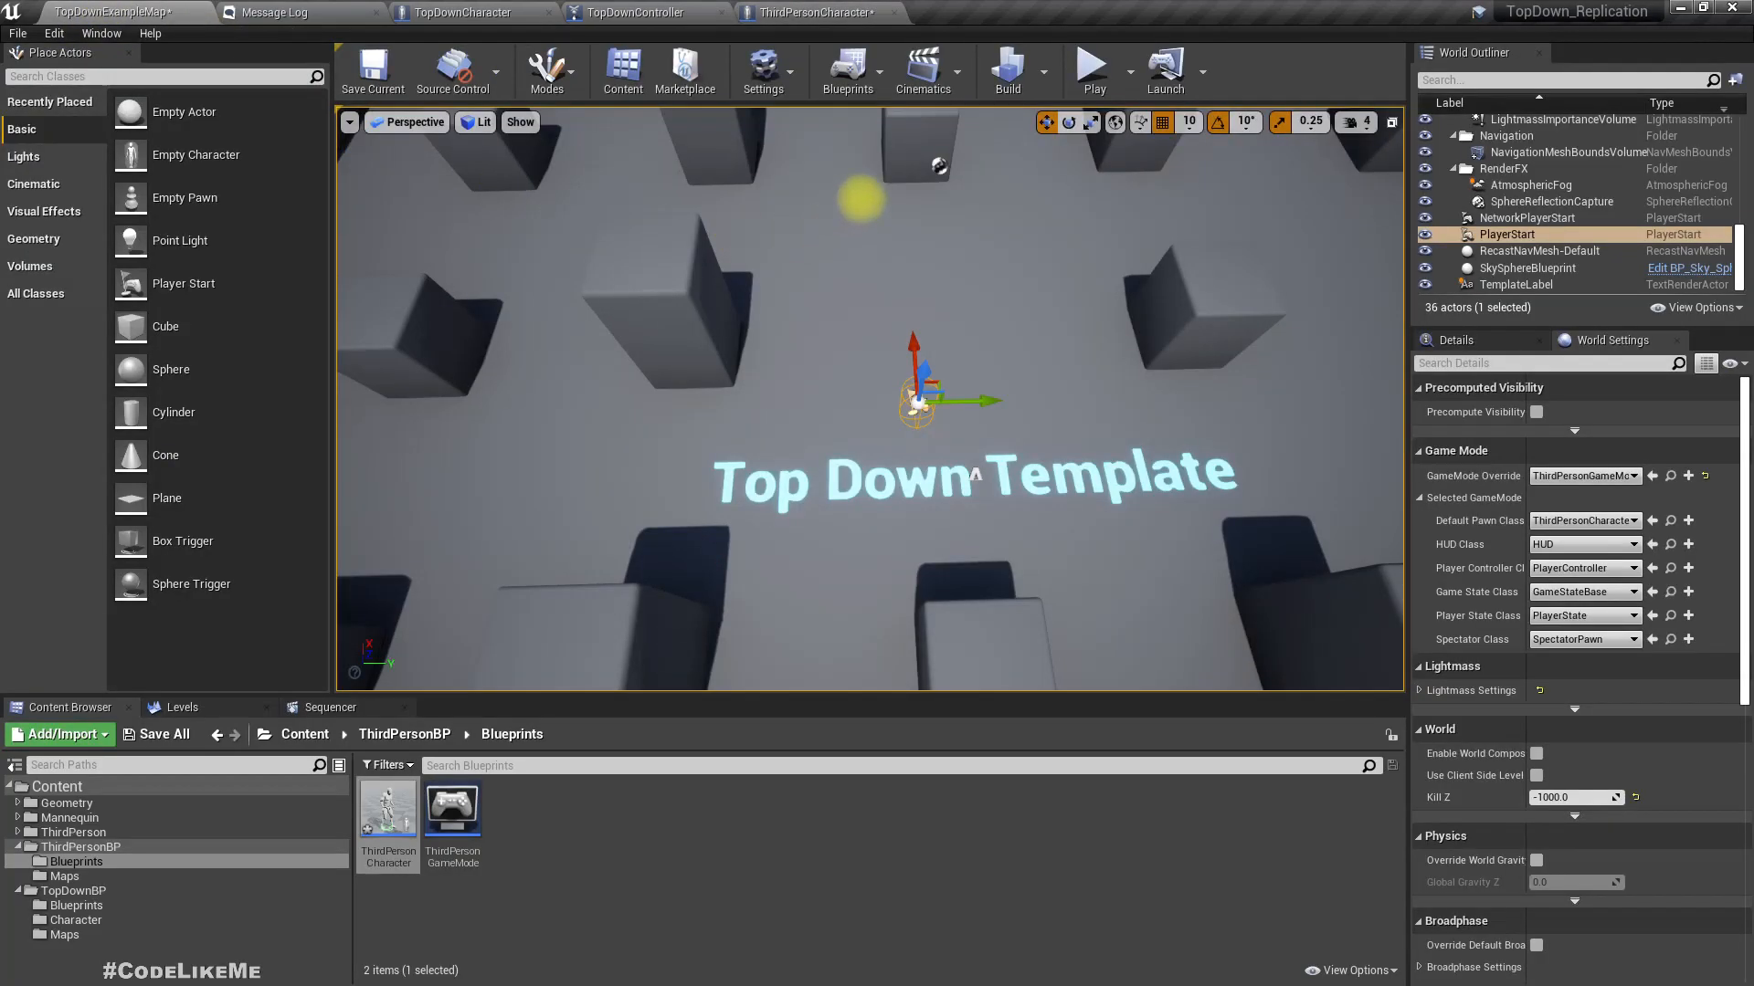
click(1093, 70)
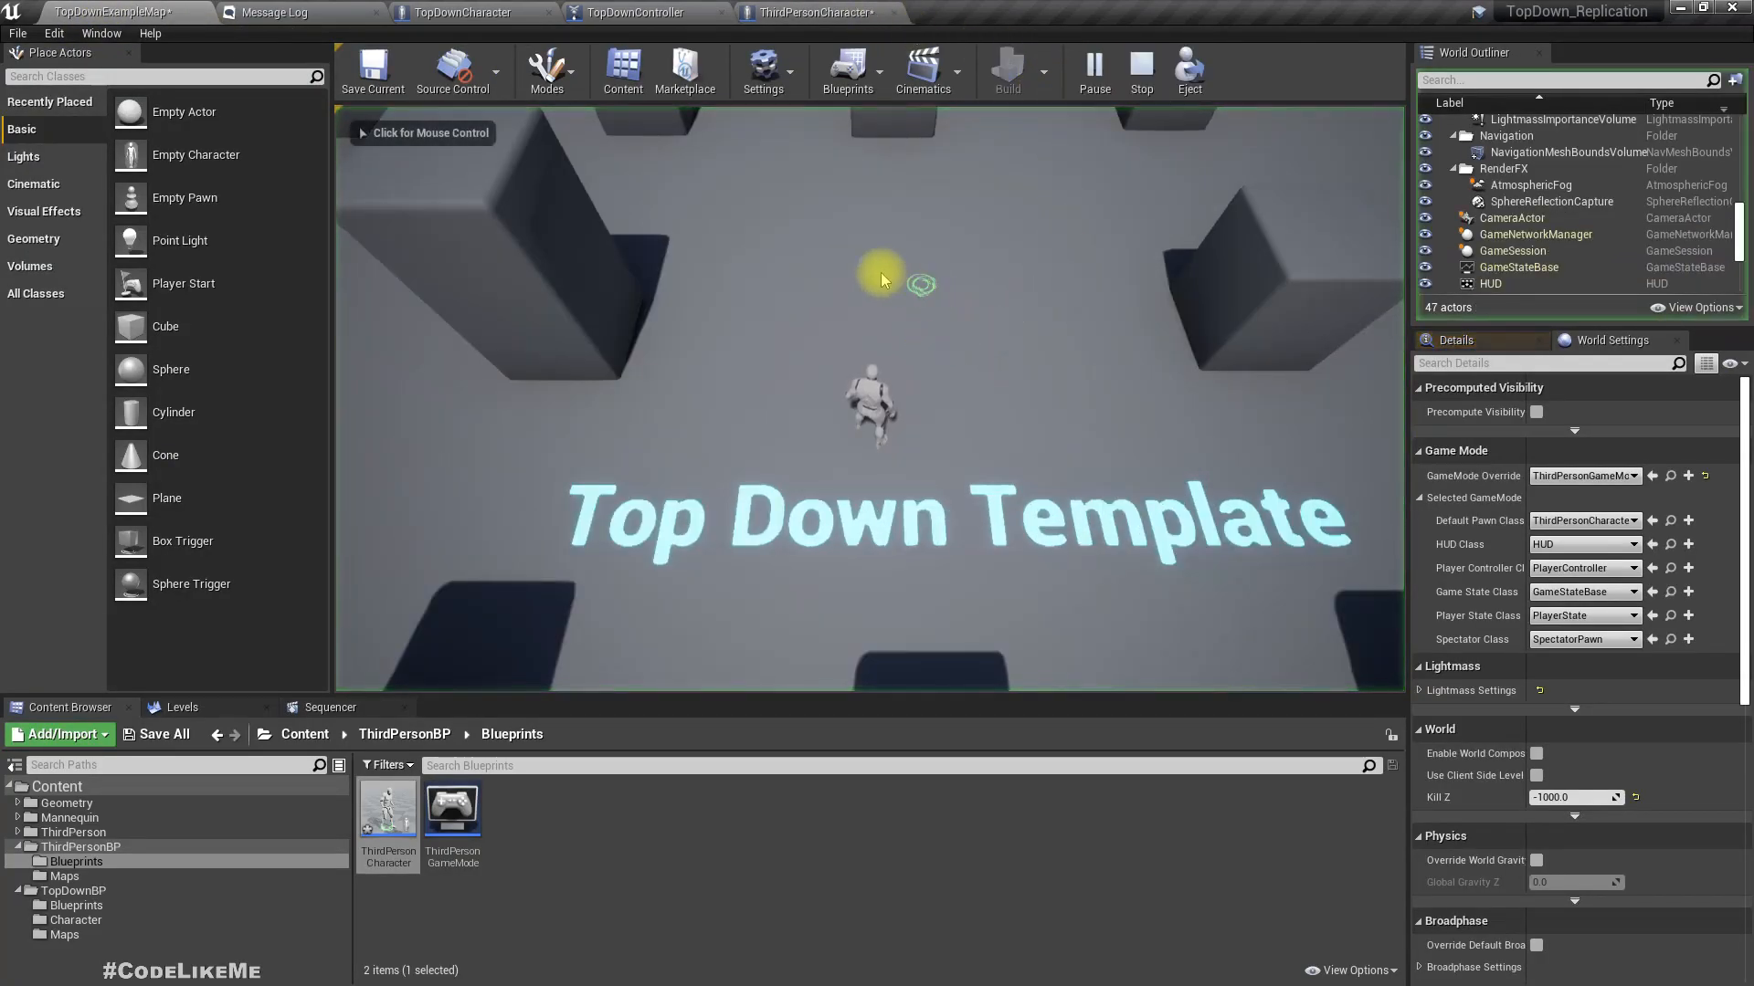
click(1287, 466)
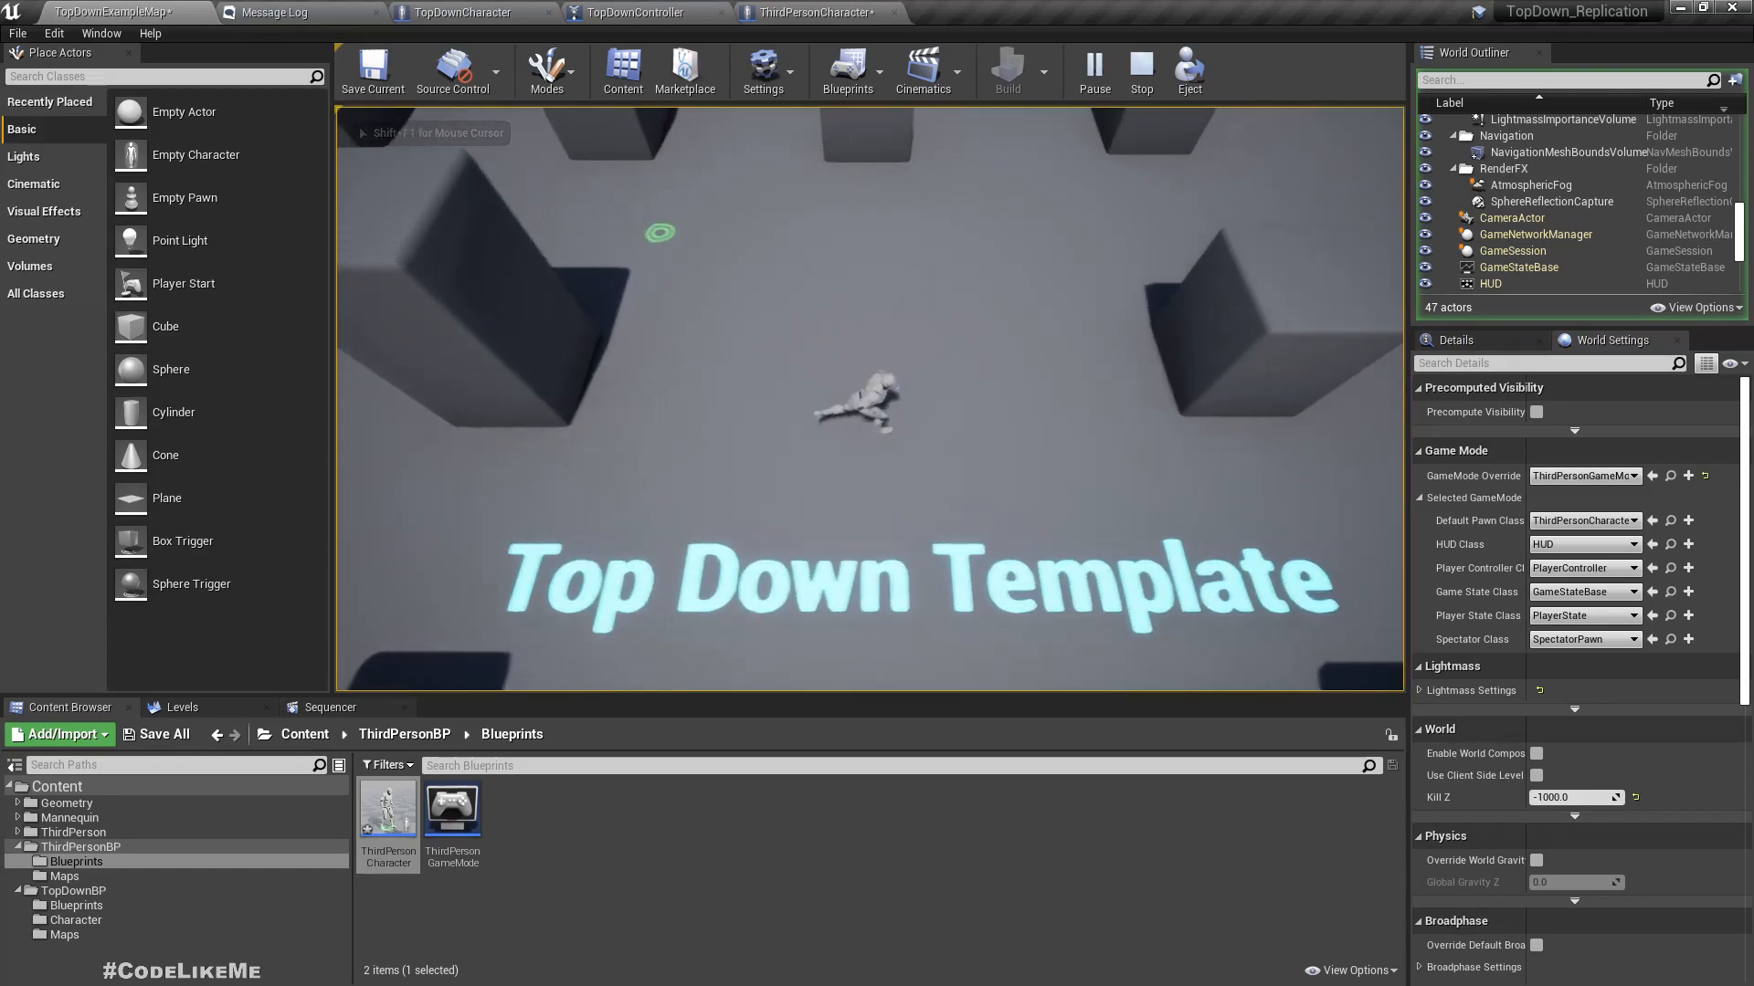
click(661, 232)
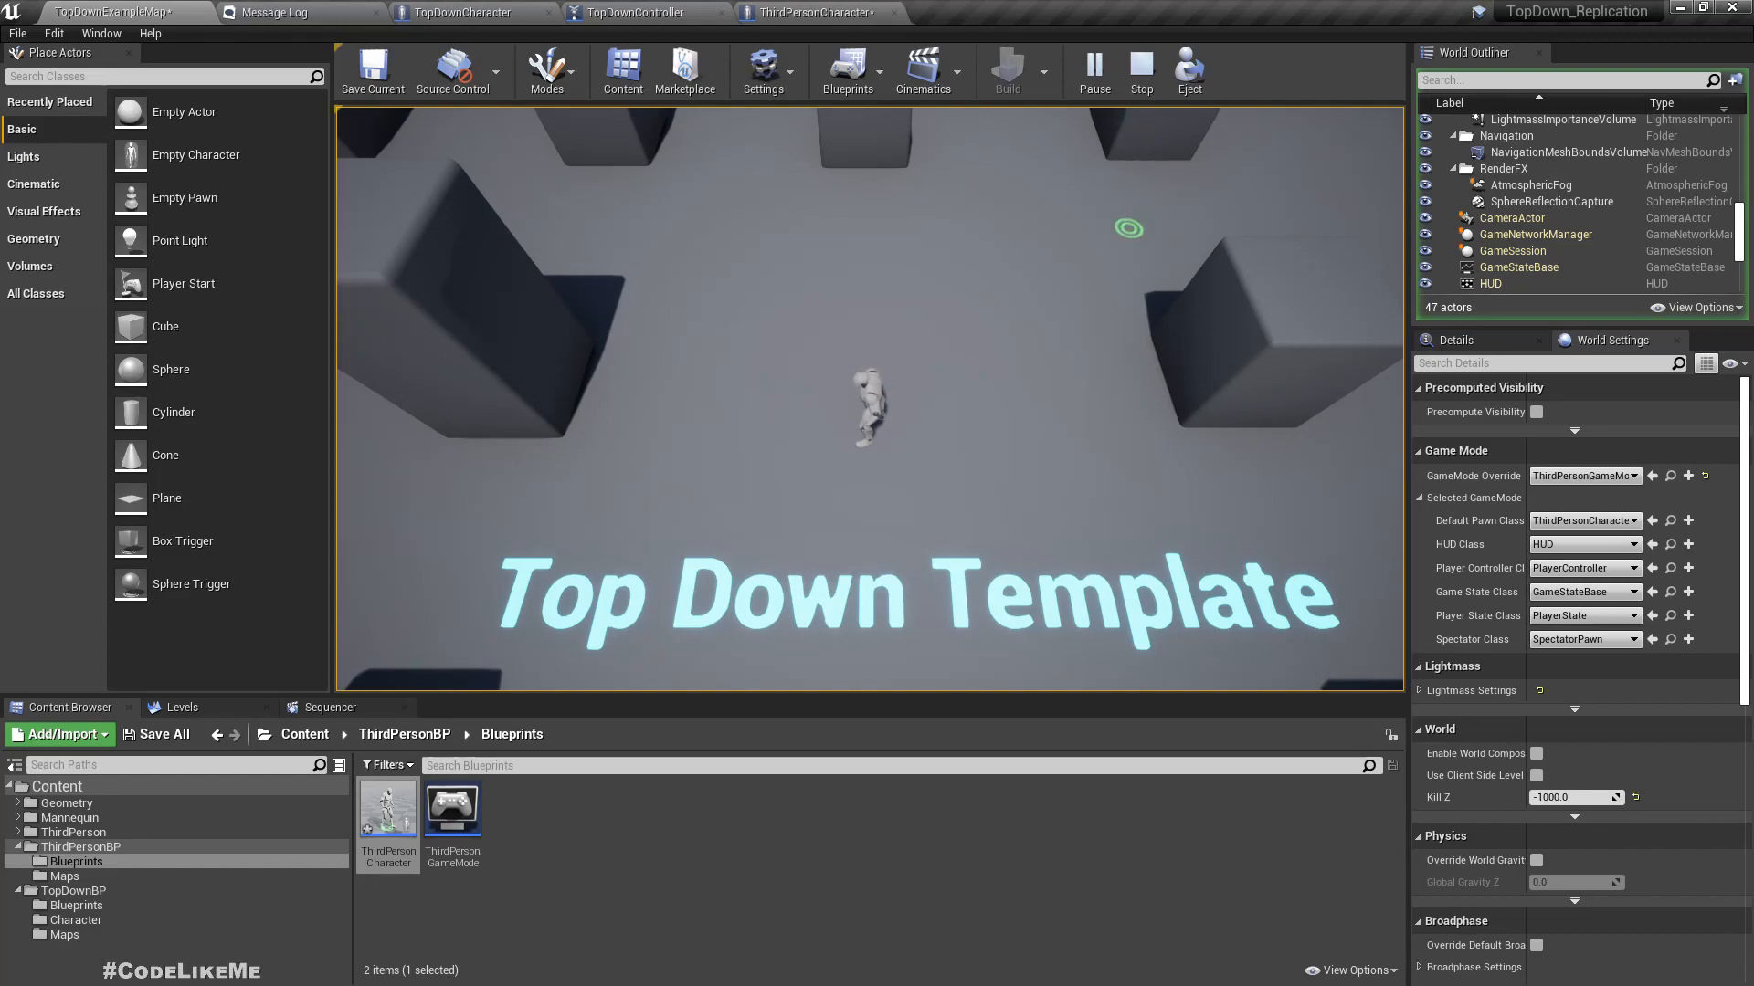
click(1141, 69)
- Play-test the map with 2 players as a listen server, checking the cursor decal and walking the server's character
click(1131, 71)
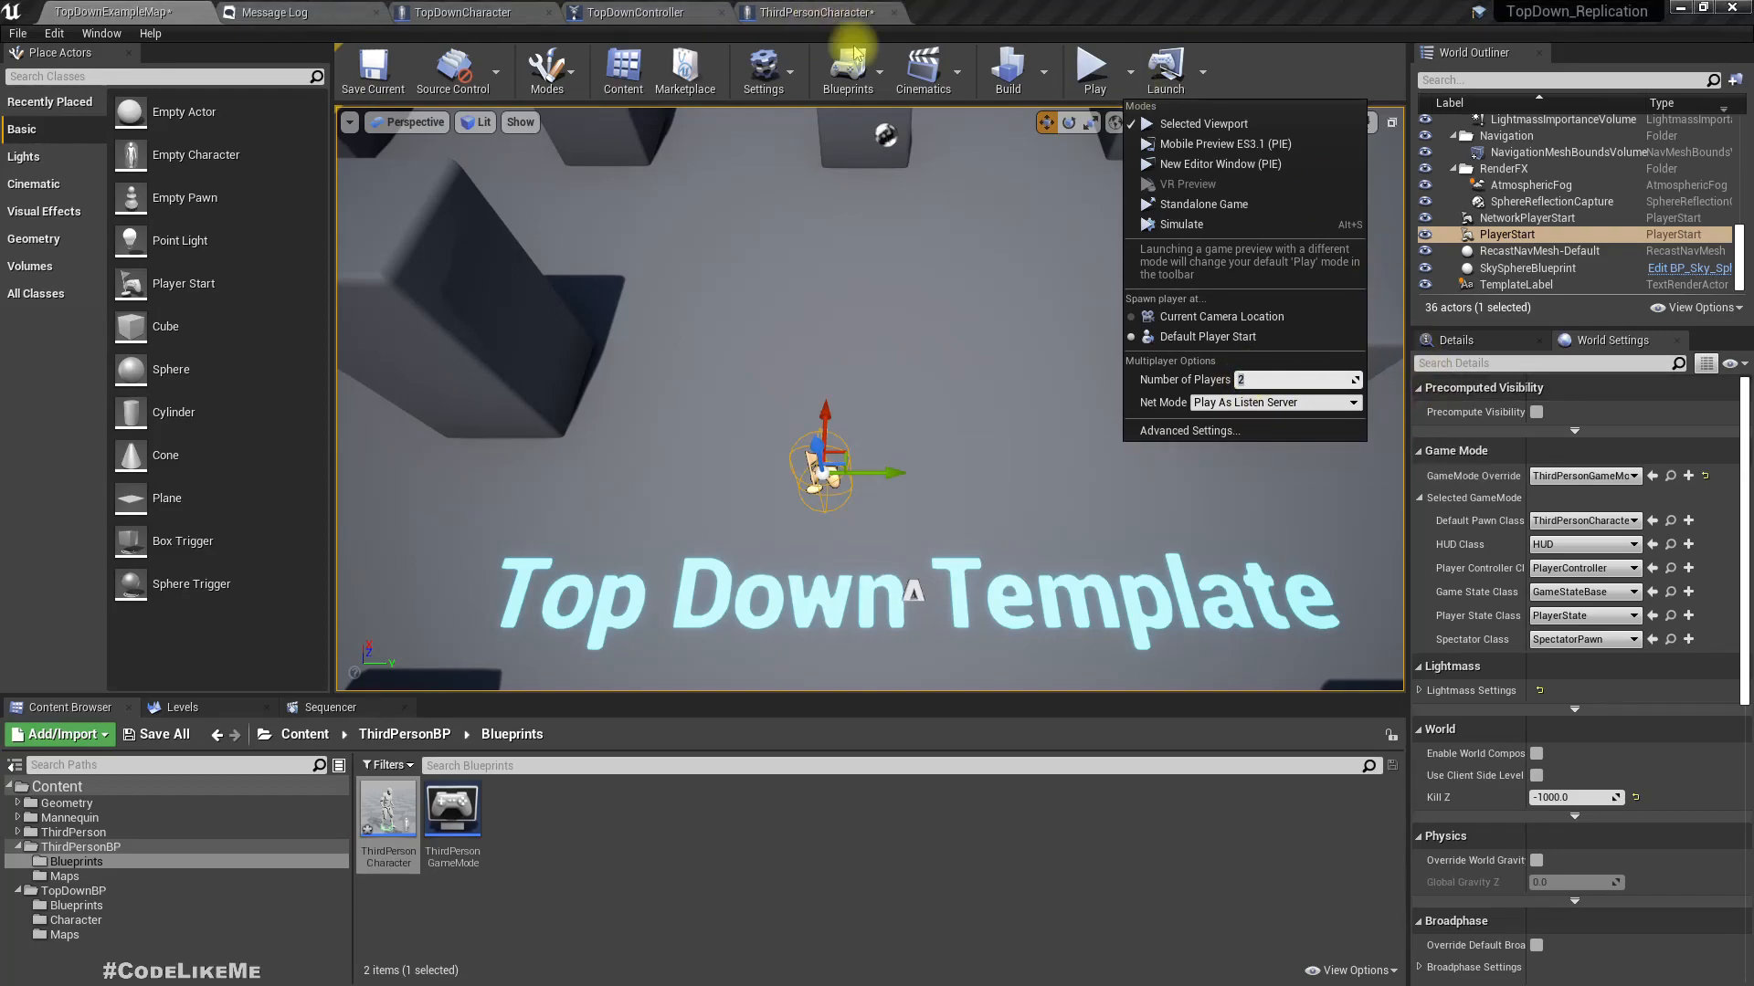
click(1094, 69)
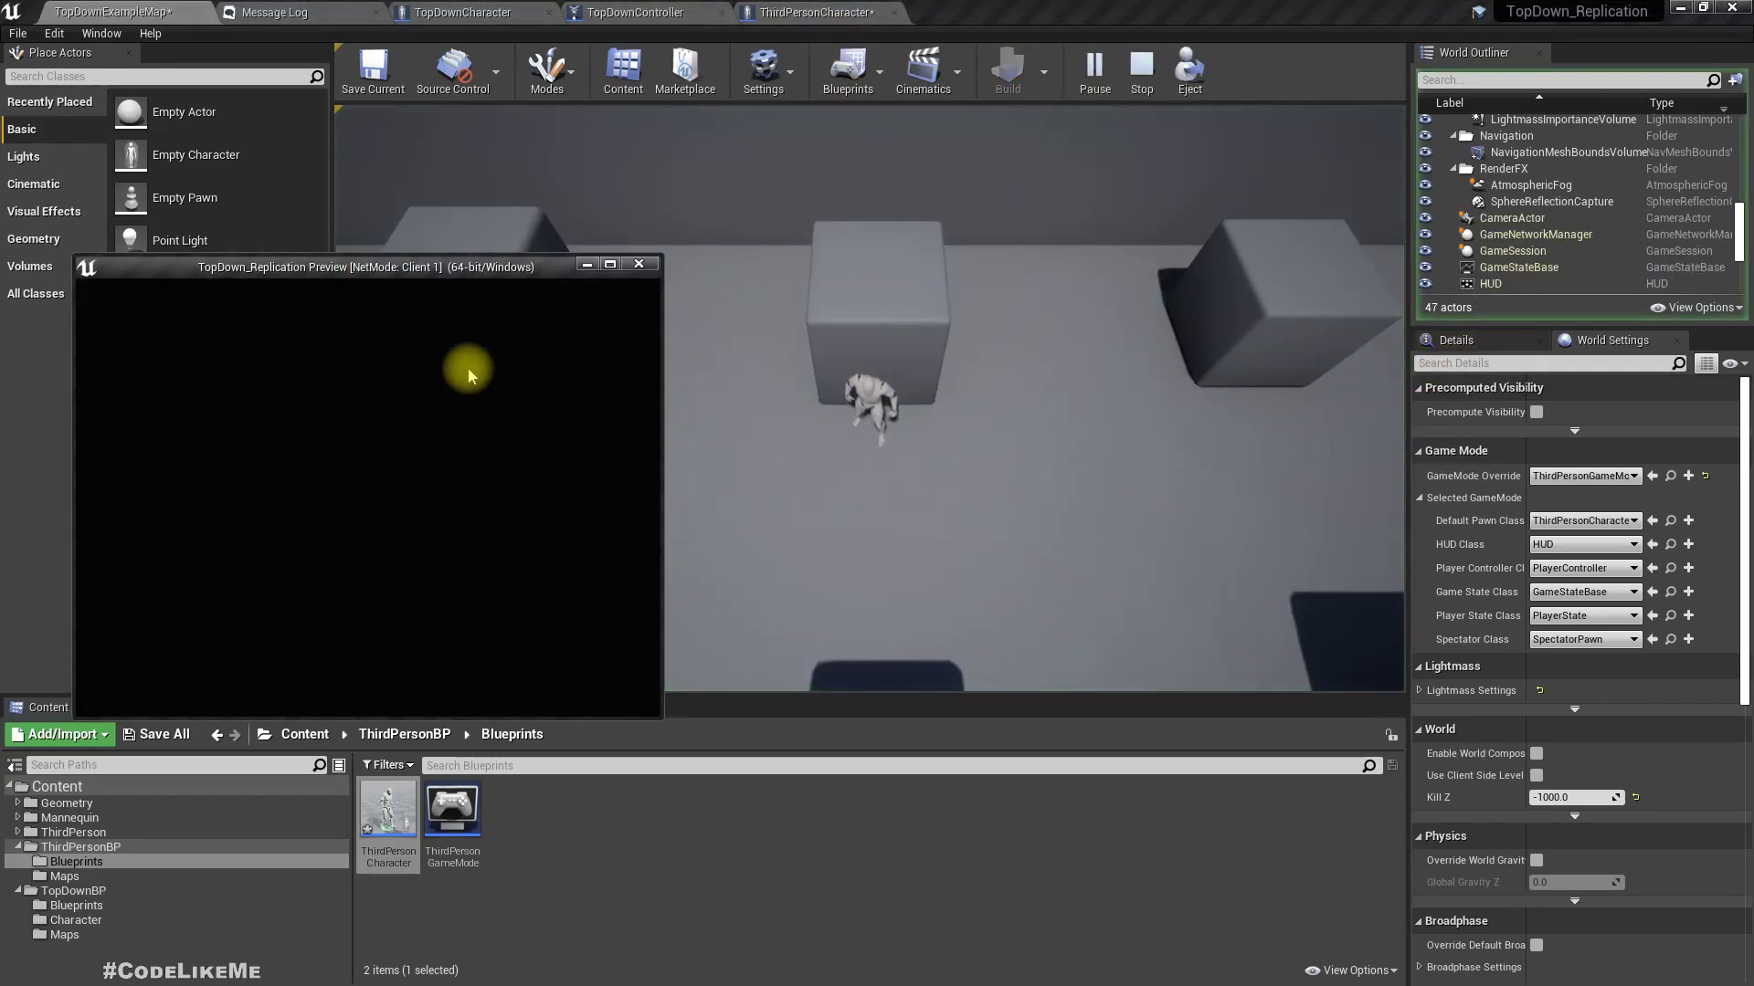
click(438, 525)
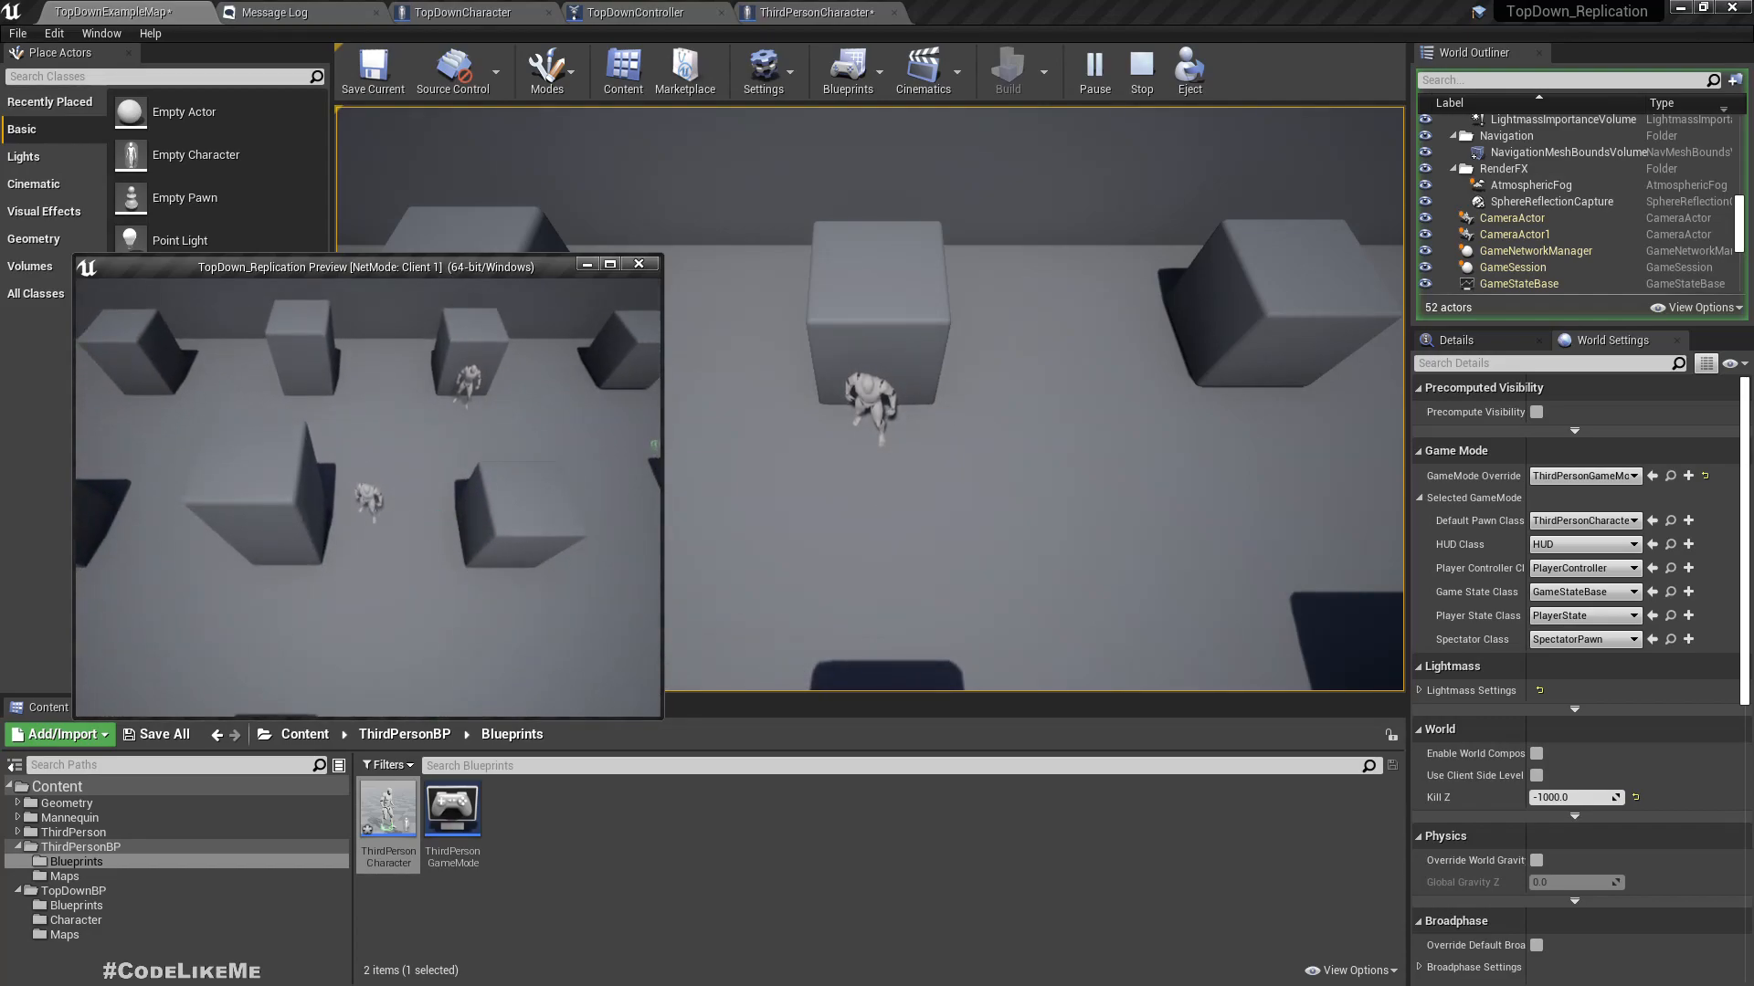
click(974, 508)
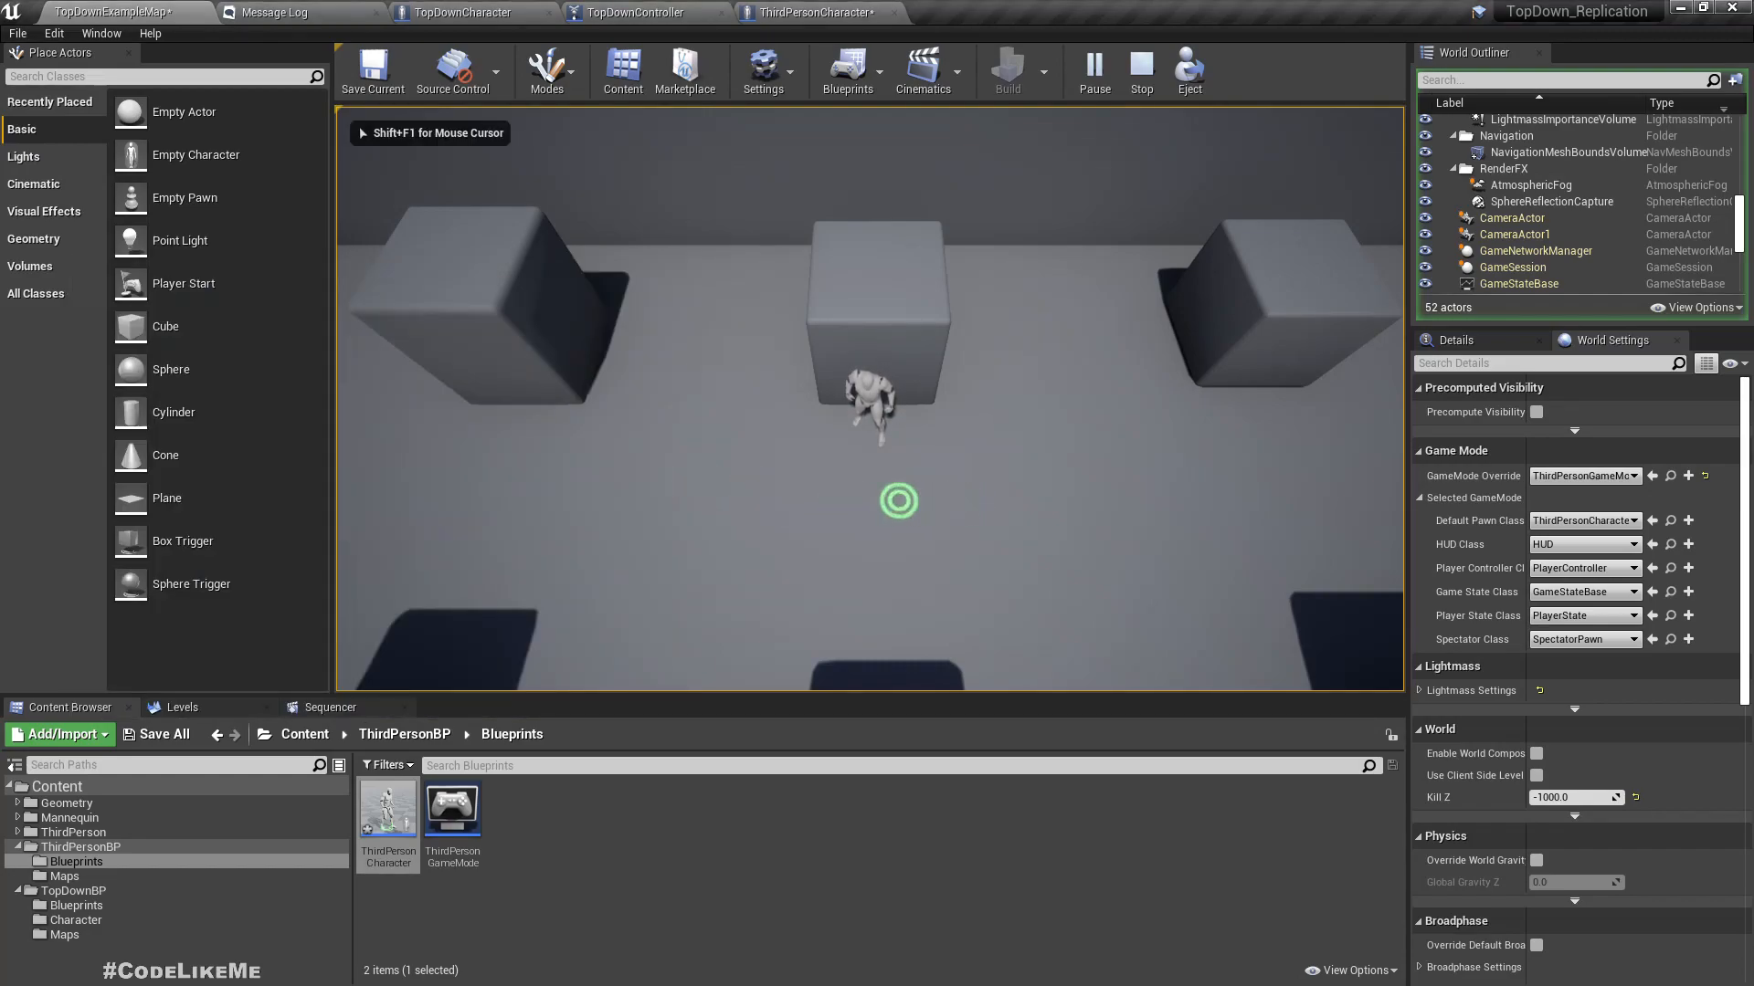
key(s)
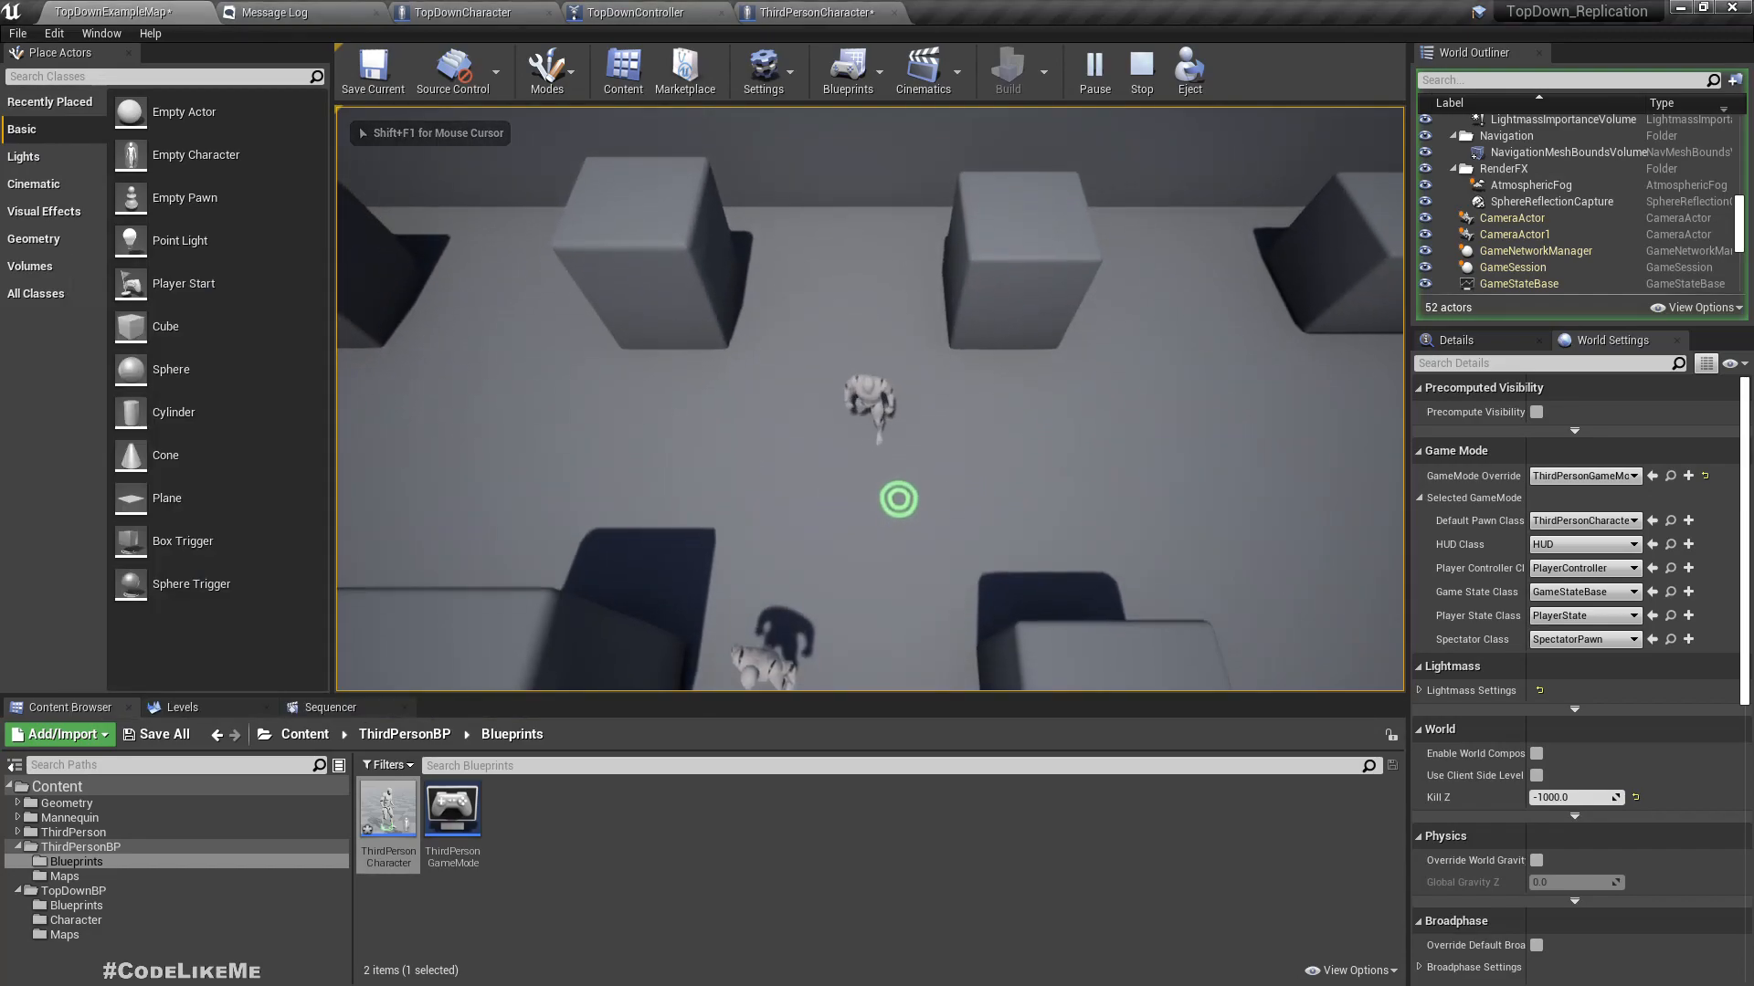
key(d)
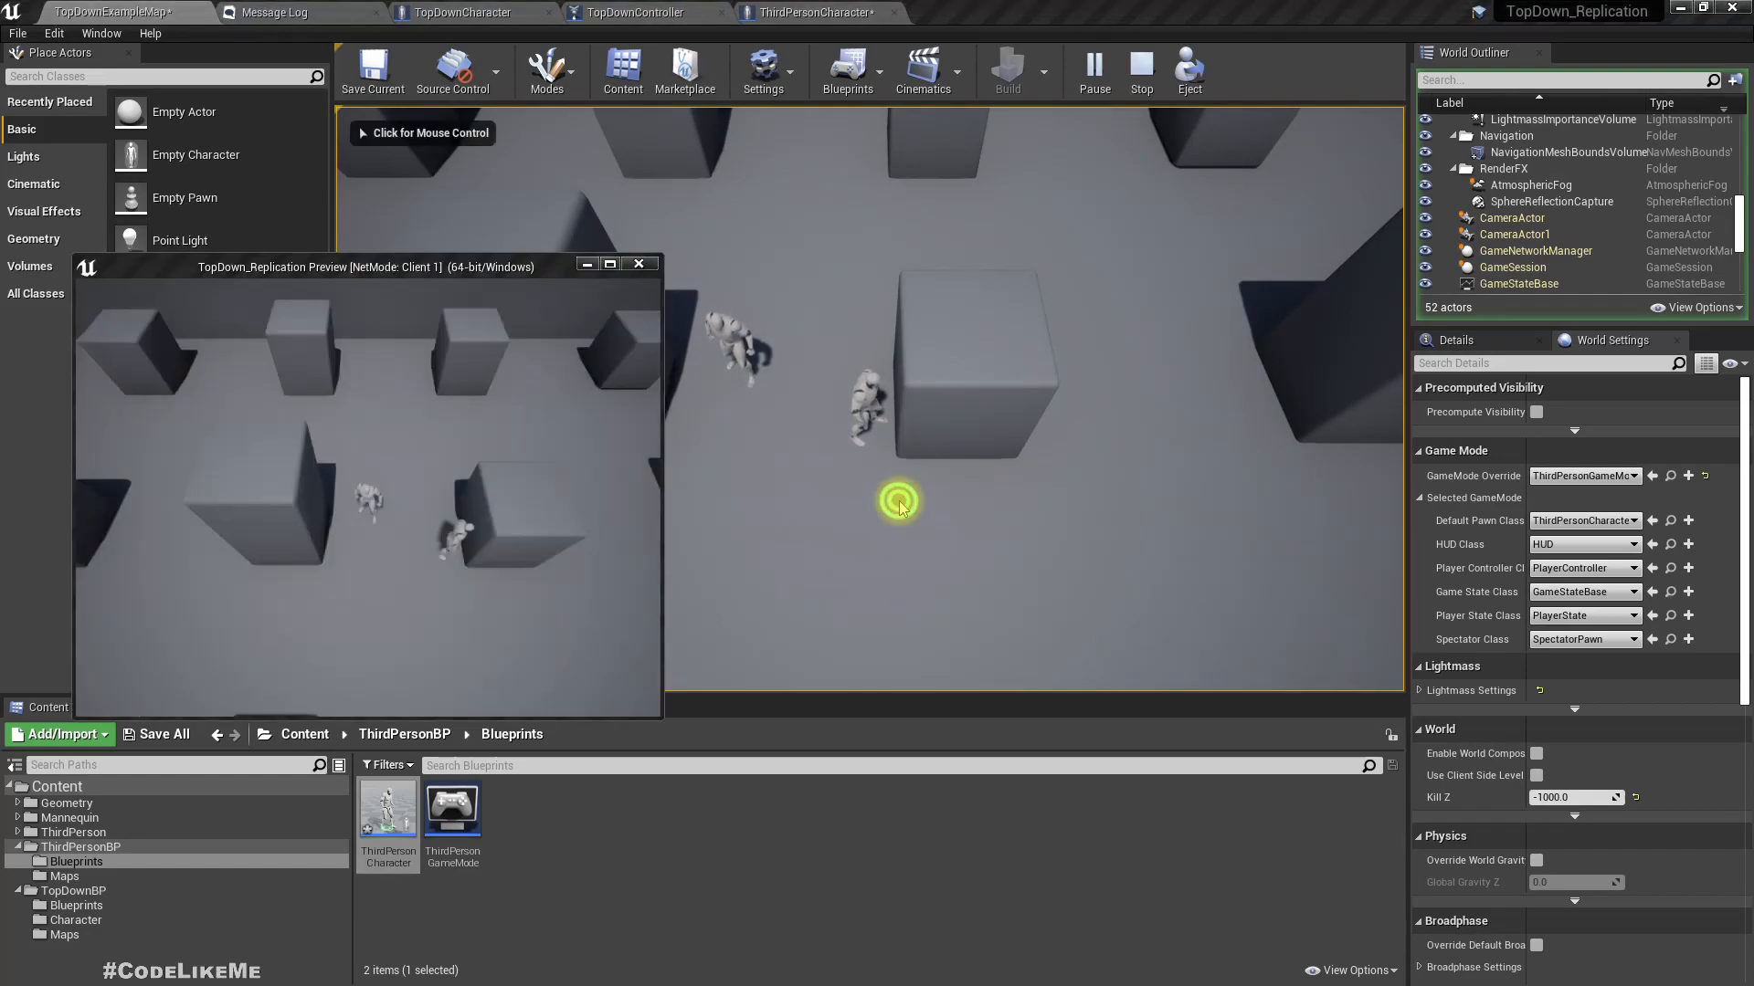
key(Escape)
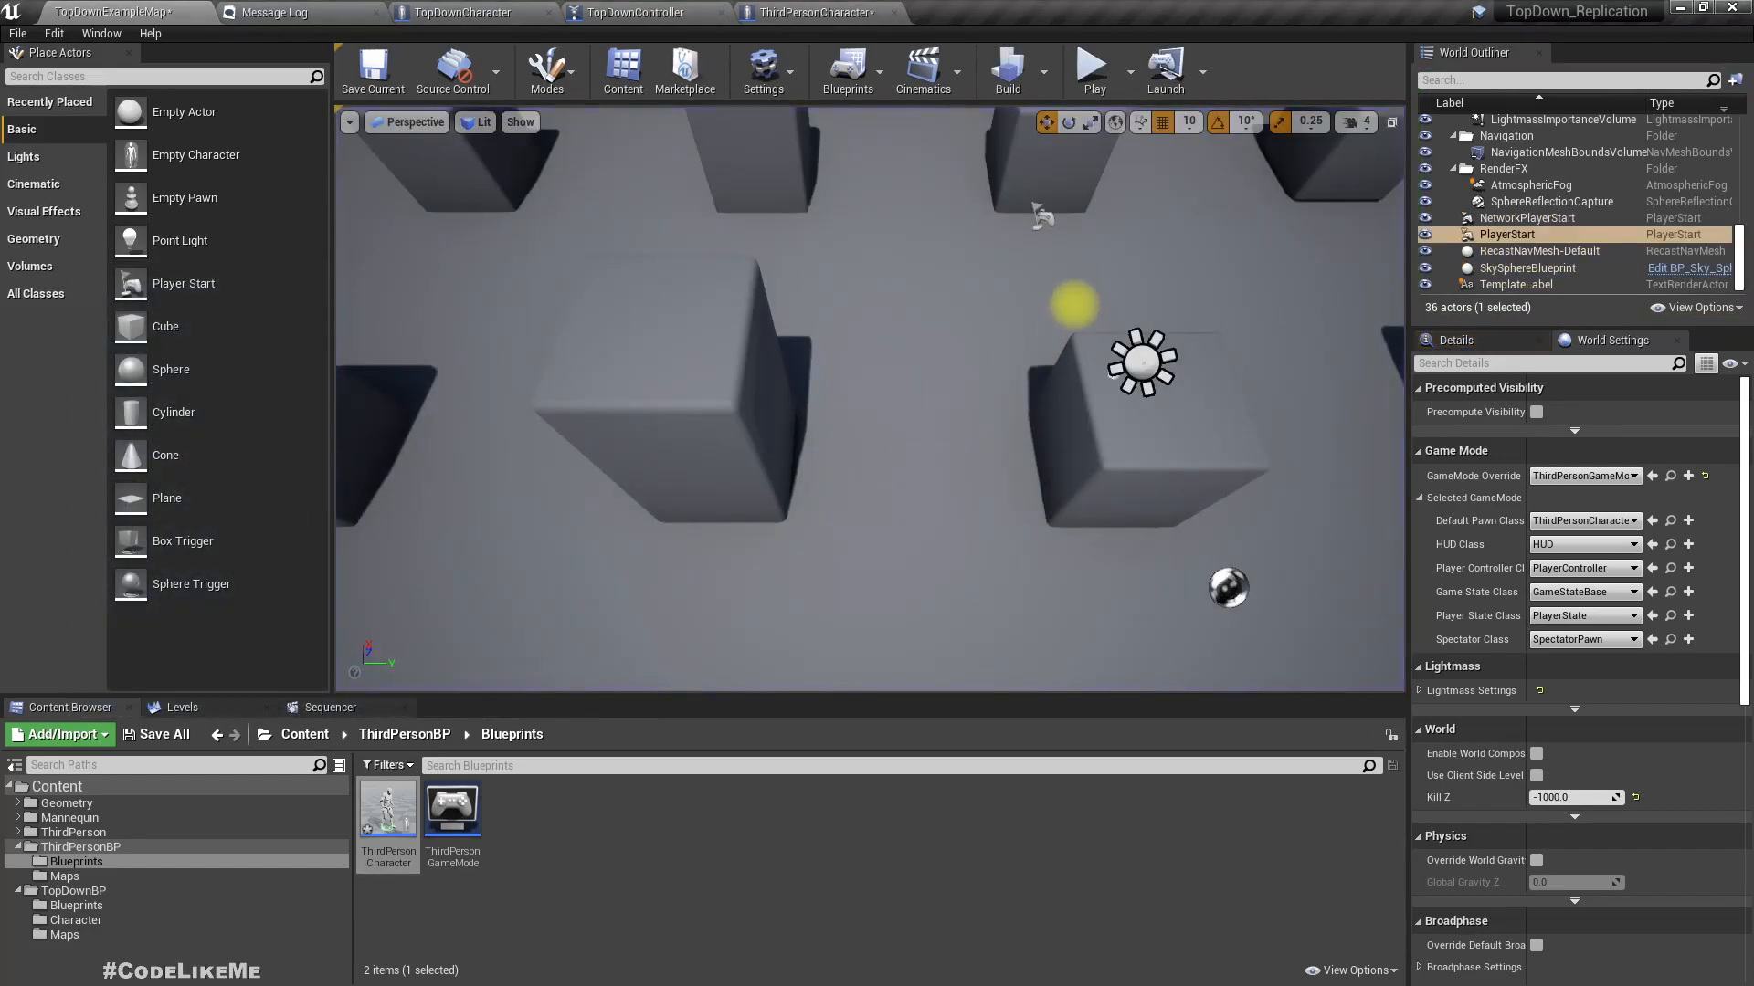
click(1129, 79)
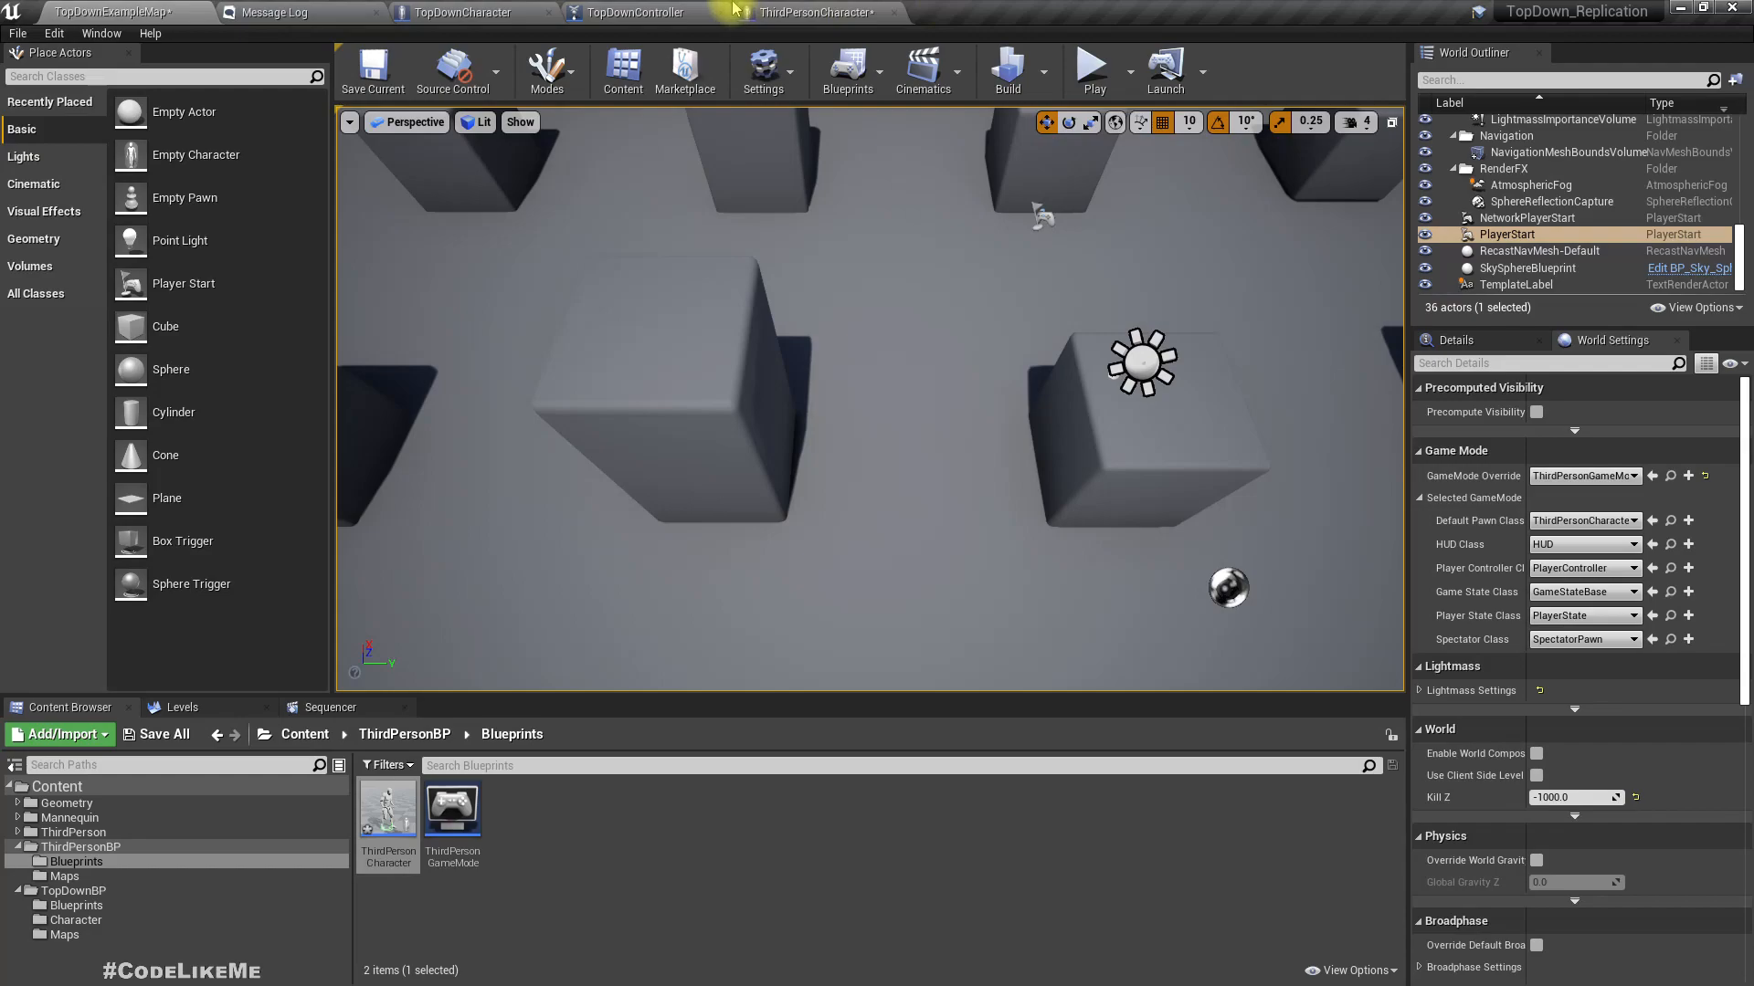
- Examine ThirdPersonCharacter's event graph, covering the input sections and the Event Tick logic of "Get position of Mouse in World"
click(767, 12)
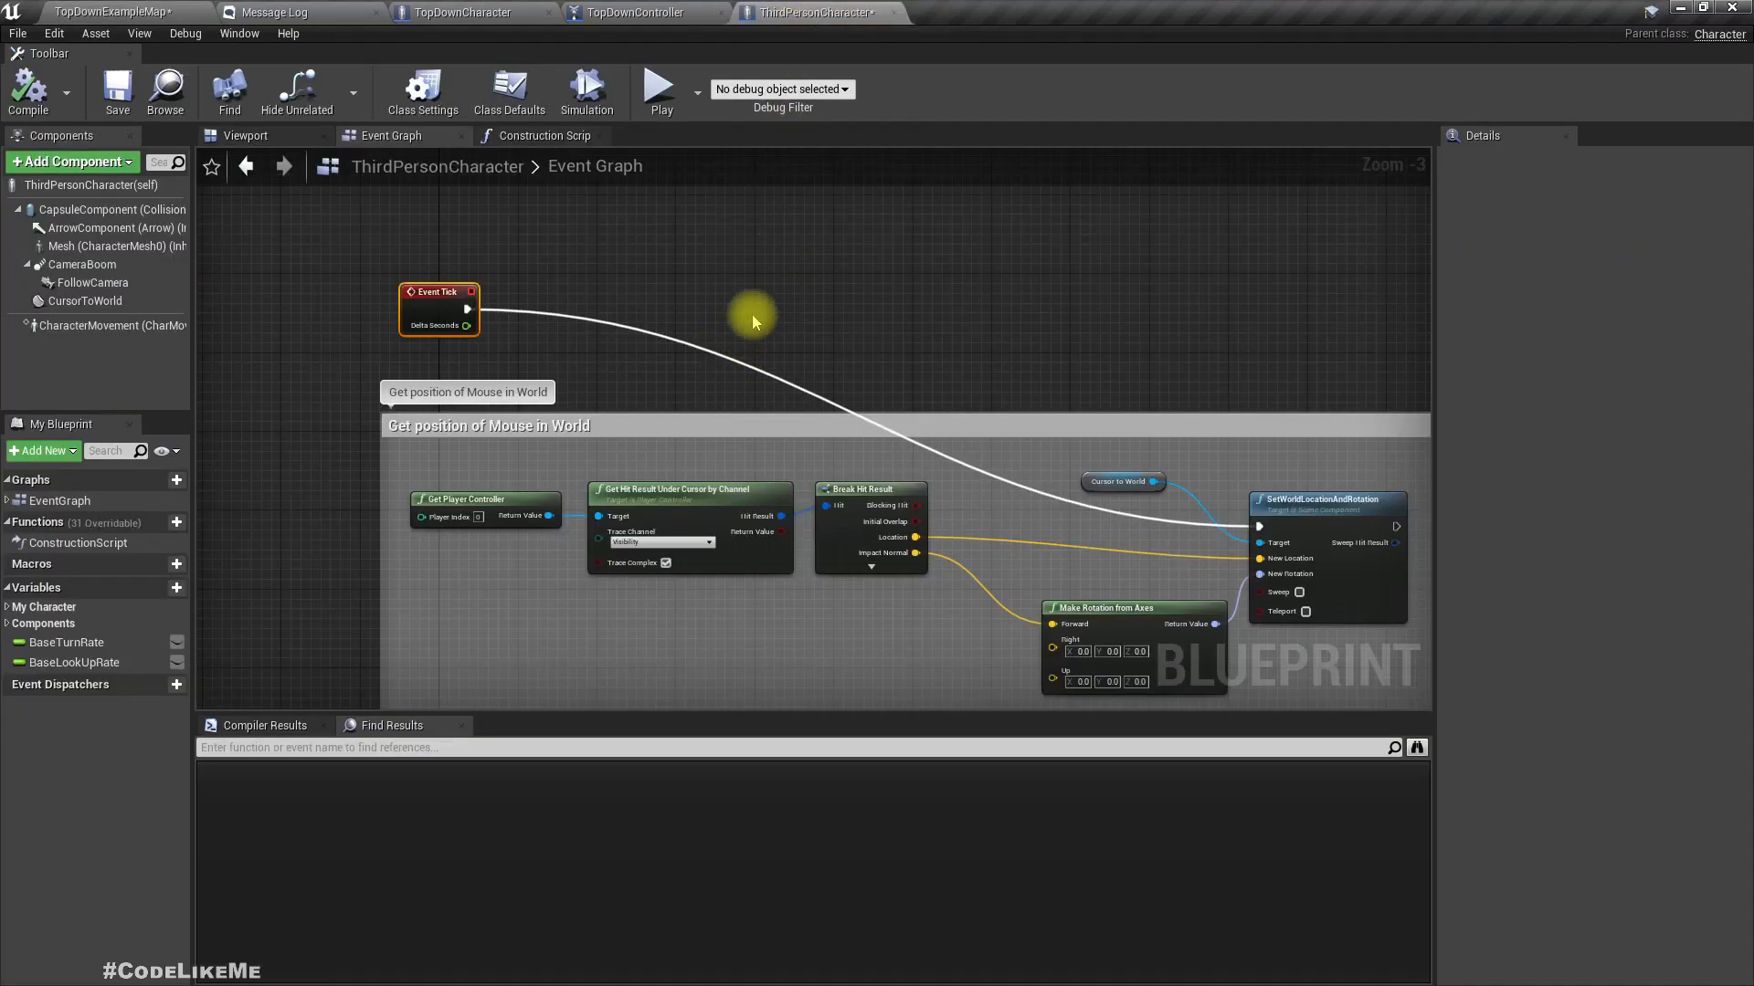
click(639, 12)
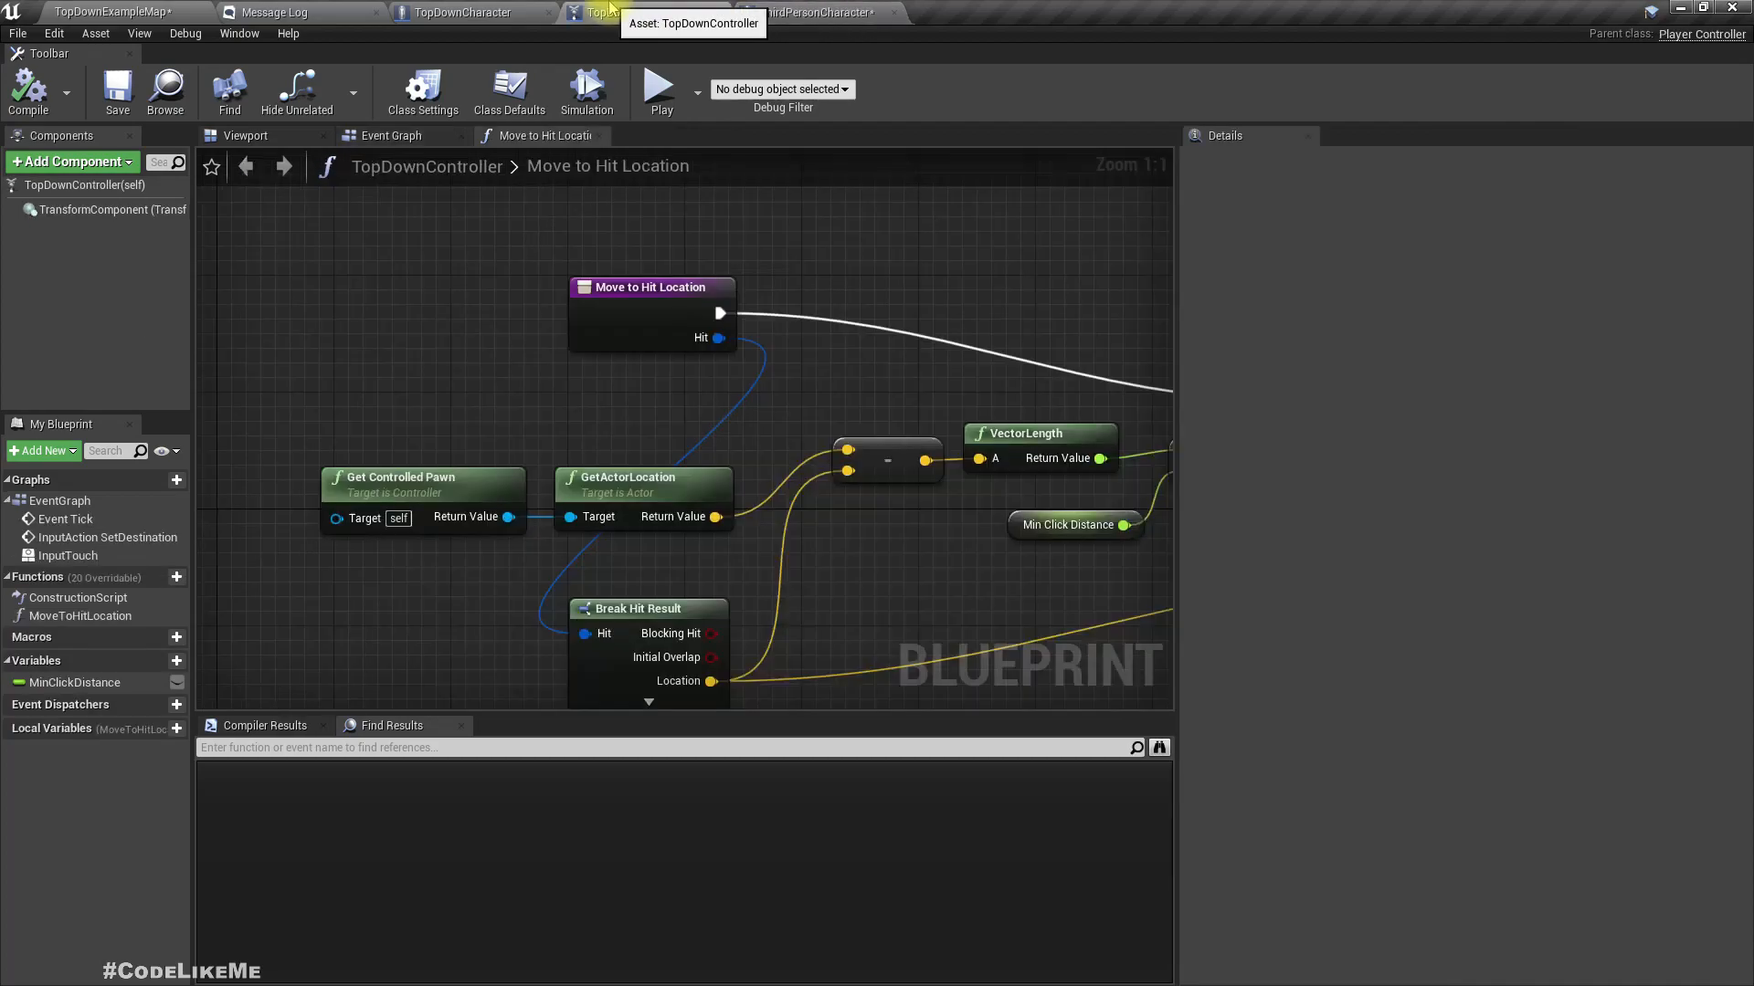
click(797, 15)
click(470, 12)
click(833, 9)
scroll(978, 364, down, 6)
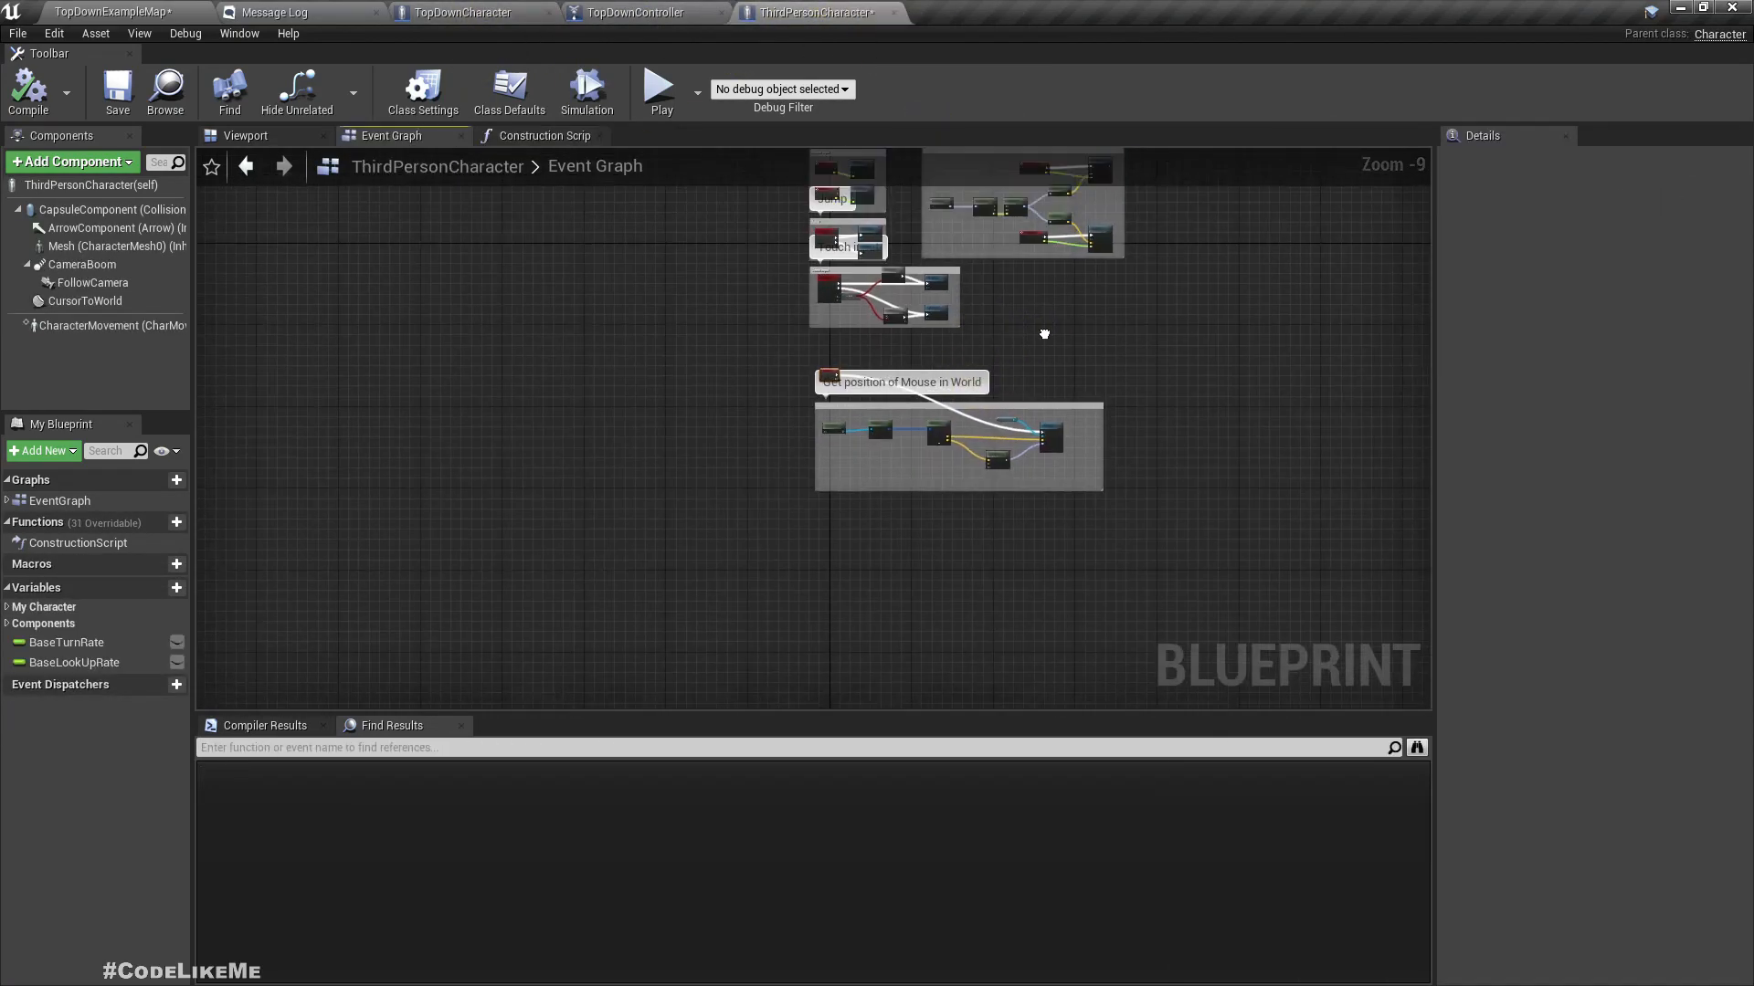
right_drag(1045, 332, 848, 598)
right_drag(736, 581, 782, 383)
scroll(803, 503, up, 7)
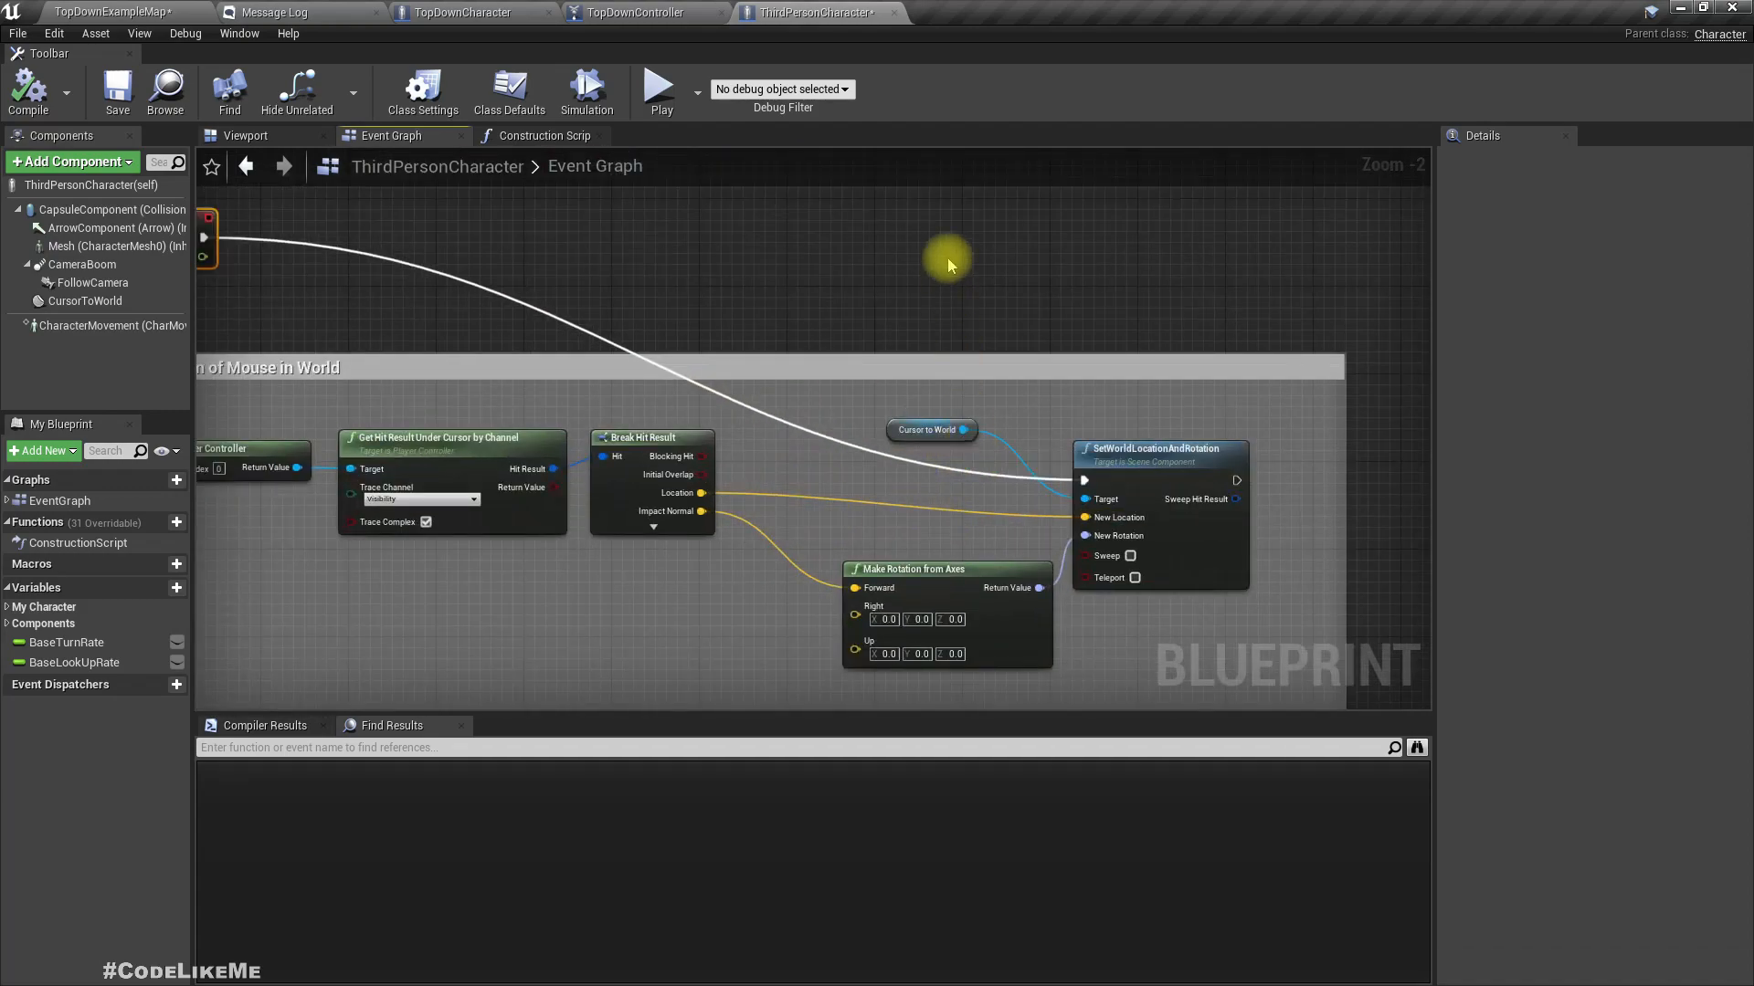
right_drag(987, 255, 939, 407)
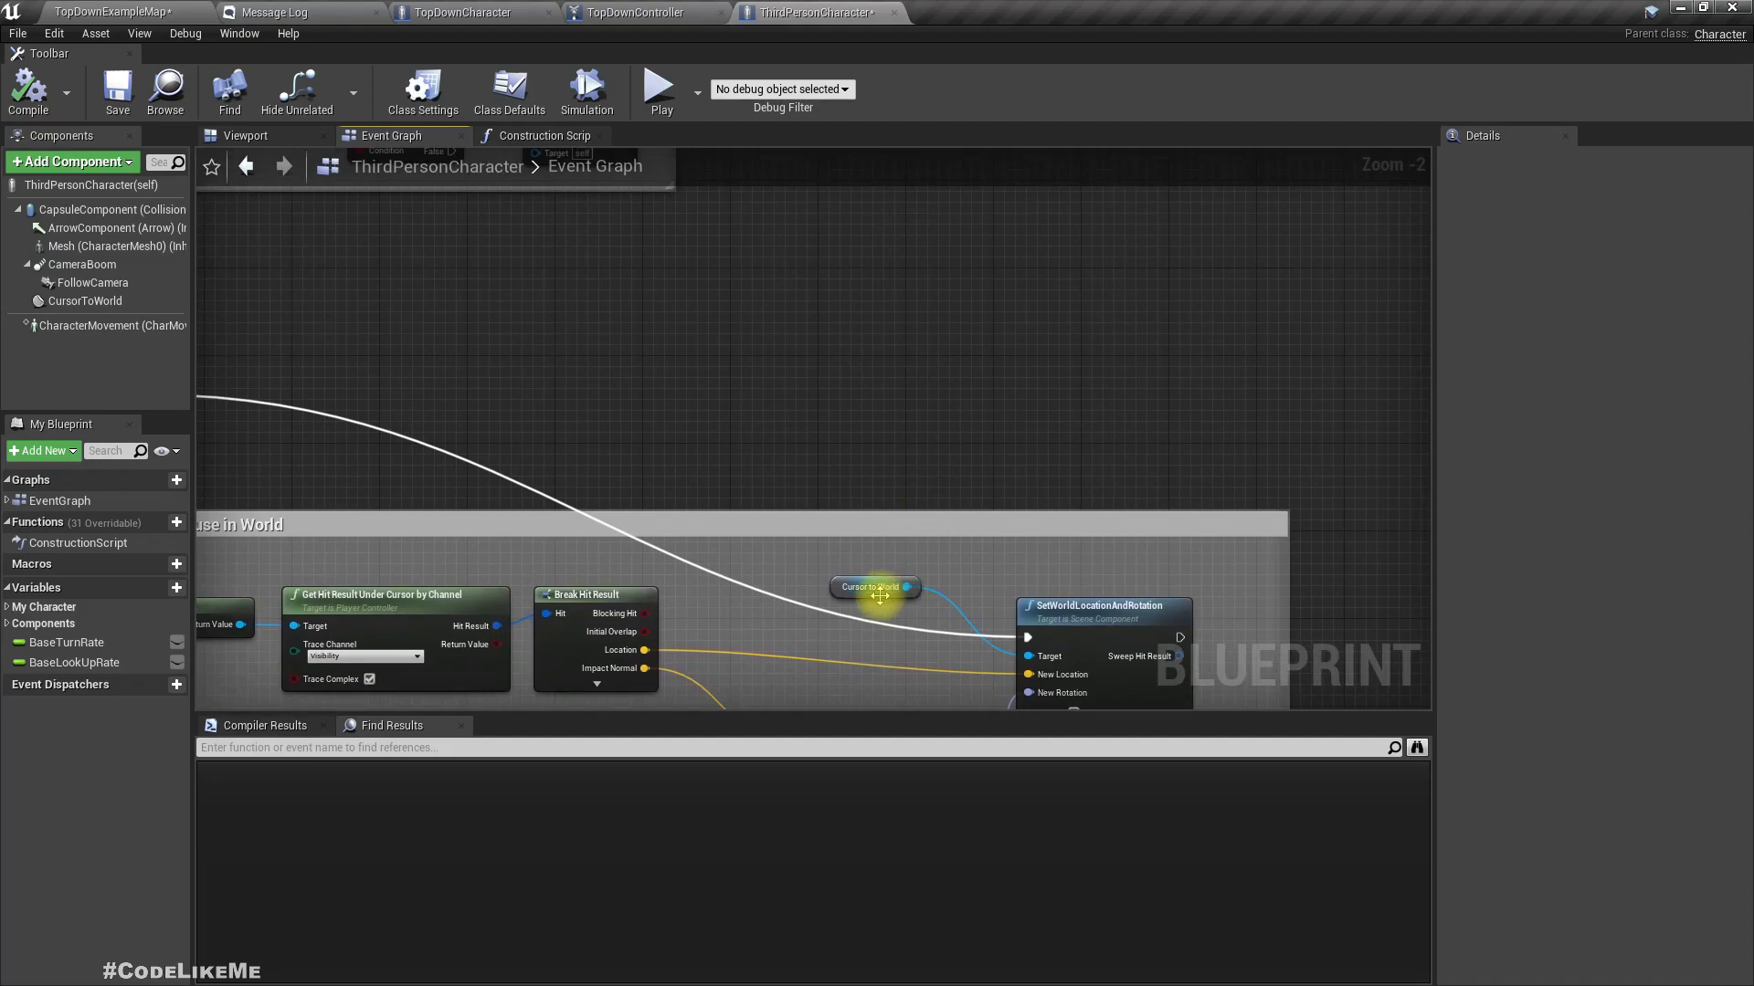
scroll(1076, 401, down, 2)
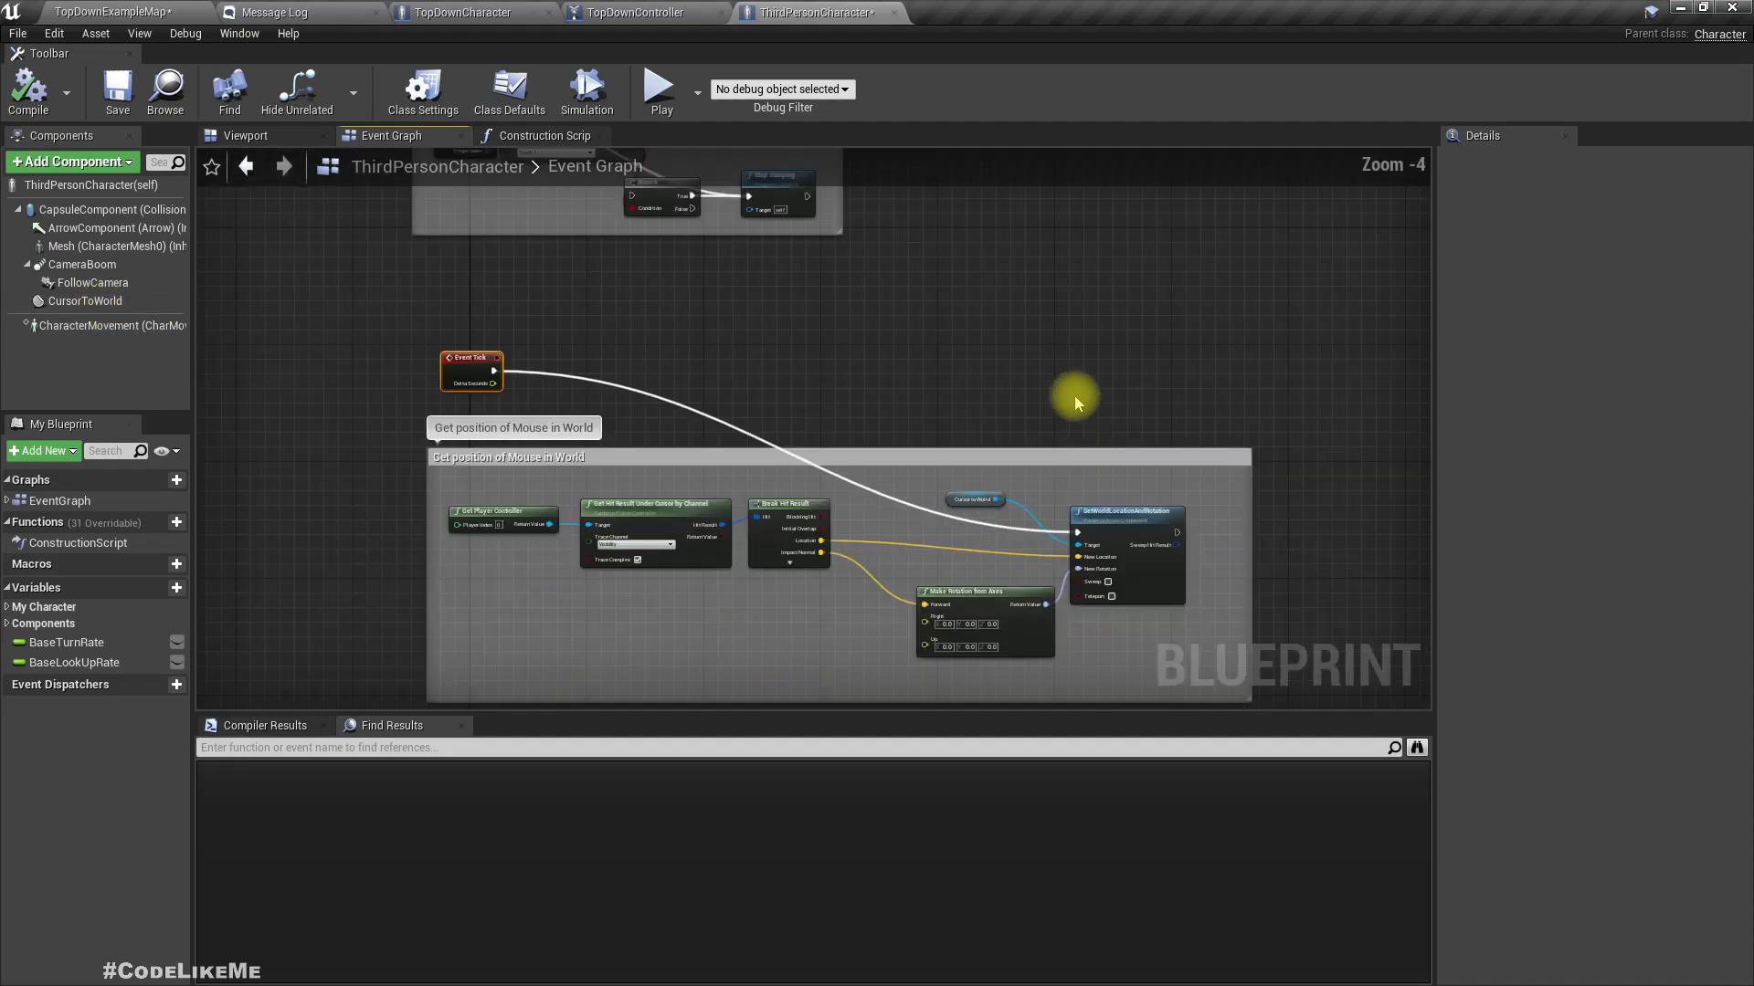
right_drag(939, 194, 839, 623)
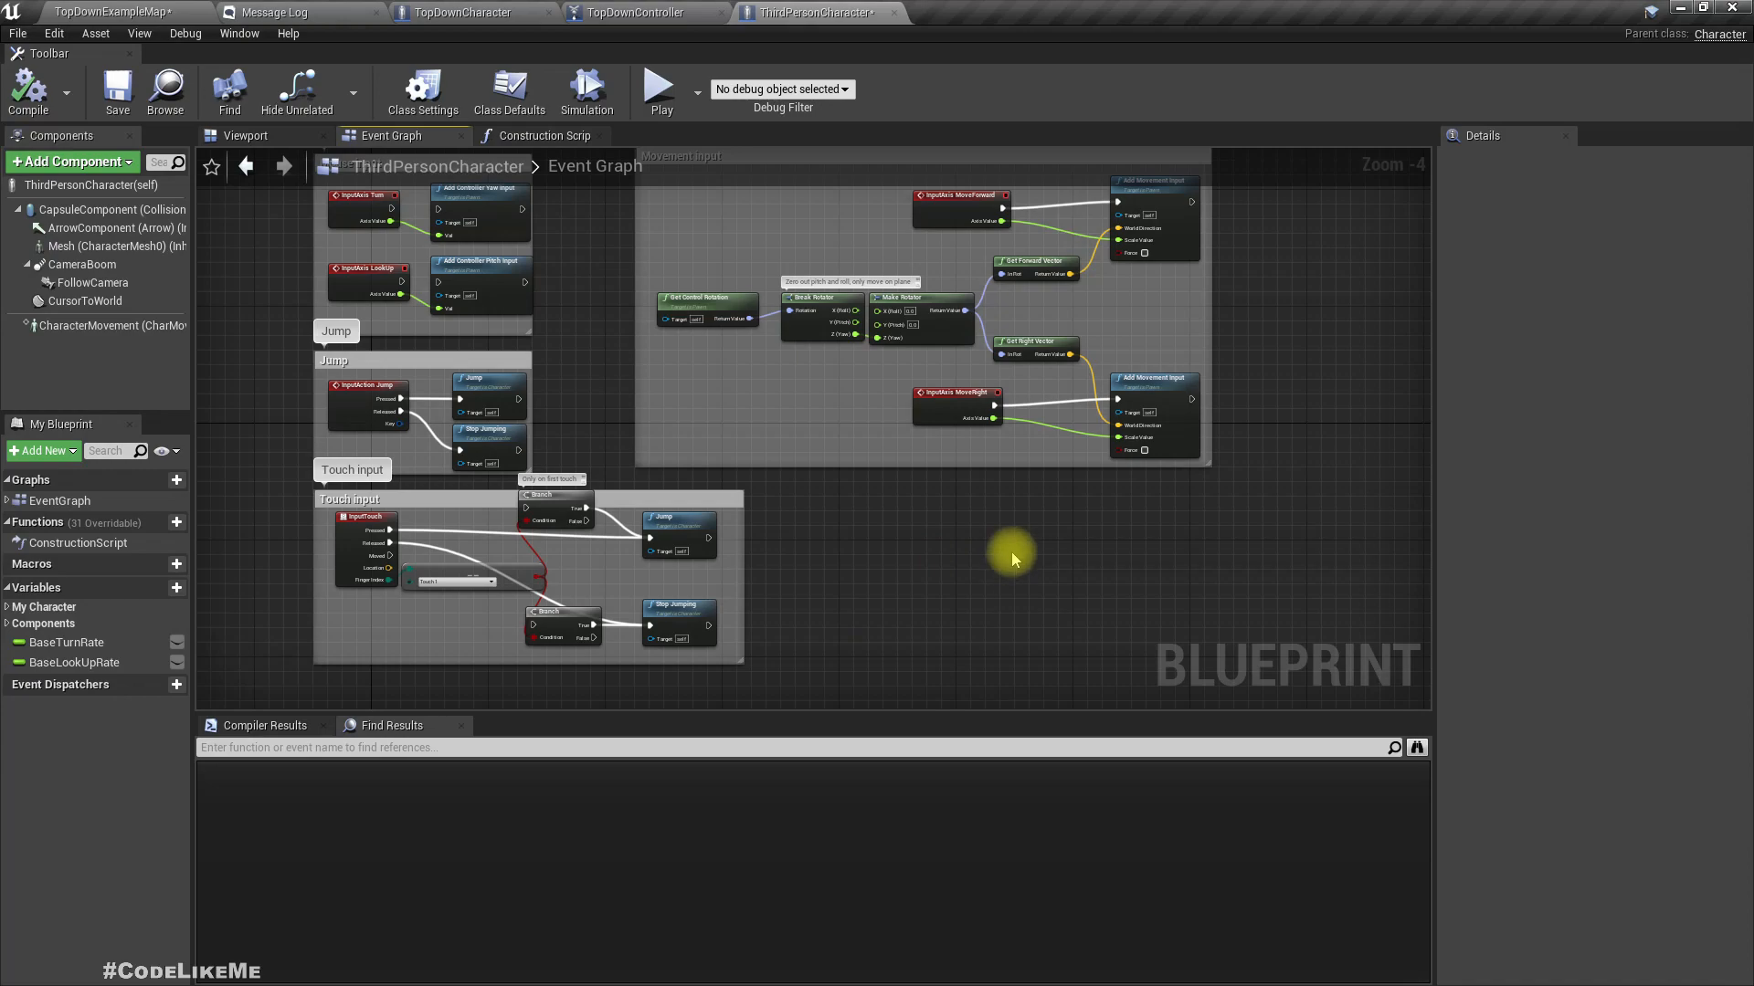
right_drag(669, 350, 677, 769)
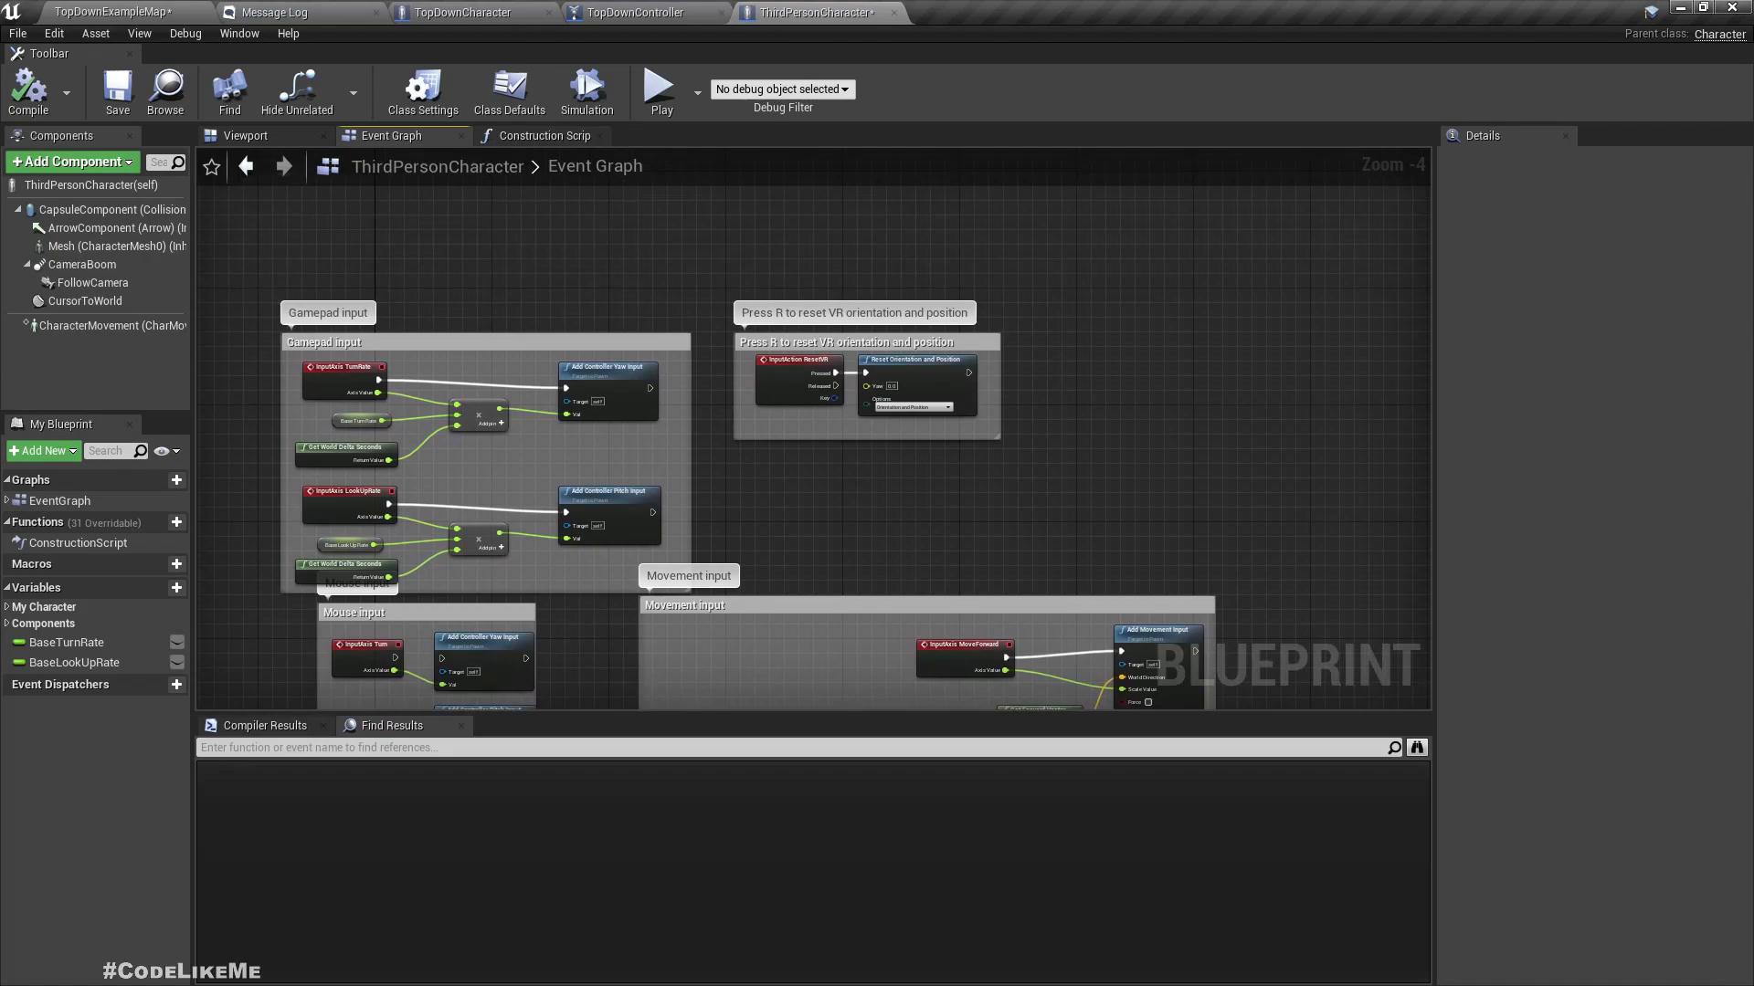
right_drag(775, 517, 785, 104)
right_drag(775, 355, 850, 276)
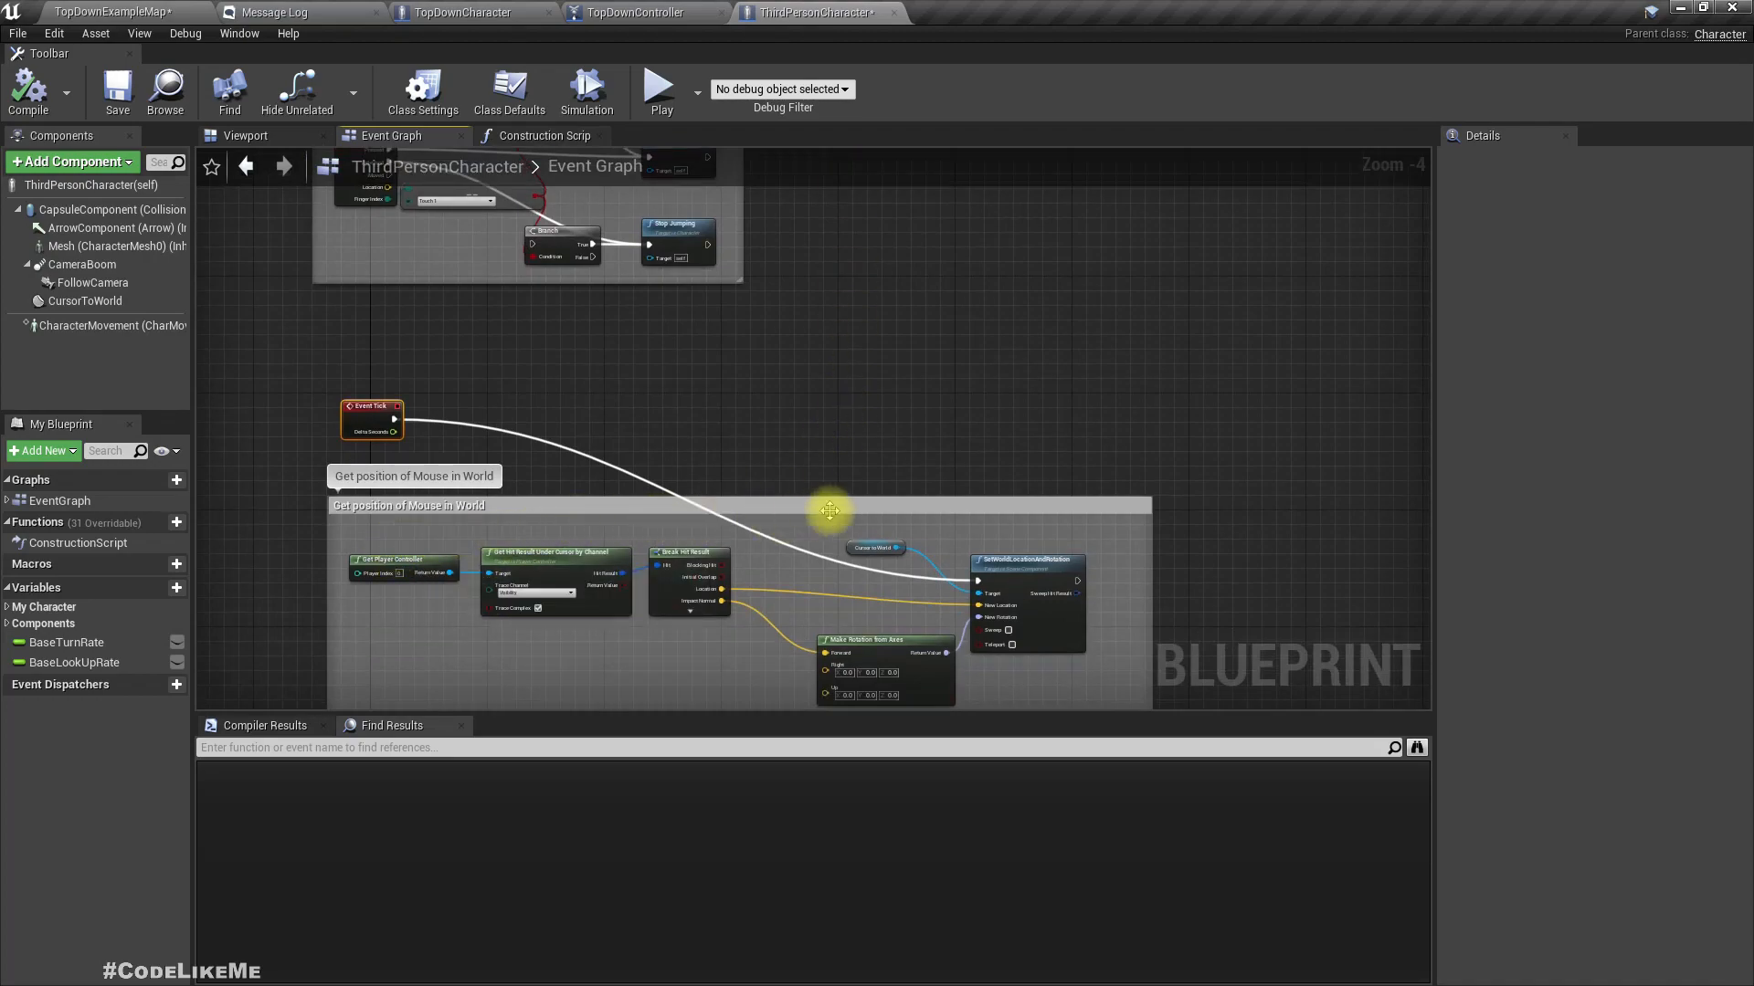
right_drag(443, 538, 433, 493)
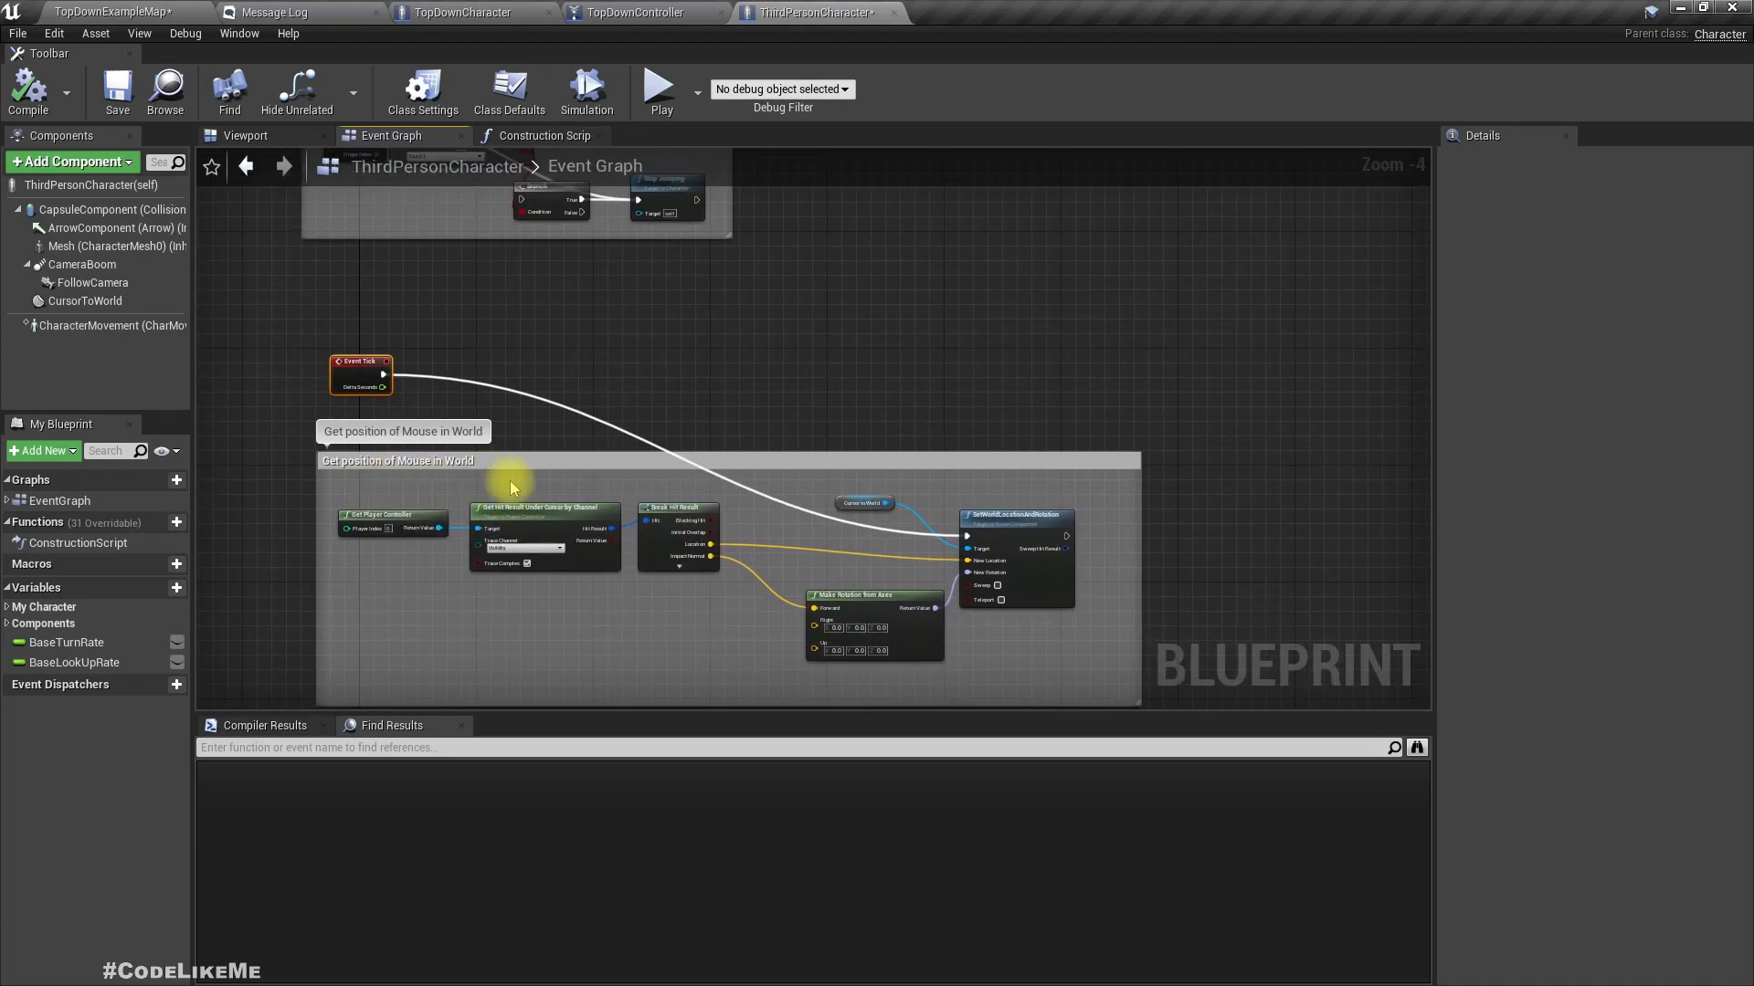
- Add a Branch node connected to the execution output of SetWorldLocationAndRotation
right_drag(1232, 538, 654, 548)
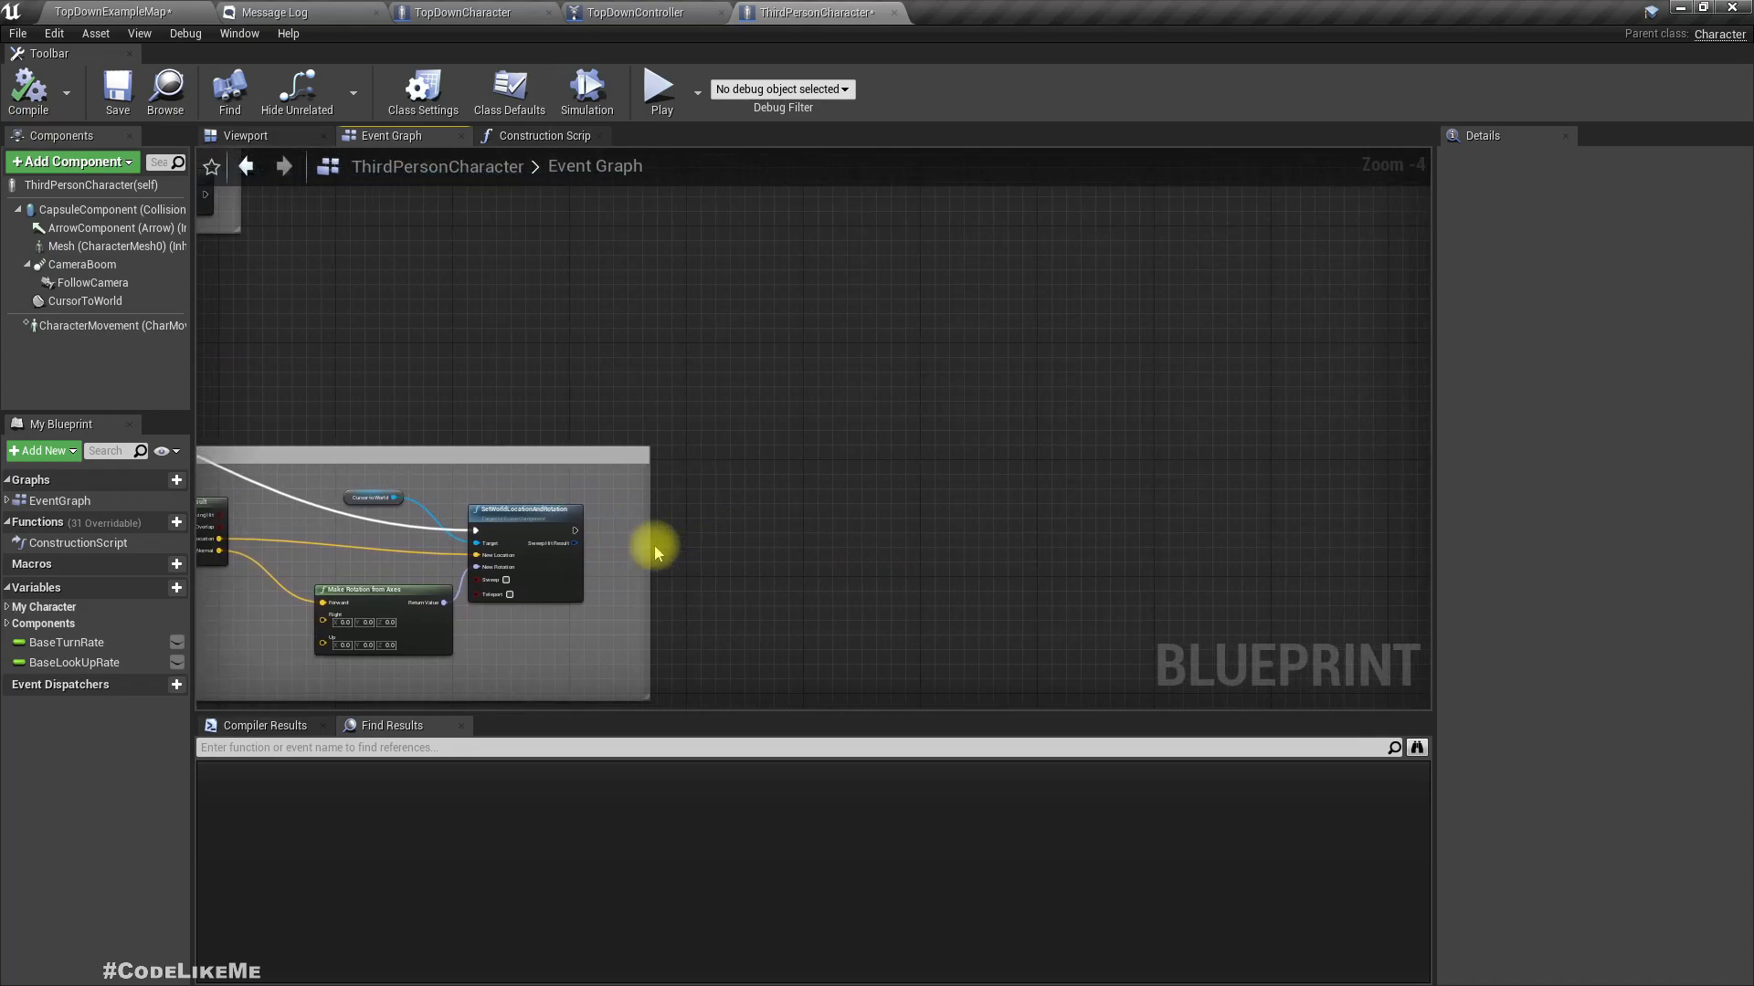
drag(579, 538, 804, 539)
text(bra)
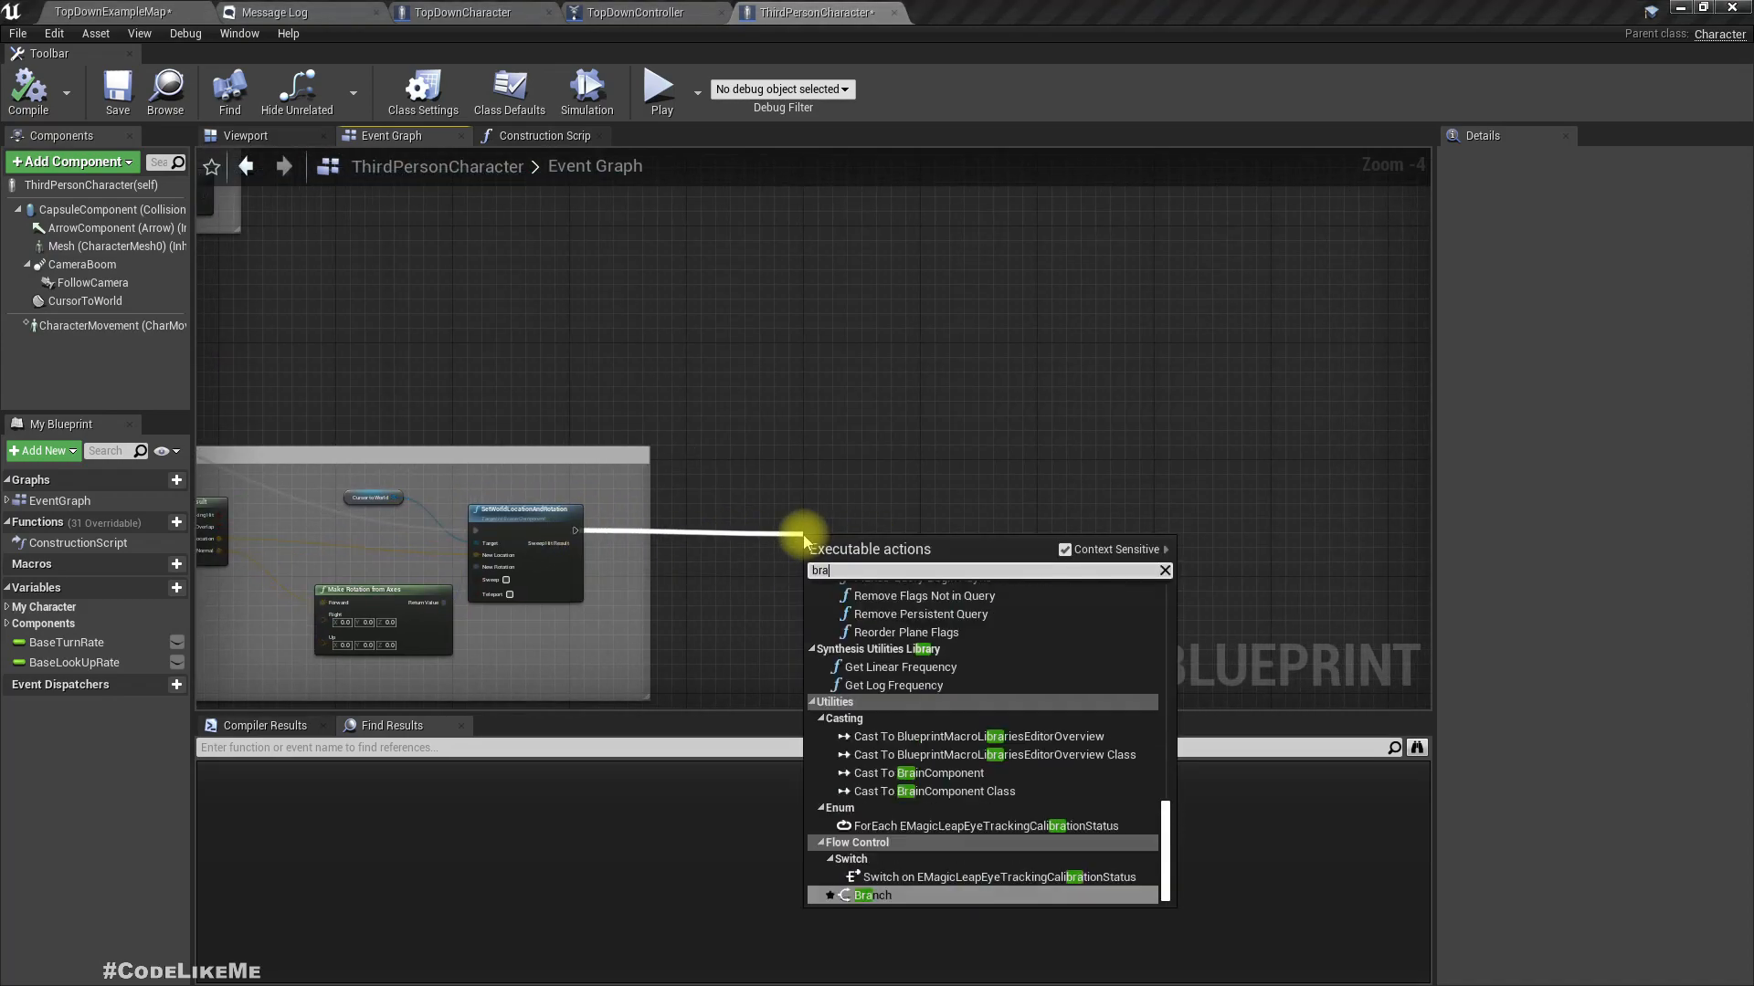
key(Return)
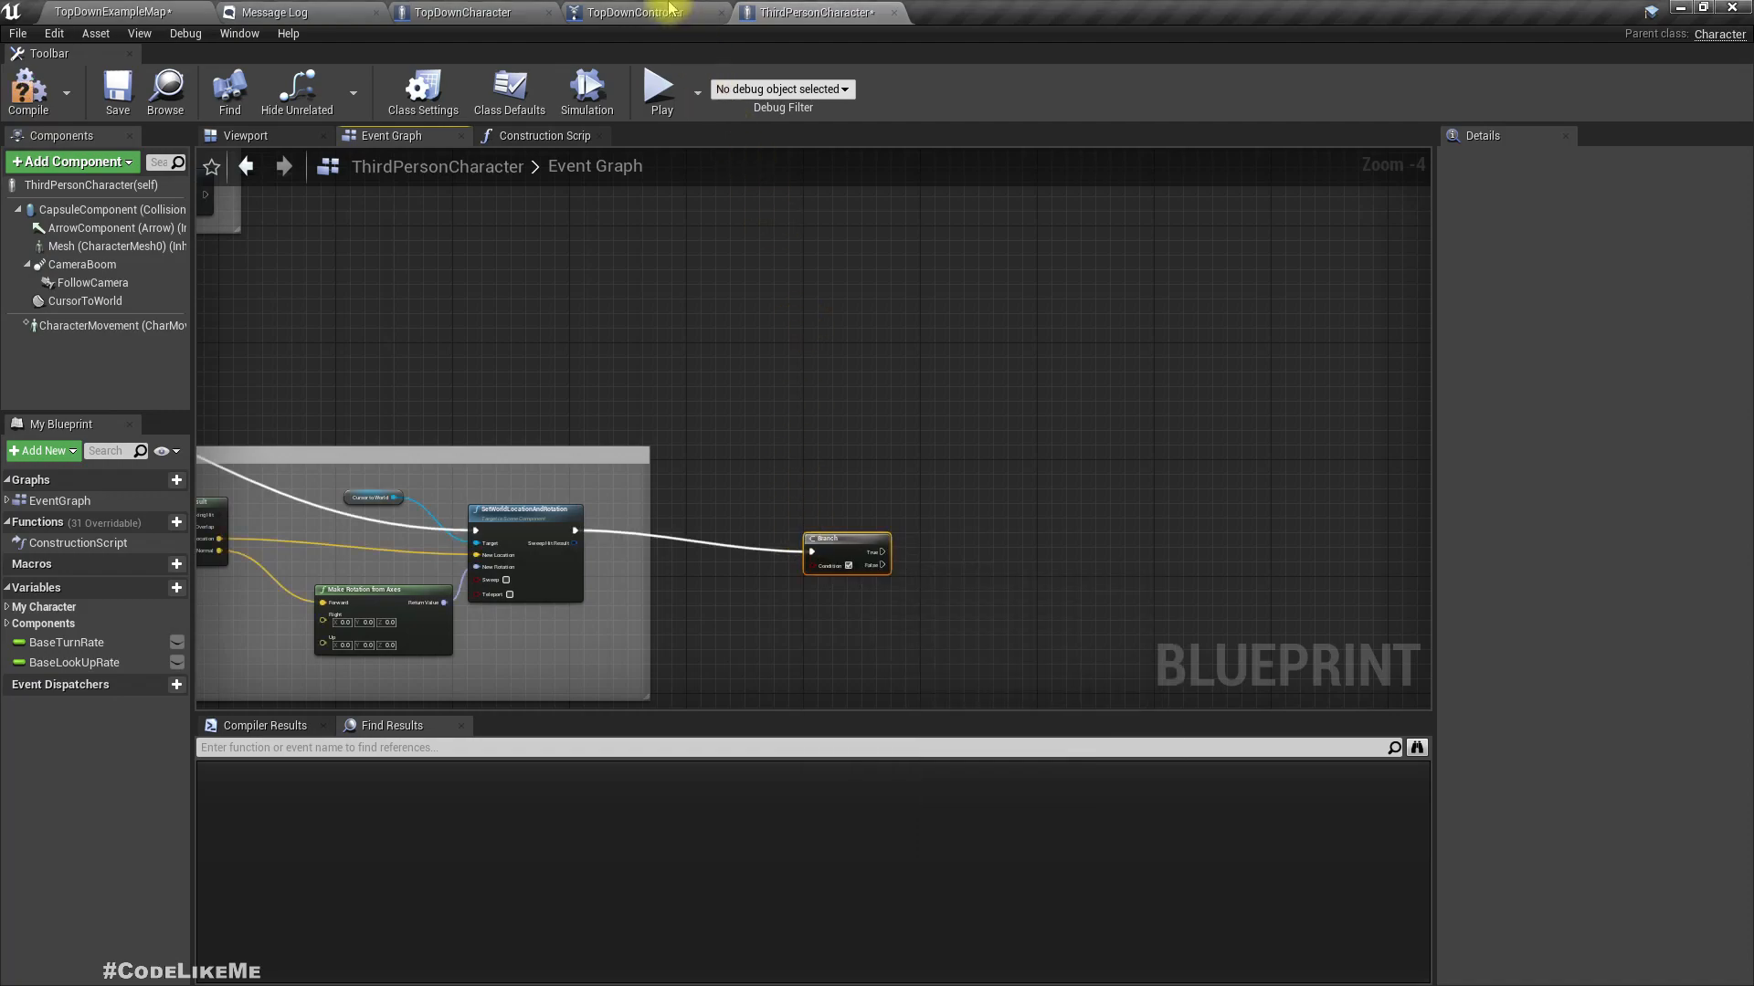
- Examine the InputAction SetDestination event and its Gate in TopDownController's event graph
click(677, 12)
click(399, 146)
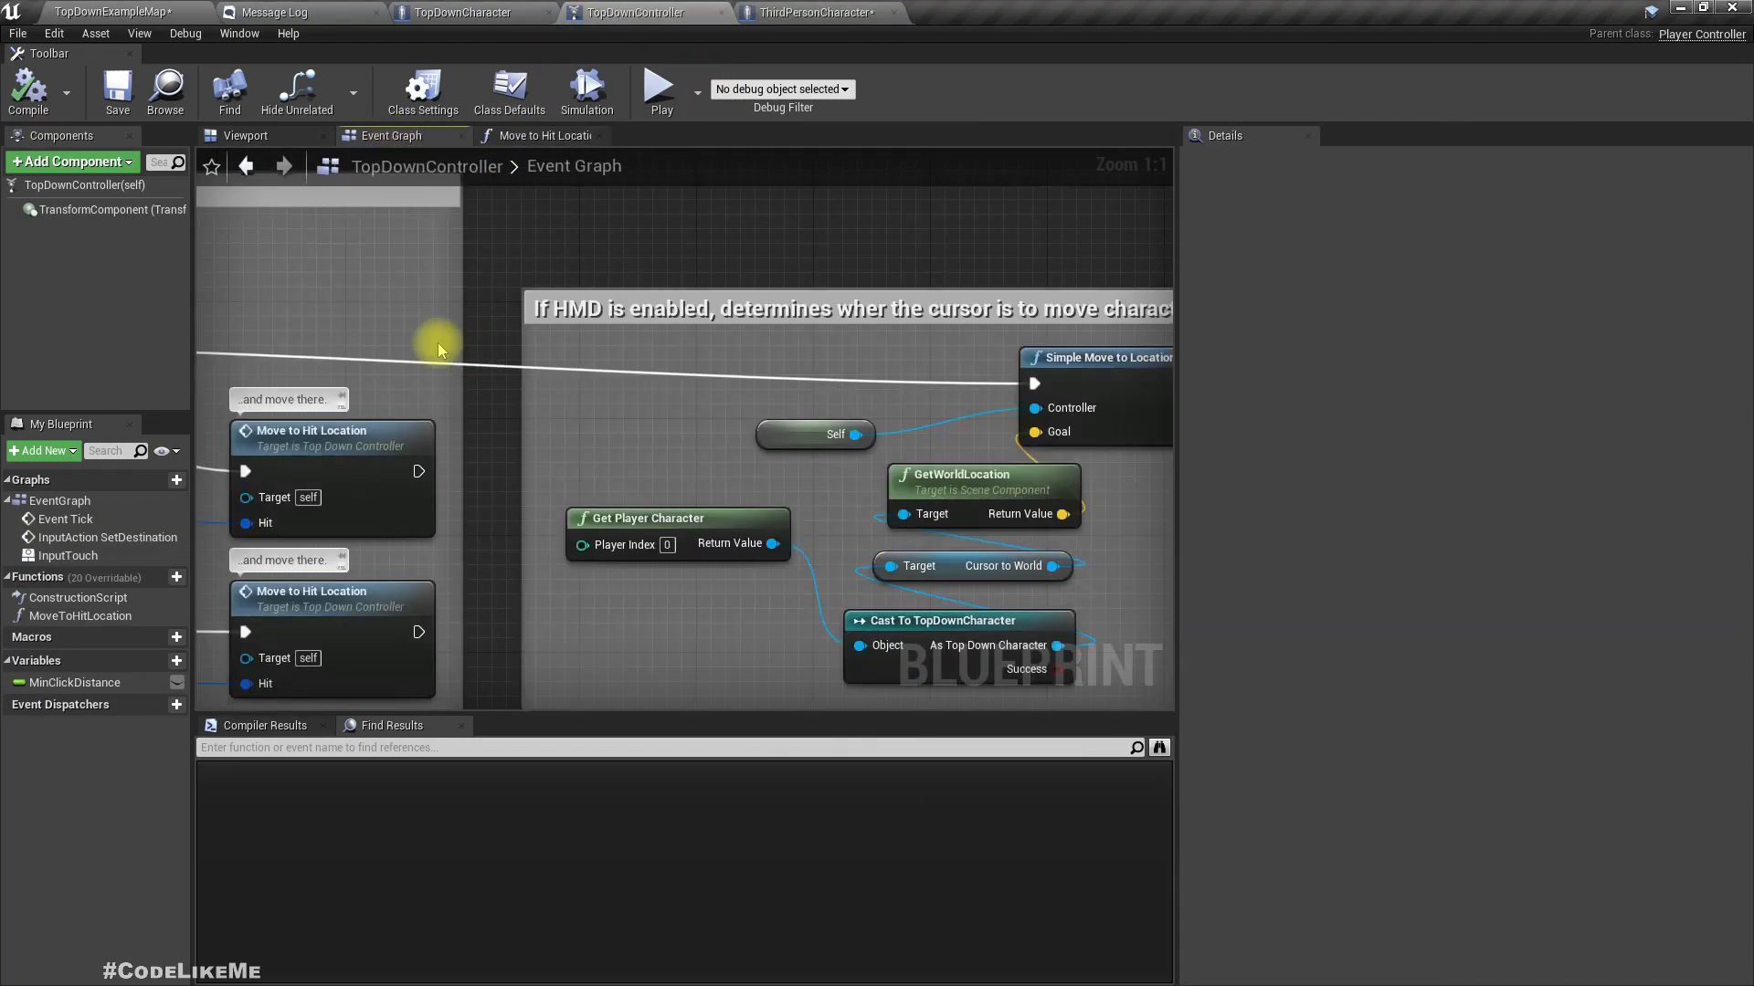
right_drag(407, 485, 1173, 279)
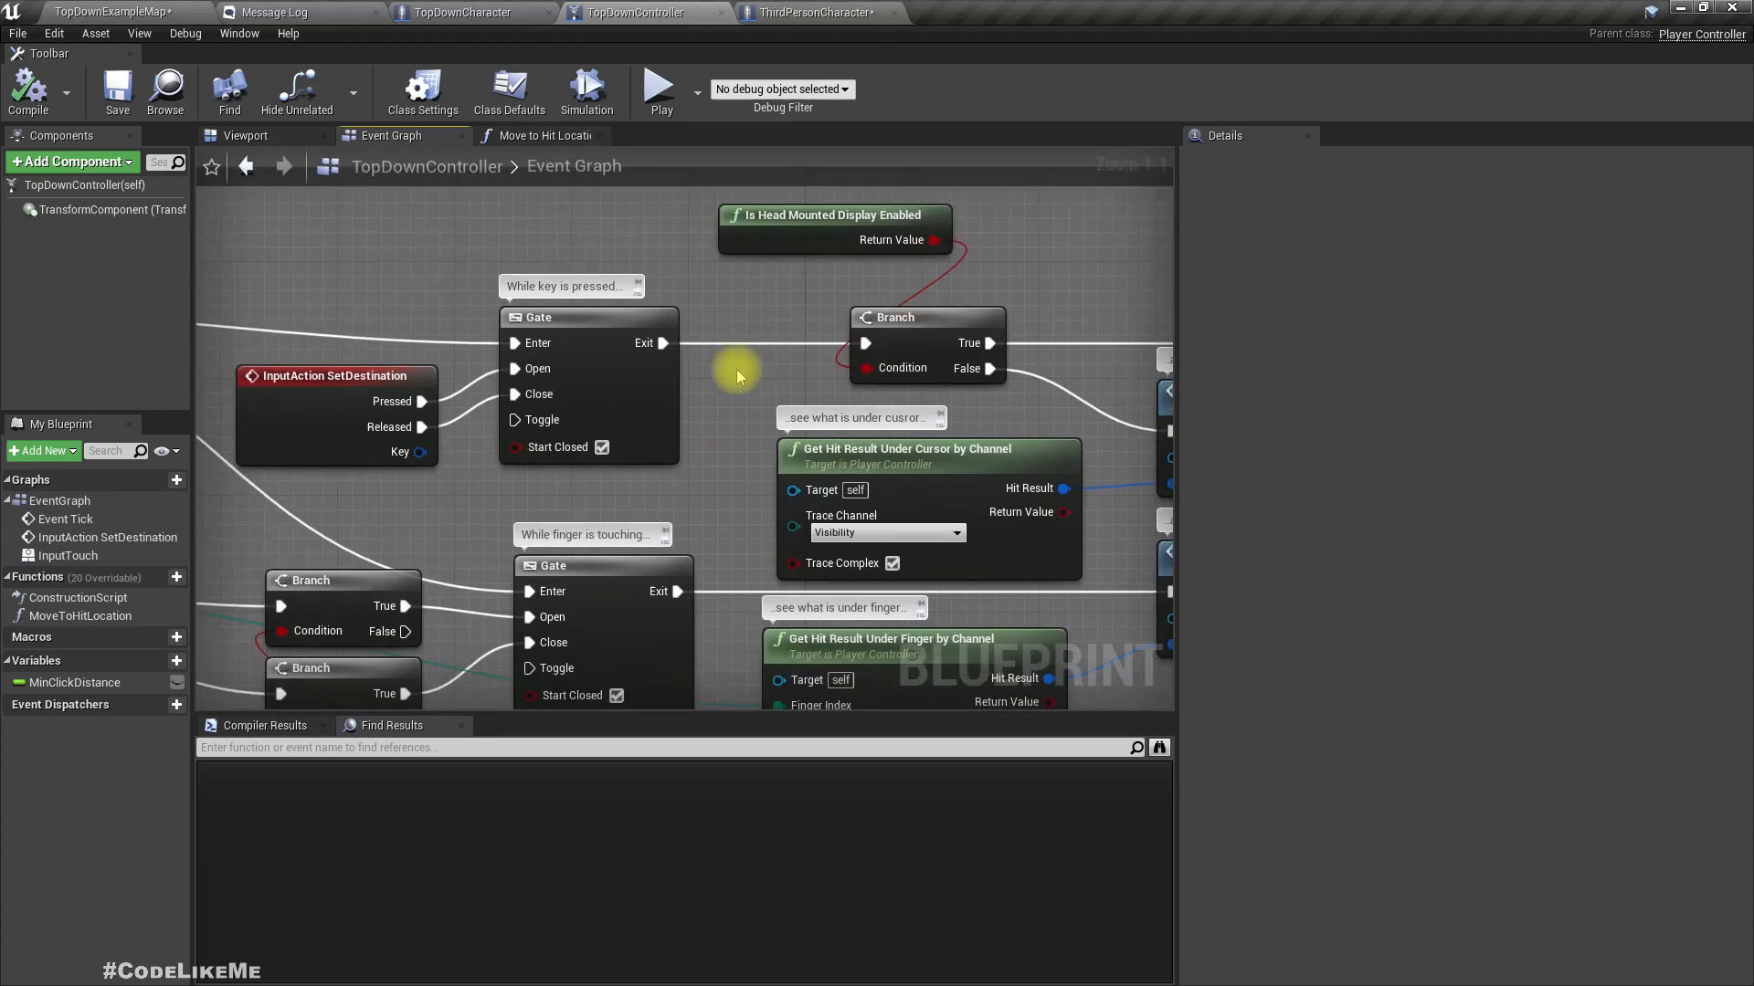
click(305, 431)
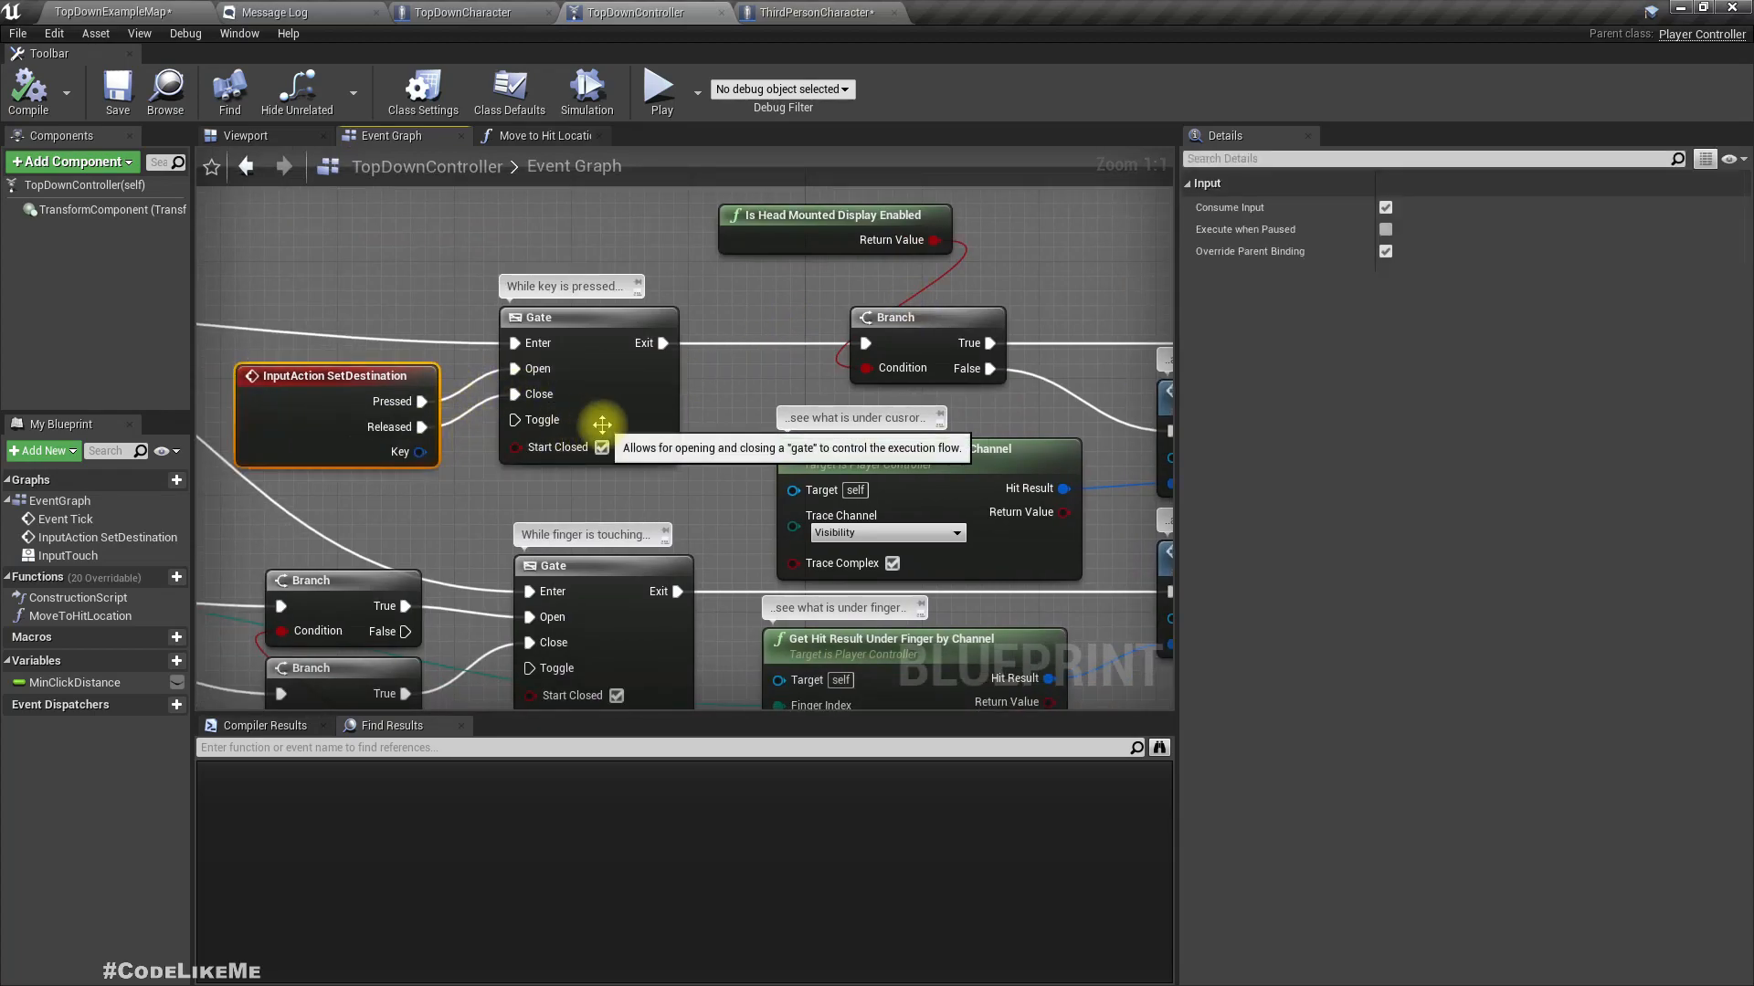
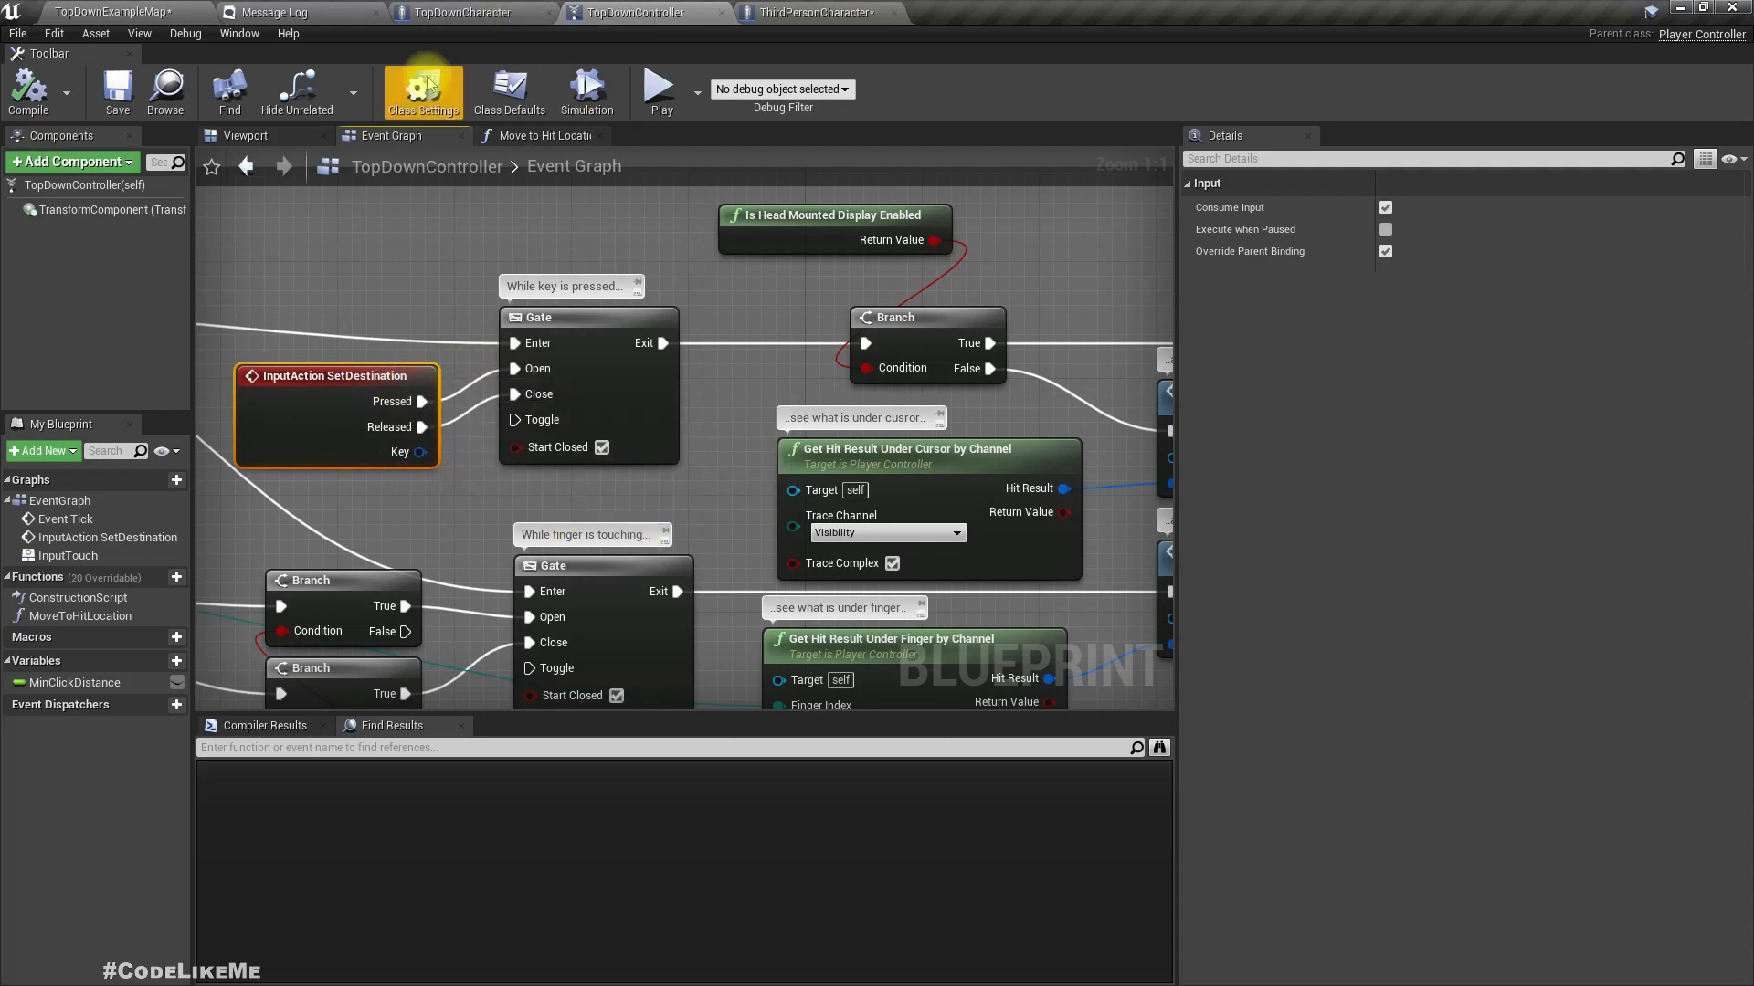
- Look up the keys bound to the SetDestination action mapping in the project's input settings
click(152, 9)
click(763, 71)
click(808, 146)
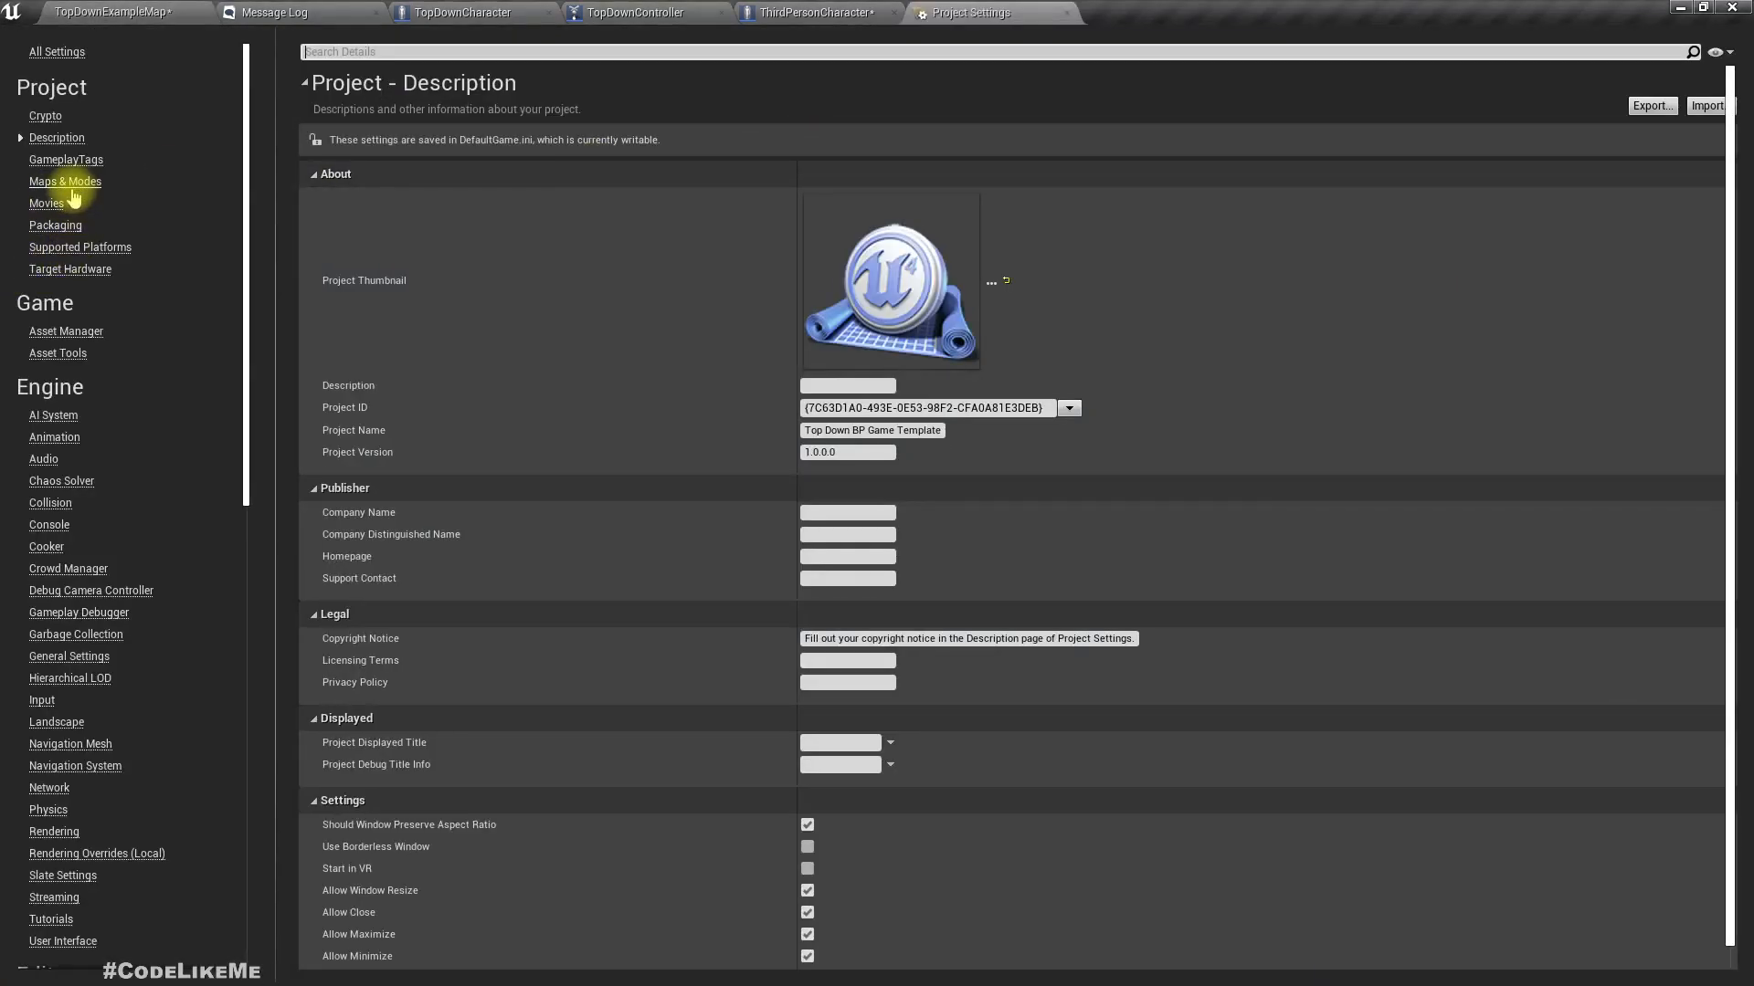
click(44, 699)
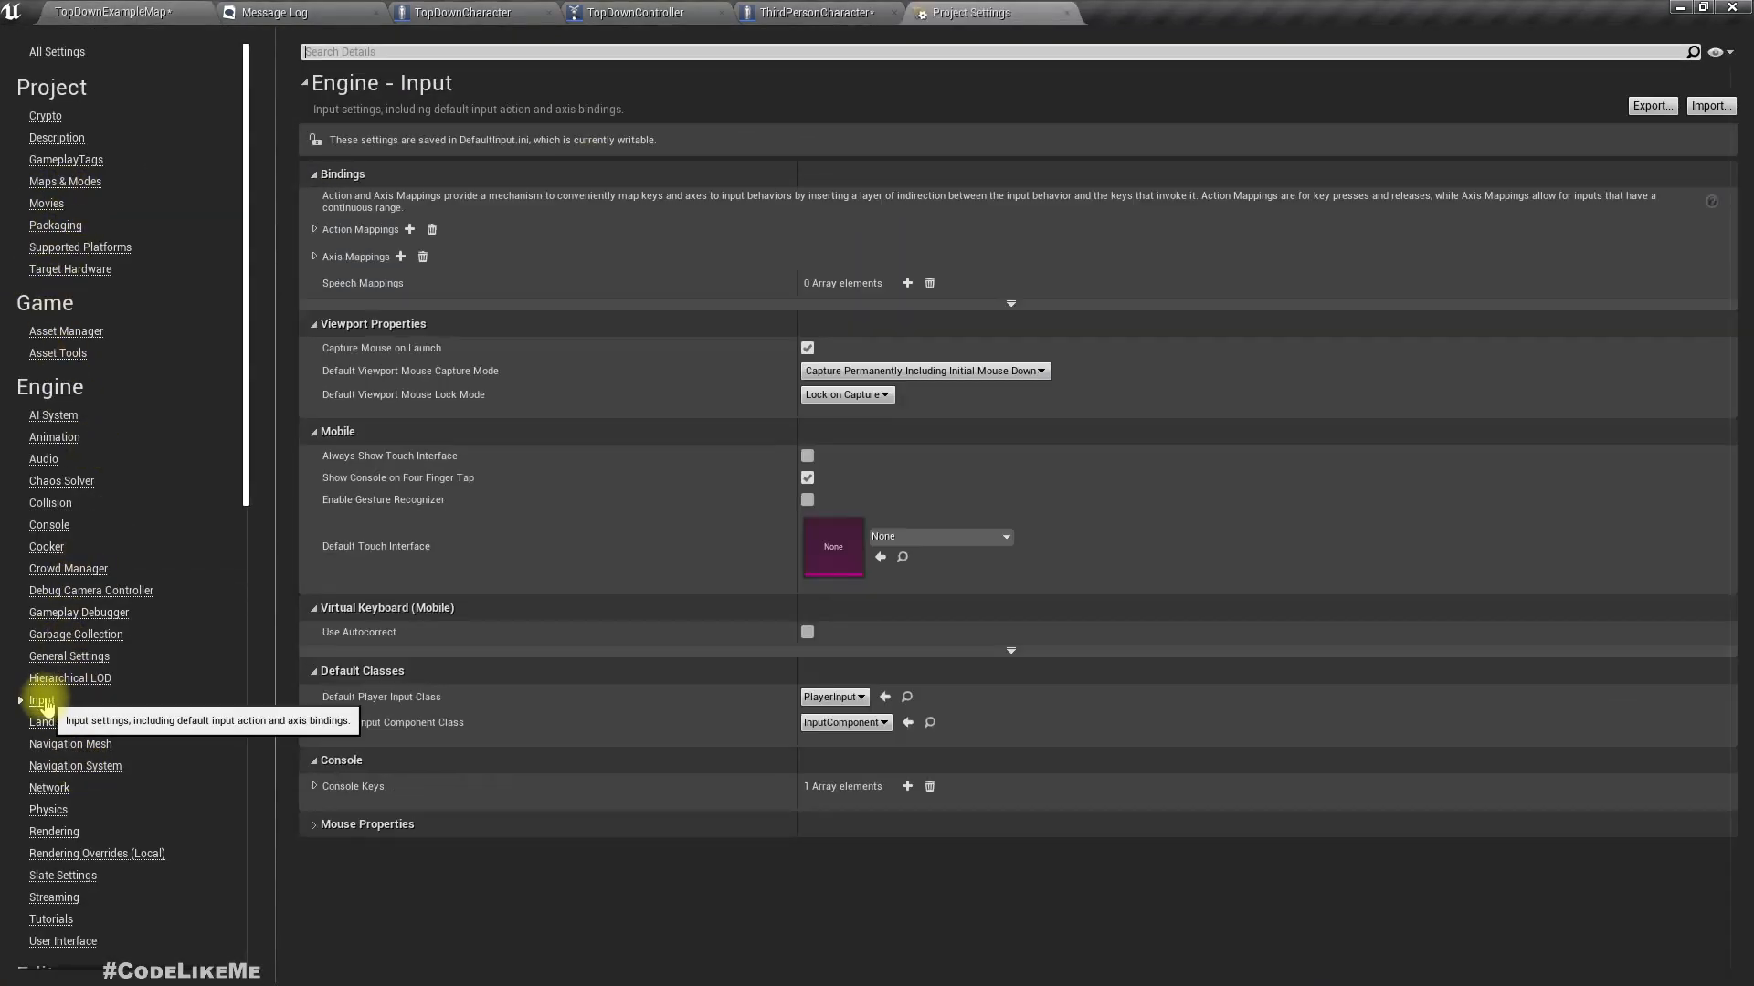
click(316, 231)
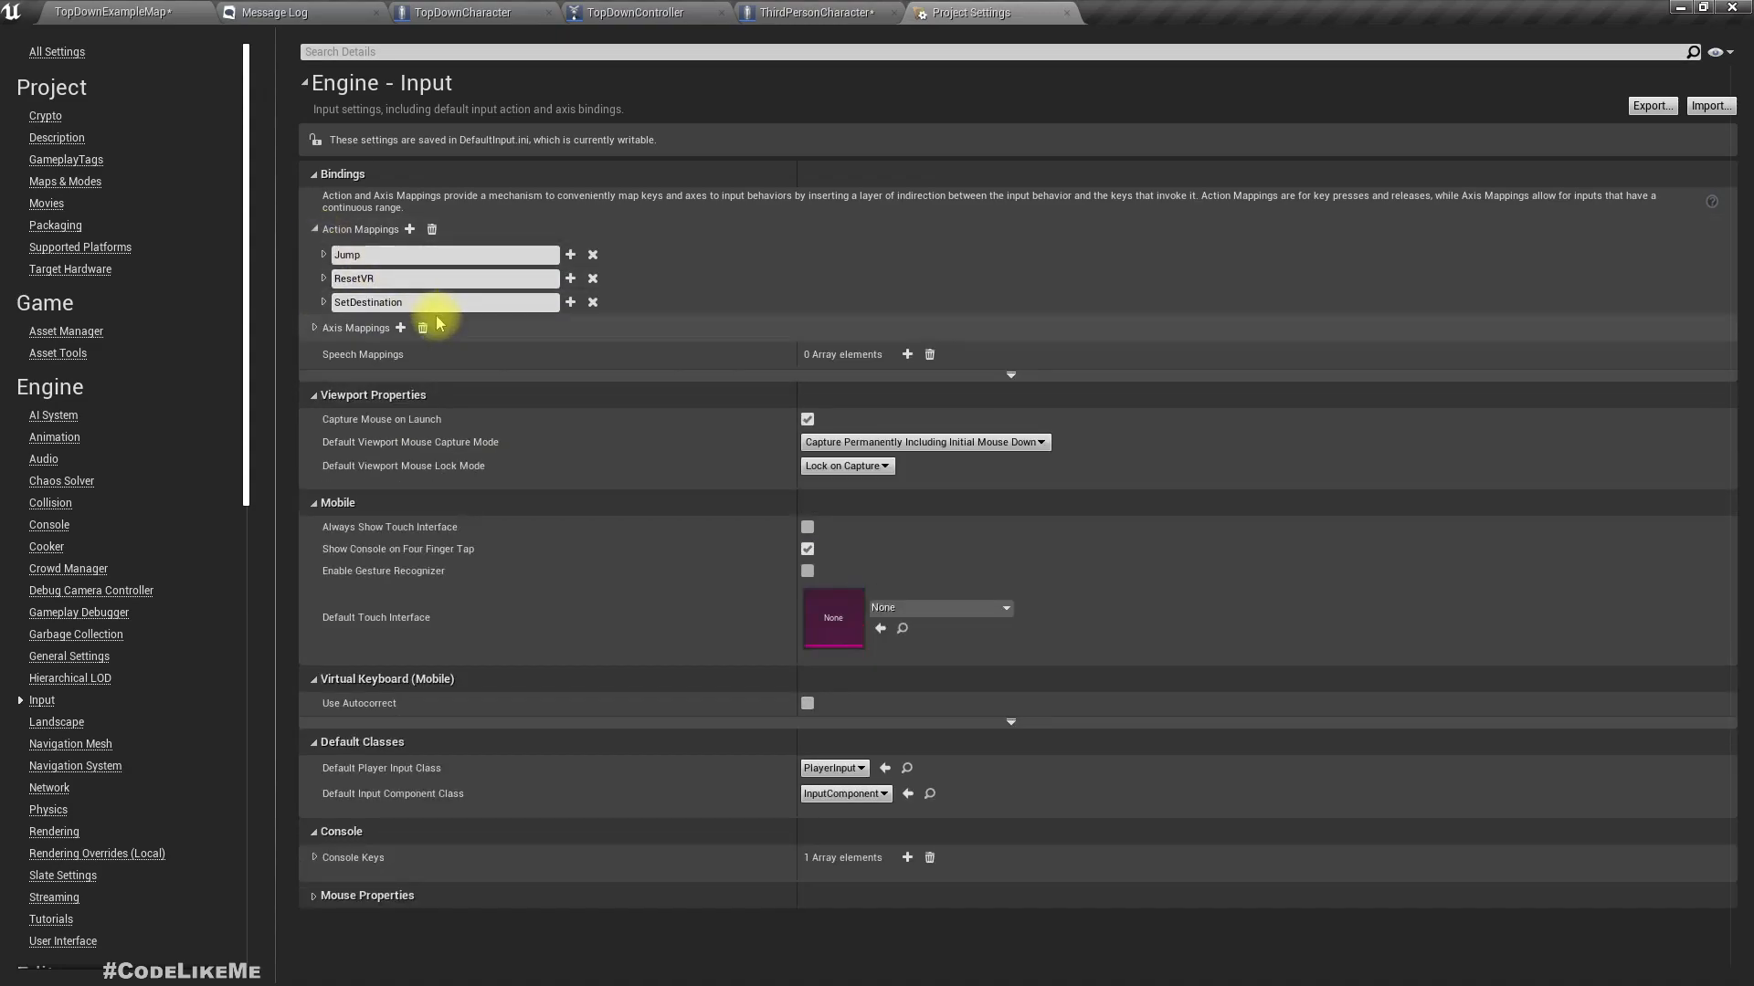
click(325, 302)
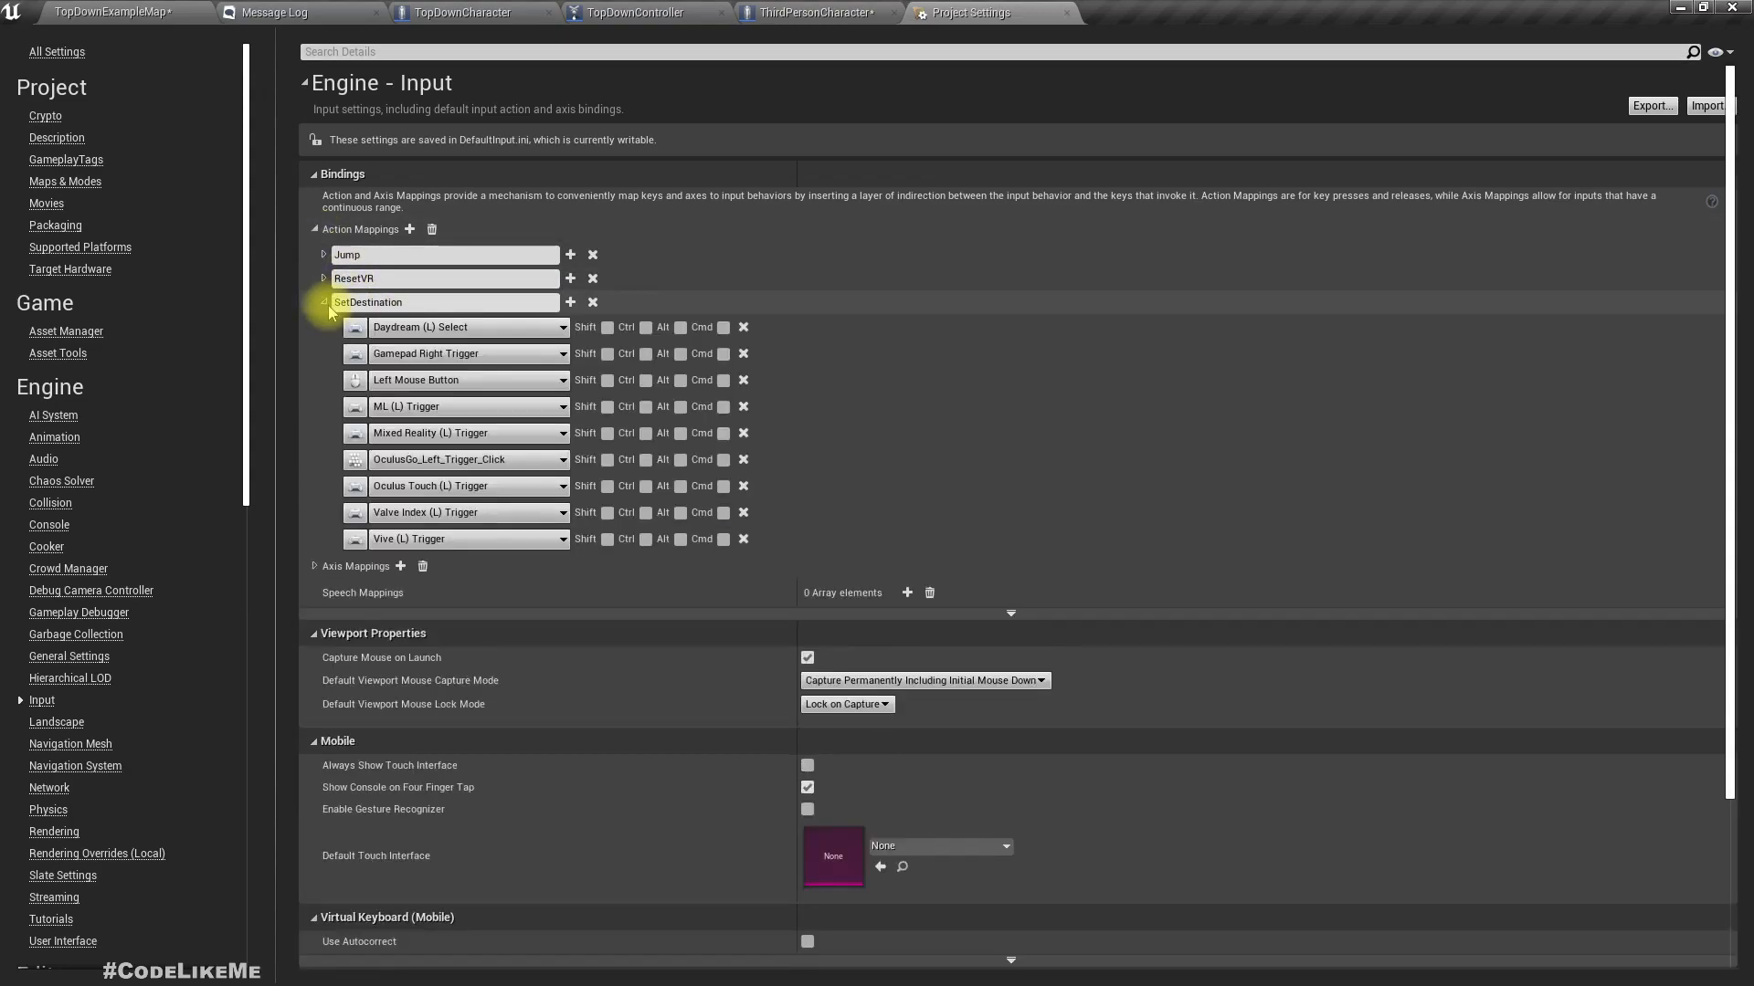
- Replace ThirdPersonCharacter's Branch with copies of TopDownController's InputAction SetDestination and Gate nodes, and connect SetWorldLocationAndRotation's execution output to the Gate's Enter
click(816, 12)
click(630, 12)
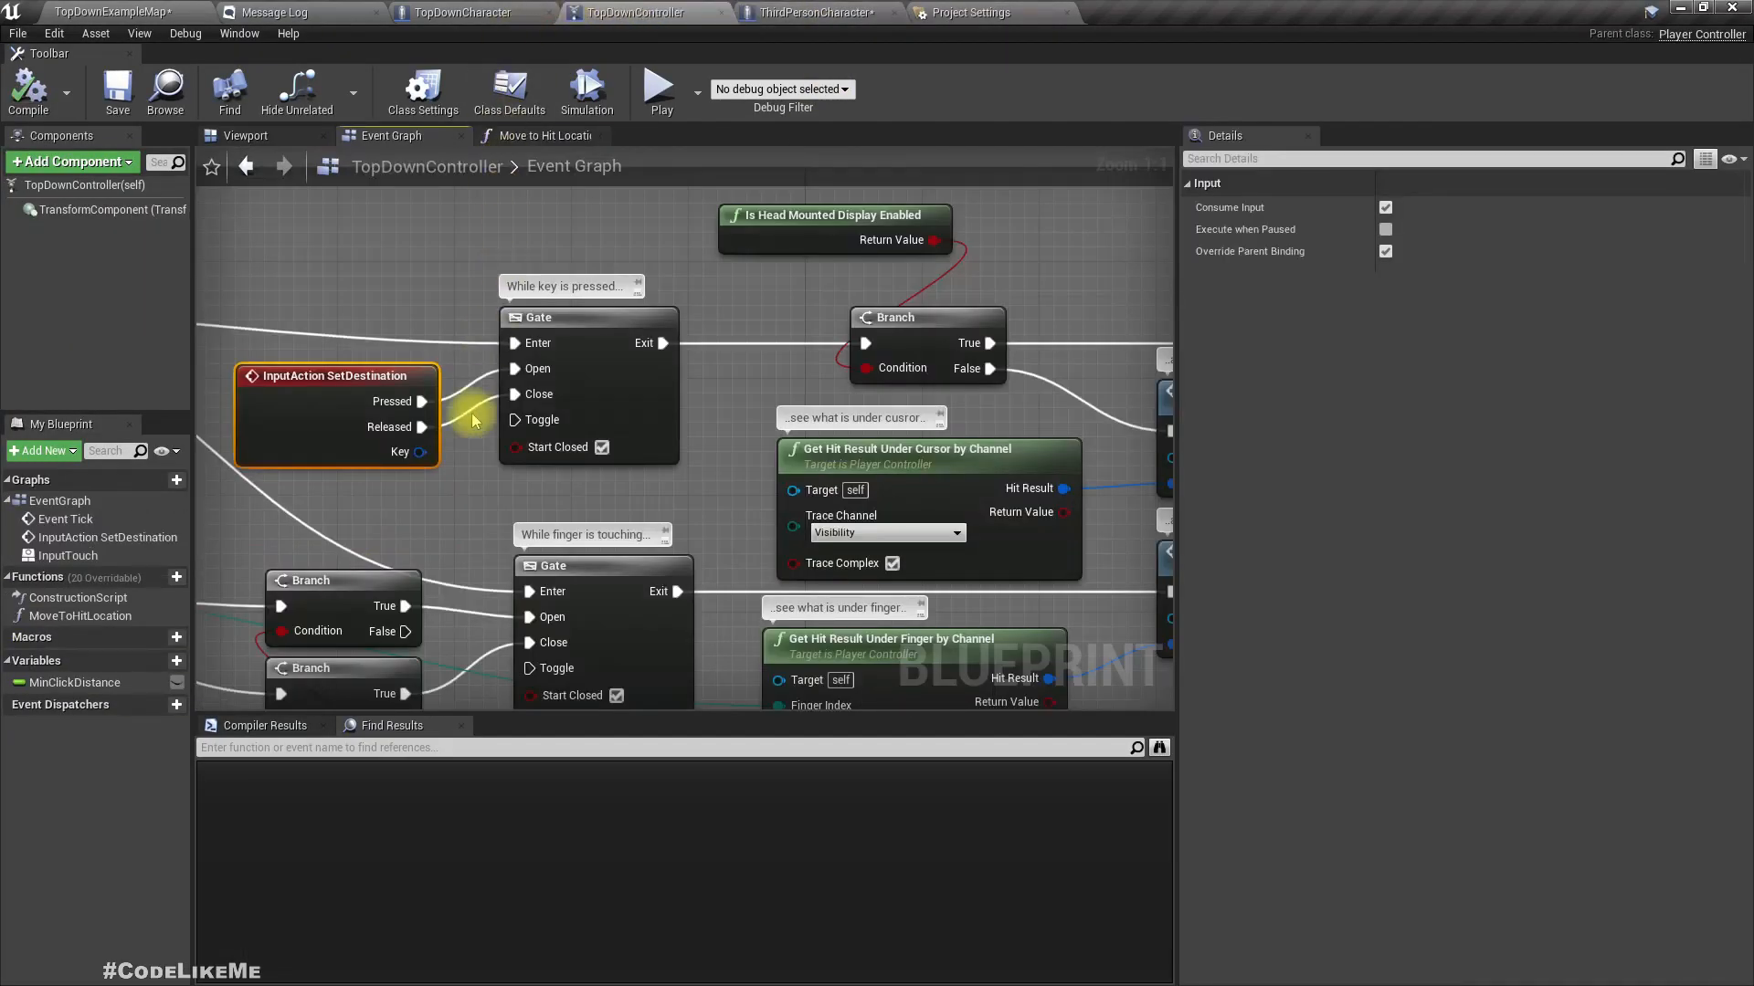
drag(387, 301, 618, 411)
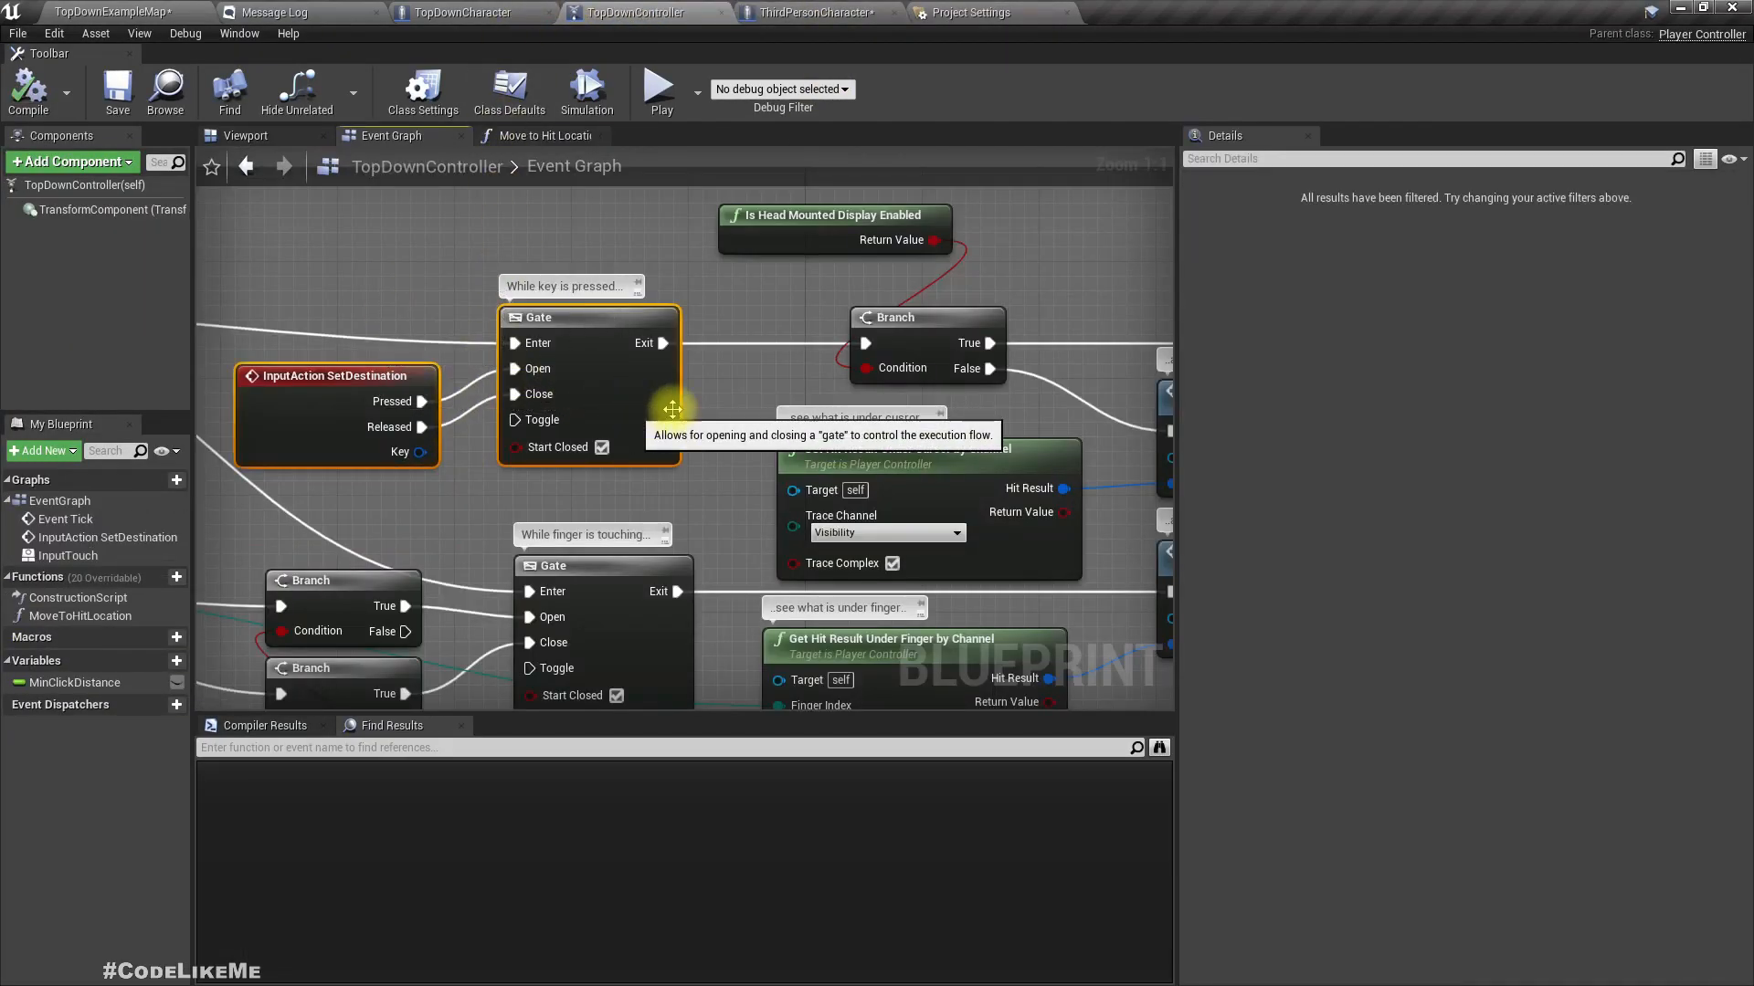
click(876, 12)
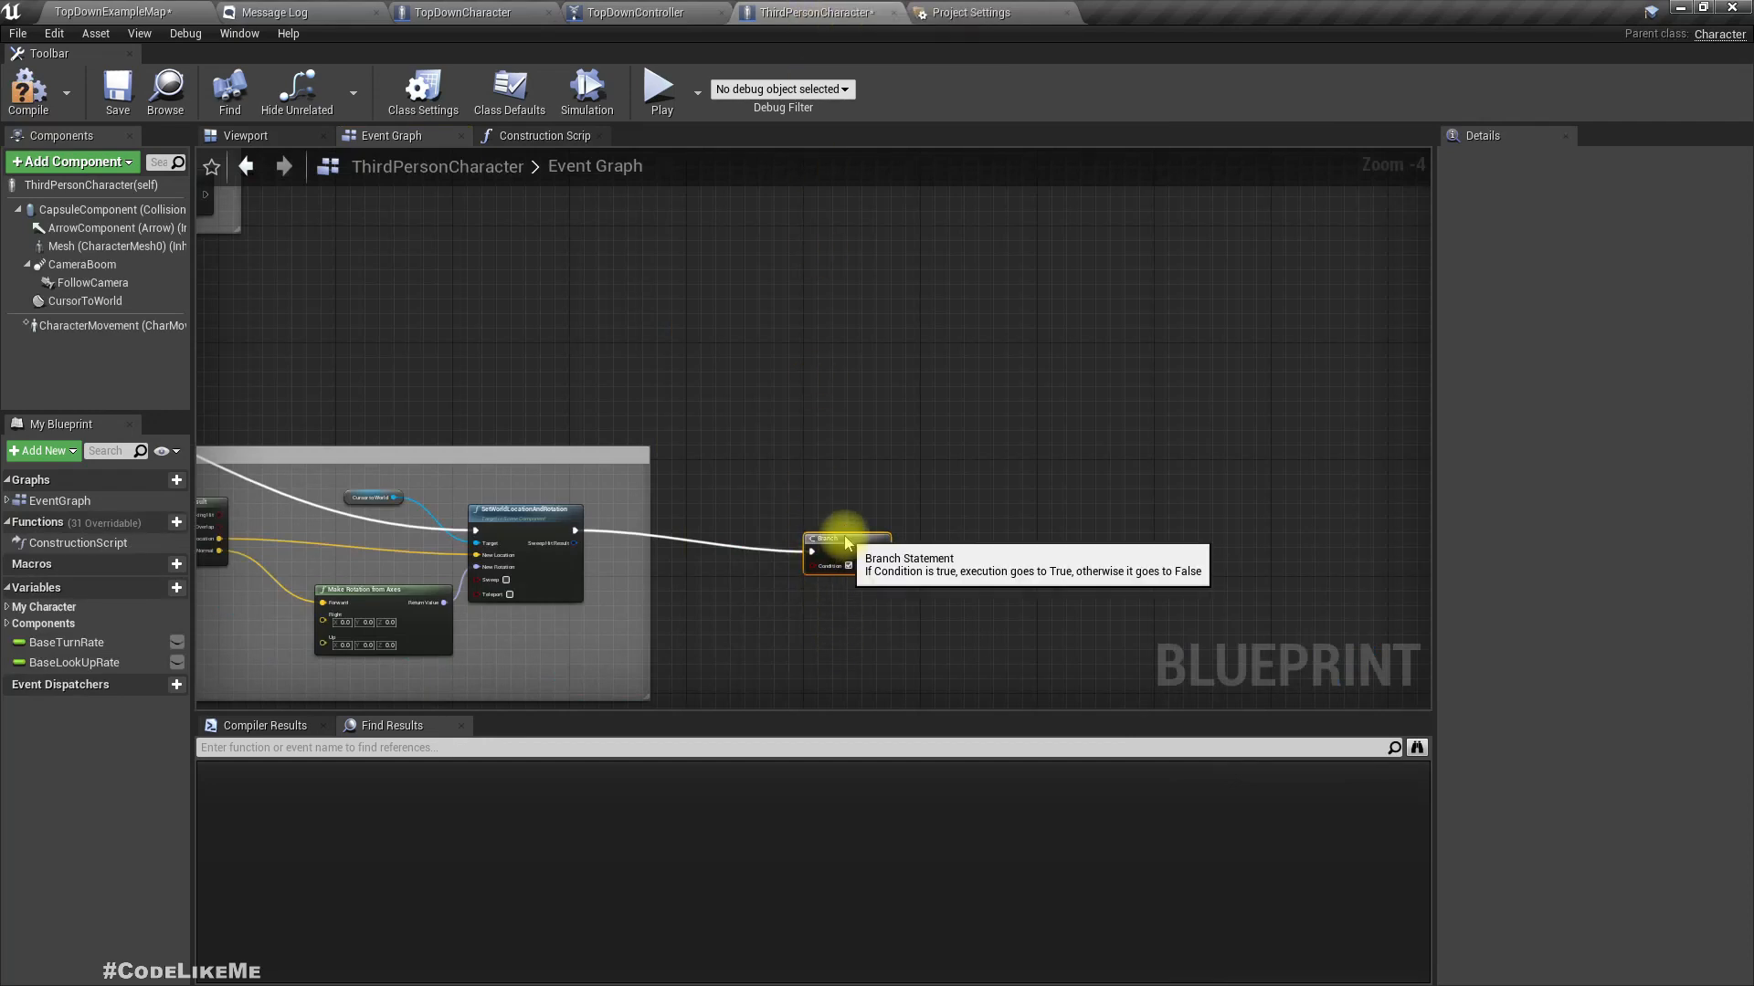
key(Delete)
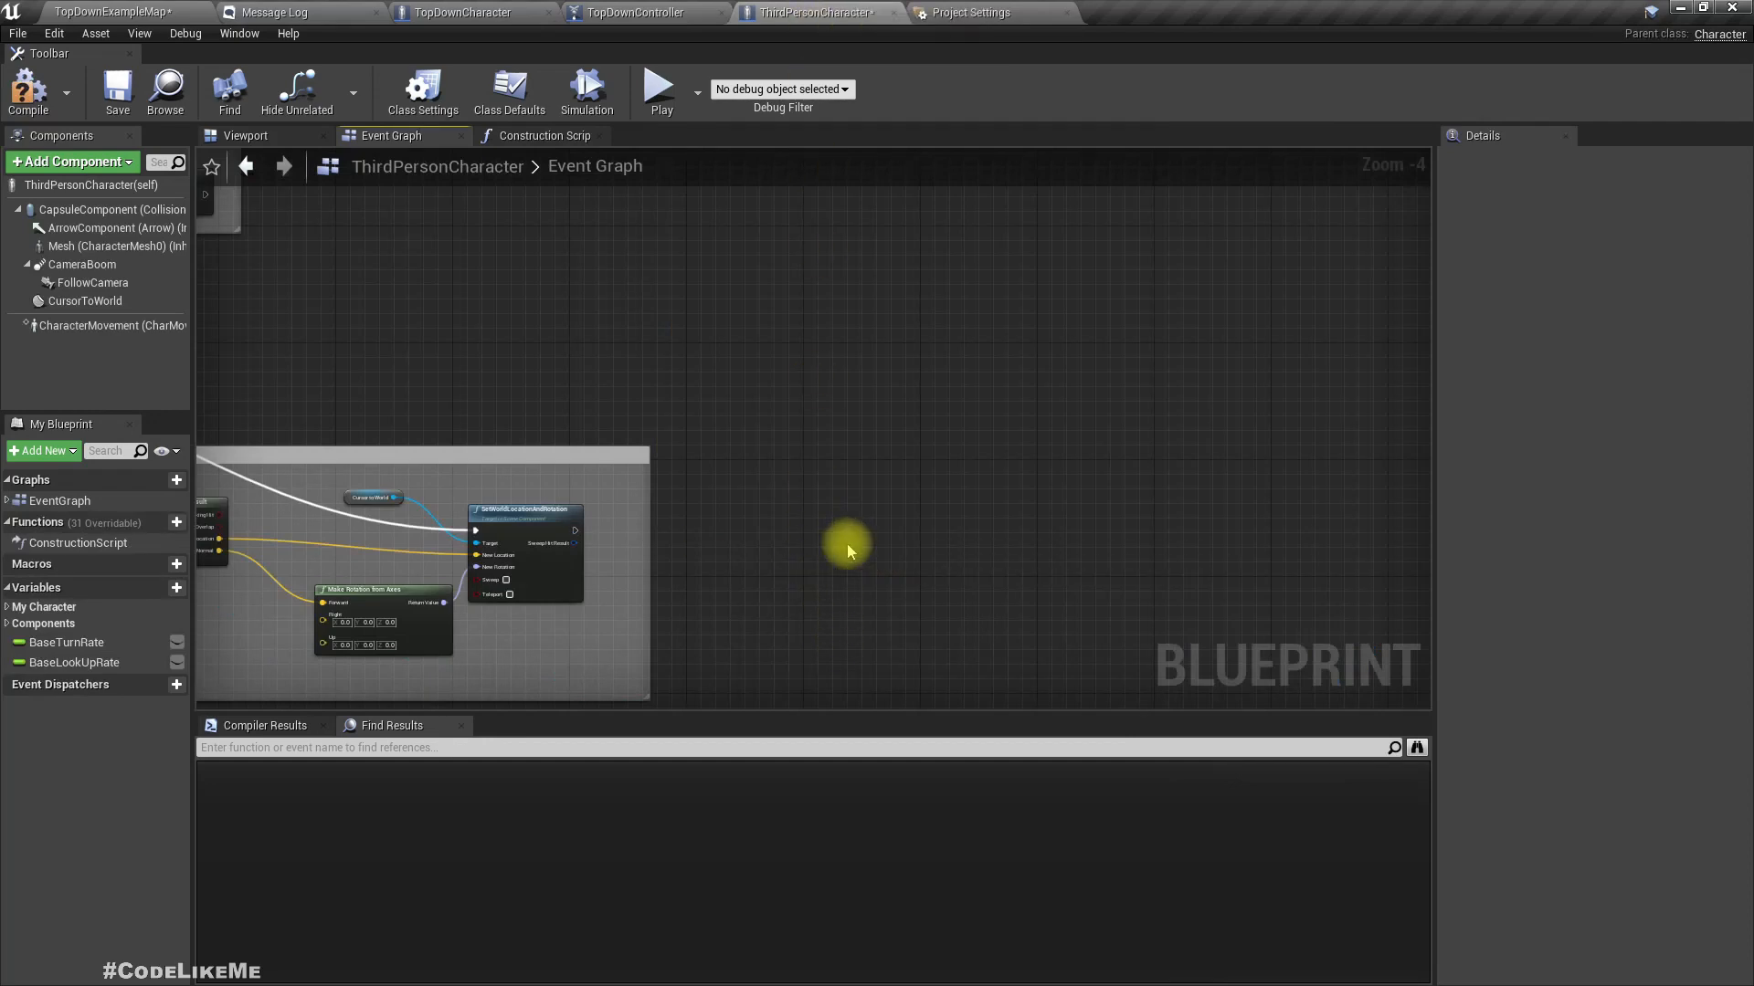
key(ctrl+v)
scroll(590, 539, up, 2)
drag(573, 530, 1104, 559)
- Add an Add Movement Input node driven by the Gate's Exit and place it farther along the execution line
right_drag(1036, 478, 767, 407)
right_drag(1113, 504, 996, 508)
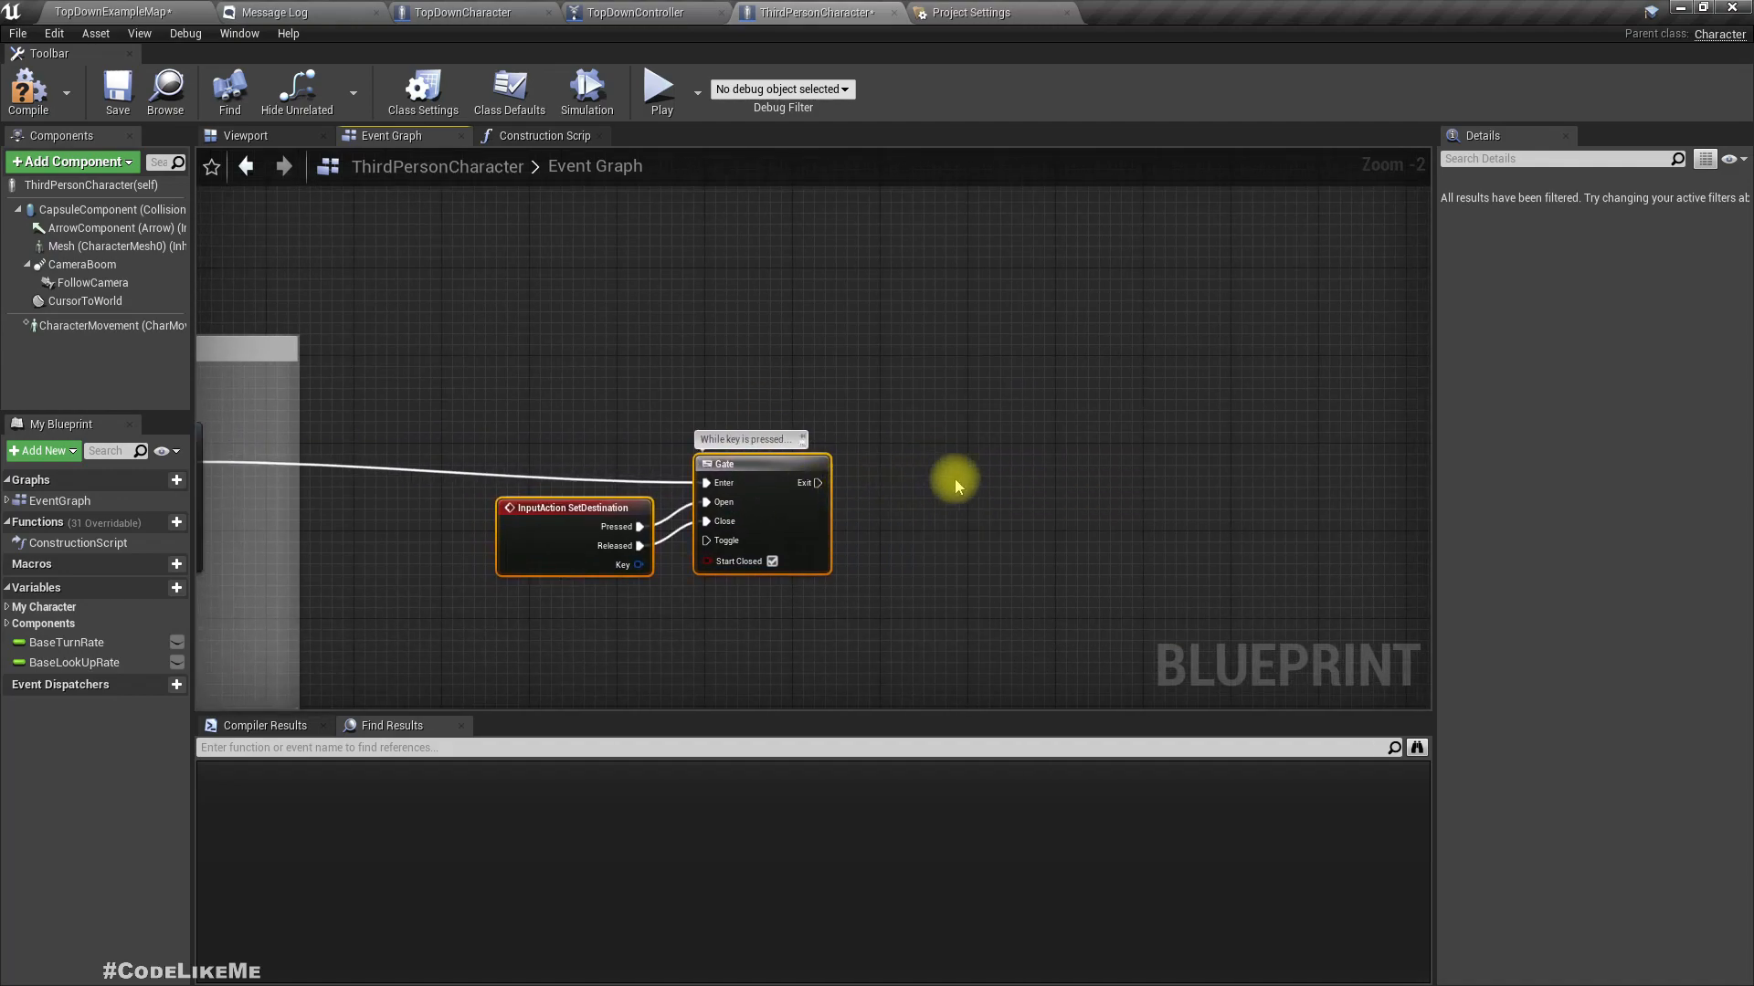
drag(820, 484, 950, 487)
text(m)
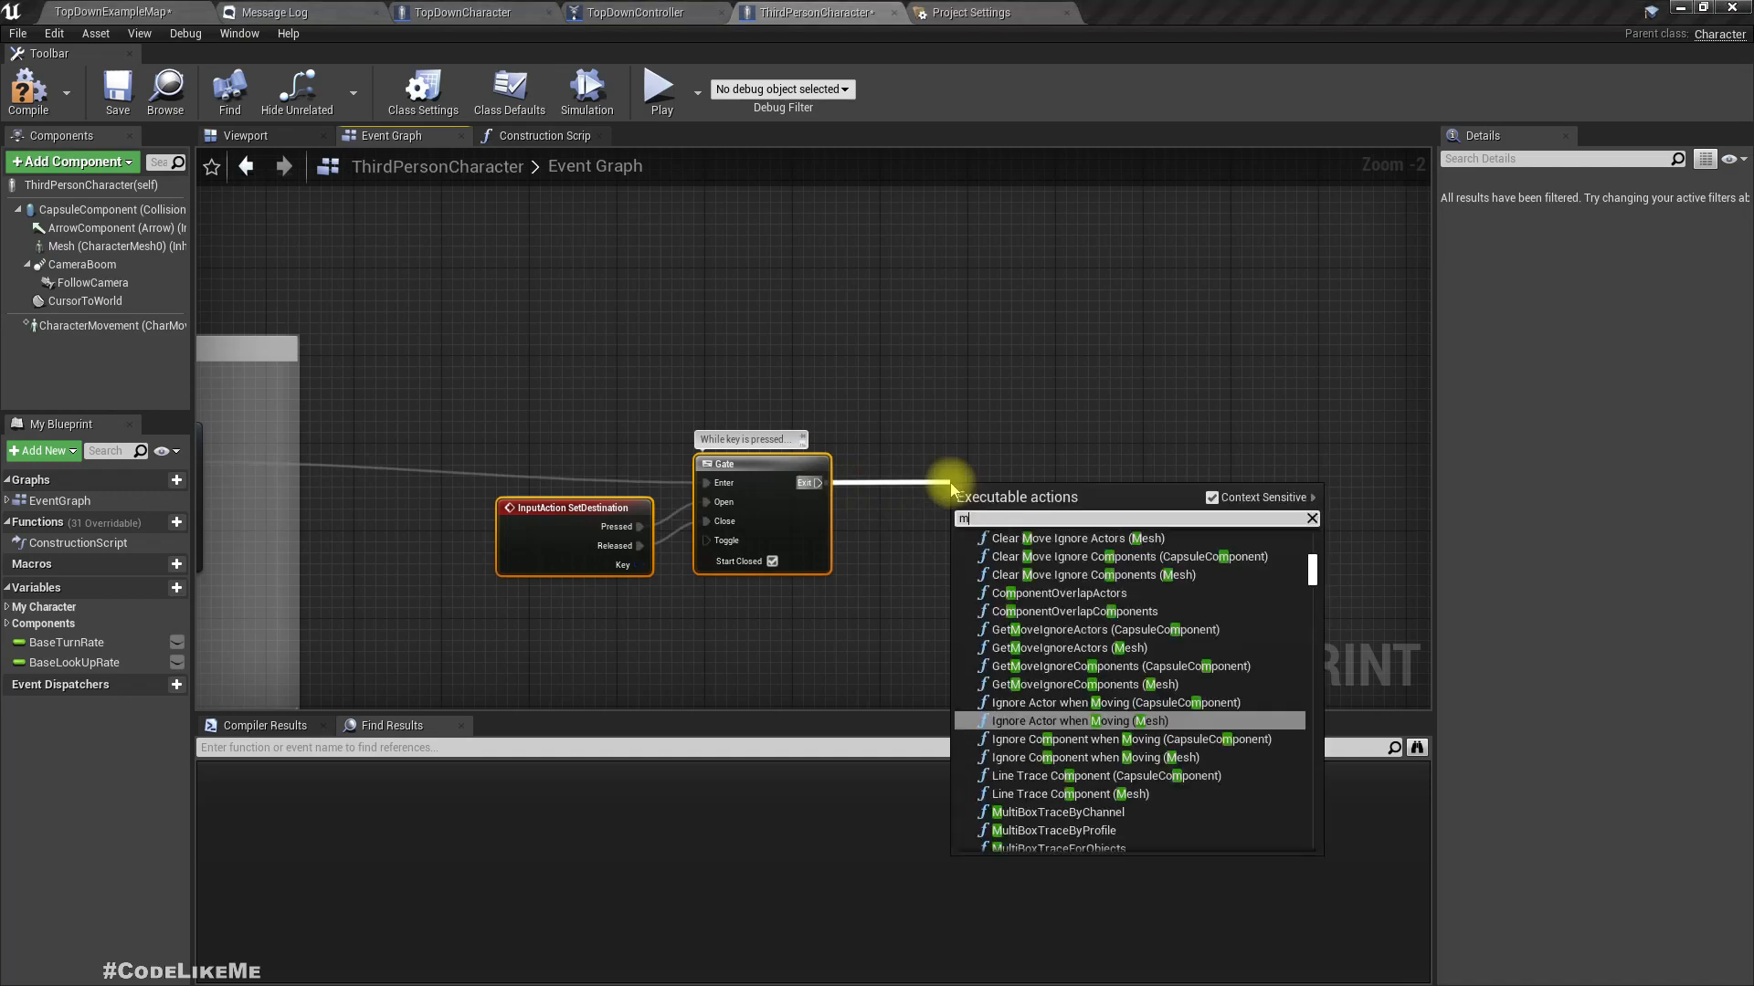
text(ovement inp)
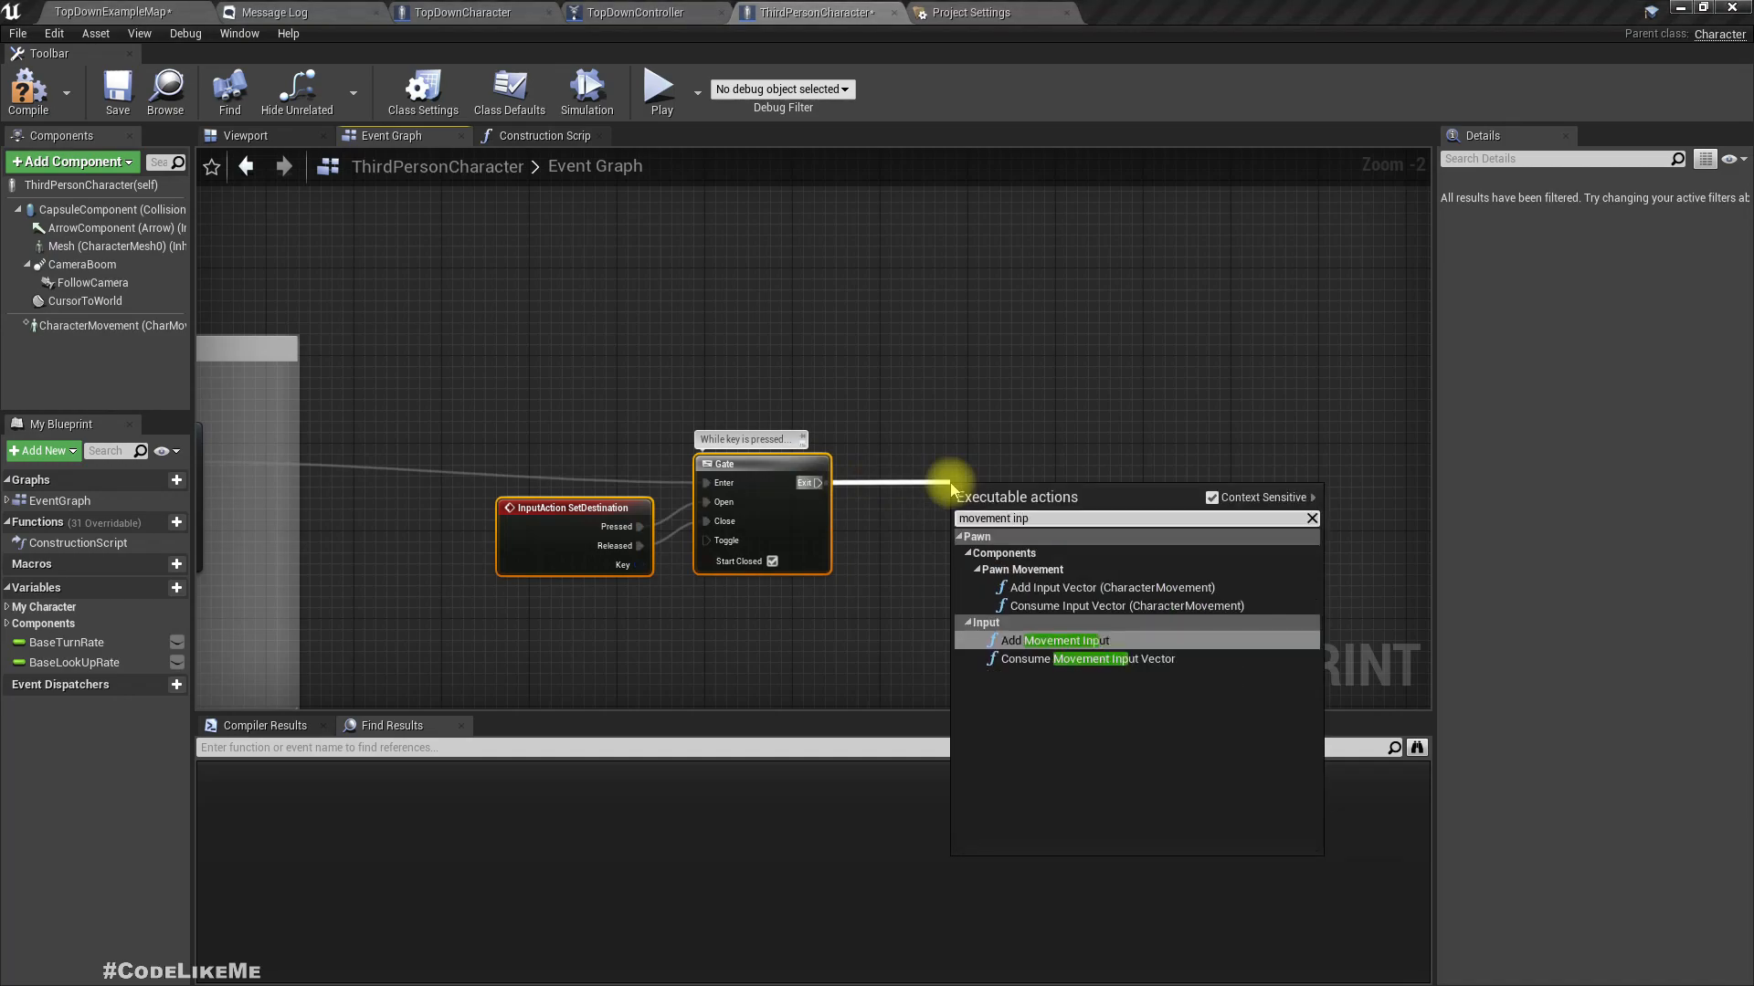
key(Return)
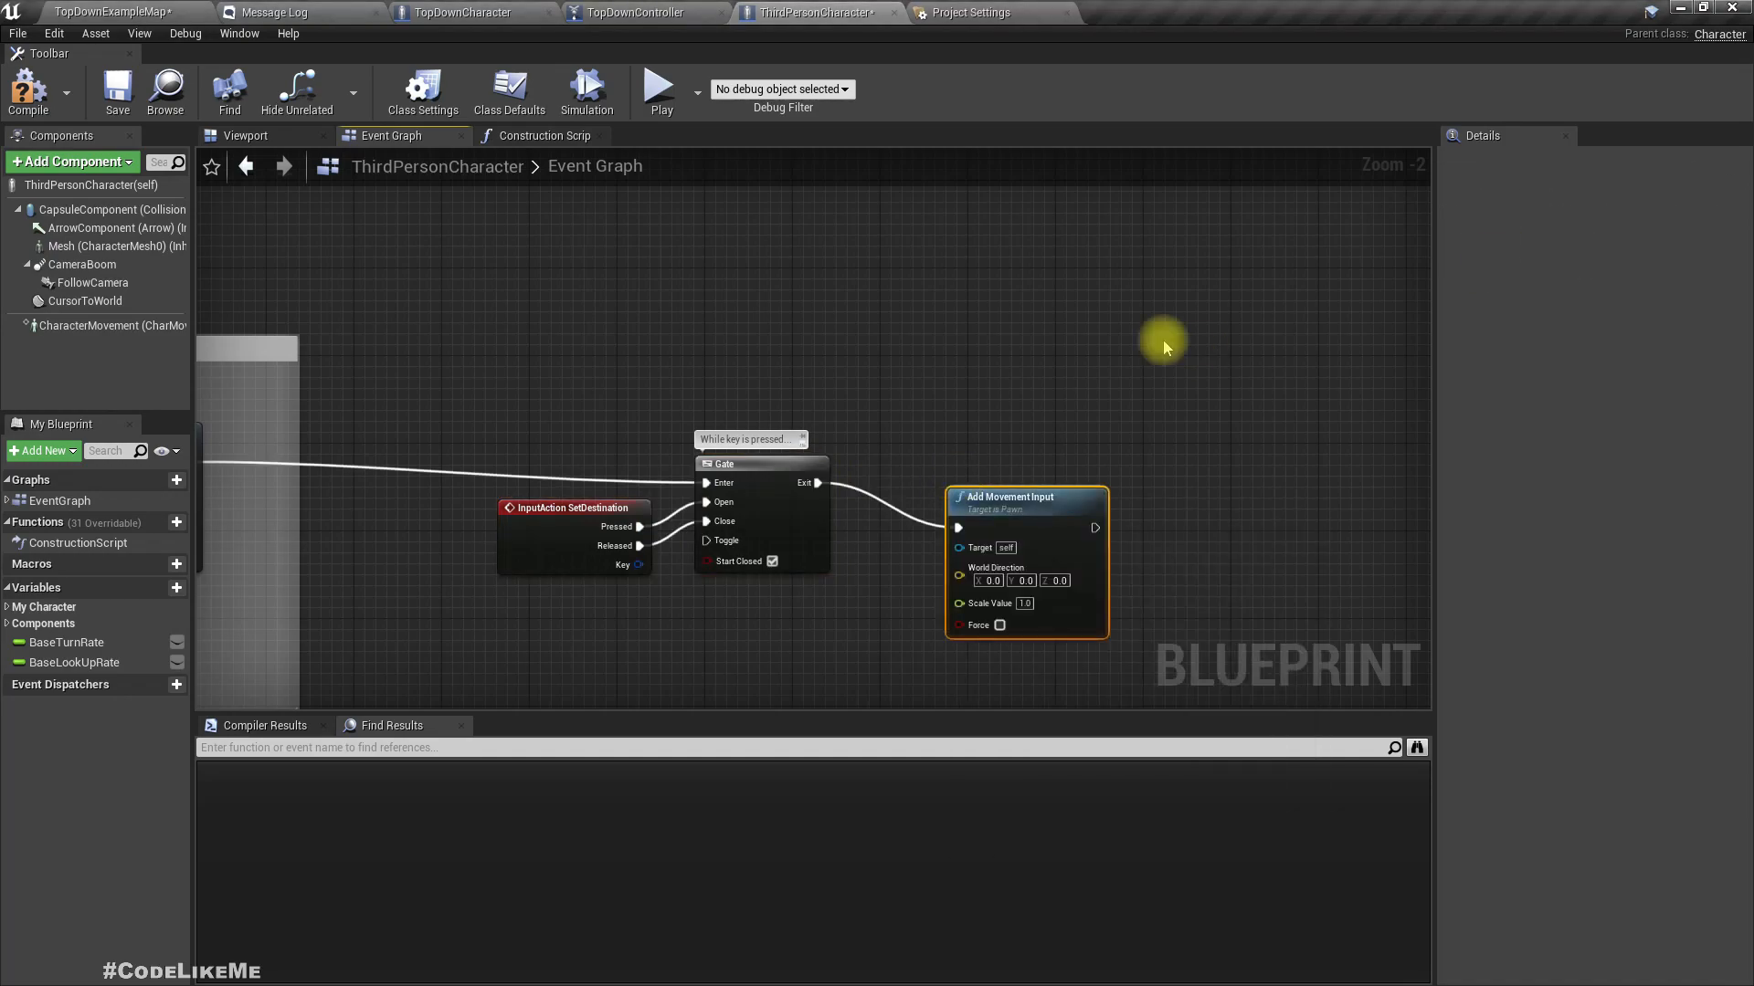
drag(977, 514, 1152, 473)
- Place a CursorToWorld component reference and a GetActorLocation node below the Gate and Add Movement Input nodes
right_drag(999, 602, 717, 555)
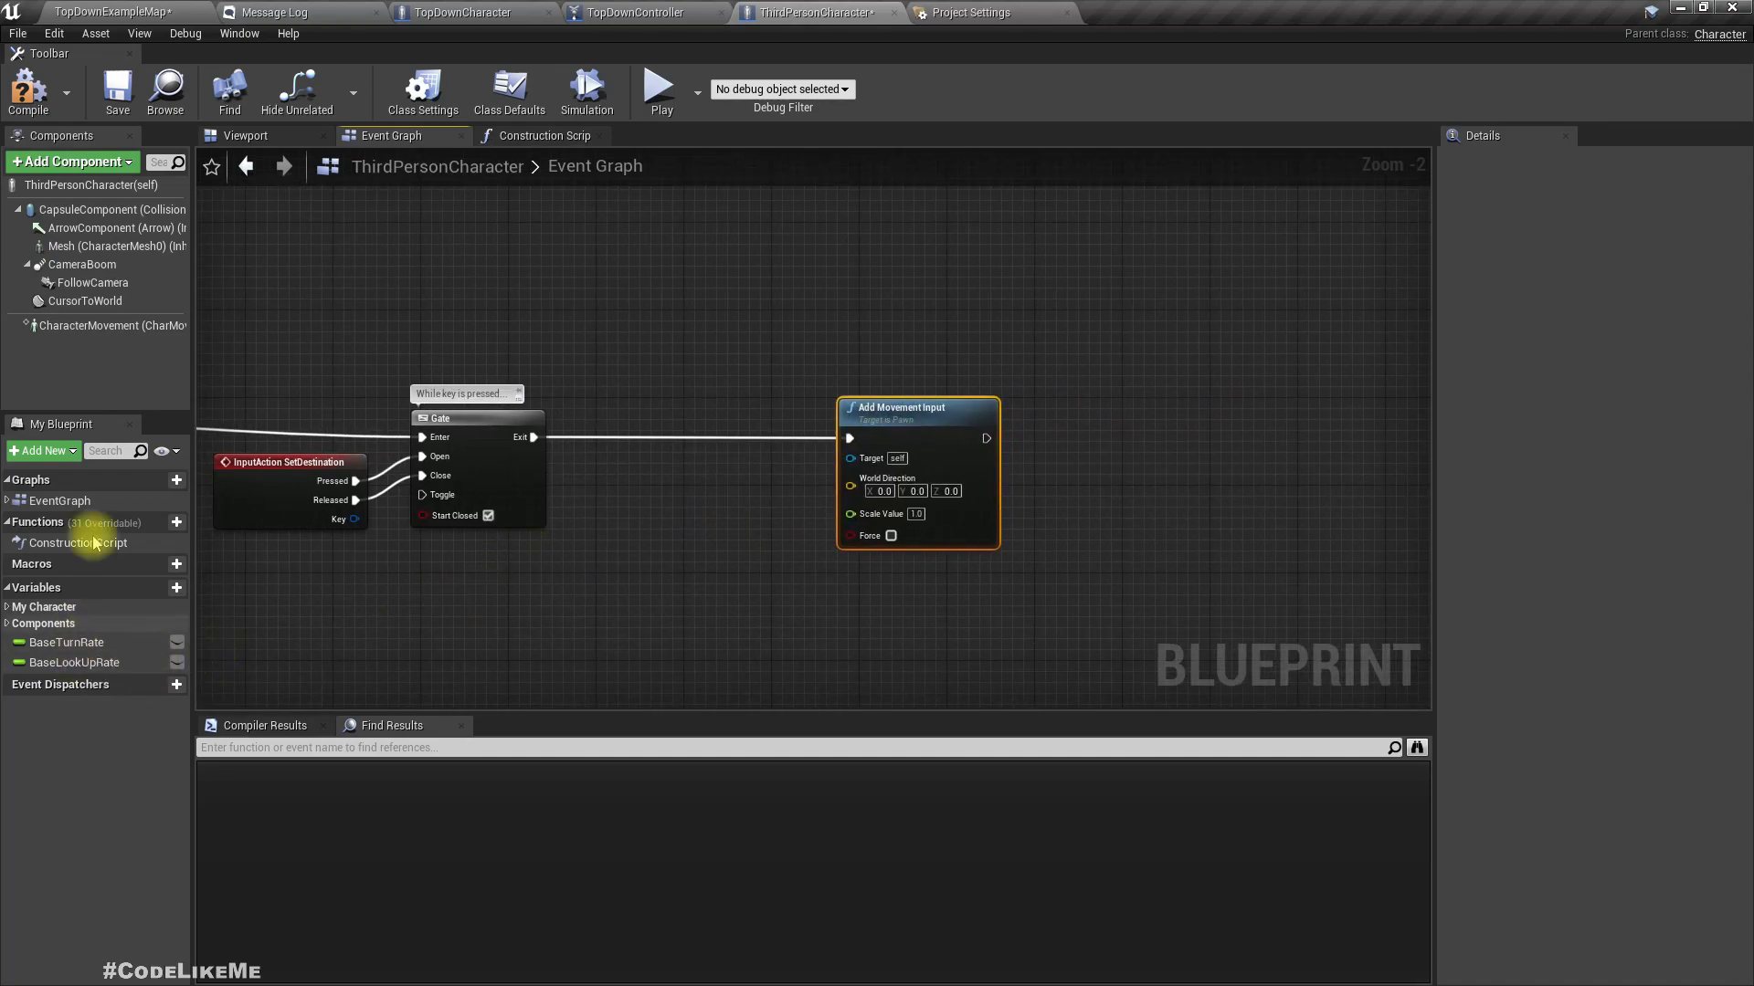
drag(75, 298, 576, 628)
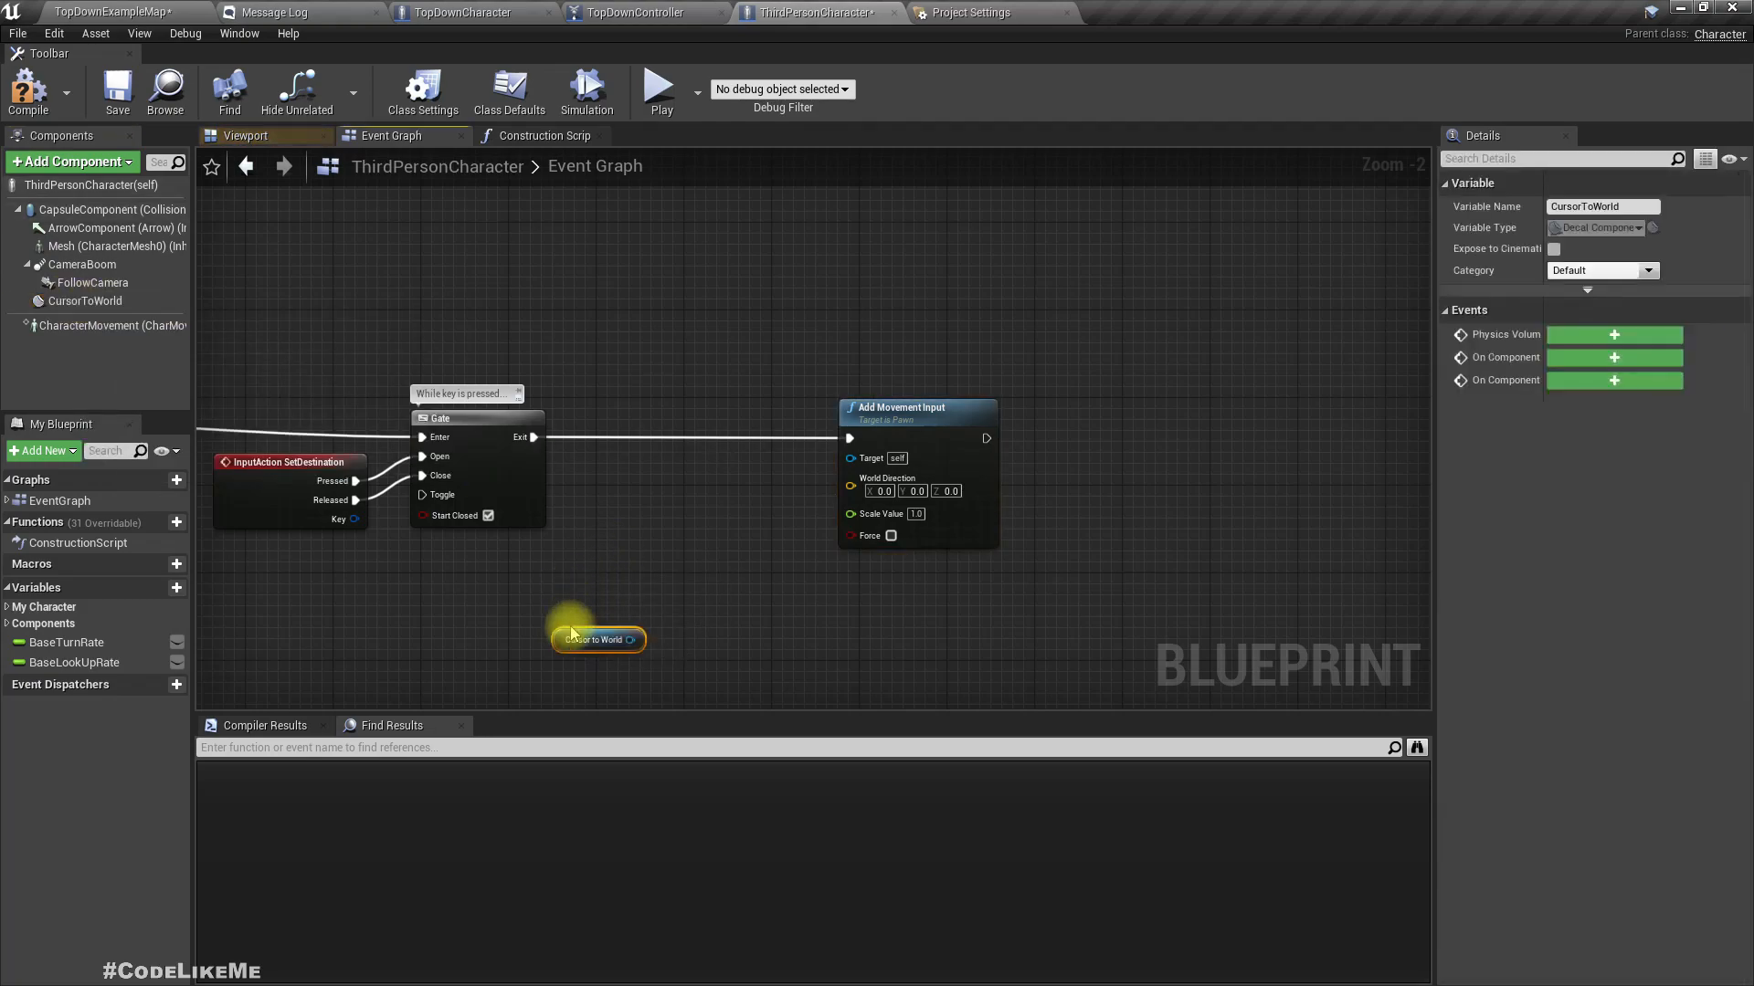
right_drag(664, 708, 664, 582)
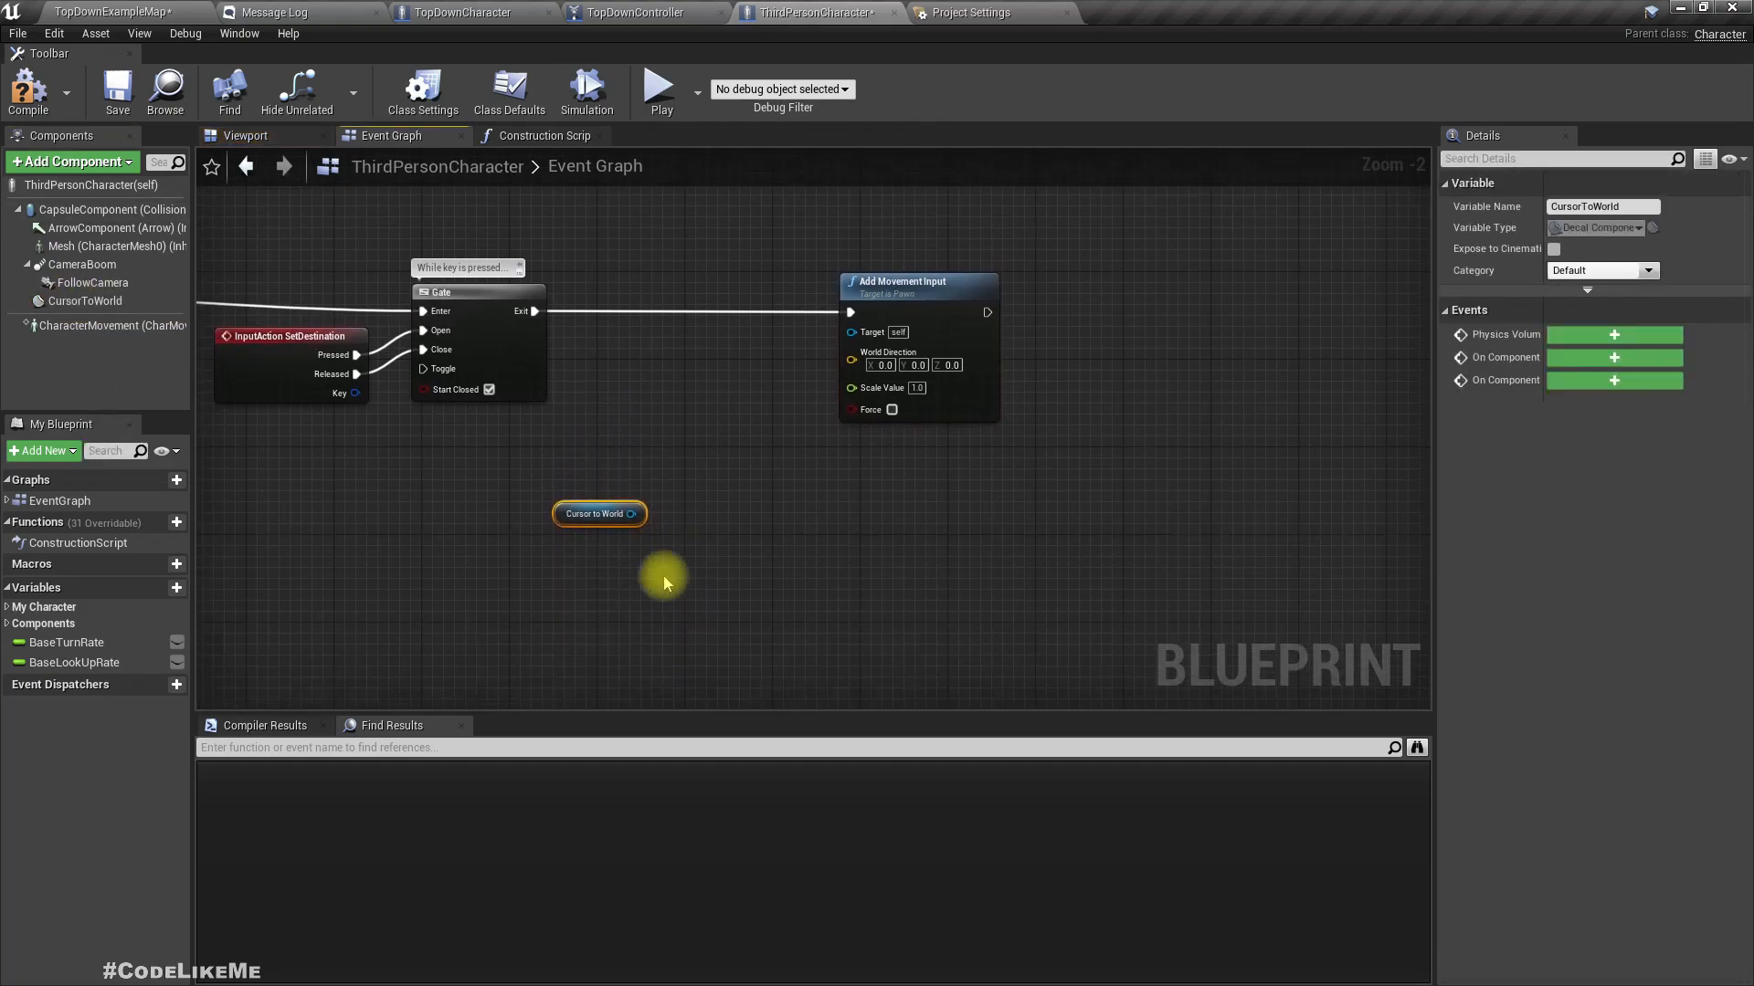
right_click(552, 560)
text(get actor location)
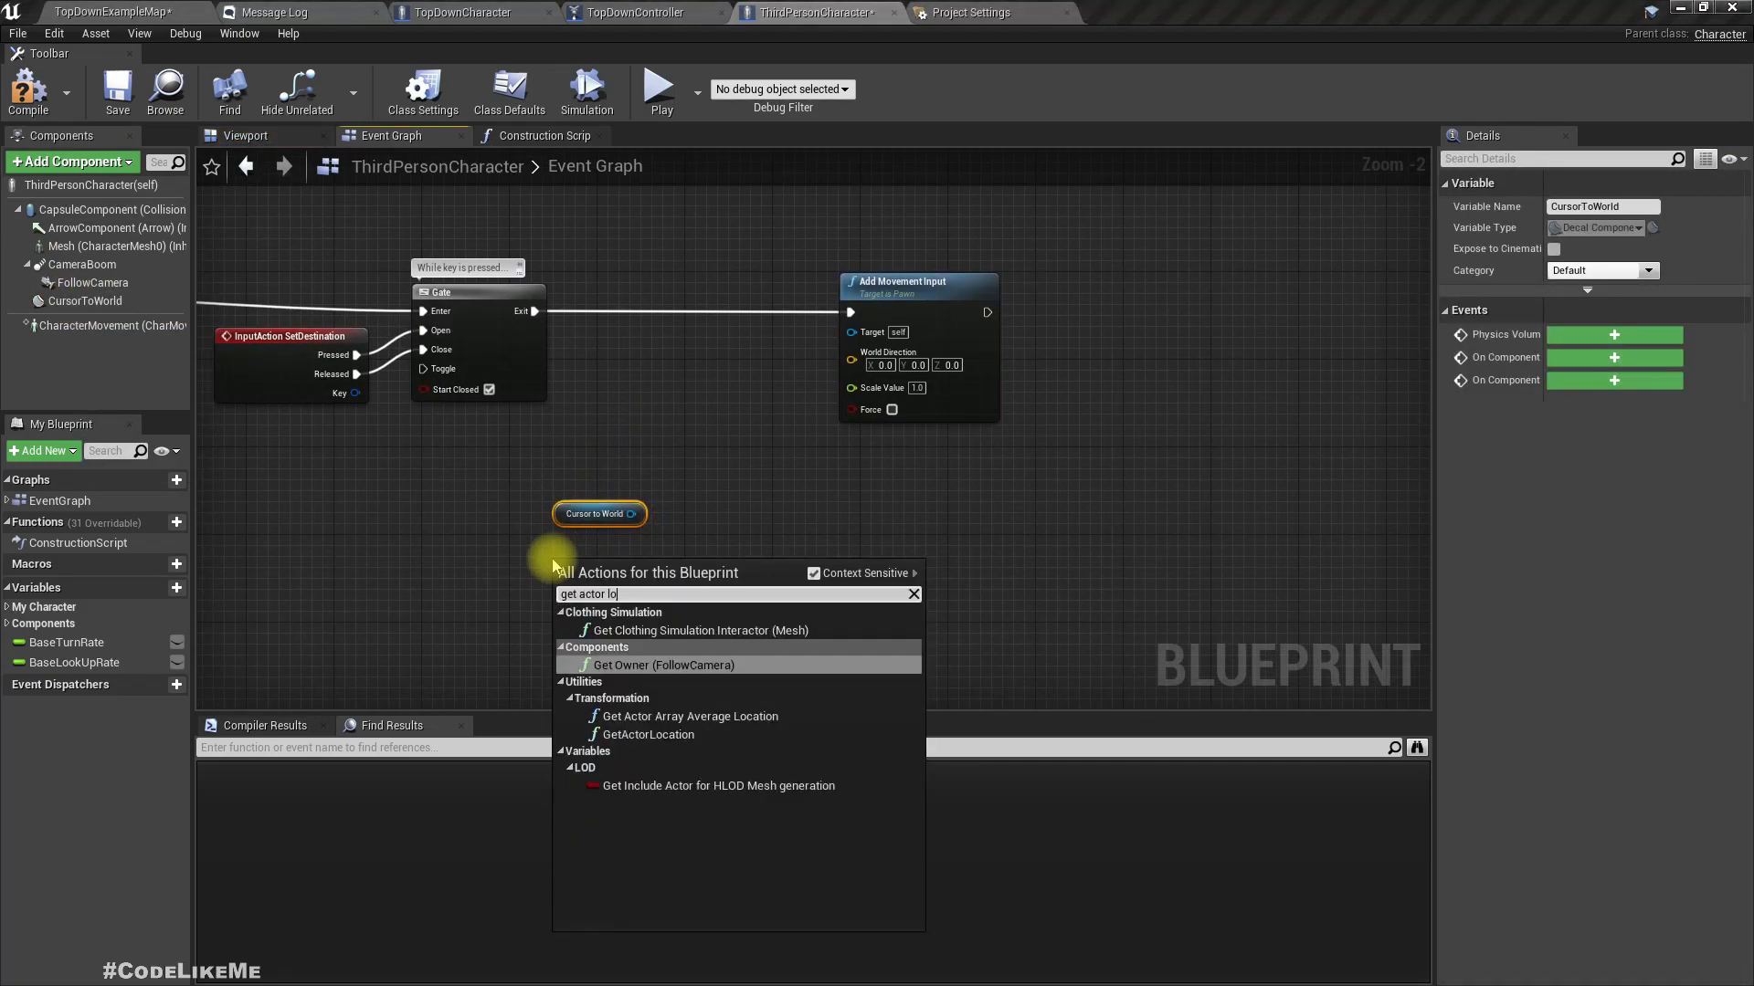
key(Return)
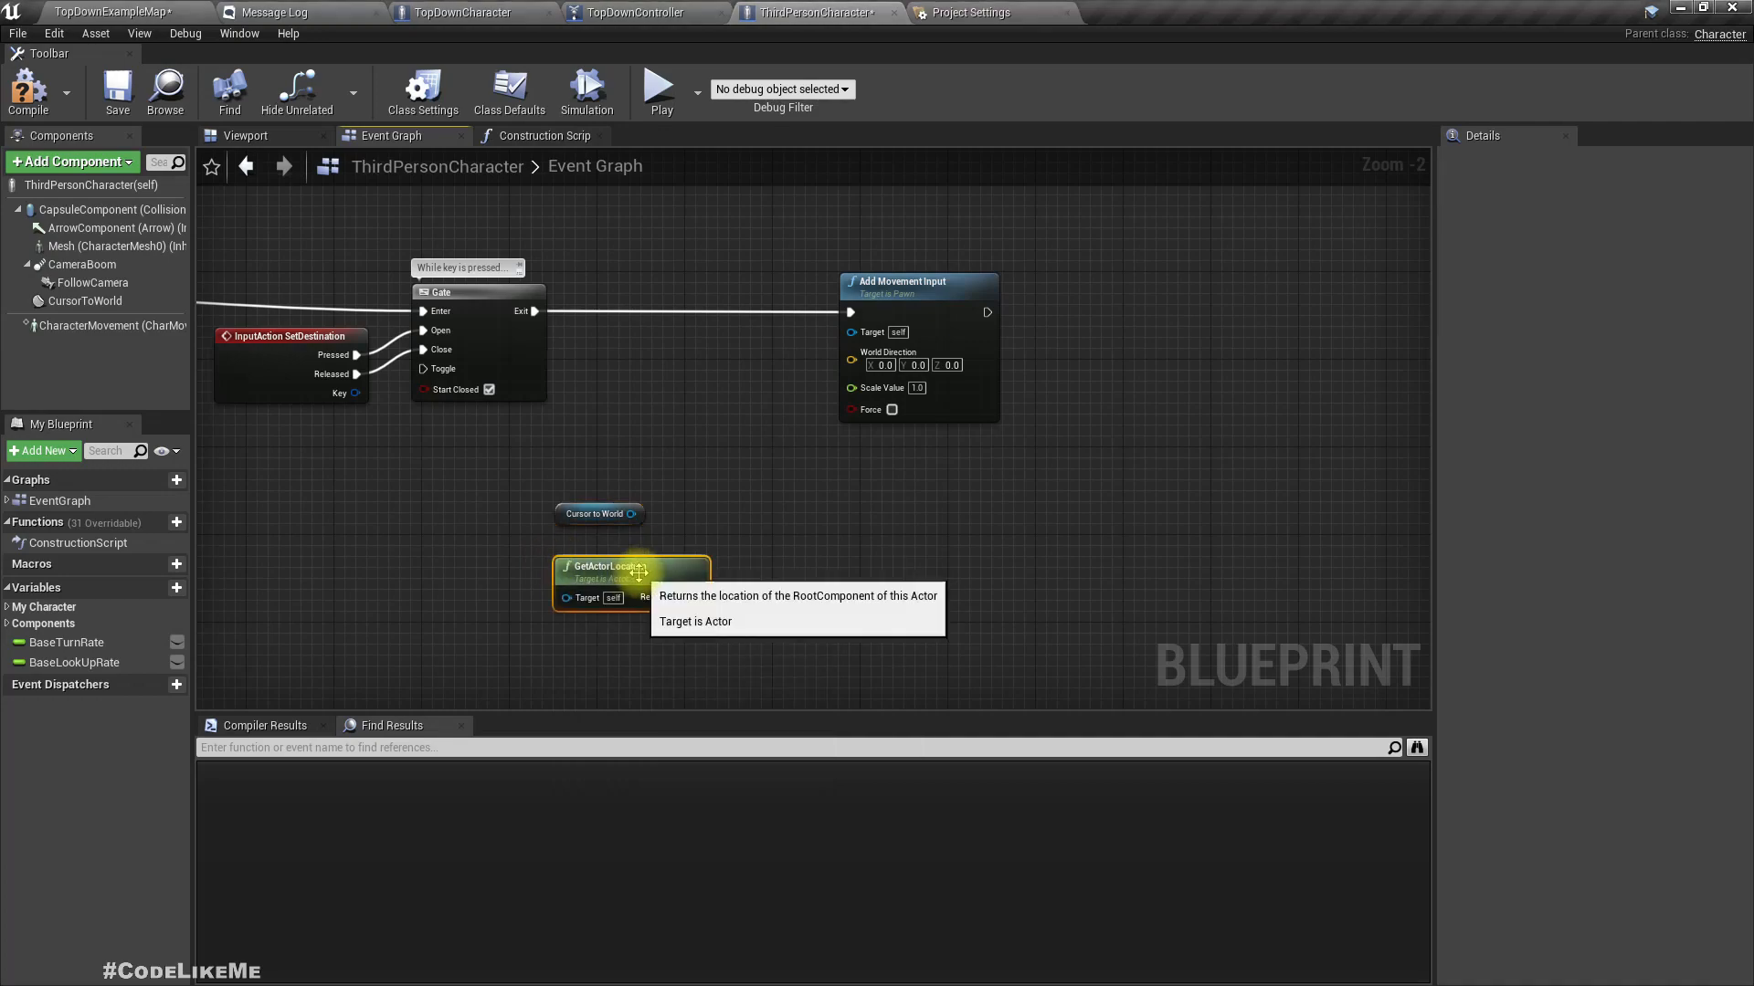
- Add a GetWorldLocation node fed by the Cursor to World reference and arrange both beneath GetActorLocation
drag(566, 513, 565, 655)
right_drag(564, 656, 534, 492)
drag(602, 494, 635, 514)
text(get wo)
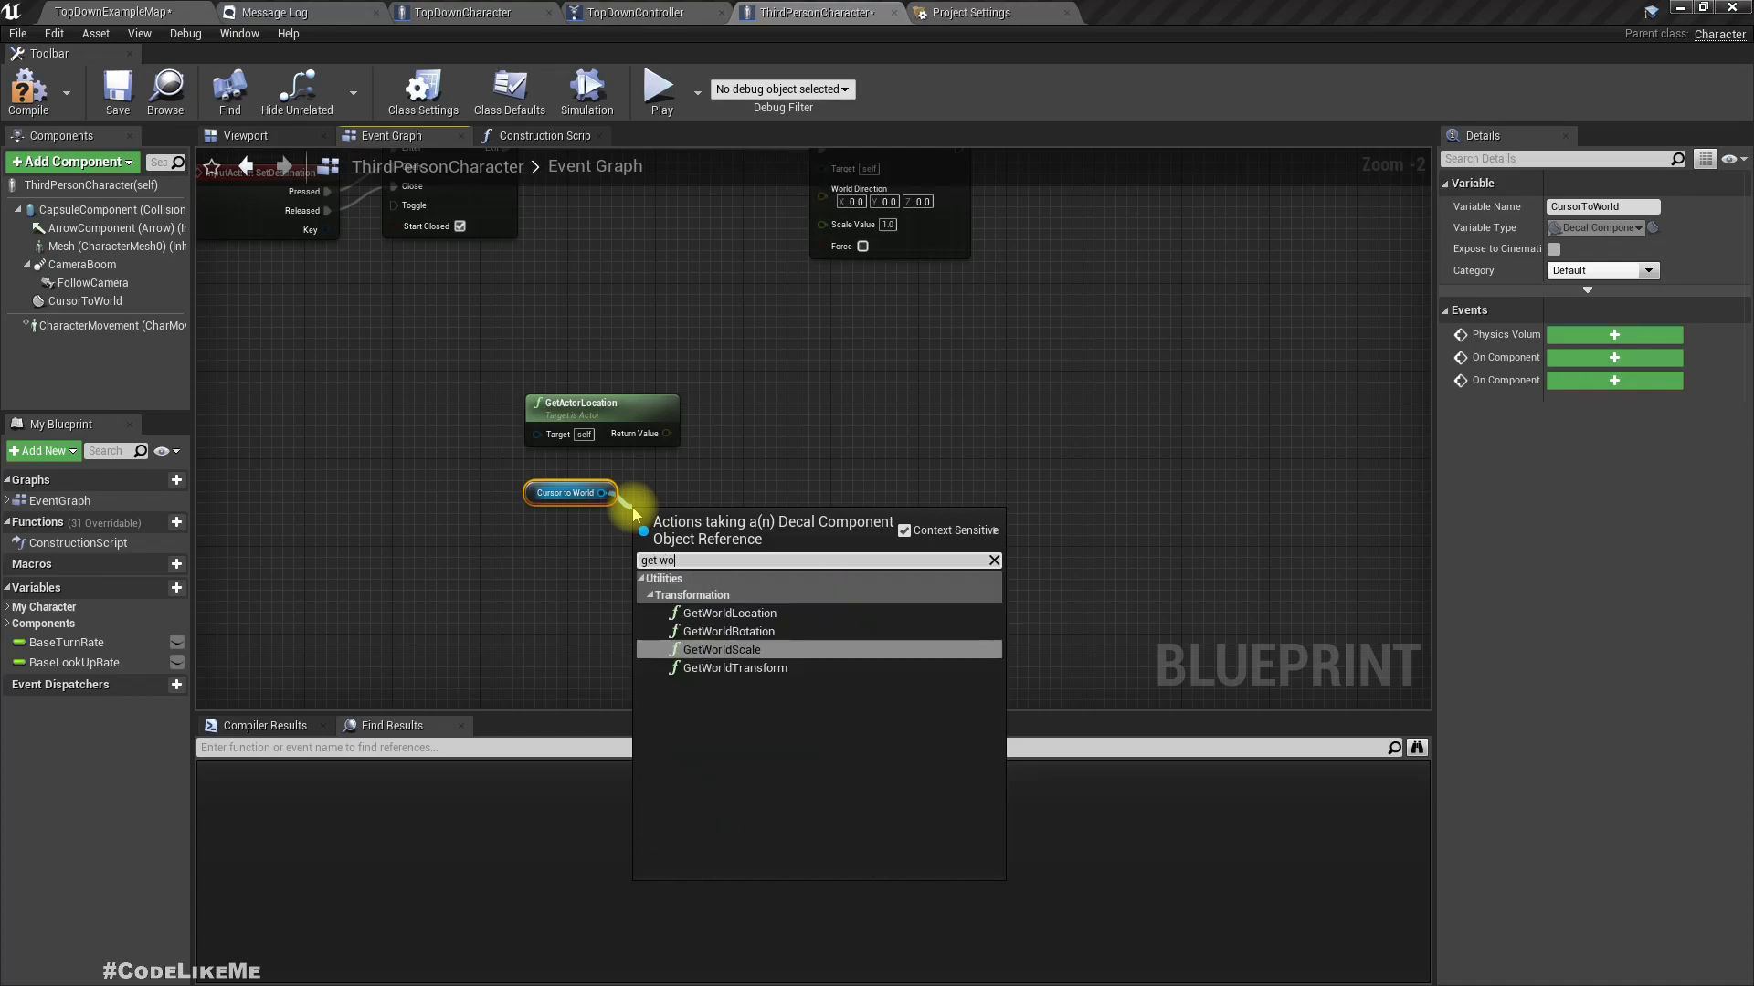
key(Up)
key(Up)
key(Return)
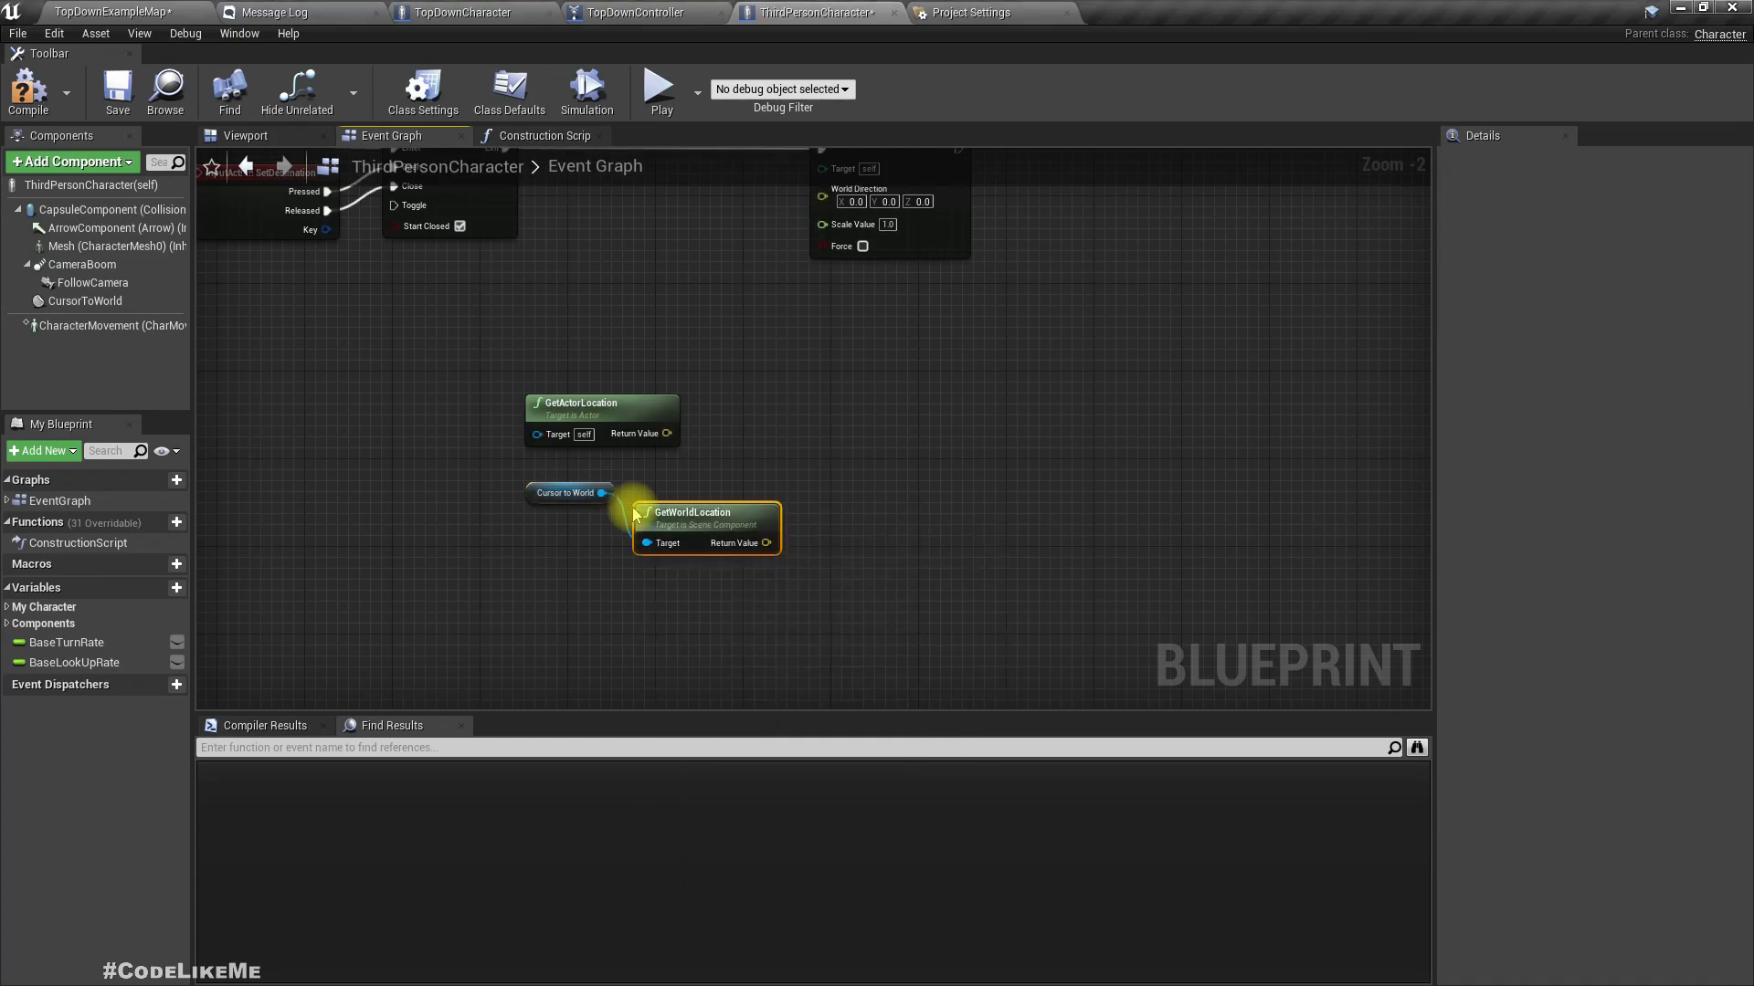
ctrl+click(561, 493)
drag(761, 518, 651, 517)
click(501, 566)
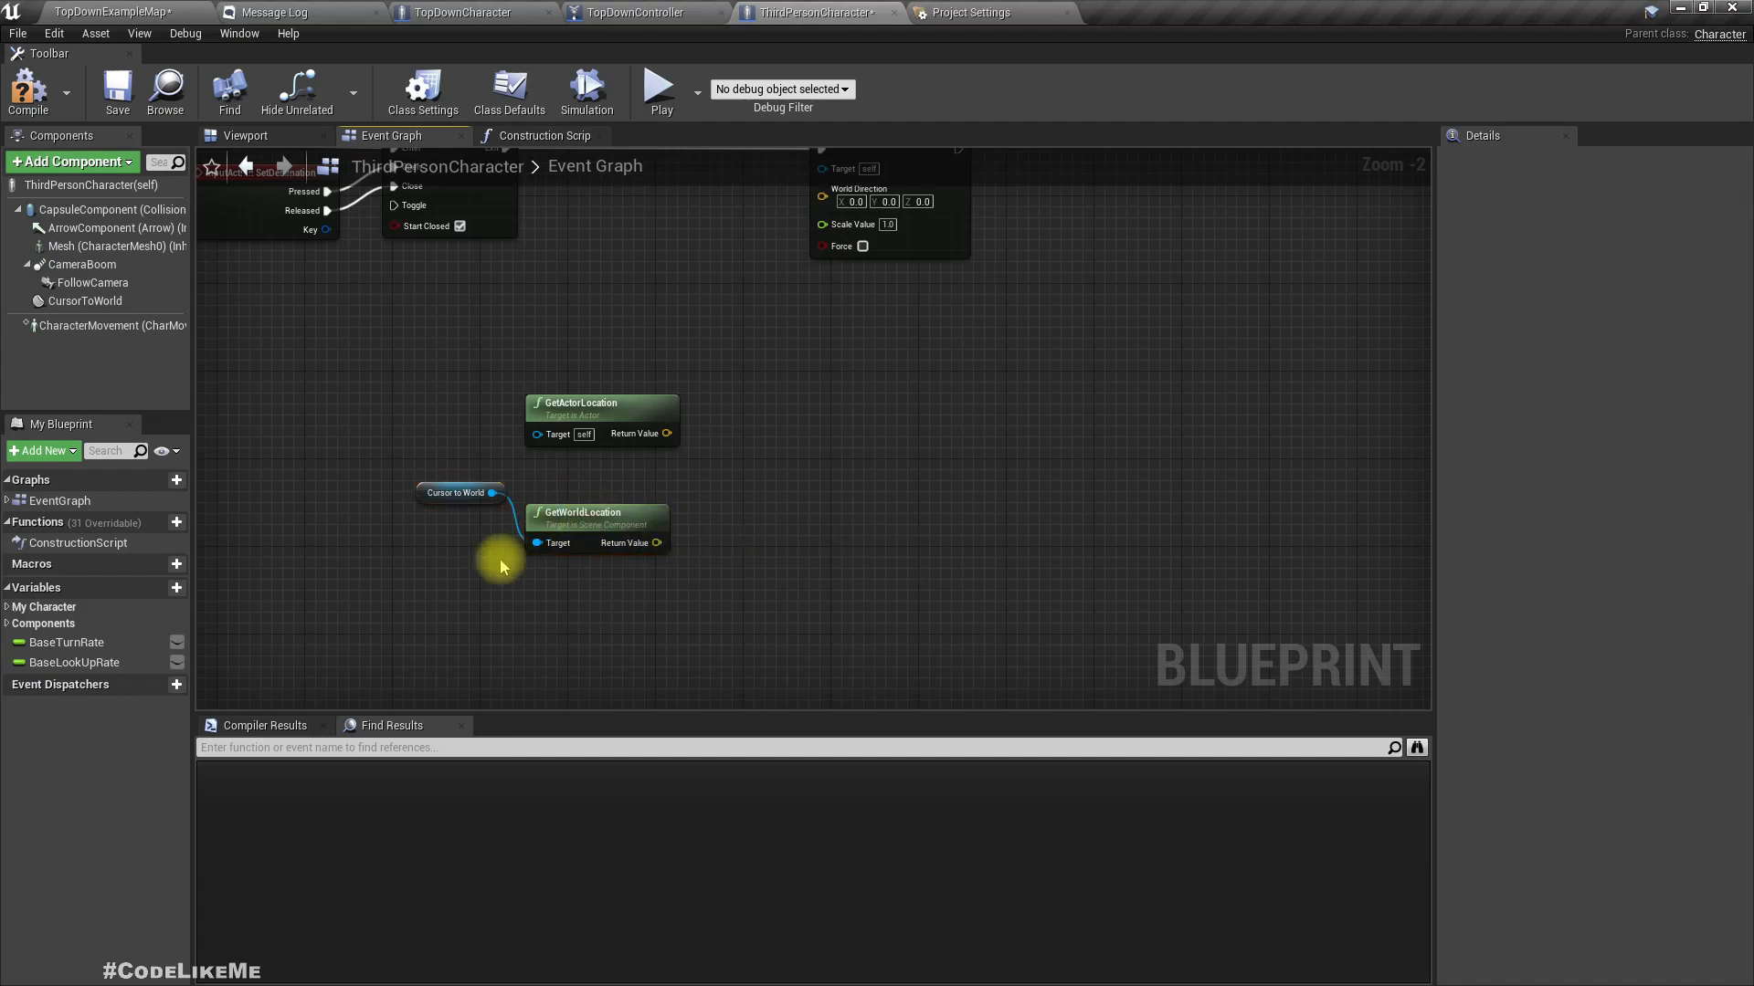
- Add a Get Unit Direction (Vector) node with GetActorLocation as From and the cursor's GetWorldLocation as To
right_drag(671, 456, 588, 485)
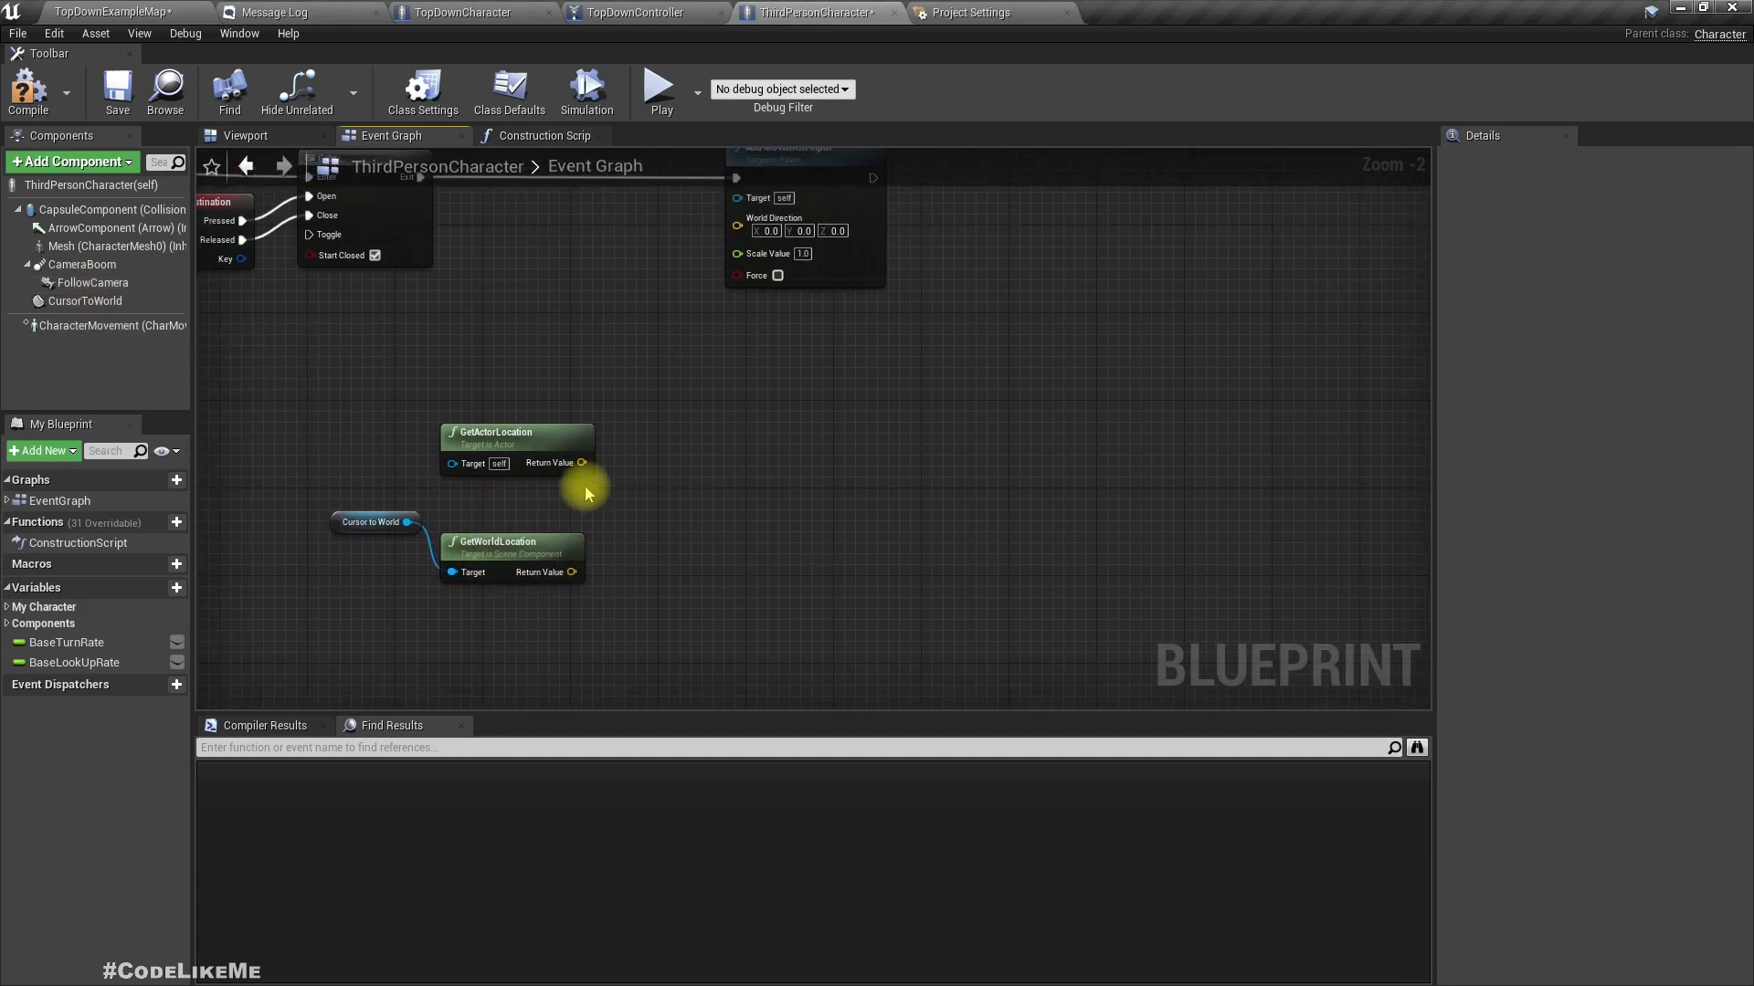
drag(562, 468, 605, 493)
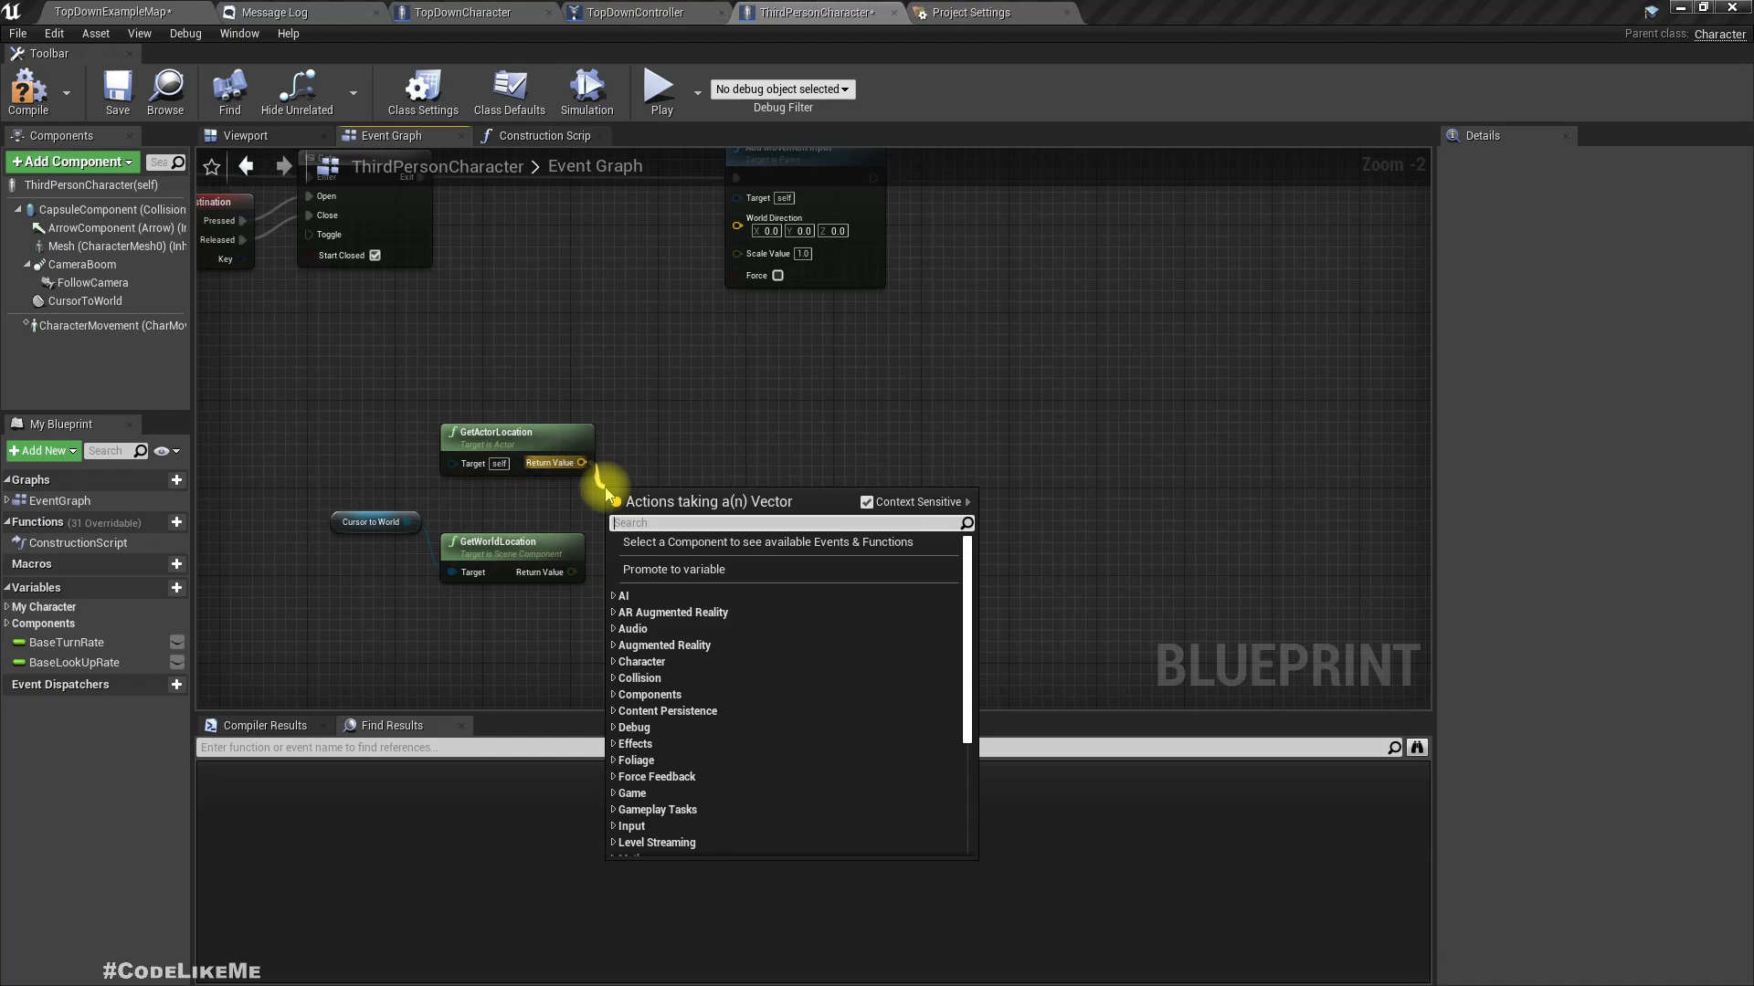
text(unit)
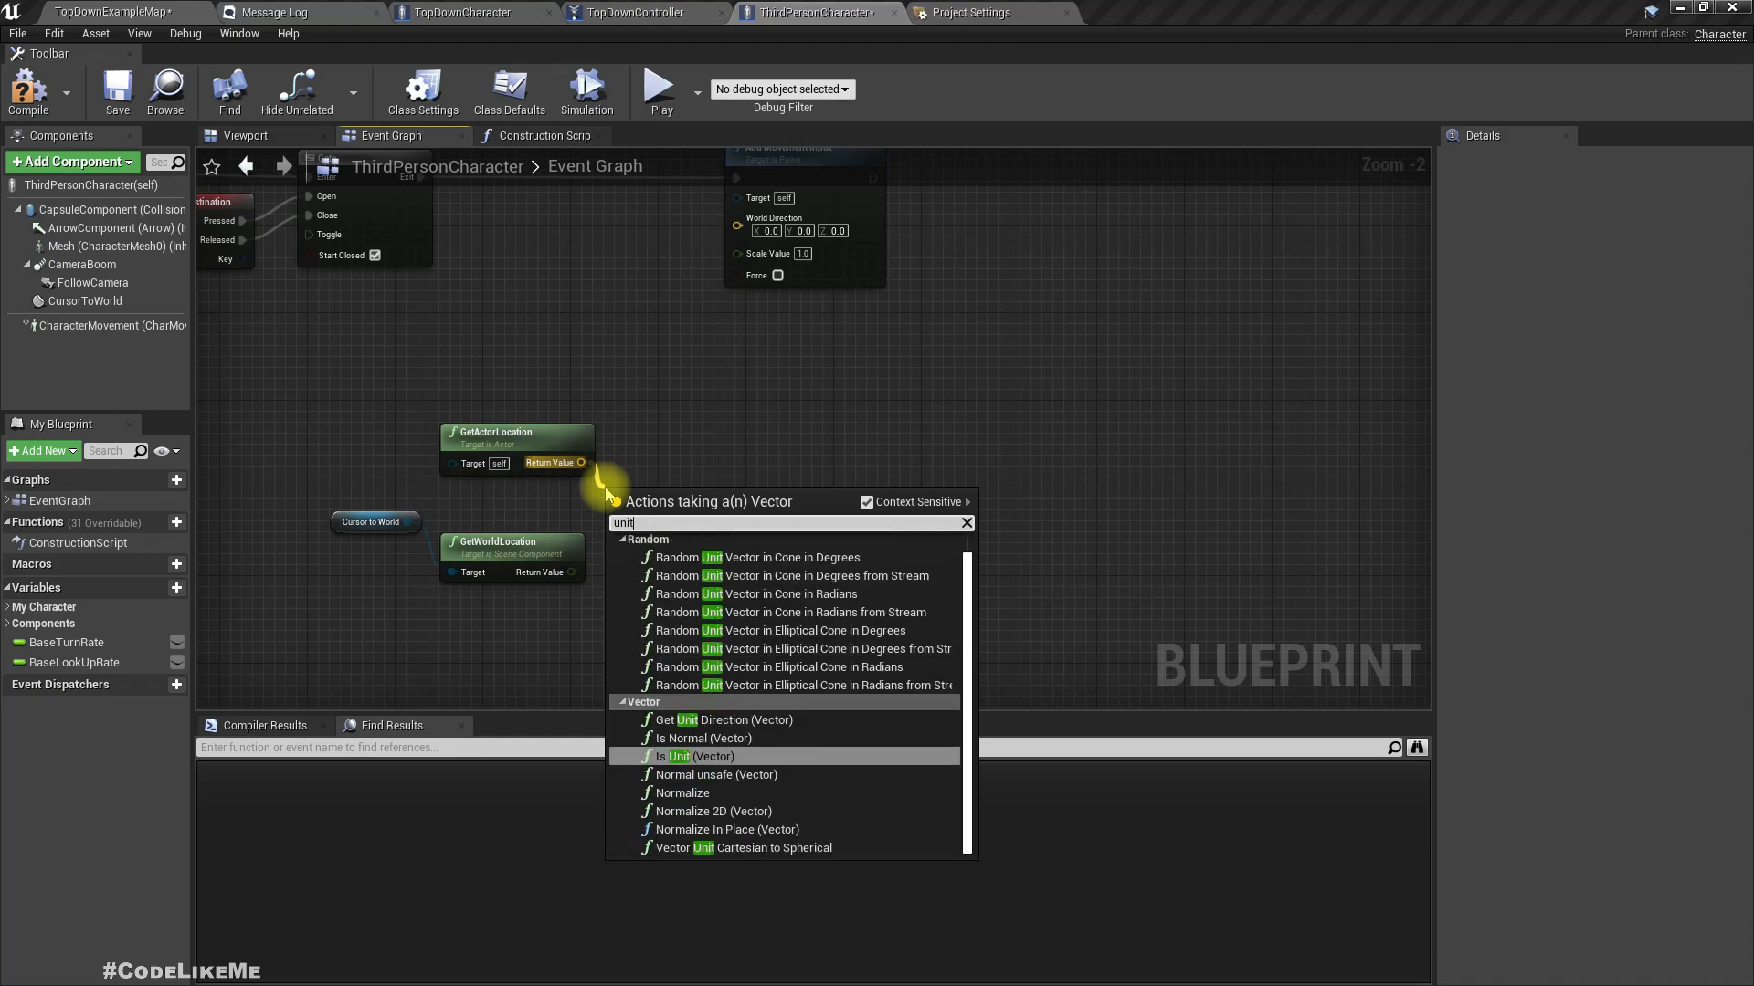
text( dire)
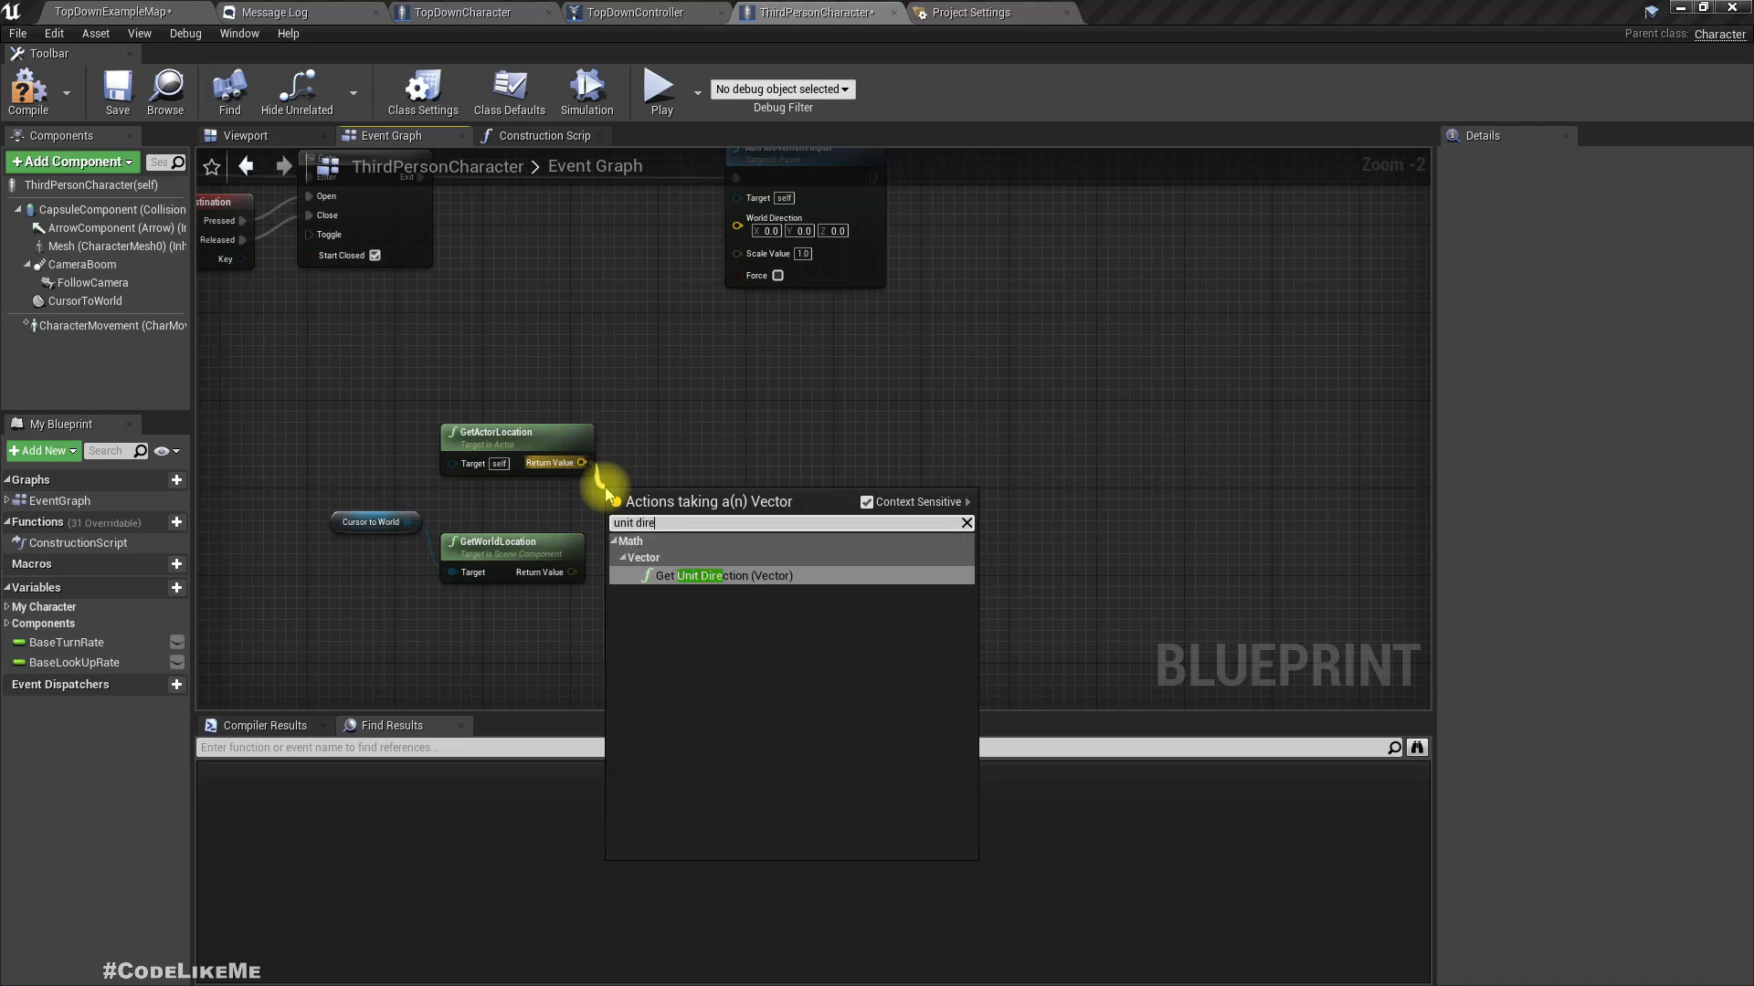
key(Return)
drag(610, 495, 685, 482)
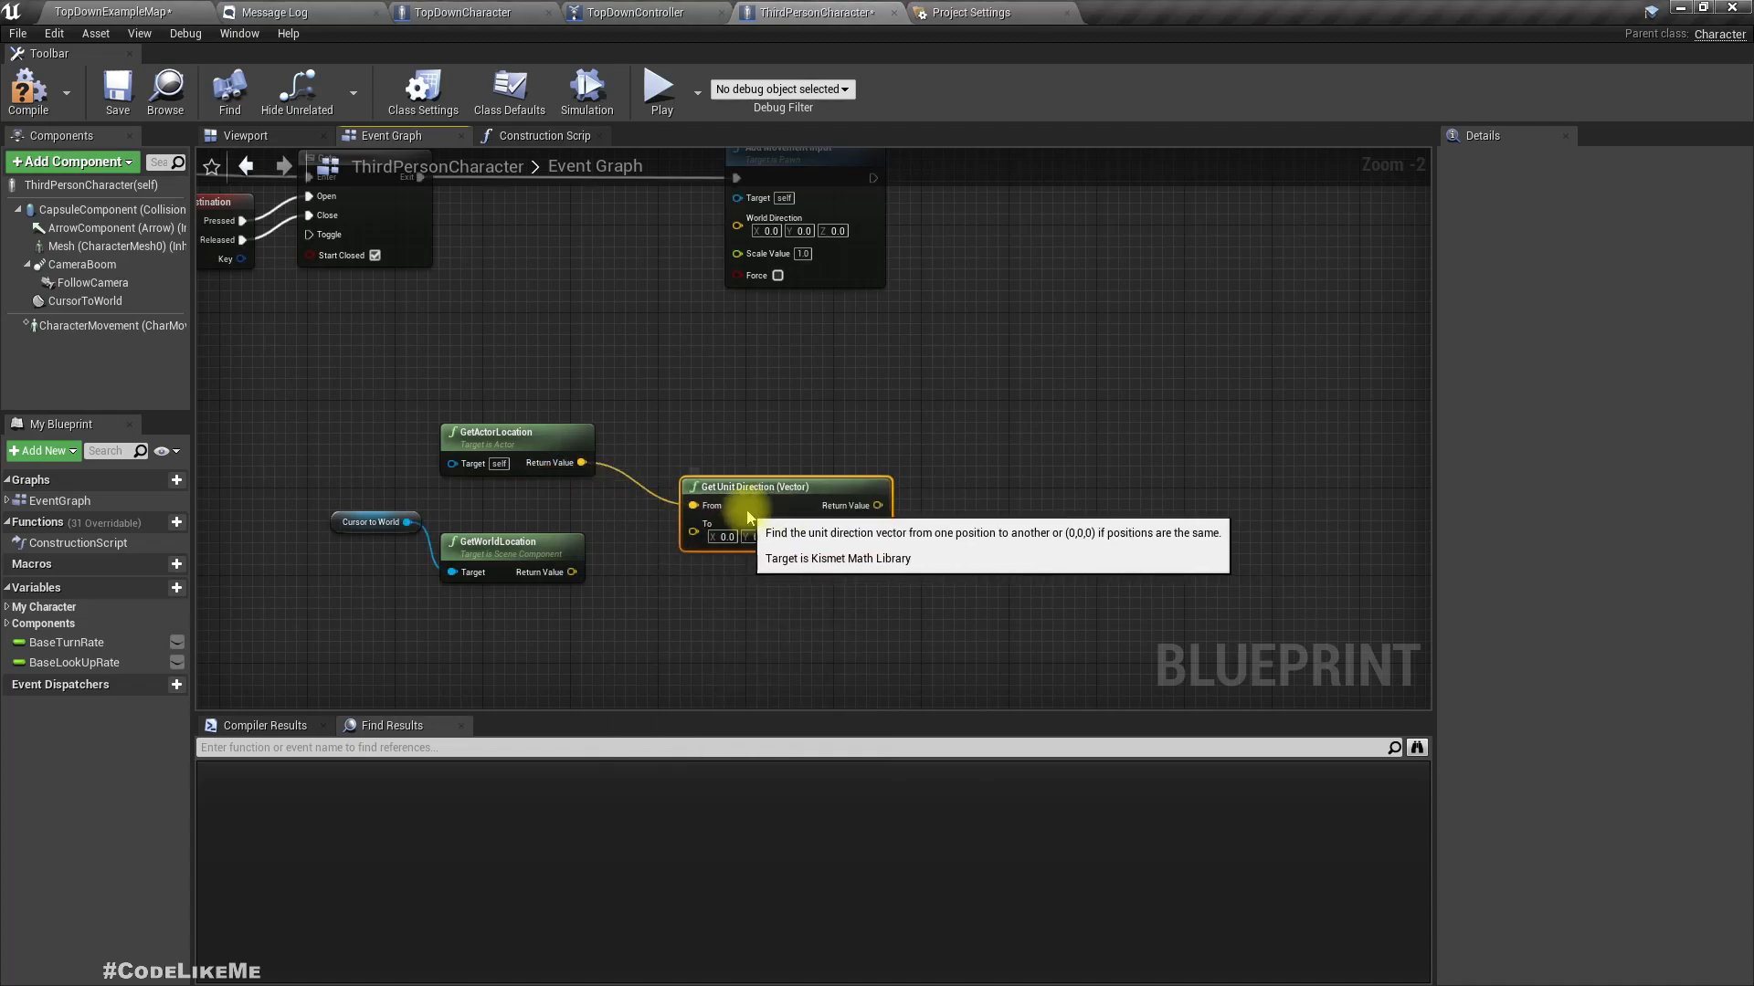
drag(564, 580, 713, 546)
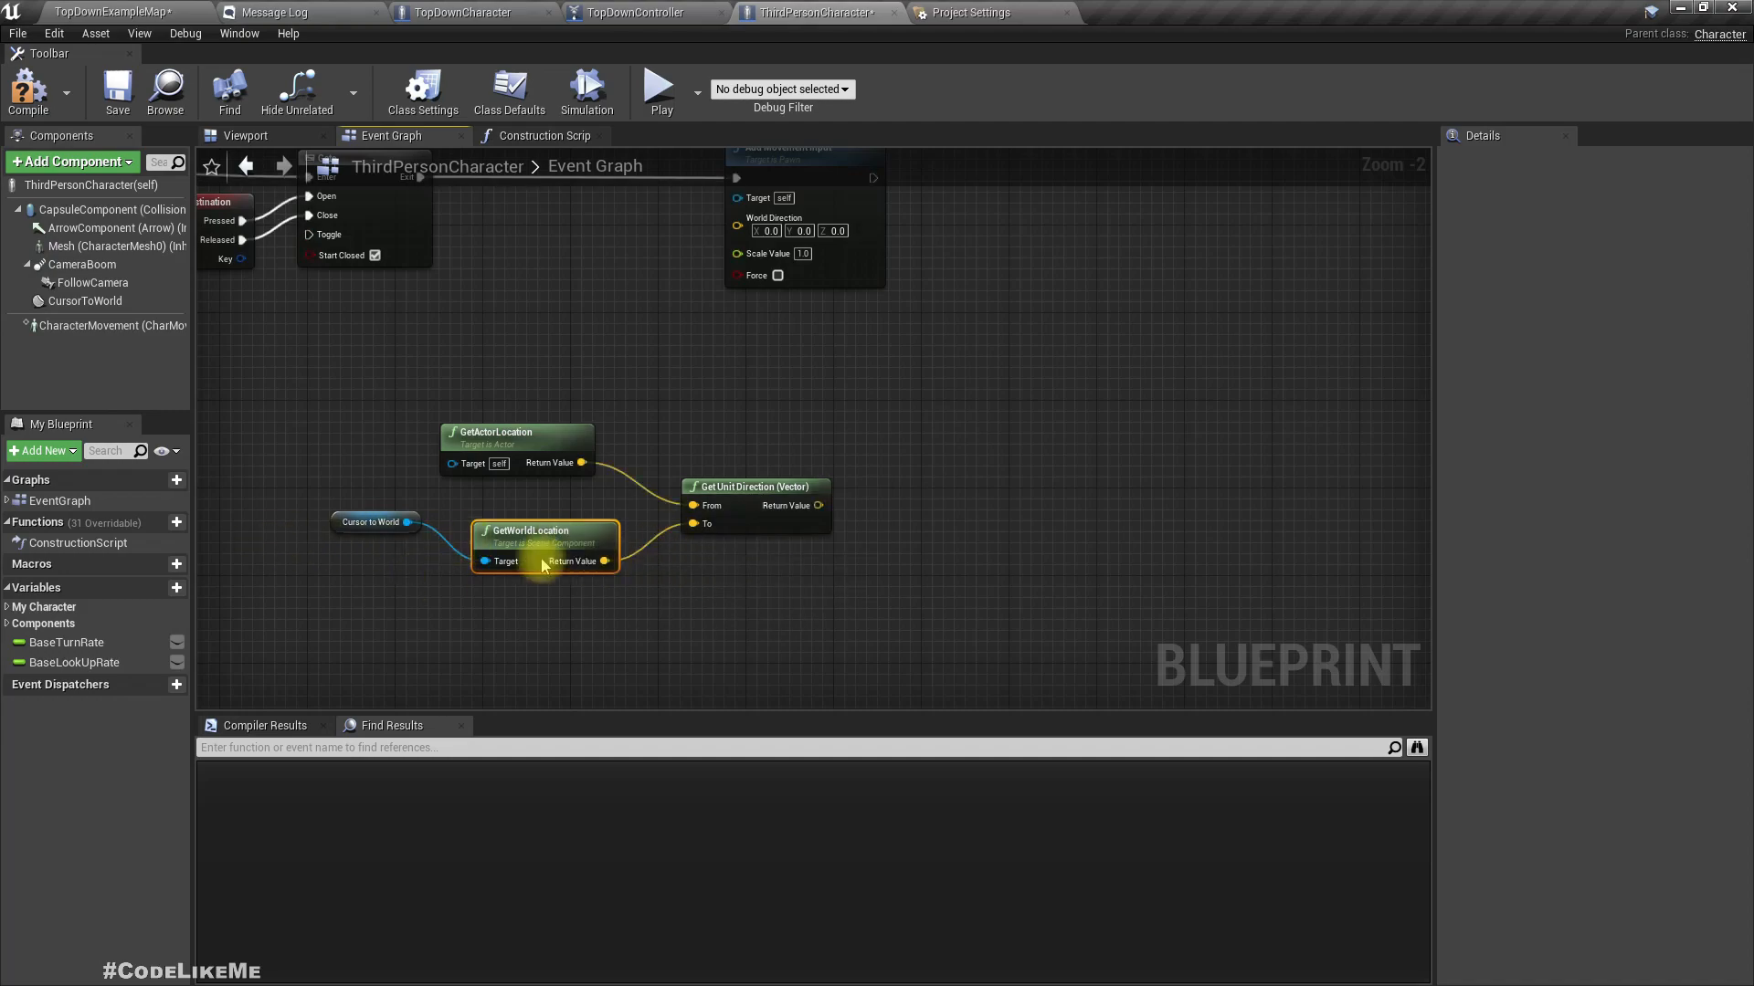
scroll(591, 563, up, 2)
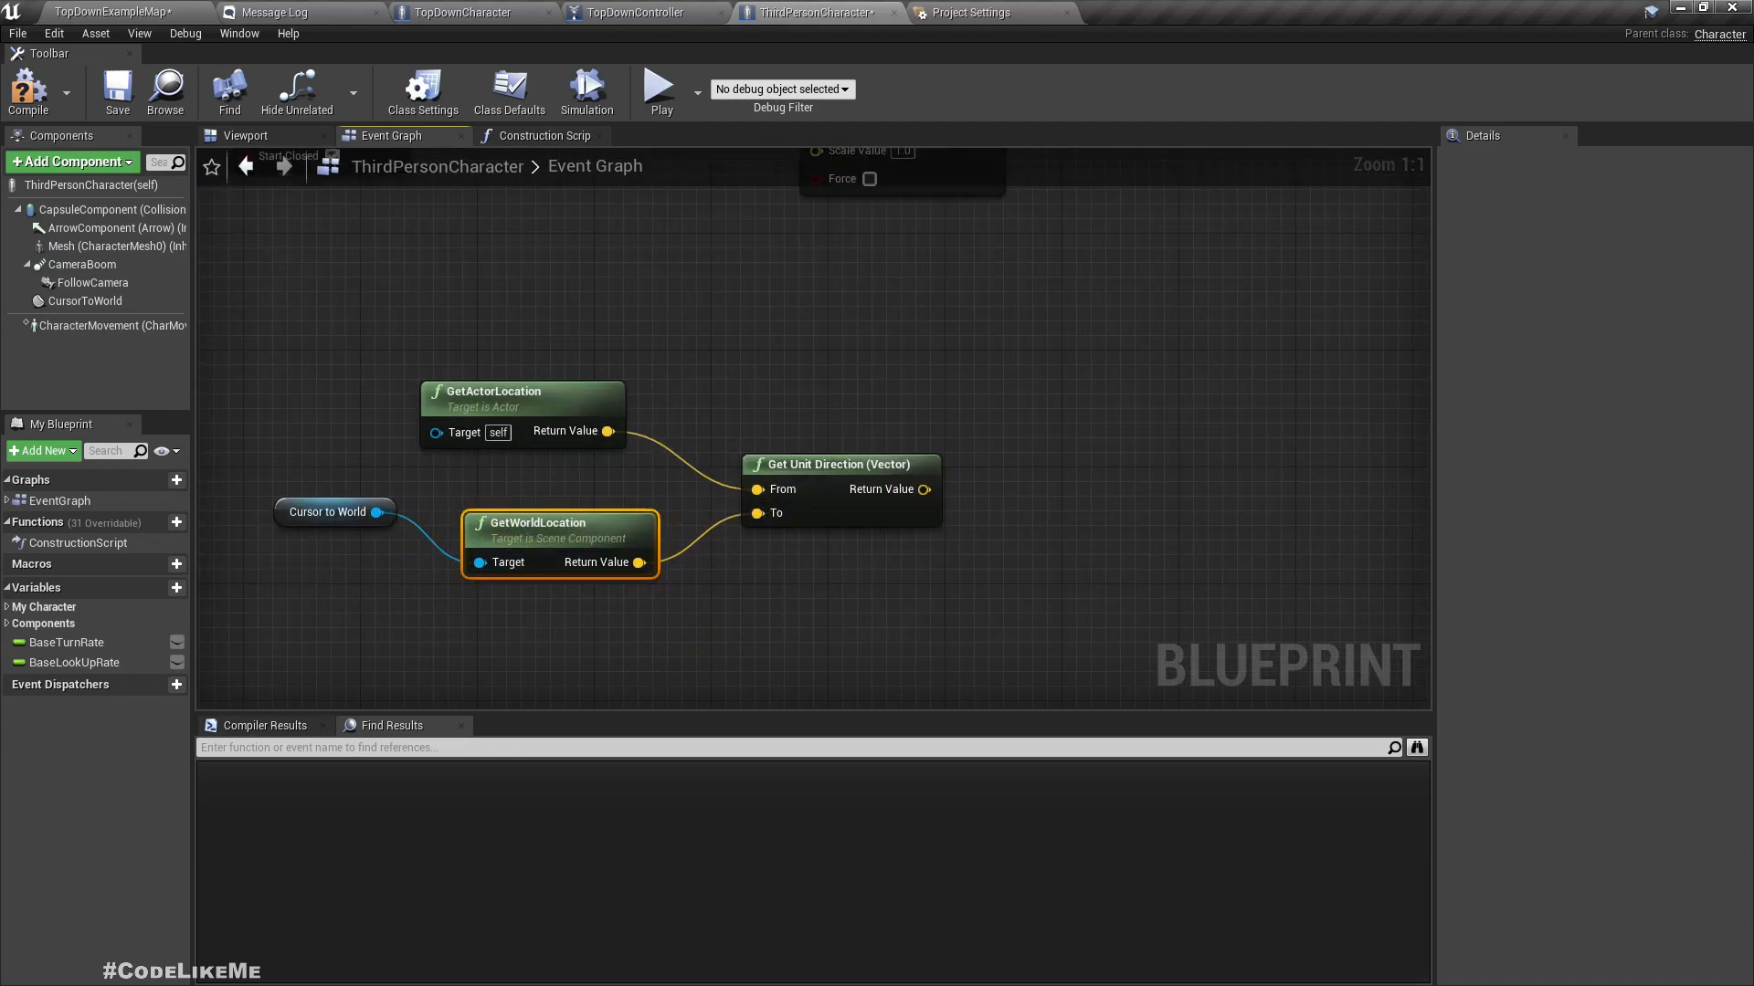
drag(513, 557, 513, 557)
- Add a Distance (Vector) node between the actor location and the cursor's world location, placed above Get Unit Direction
right_drag(722, 365, 605, 312)
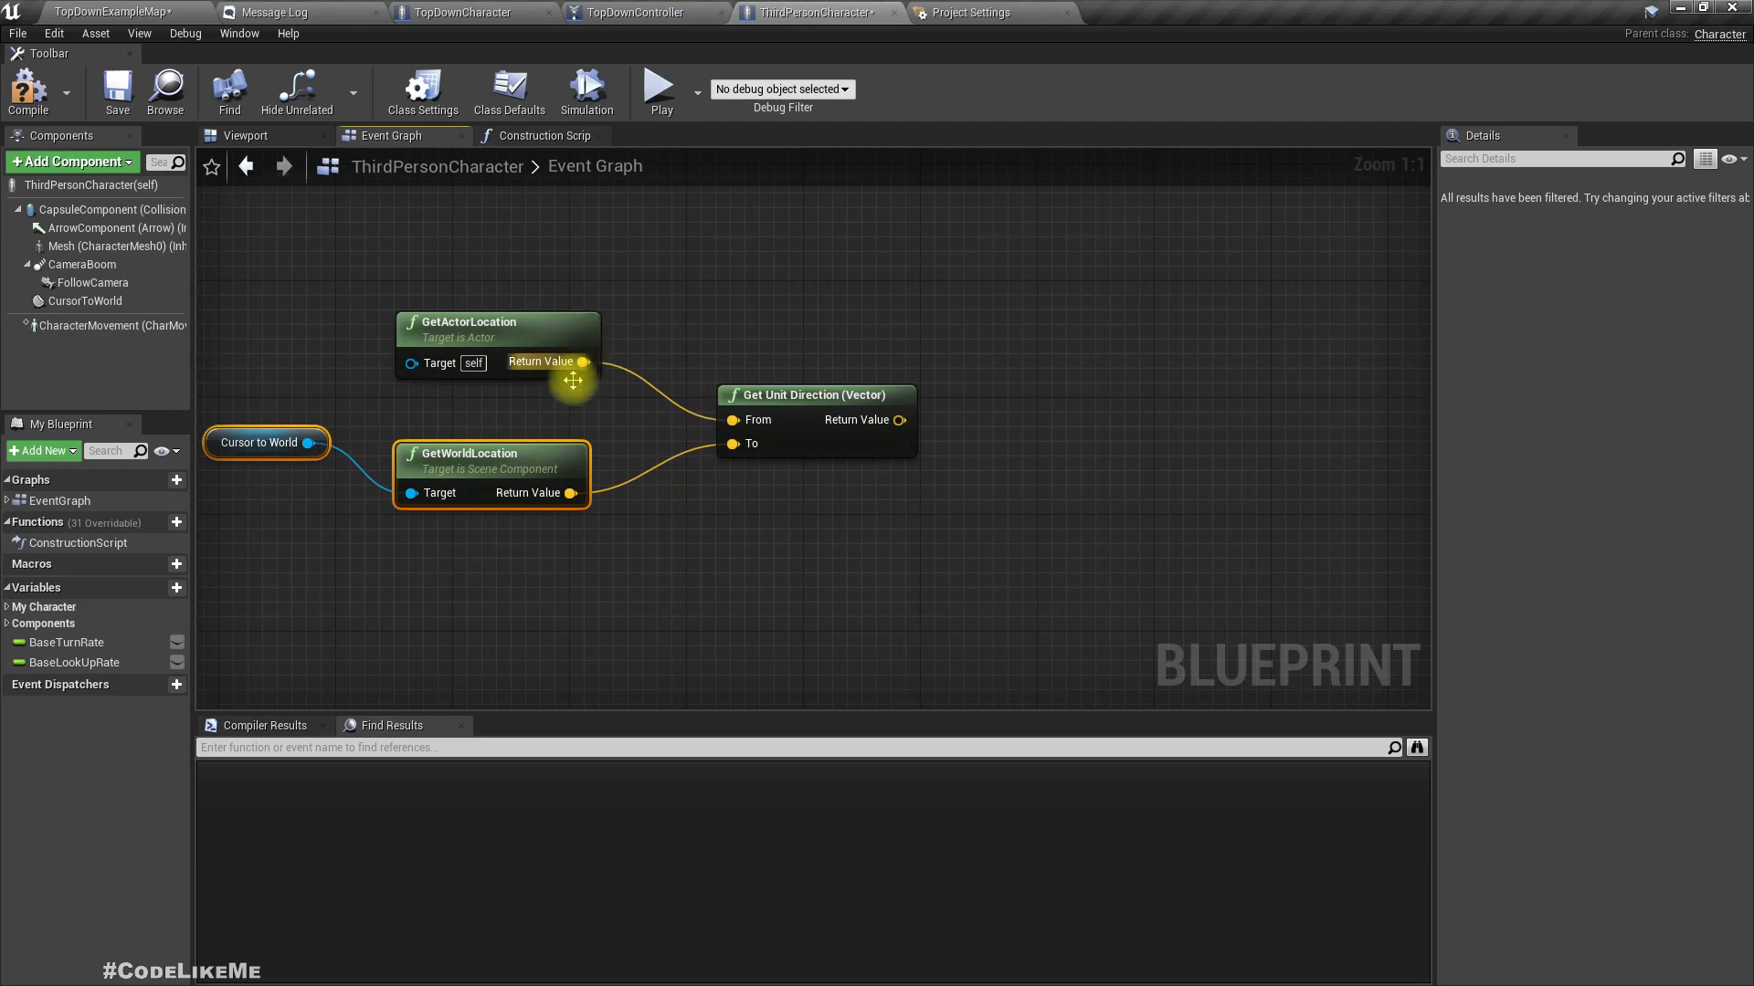
drag(582, 361, 671, 477)
text(distan)
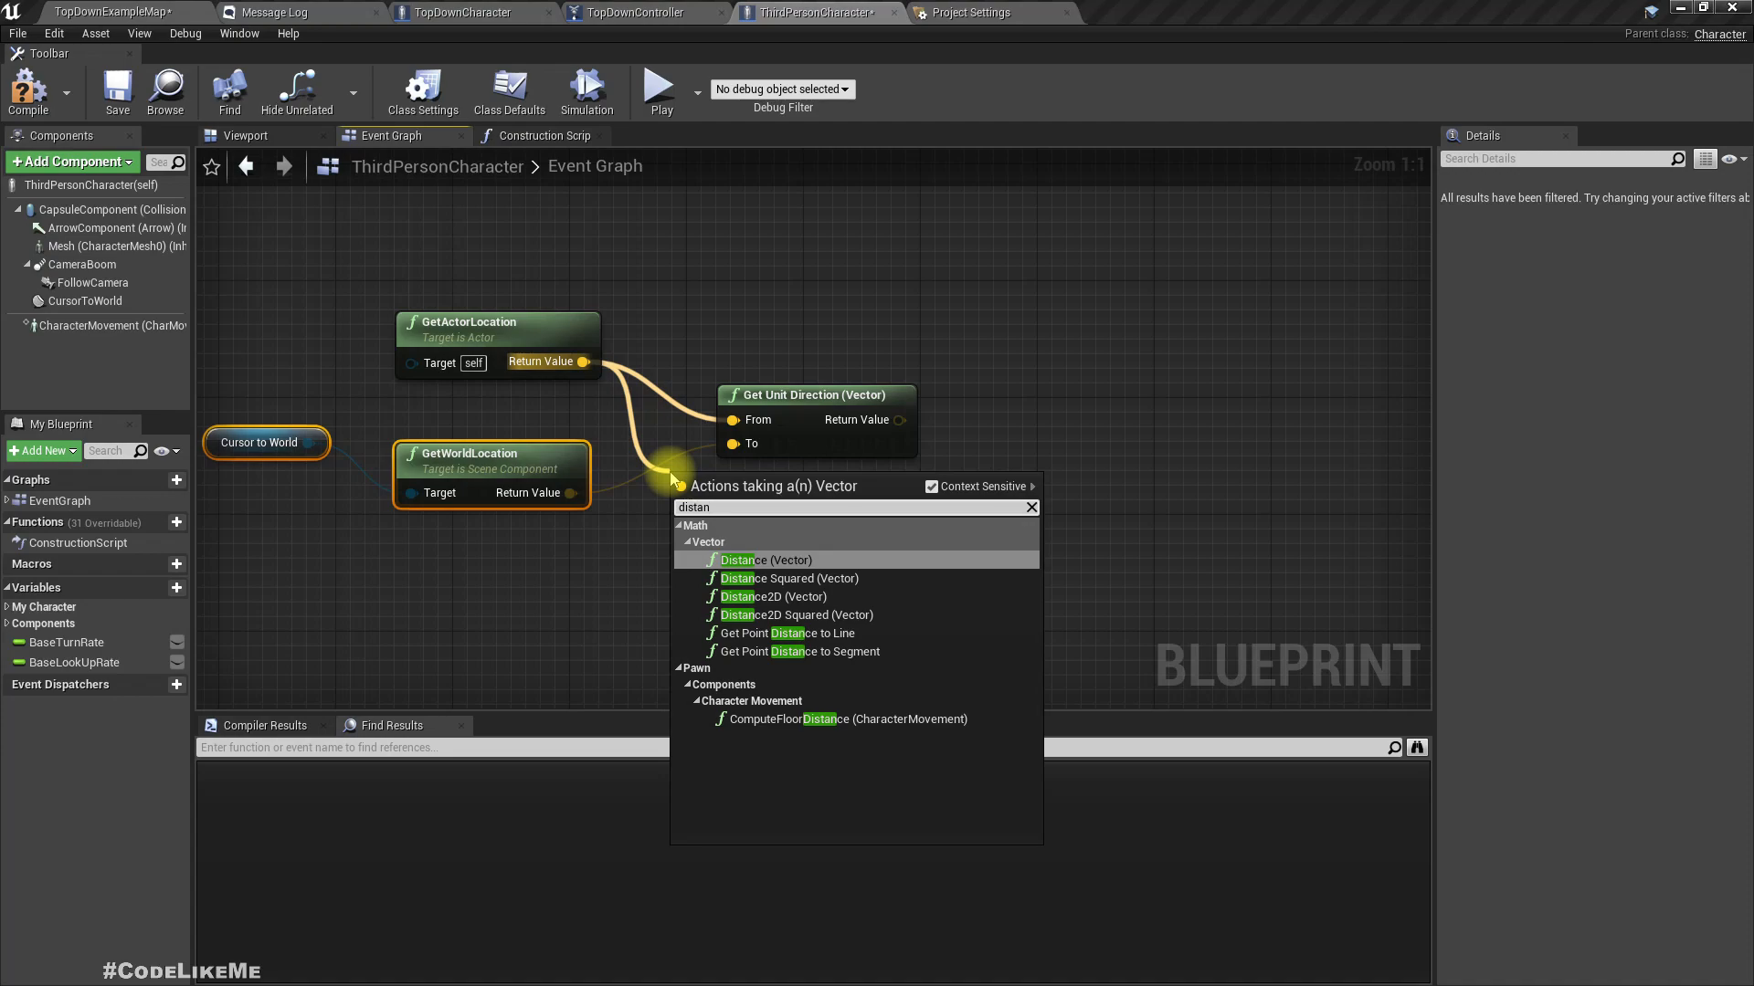
key(Return)
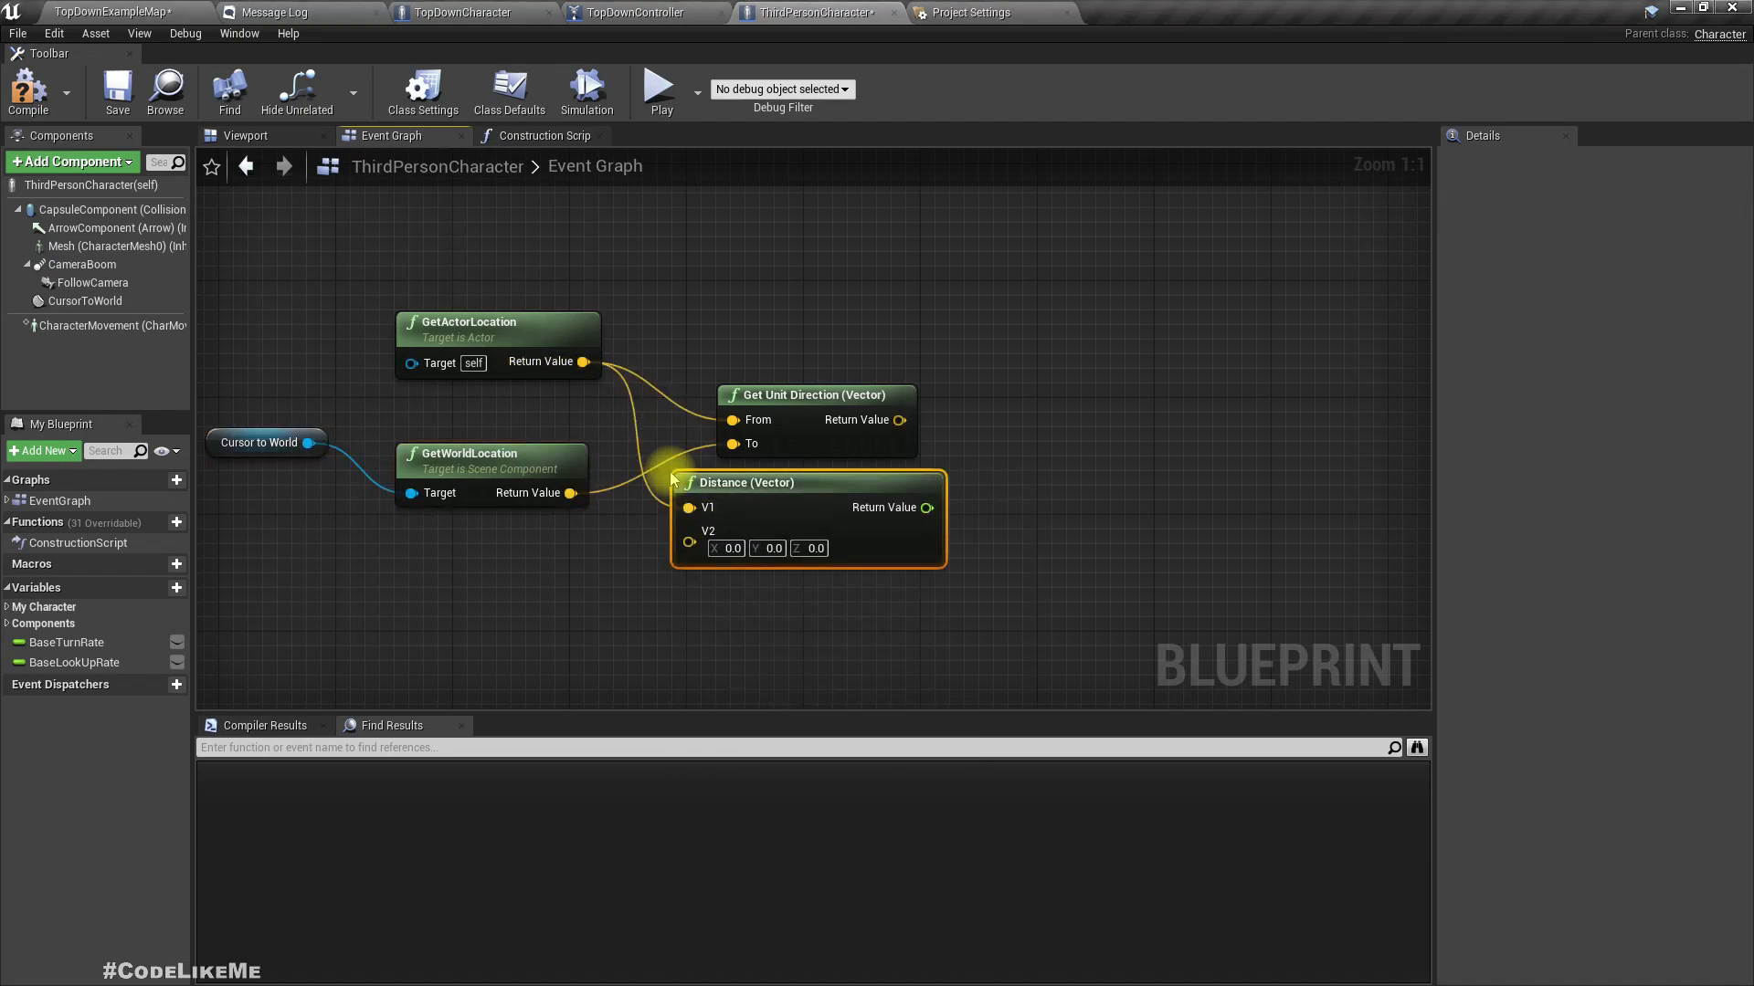
drag(546, 507, 691, 543)
right_drag(1018, 399, 876, 475)
drag(635, 578, 673, 375)
- Make room before Add Movement Input and insert a Branch between the Gate's Exit and that node
right_drag(674, 376, 748, 474)
scroll(748, 474, down, 4)
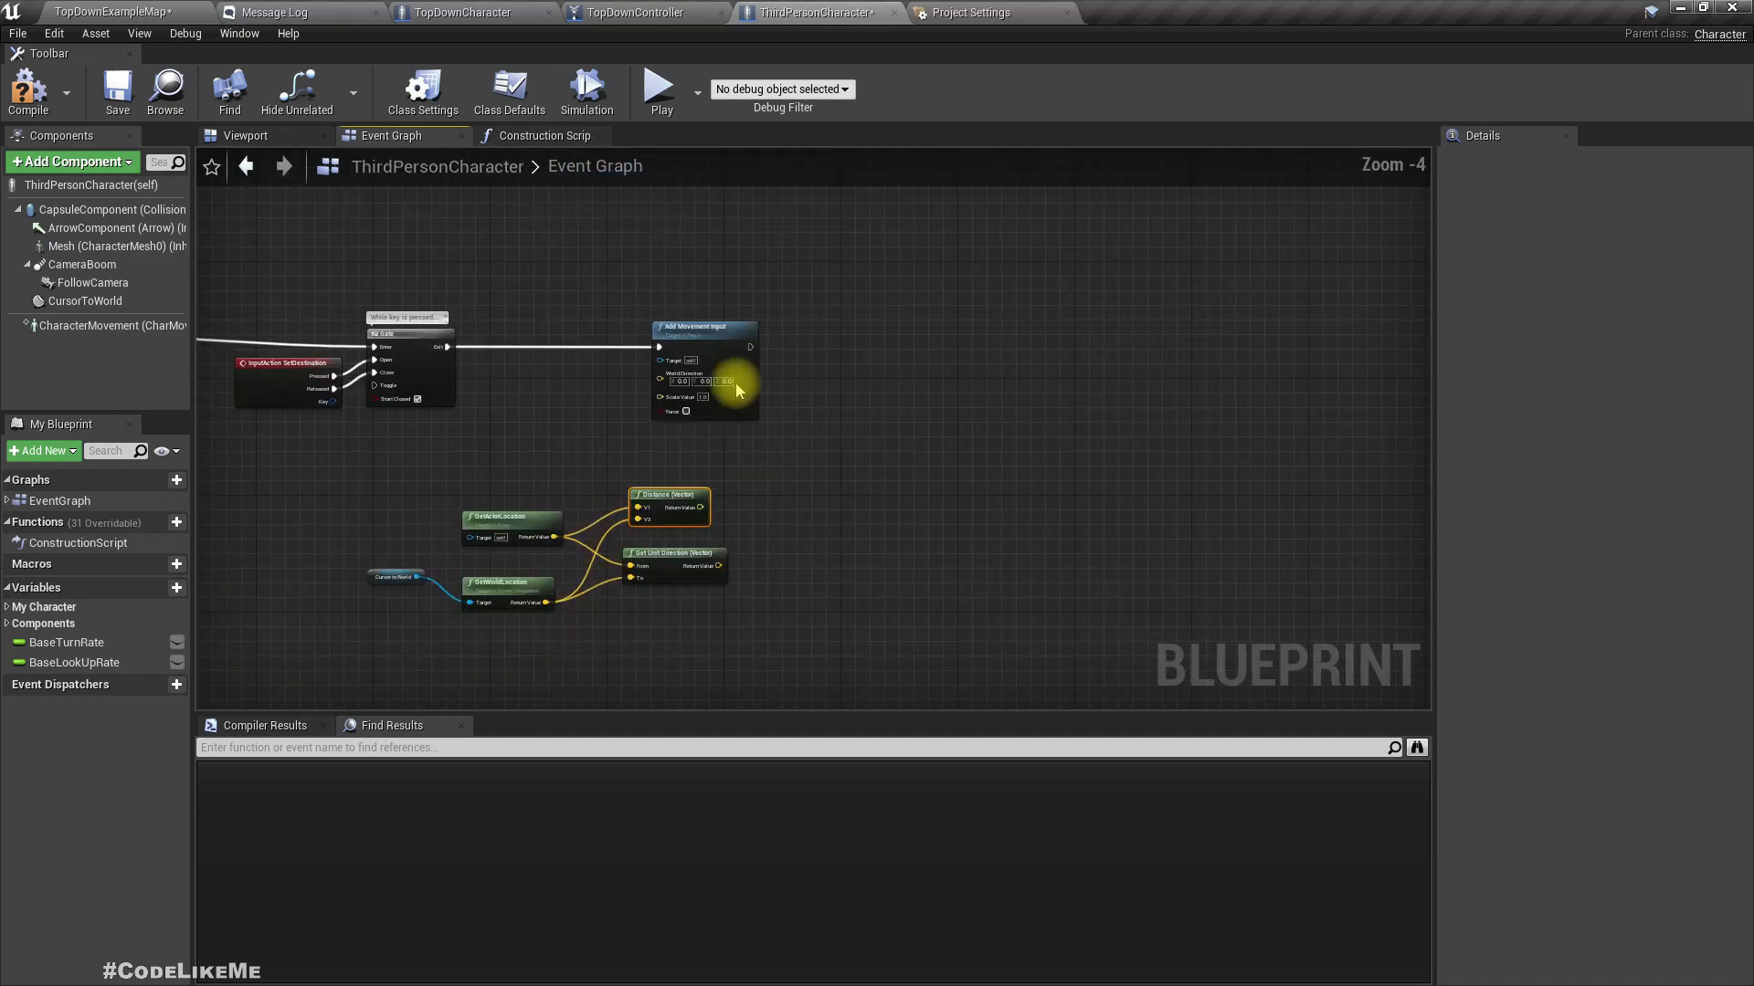
drag(666, 329, 883, 322)
drag(447, 342, 540, 354)
text(bran)
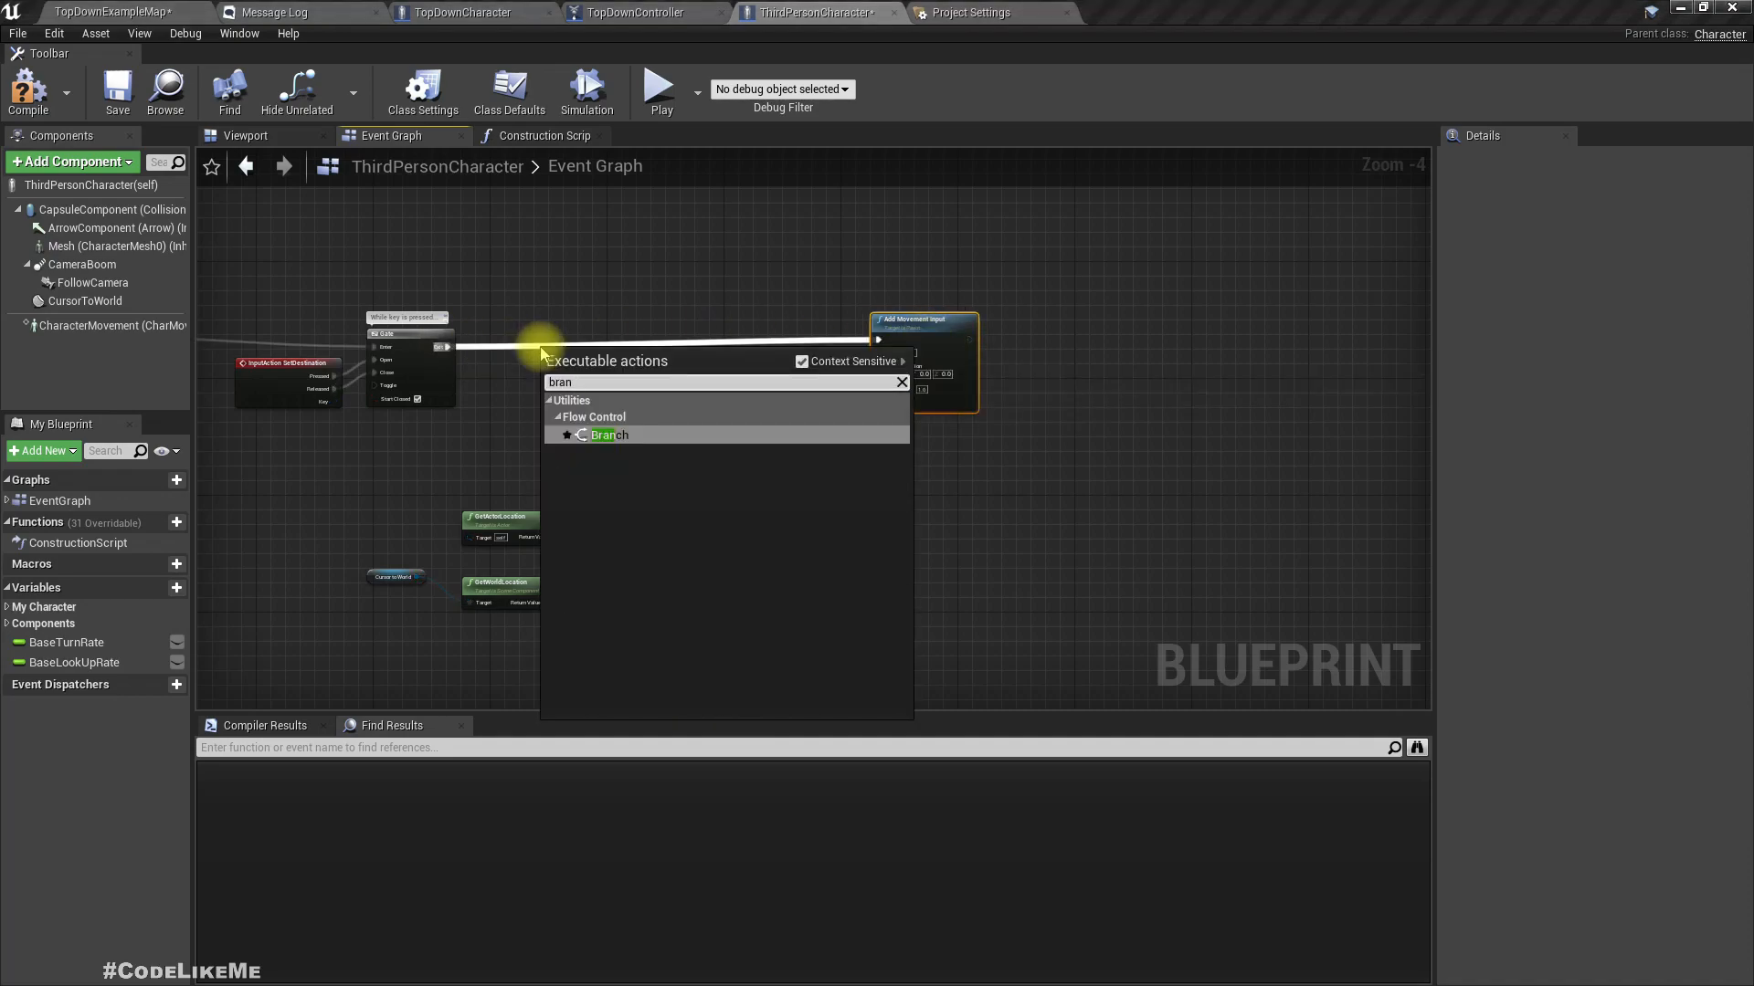
key(Return)
scroll(583, 420, up, 1)
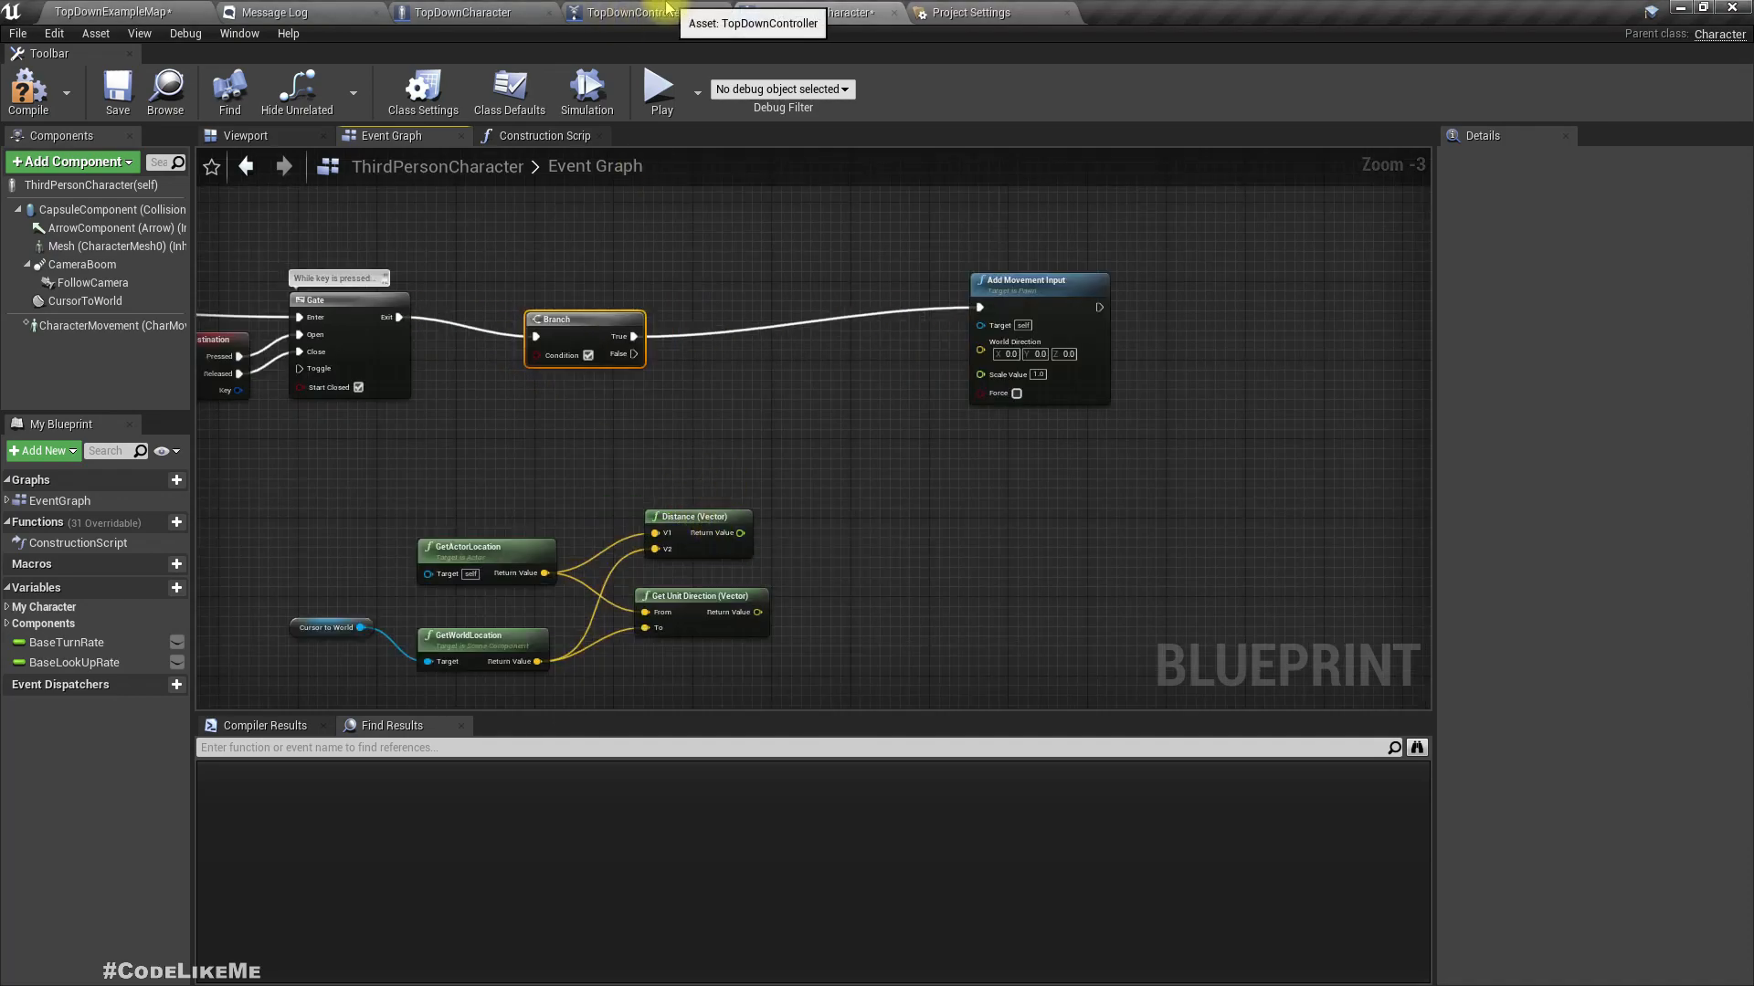
- Look up the default value of MinClickDistance in TopDownController's Move to Hit Location function, and return to ThirdPersonCharacter
click(630, 11)
scroll(781, 368, down, 5)
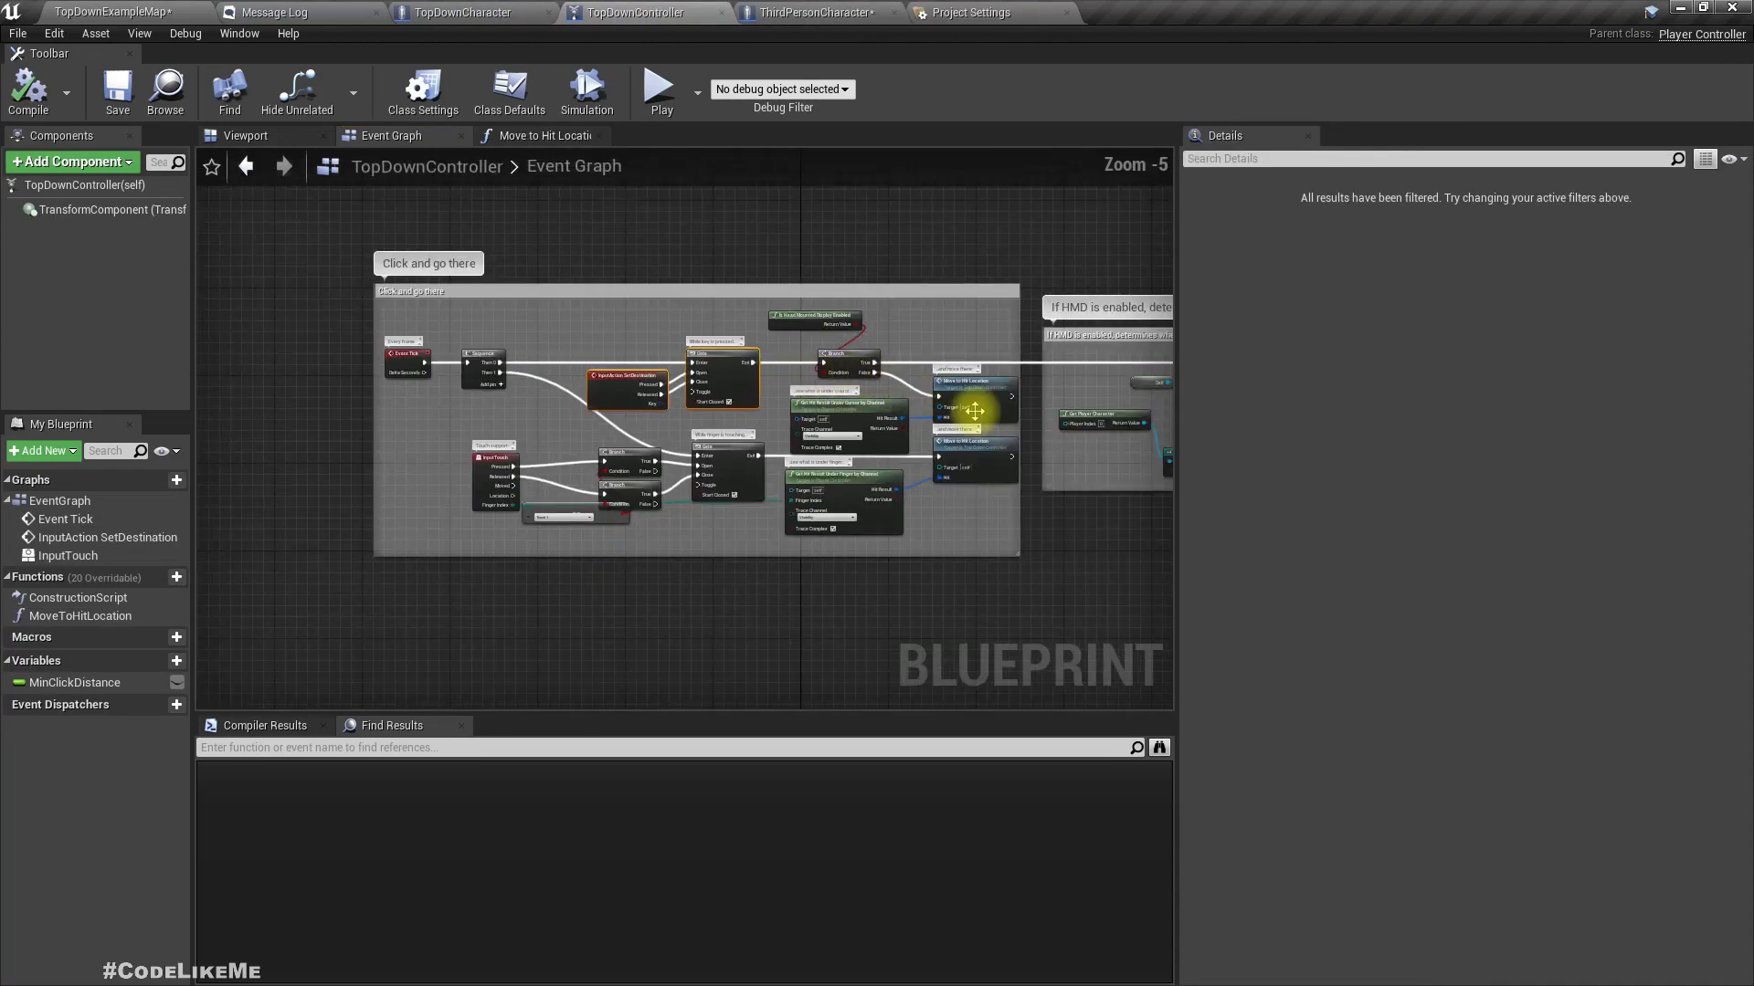
right_drag(1014, 379, 743, 371)
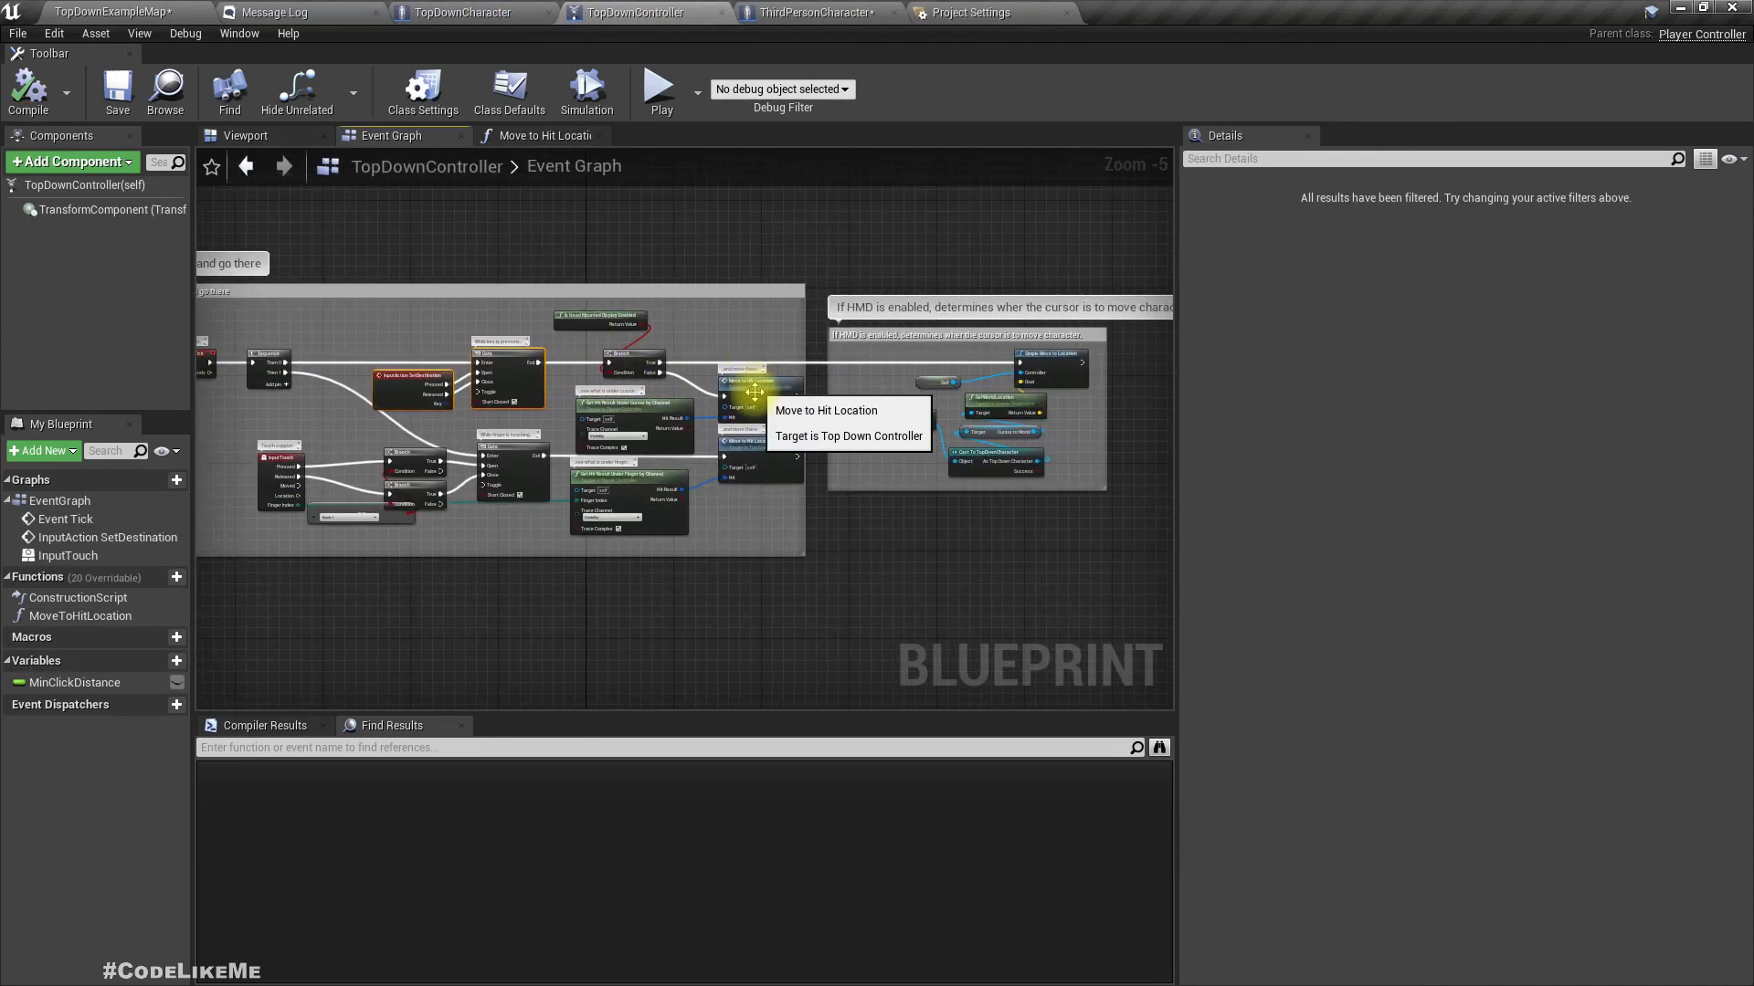
double_click(744, 374)
right_drag(893, 437, 604, 471)
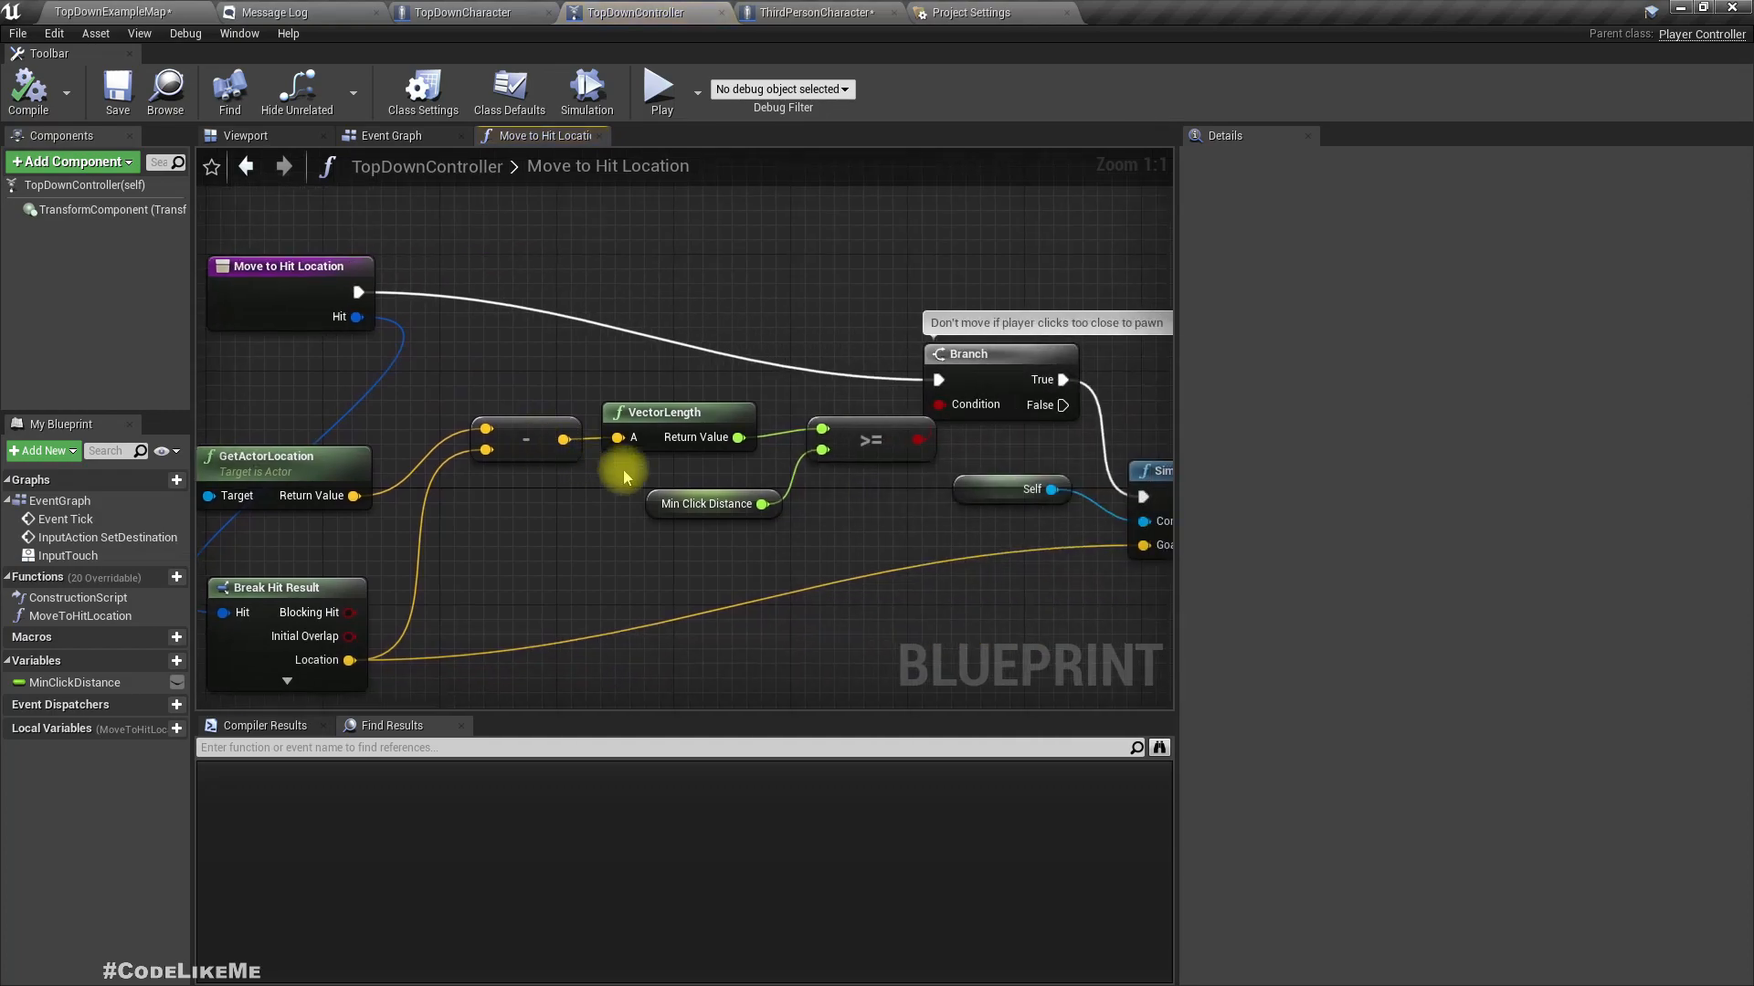
click(647, 501)
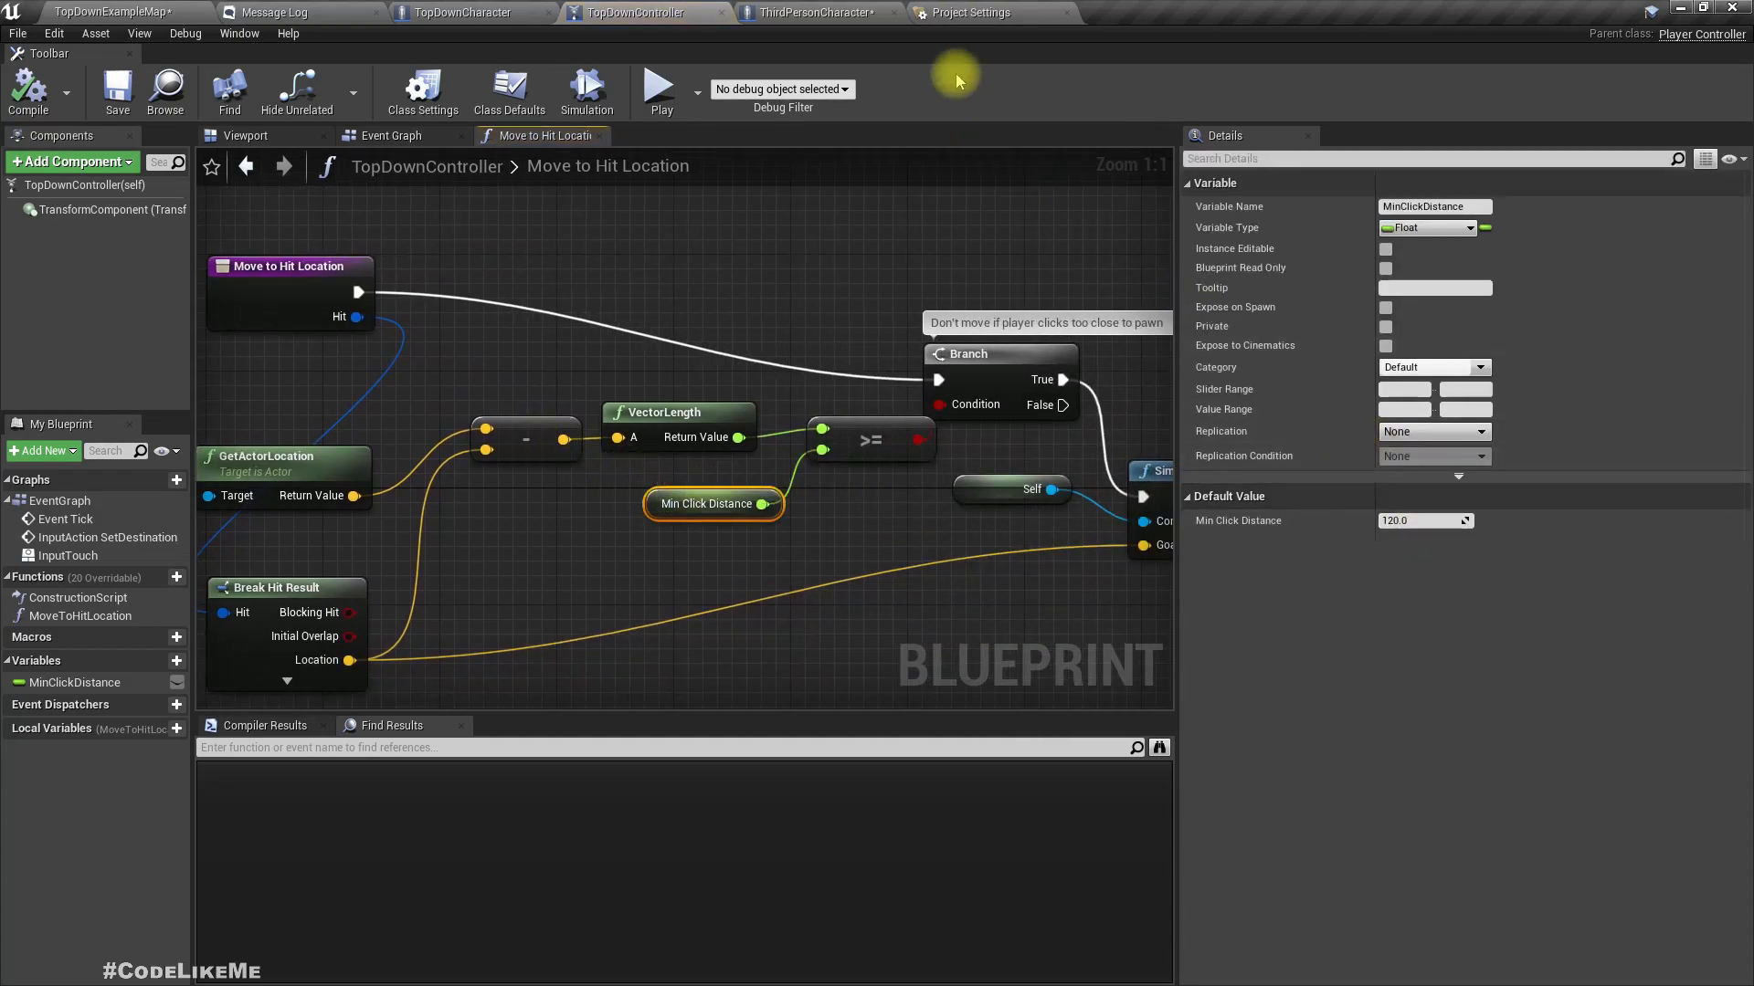
click(86, 684)
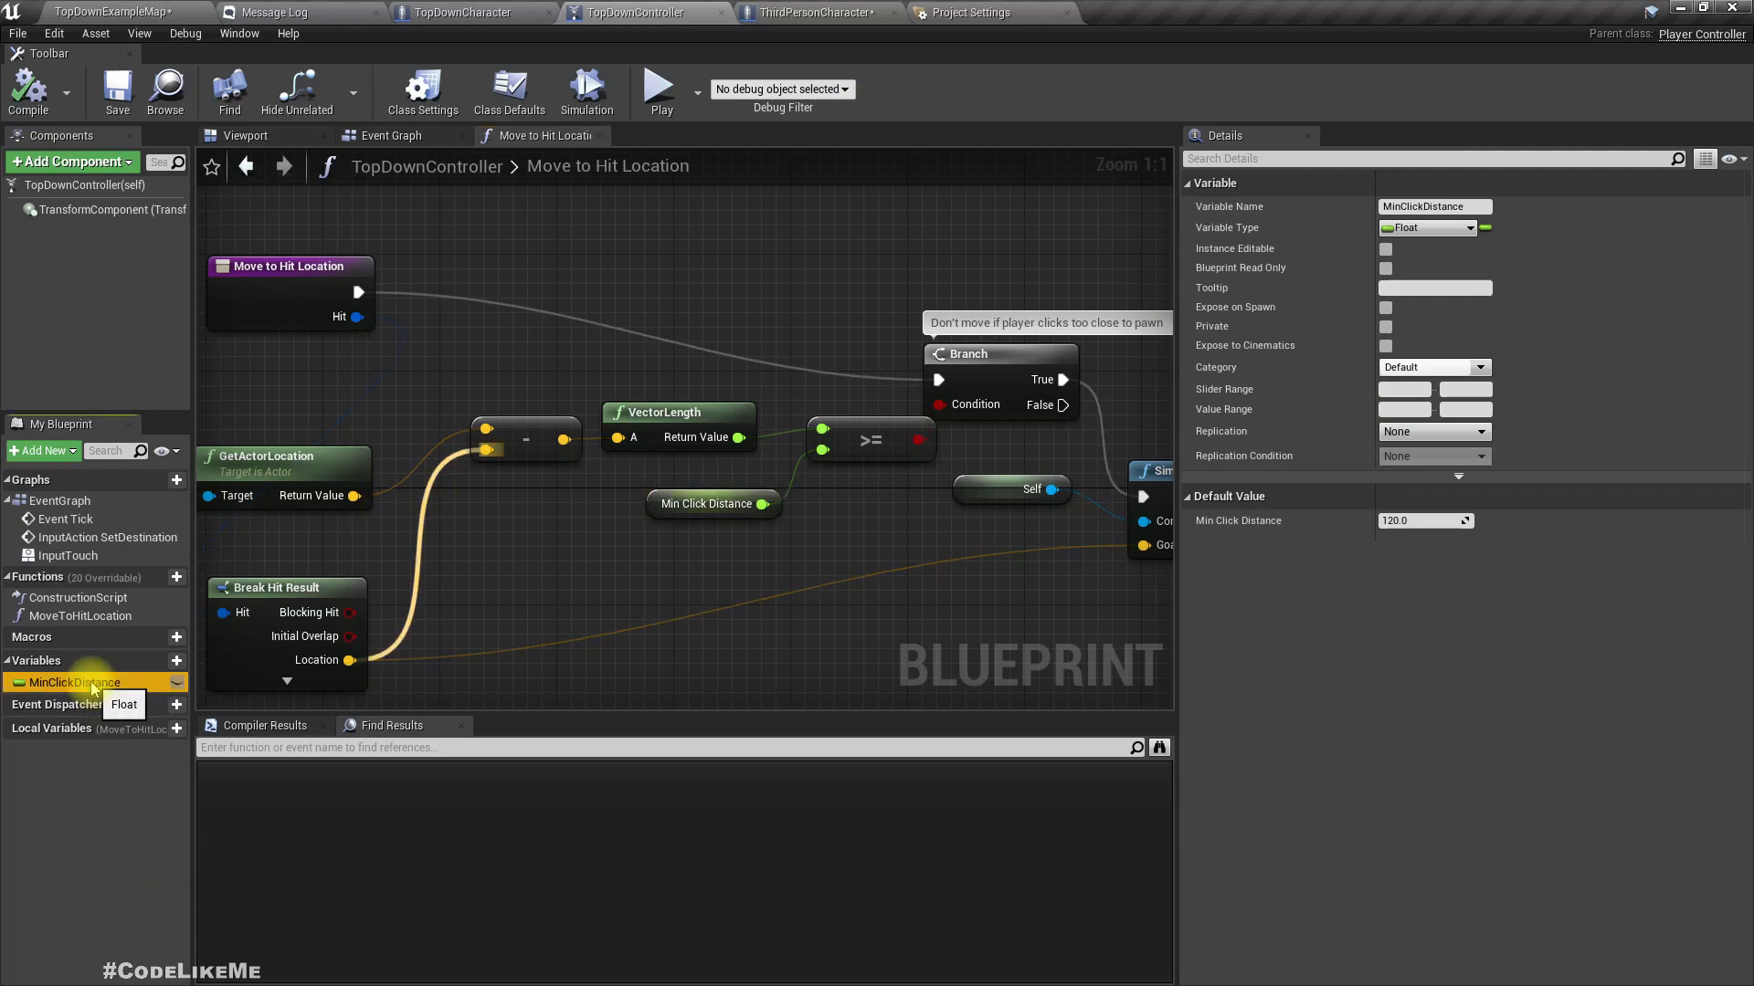
click(793, 11)
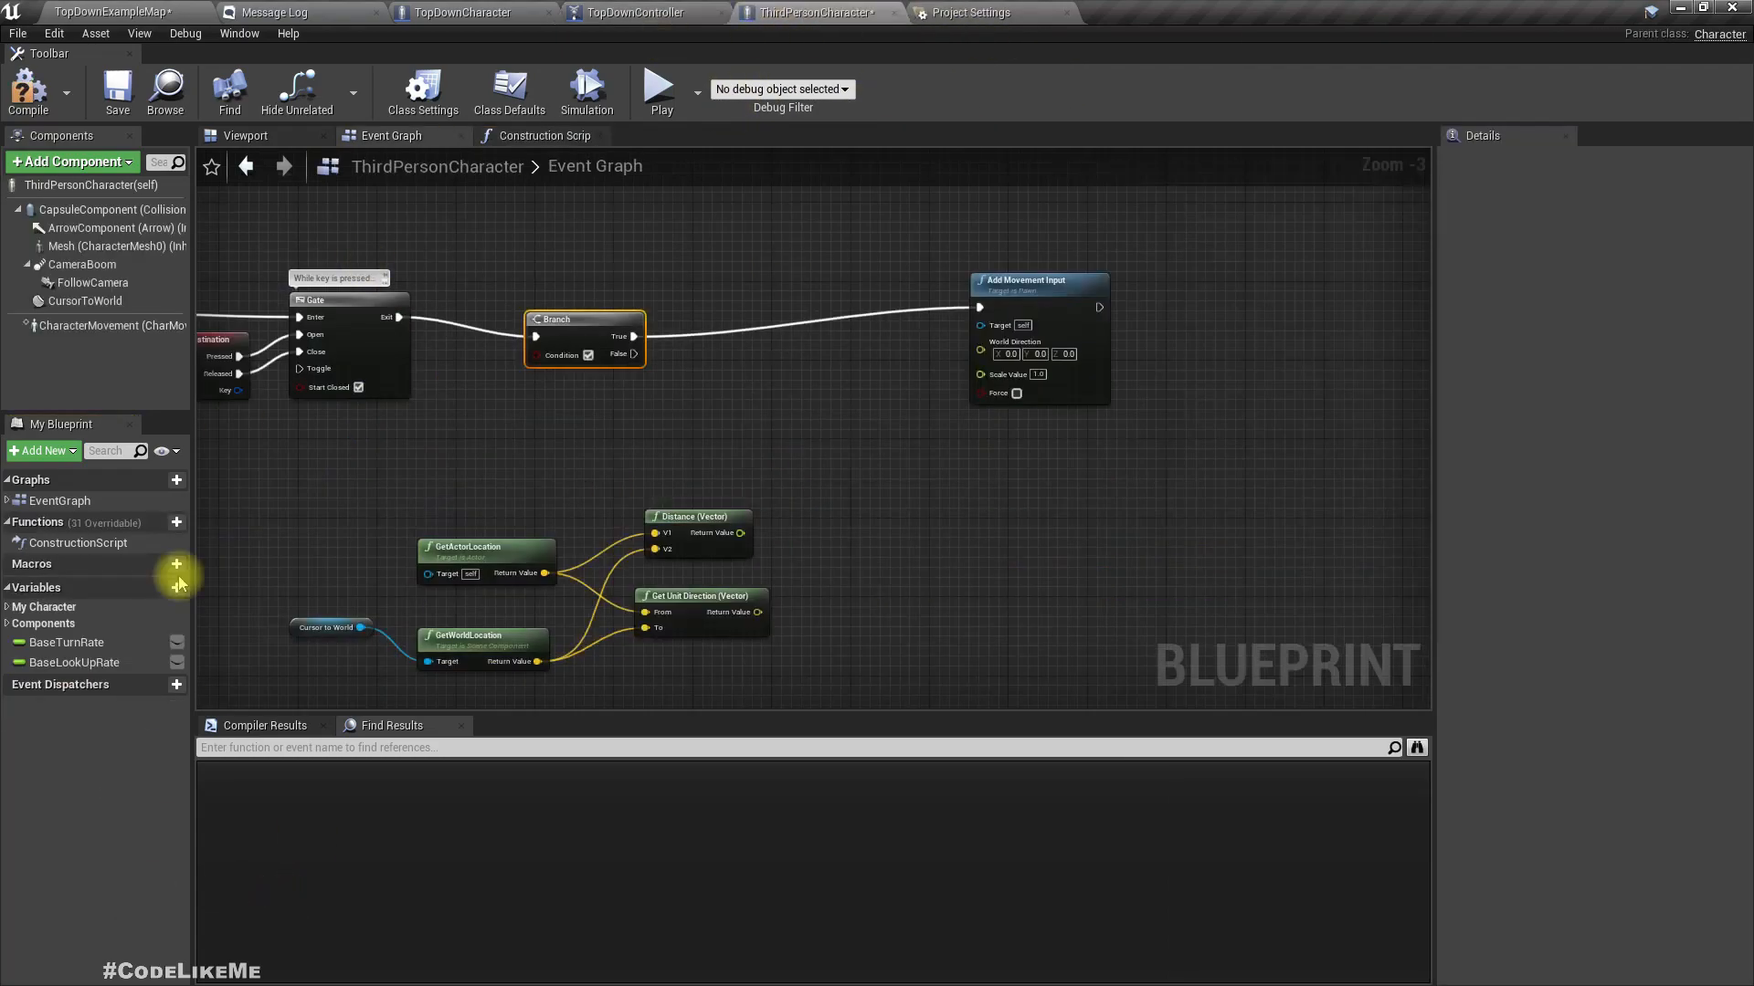
- Create a Float variable named minClickDistance with a default value of 120
click(157, 588)
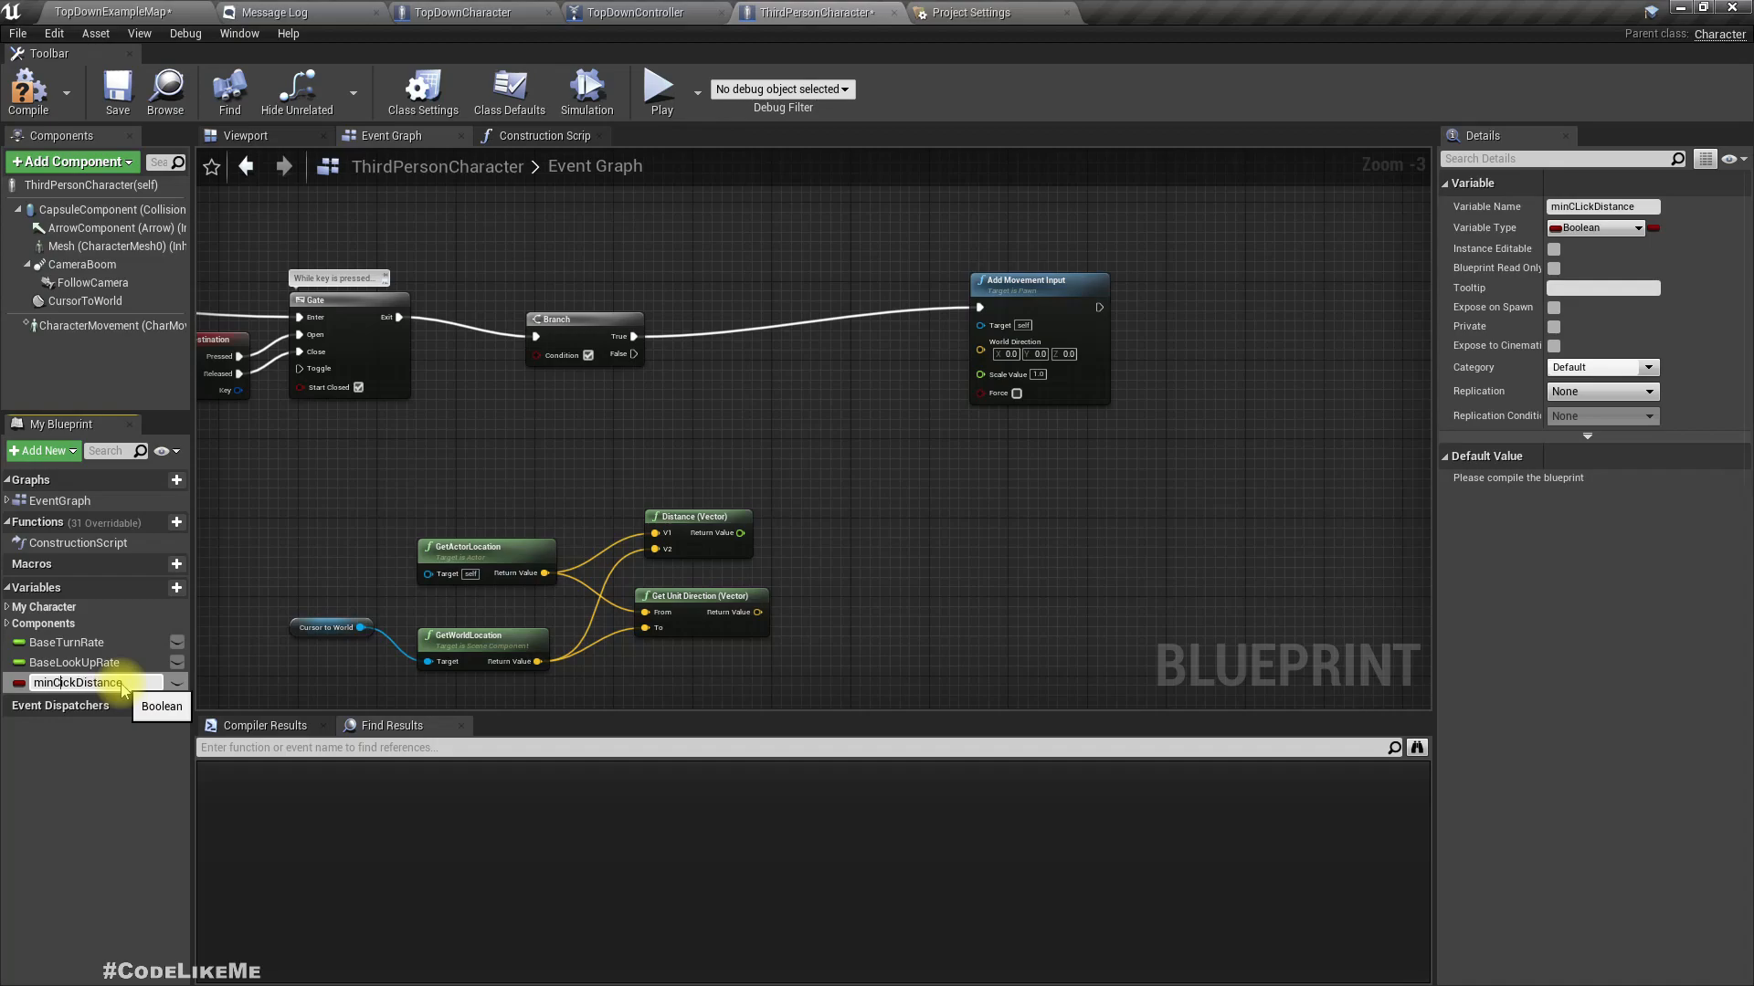
click(1563, 230)
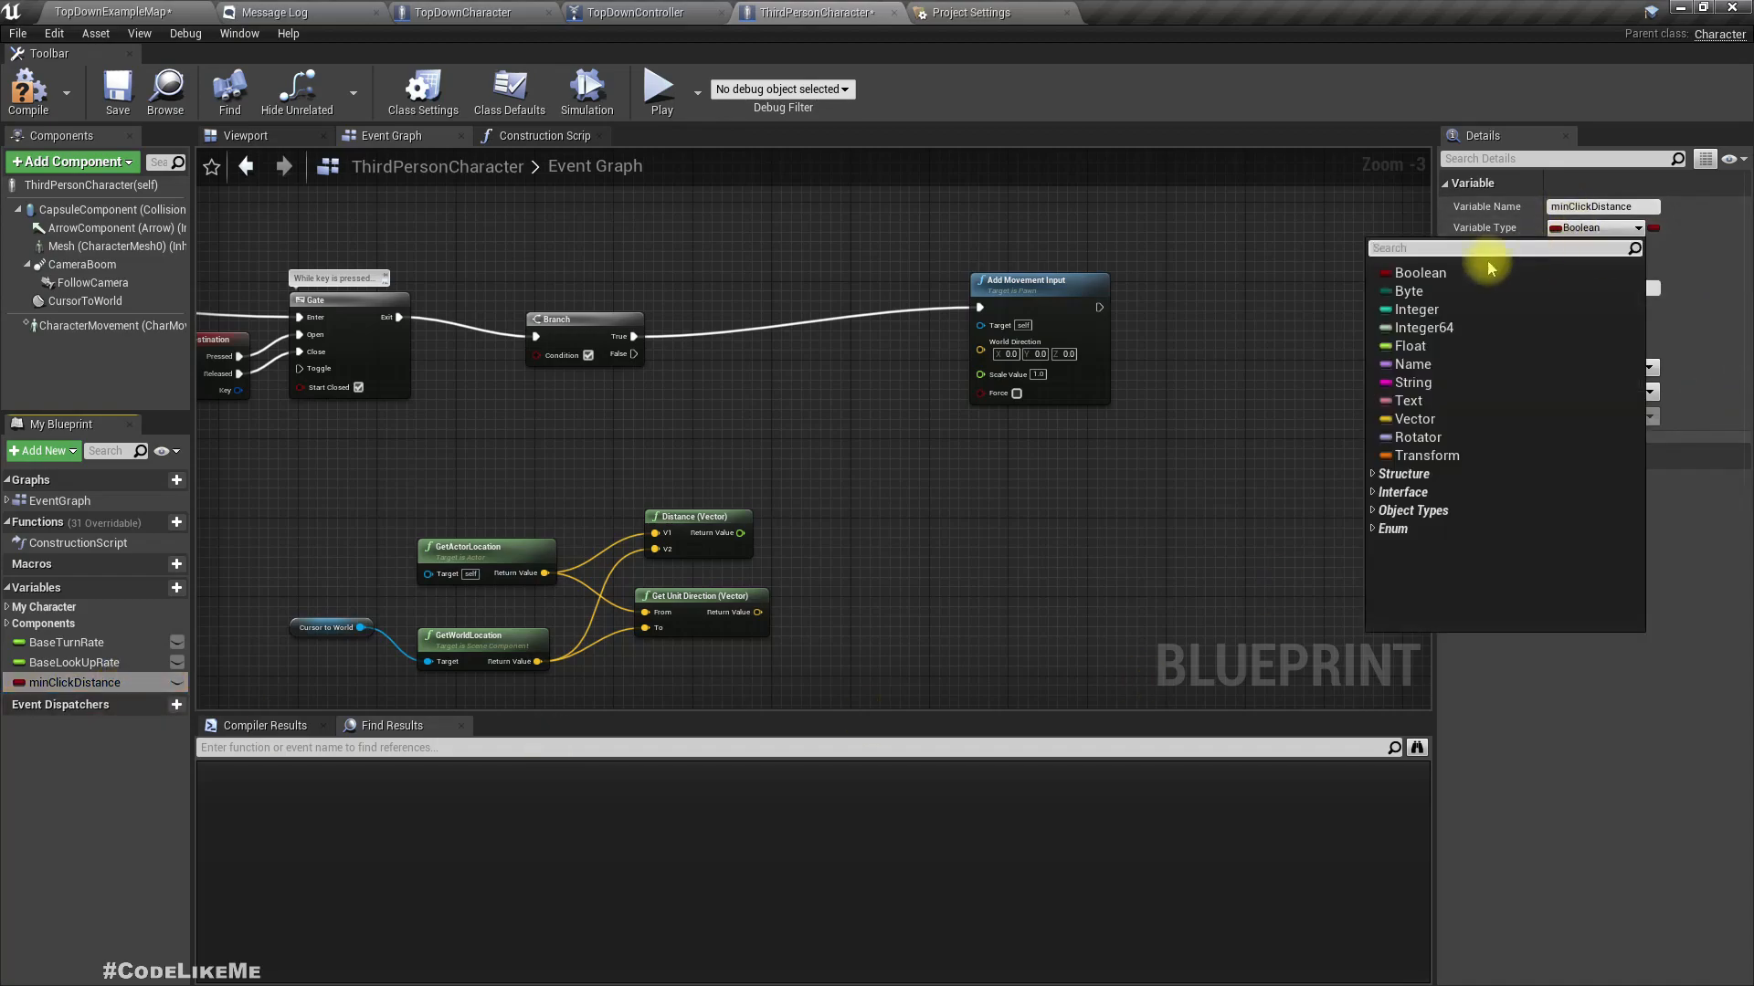
click(1411, 346)
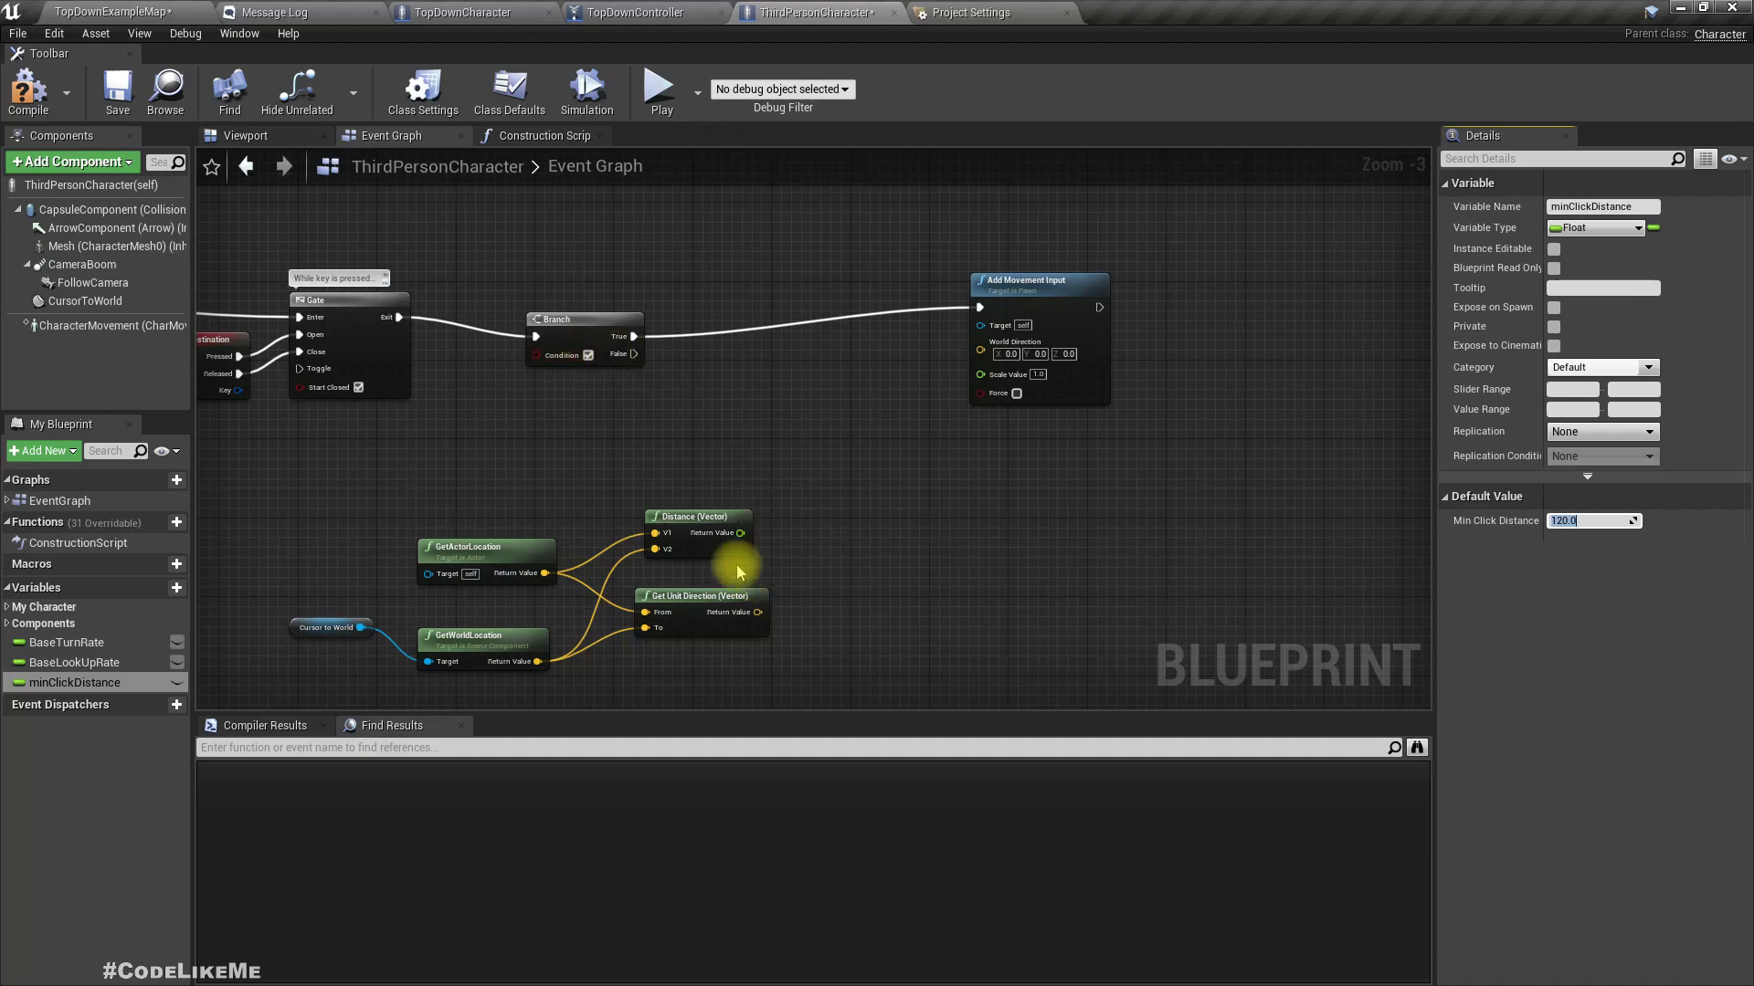
- Add a float > node comparing the Distance result with minClickDistance, and wire its output to the Branch's Condition
drag(740, 533, 798, 546)
text(>)
key(Return)
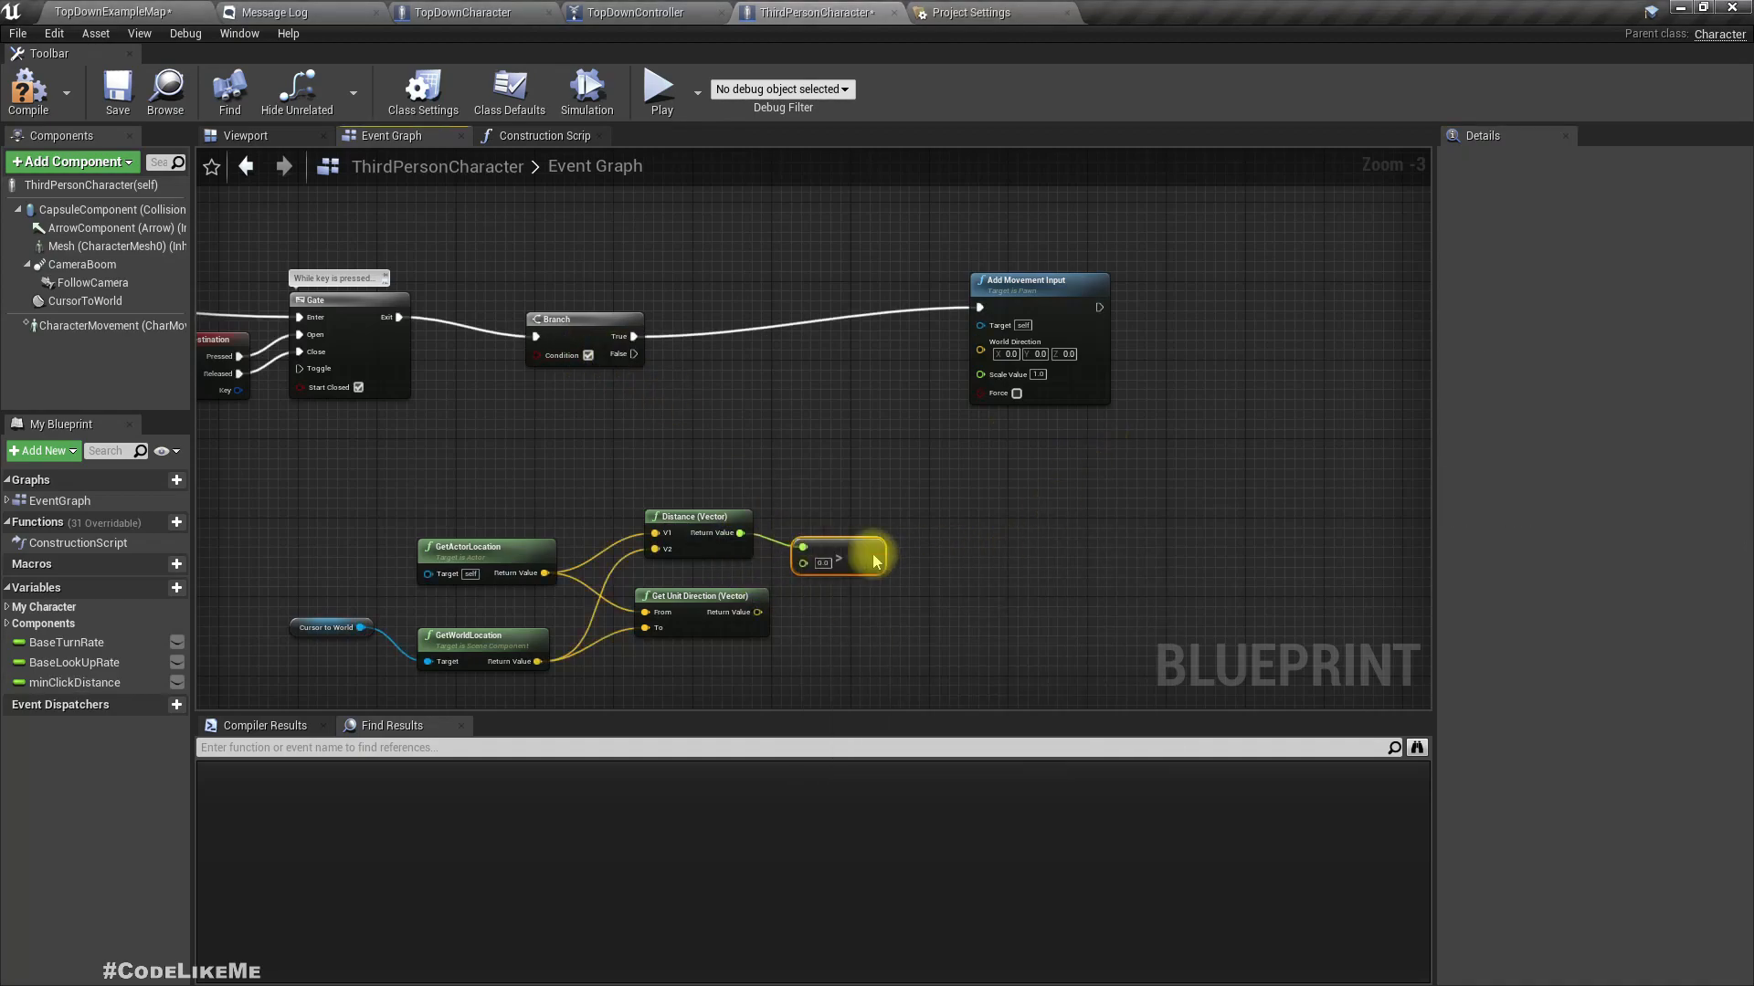
drag(65, 691, 661, 298)
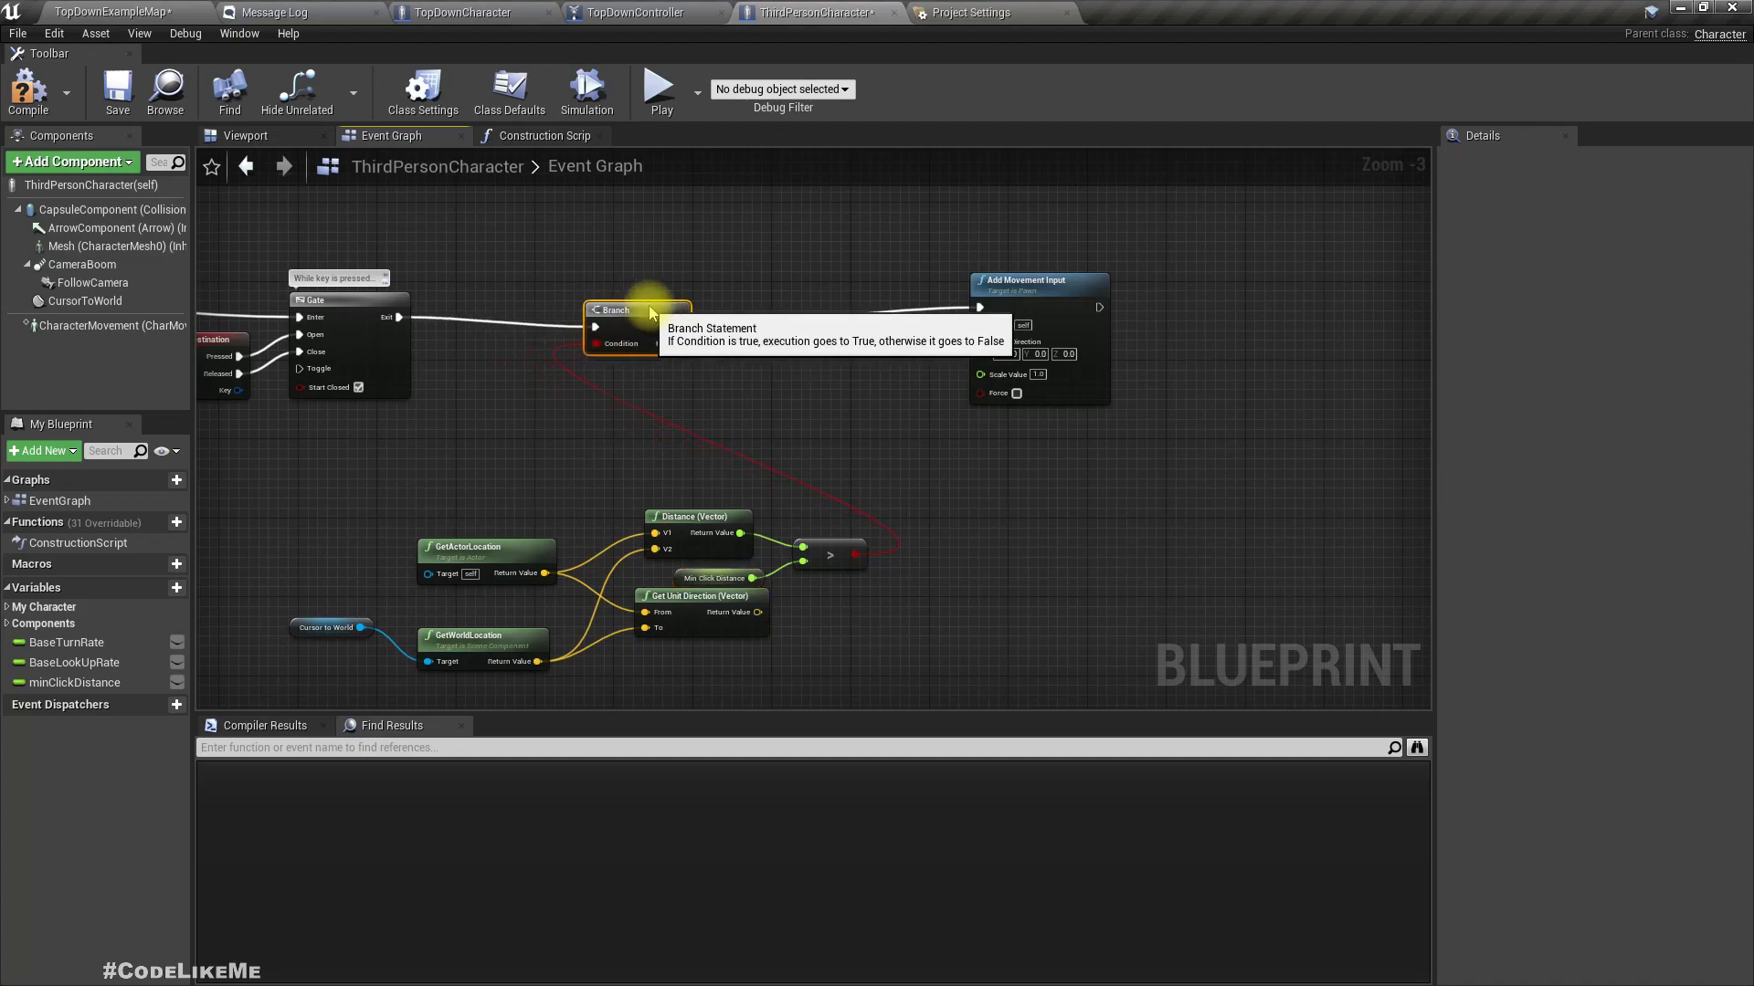
- Connect Get Unit Direction's Return Value to World Direction on Add Movement Input
drag(757, 612, 980, 347)
scroll(1007, 454, up, 3)
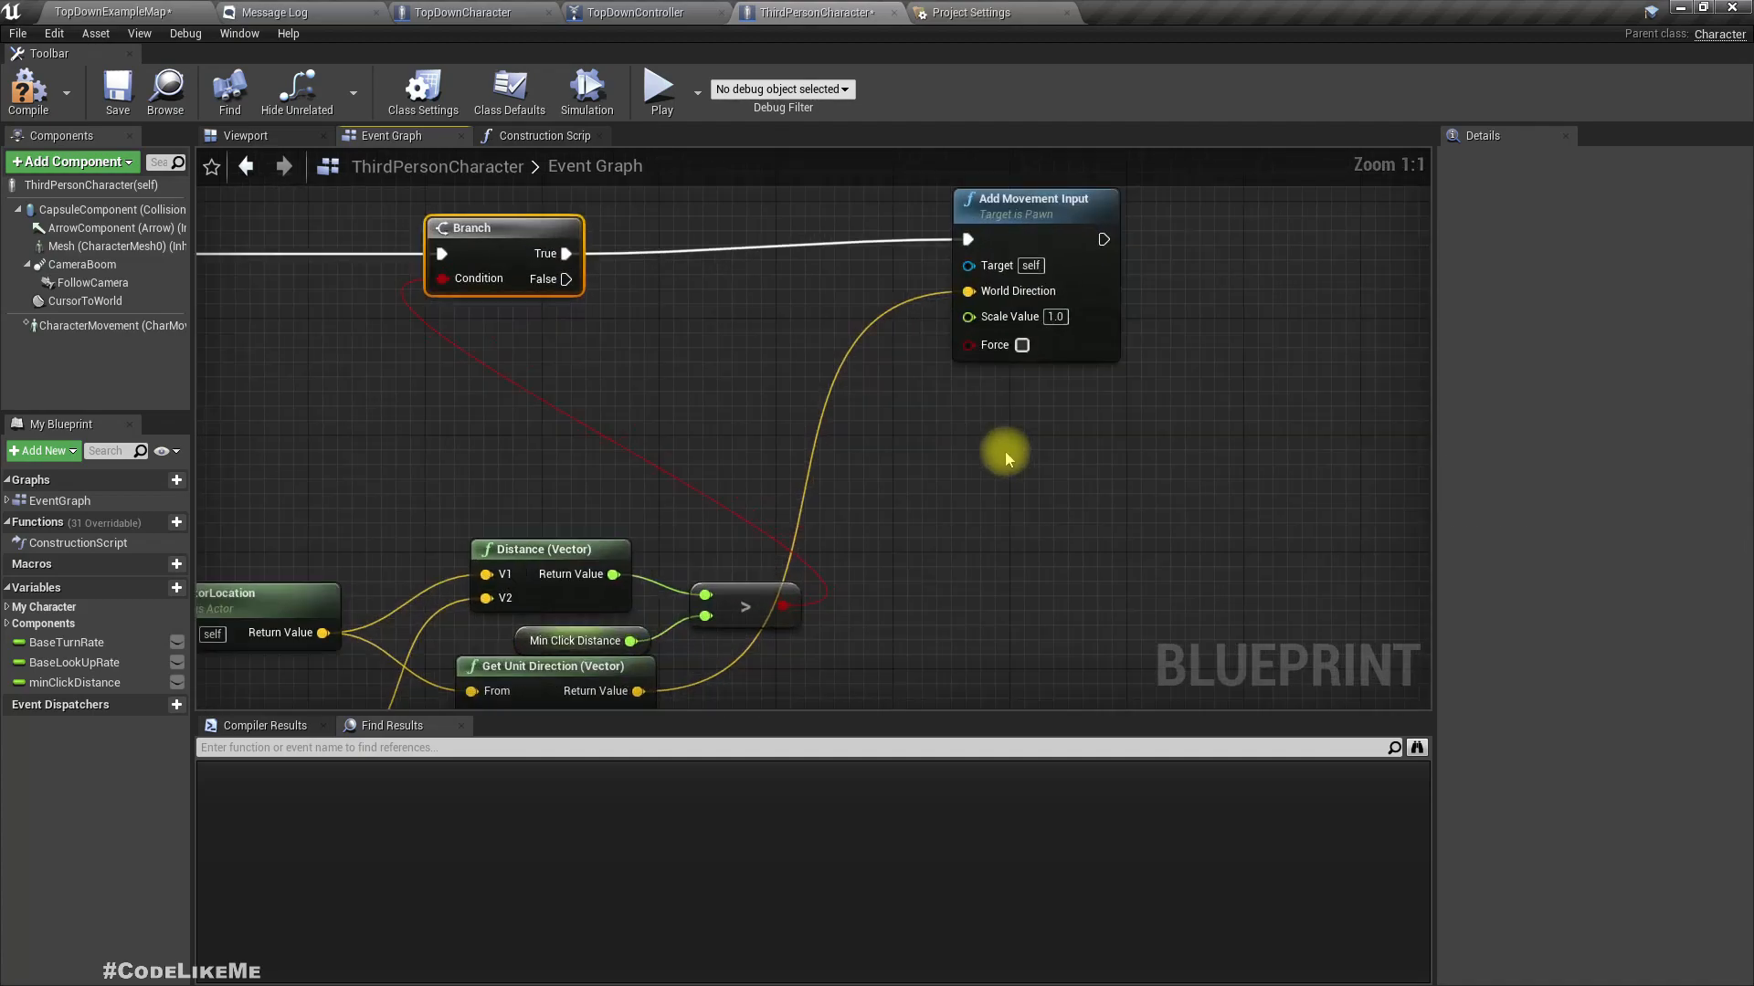
scroll(1014, 466, down, 2)
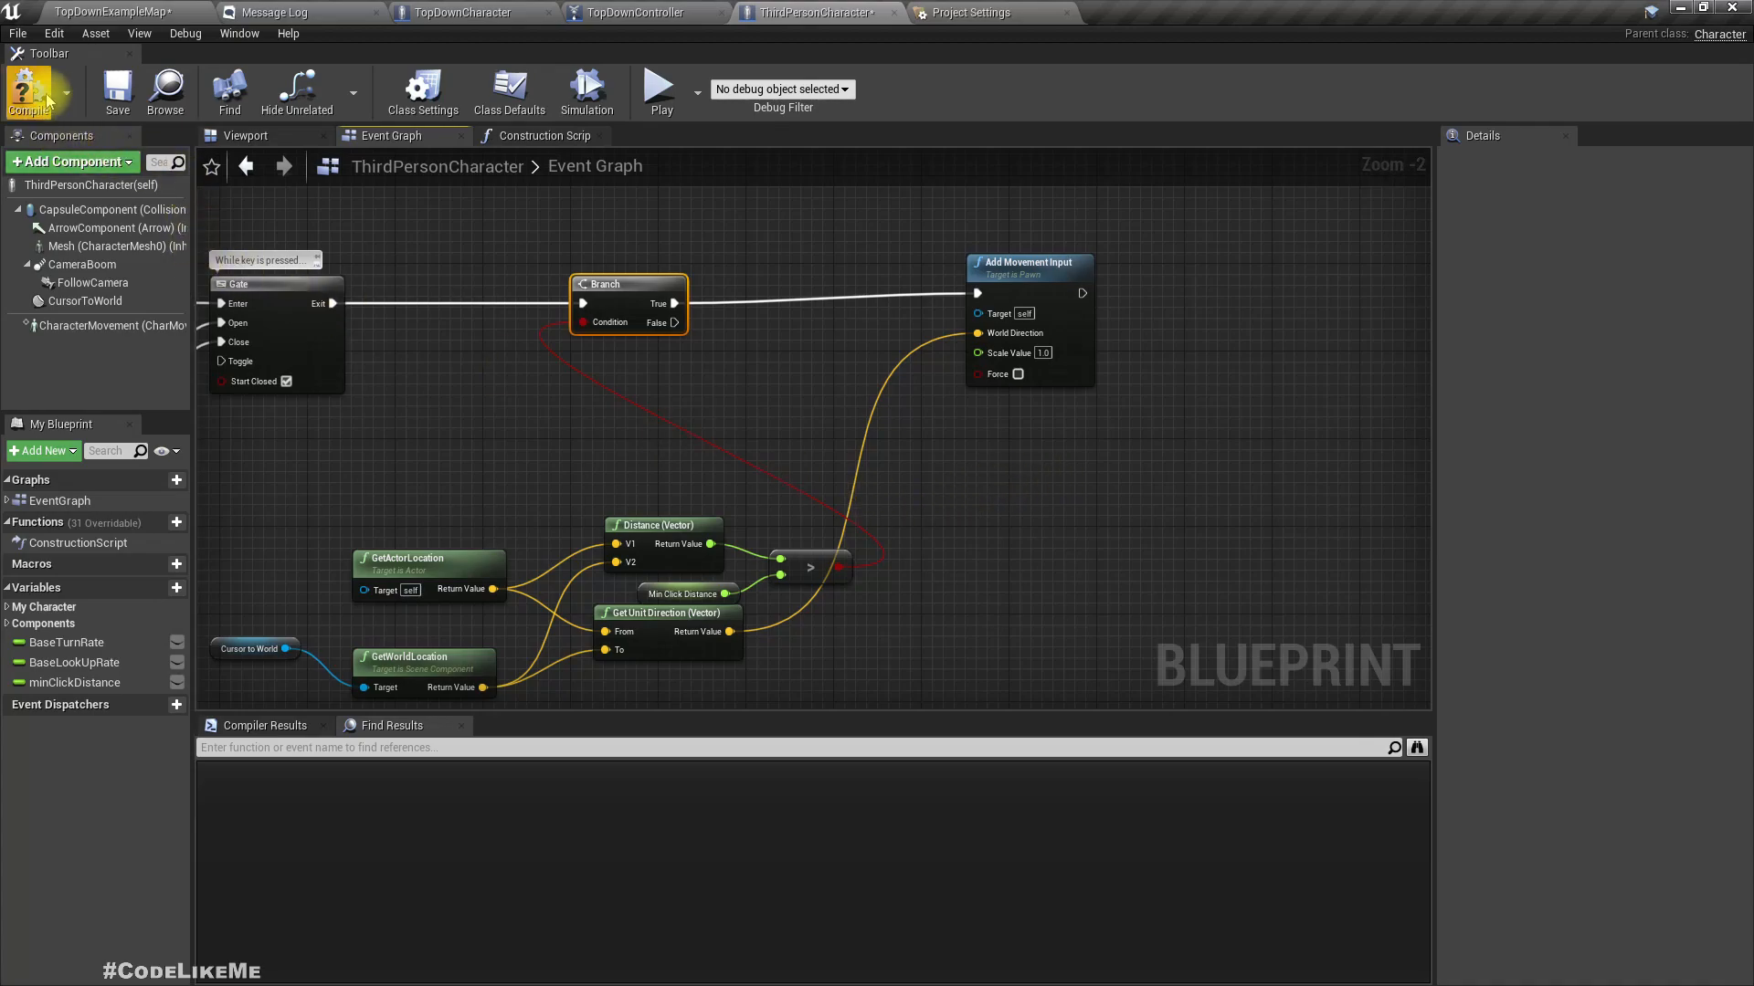
- Play TopDownExampleMap and steer ThirdPersonCharacter to several ground points to test the click-to-move, then stop the session
click(109, 9)
click(1091, 71)
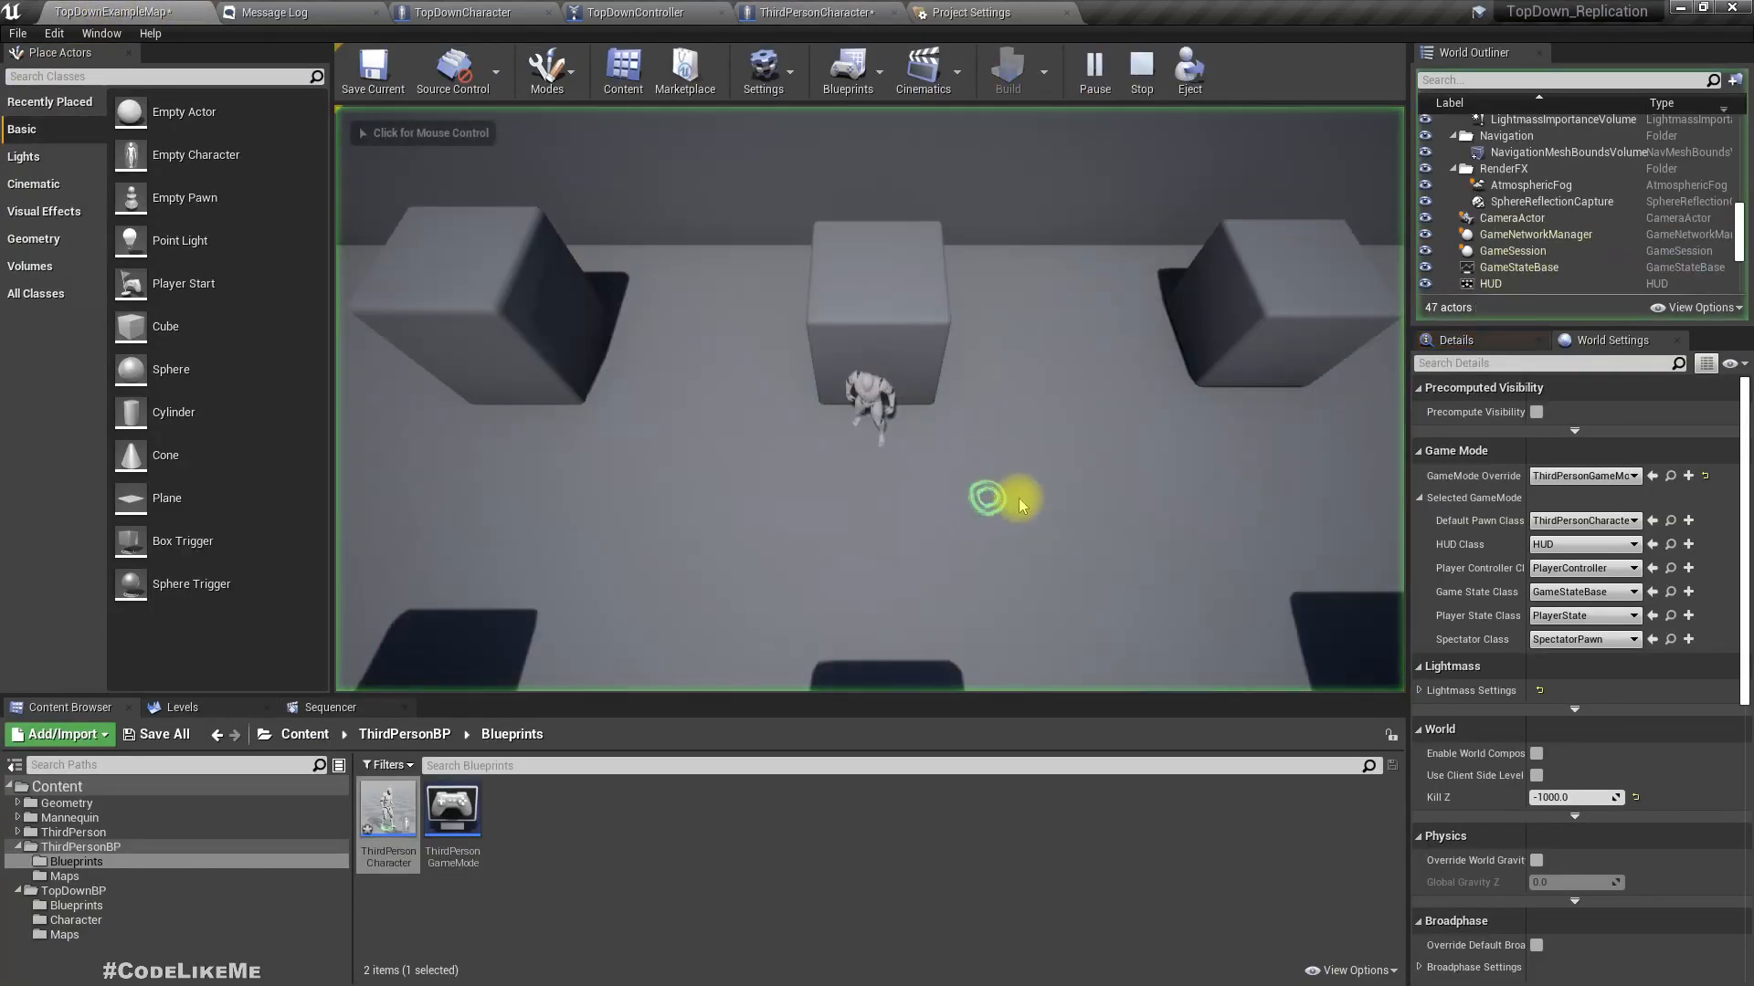
click(1097, 535)
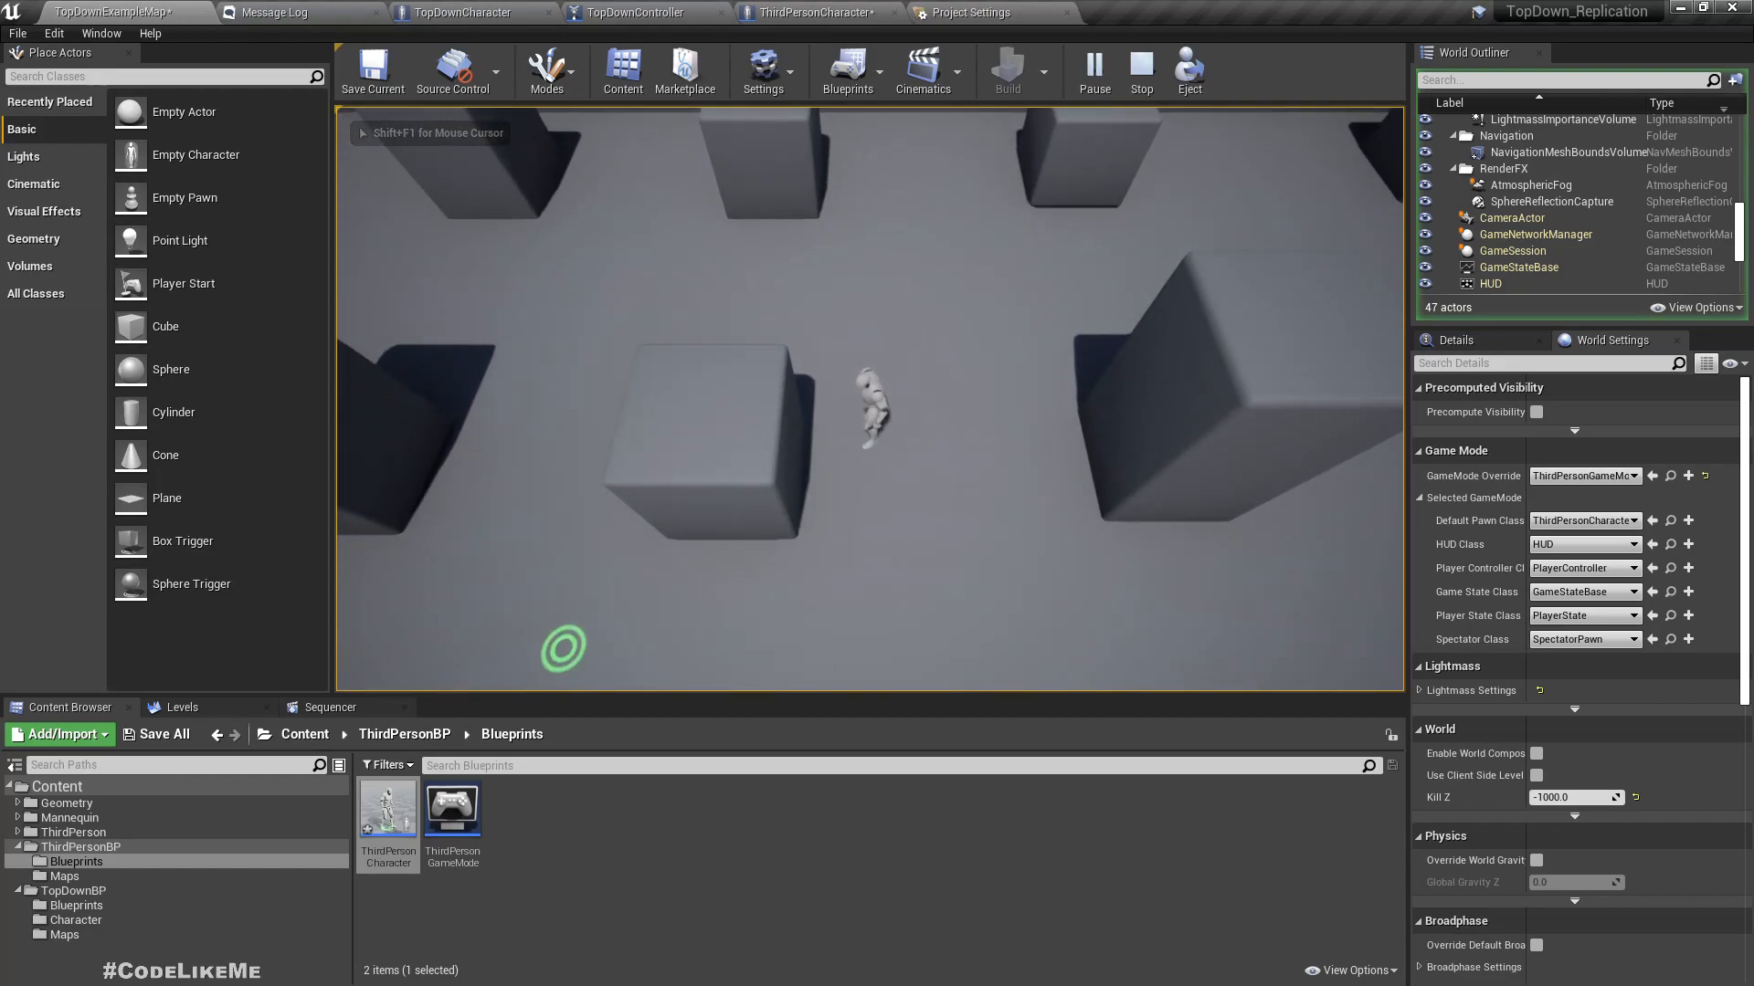
click(685, 594)
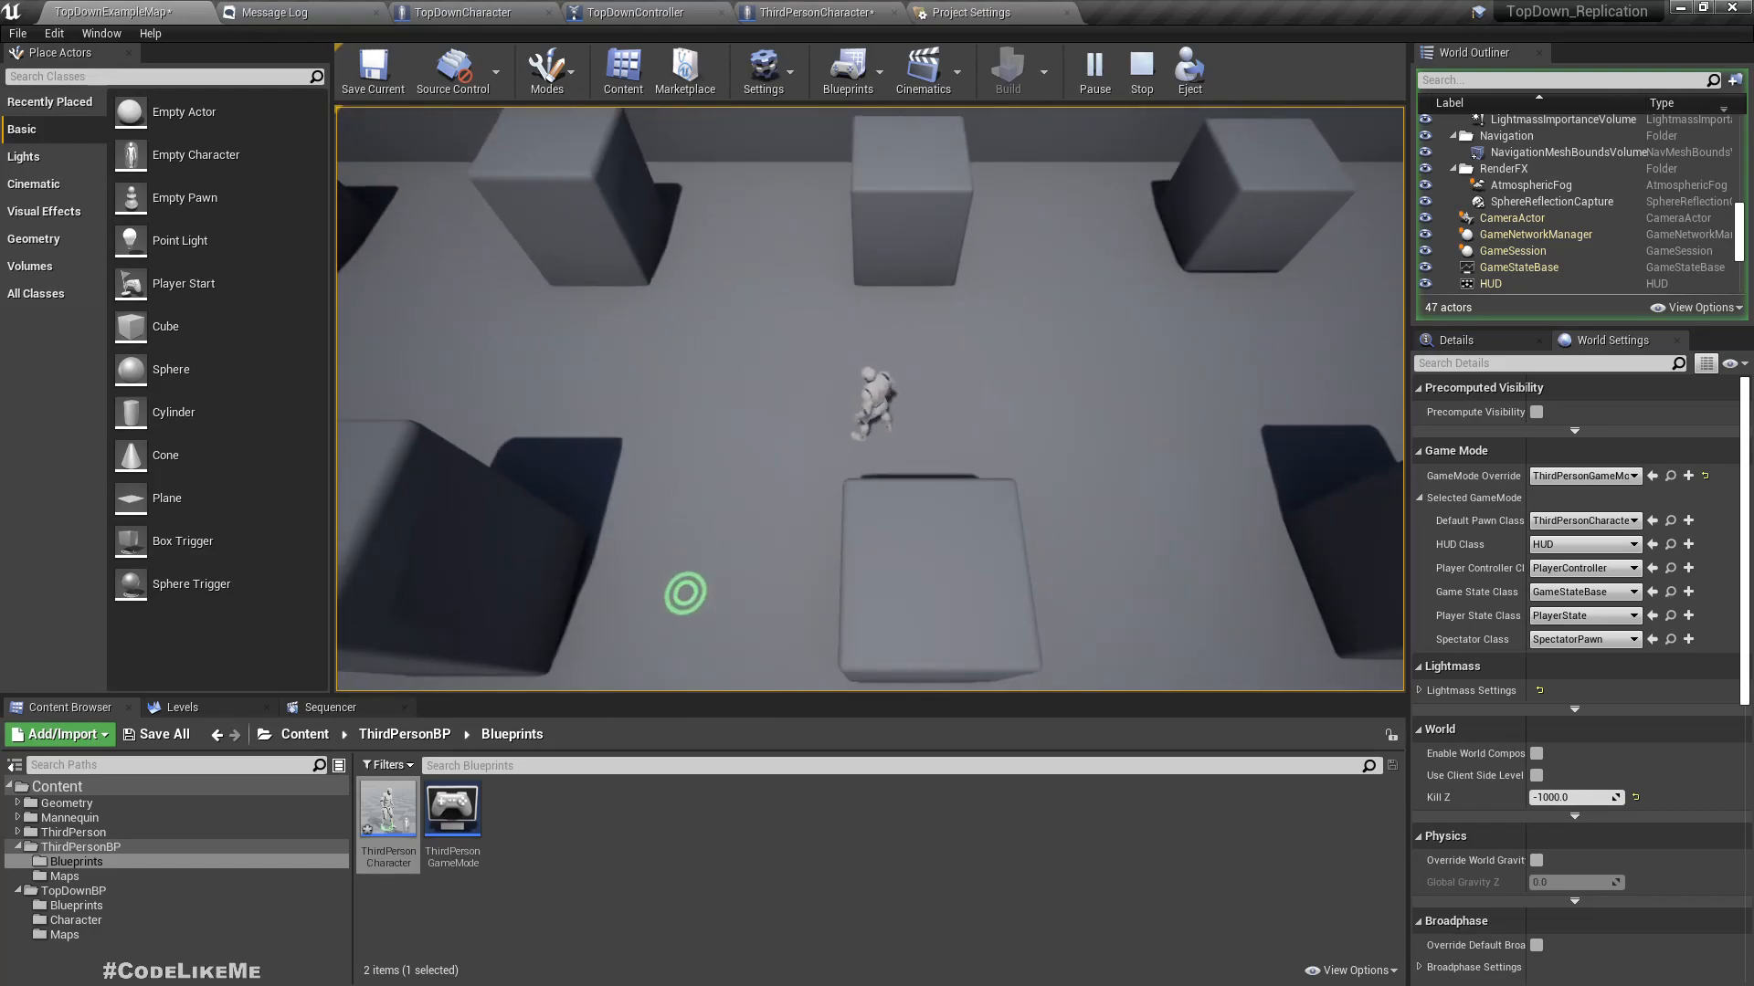
click(1173, 620)
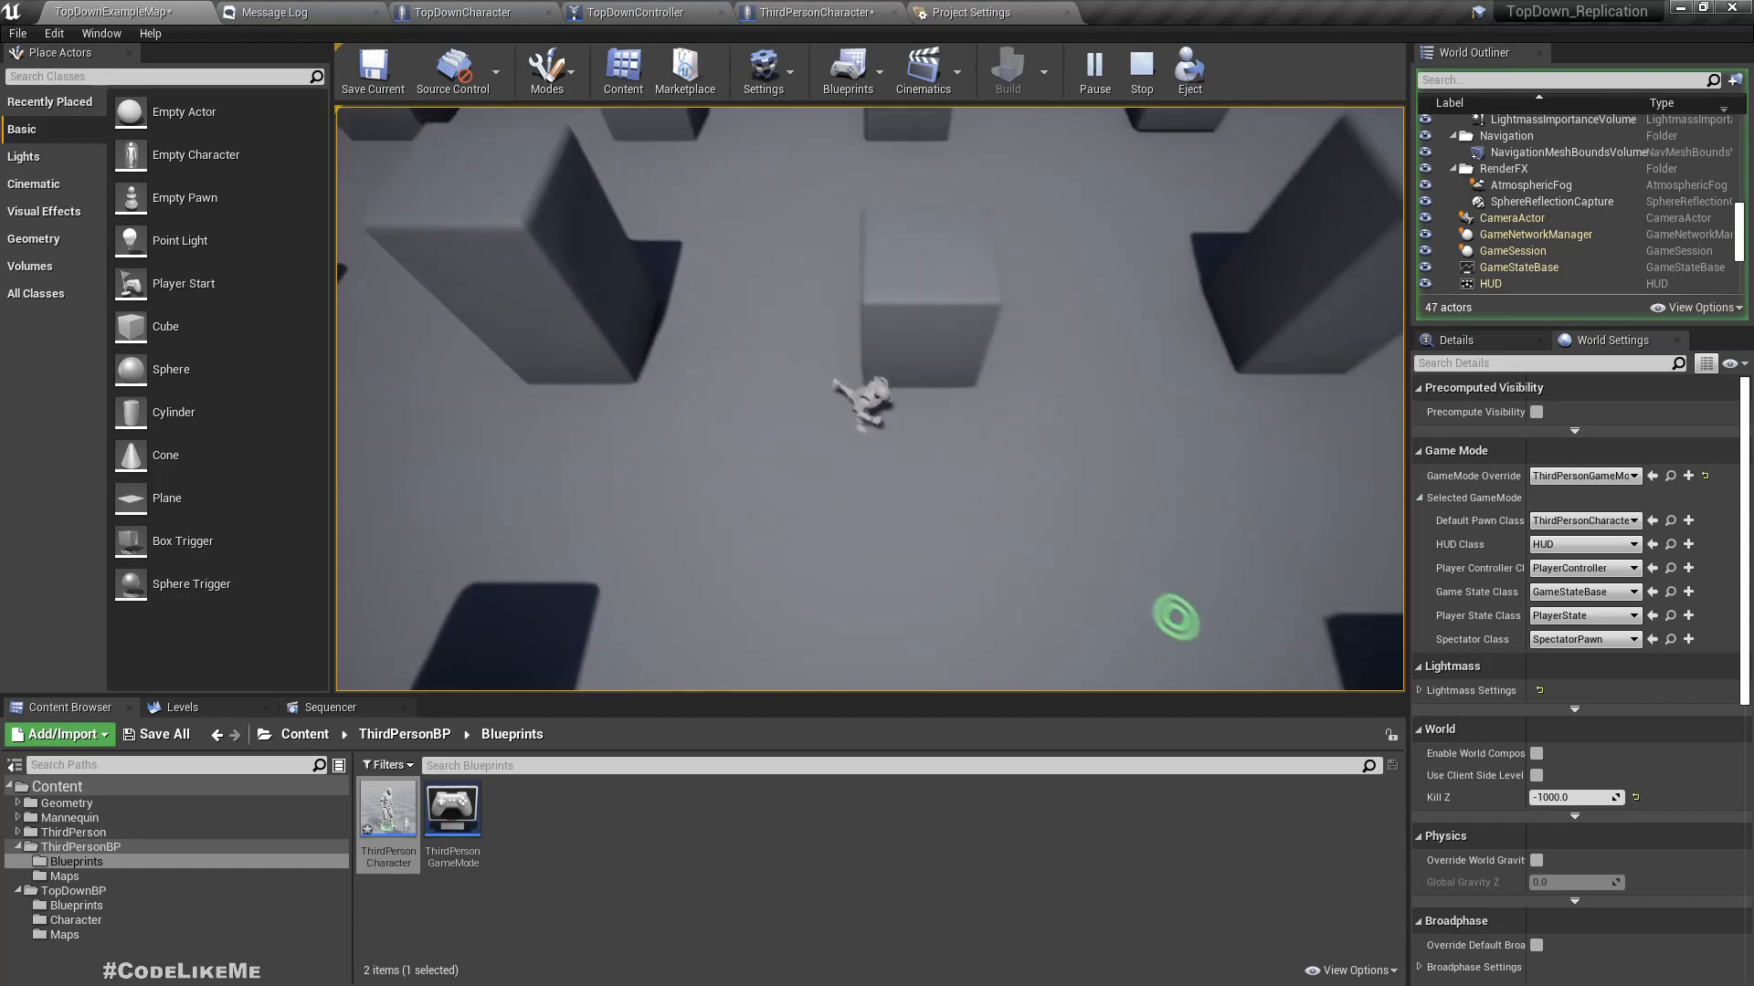
click(998, 382)
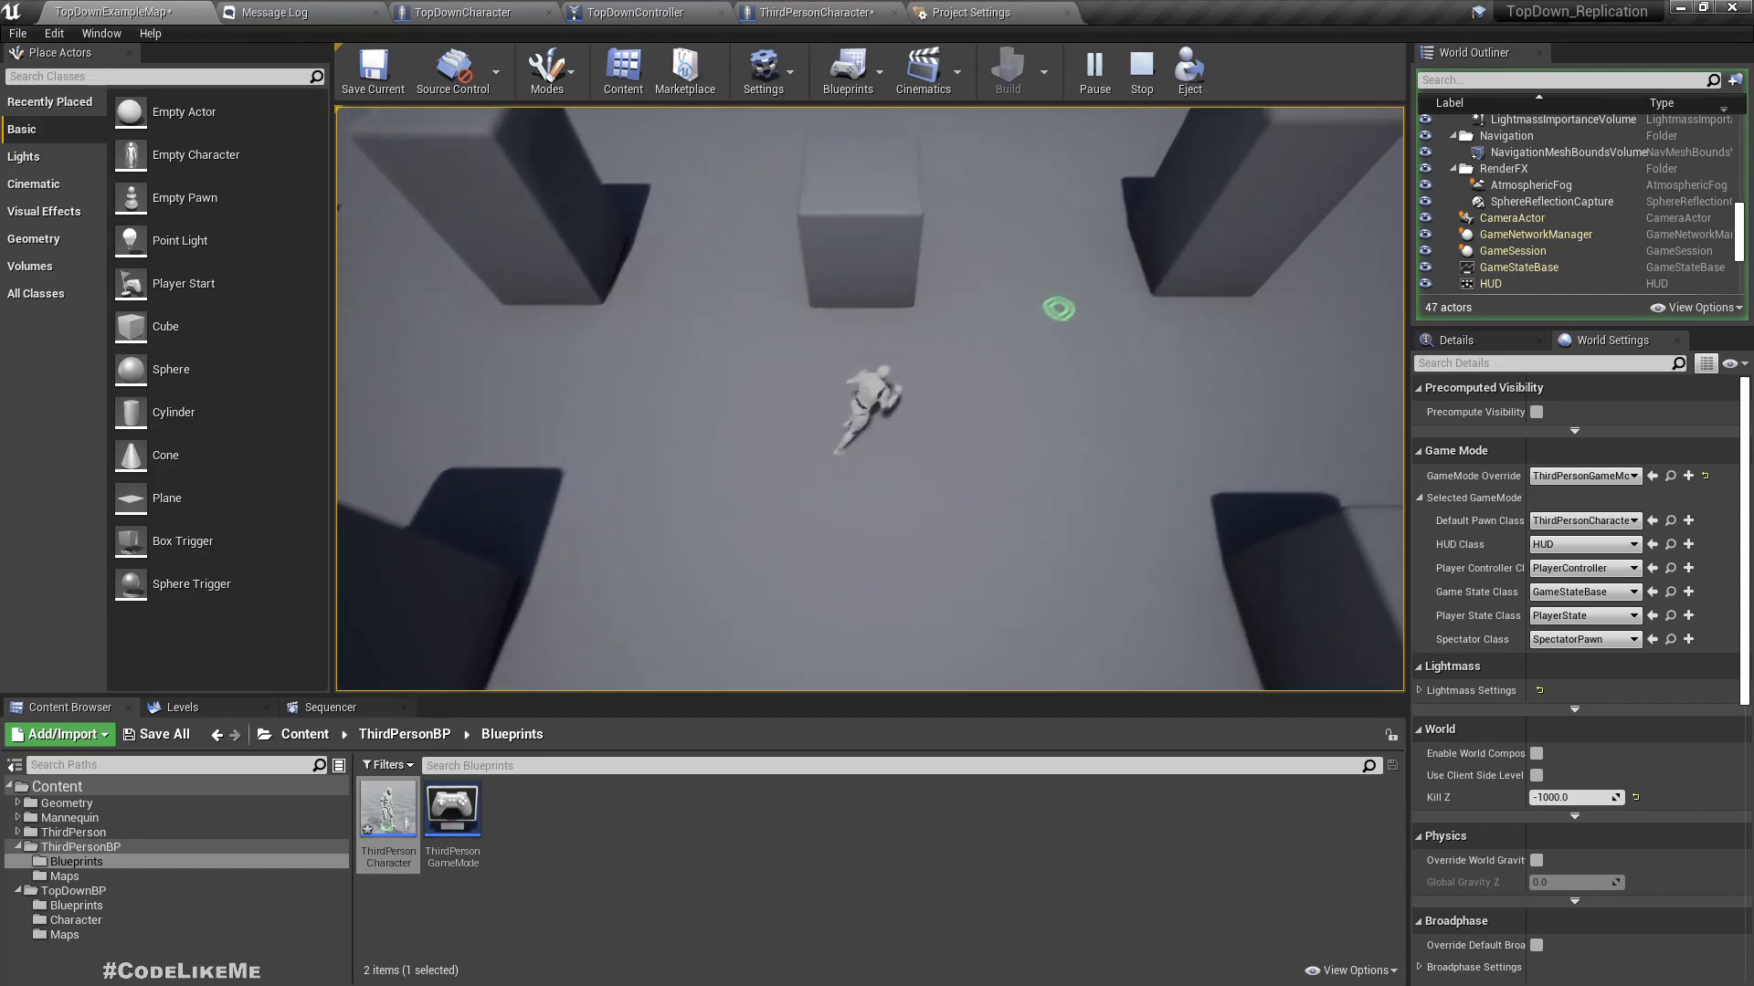
click(1045, 583)
click(556, 382)
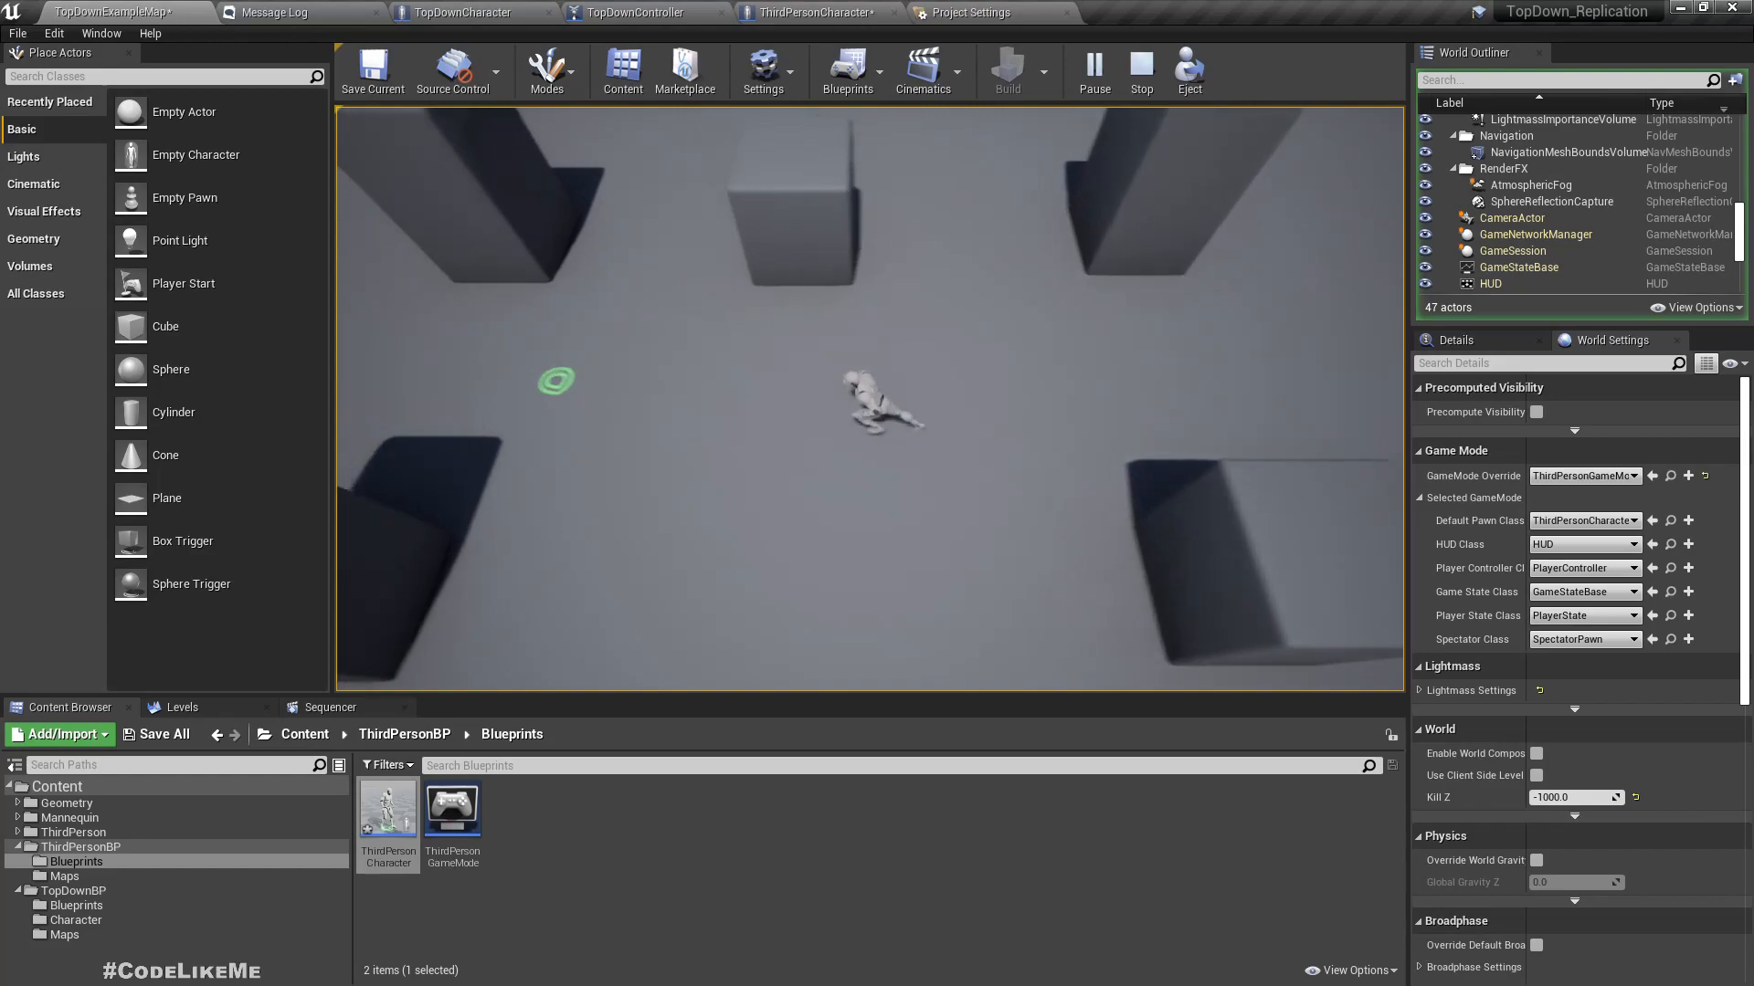
click(857, 649)
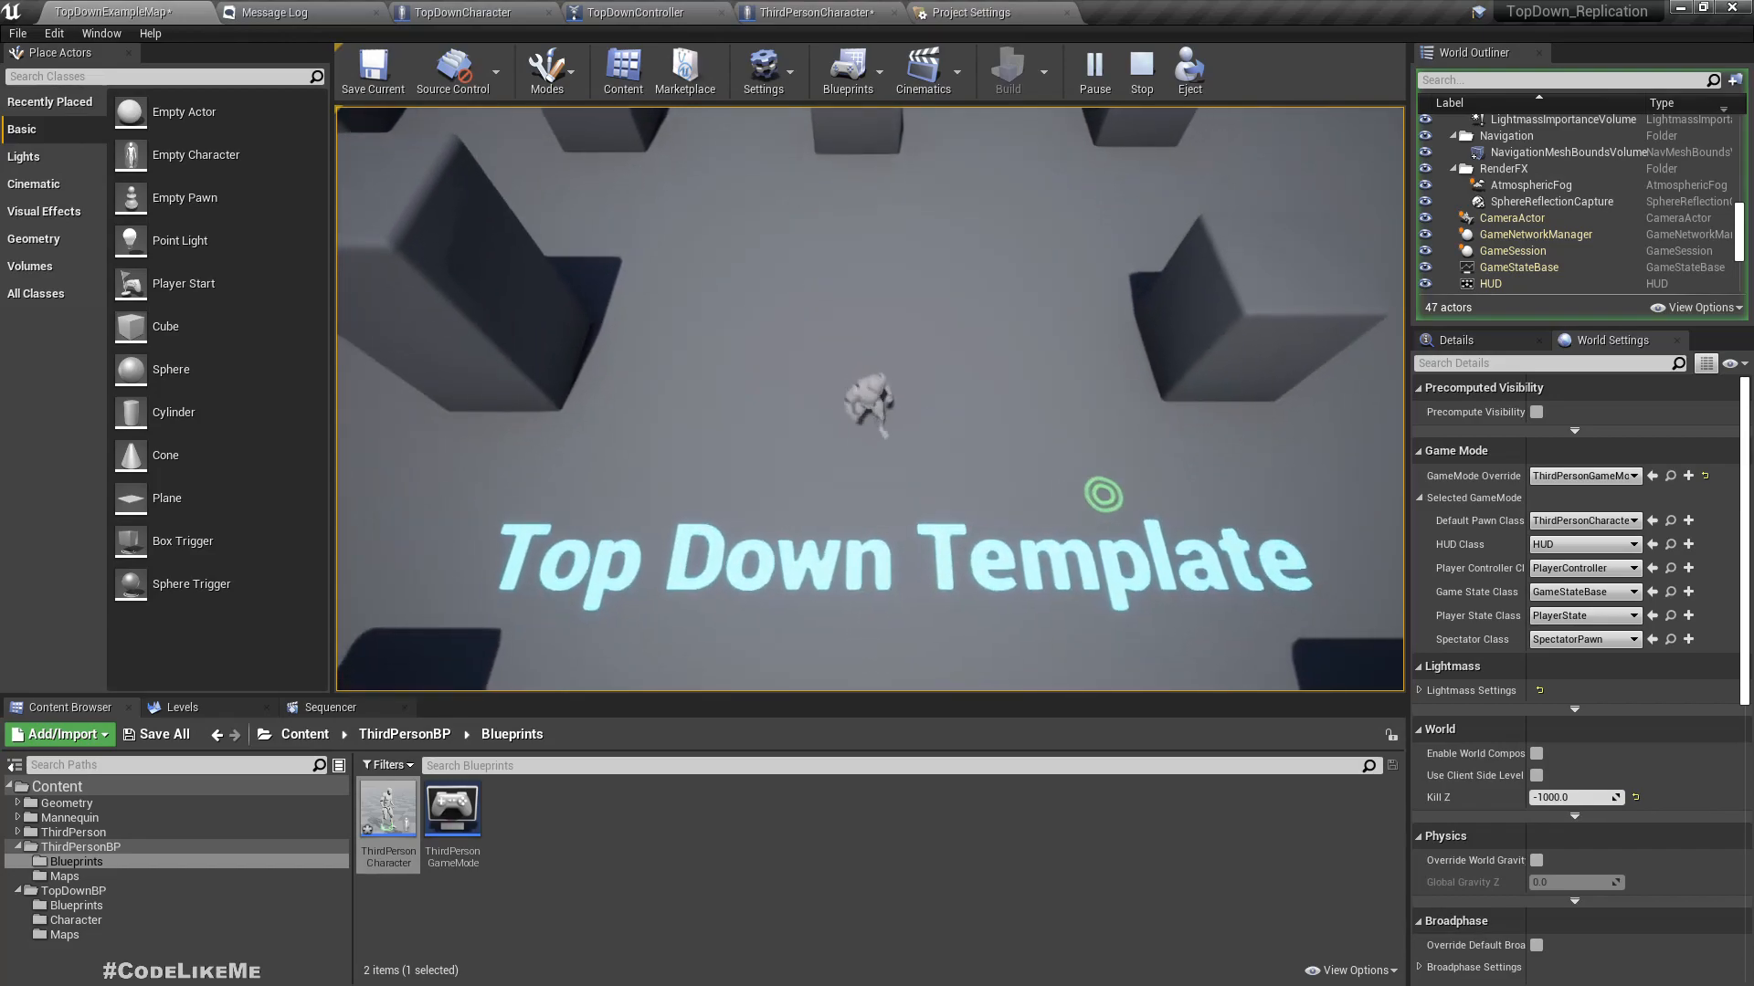
click(1104, 496)
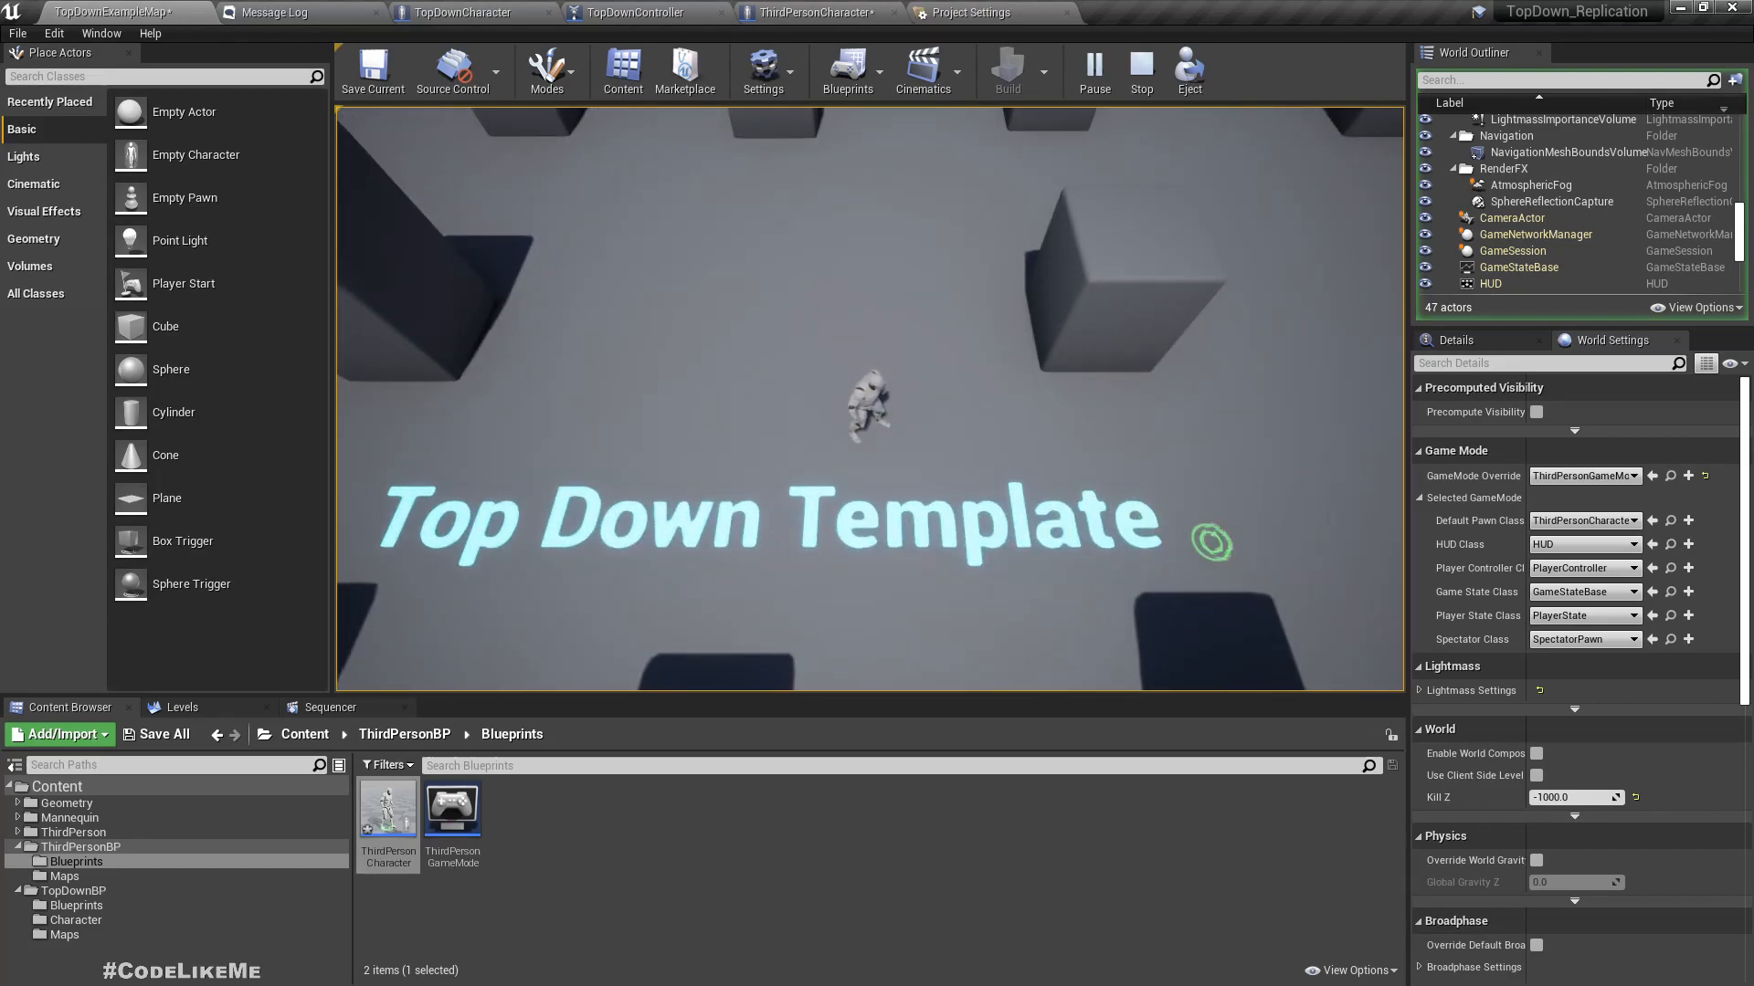
key(Escape)
- Set GameMode Override to TopDownGameMode and play-test the original top-down character's movement for comparison
click(1584, 476)
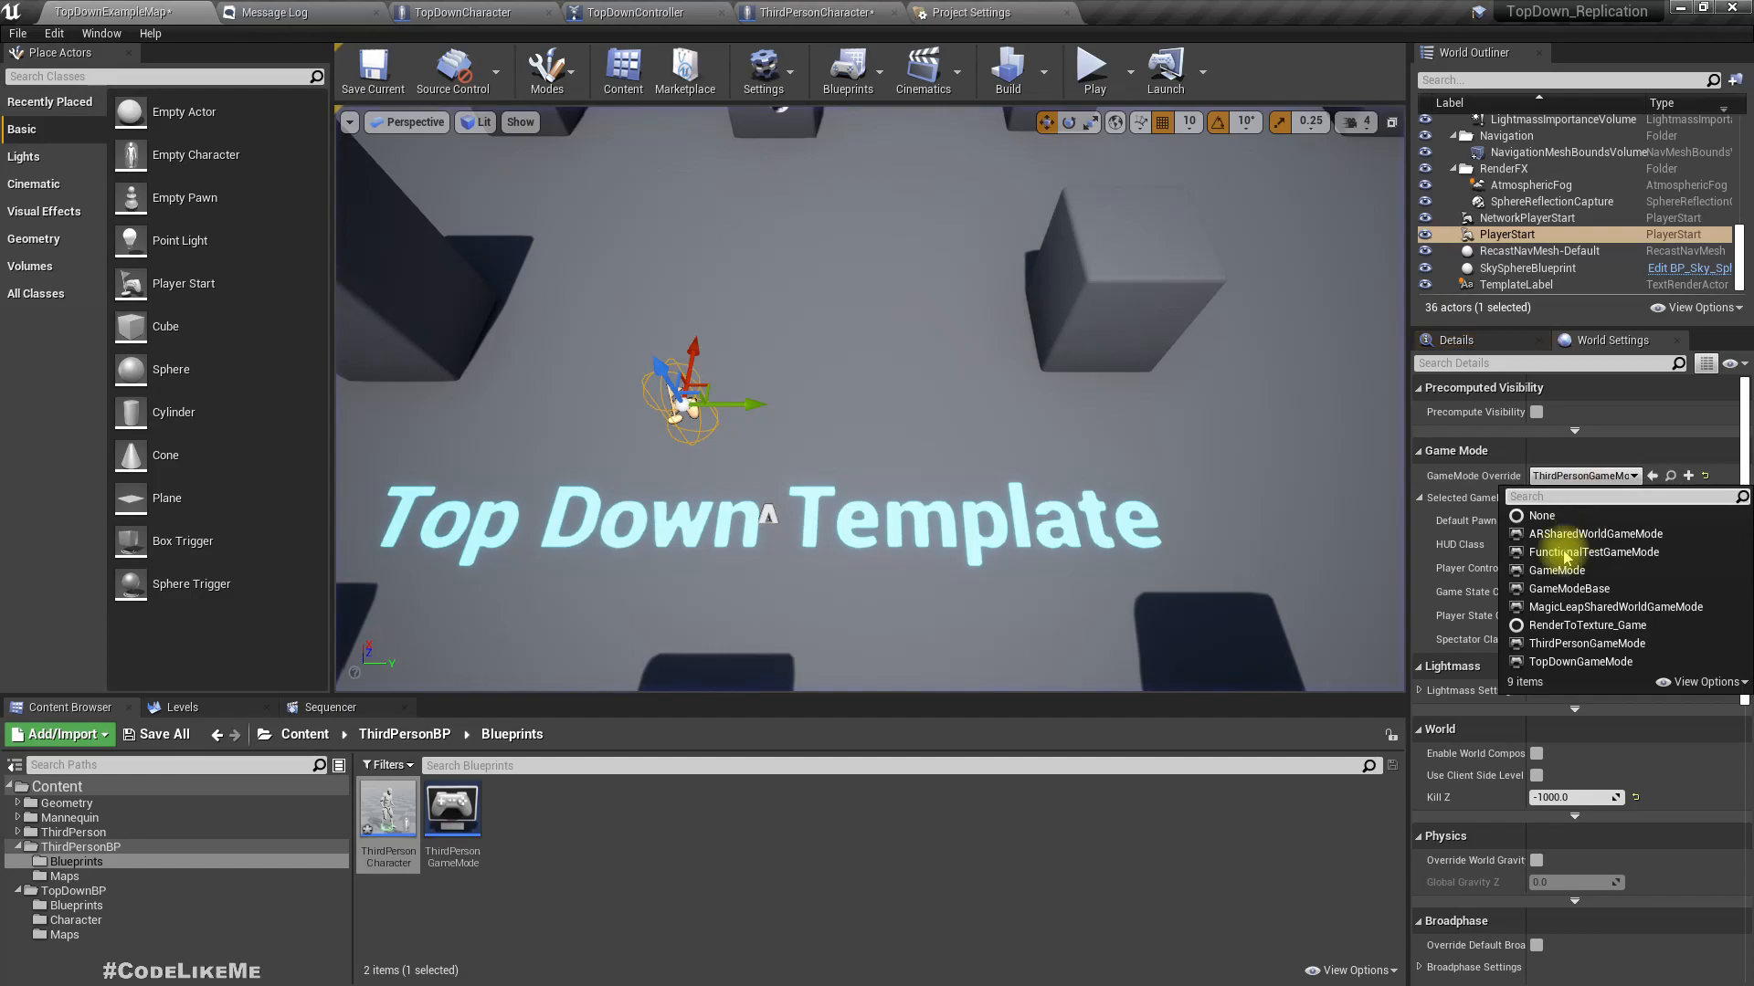
click(1573, 663)
click(1094, 68)
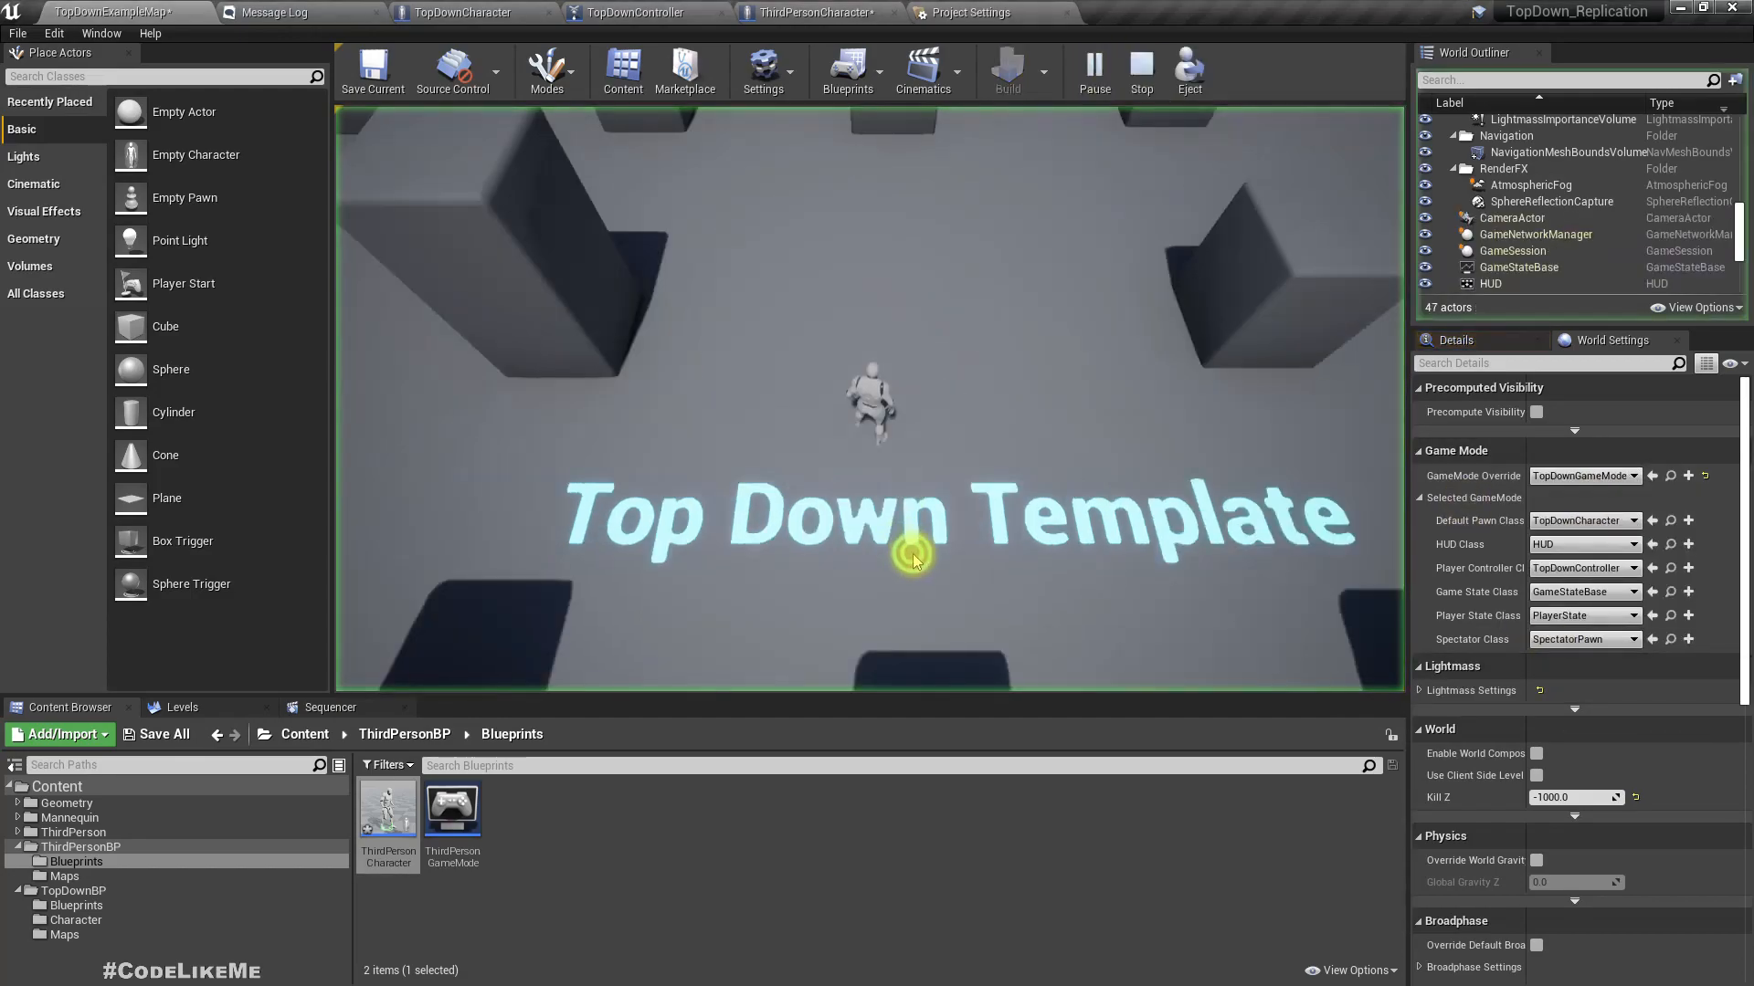
click(1042, 342)
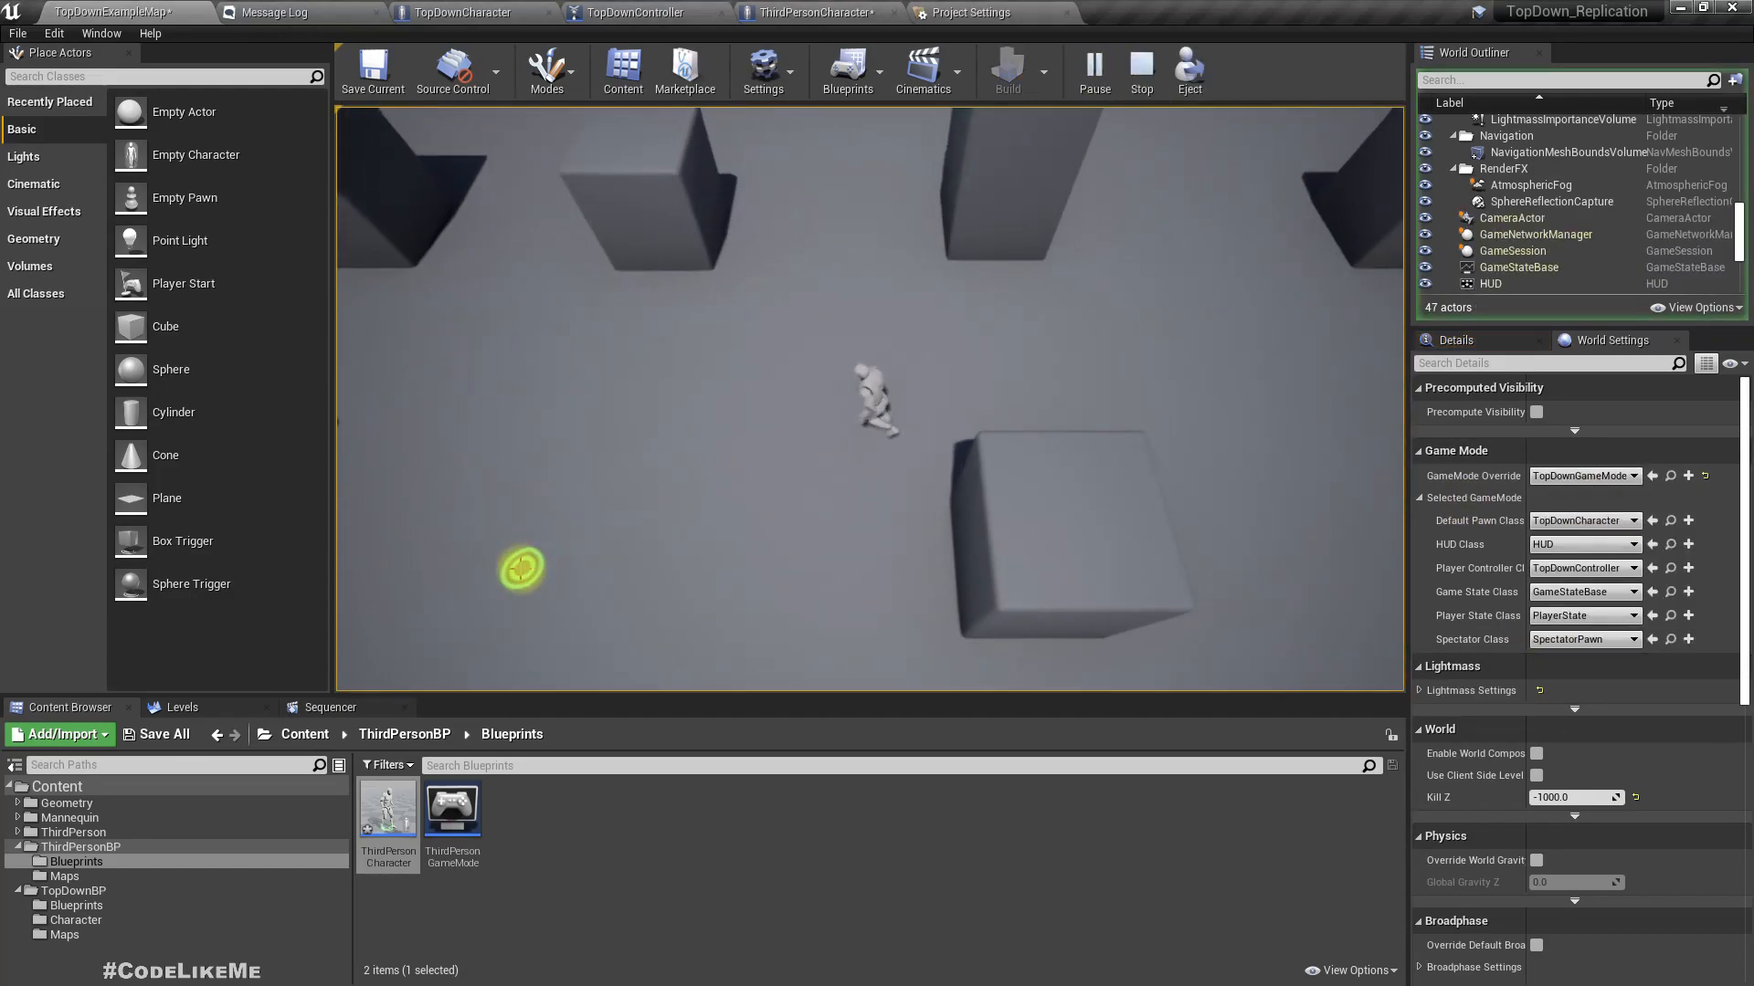
click(1141, 598)
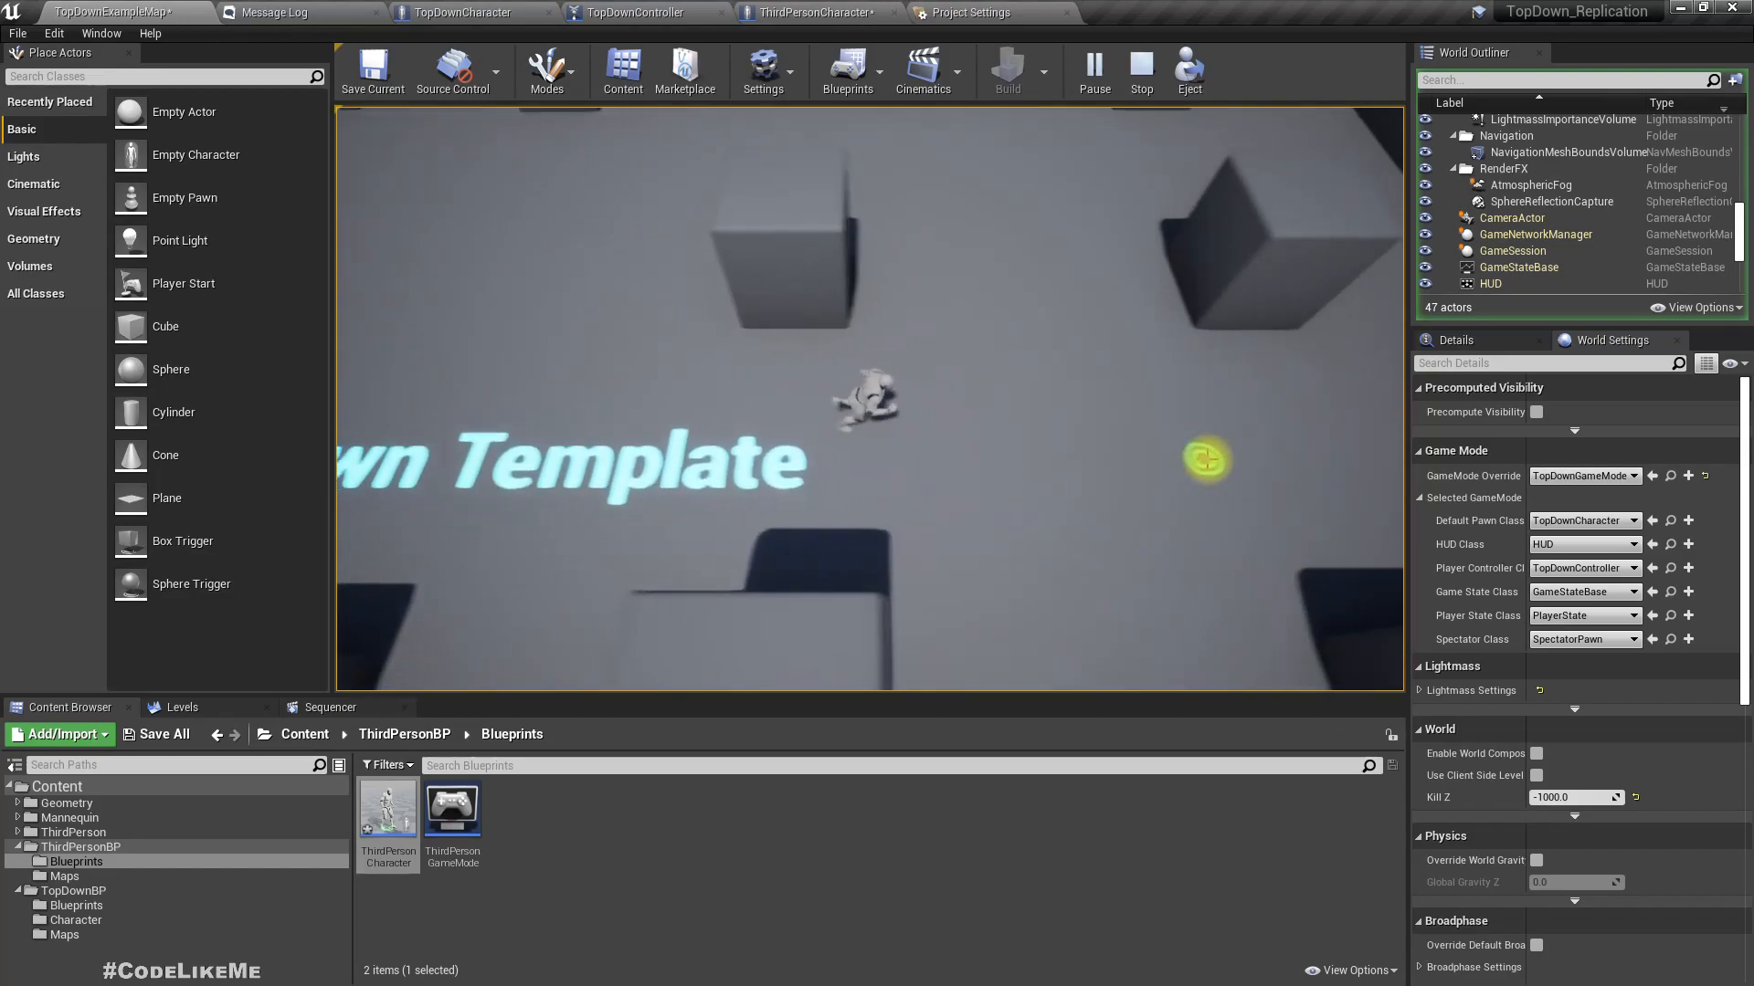
click(571, 300)
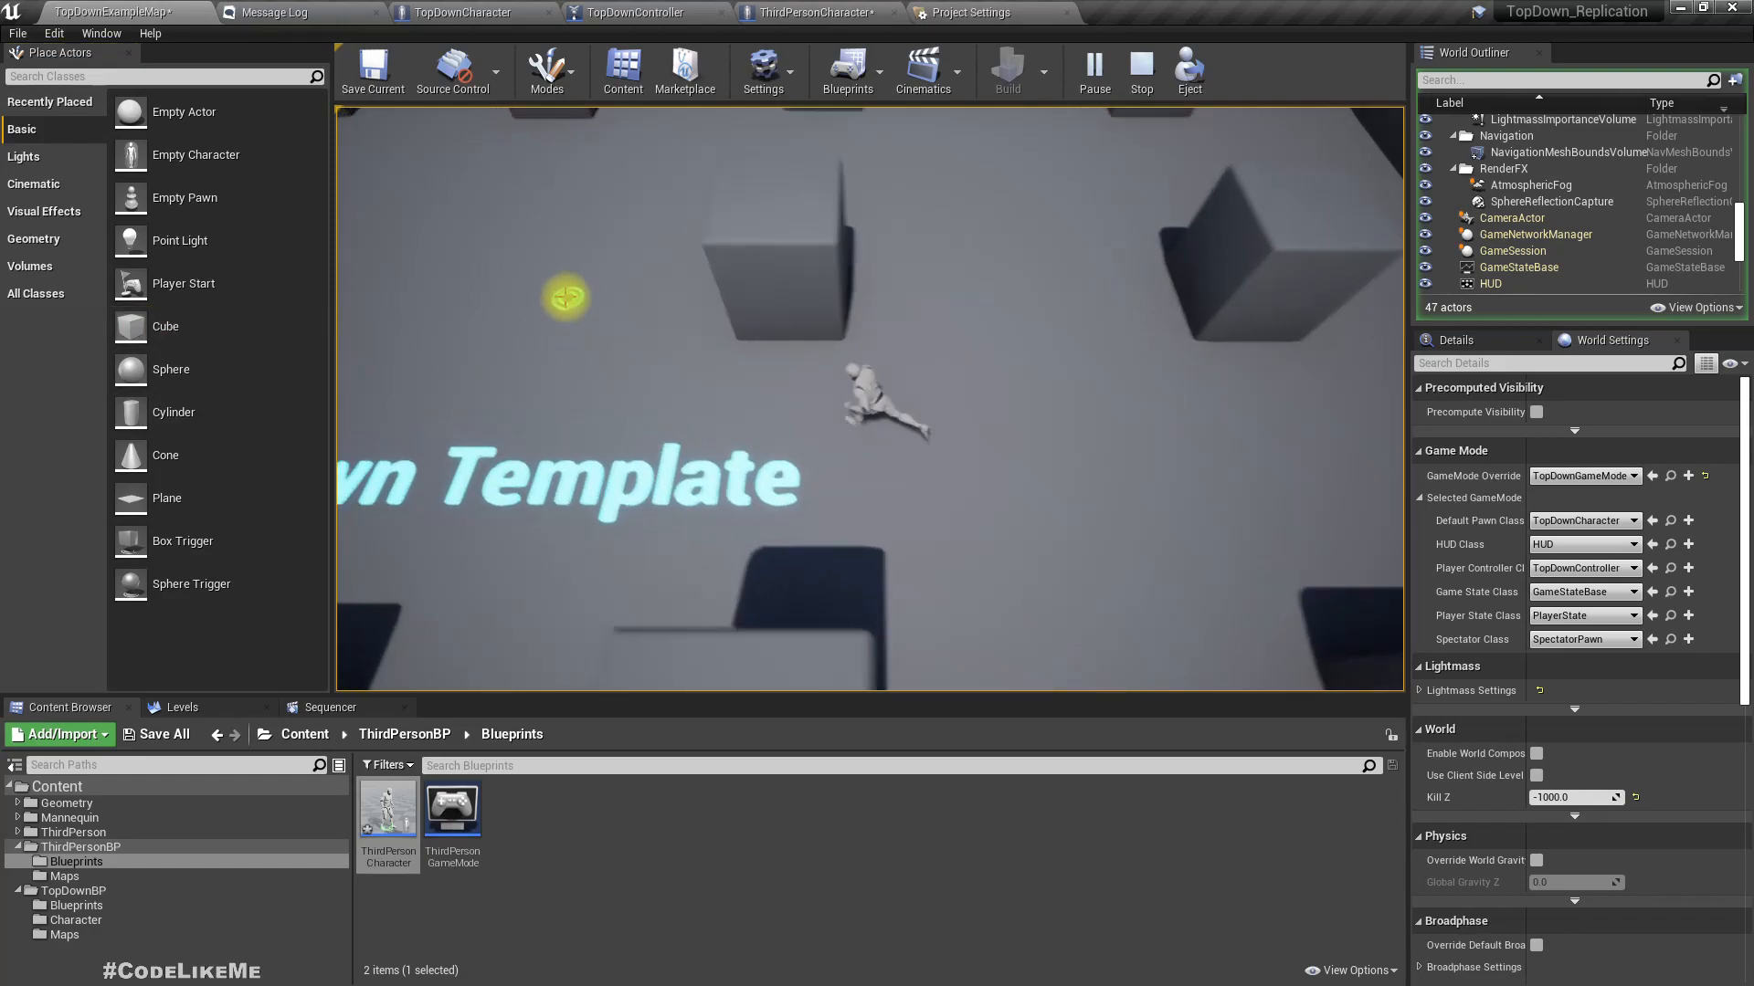
key(Escape)
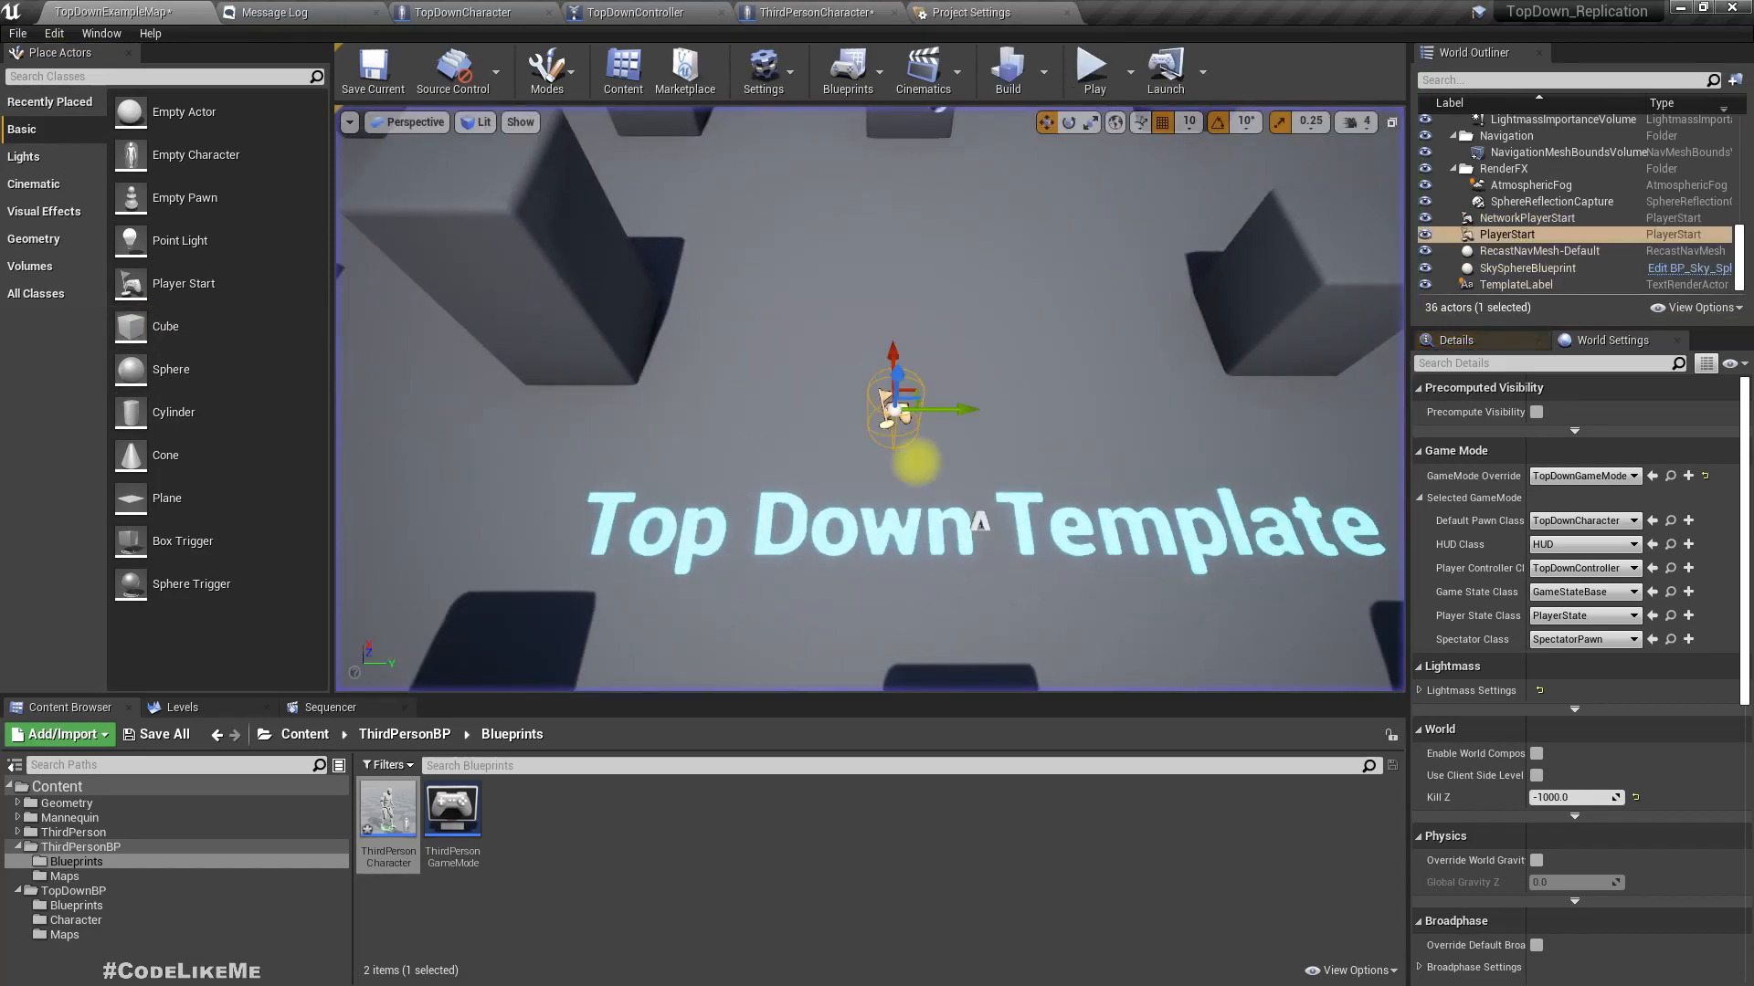
- Set GameMode Override back to ThirdPersonGameMode and play-test ThirdPersonCharacter's movement in several directions
click(1573, 476)
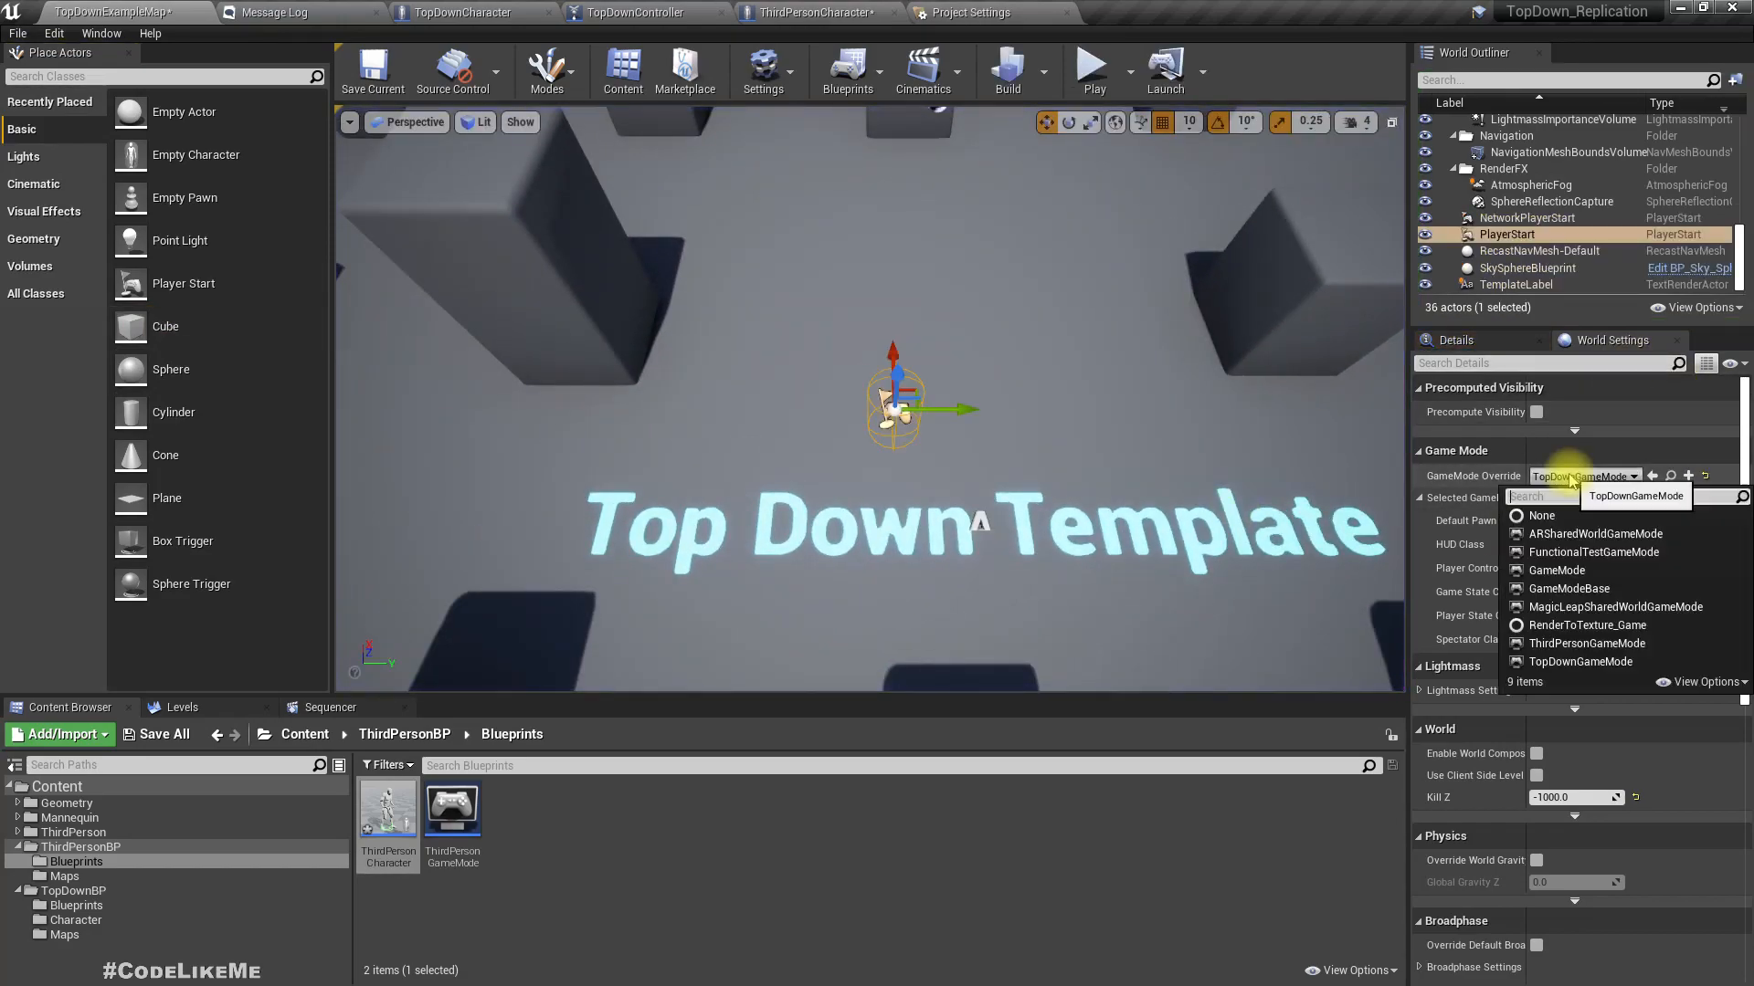
click(1582, 643)
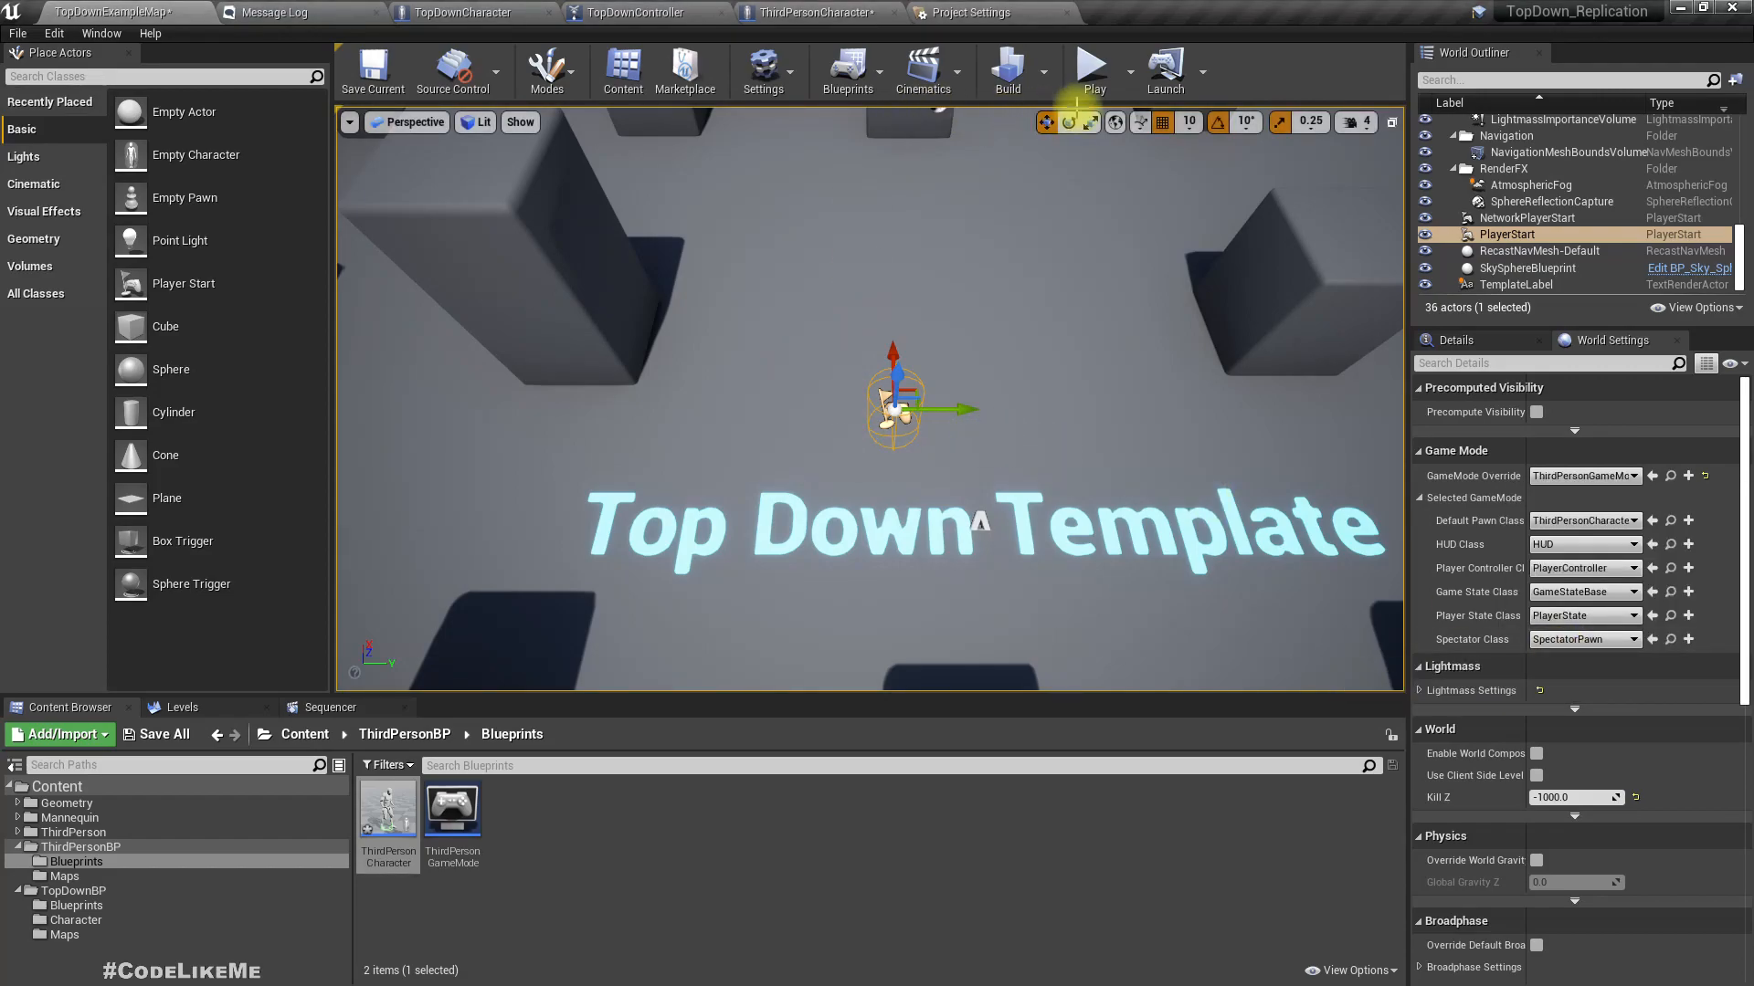
click(1096, 82)
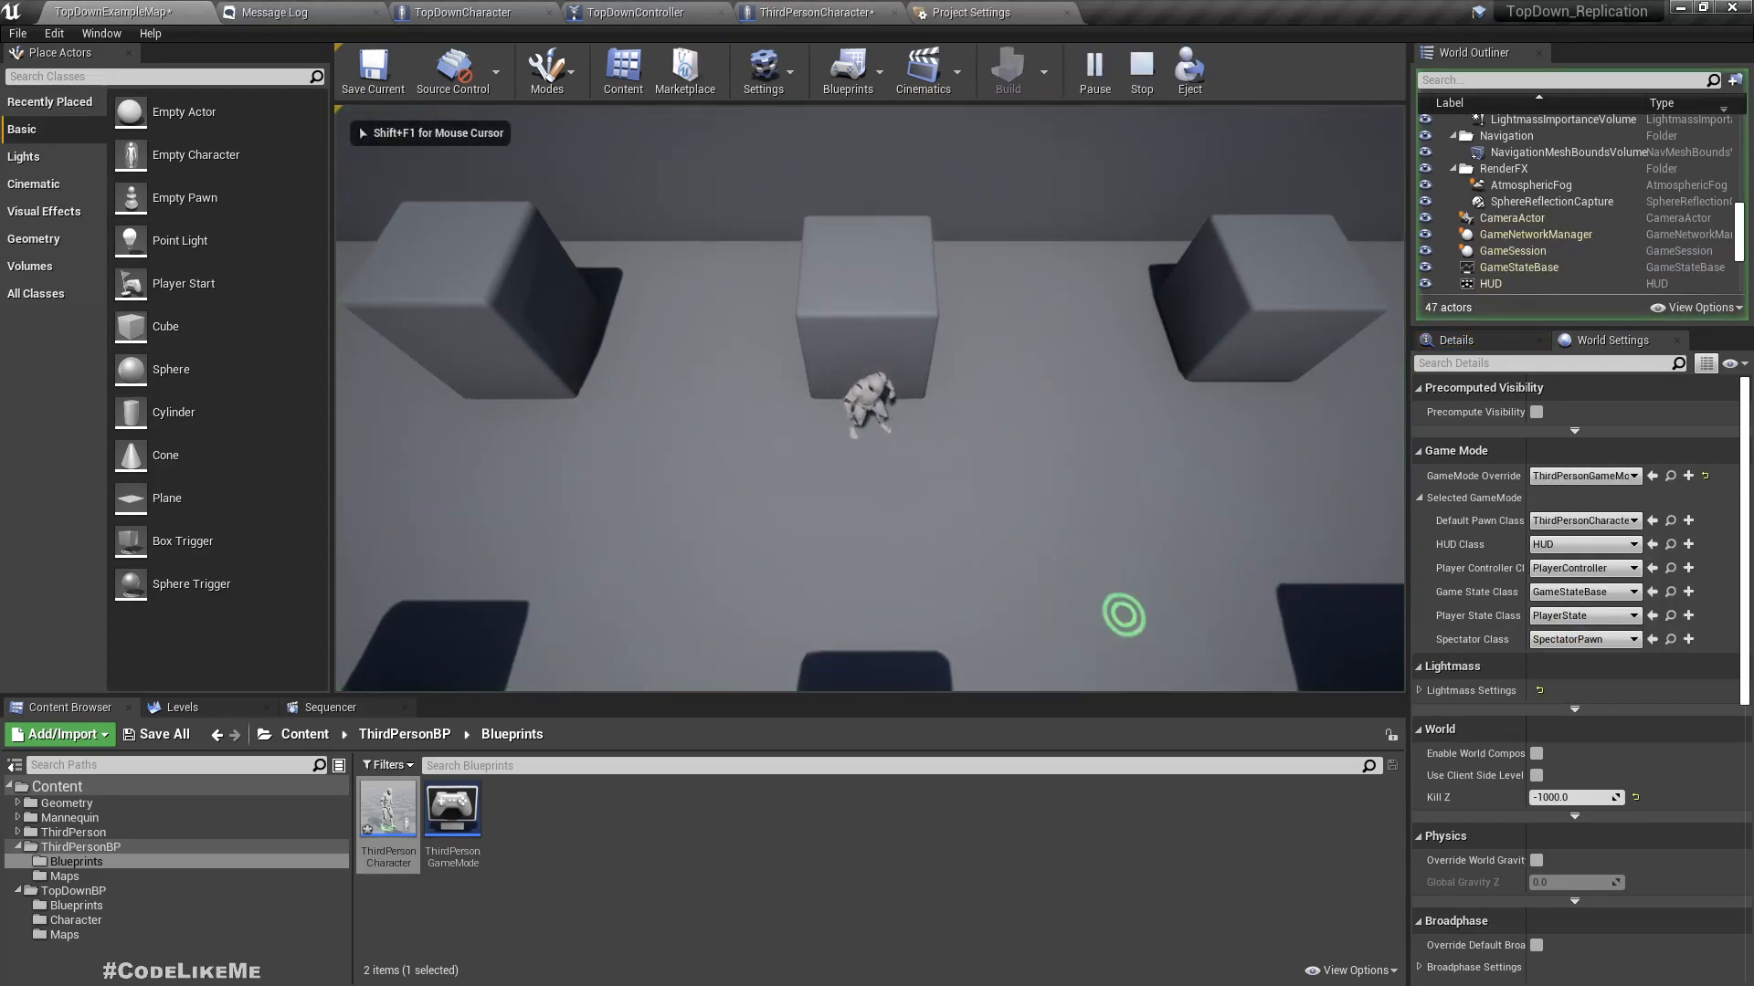
click(1124, 614)
click(866, 604)
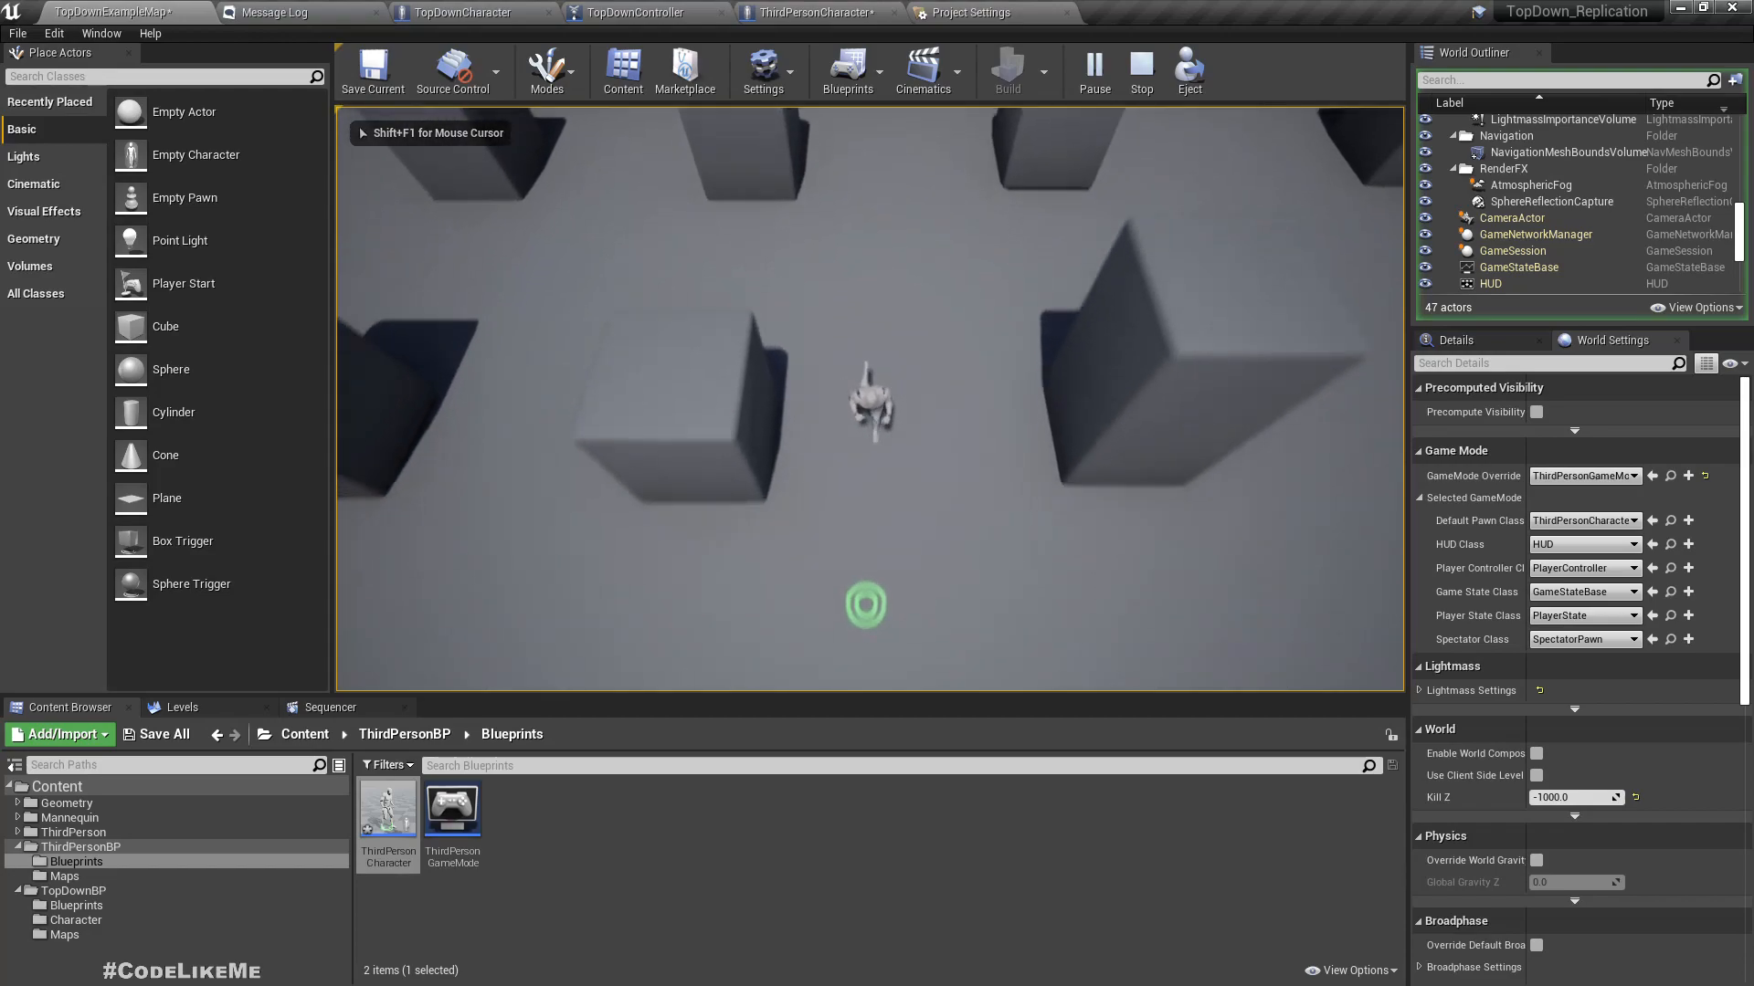
click(616, 548)
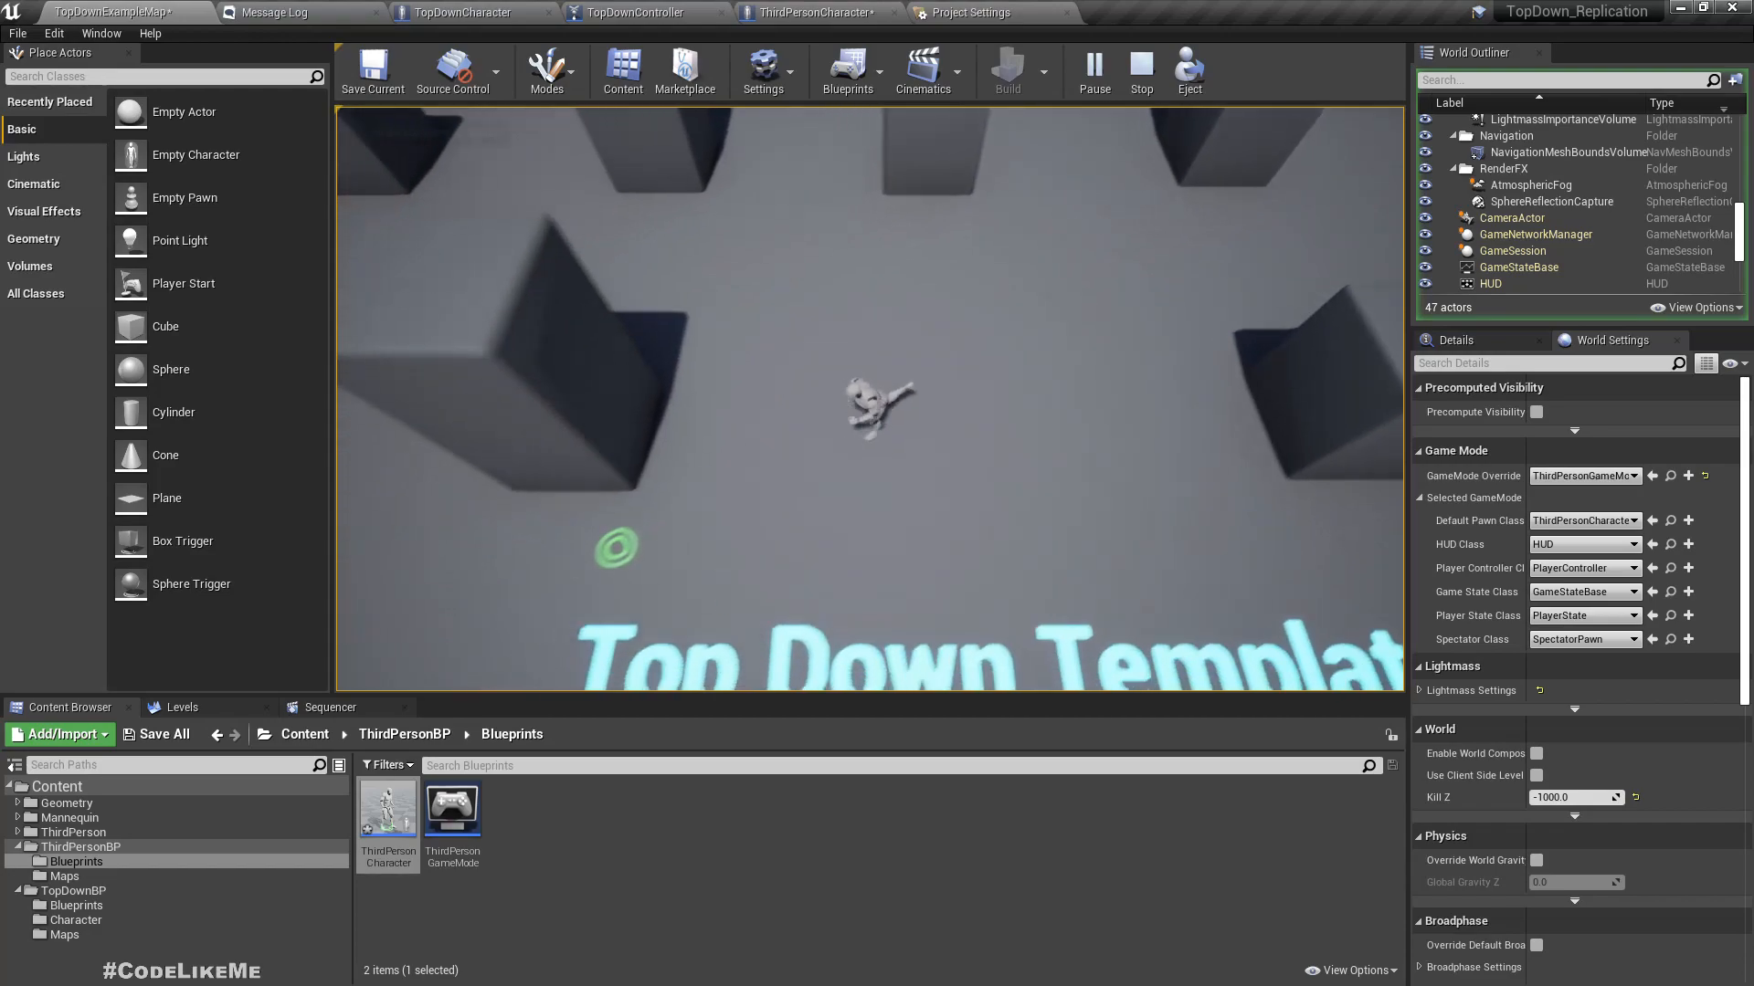
click(924, 282)
click(743, 302)
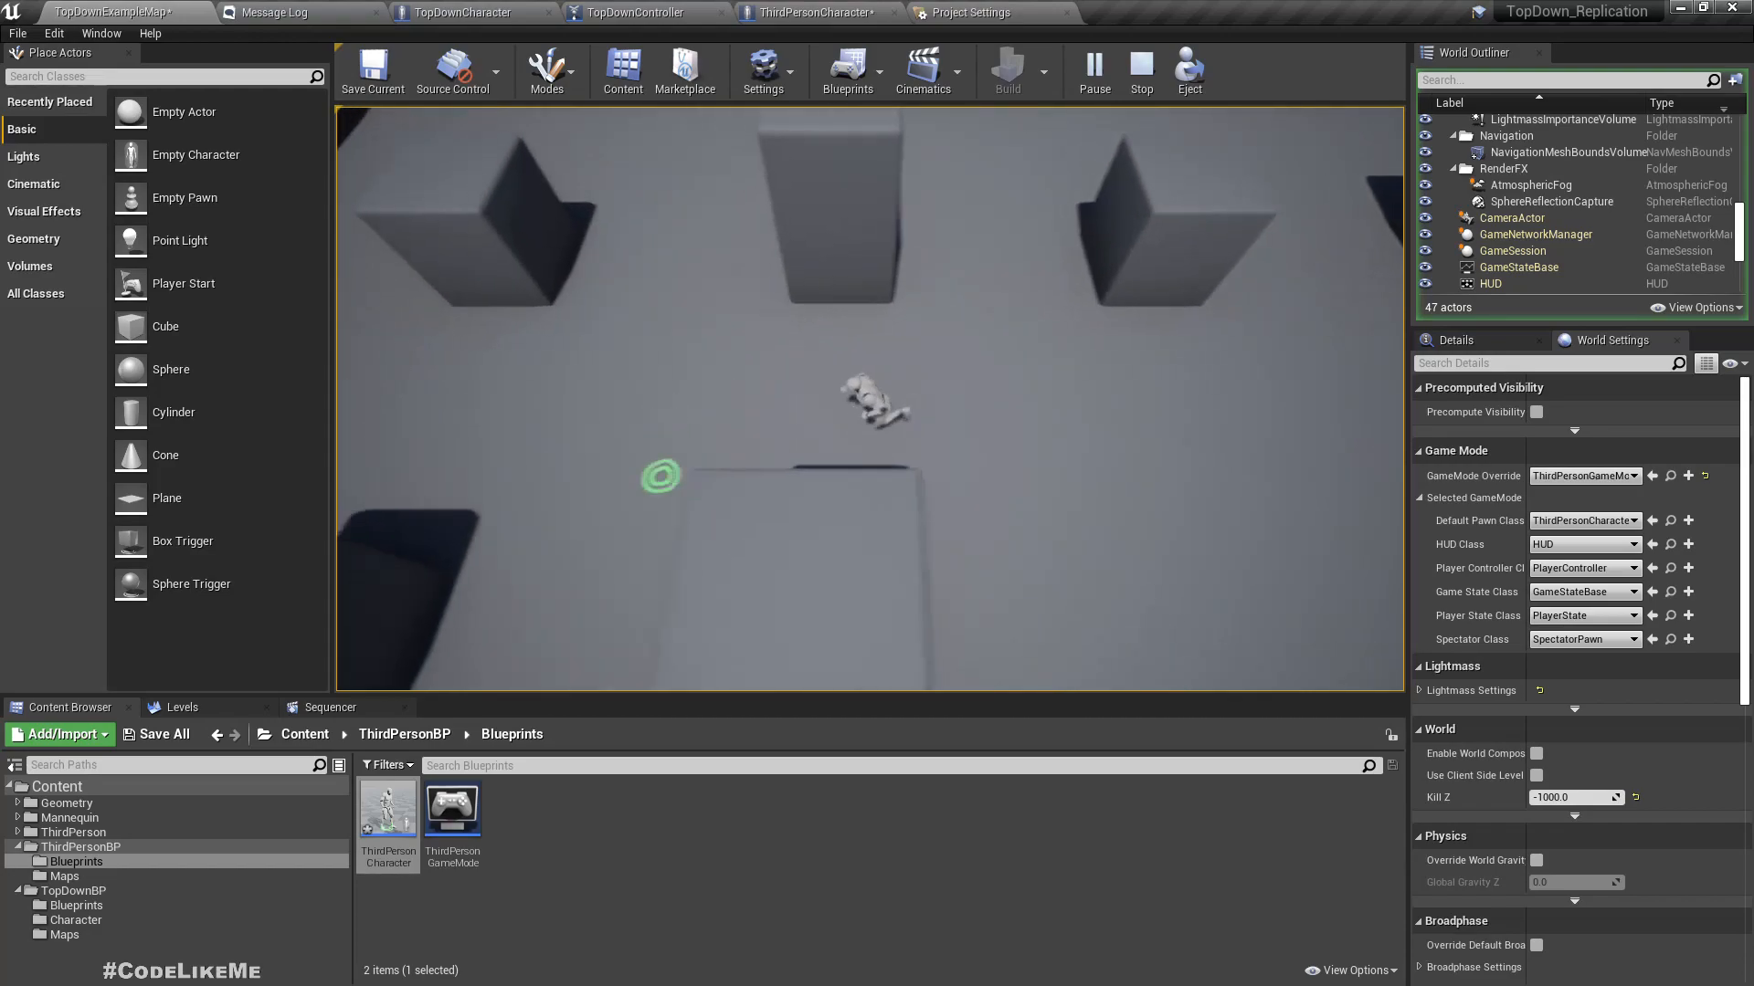
click(961, 317)
key(Escape)
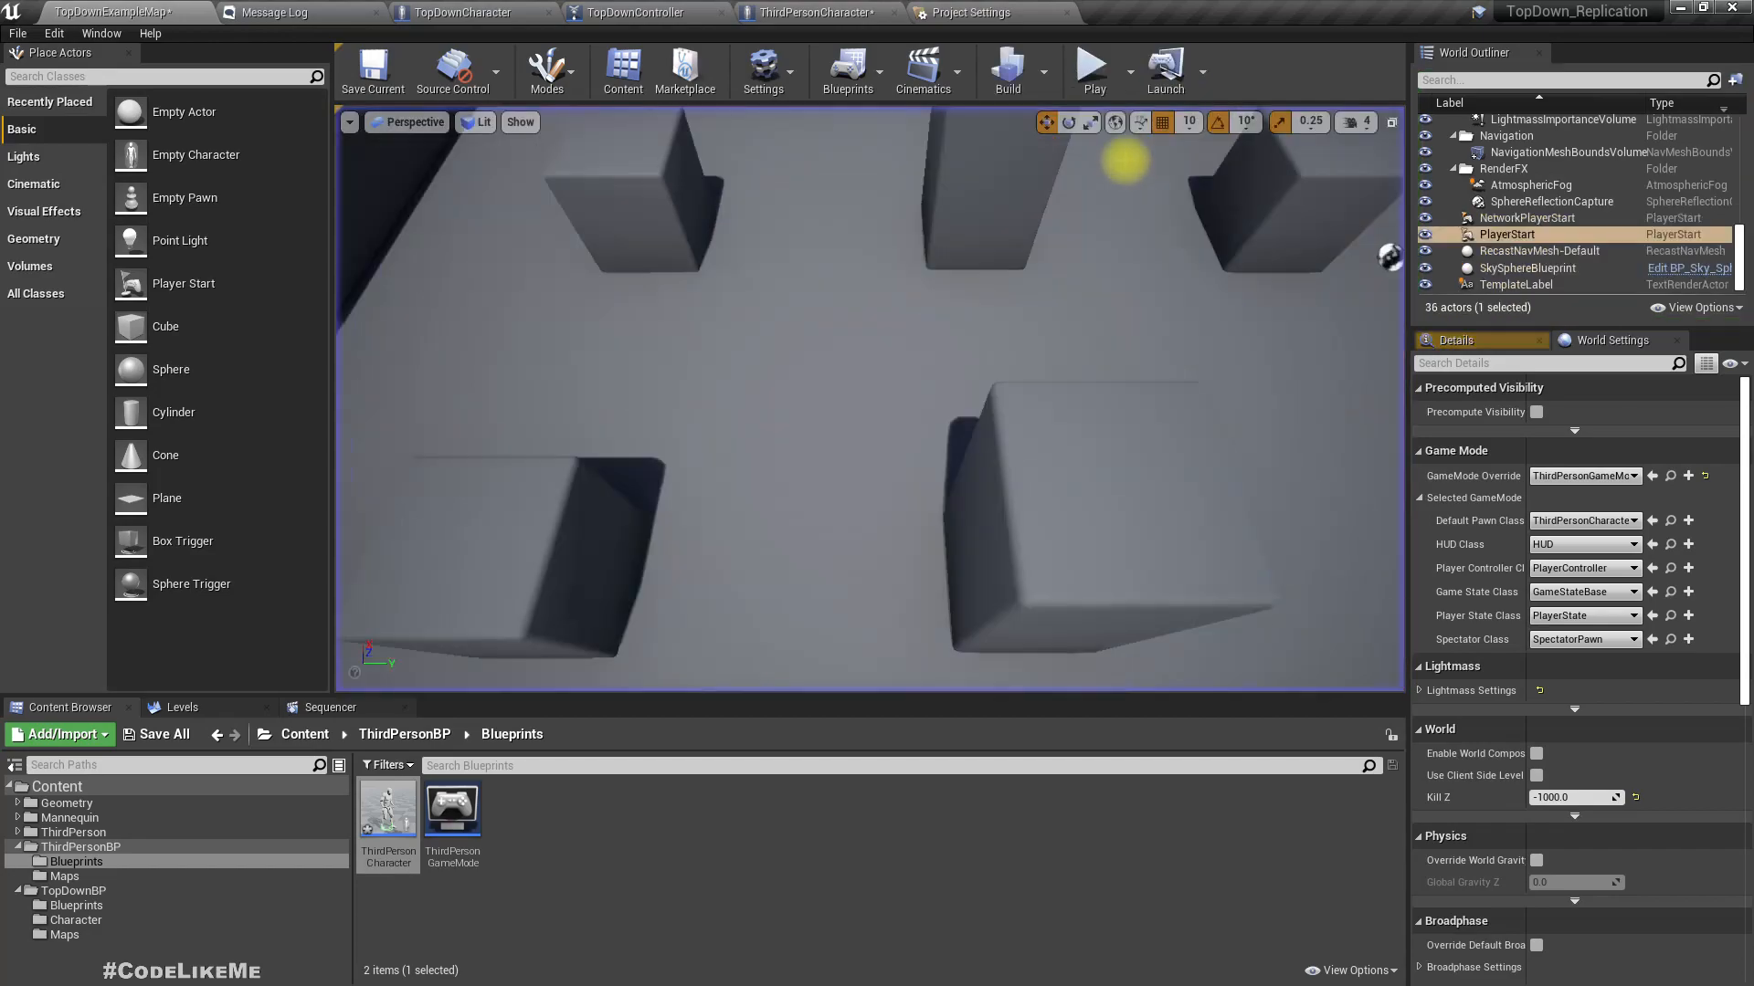
- Set the number of players to 2 and launch the game in a new editor window
click(1130, 73)
click(1263, 380)
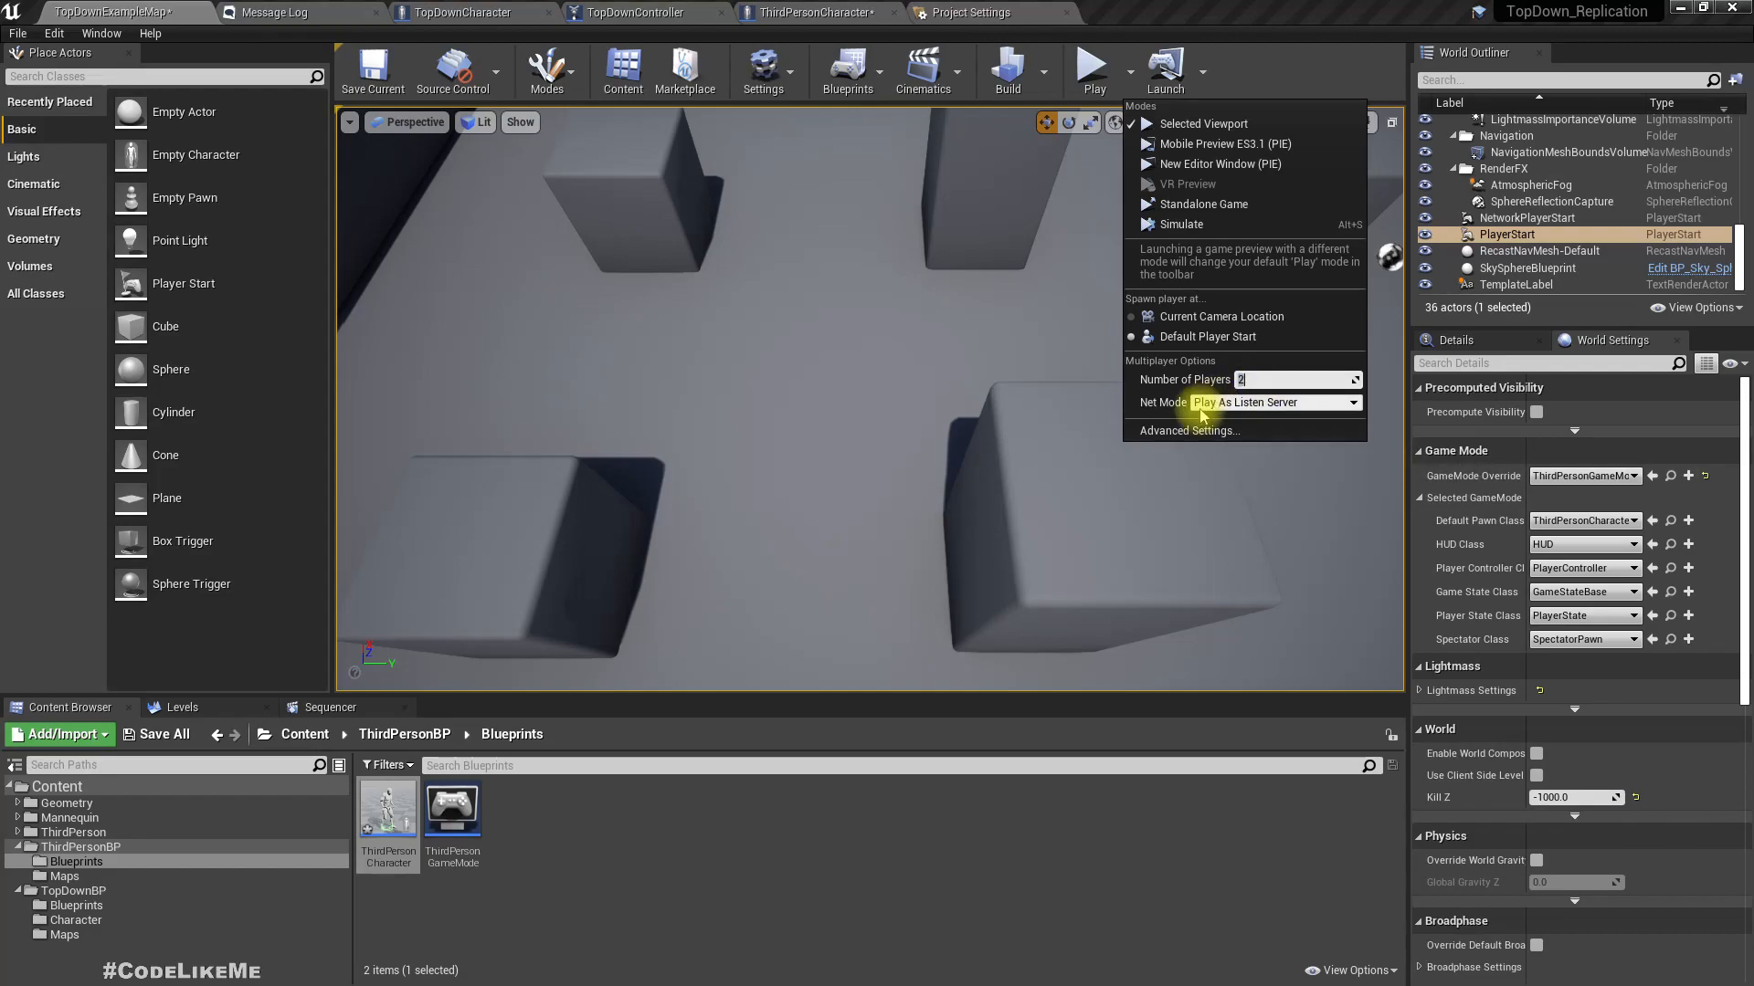
click(1193, 165)
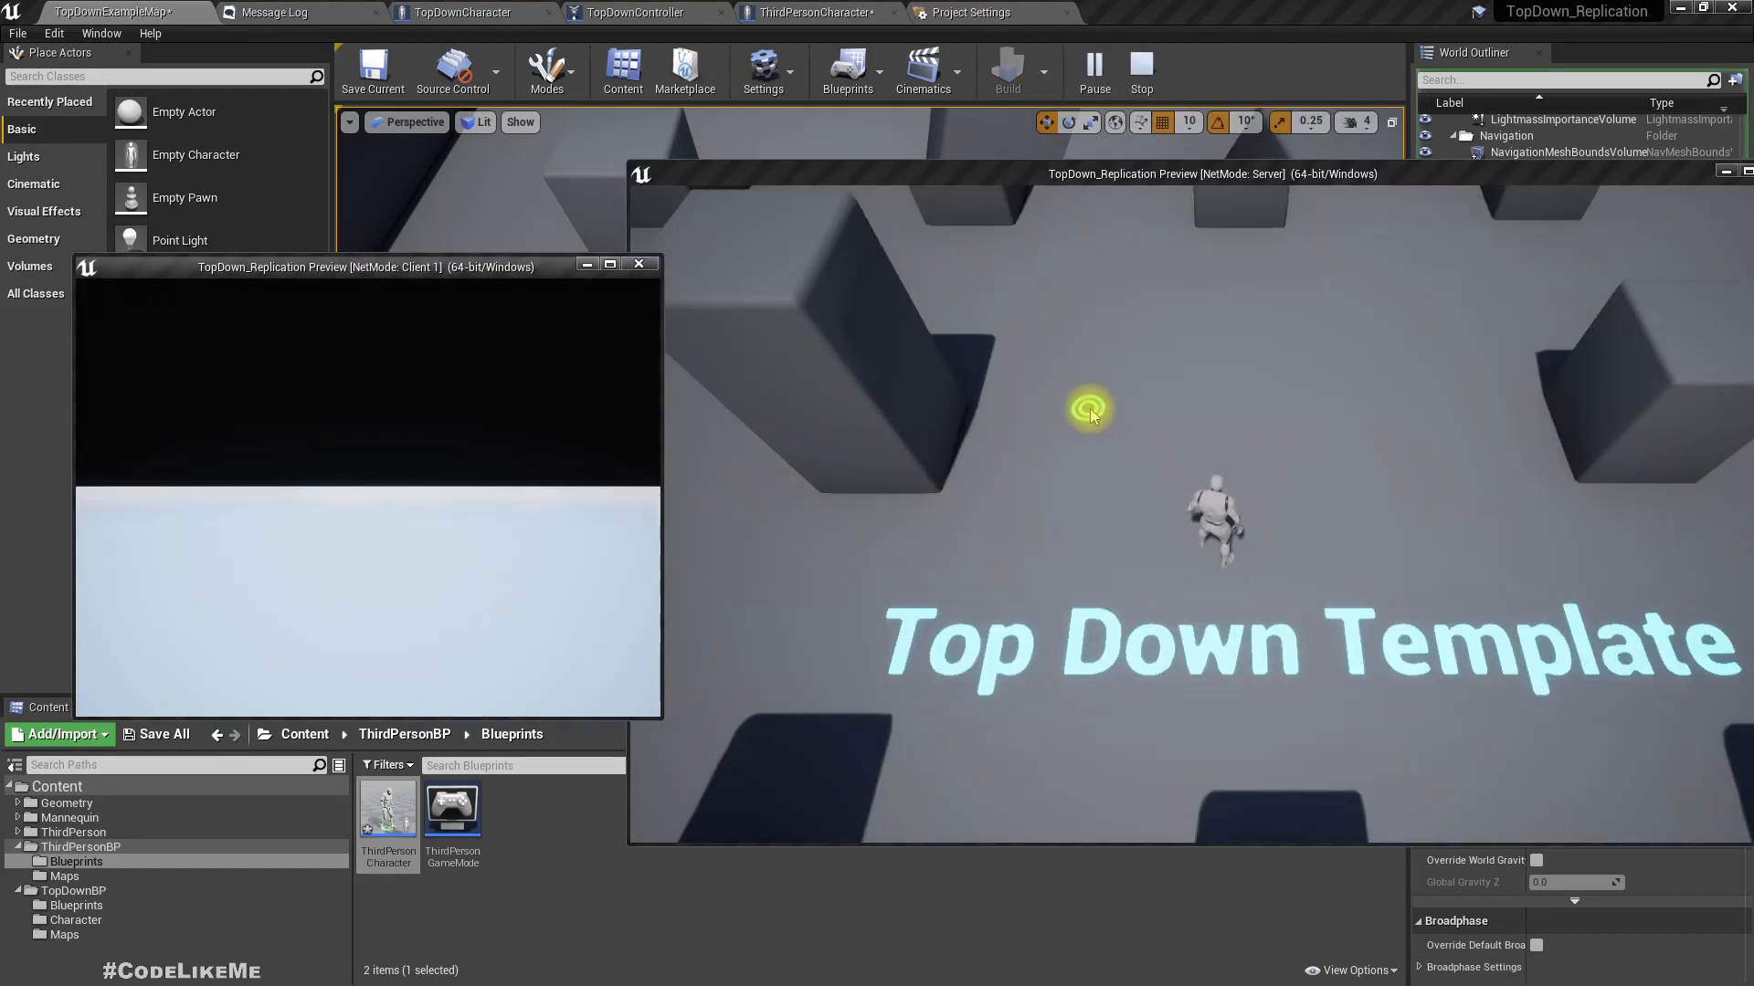
- Move the server player's character around in the Server preview to test its replication on the client
mouse_move(1096, 427)
mouse_down()
mouse_move(1032, 409)
mouse_move(1134, 388)
mouse_move(1291, 404)
mouse_move(1037, 431)
mouse_move(1404, 509)
mouse_move(1444, 540)
mouse_up()
drag(1600, 738, 1574, 778)
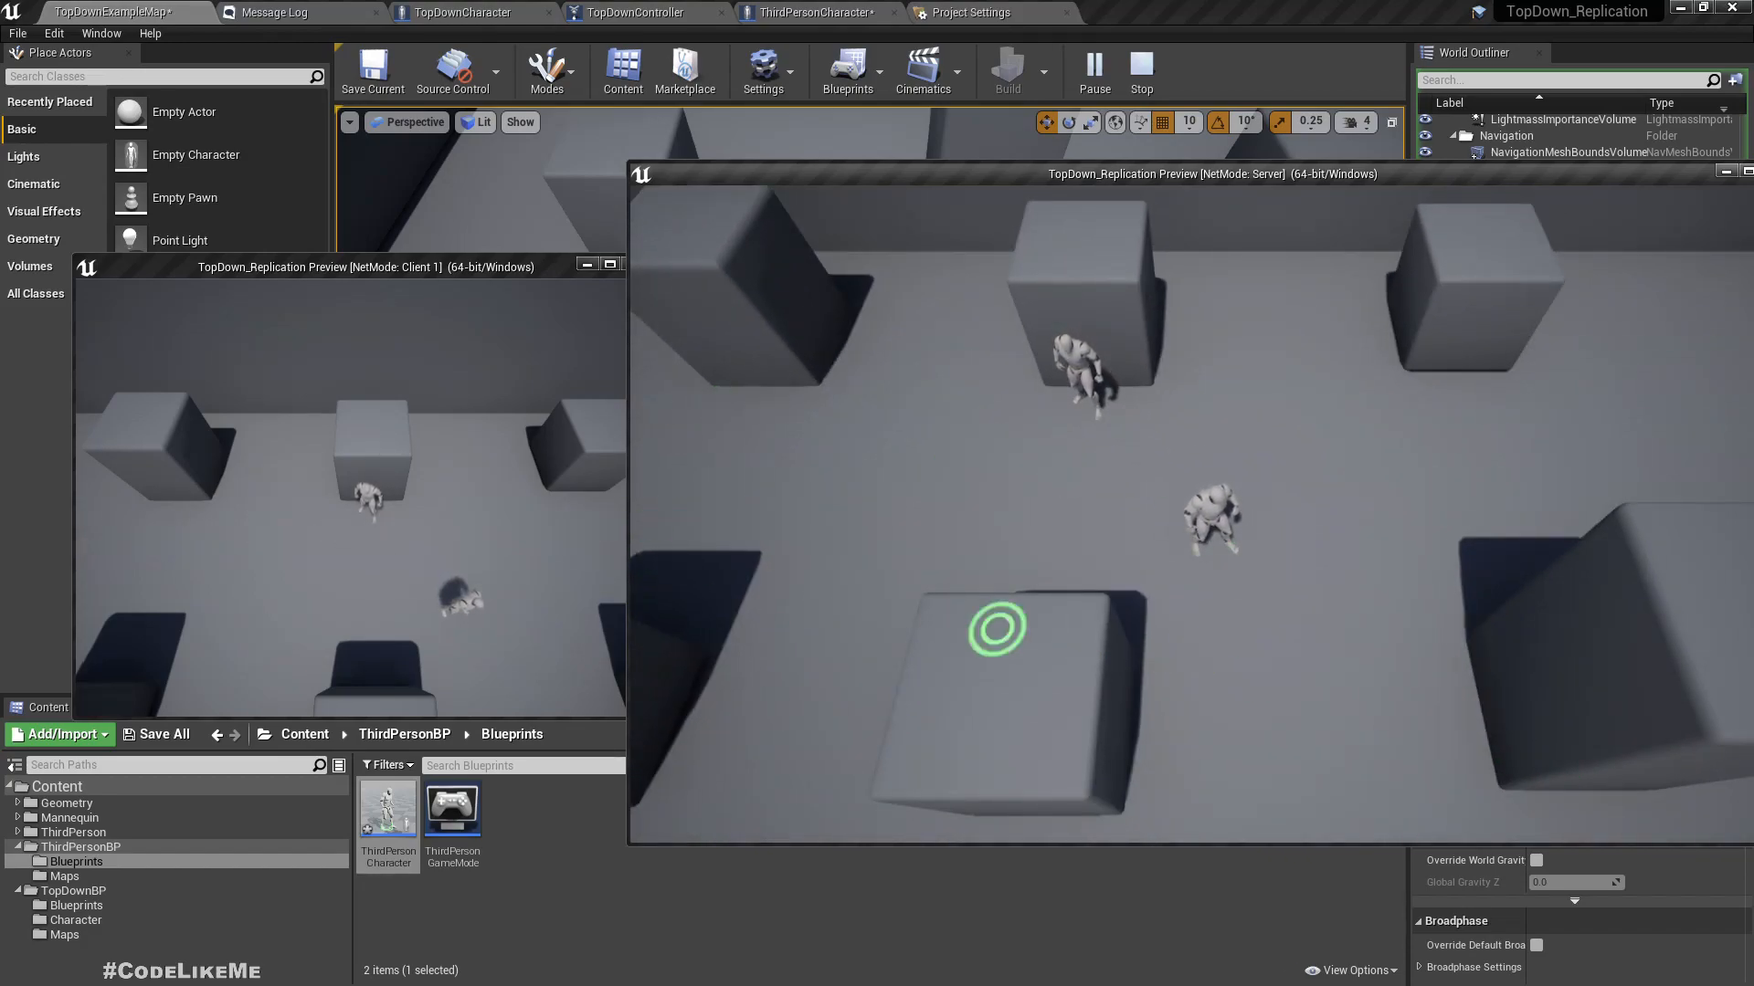
click(829, 581)
click(1120, 681)
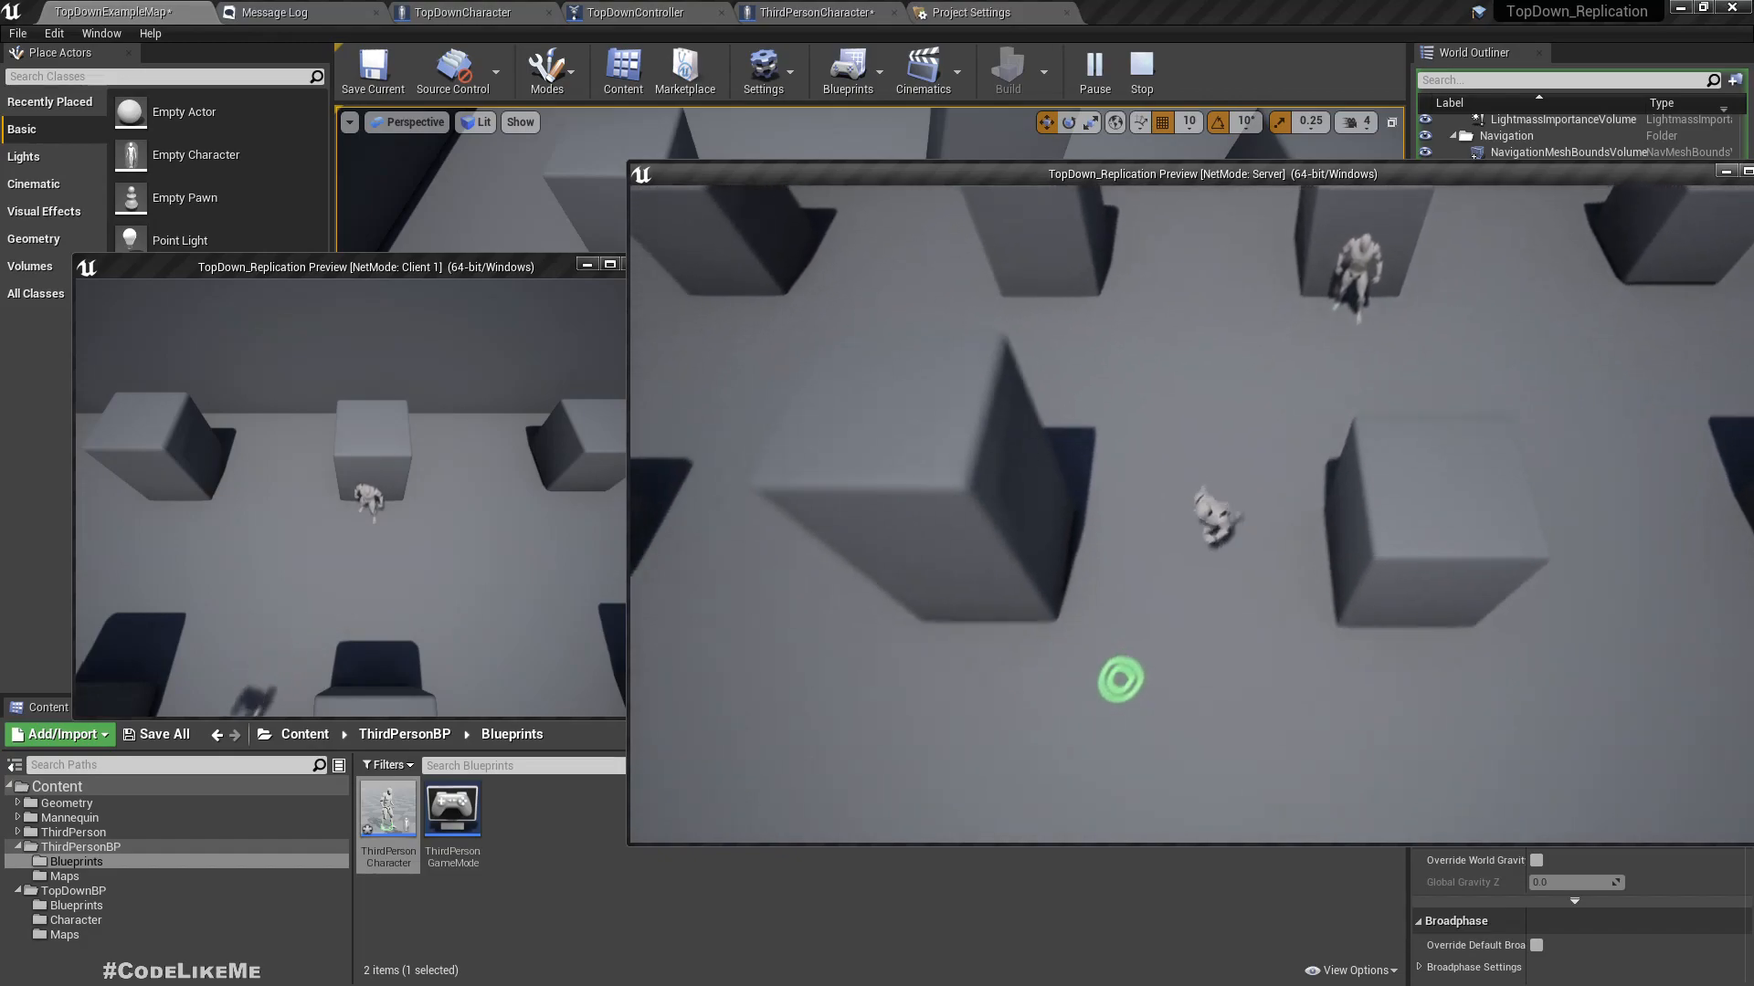
click(1225, 300)
click(1427, 494)
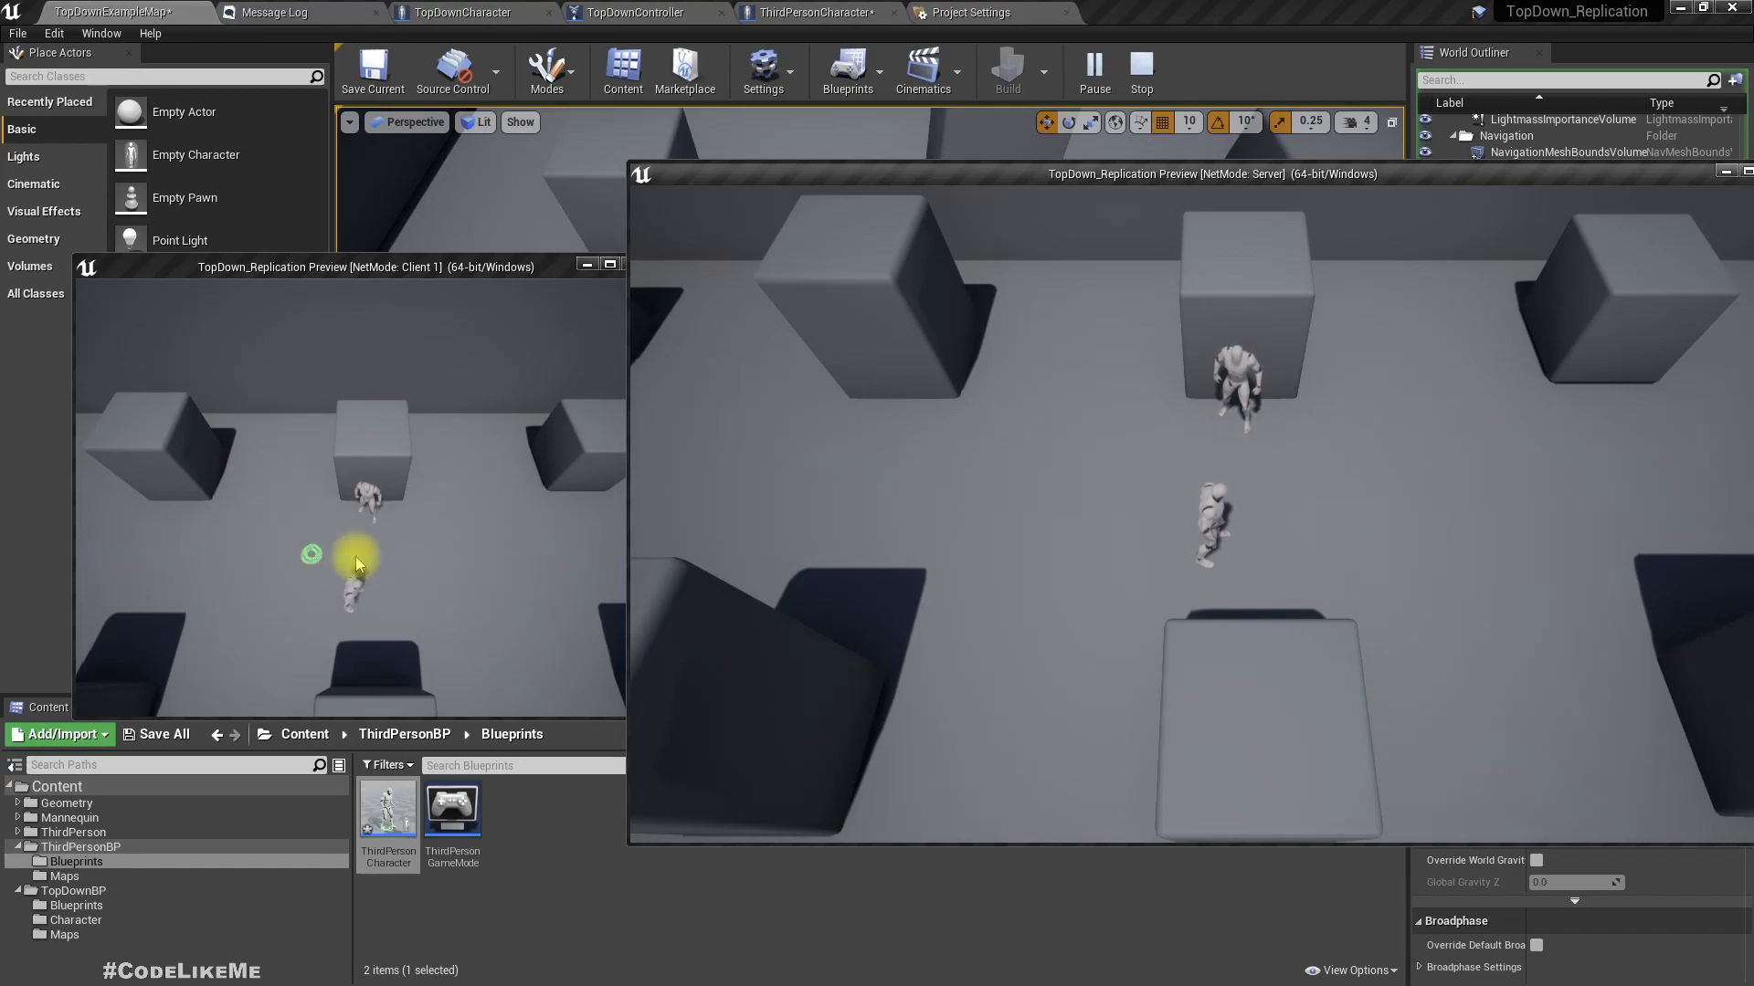
- Move the client player's character around in the Client 1 preview to test its replication on the server, and end the session
click(443, 575)
click(155, 558)
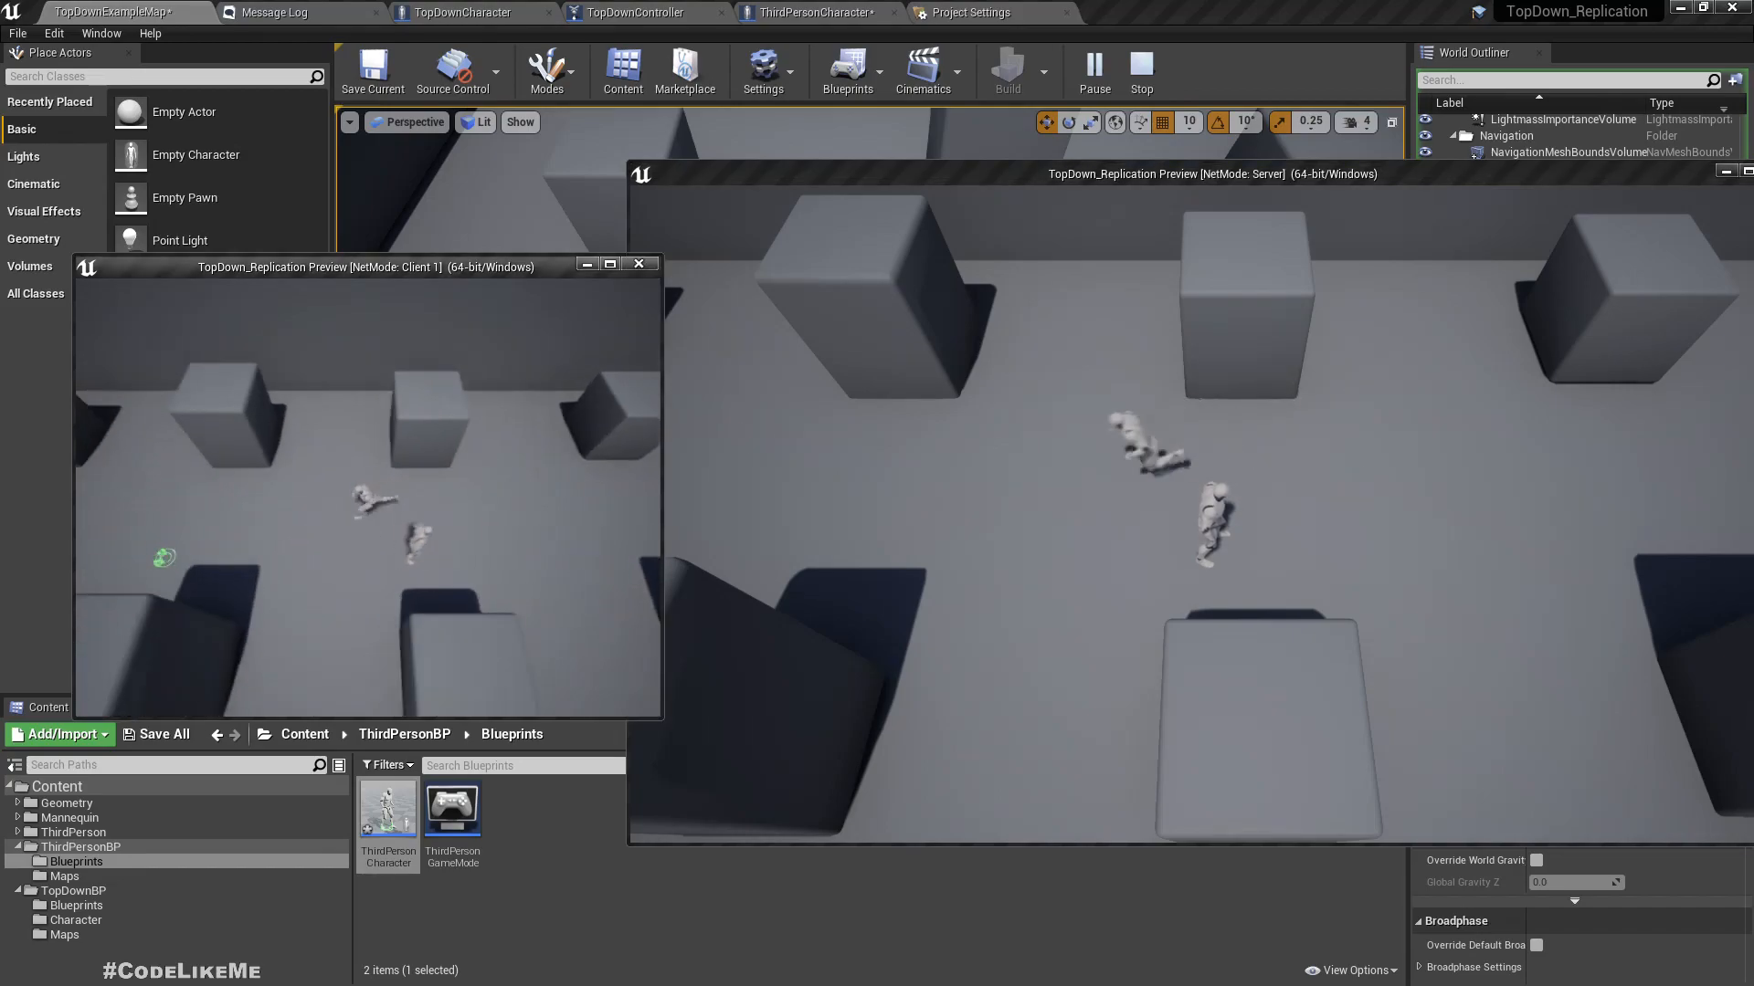
click(340, 658)
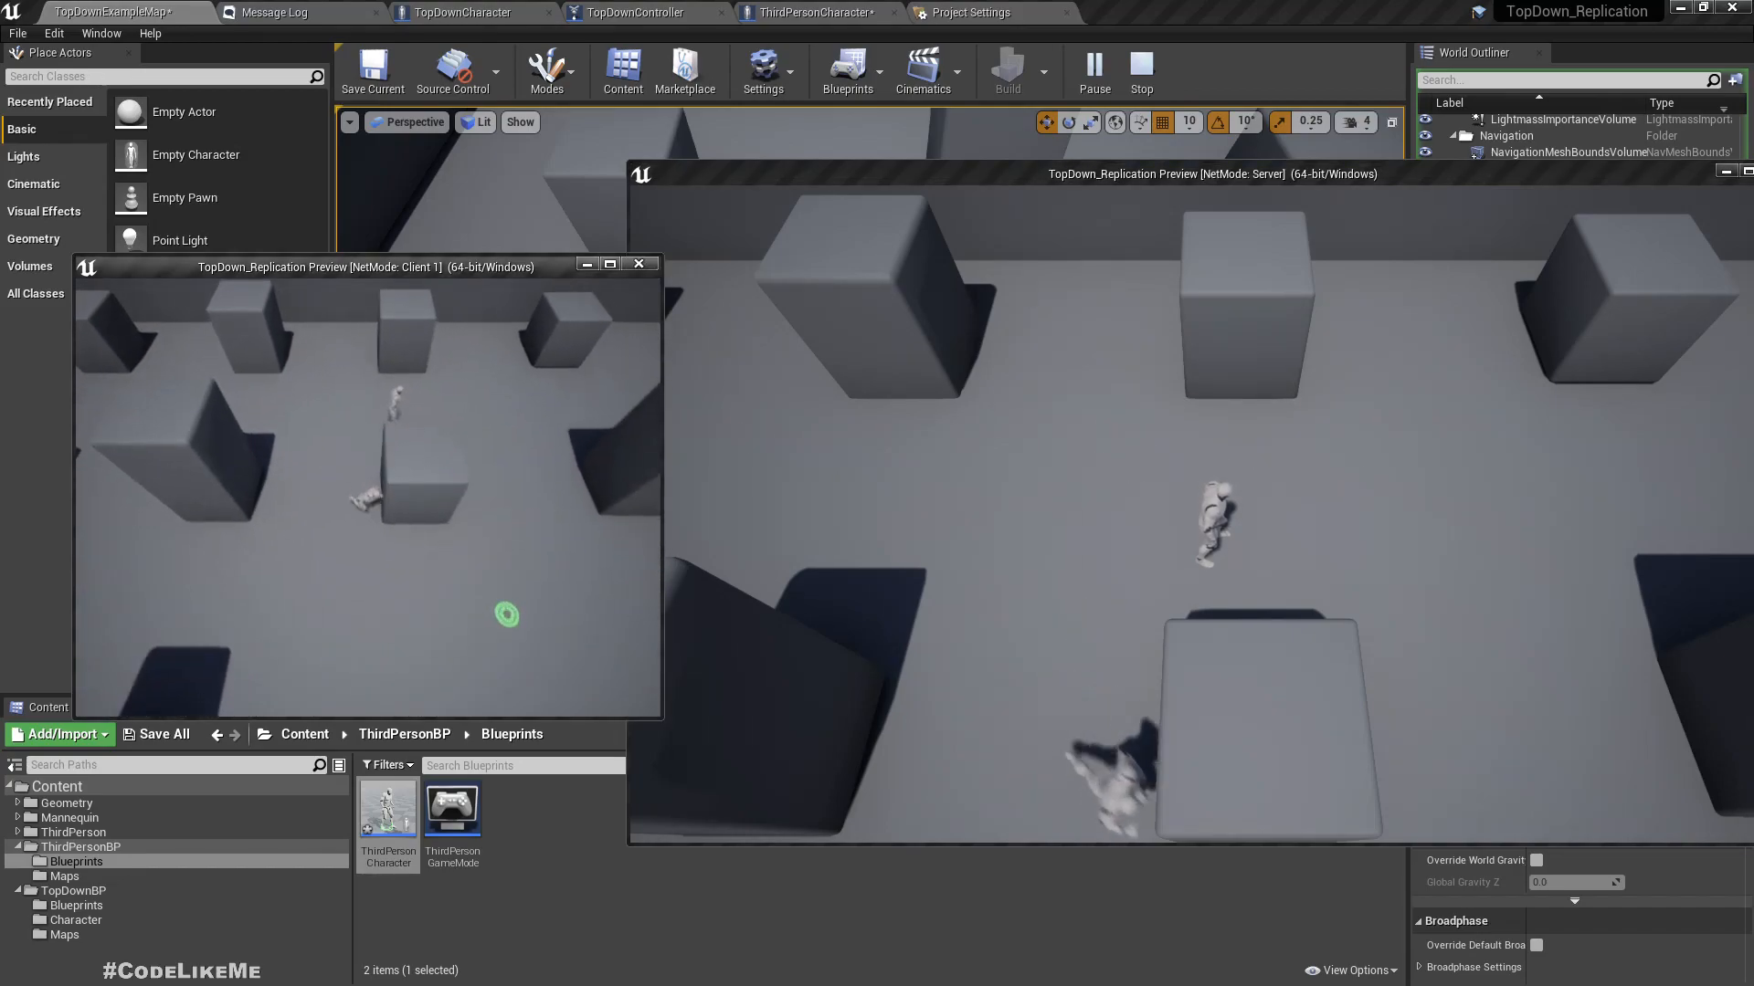
key(Escape)
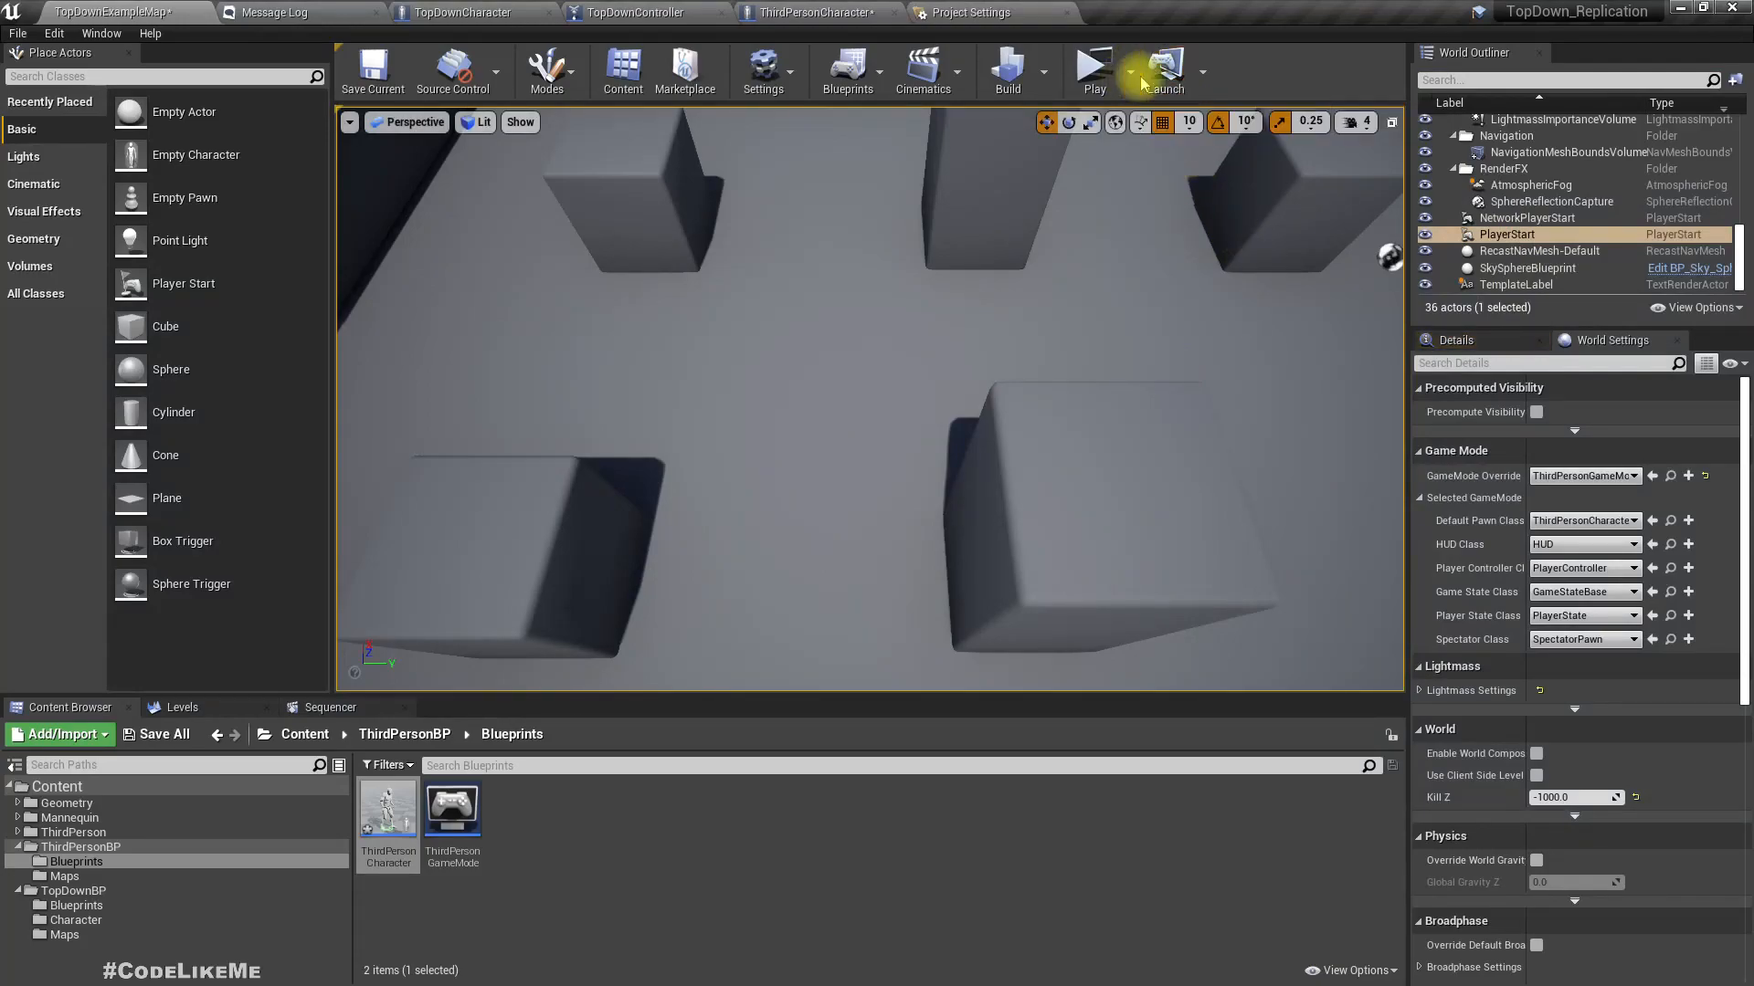
- Set the number of players to 3, launch the game, and arrange the Client 1 and Client 2 previews one above the other
click(1131, 81)
click(1284, 381)
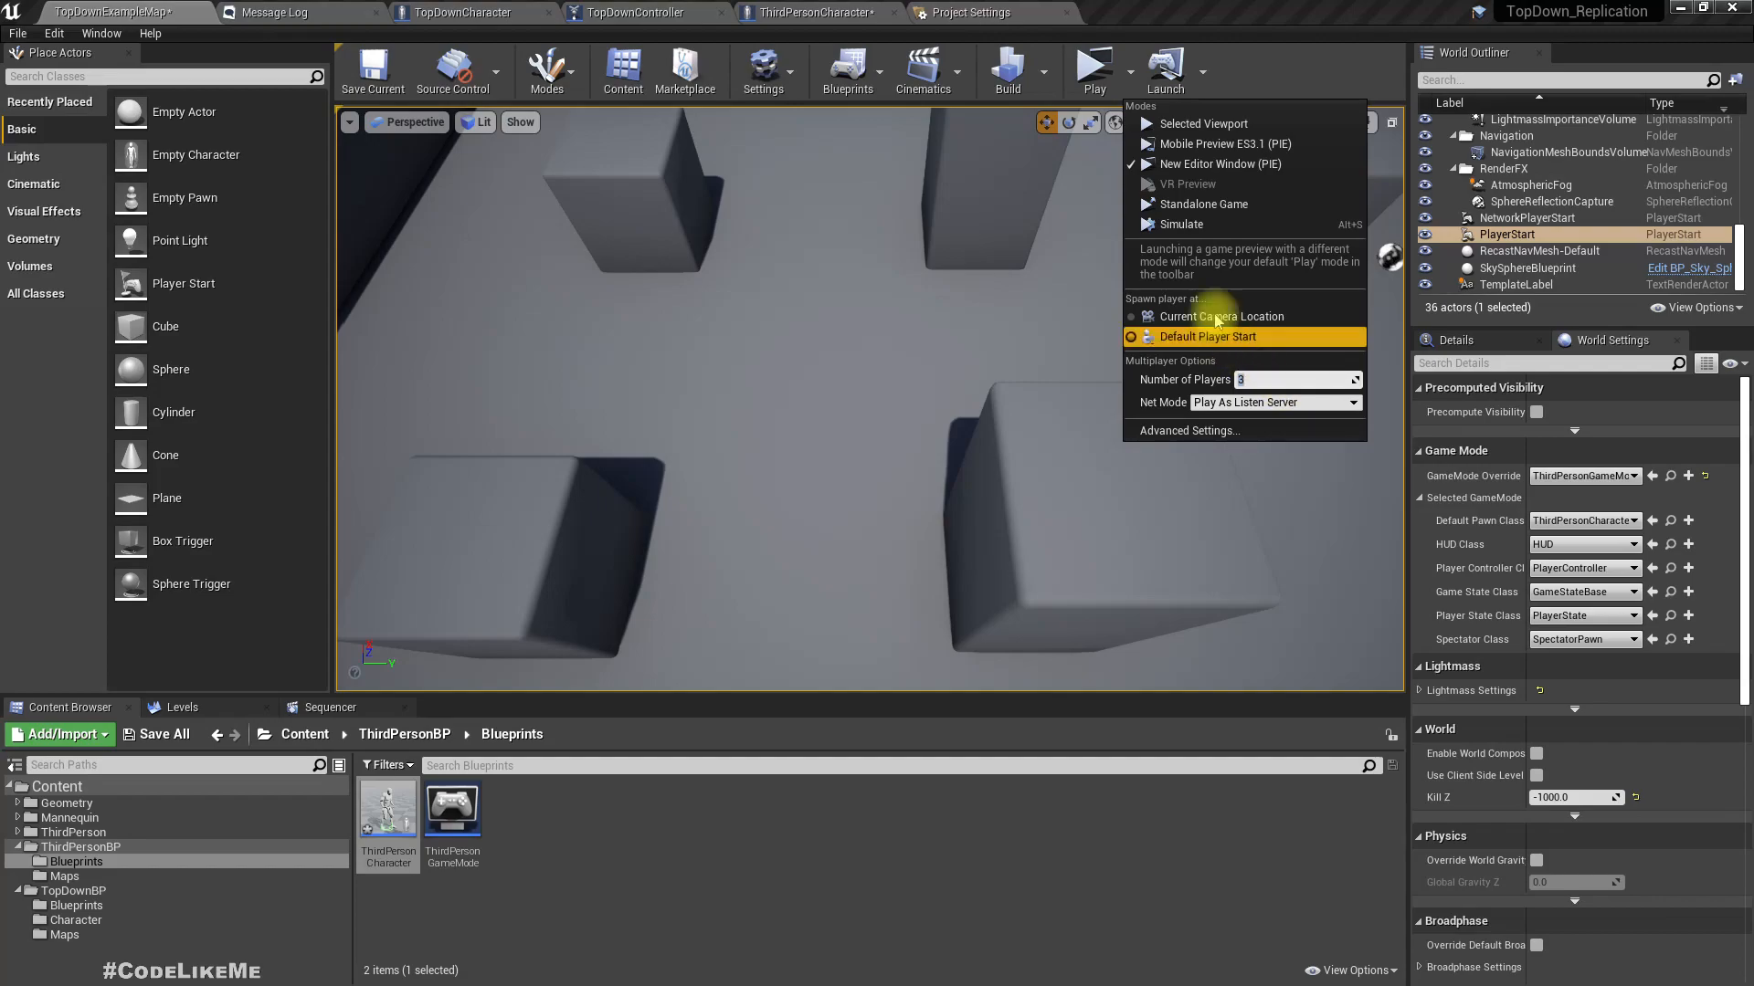
click(1094, 69)
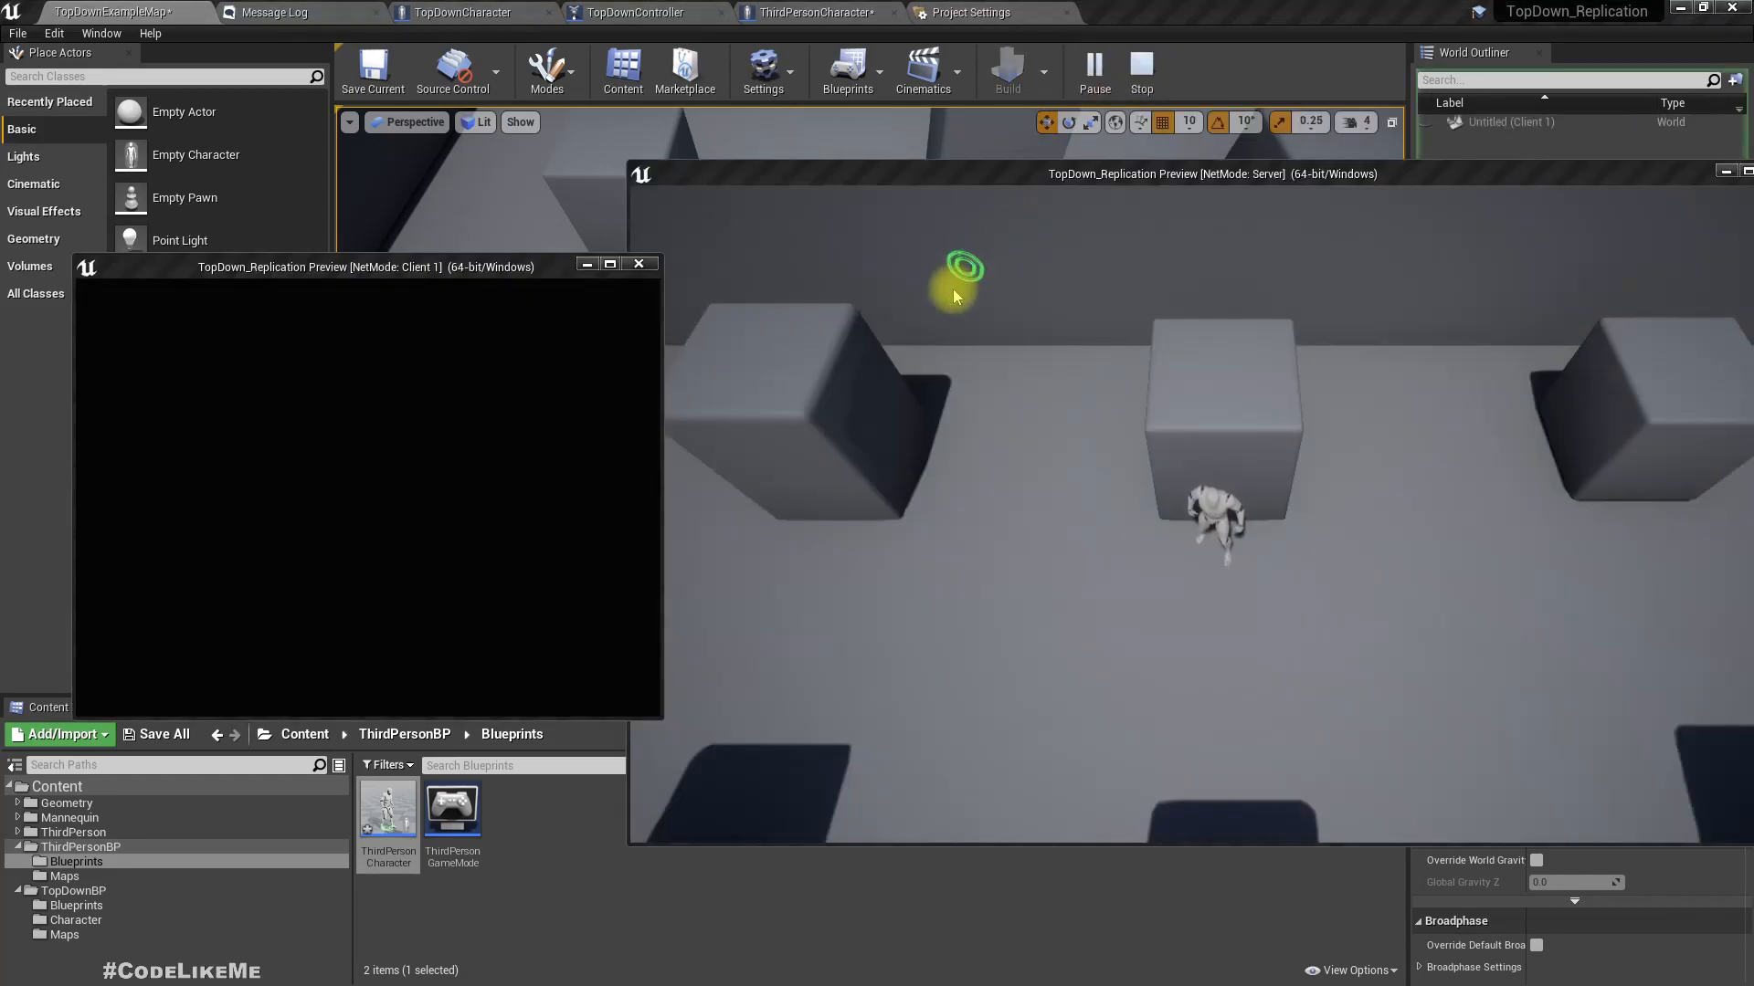
drag(375, 282, 313, 107)
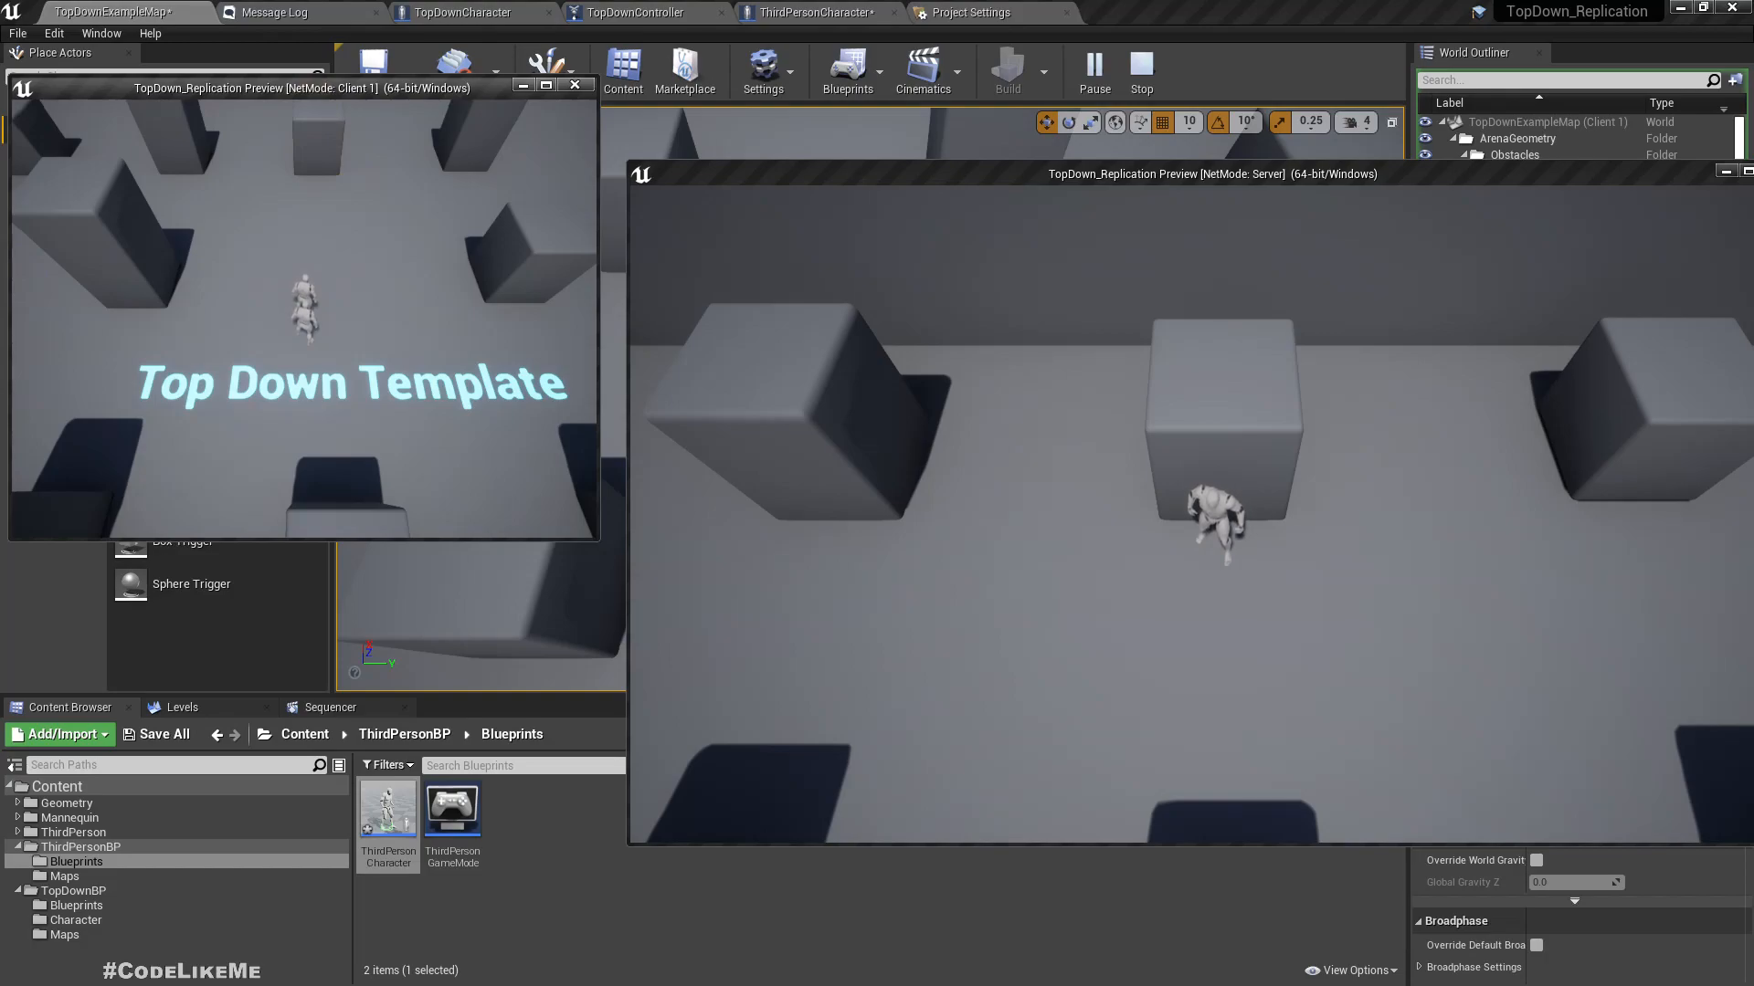
drag(657, 567, 296, 556)
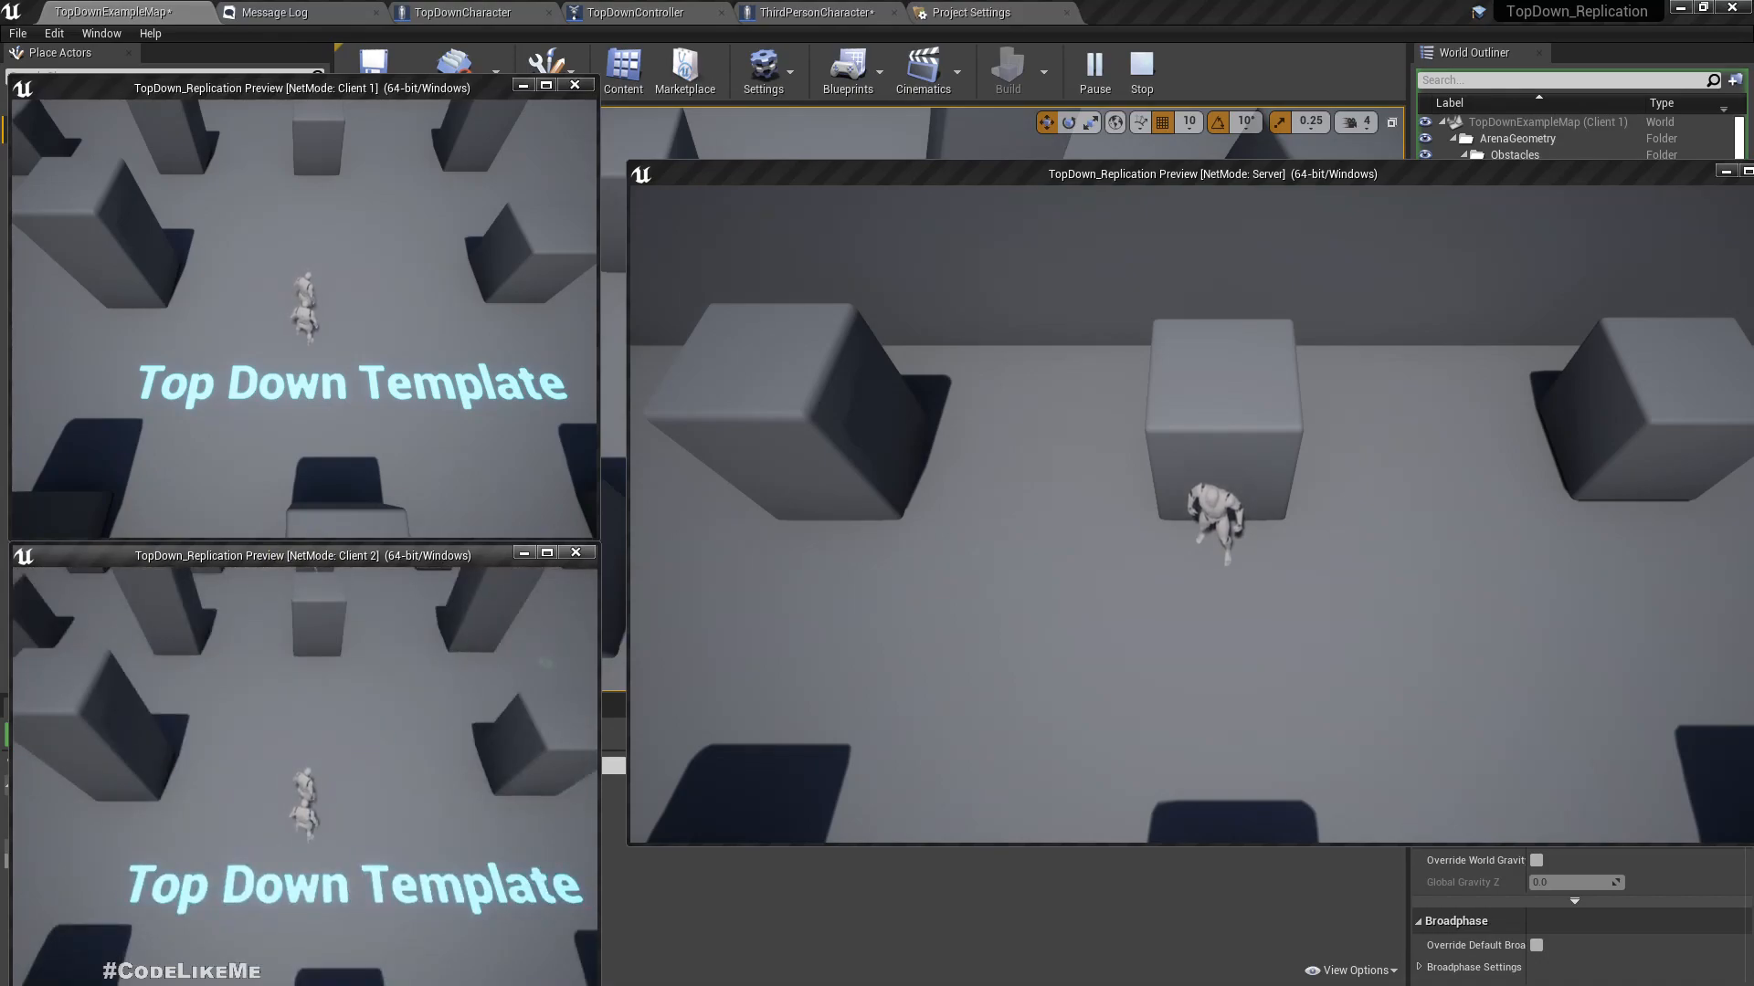
- Move the character around in the Client 2 preview to test its replication in the other two previews
click(388, 852)
click(309, 697)
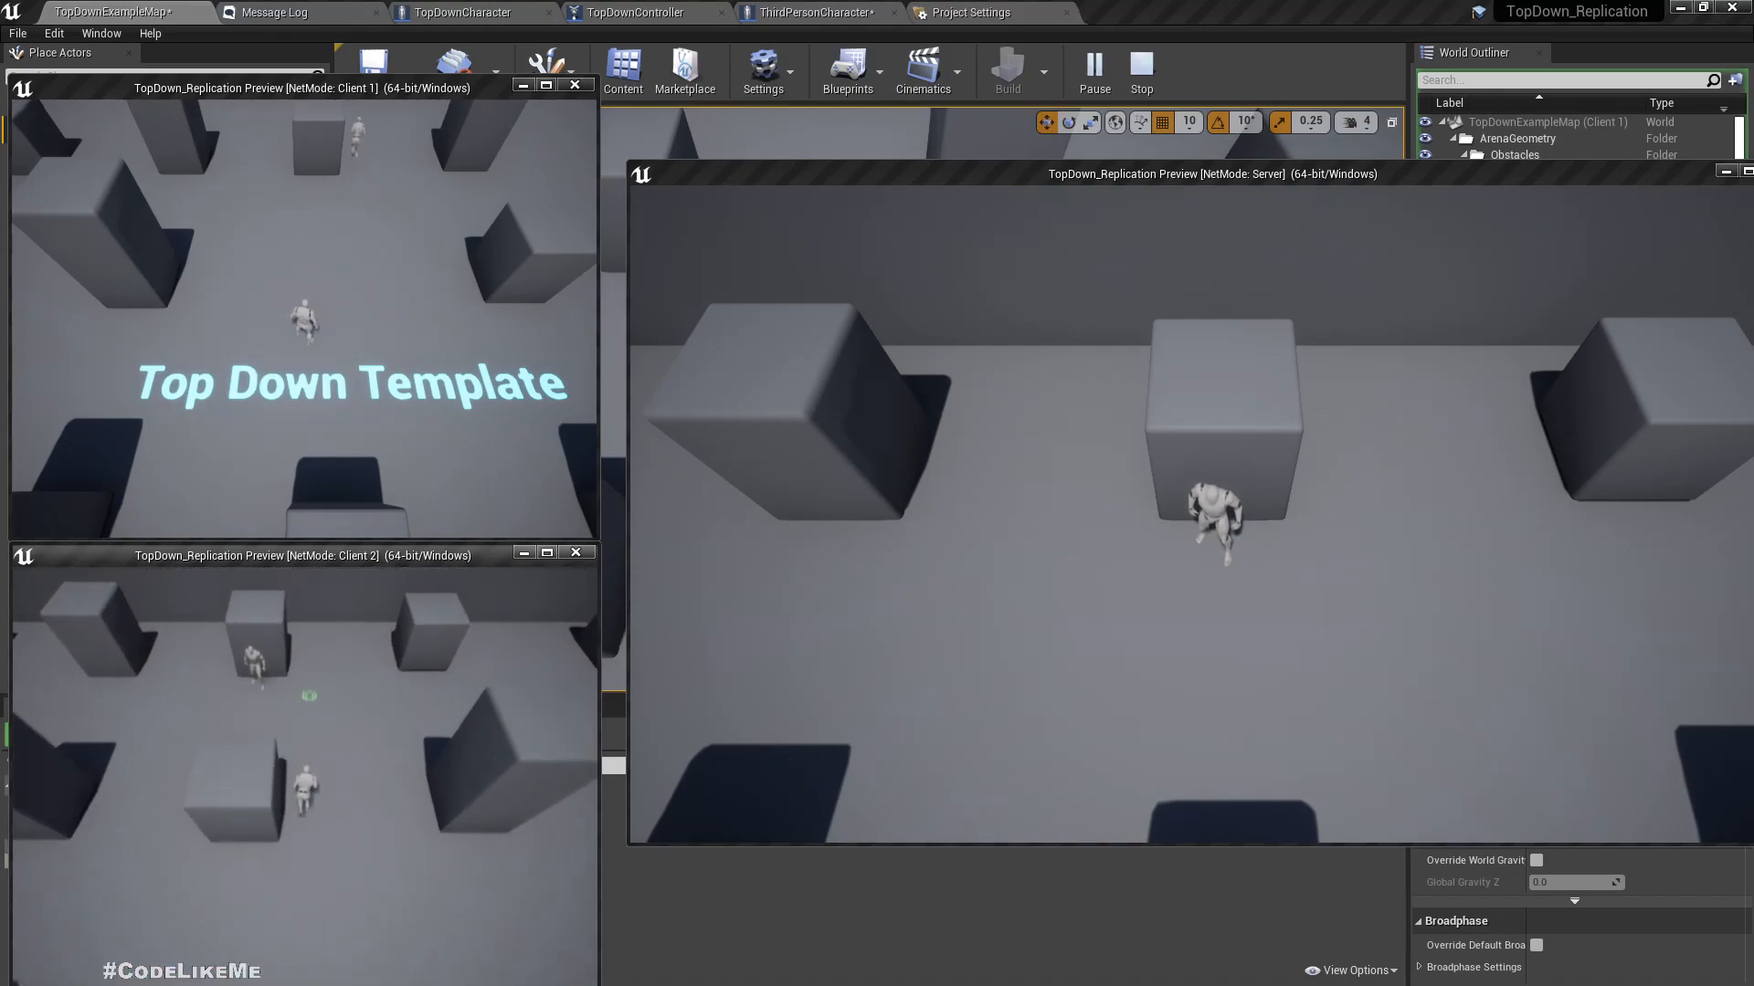
click(139, 881)
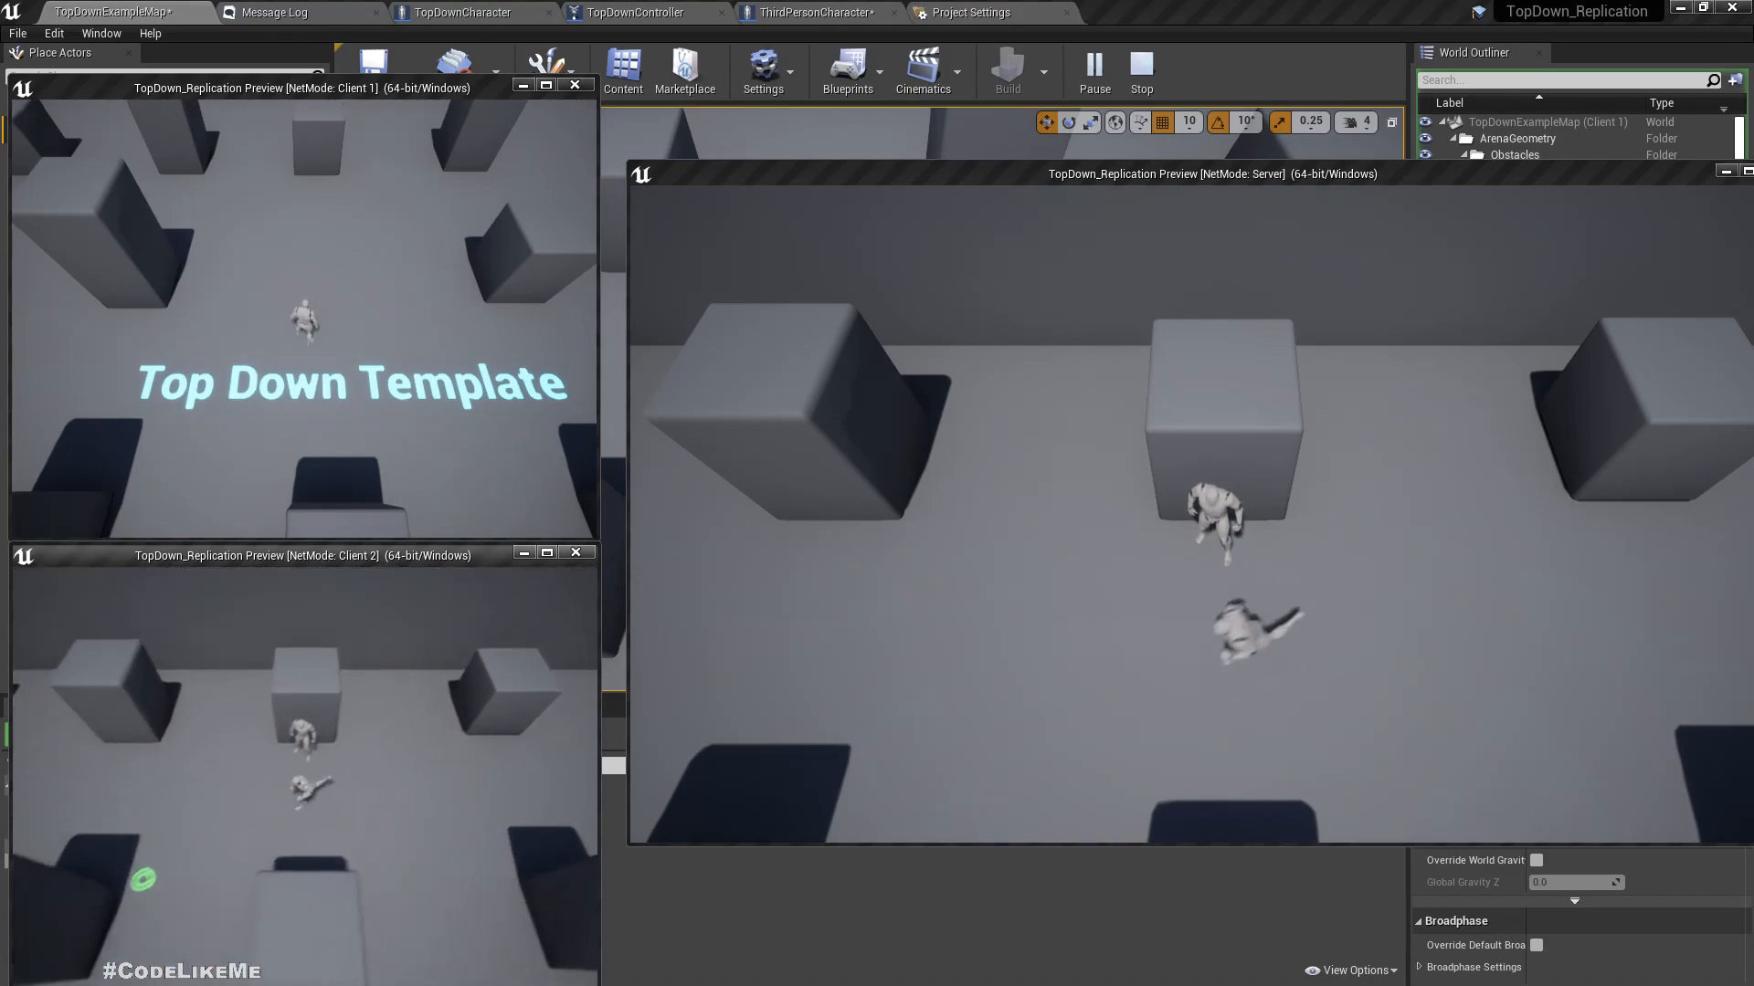
click(255, 935)
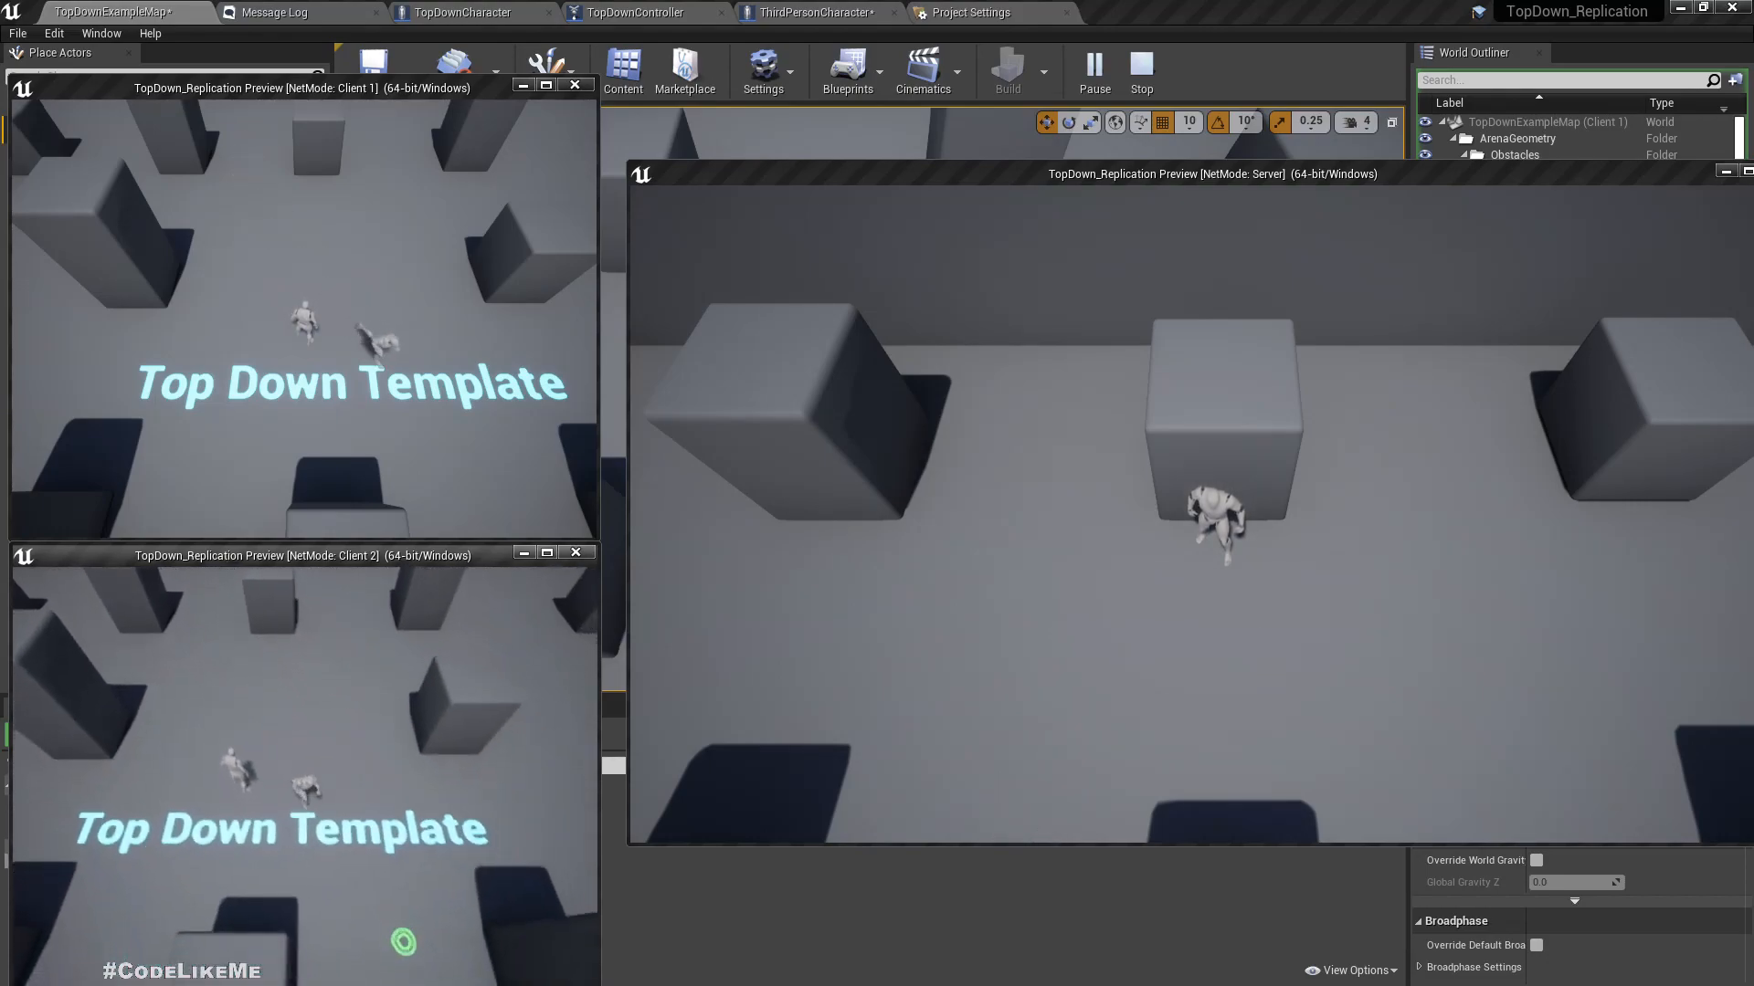
- Move the server player's character in several directions to test its replication on both clients, and end the session
click(1247, 649)
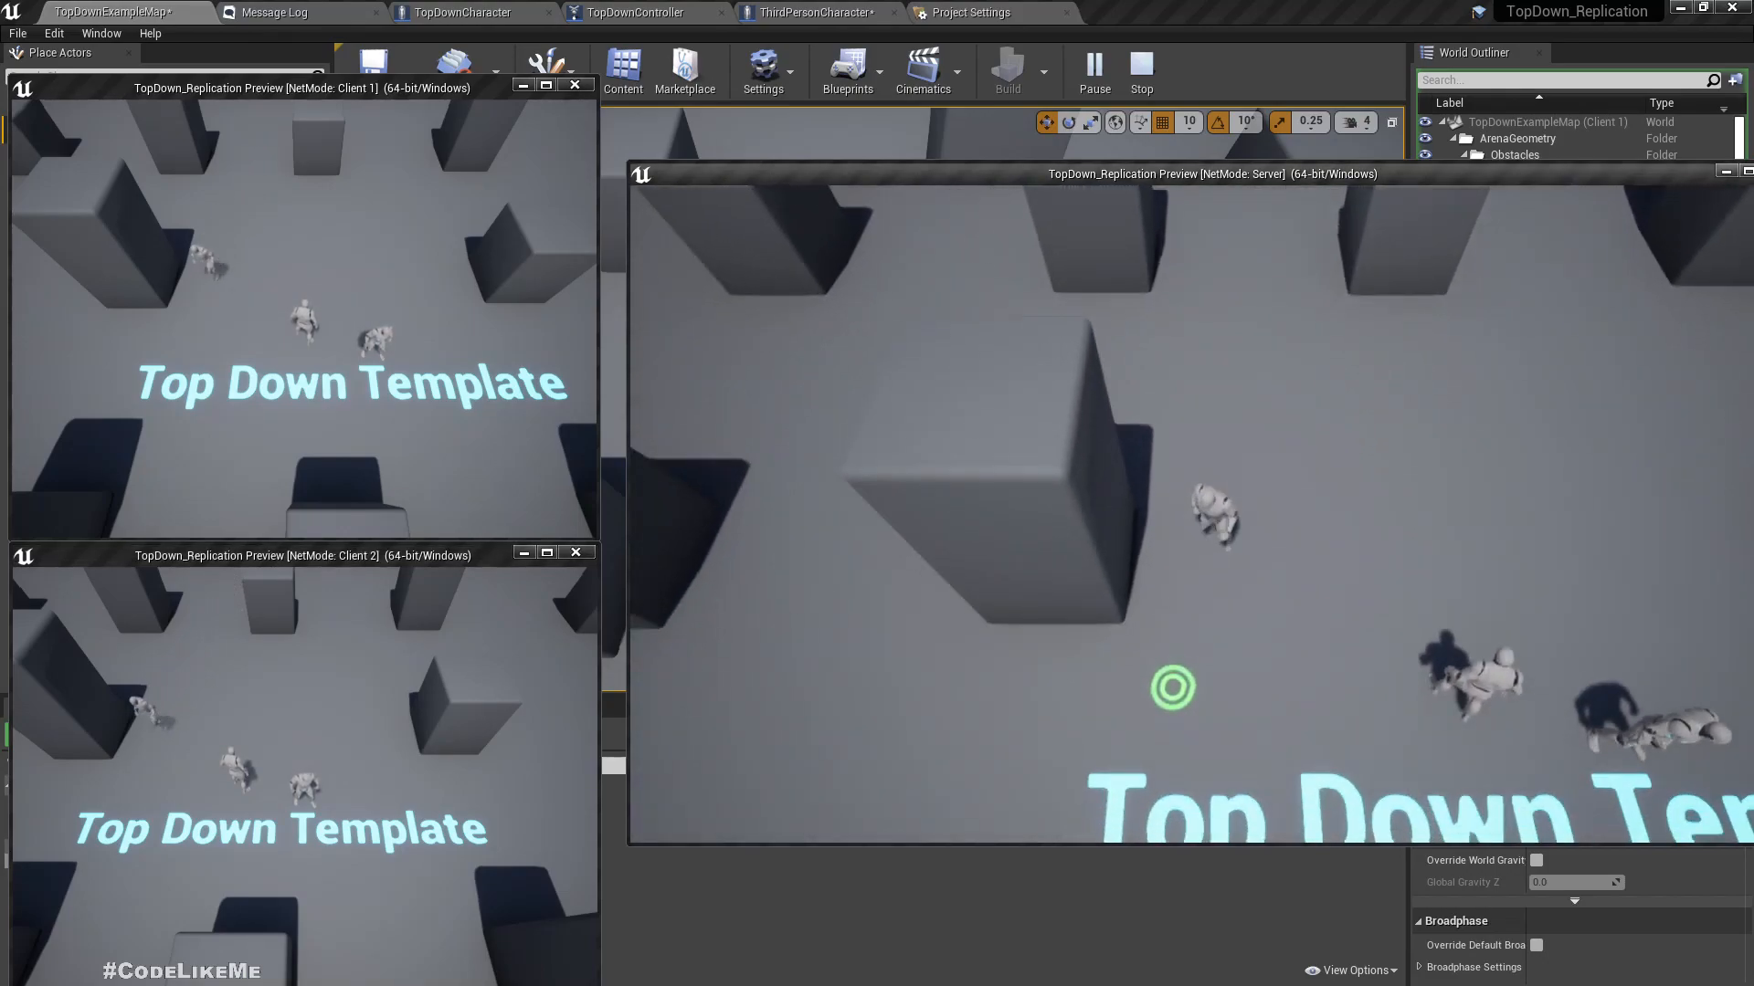
click(1031, 705)
click(862, 434)
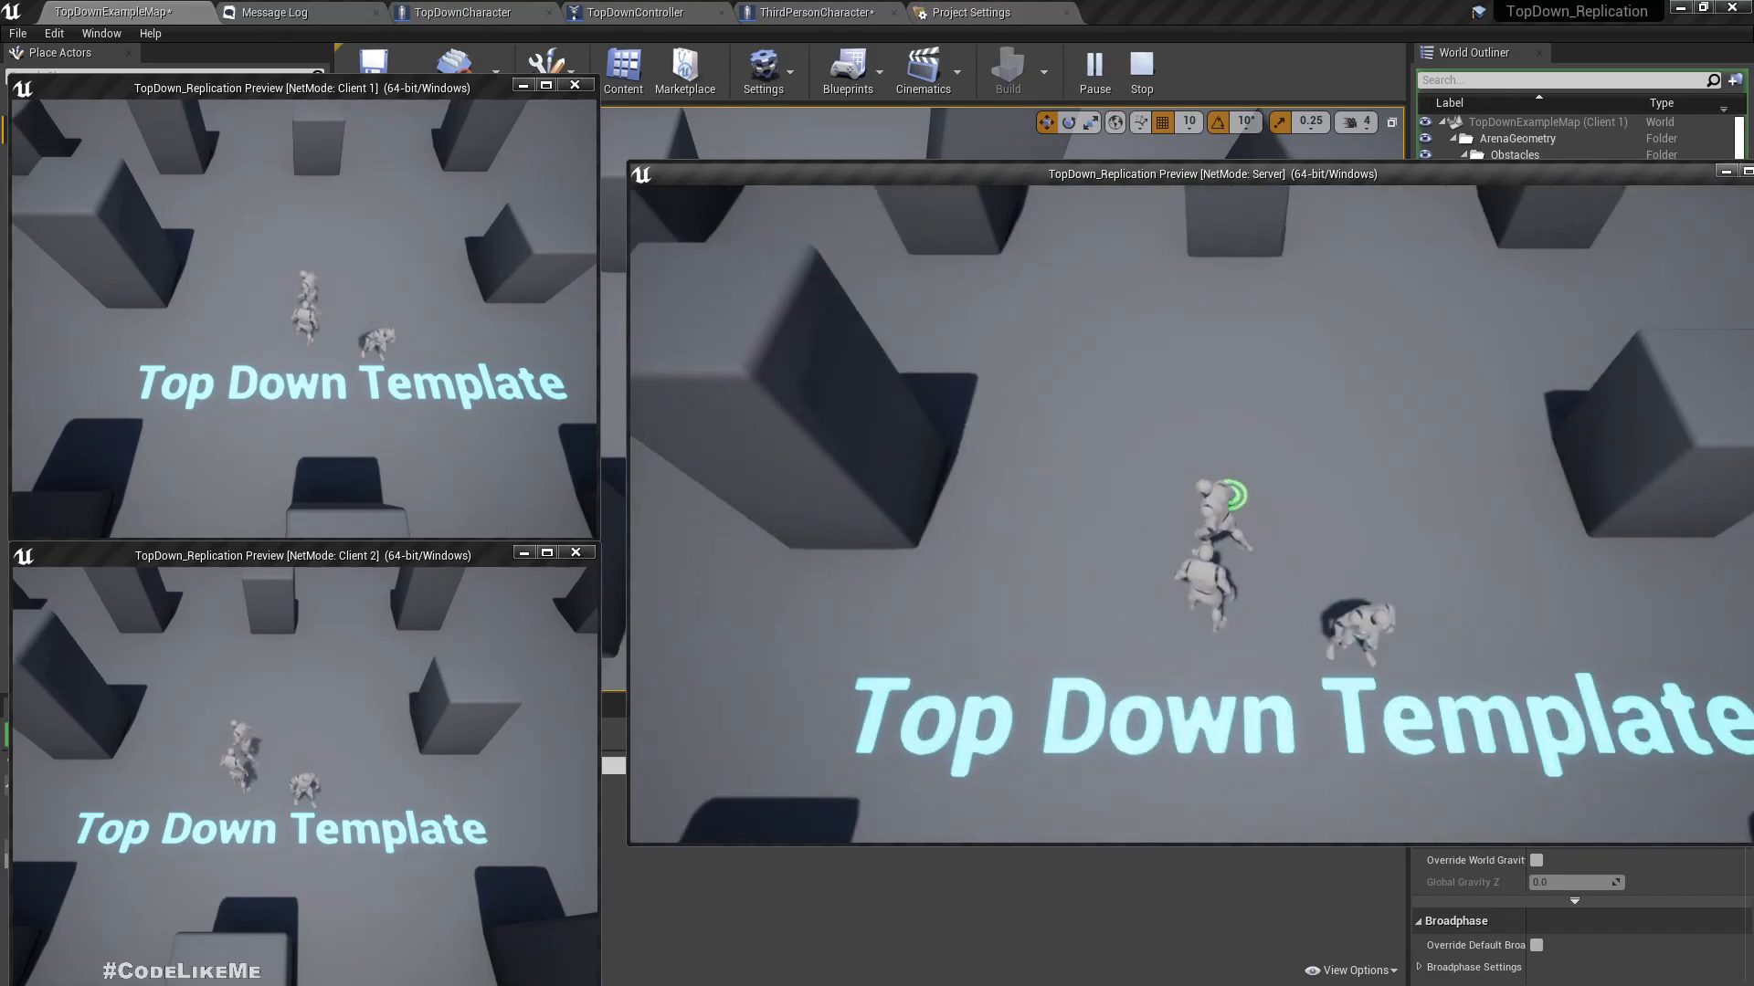
click(1089, 656)
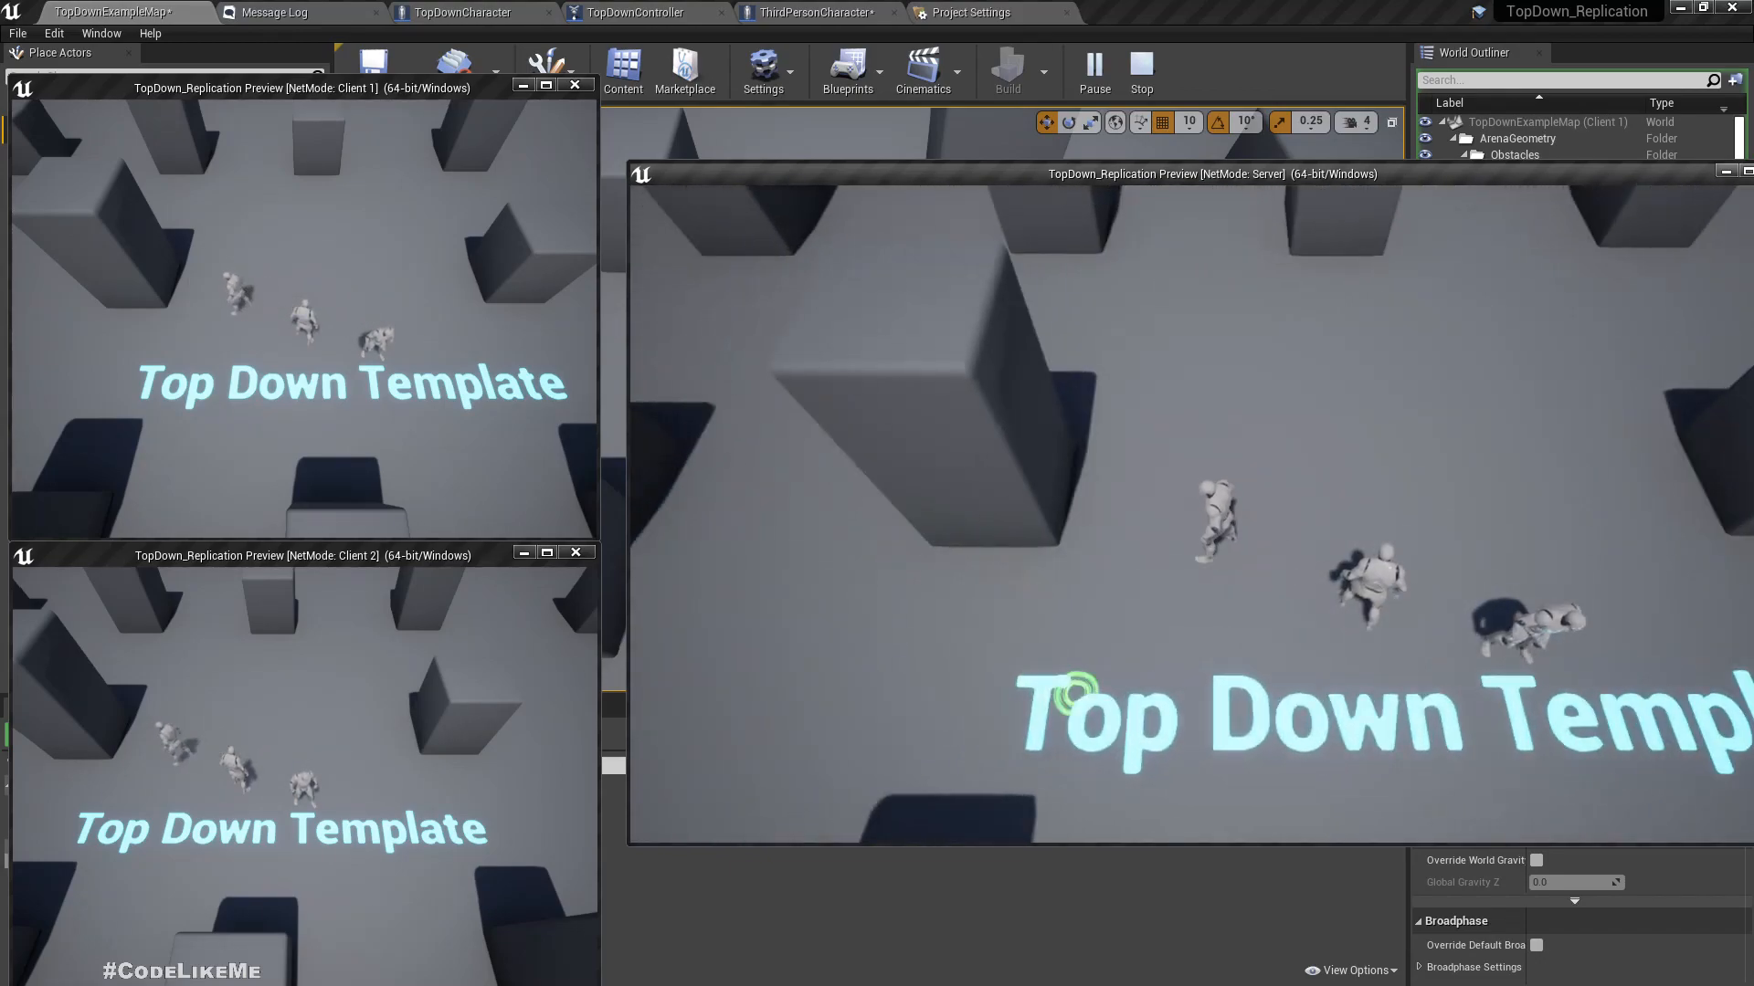
click(1283, 674)
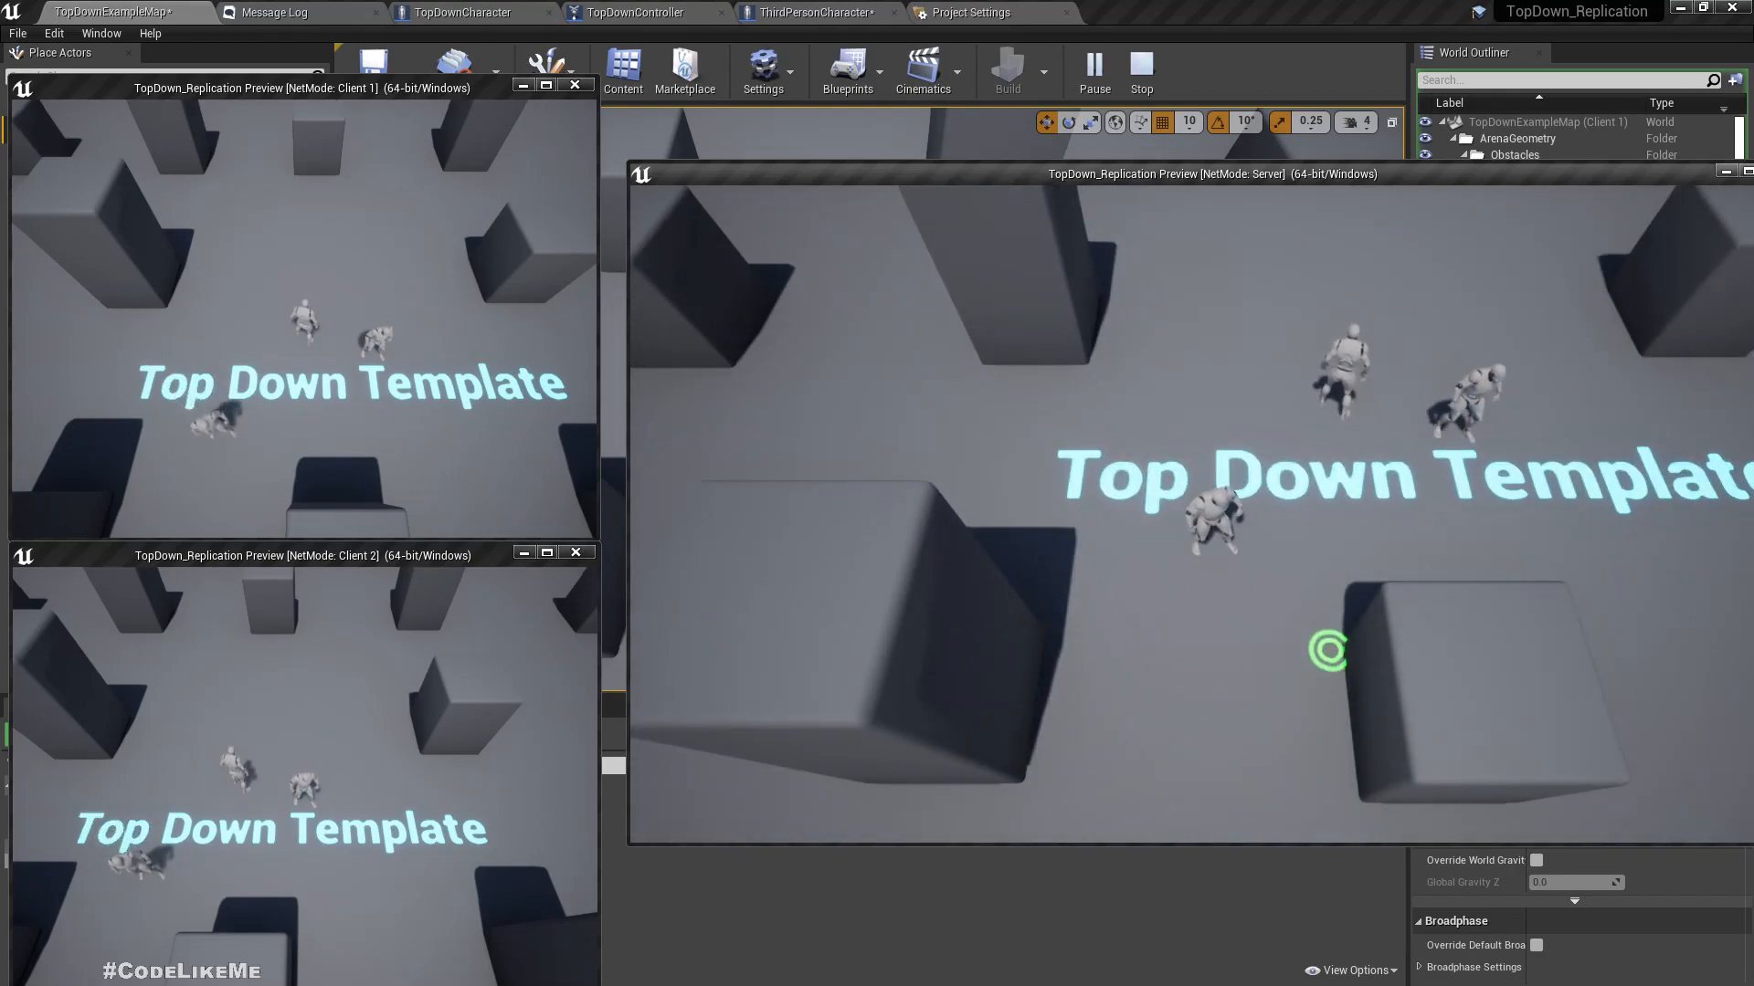
click(1226, 400)
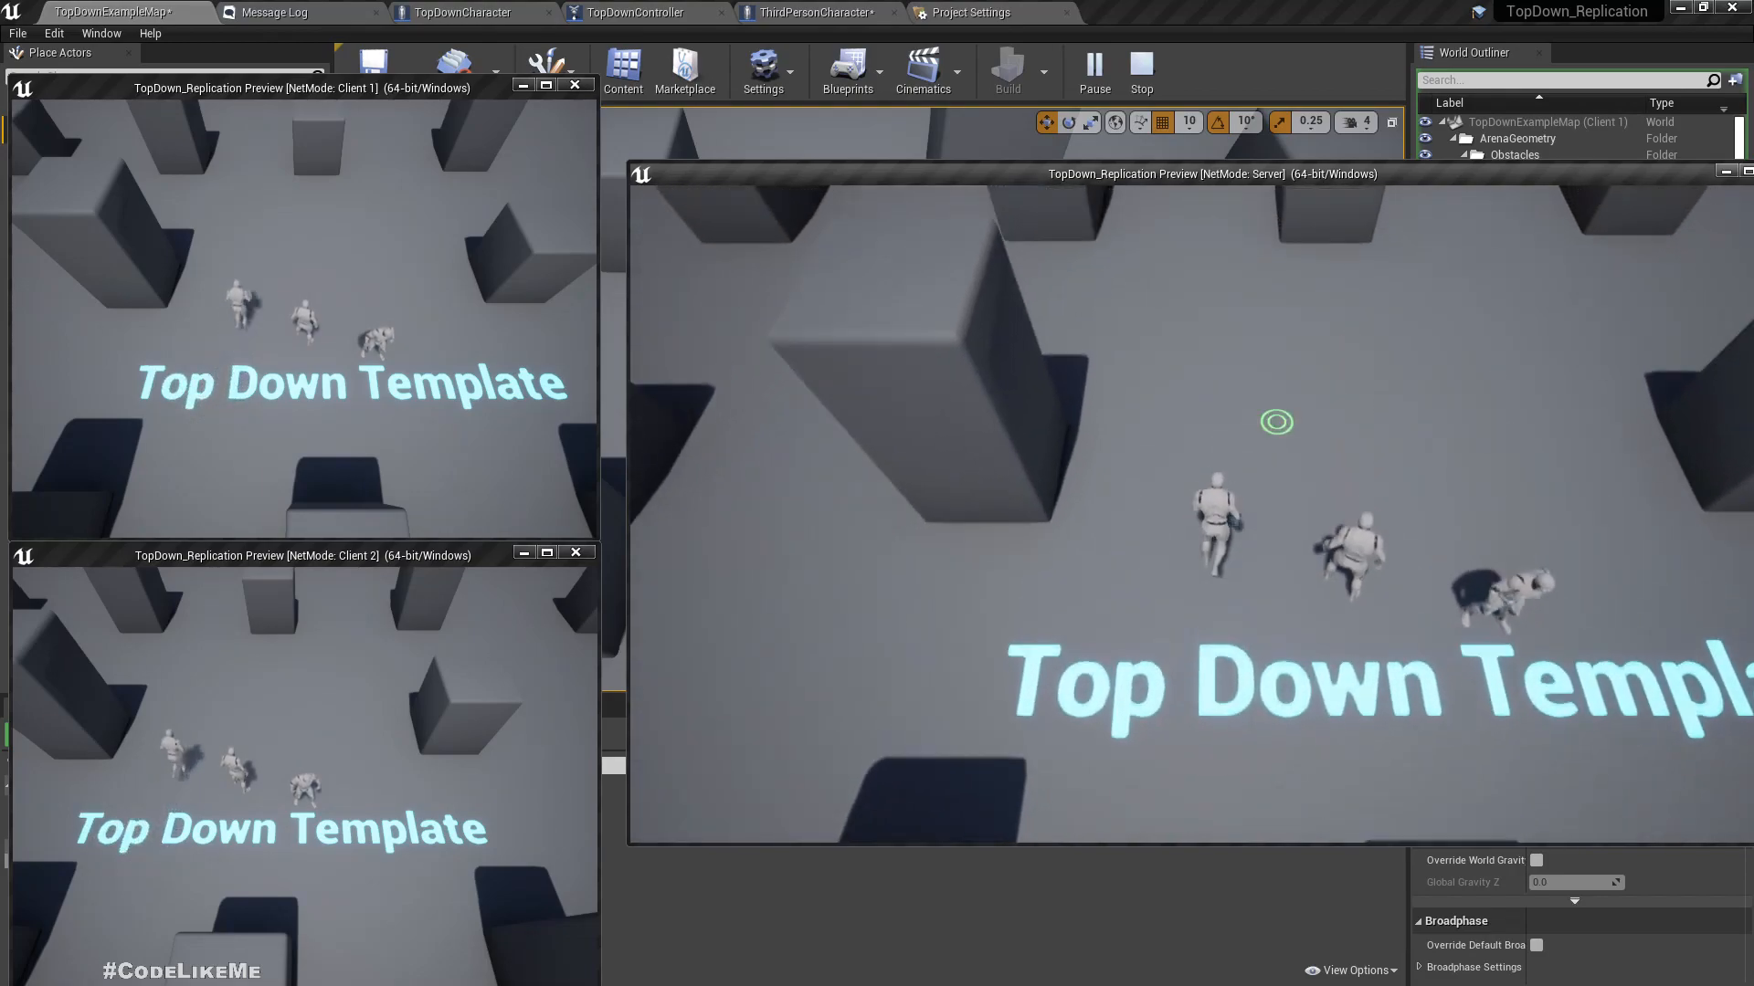
click(1497, 531)
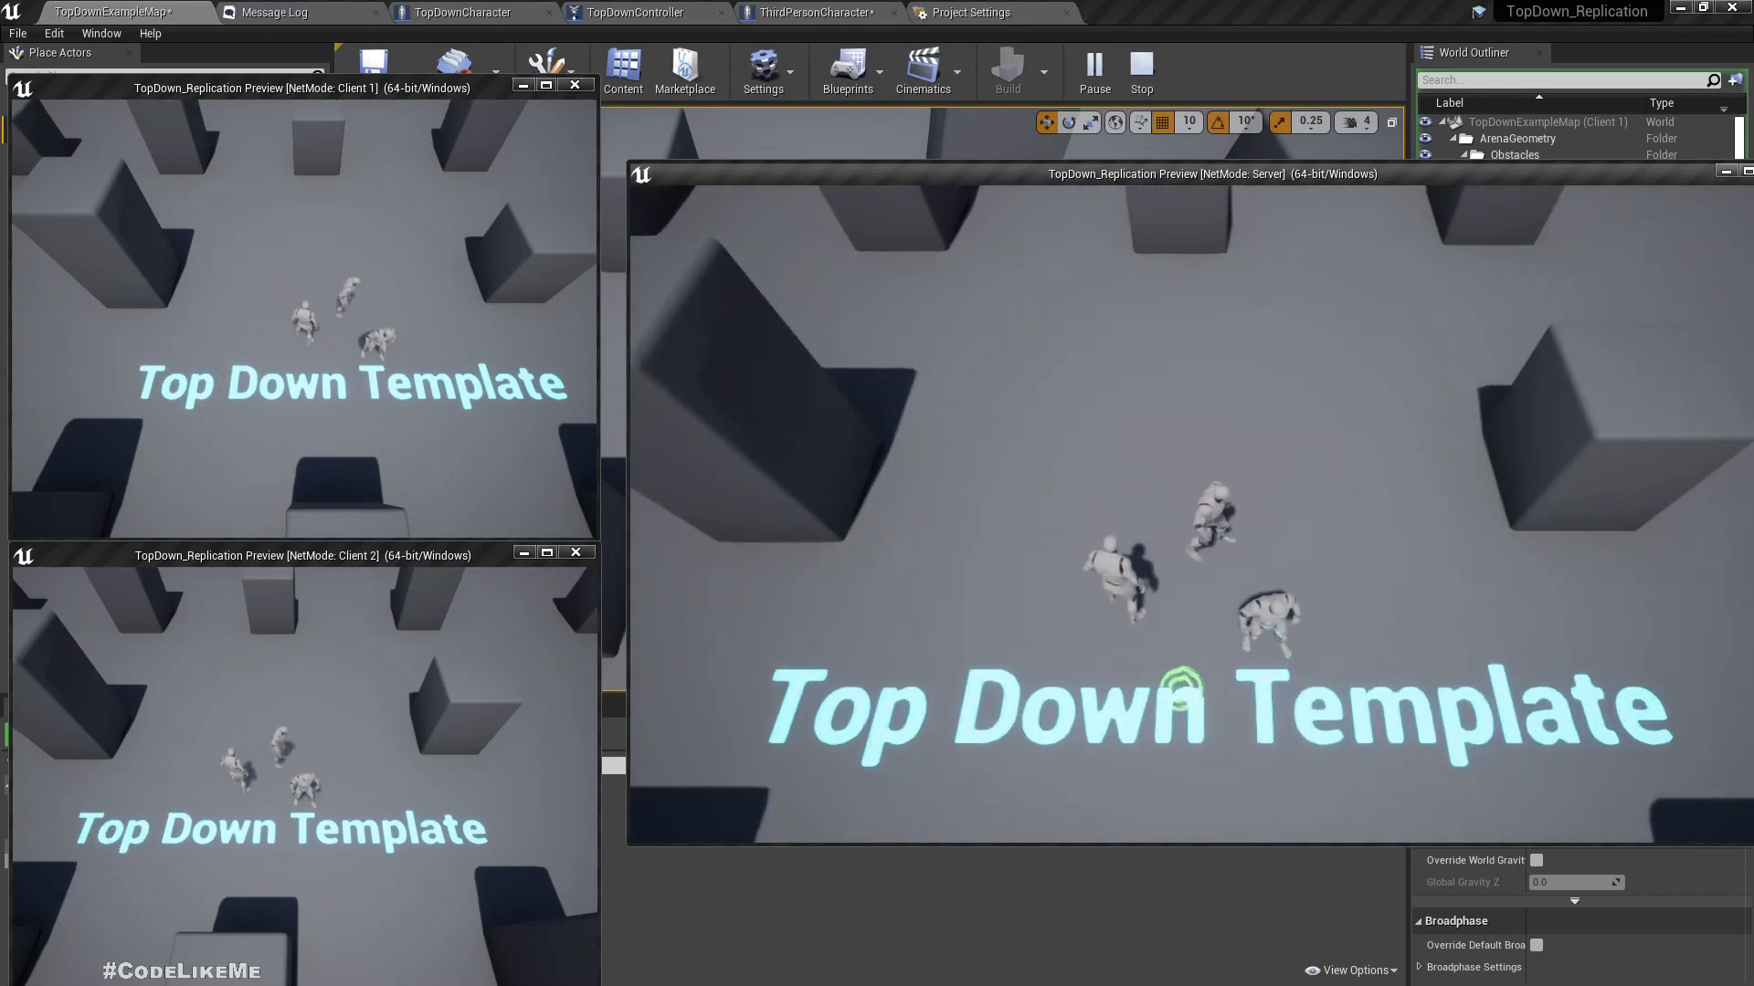
key(s)
key(a)
key(Escape)
- Disable Do Collision Test on ThirdPersonCharacter's CameraBoom and compile the blueprint
click(777, 11)
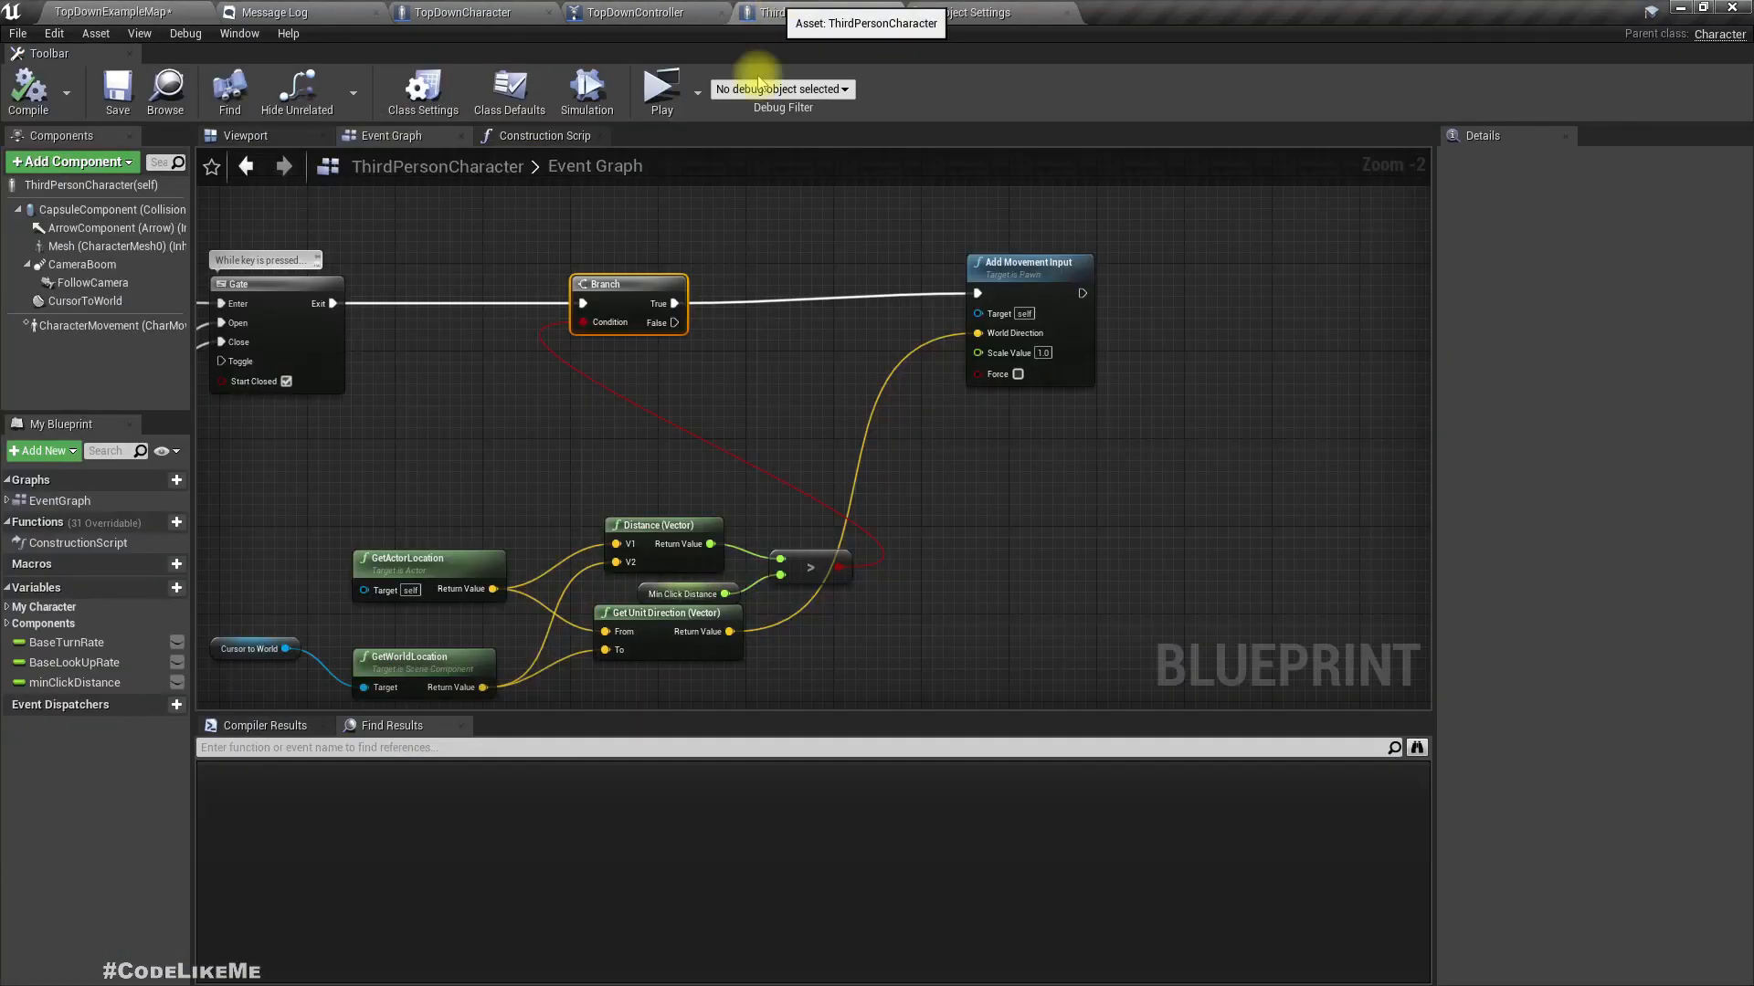
click(78, 265)
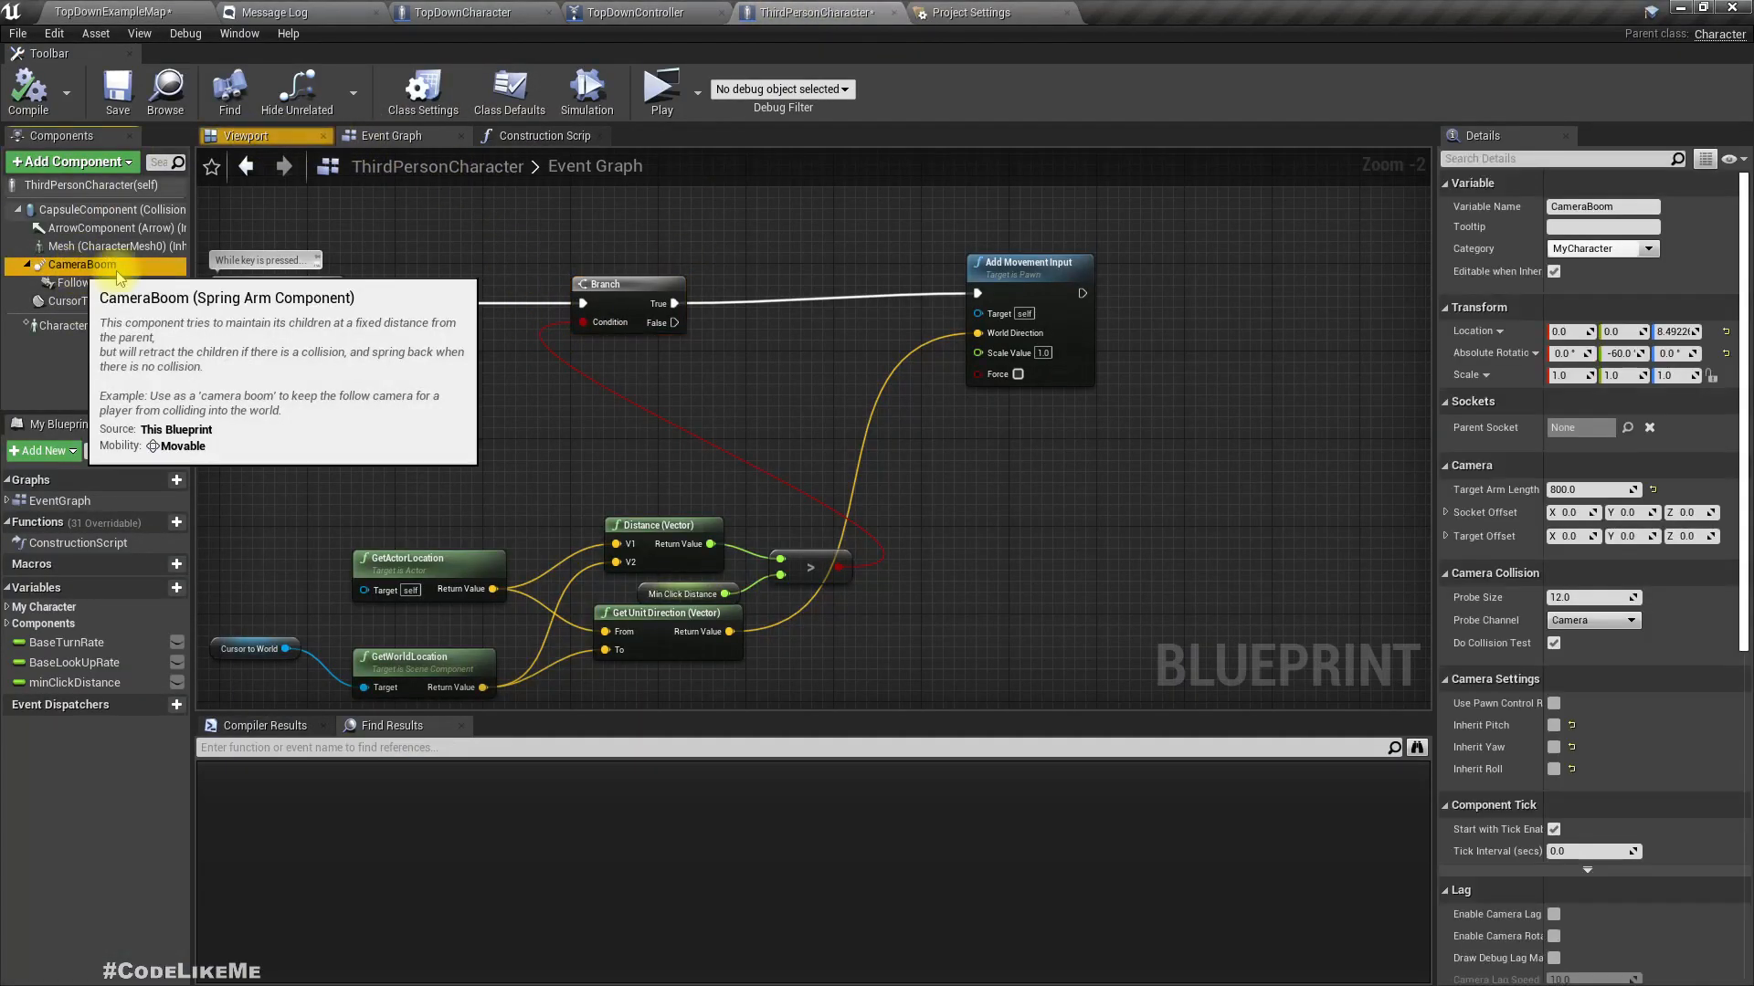
click(1553, 643)
click(31, 91)
- Relaunch the game from TopDownExampleMap, move the server player's character, and place the Client 2 preview below Client 1
click(111, 12)
click(1096, 68)
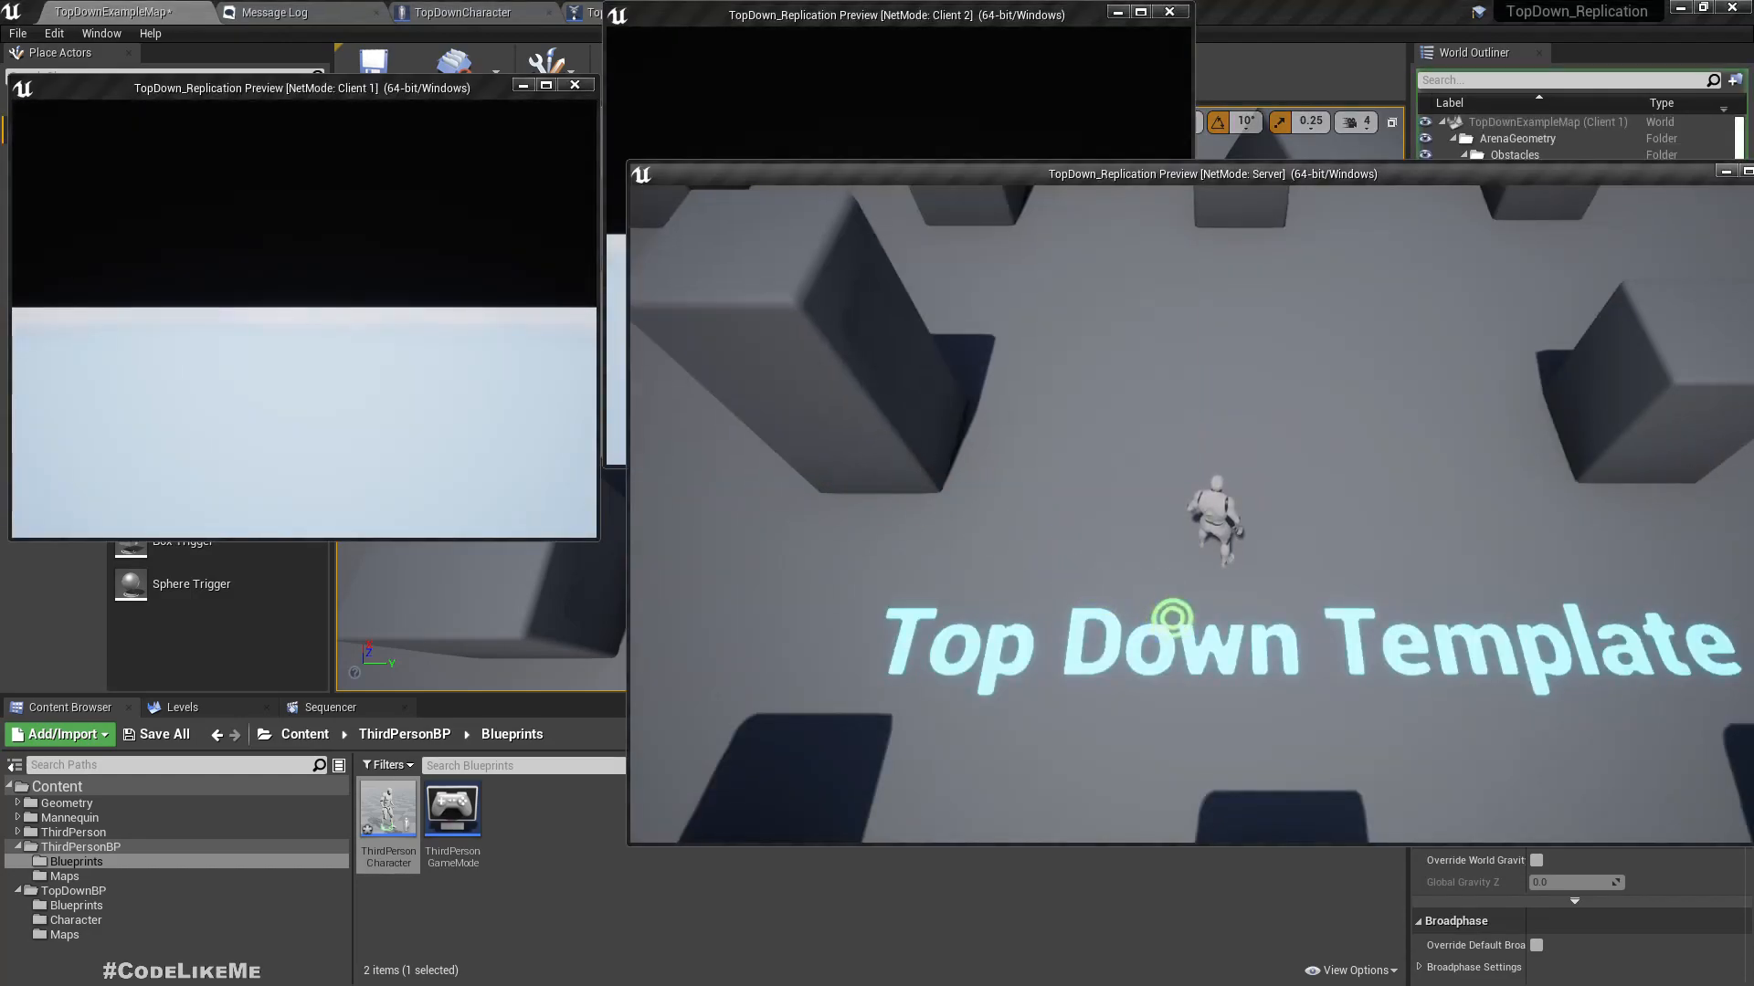
click(1173, 617)
click(1173, 616)
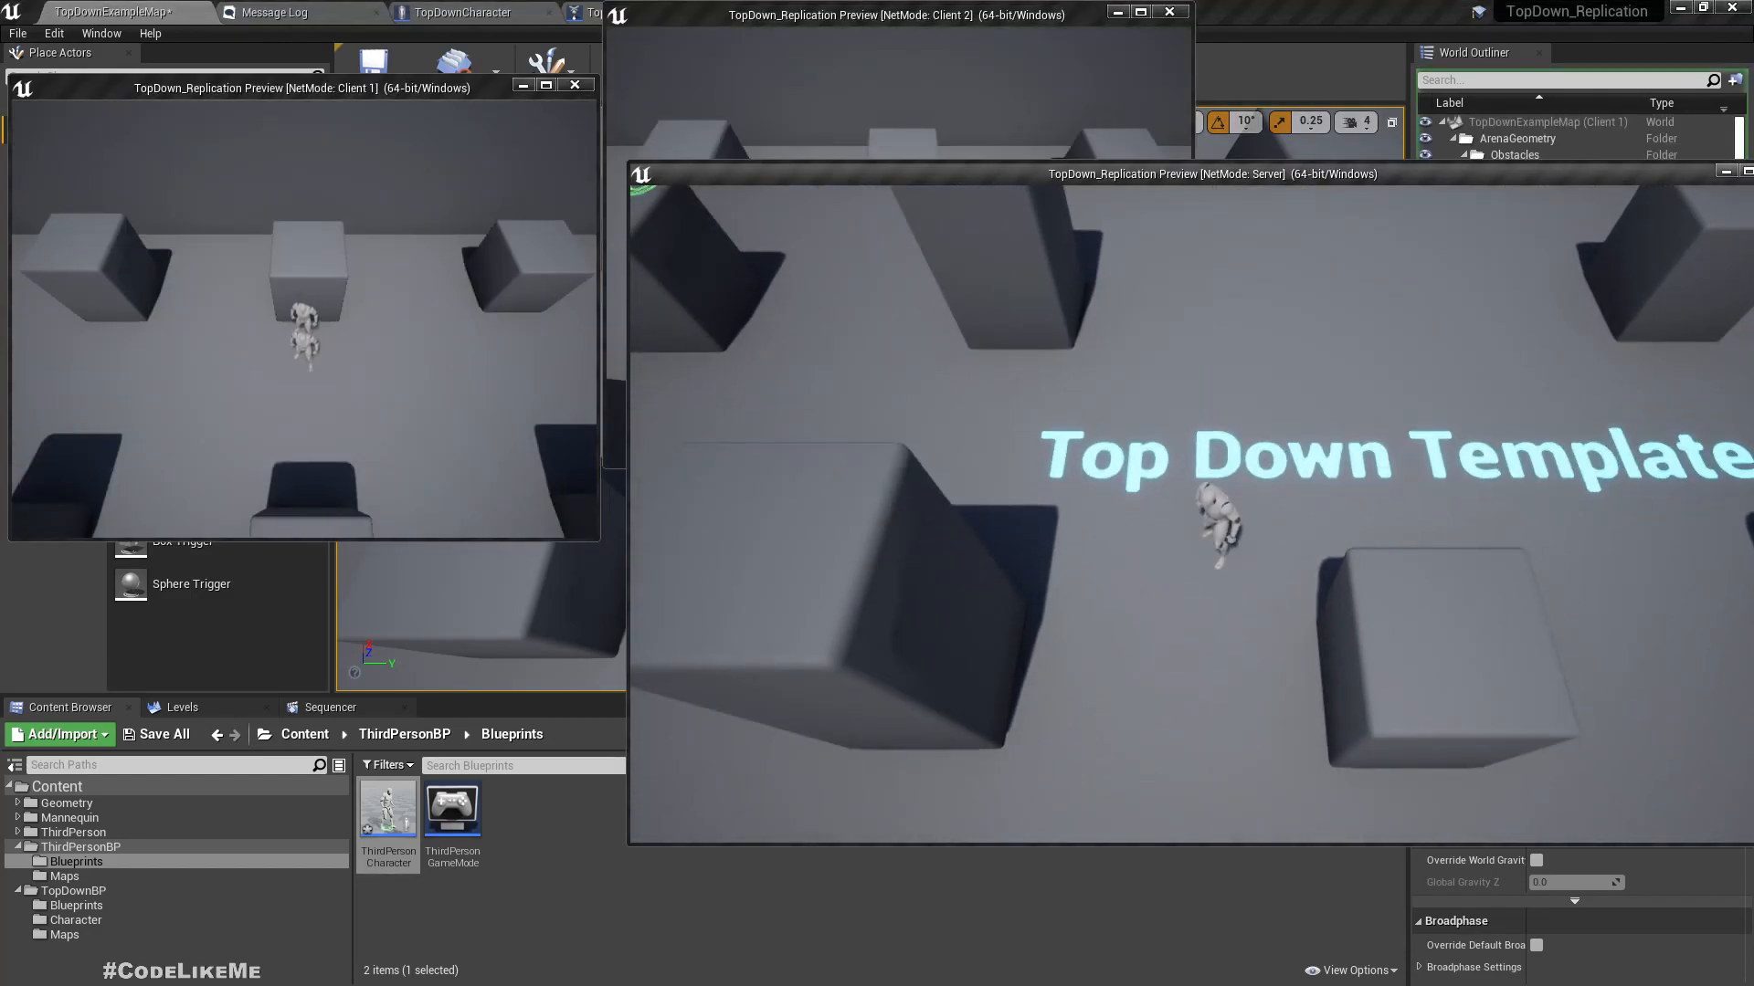
drag(875, 18, 339, 539)
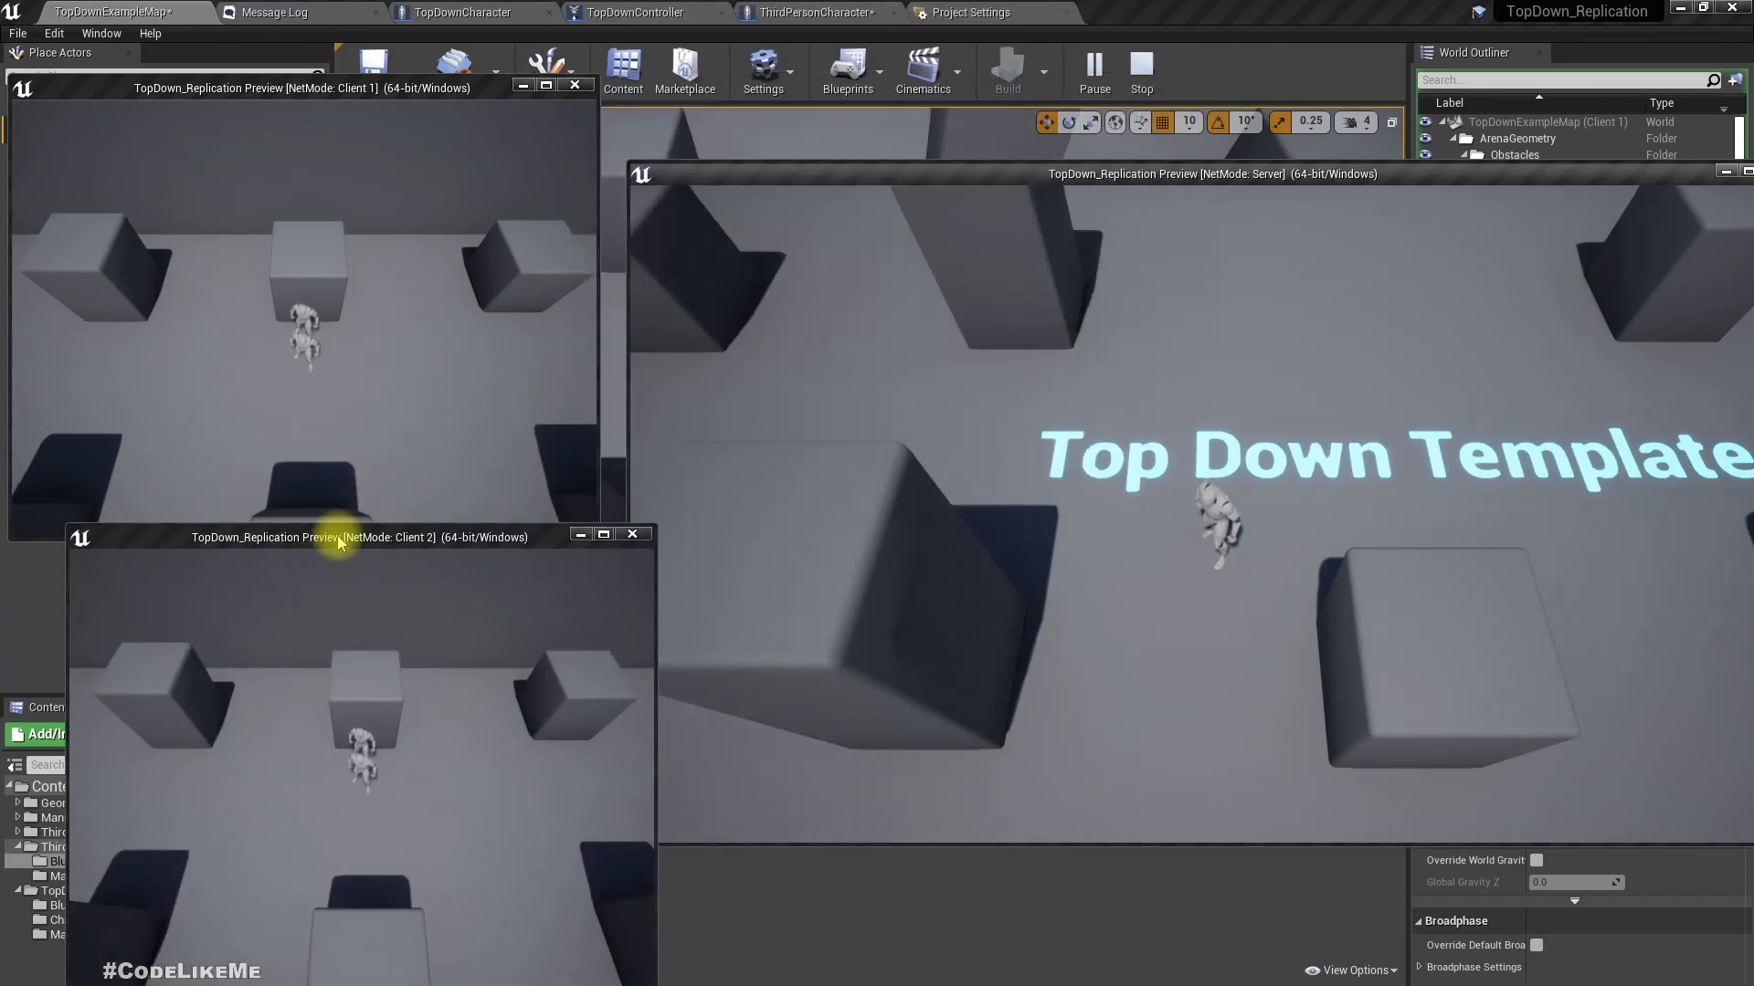
- Move the Client 2 character around the level's blocks to test its movement and the camera without collision
click(457, 859)
click(617, 714)
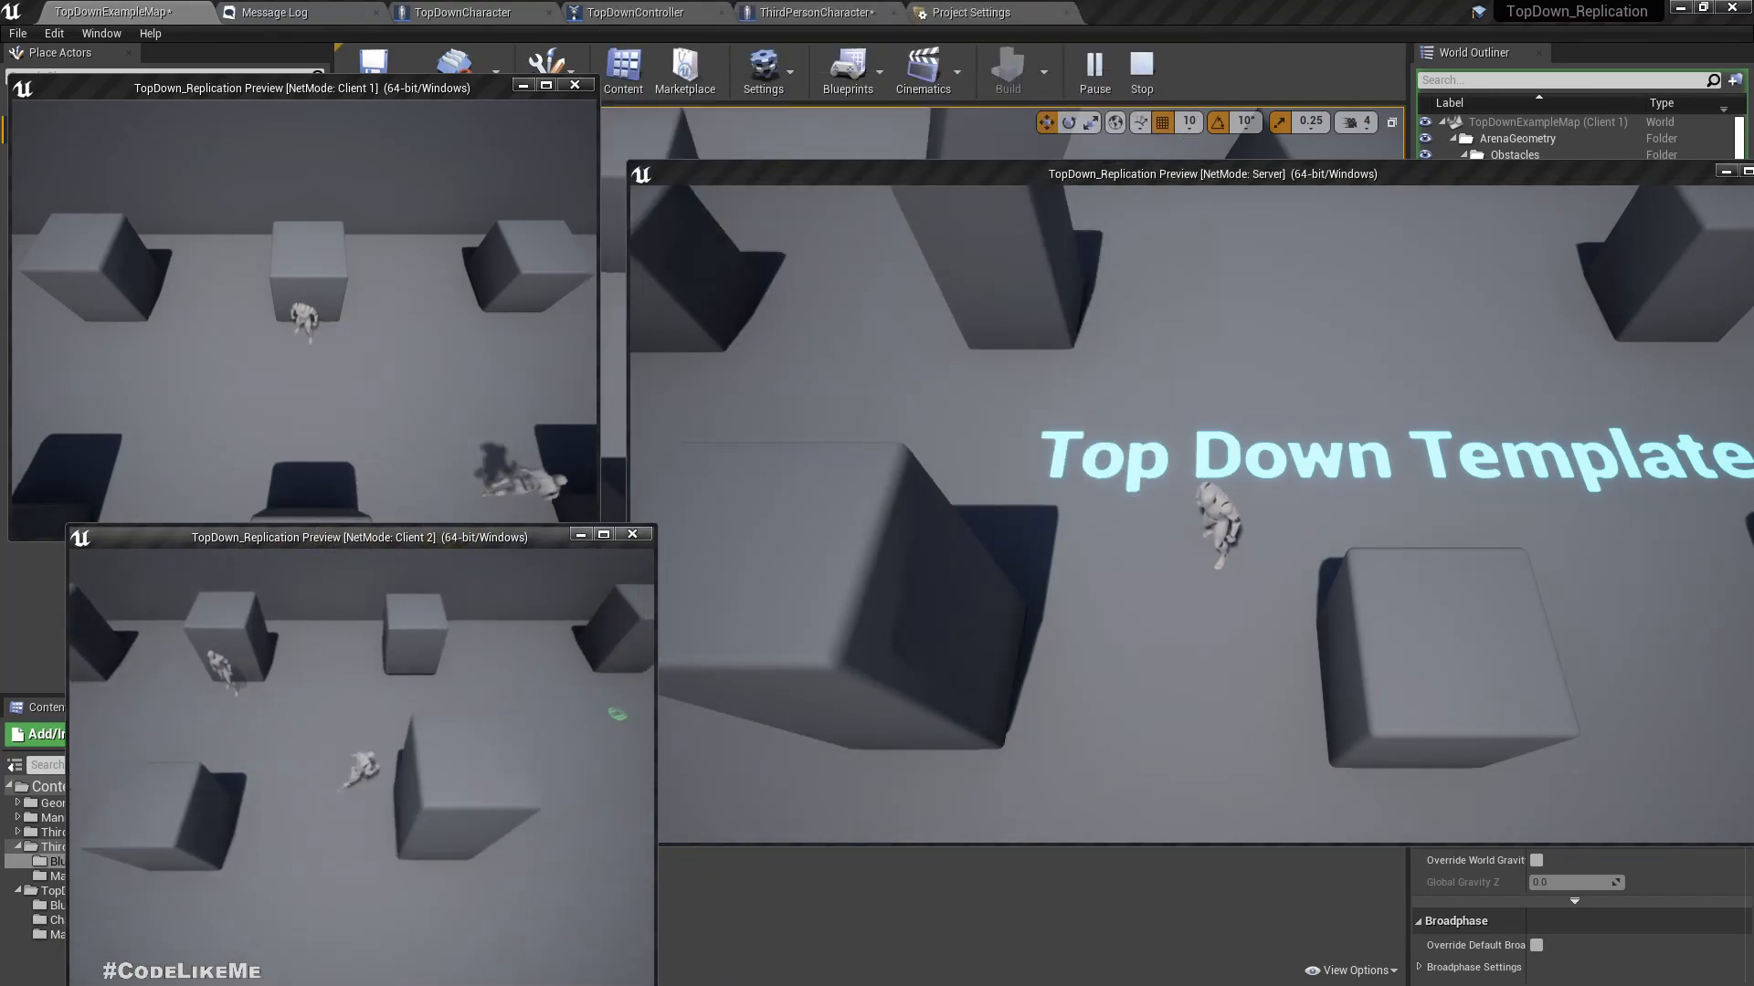
click(464, 820)
click(346, 856)
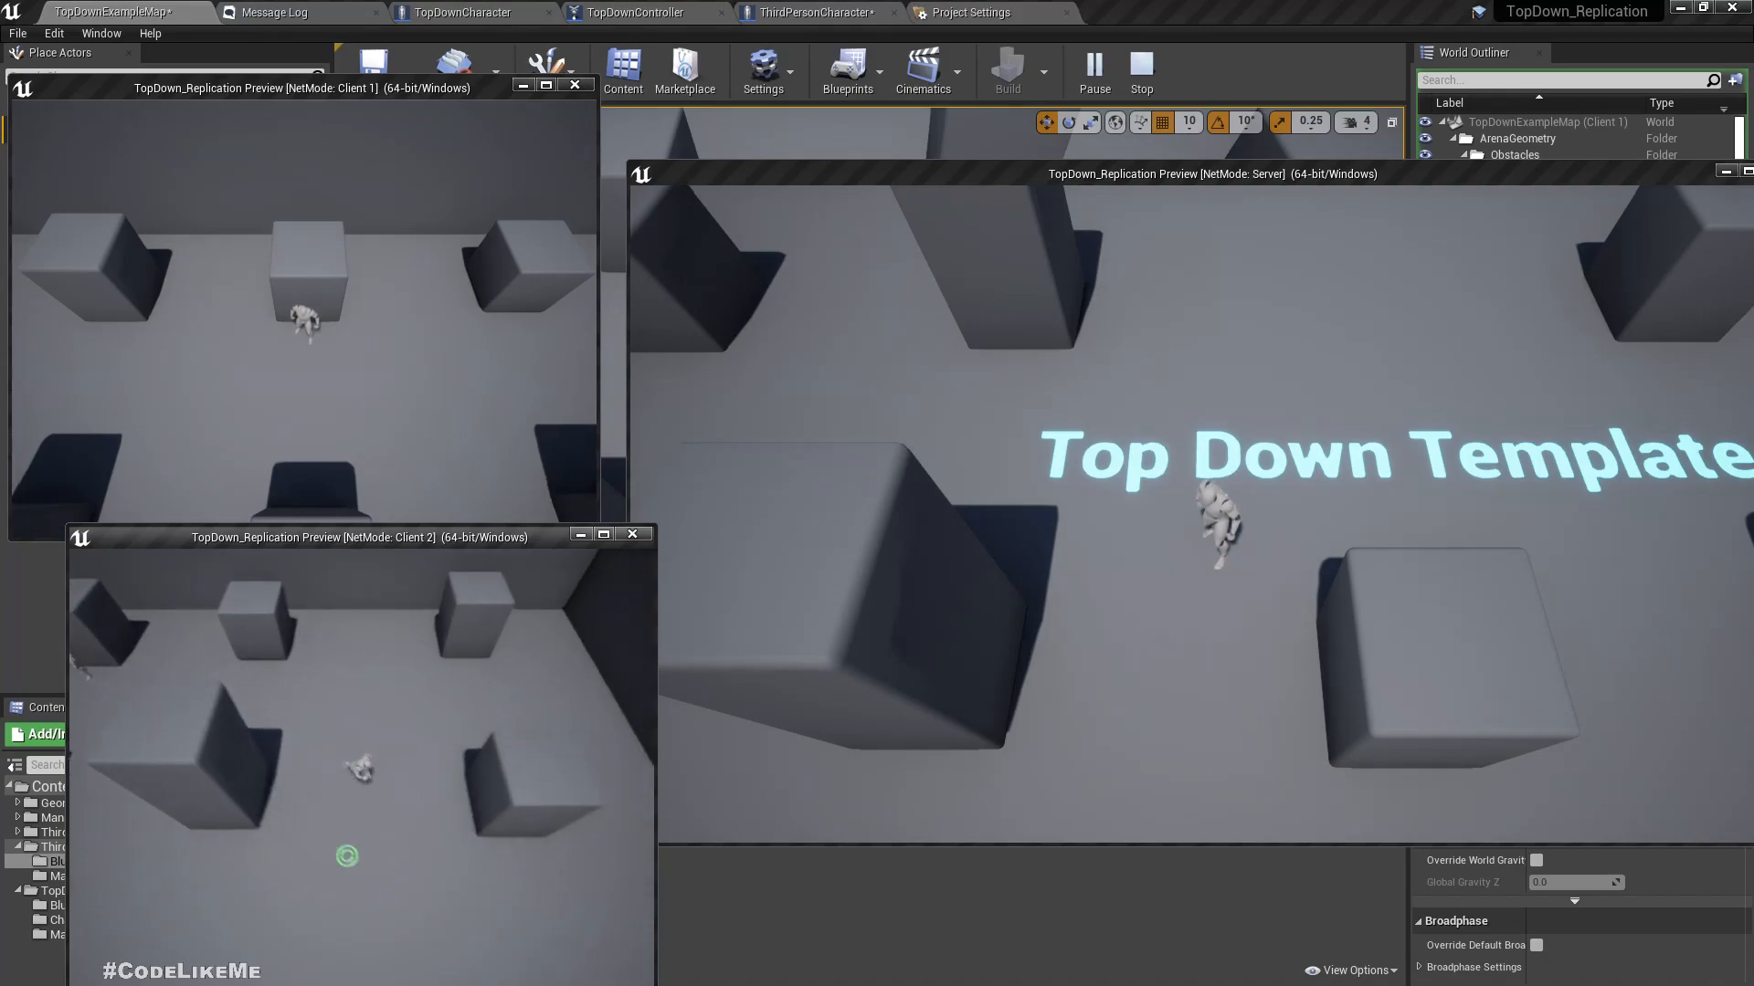
click(180, 894)
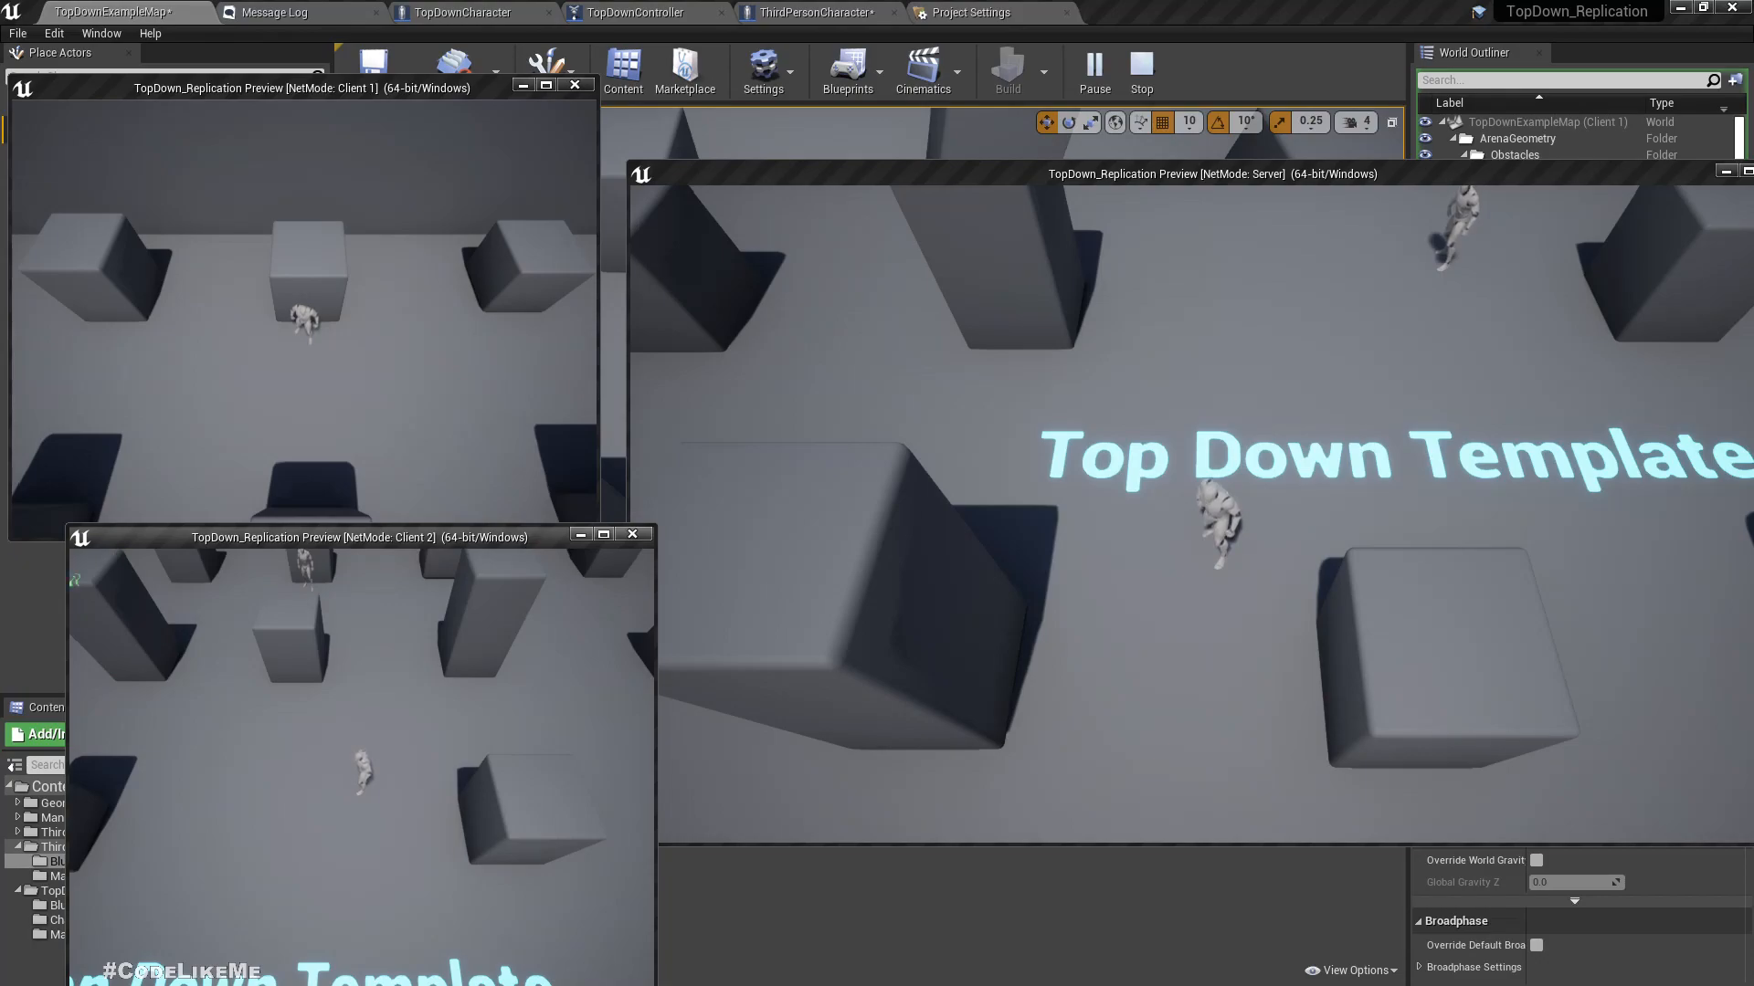
- Move the Client 1 character around to test its replication in the other previews, and end the session
click(146, 447)
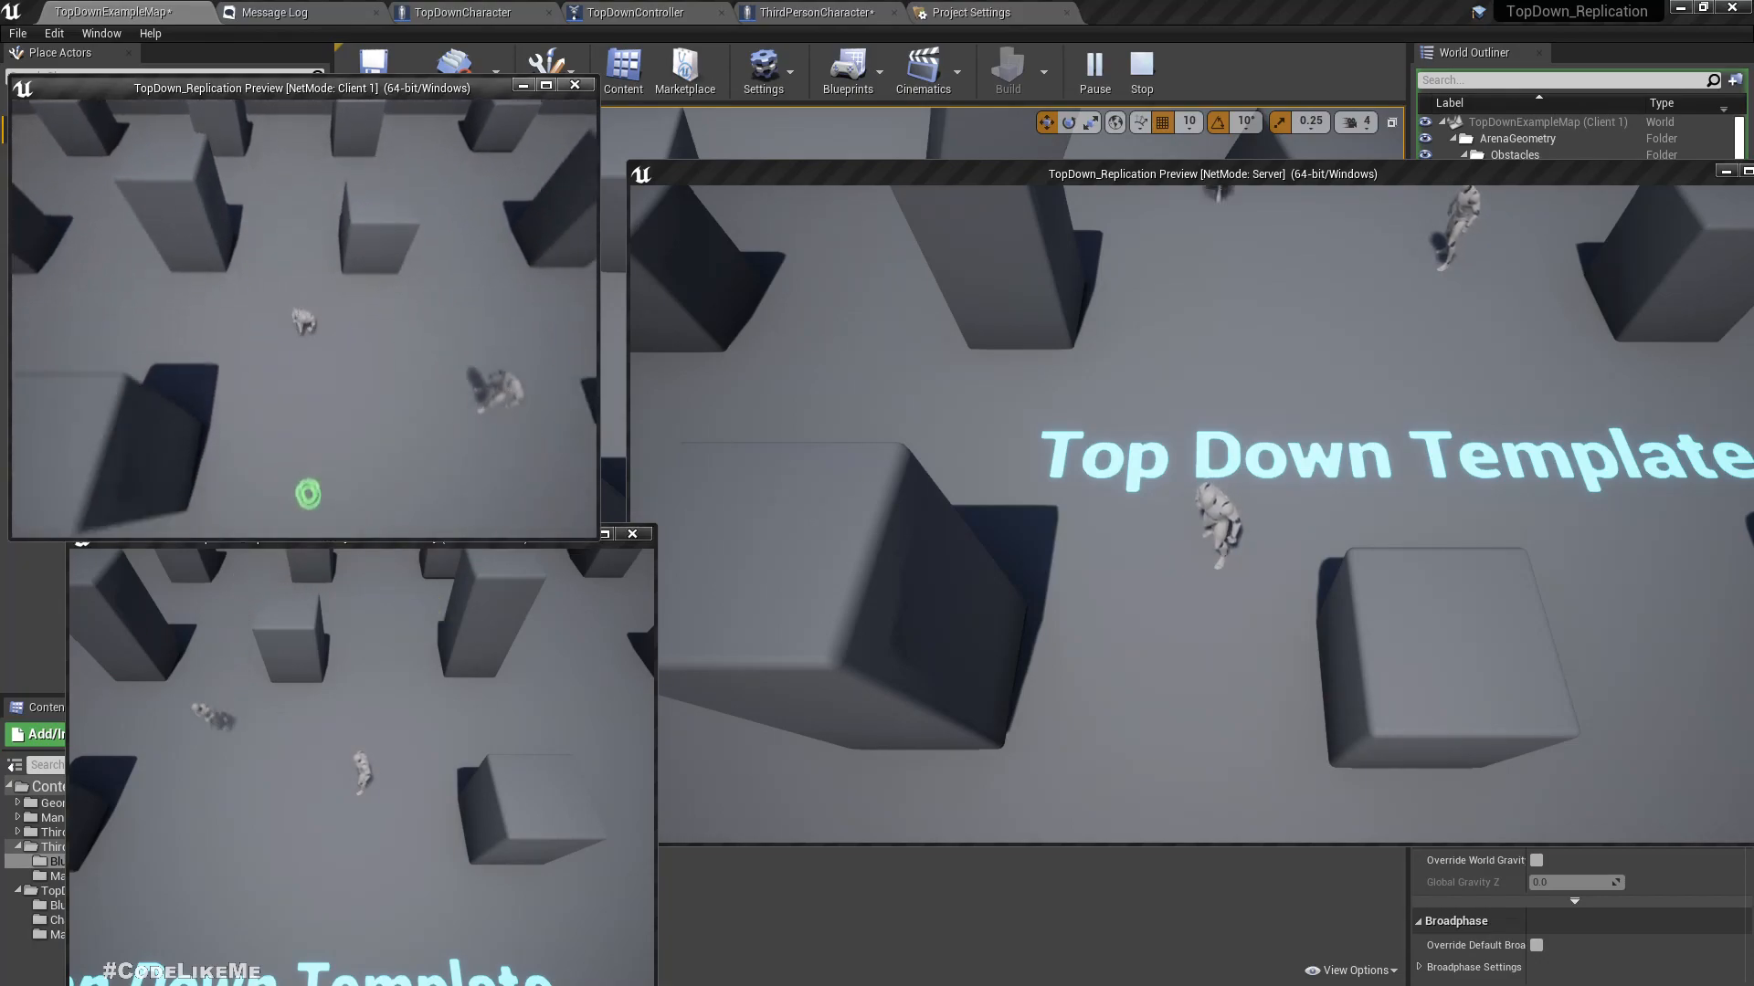
click(535, 498)
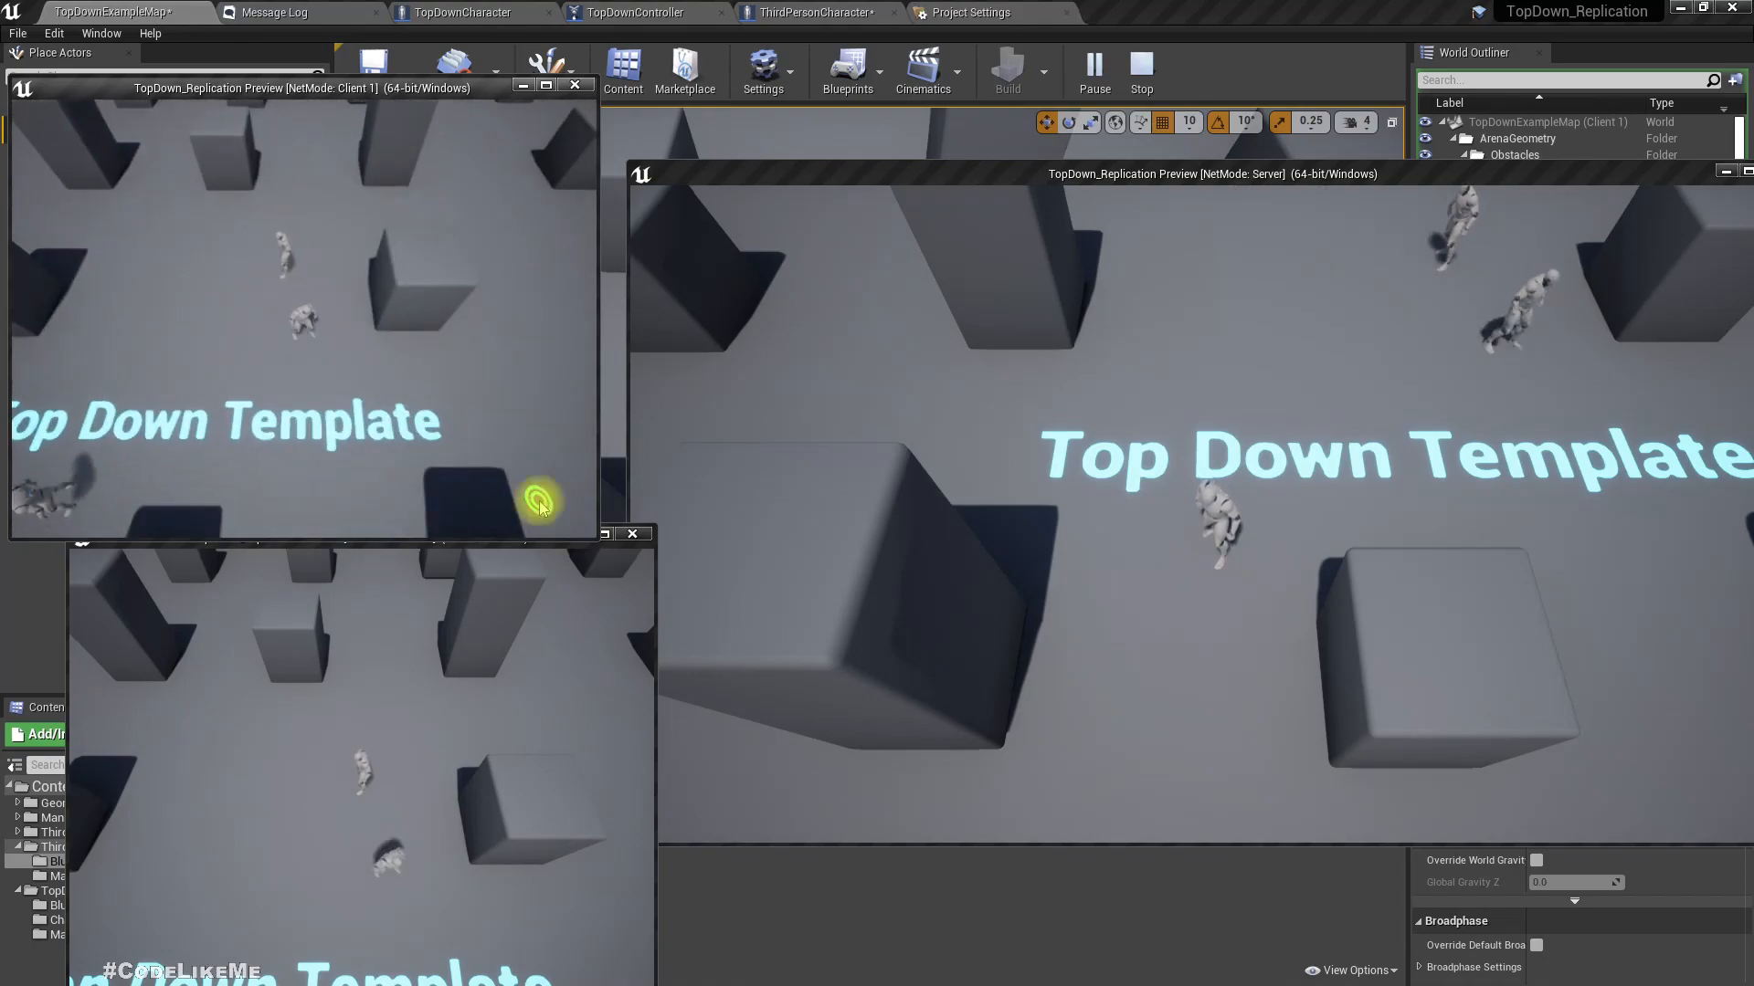
key(Escape)
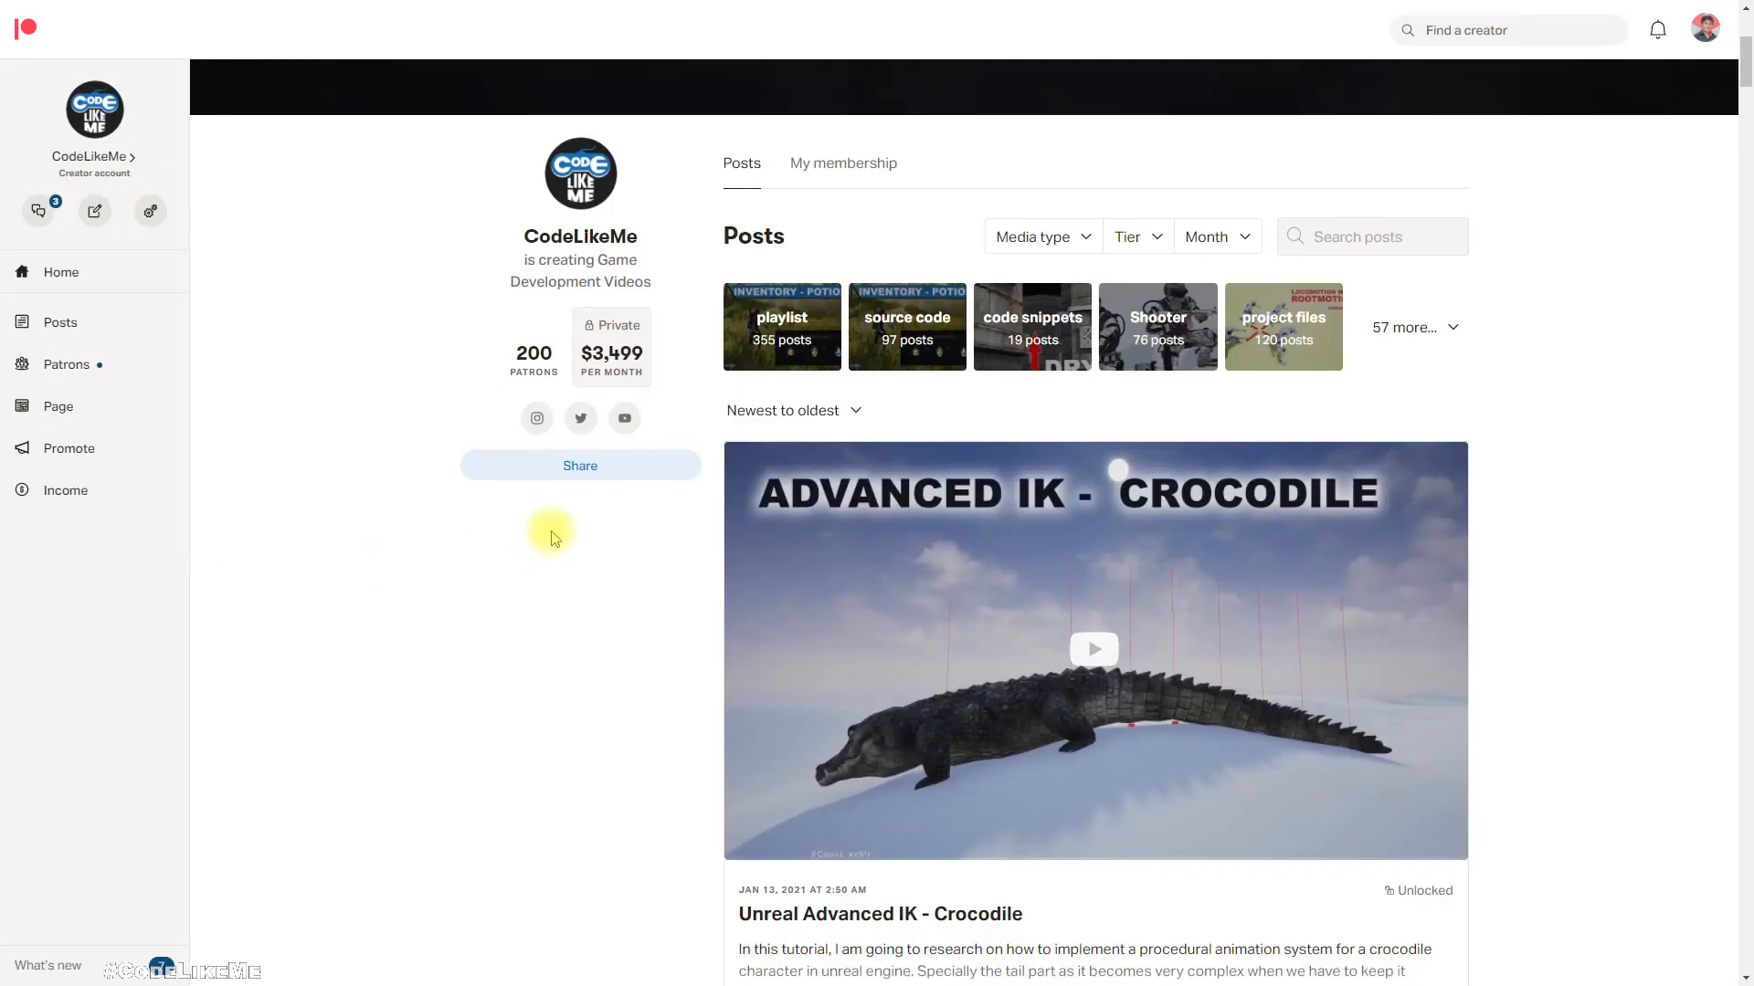
- Browse the tutorial and project file posts on the CodeLikeMe Patreon page
scroll(559, 524, down, 10)
scroll(553, 537, down, 20)
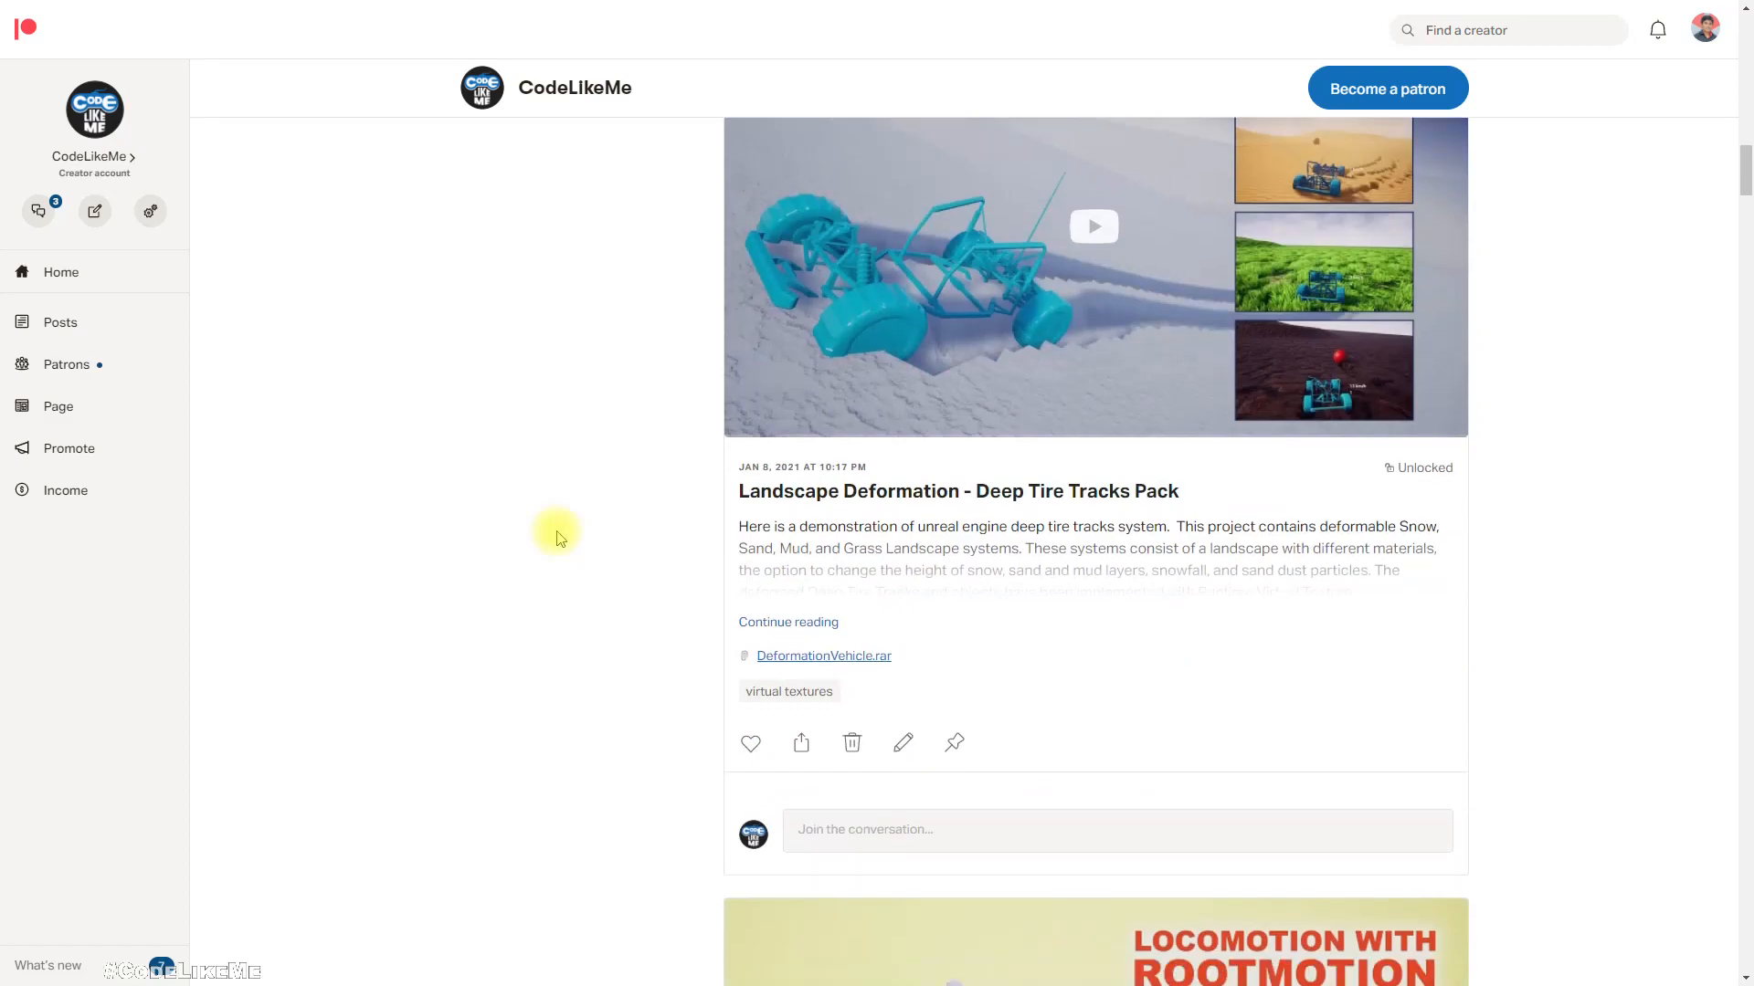
scroll(560, 534, down, 20)
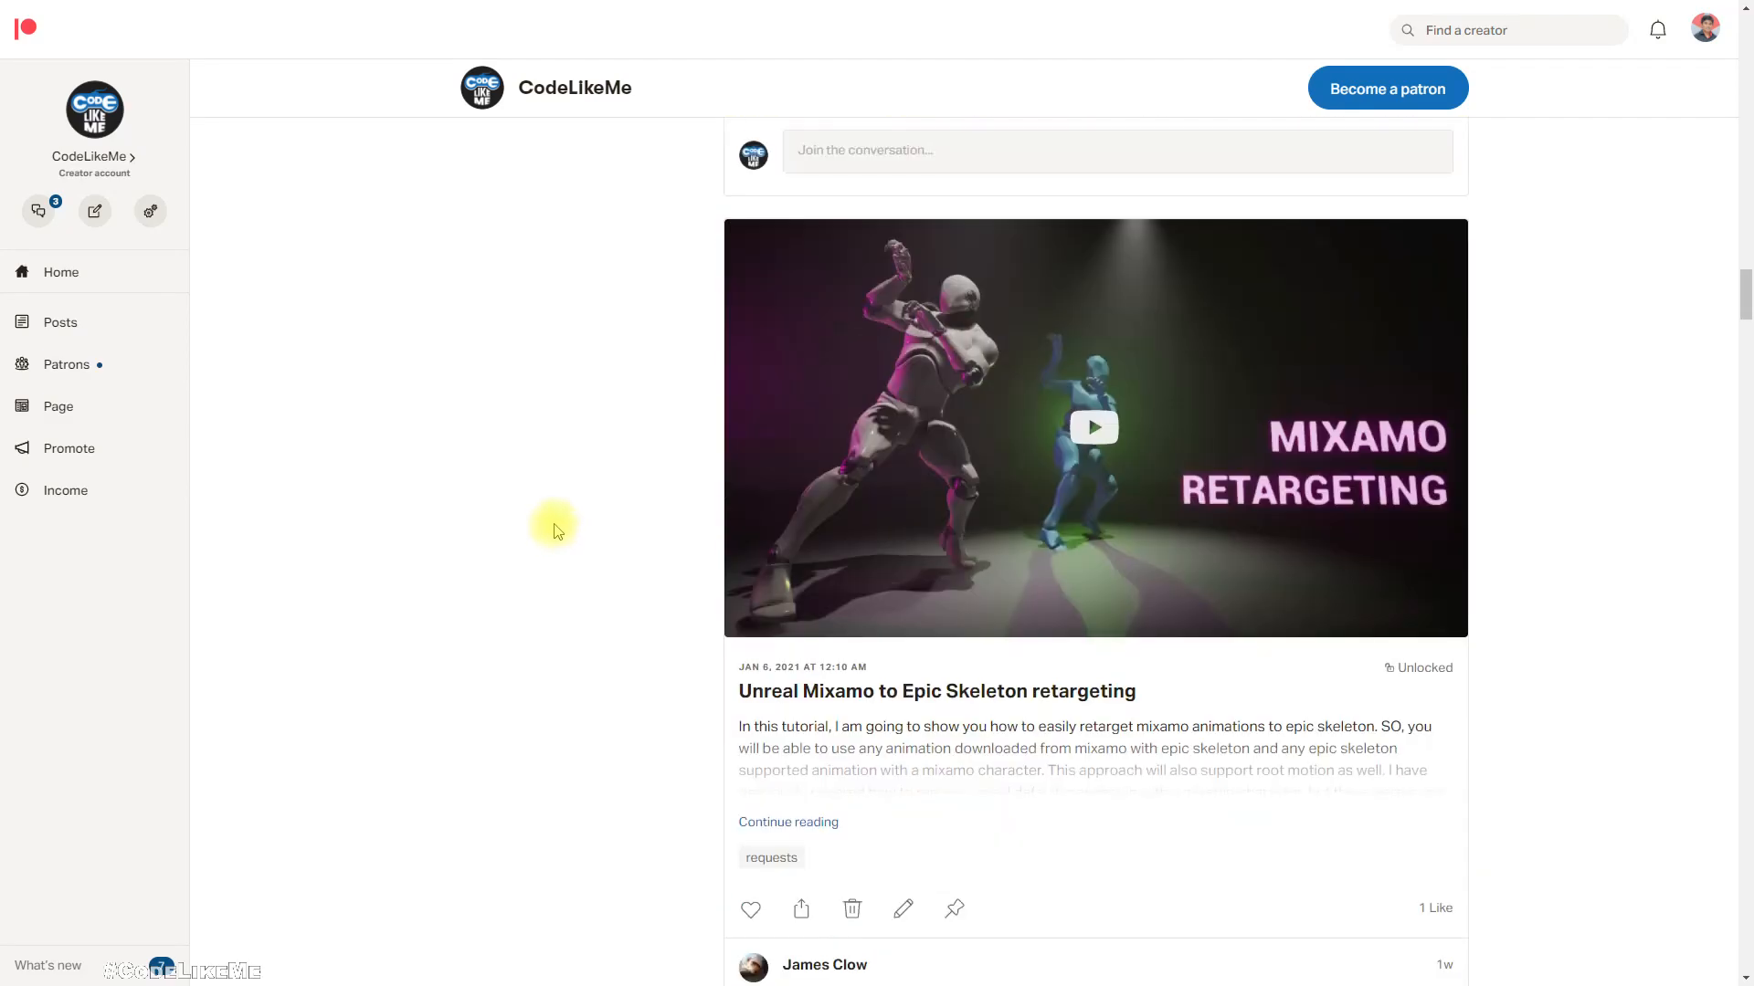
scroll(559, 524, down, 20)
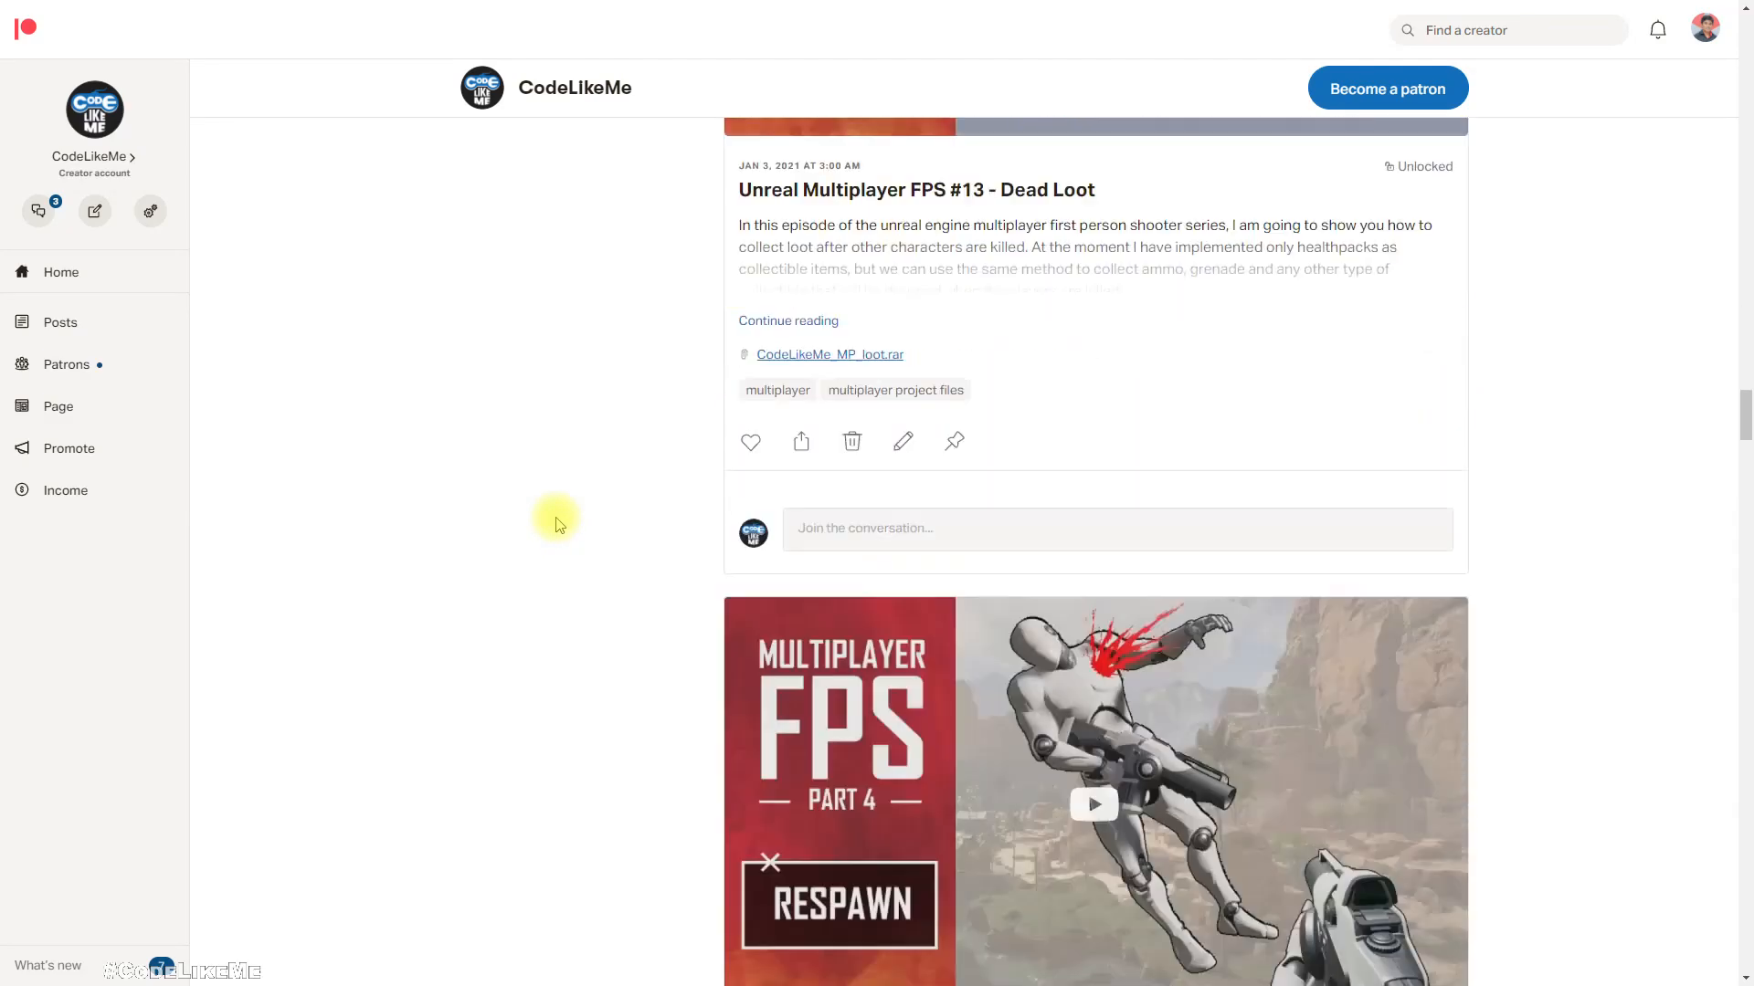
scroll(559, 524, down, 15)
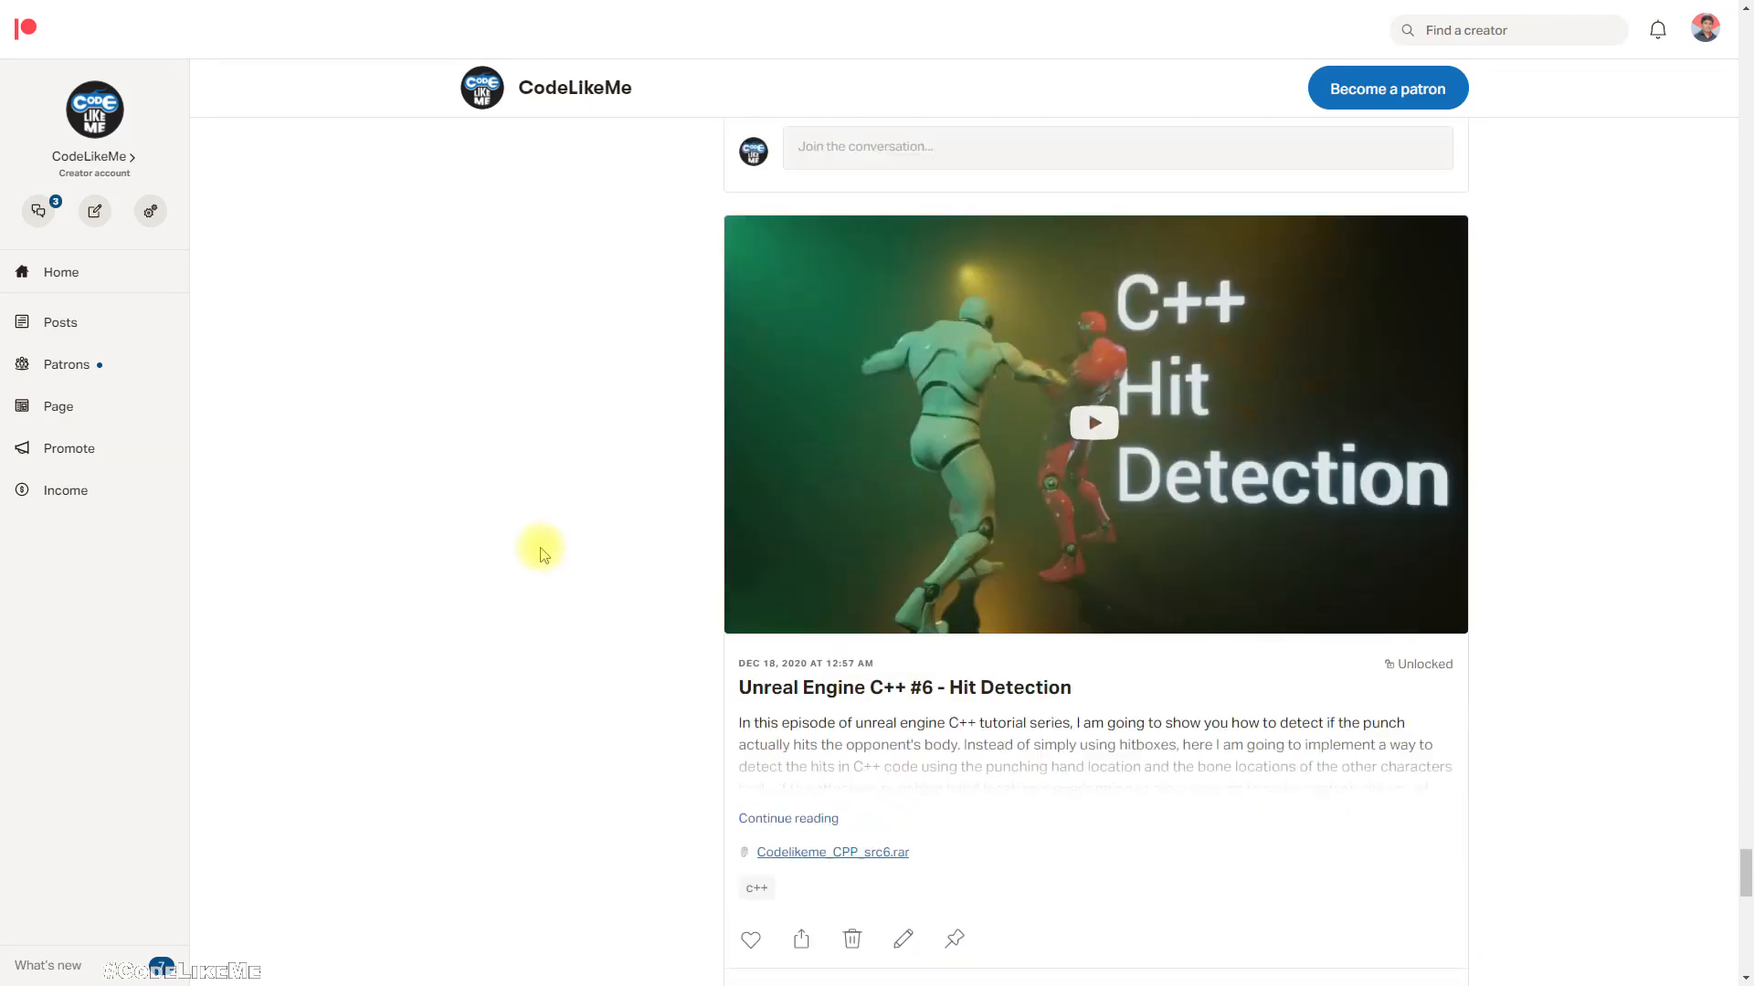
scroll(541, 552, down, 4)
scroll(542, 552, up, 5)
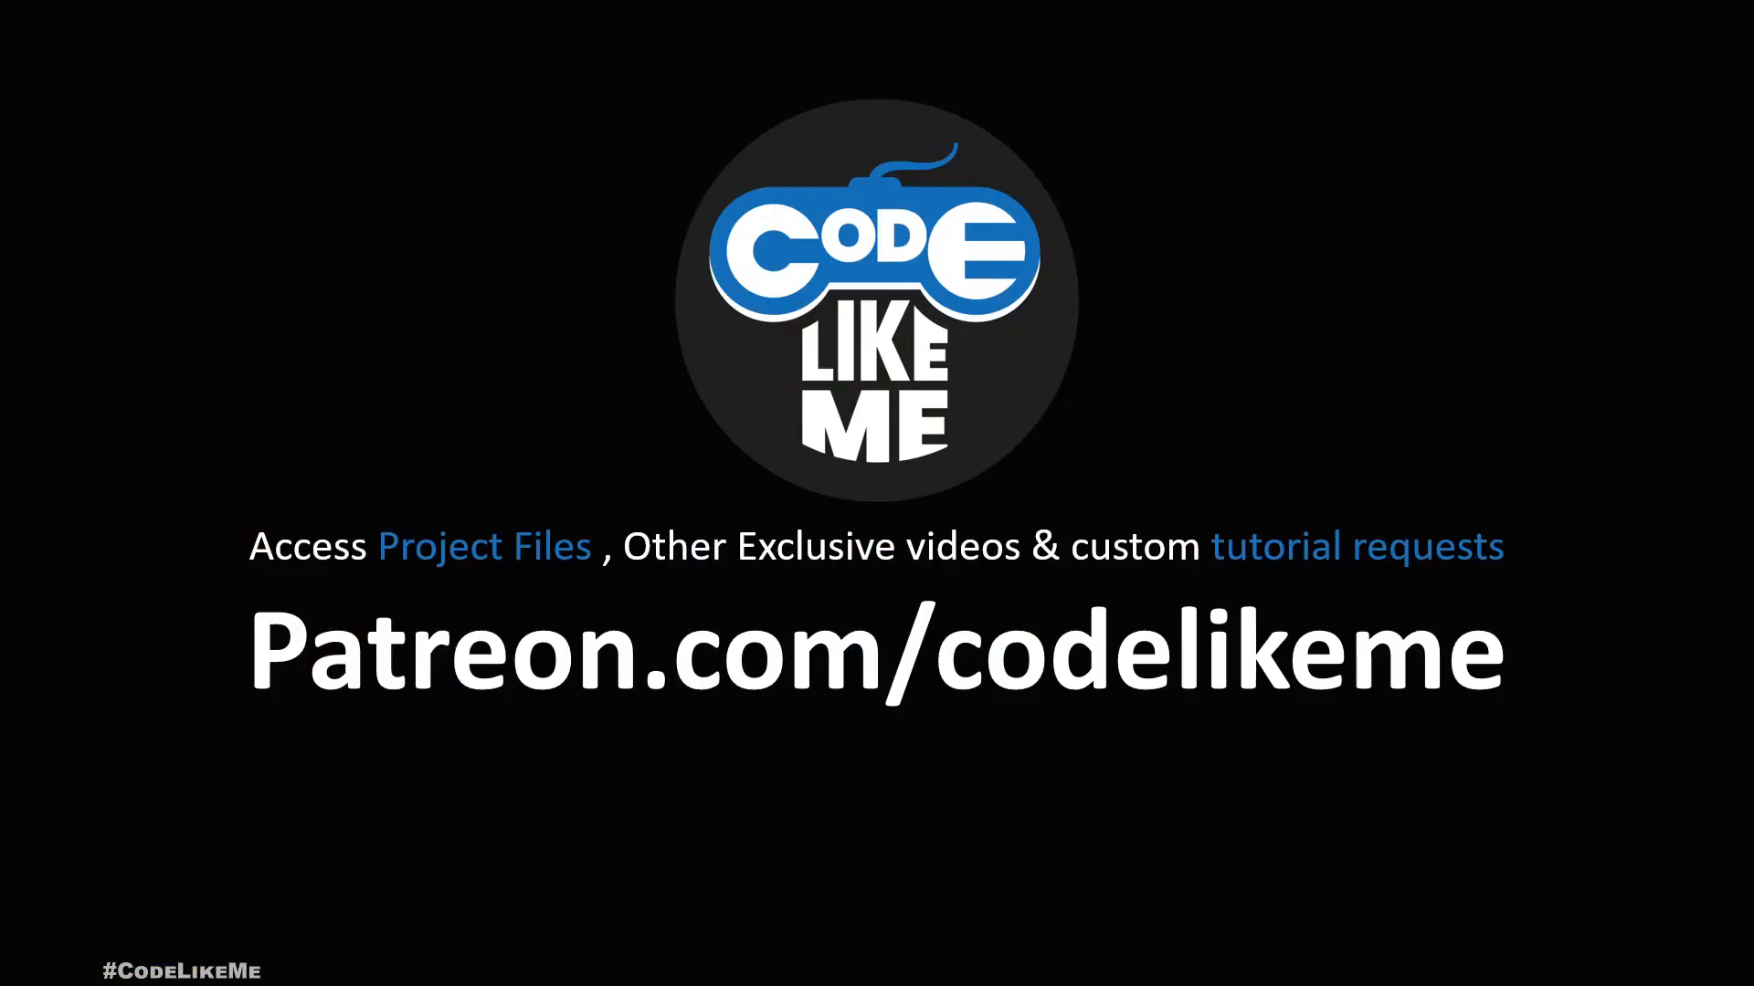